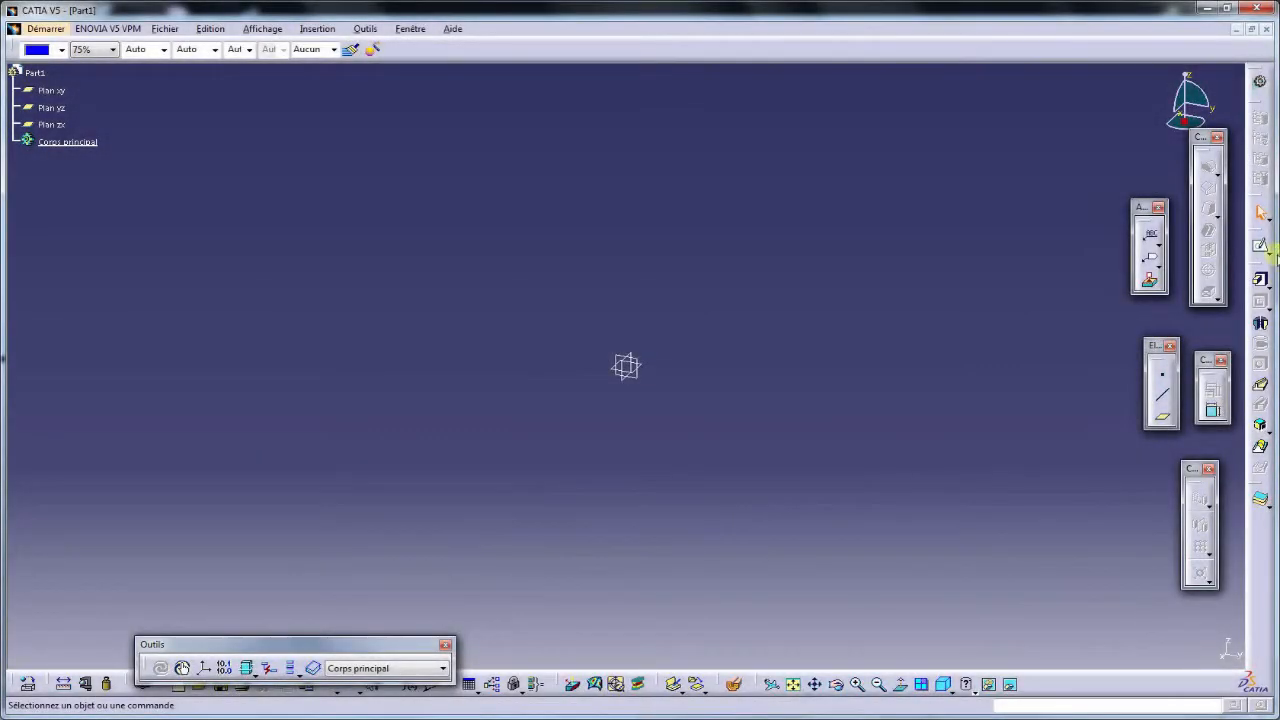
# Open a sketch on the xy plane and draw a vertical profile line about 26 mm long upward from the origin.
pyautogui.click(1262, 248)
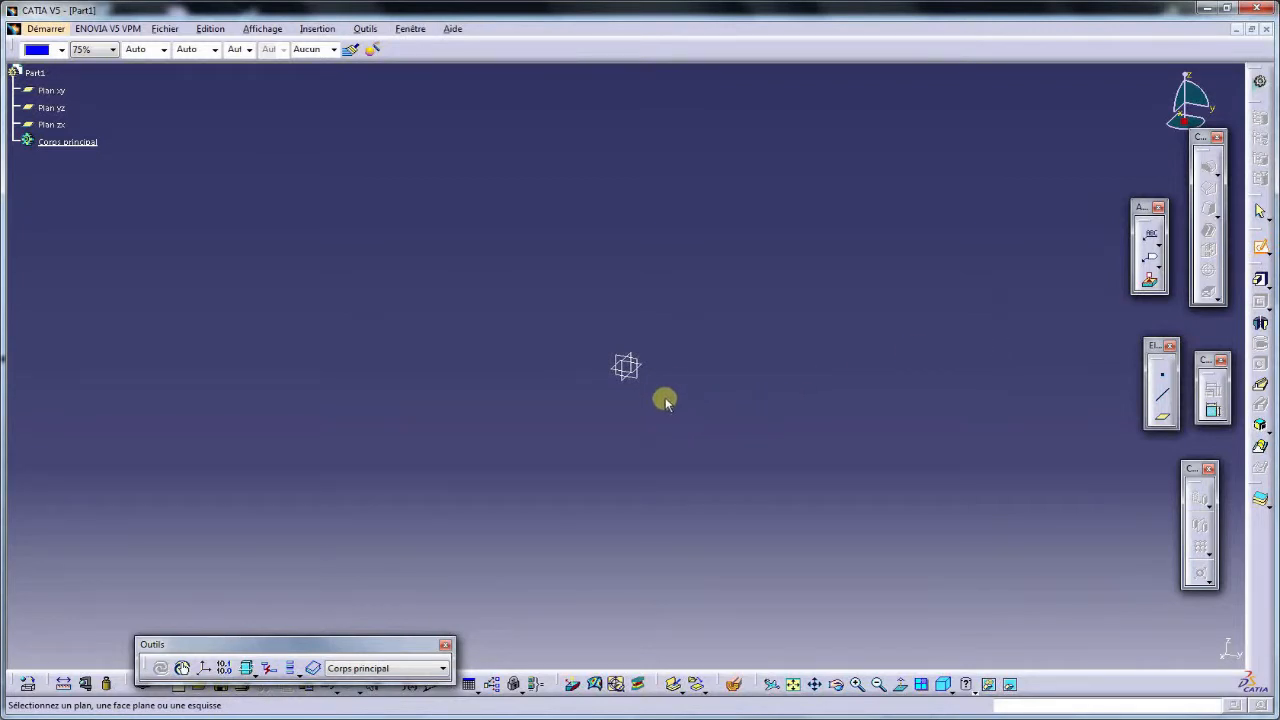
pyautogui.click(648, 368)
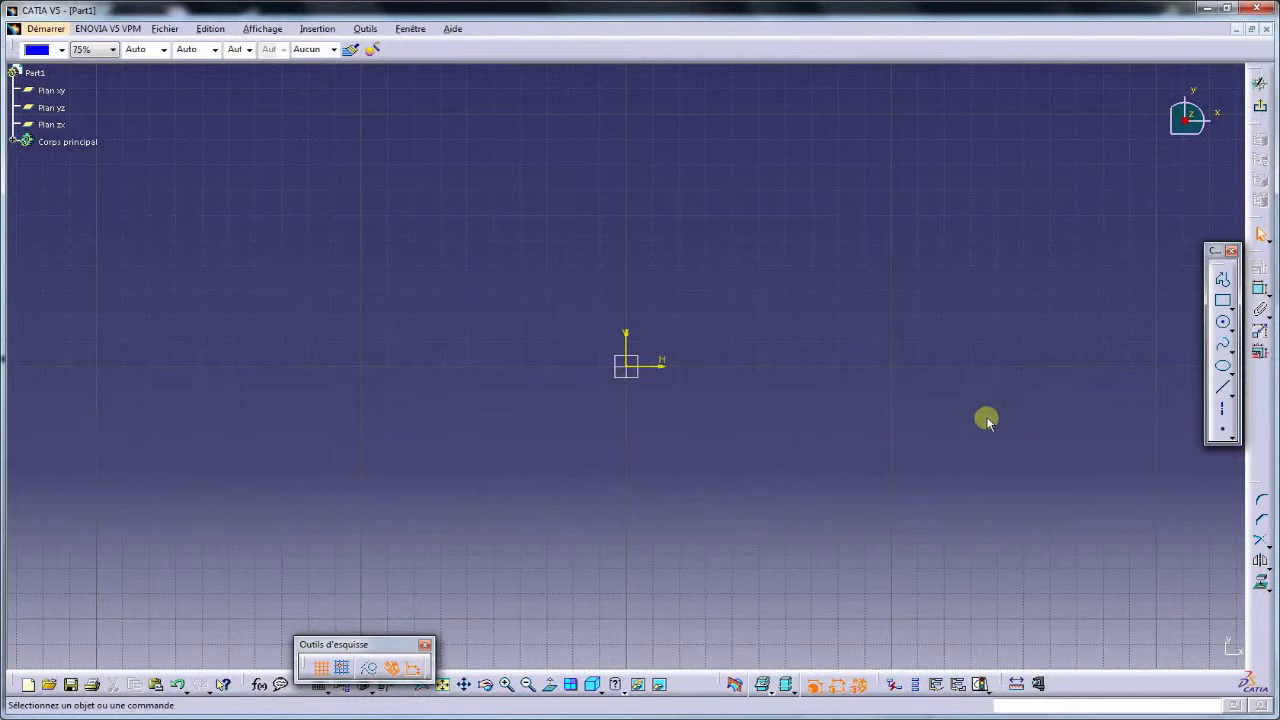
pyautogui.click(1222, 280)
pyautogui.moveTo(906, 500)
pyautogui.mouseDown(button='middle')
pyautogui.moveTo(609, 503)
pyautogui.moveTo(994, 489)
pyautogui.mouseUp(button='middle')
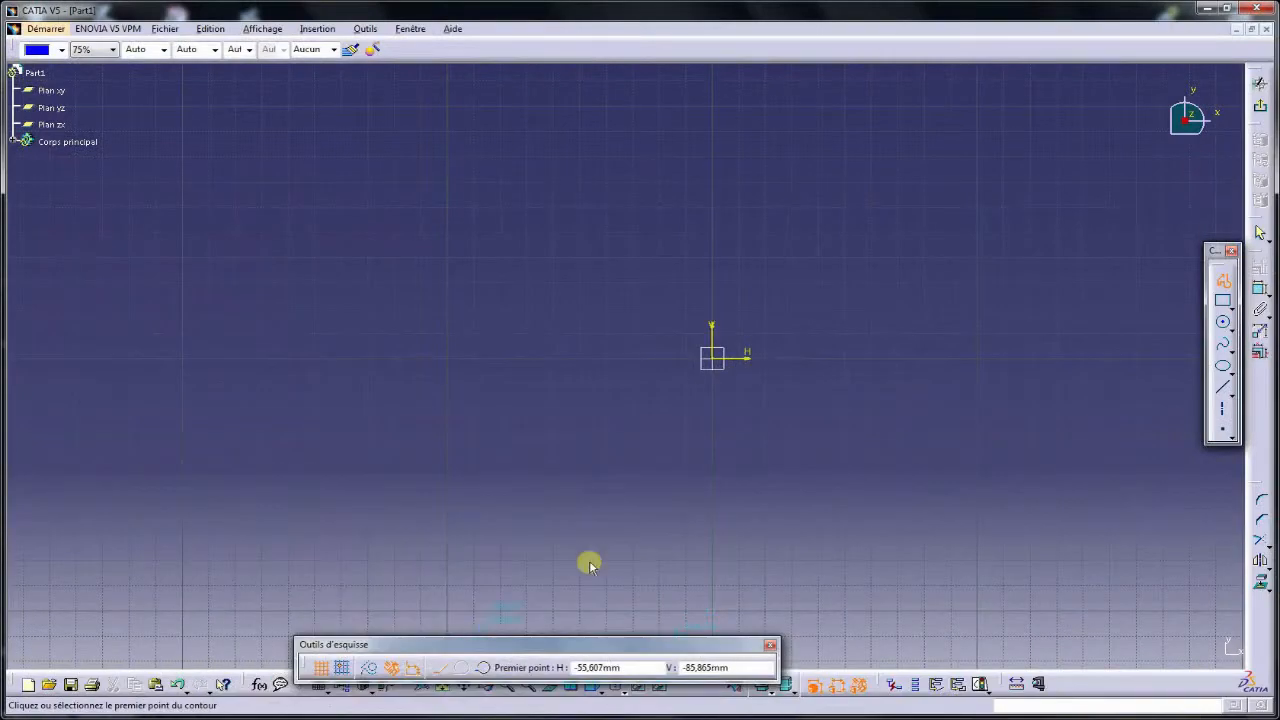
pyautogui.moveTo(727, 461); pyautogui.dragTo(417, 464, button='middle')
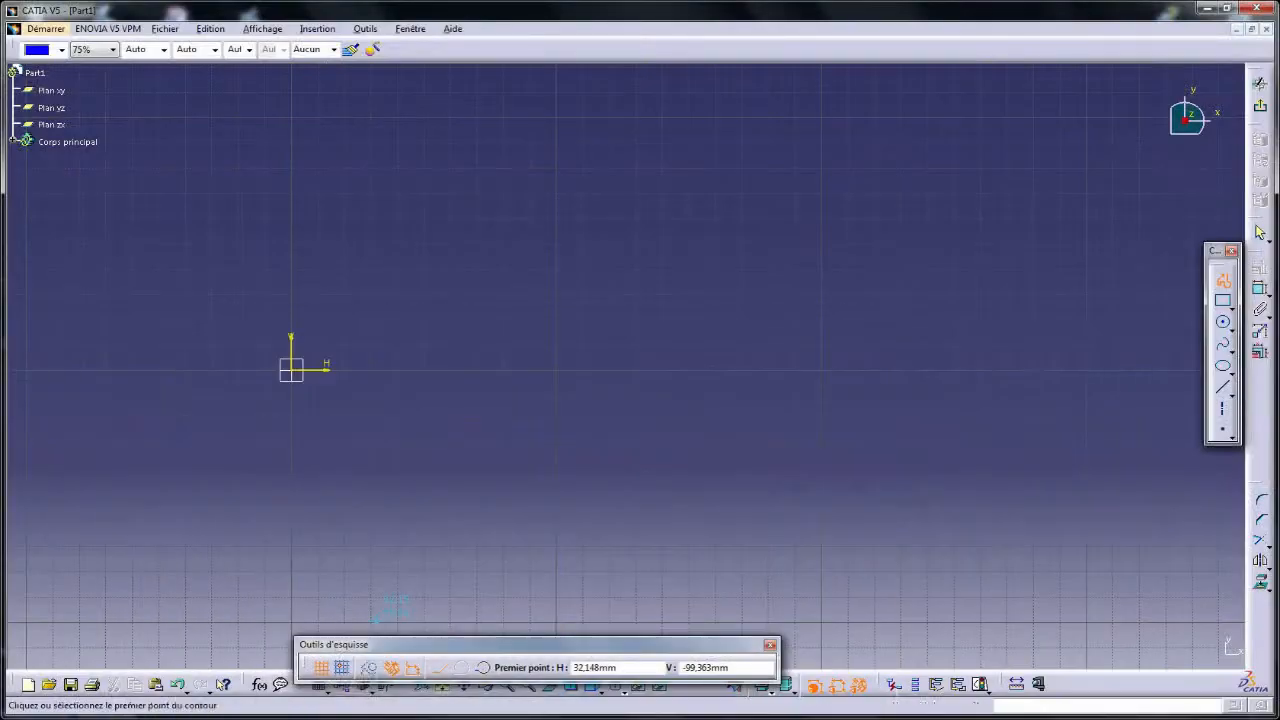
pyautogui.click(298, 375)
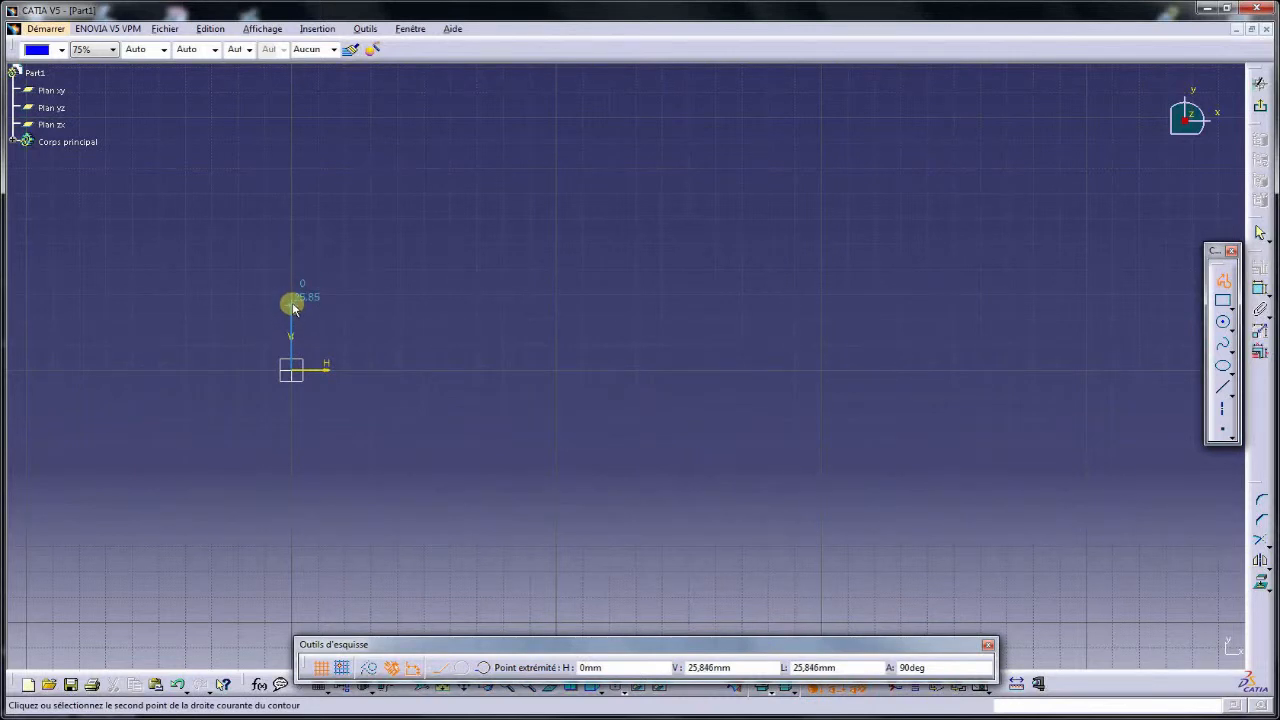
pyautogui.click(292, 307)
# Continue the profile with a horizontal line about 1294 mm long, and end it with a vertical line down to the horizontal axis.
pyautogui.moveTo(909, 326); pyautogui.dragTo(314, 346, button='middle')
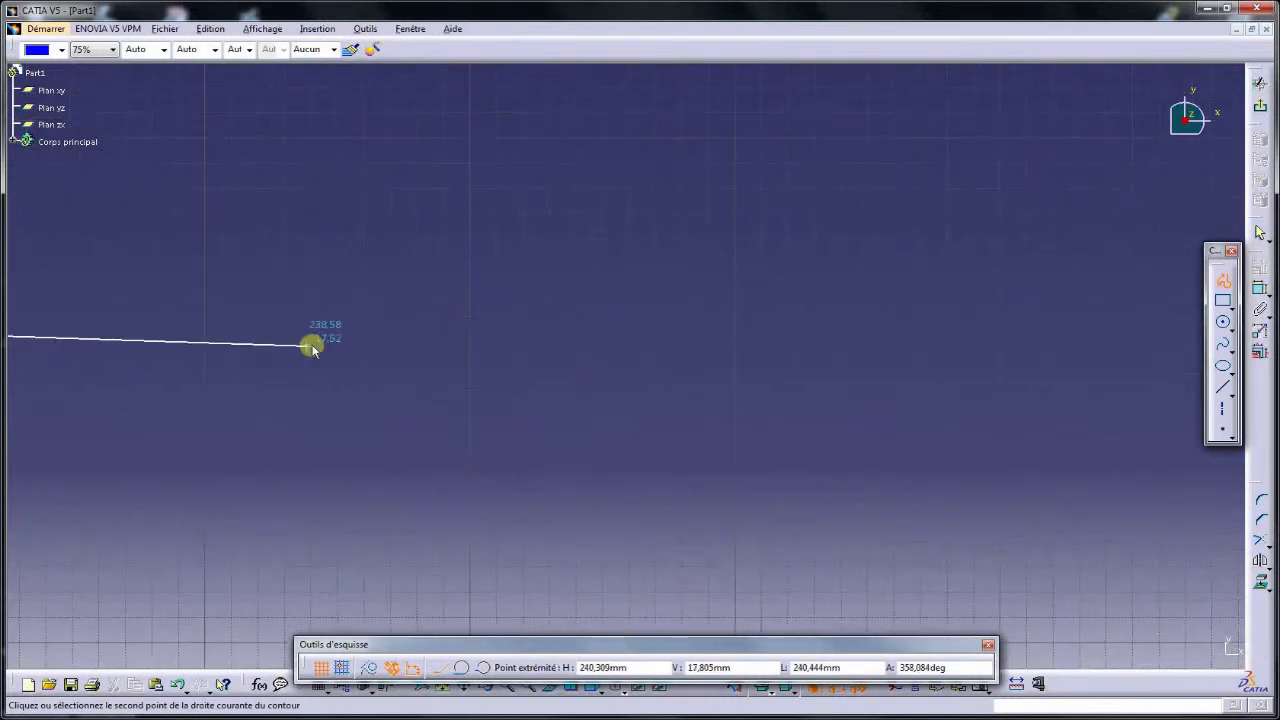
pyautogui.moveTo(1020, 327); pyautogui.dragTo(997, 329, button='middle')
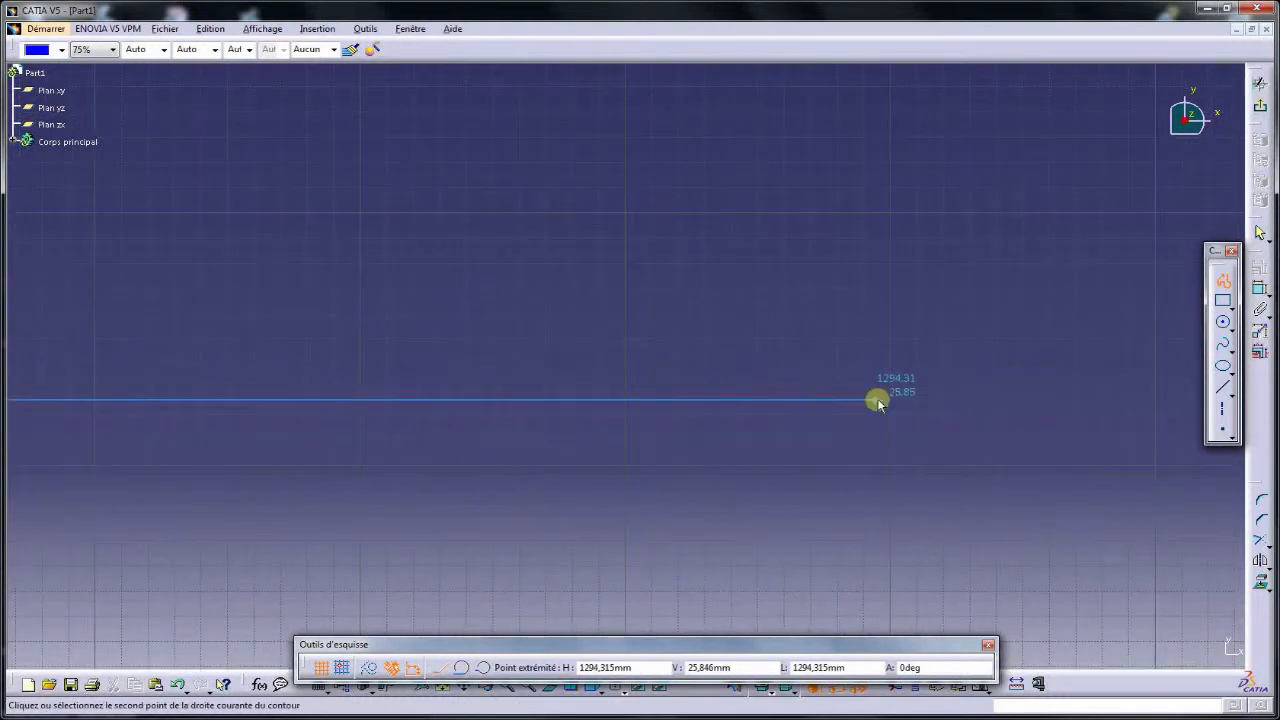
pyautogui.click(876, 400)
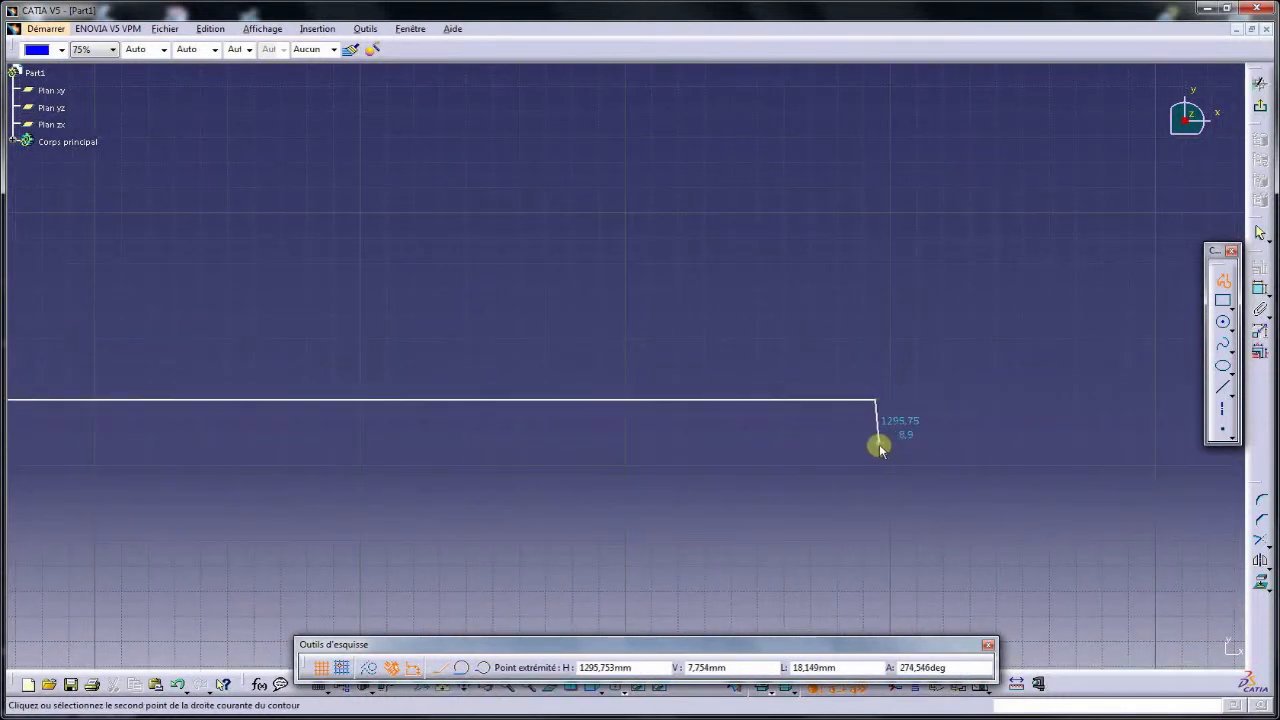
pyautogui.doubleClick(876, 465)
pyautogui.moveTo(511, 479); pyautogui.dragTo(786, 656, button='middle')
pyautogui.moveTo(507, 401)
pyautogui.mouseDown(button='middle')
pyautogui.moveTo(684, 400)
pyautogui.moveTo(726, 334)
pyautogui.mouseUp(button='middle')
pyautogui.moveTo(689, 445)
pyautogui.mouseDown(button='middle')
pyautogui.moveTo(714, 429)
pyautogui.moveTo(646, 448)
pyautogui.moveTo(654, 481)
pyautogui.moveTo(643, 479)
pyautogui.mouseUp(button='middle')
pyautogui.click(648, 454)
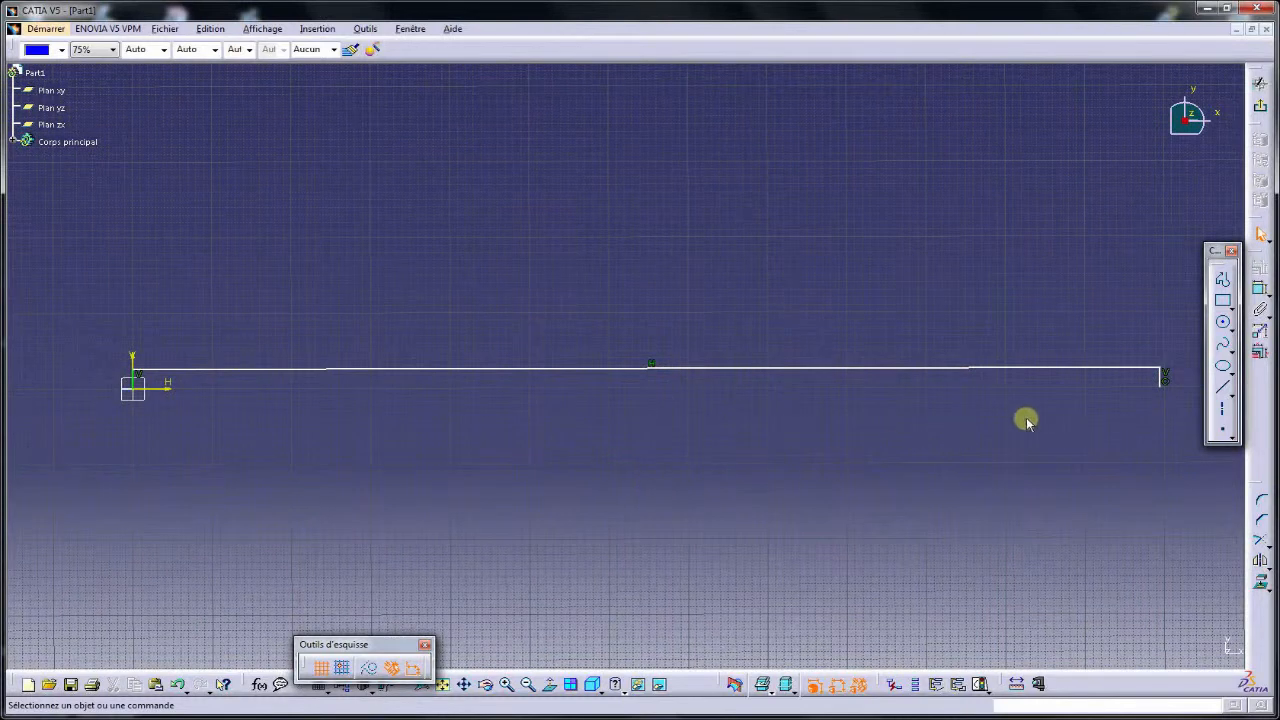
# Dimension the vertical line at the origin and set its length to 25 mm.
pyautogui.click(1258, 290)
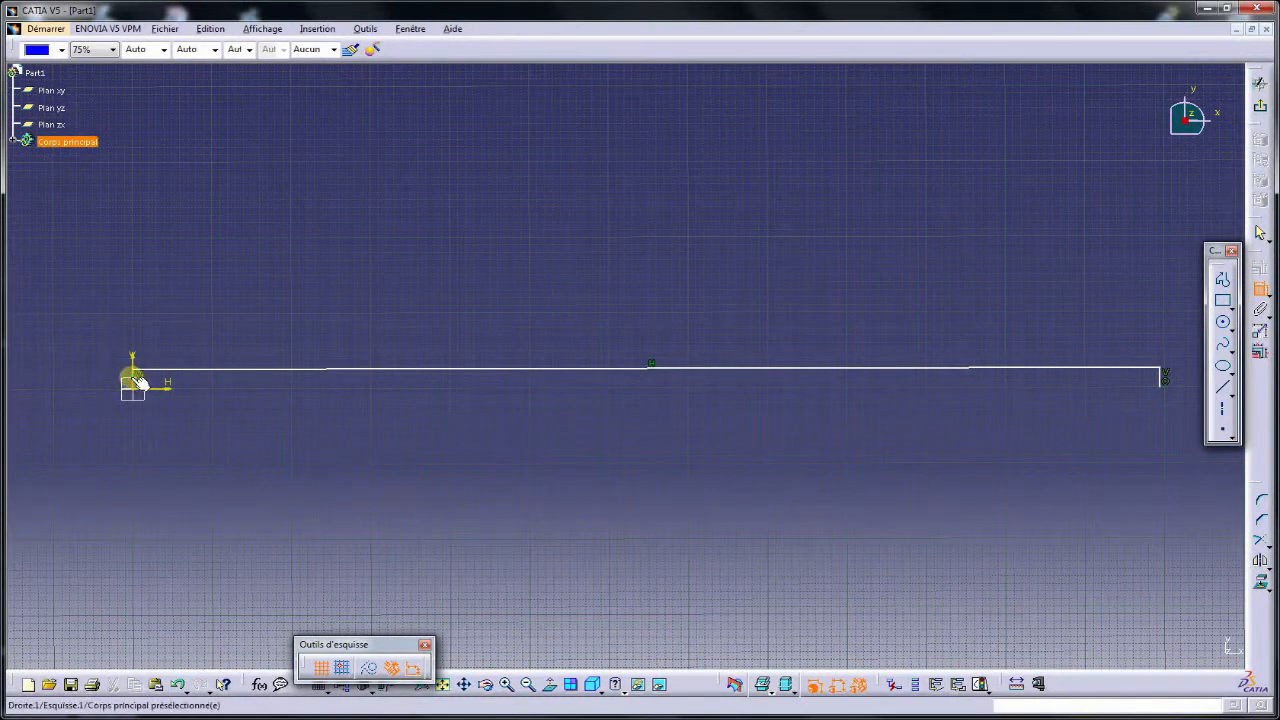
pyautogui.click(134, 378)
pyautogui.click(98, 378)
pyautogui.doubleClick(98, 377)
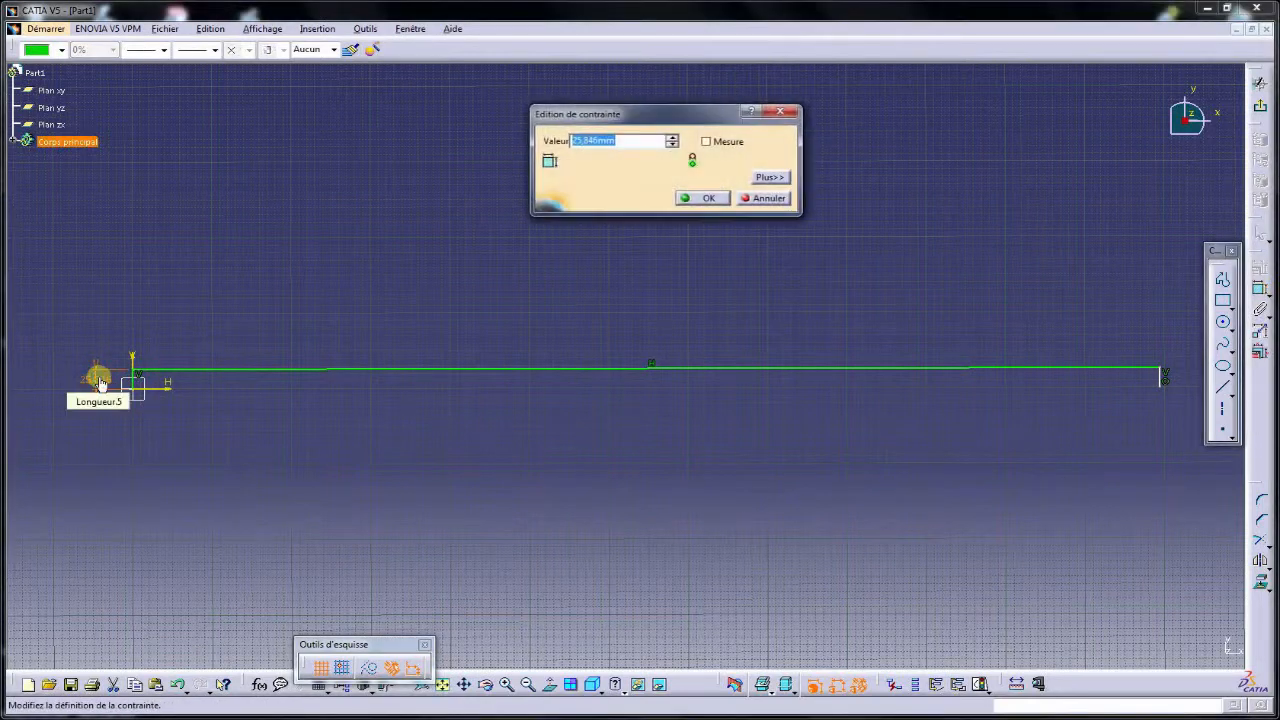
pyautogui.press('Return')
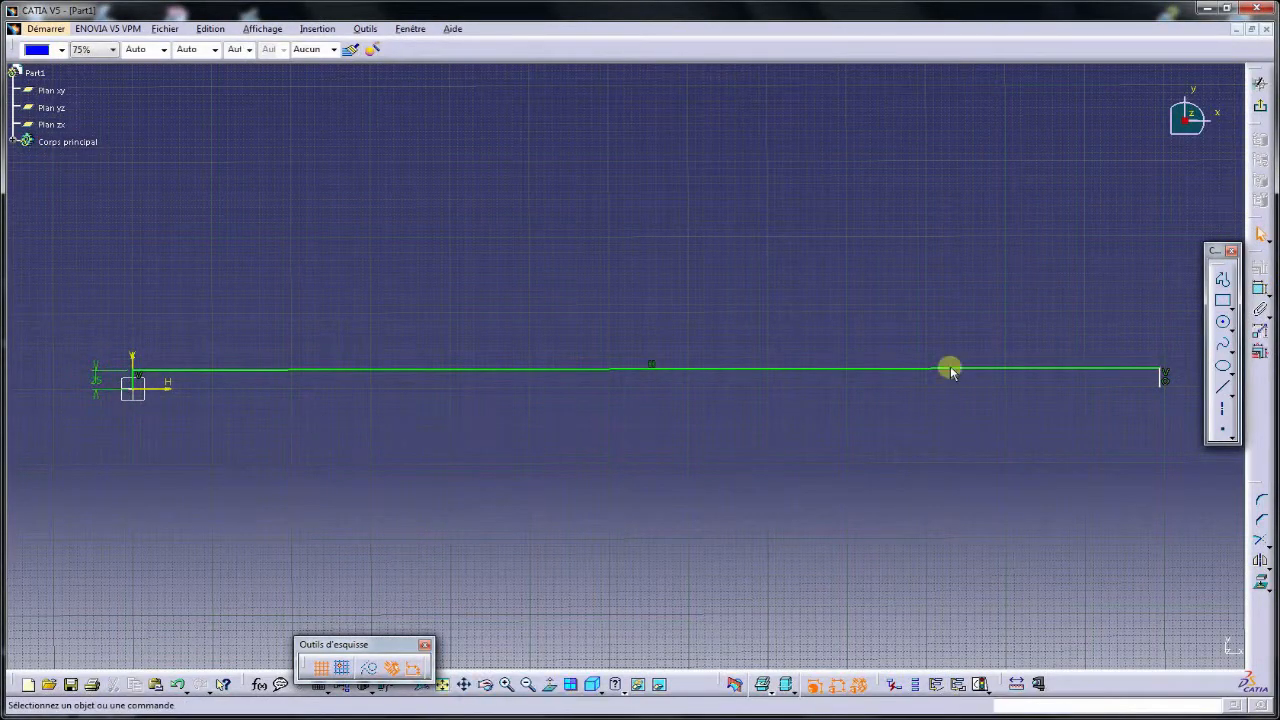
# Dimension the distance between the two vertical end lines and set it to 1292 mm.
pyautogui.click(1258, 289)
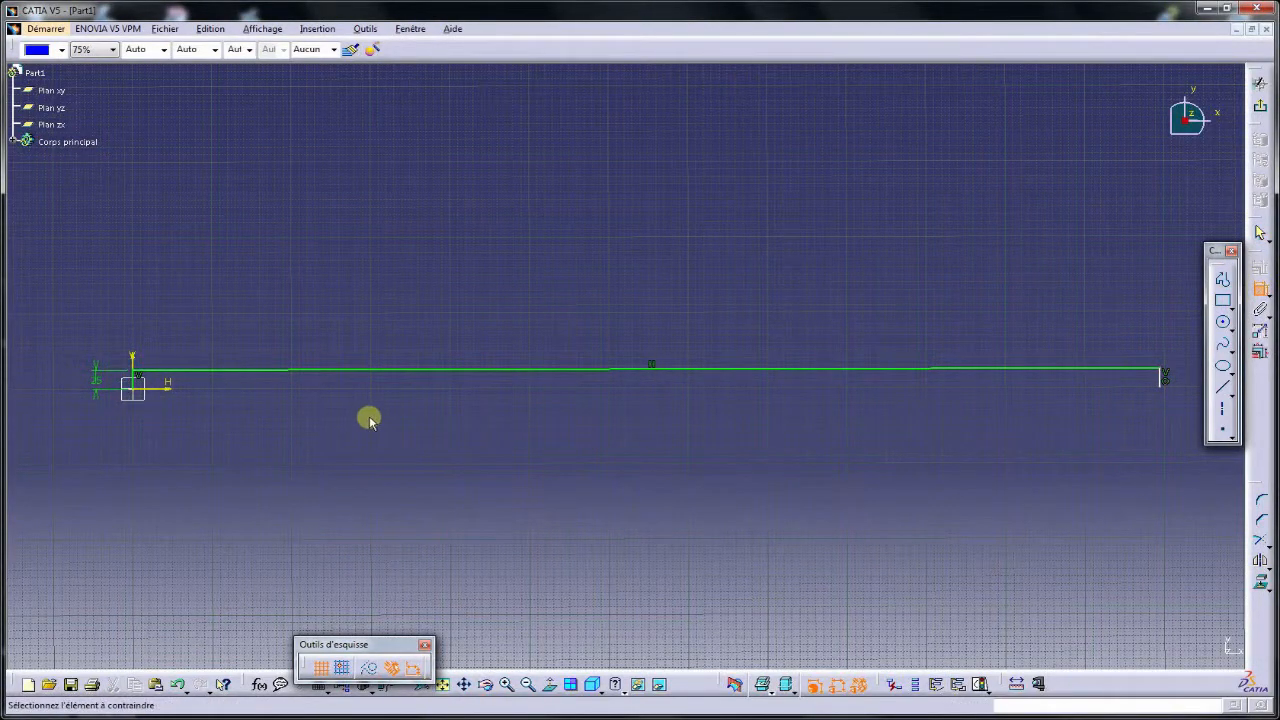
pyautogui.click(146, 388)
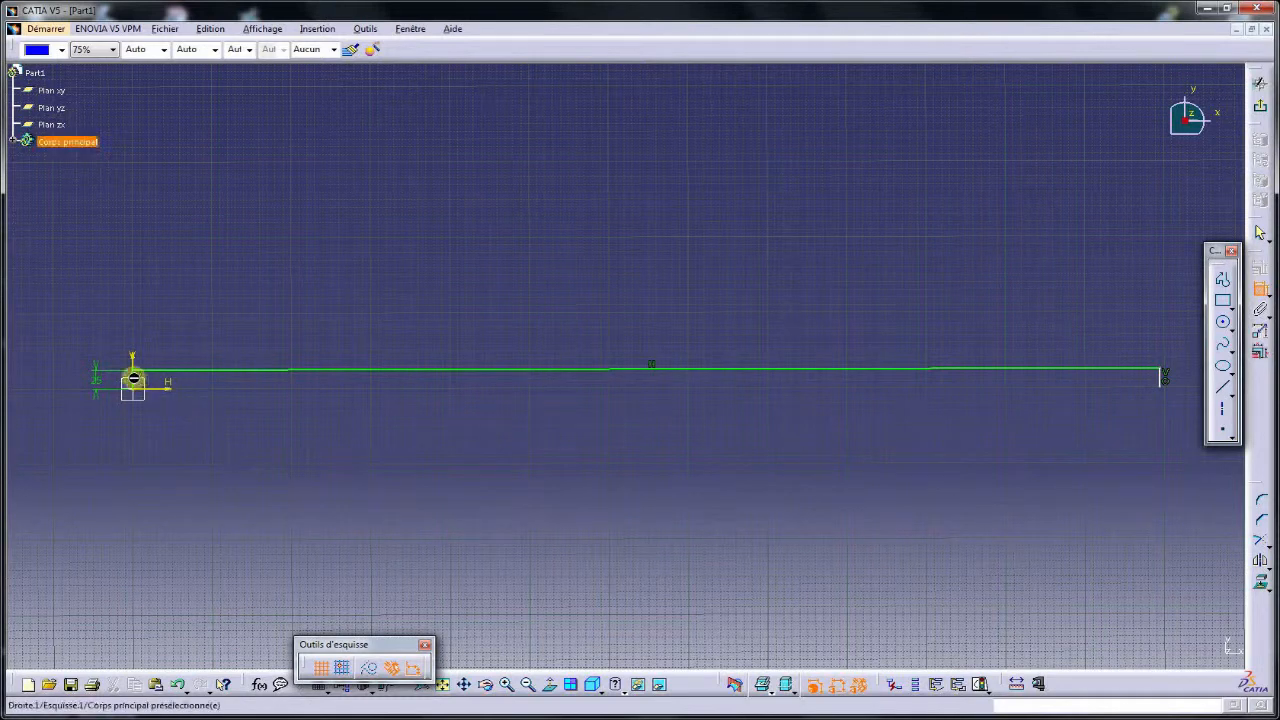
pyautogui.click(1162, 380)
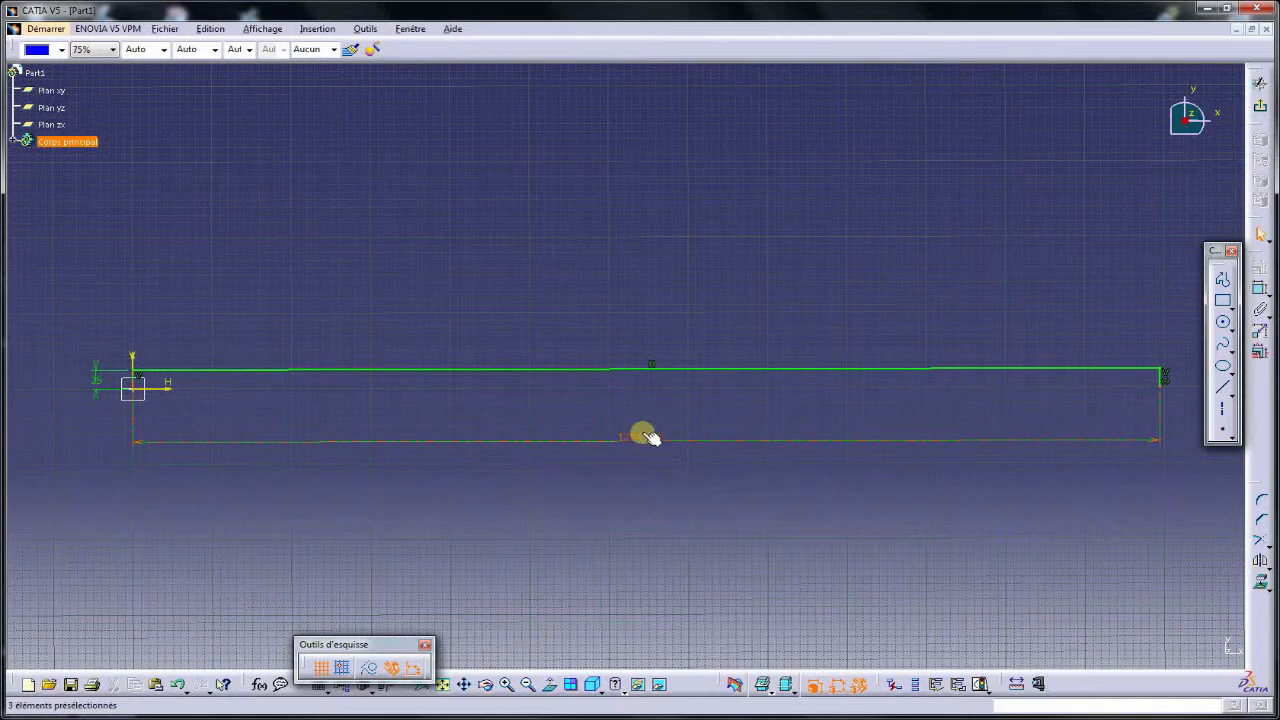
pyautogui.doubleClick(645, 437)
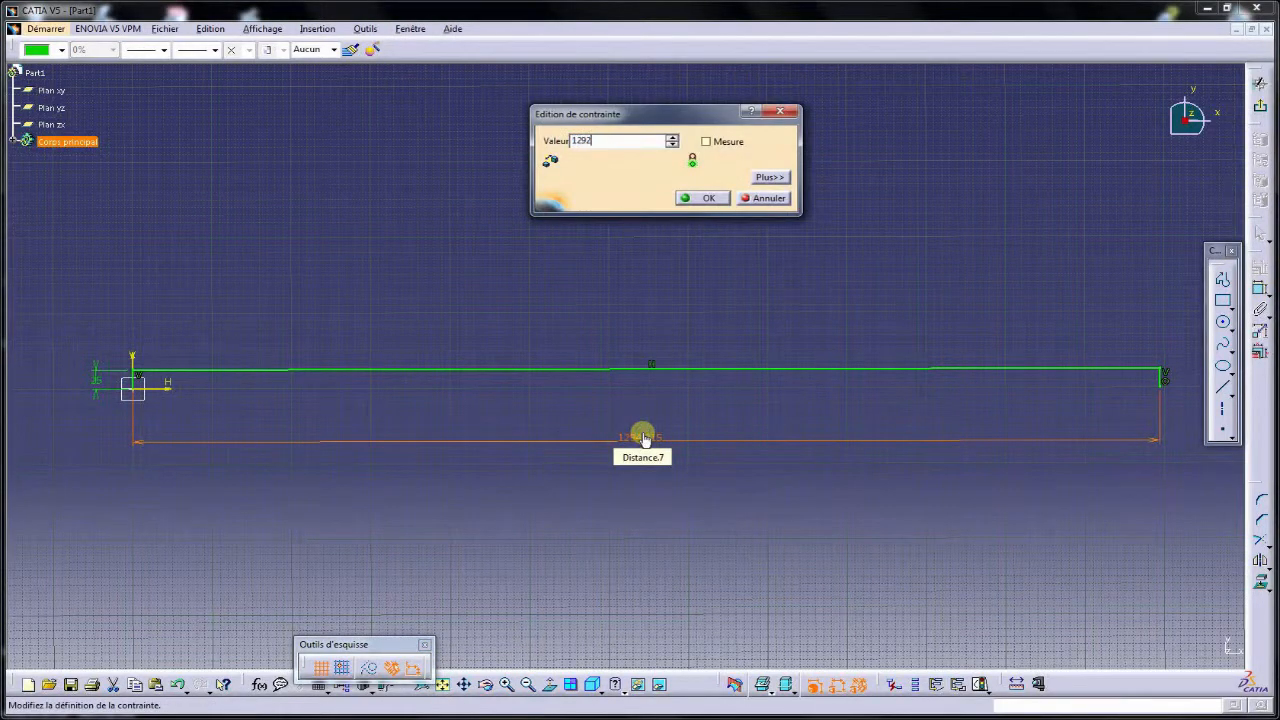
pyautogui.press('Return')
pyautogui.click(588, 517)
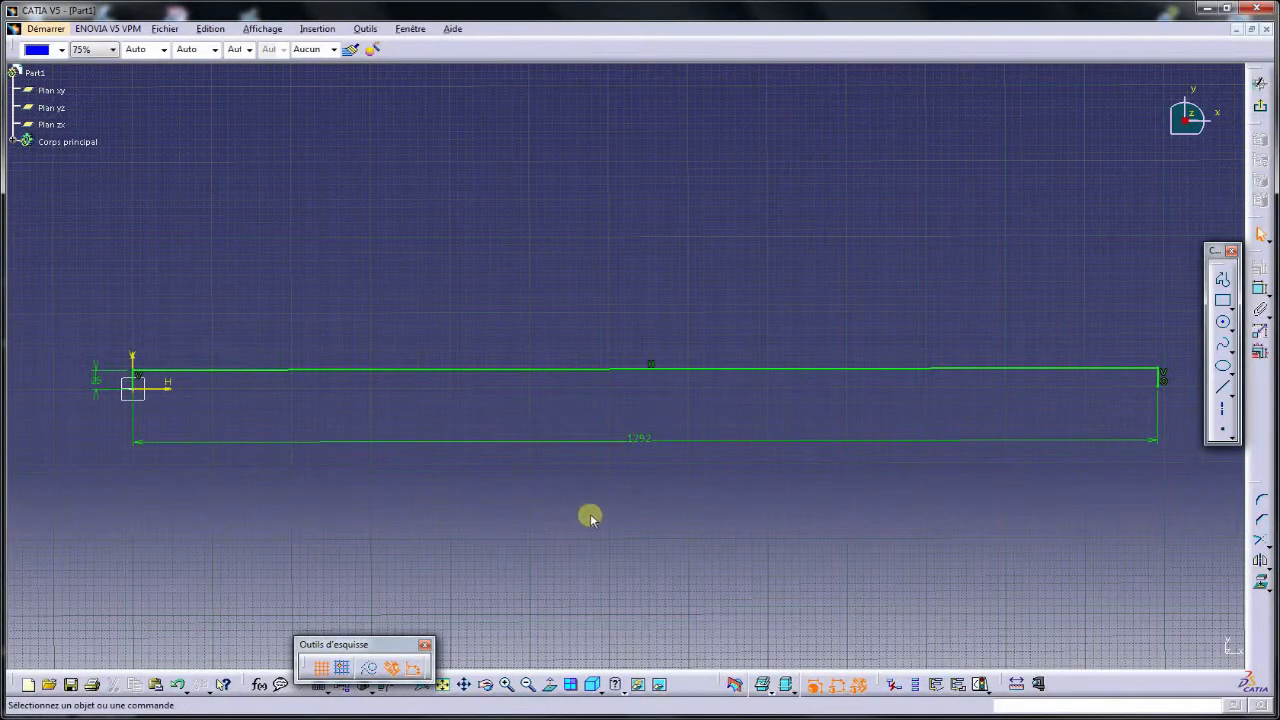
# Check drawing 14.-S12.TIF in XnView, and draw a sloped line spanning about 91 mm from the far end line to the long horizontal line.
pyautogui.click(326, 716)
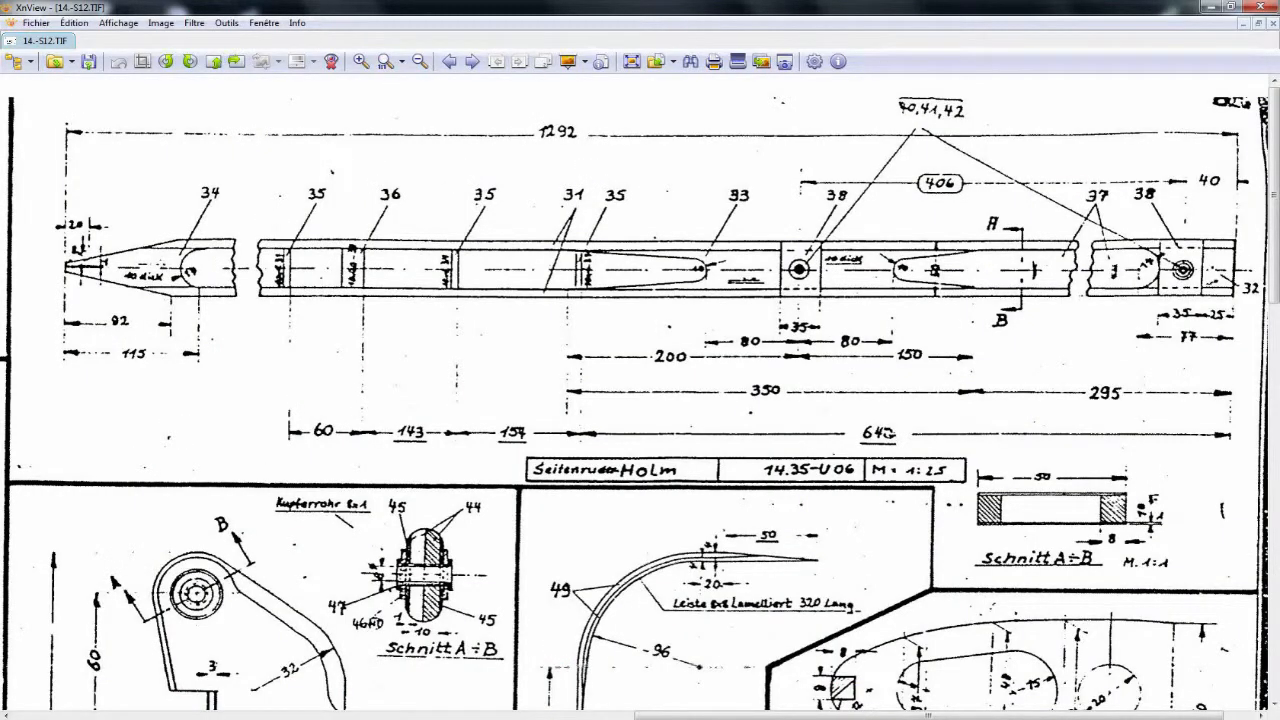
pyautogui.click(326, 716)
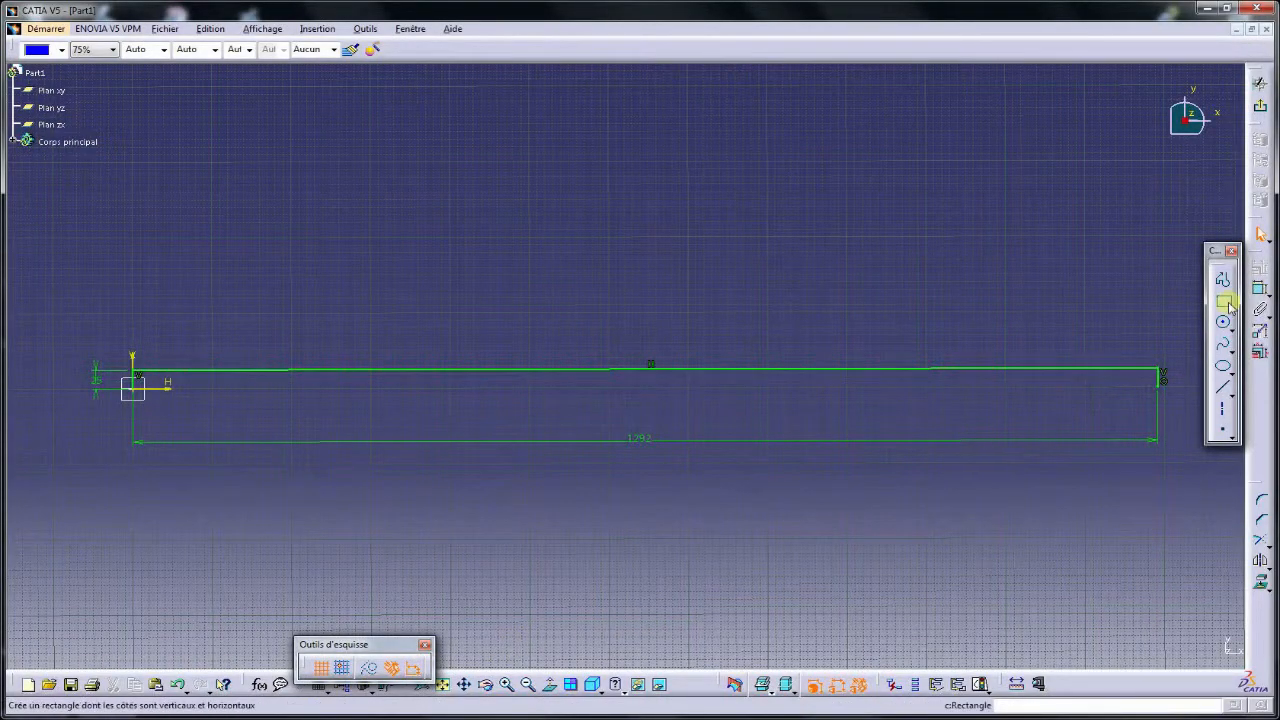
pyautogui.click(1222, 388)
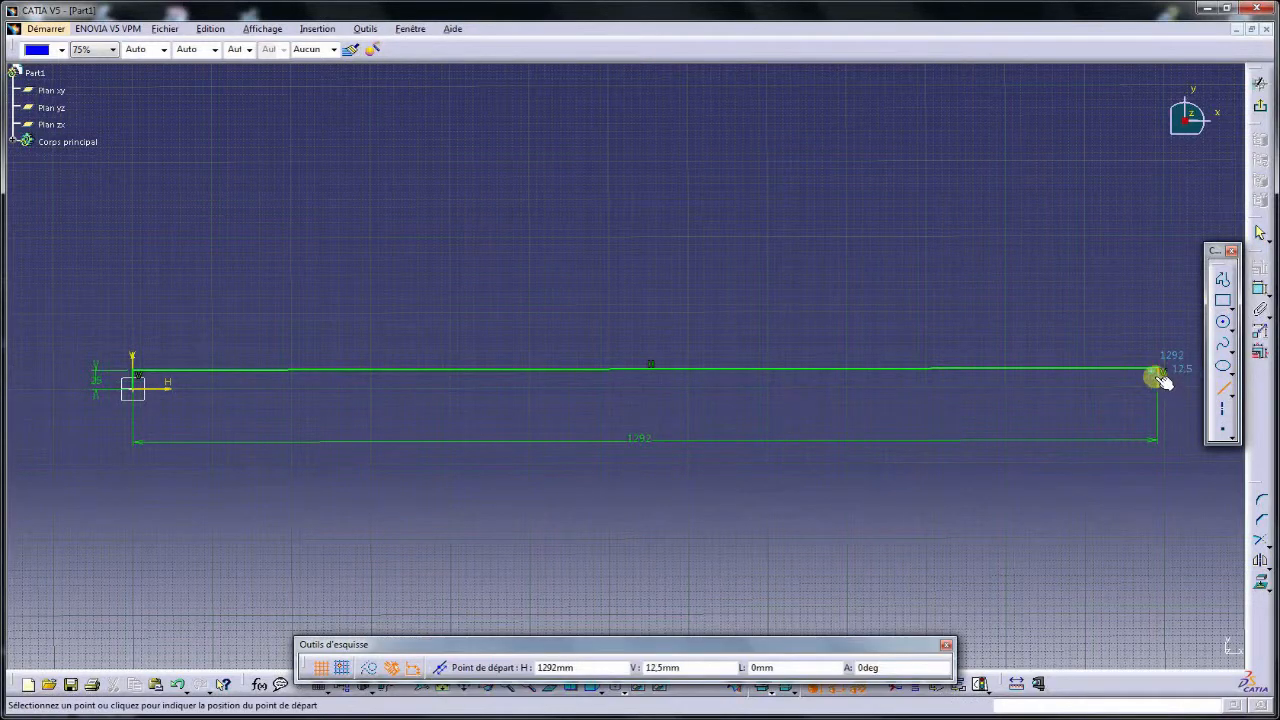
pyautogui.moveTo(1160, 385)
pyautogui.mouseDown(button='middle')
pyautogui.moveTo(511, 363)
pyautogui.moveTo(556, 180)
pyautogui.mouseUp(button='middle')
pyautogui.moveTo(491, 370); pyautogui.dragTo(755, 402, button='middle')
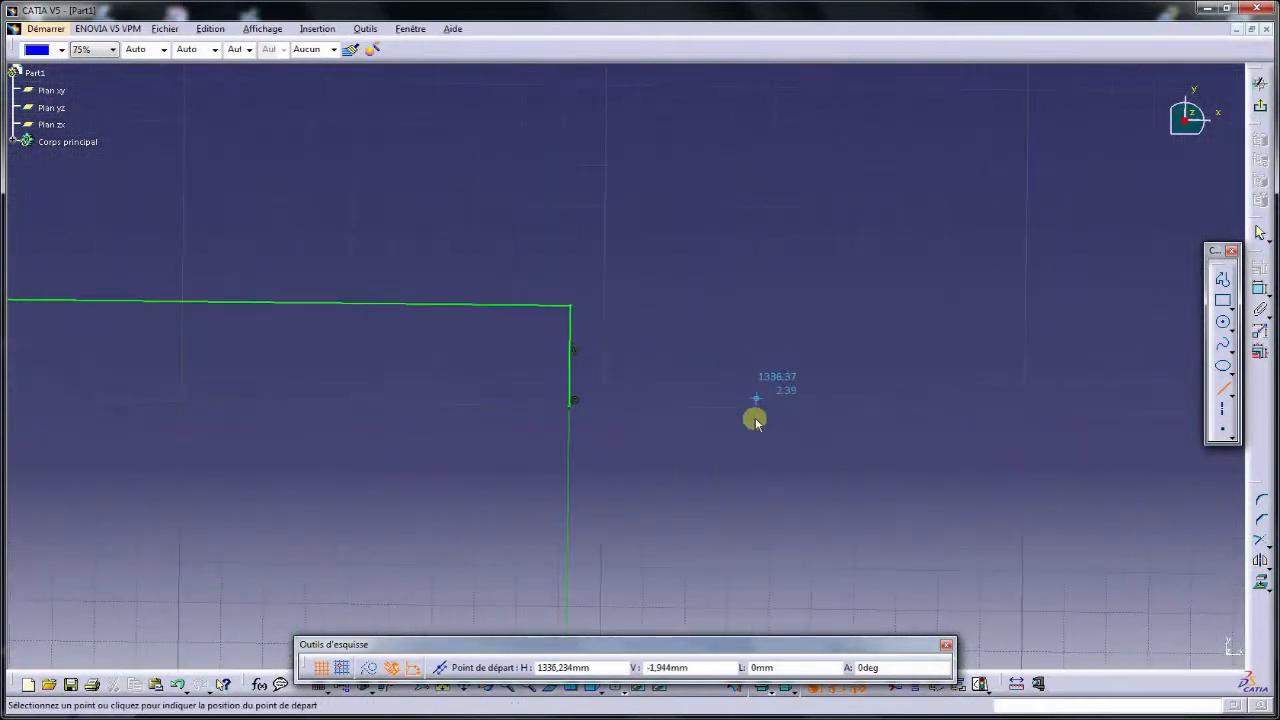
pyautogui.click(570, 382)
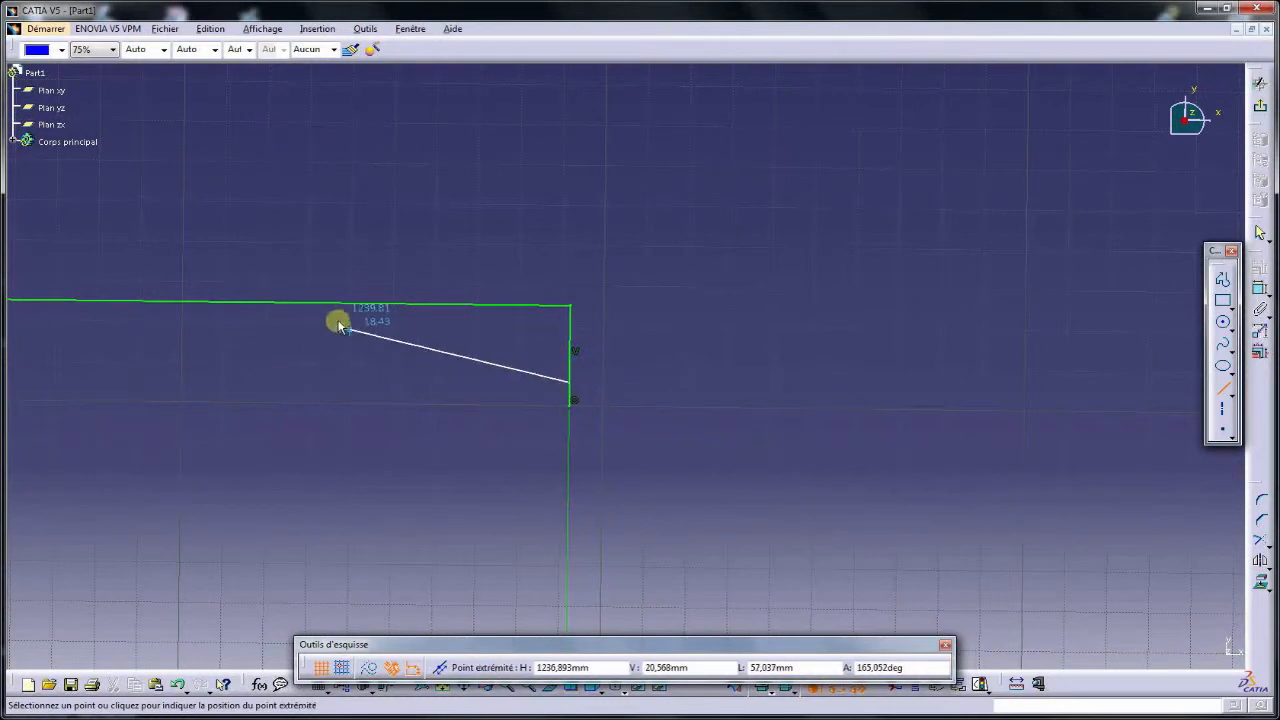
pyautogui.click(190, 300)
pyautogui.moveTo(408, 222)
pyautogui.keyDown('ctrl'); pyautogui.mouseDown(button='middle')
pyautogui.moveTo(403, 360)
pyautogui.moveTo(497, 361)
pyautogui.mouseUp(button='middle'); pyautogui.keyUp('ctrl')
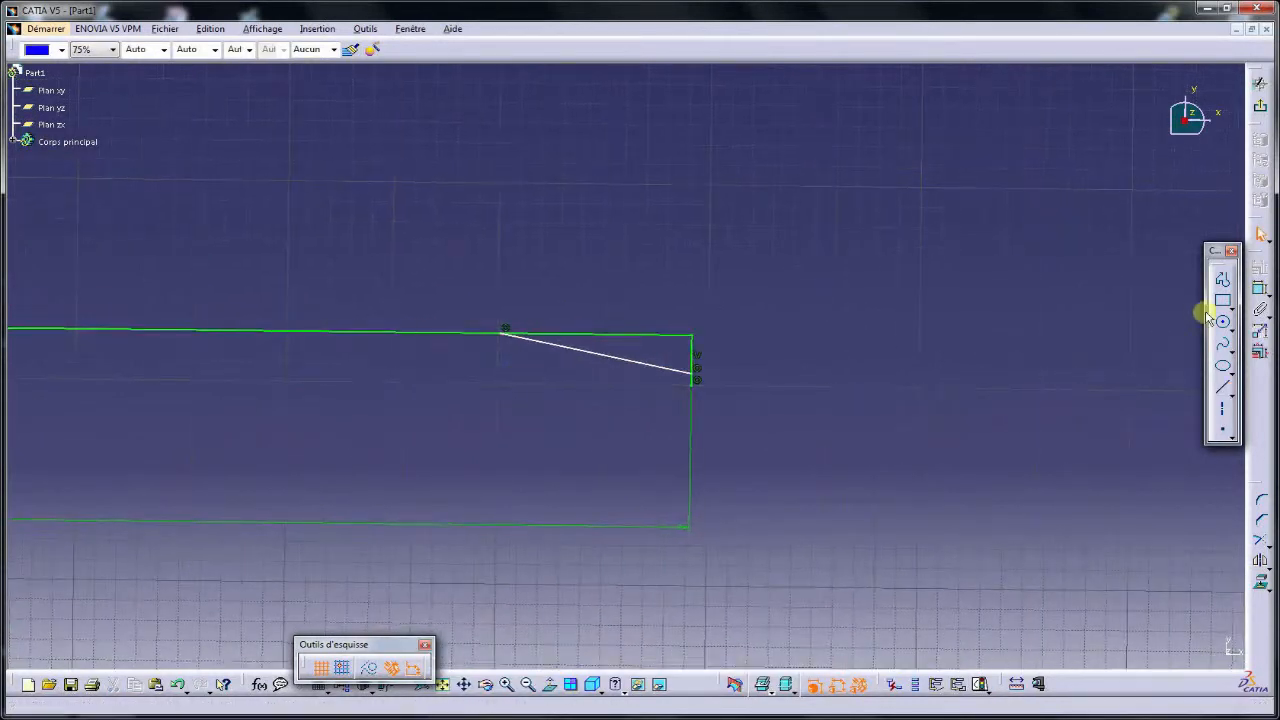
# Dimension the horizontal distance between the end line and the start of the slope, and set it to 92 mm.
pyautogui.click(1262, 289)
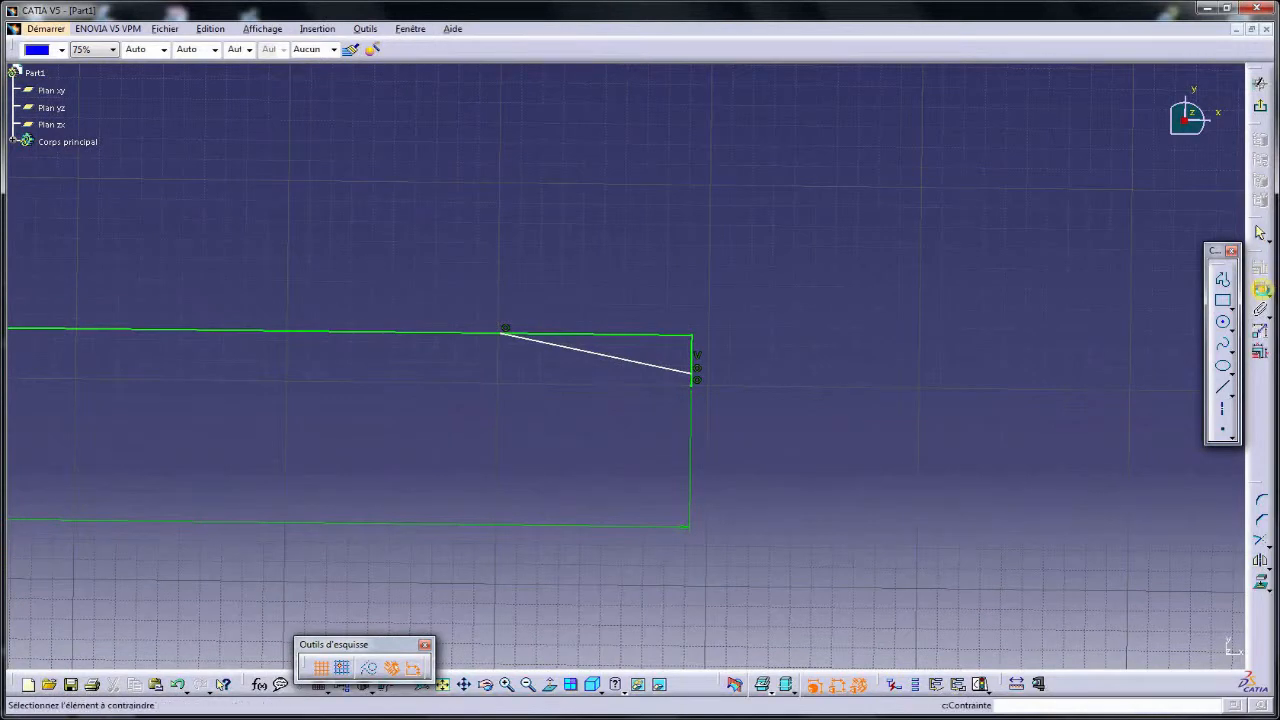
pyautogui.click(692, 375)
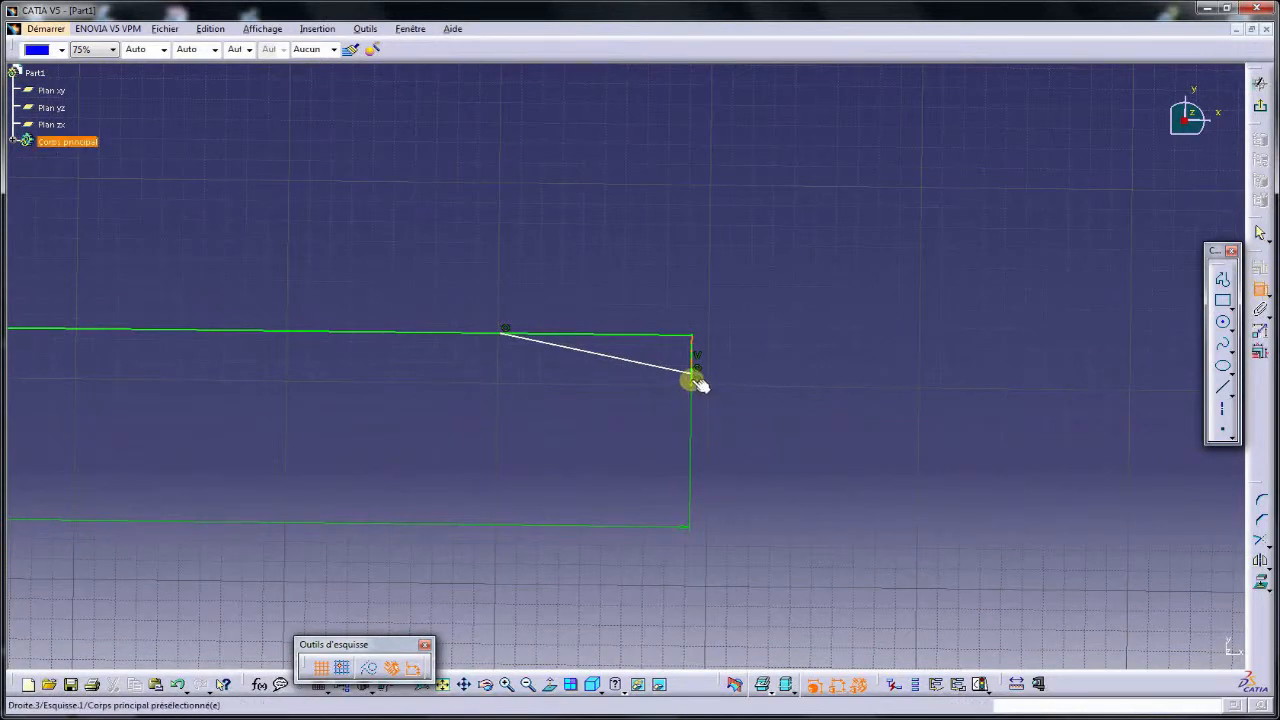
pyautogui.click(500, 334)
pyautogui.click(586, 271)
pyautogui.doubleClick(589, 270)
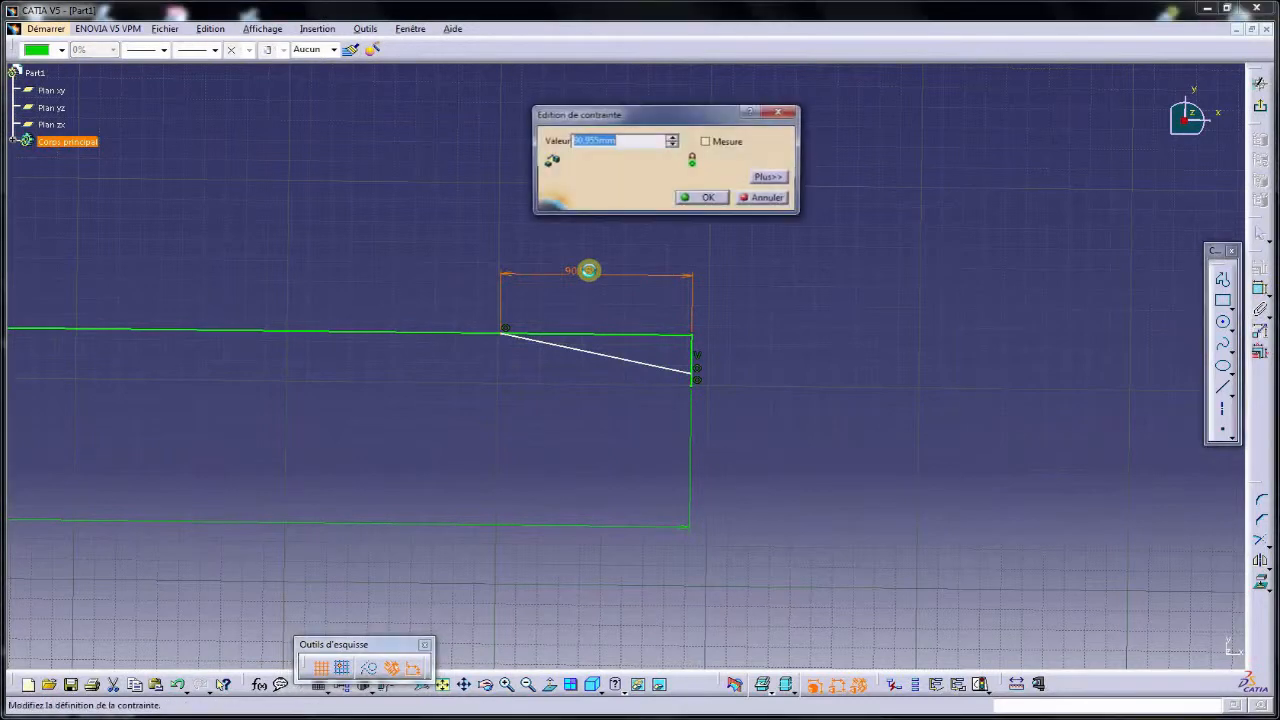
pyautogui.press('Return')
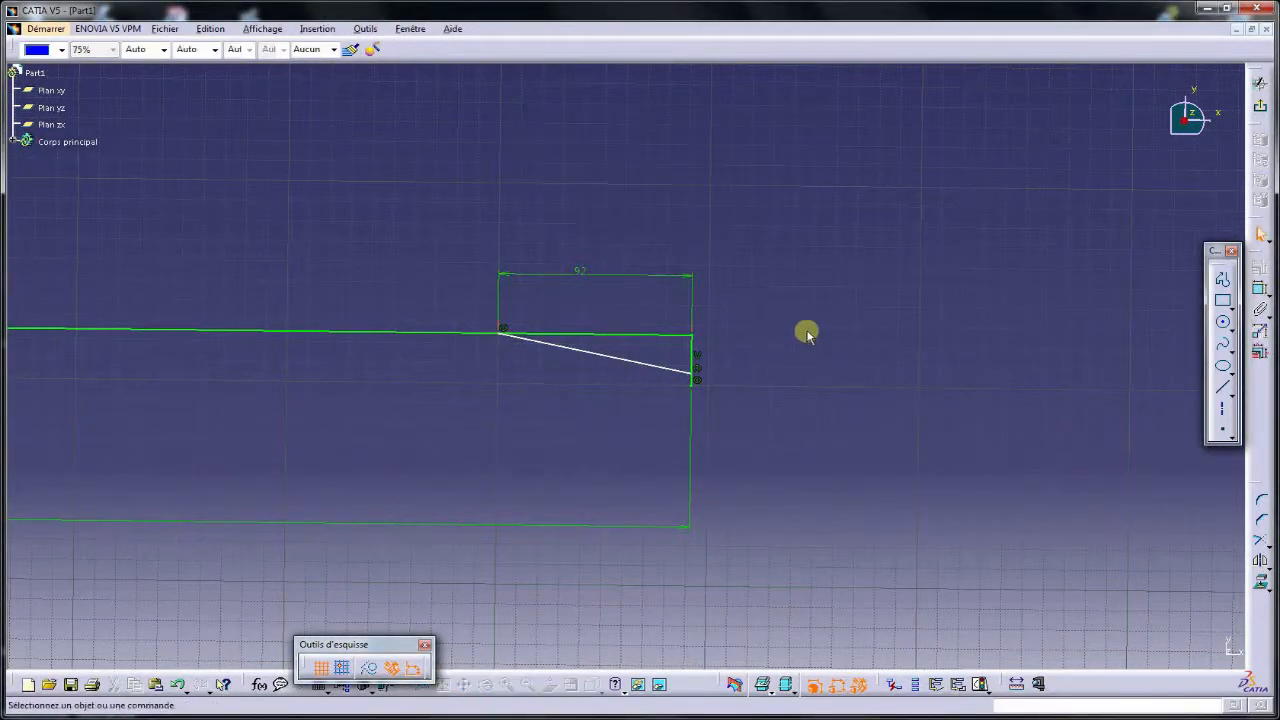
# Trim the far vertical line and the long horizontal line to the sloped line, removing the excess corner.
pyautogui.click(1261, 540)
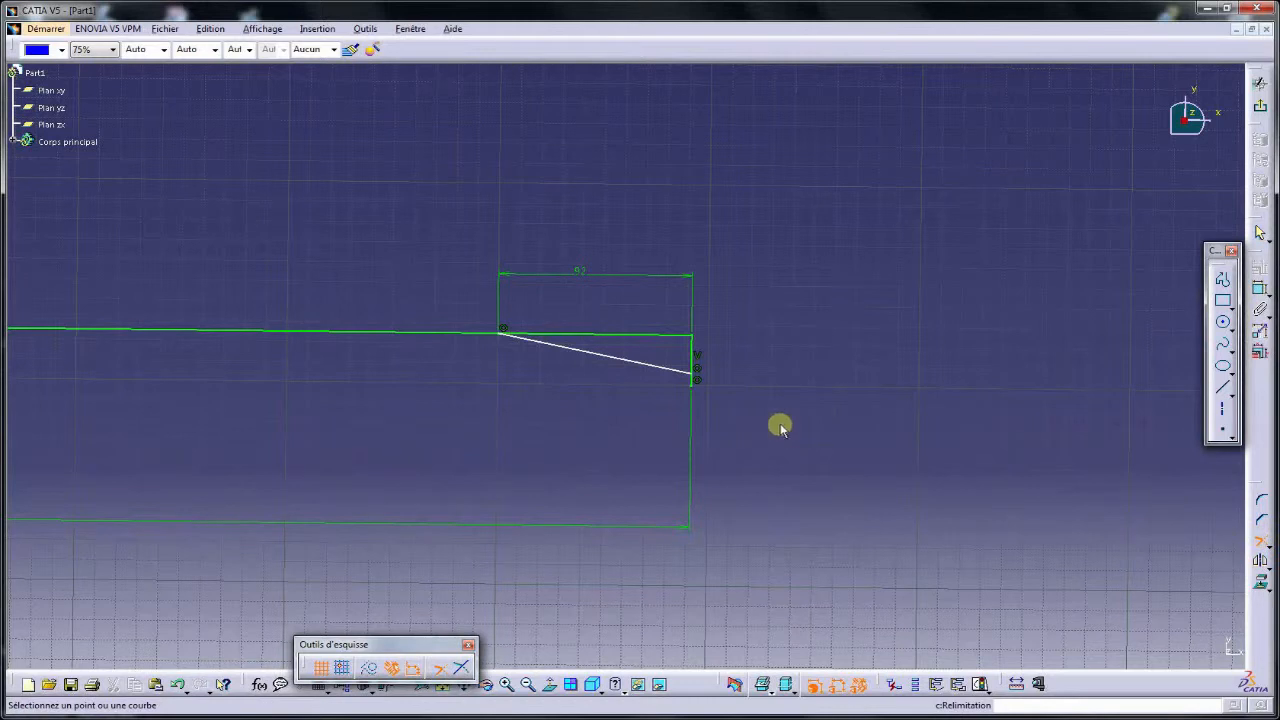
pyautogui.click(691, 379)
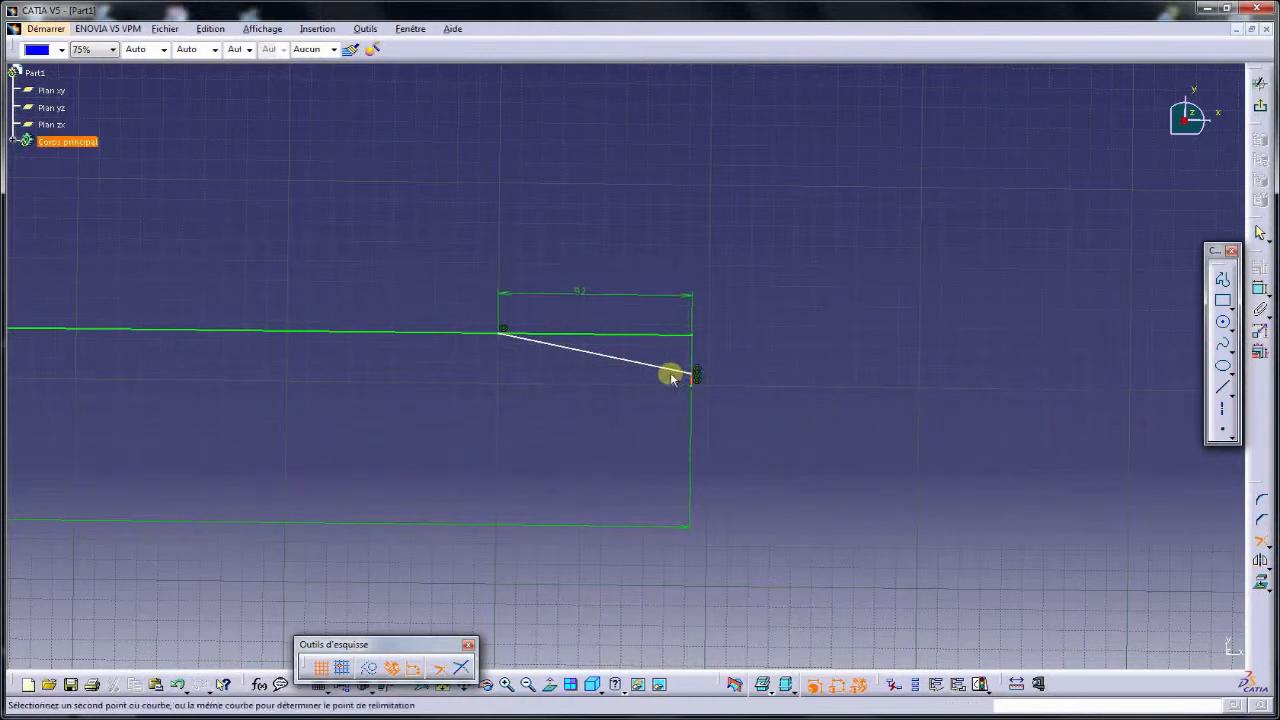
pyautogui.click(548, 344)
pyautogui.click(435, 334)
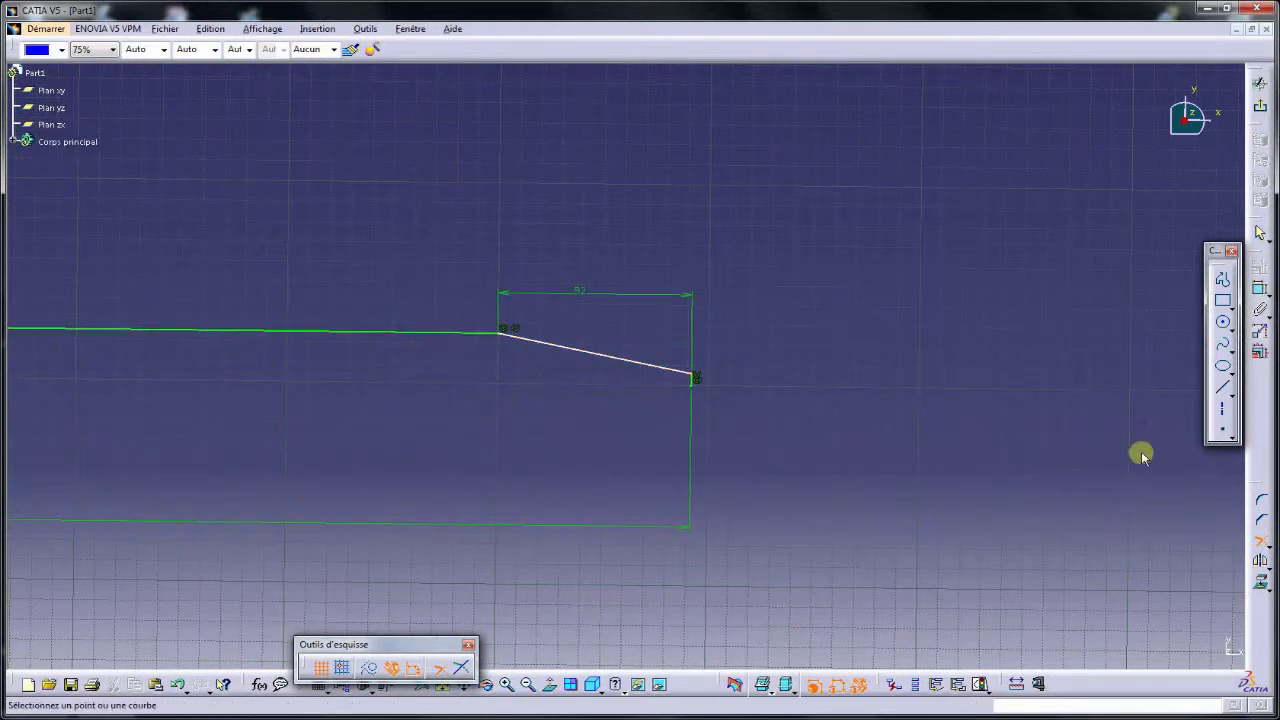
pyautogui.click(1254, 540)
# Dimension the short vertical line at the tapered end and set its length.
pyautogui.moveTo(509, 443)
pyautogui.mouseDown(button='middle')
pyautogui.moveTo(551, 449)
pyautogui.moveTo(551, 474)
pyautogui.mouseUp(button='middle')
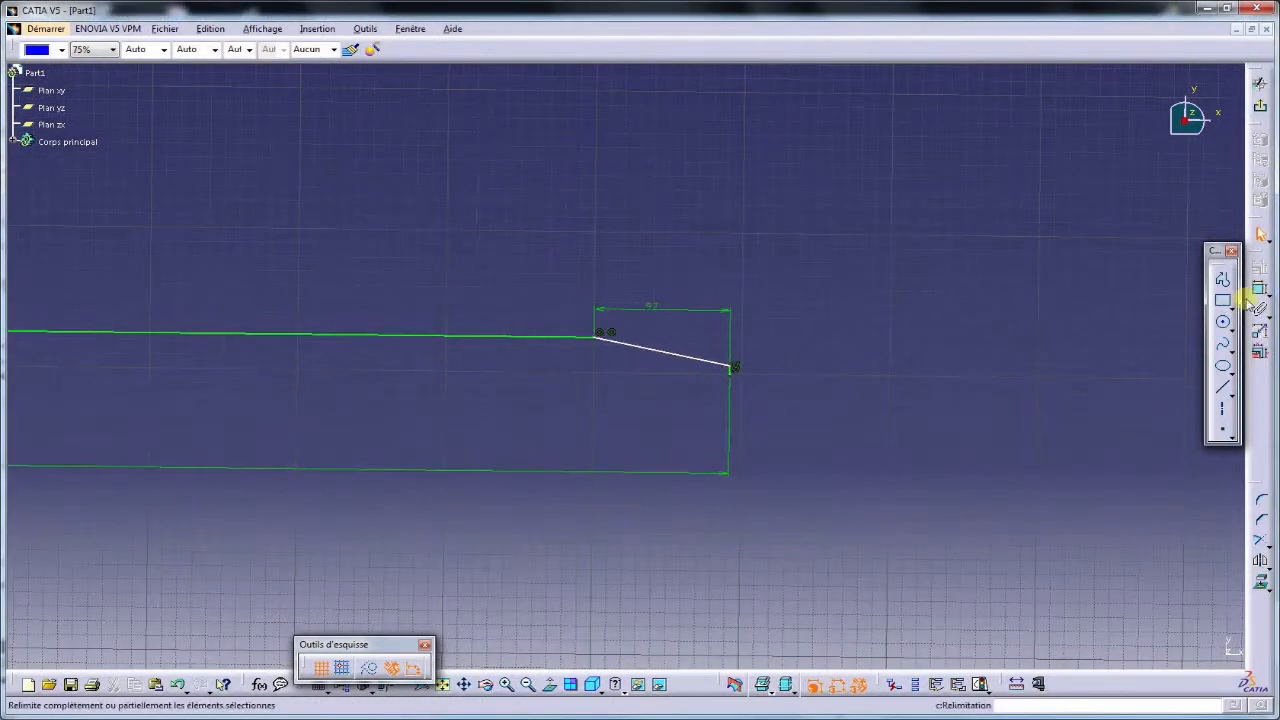
pyautogui.click(1257, 291)
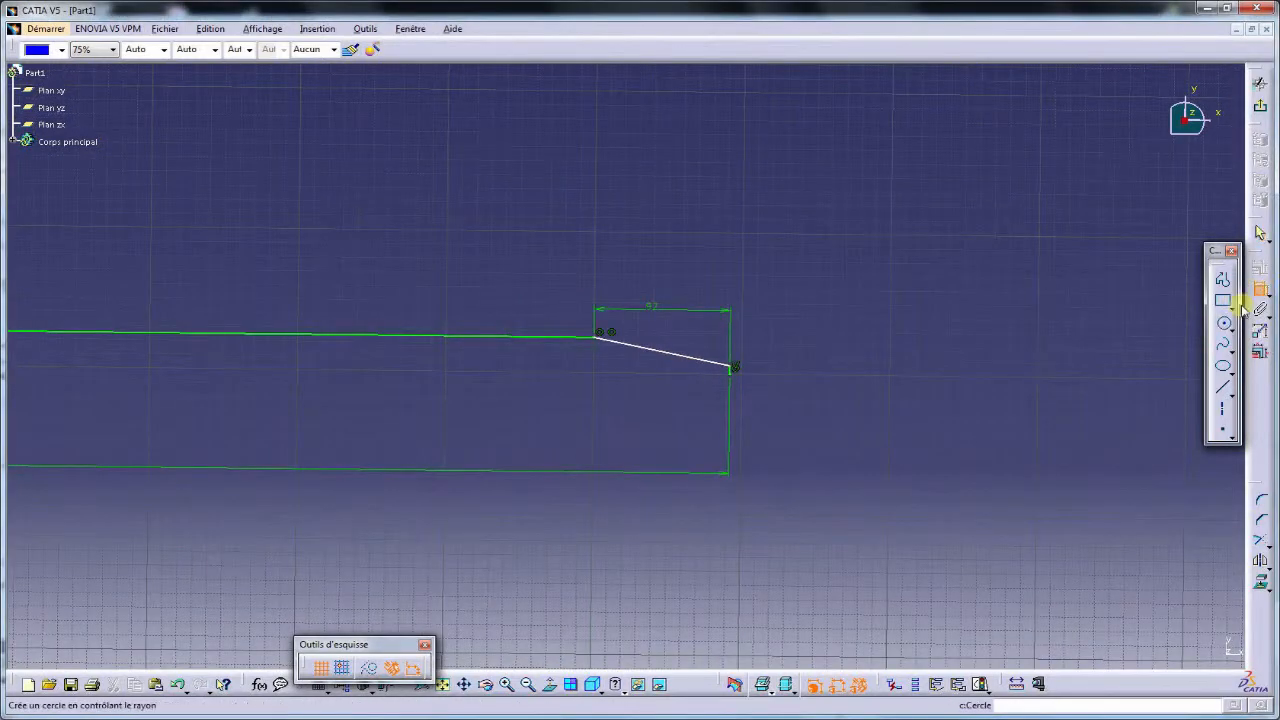
pyautogui.moveTo(739, 483)
pyautogui.mouseDown(button='middle')
pyautogui.moveTo(757, 325)
pyautogui.moveTo(504, 415)
pyautogui.mouseUp(button='middle')
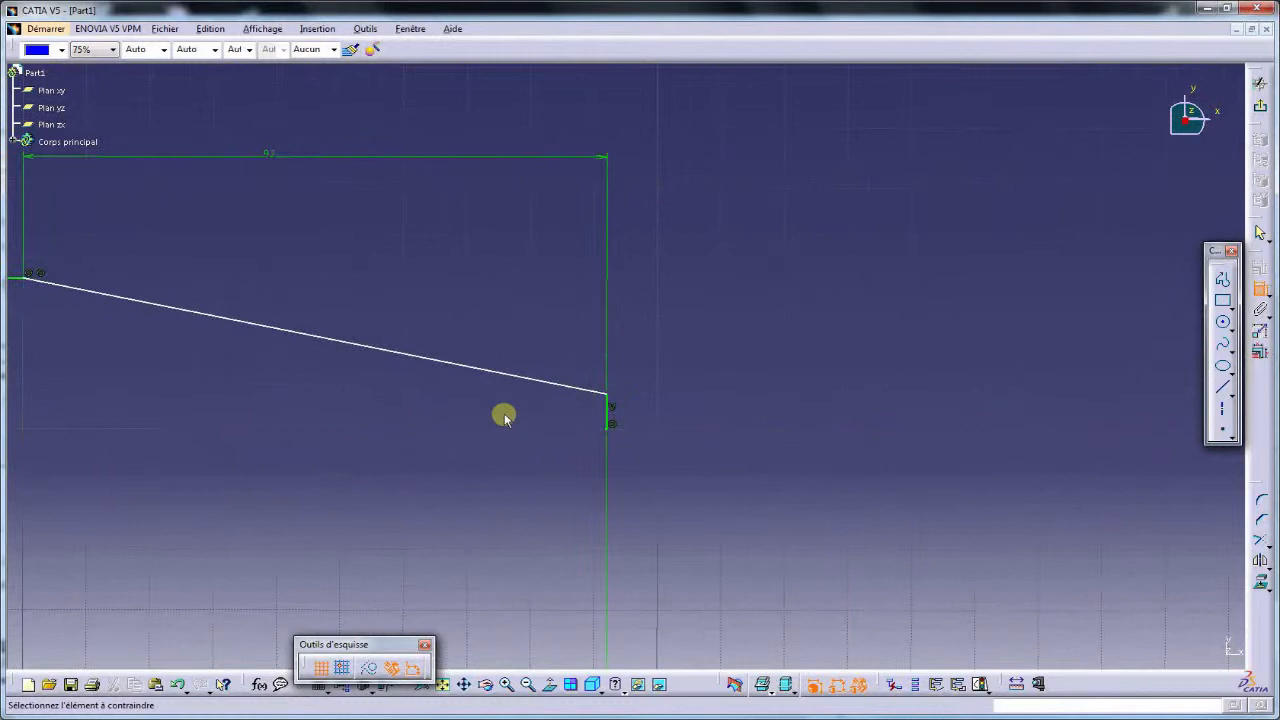
pyautogui.click(609, 414)
pyautogui.click(678, 401)
pyautogui.doubleClick(678, 401)
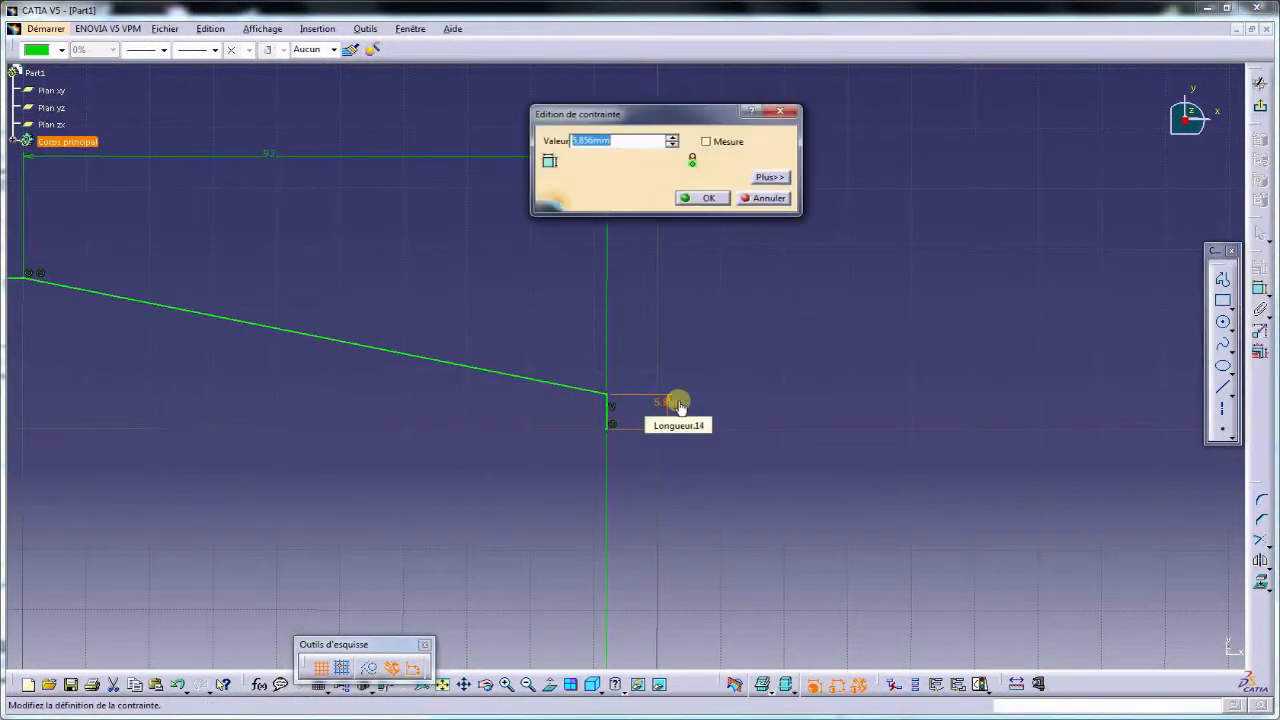
pyautogui.press('Return')
pyautogui.moveTo(677, 408)
pyautogui.mouseDown(button='middle')
pyautogui.moveTo(648, 369)
pyautogui.moveTo(655, 413)
pyautogui.moveTo(763, 434)
pyautogui.moveTo(603, 474)
pyautogui.moveTo(654, 463)
pyautogui.moveTo(534, 463)
pyautogui.moveTo(546, 456)
pyautogui.mouseUp(button='middle')
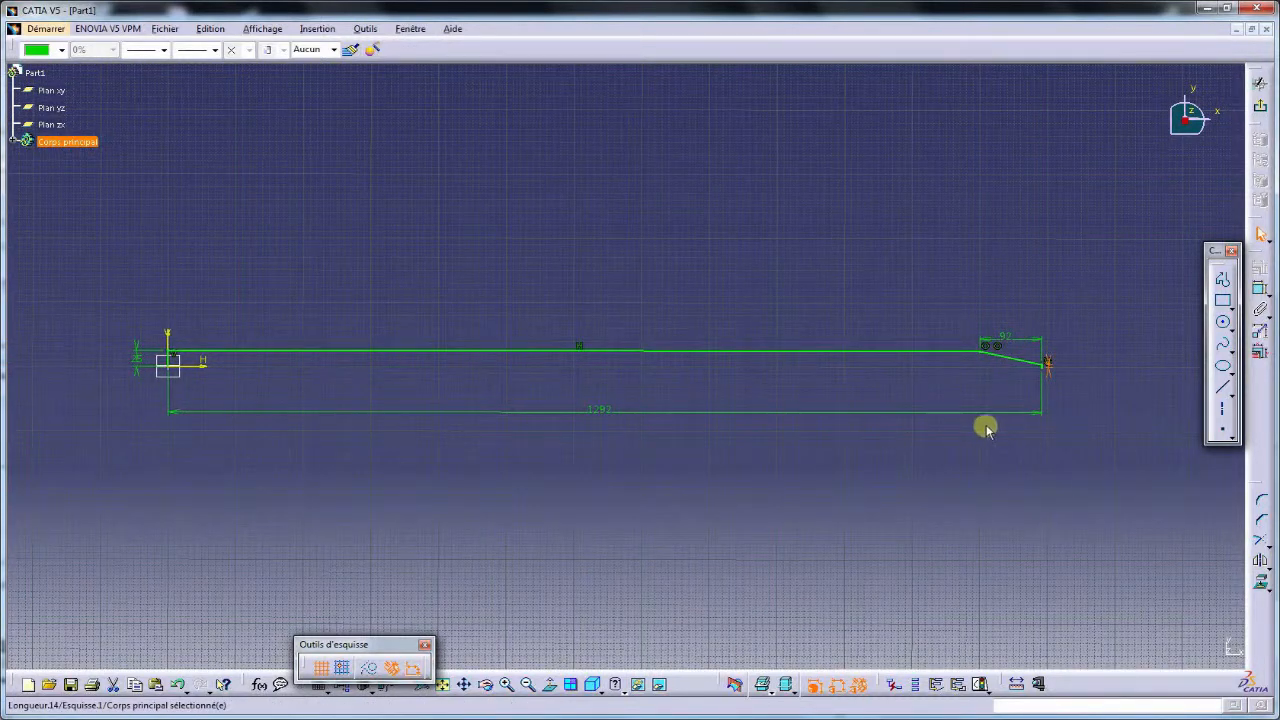
# Exit the dimensioned half-profile sketch and start a new sketch on the xy plane.
pyautogui.click(1256, 222)
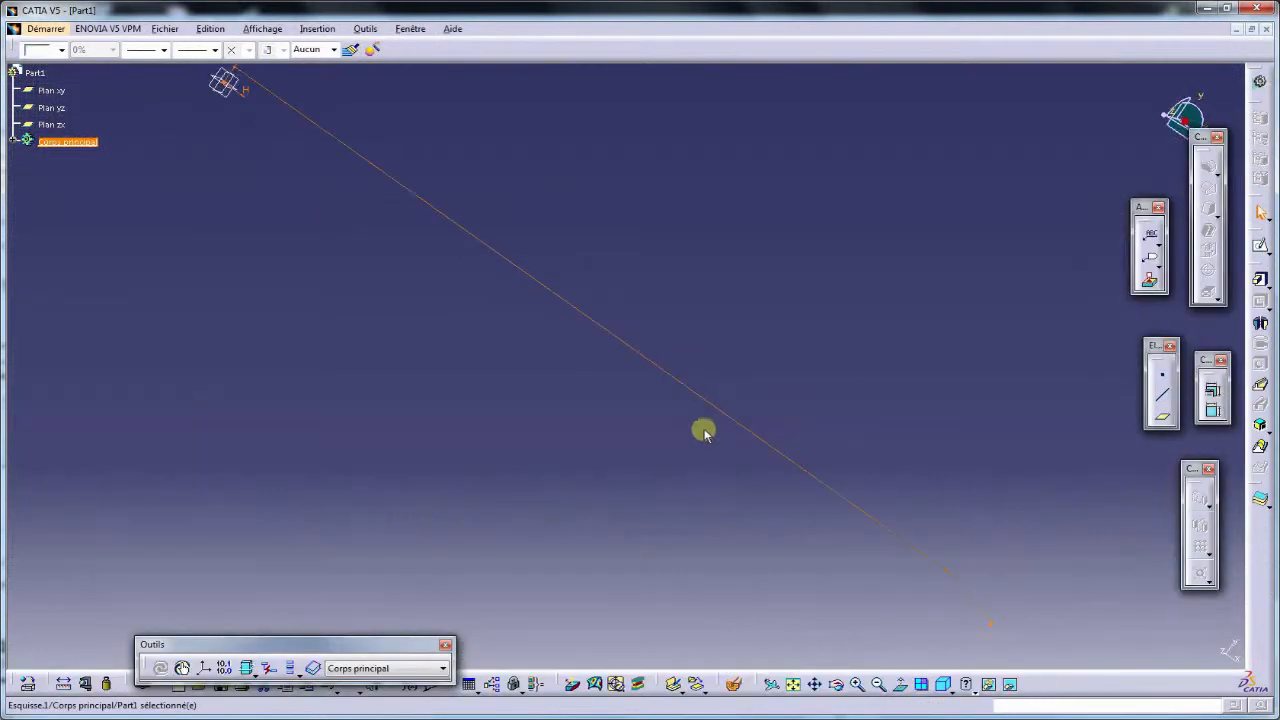
pyautogui.moveTo(692, 418)
pyautogui.mouseDown(button='middle')
pyautogui.moveTo(708, 391)
pyautogui.moveTo(680, 410)
pyautogui.mouseUp(button='middle')
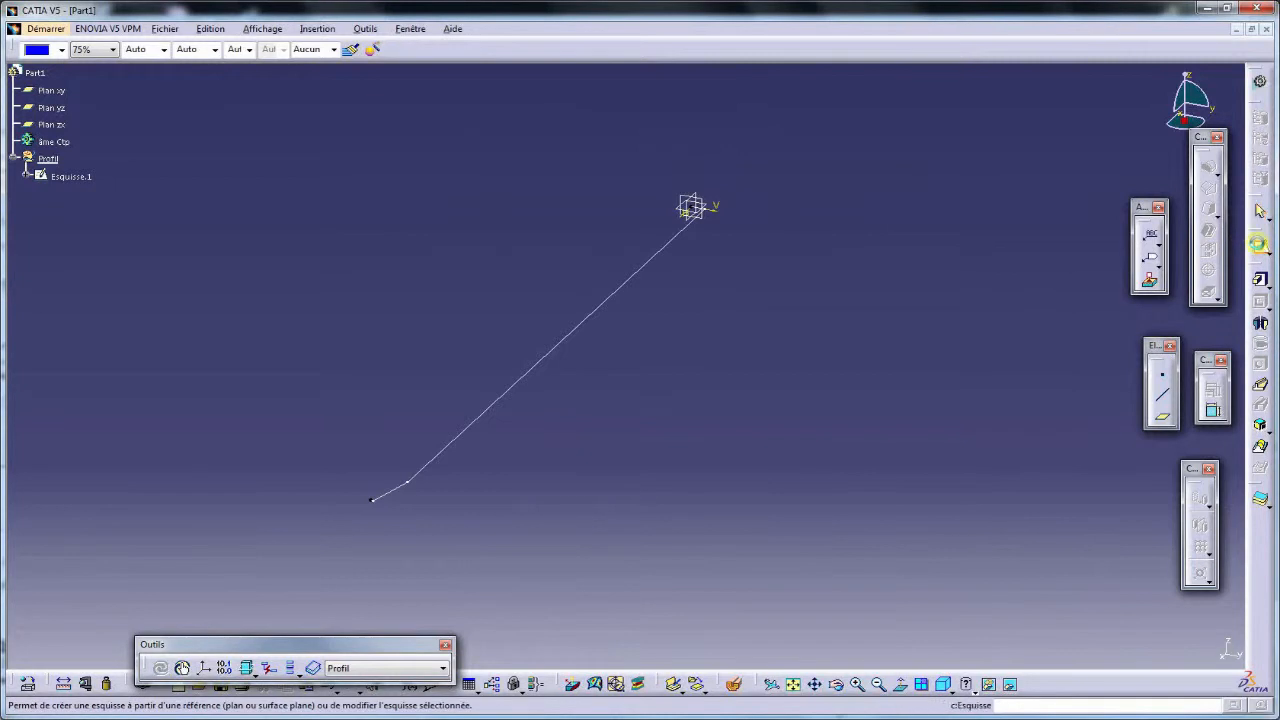
pyautogui.click(1260, 245)
pyautogui.click(678, 212)
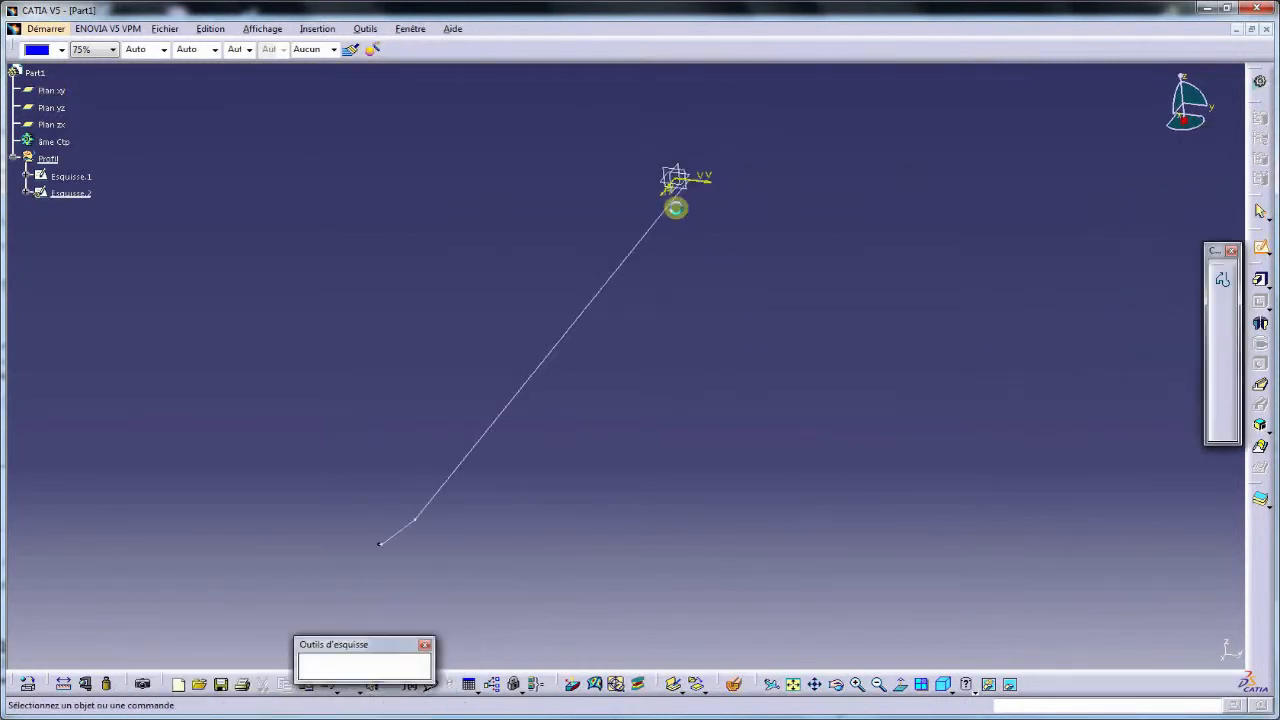
# Project the vertical line at the origin and the long horizontal line of Esquisse.1 into the new sketch.
pyautogui.moveTo(642, 412); pyautogui.dragTo(737, 268, button='middle')
pyautogui.moveTo(893, 384); pyautogui.dragTo(763, 425, button='middle')
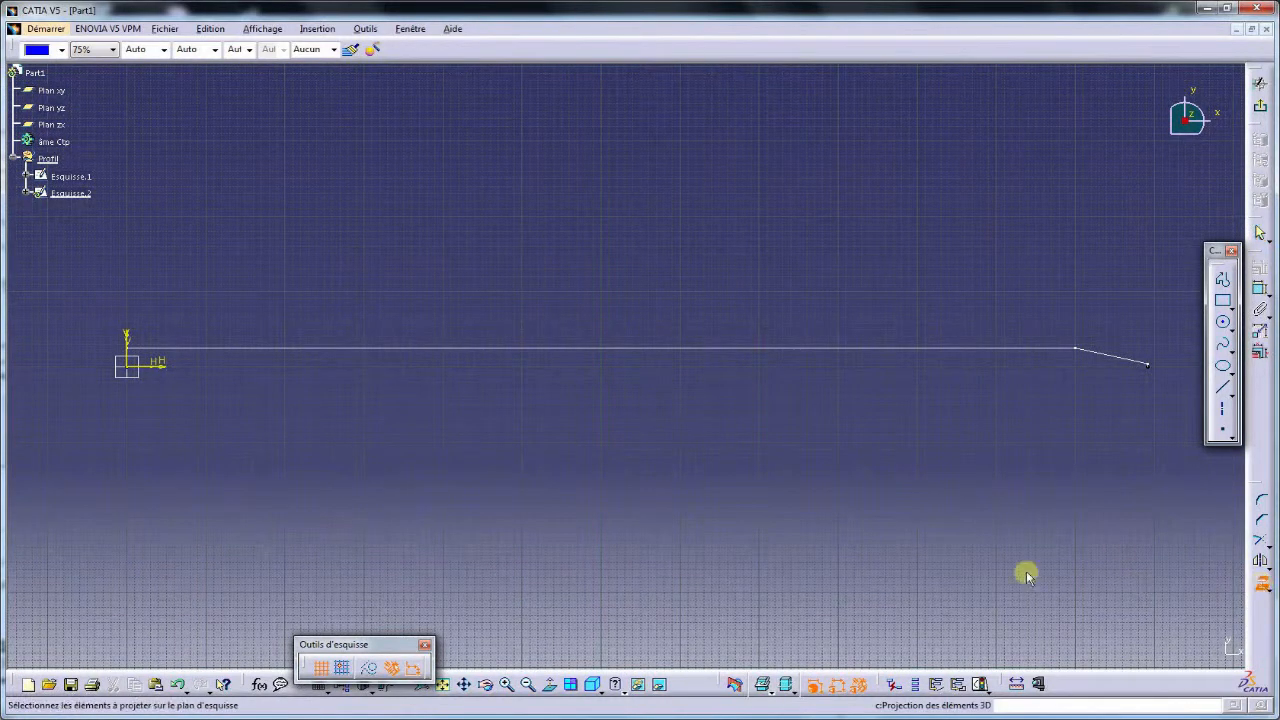
pyautogui.moveTo(343, 517)
pyautogui.mouseDown(button='middle')
pyautogui.moveTo(637, 500)
pyautogui.moveTo(489, 406)
pyautogui.moveTo(569, 473)
pyautogui.moveTo(757, 484)
pyautogui.mouseUp(button='middle')
pyautogui.click(380, 333)
pyautogui.click(462, 297)
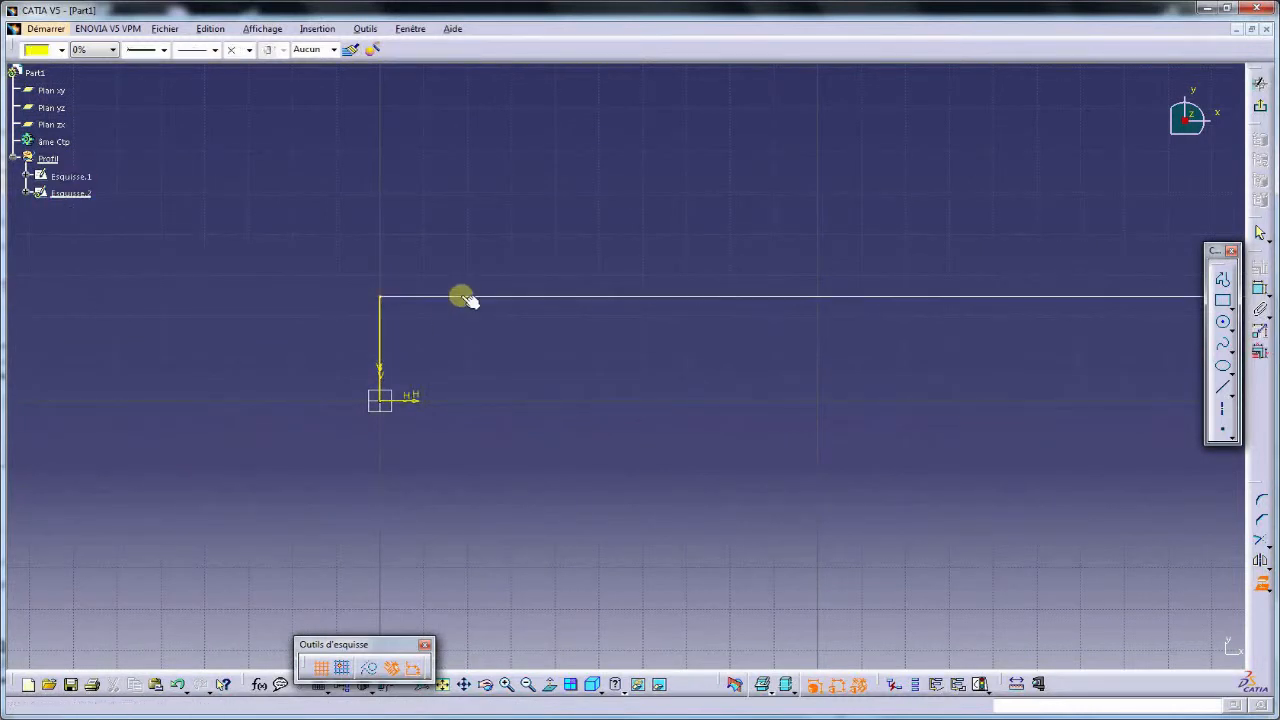
# Project the sloped line and the short vertical line at the tapered end into the sketch.
pyautogui.moveTo(785, 410); pyautogui.dragTo(5, 409, button='middle')
pyautogui.moveTo(730, 440); pyautogui.dragTo(67, 442, button='middle')
pyautogui.moveTo(683, 449); pyautogui.dragTo(313, 449, button='middle')
pyautogui.moveTo(820, 445); pyautogui.dragTo(10, 580, button='middle')
pyautogui.click(377, 355)
pyautogui.moveTo(540, 500); pyautogui.dragTo(708, 283, button='middle')
pyautogui.moveTo(174, 435); pyautogui.dragTo(460, 448, button='middle')
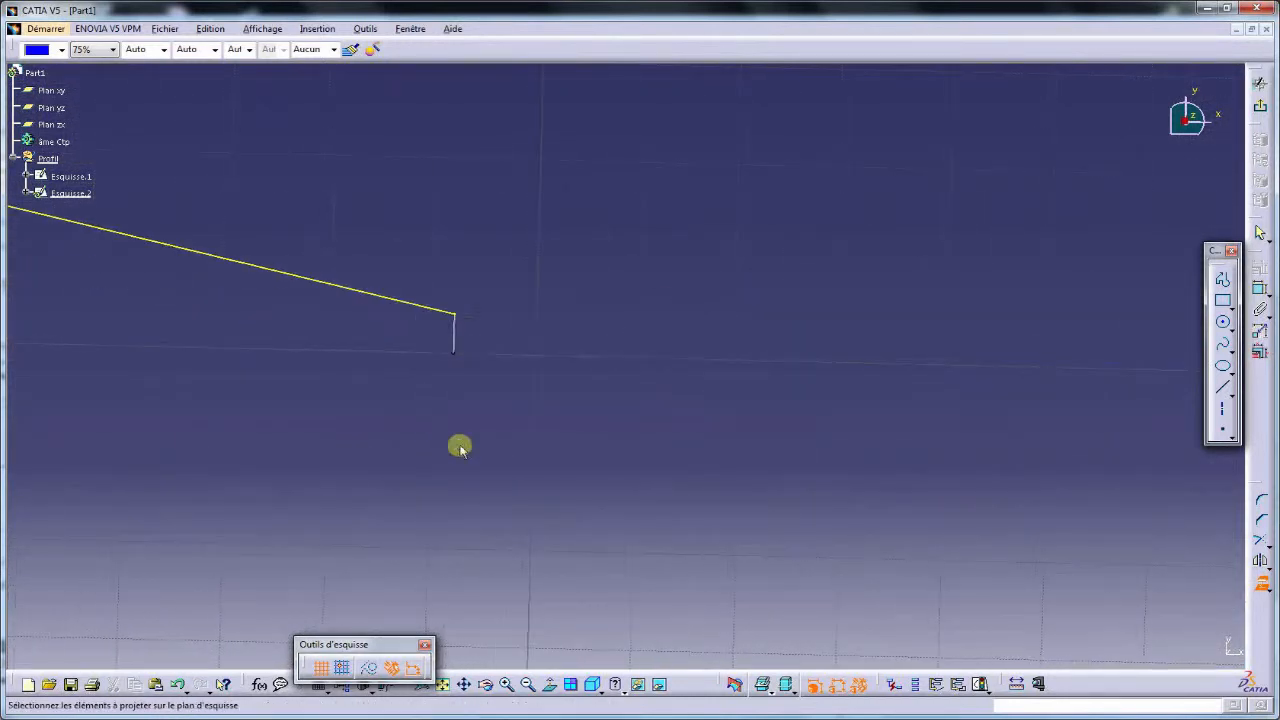
pyautogui.click(457, 337)
pyautogui.moveTo(617, 434); pyautogui.dragTo(607, 675, button='middle')
pyautogui.moveTo(484, 495); pyautogui.dragTo(843, 561, button='middle')
pyautogui.click(1262, 586)
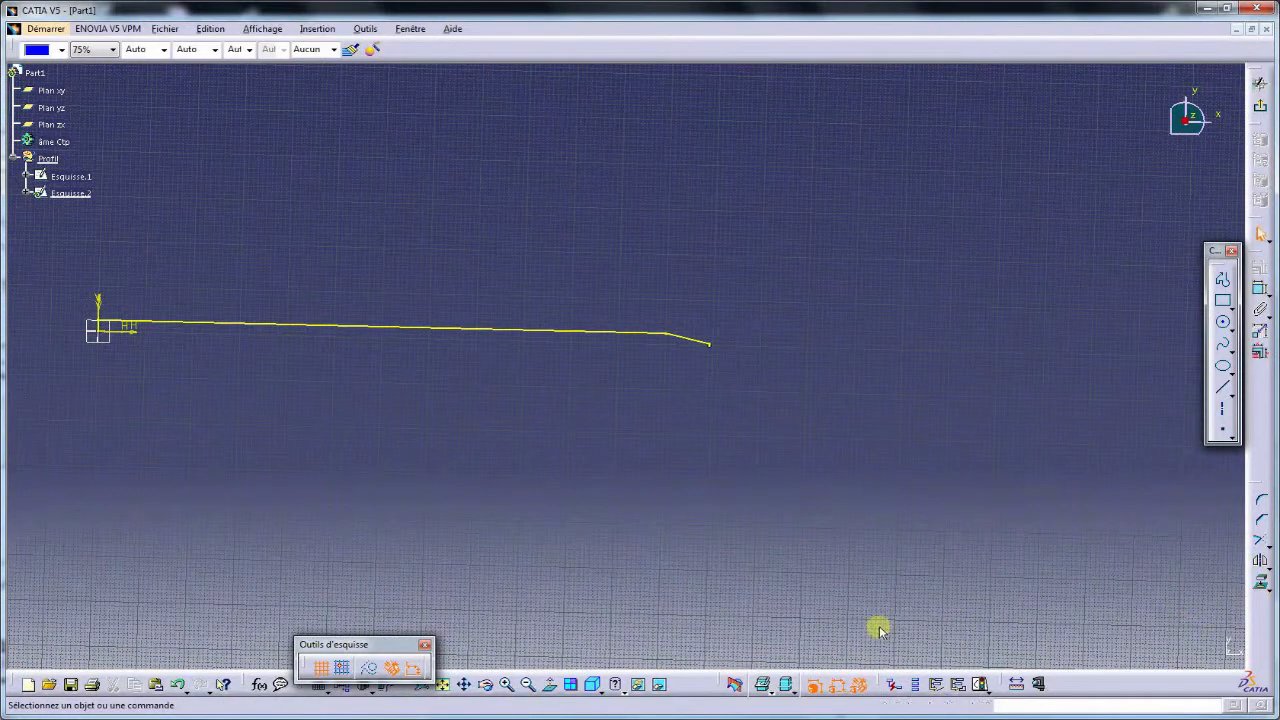
# Hide the background 3D elements so that only the current sketch's geometry is displayed.
pyautogui.click(776, 693)
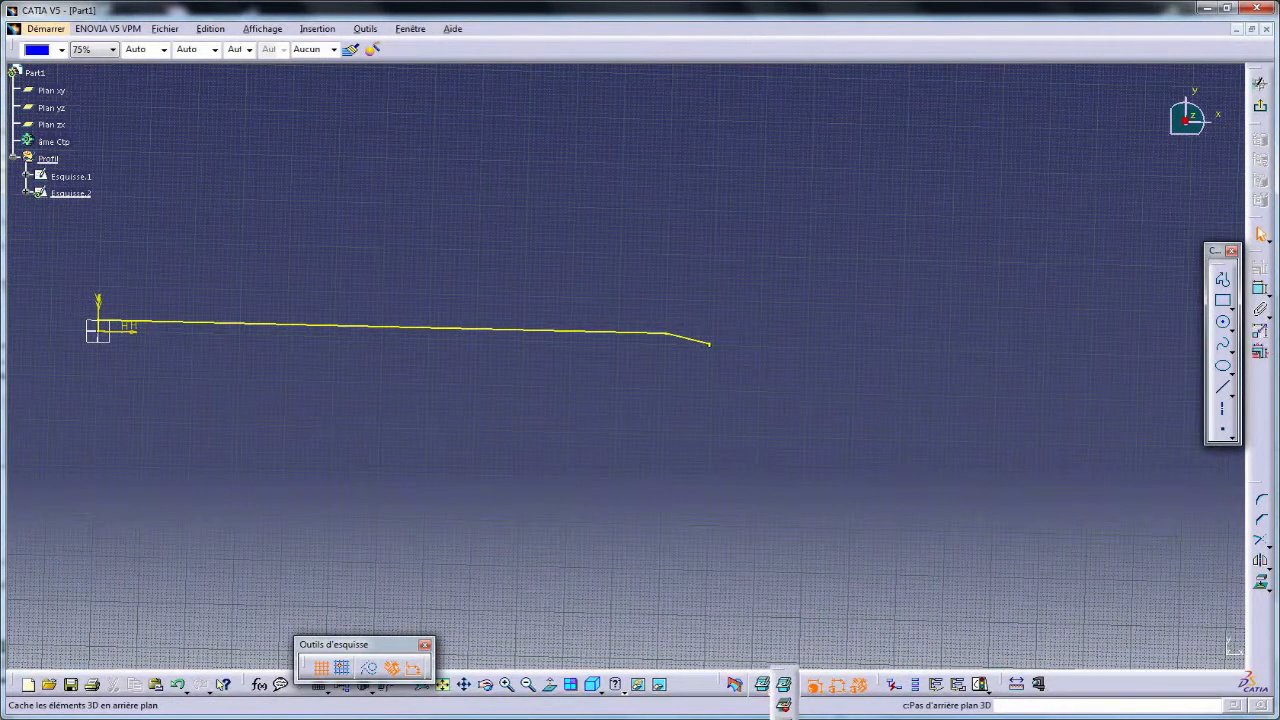
pyautogui.click(783, 704)
pyautogui.moveTo(734, 531)
pyautogui.mouseDown(button='middle')
pyautogui.moveTo(634, 486)
pyautogui.moveTo(671, 466)
pyautogui.moveTo(681, 490)
pyautogui.moveTo(653, 533)
pyautogui.mouseUp(button='middle')
# Select all connected projected lines, mirror them about the horizontal H axis to close the profile, and exit the sketch.
pyautogui.rightClick(343, 310)
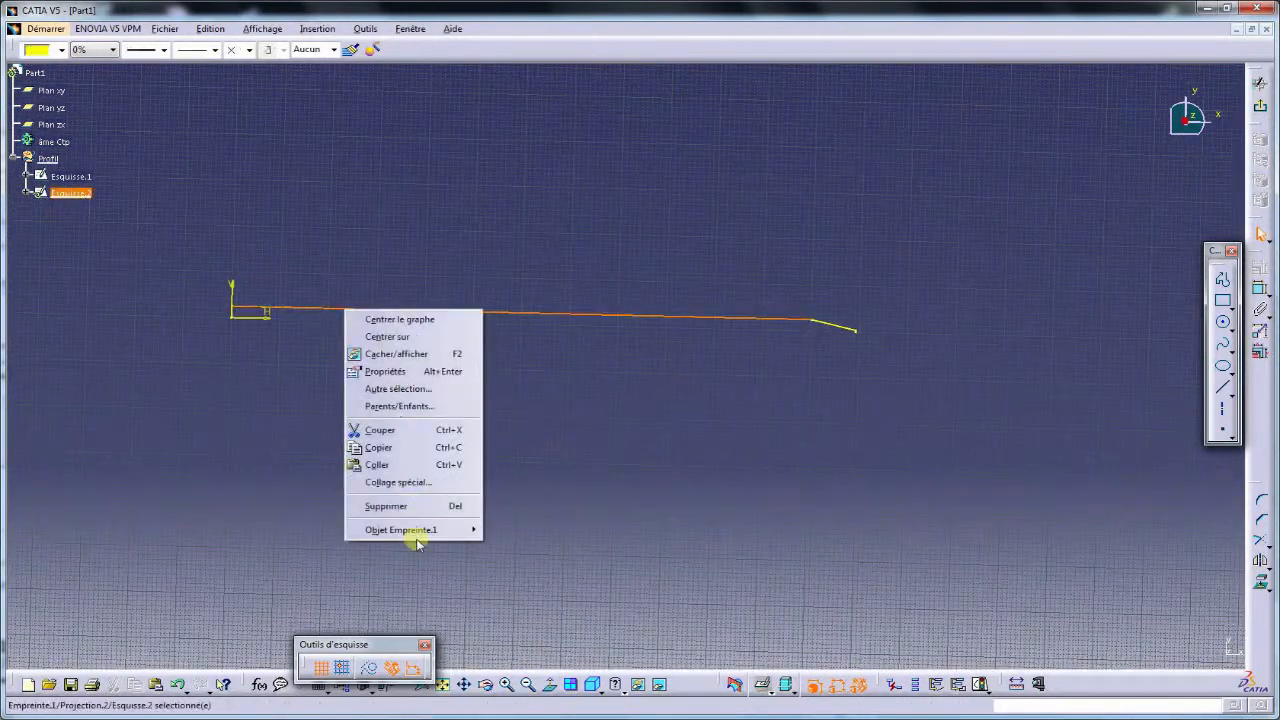
pyautogui.moveTo(470, 530)
pyautogui.click(531, 603)
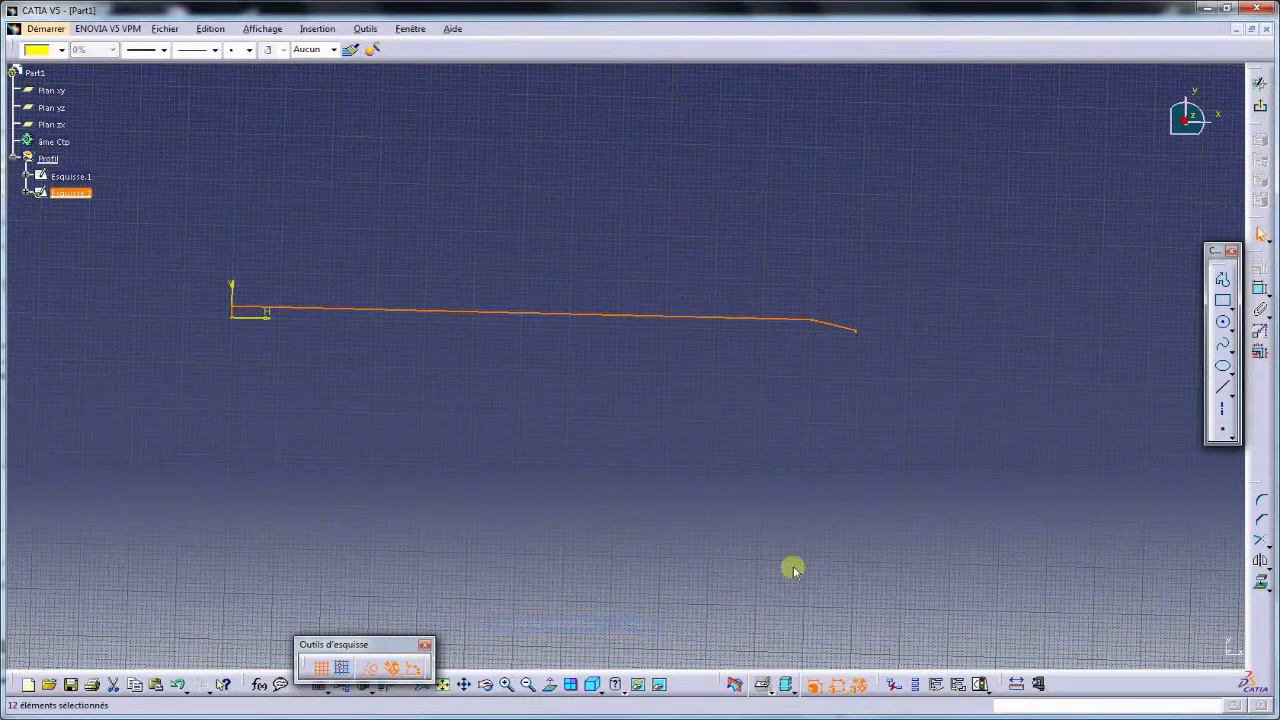
pyautogui.click(1219, 430)
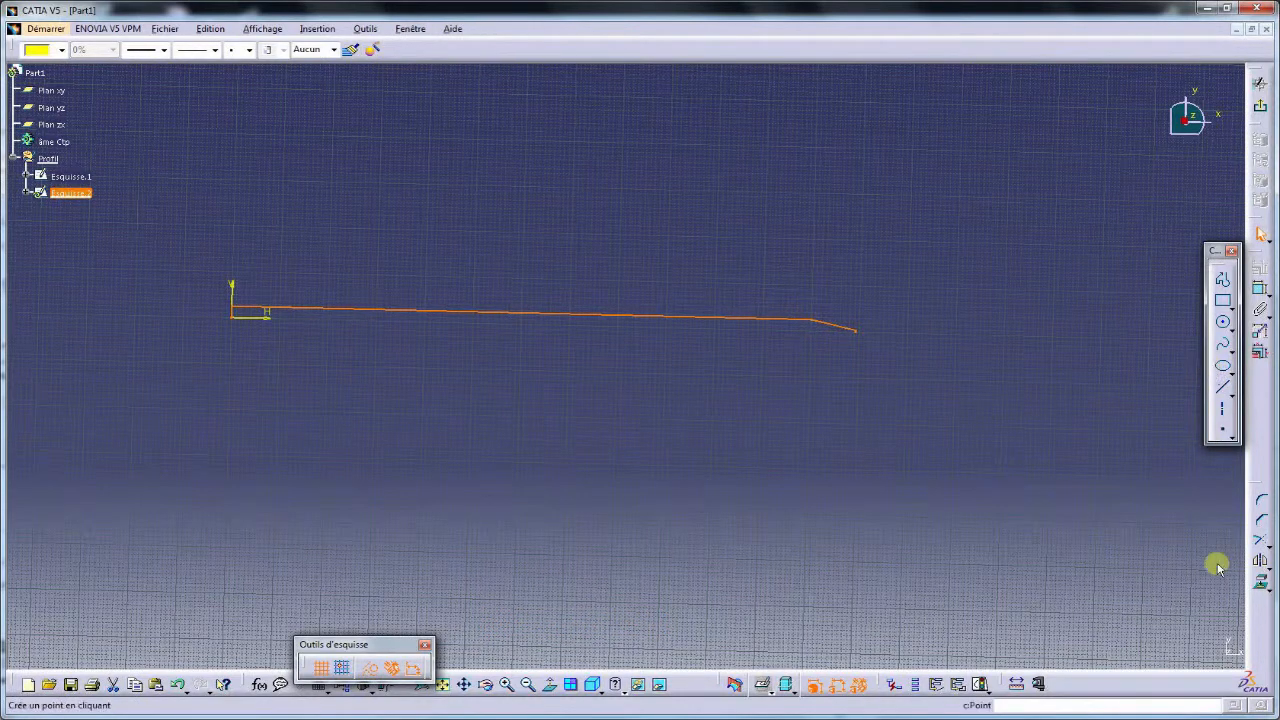
pyautogui.click(1262, 562)
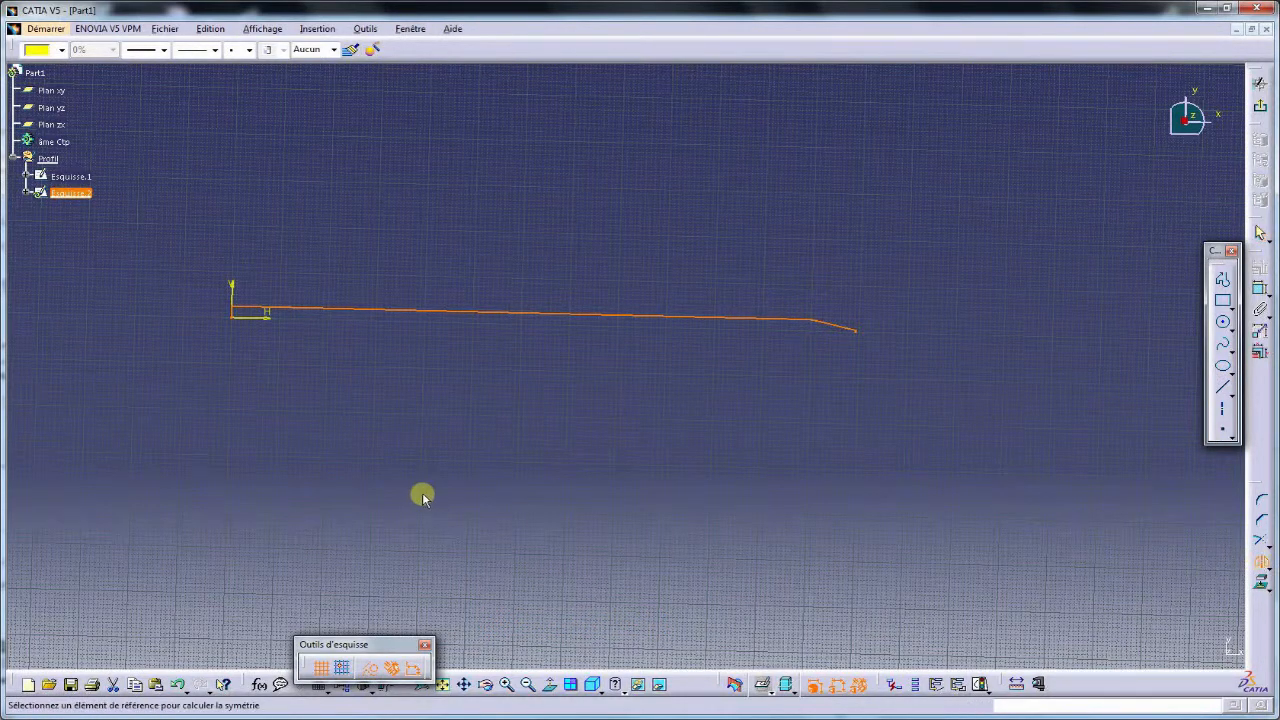
pyautogui.click(262, 318)
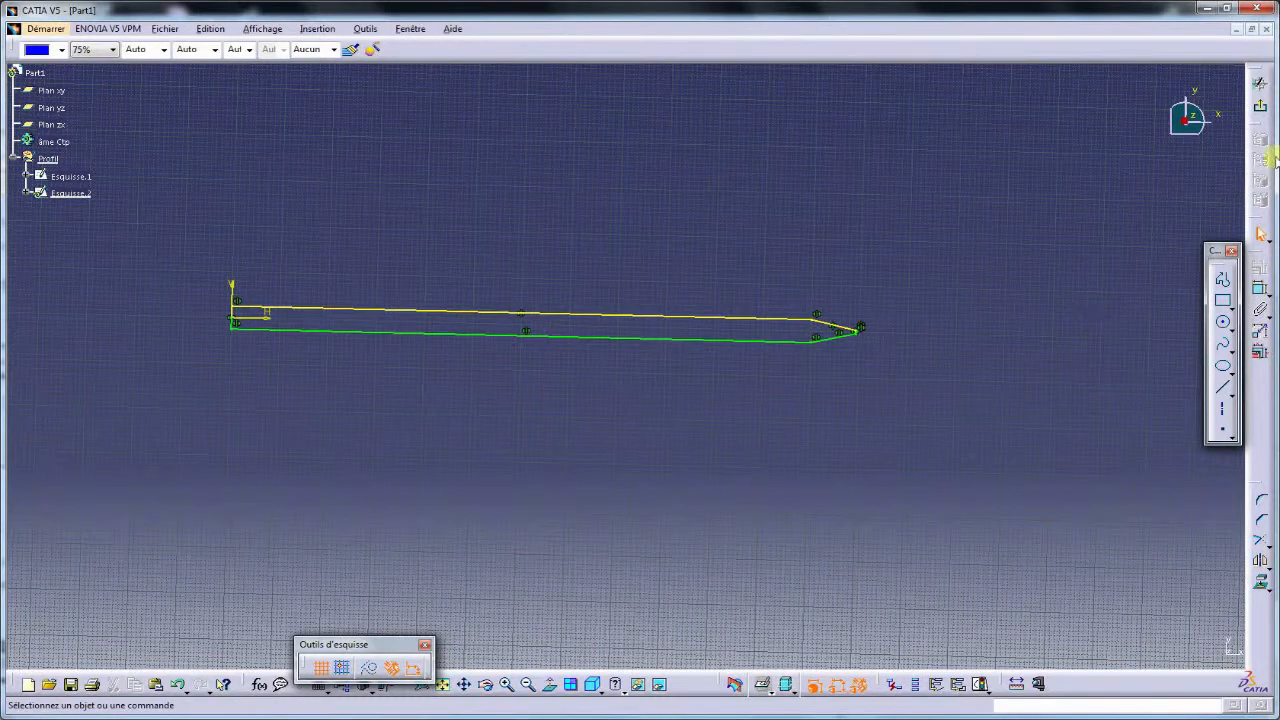
pyautogui.click(1260, 105)
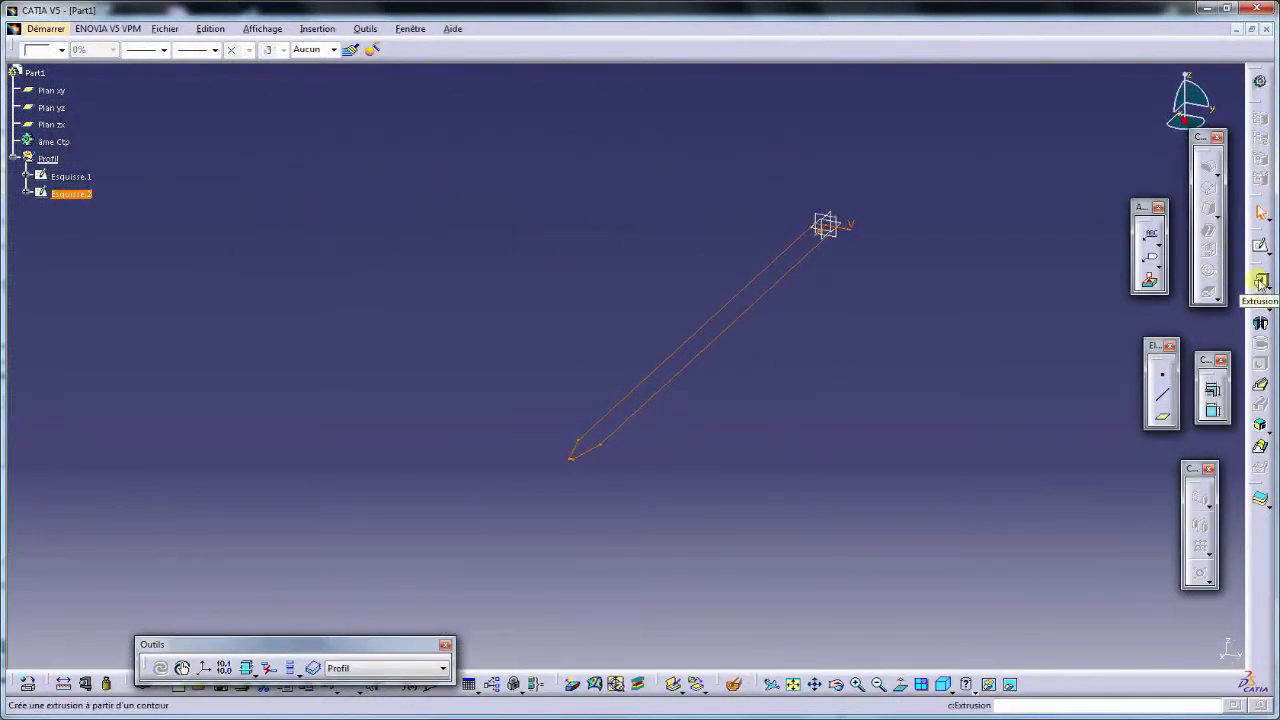
pyautogui.click(1261, 283)
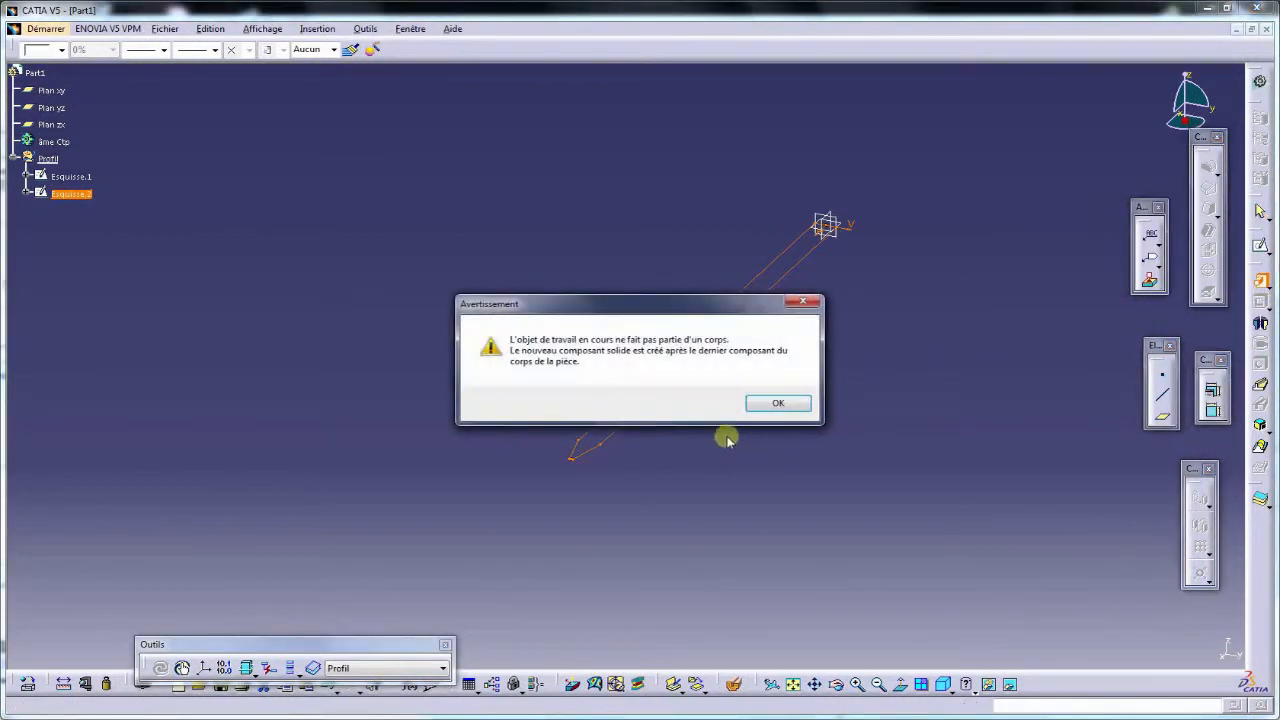
pyautogui.click(781, 403)
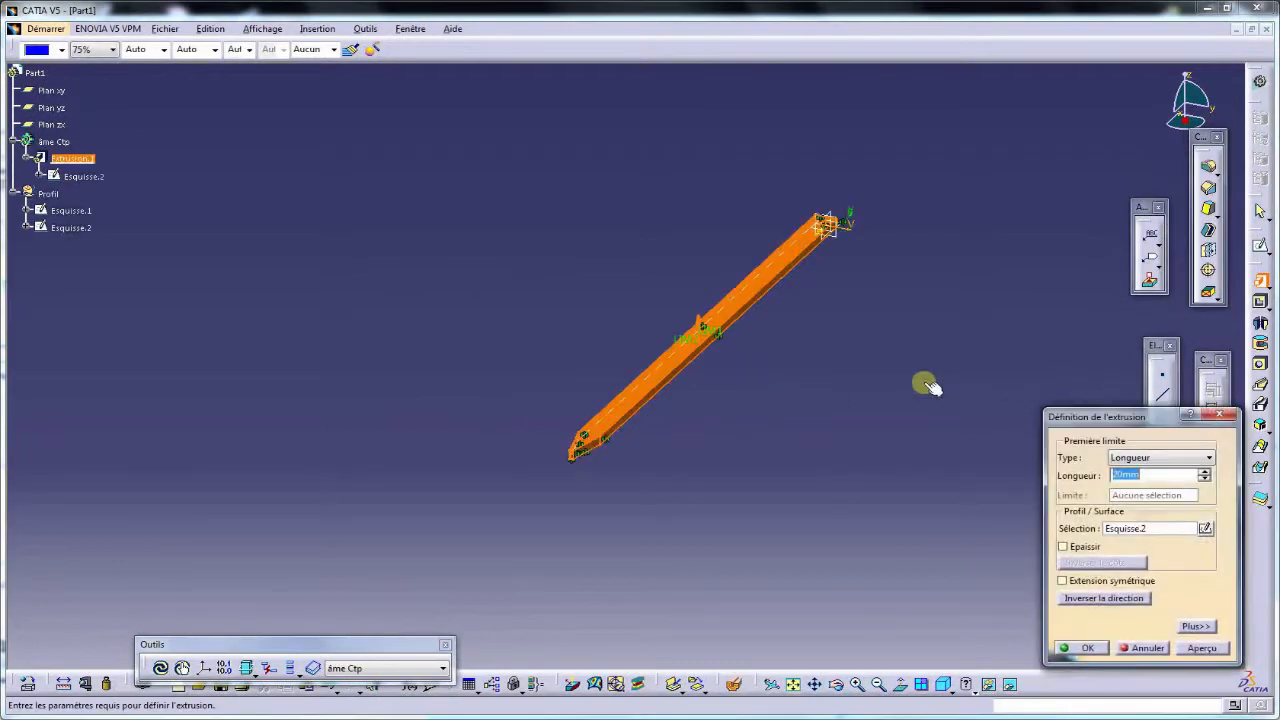
pyautogui.click(1143, 648)
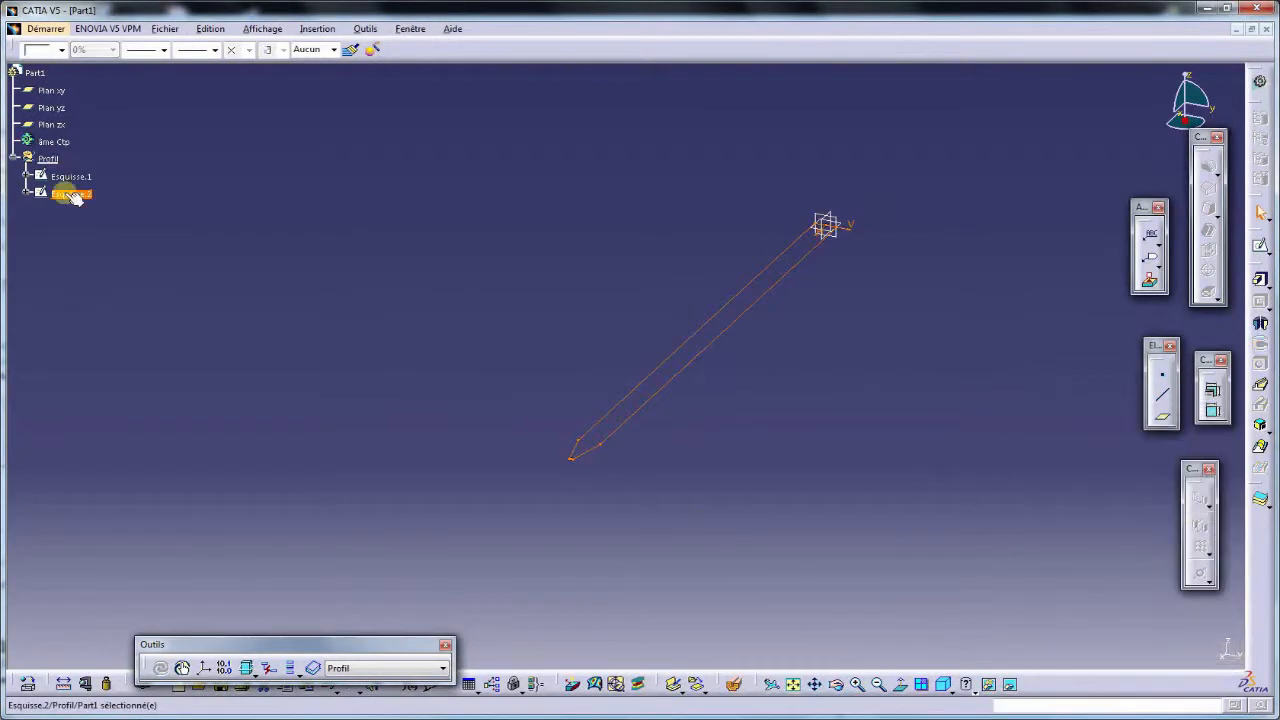
# Define the âme Ctp body as the work object and move Esquisse.2 from the Profil set into it.
pyautogui.rightClick(55, 142)
pyautogui.click(128, 246)
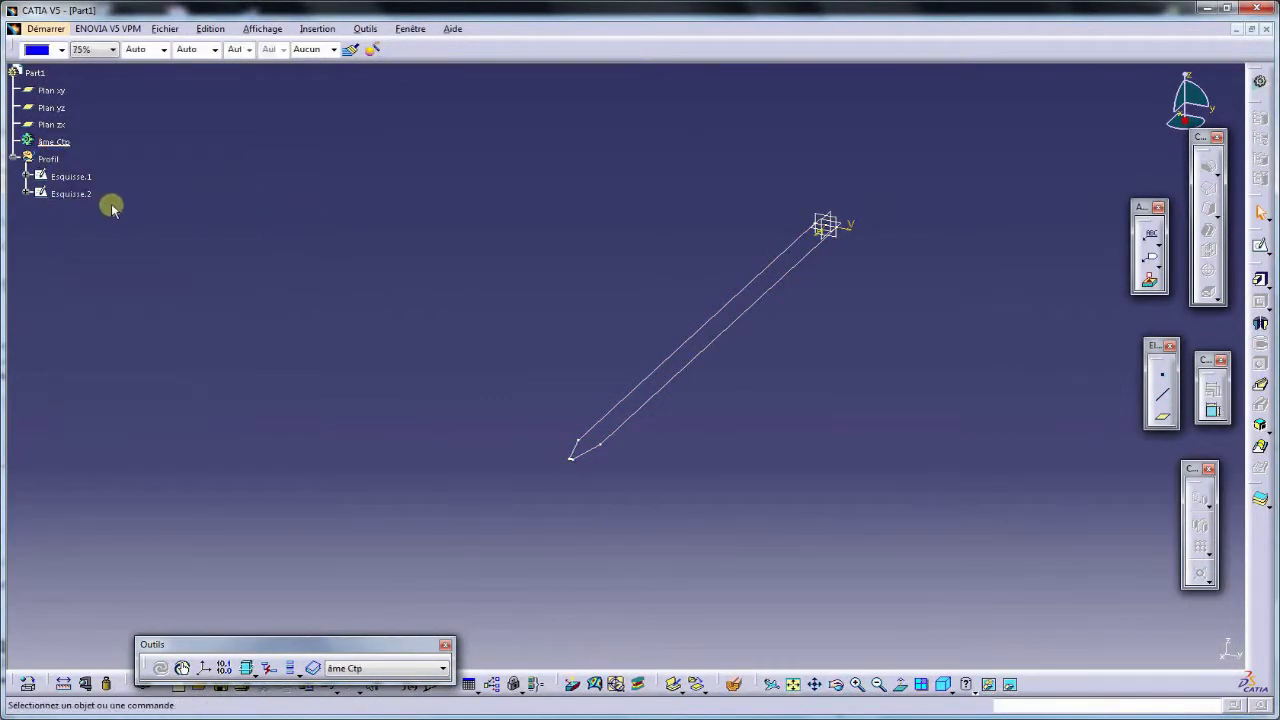
pyautogui.rightClick(80, 193)
pyautogui.moveTo(180, 480)
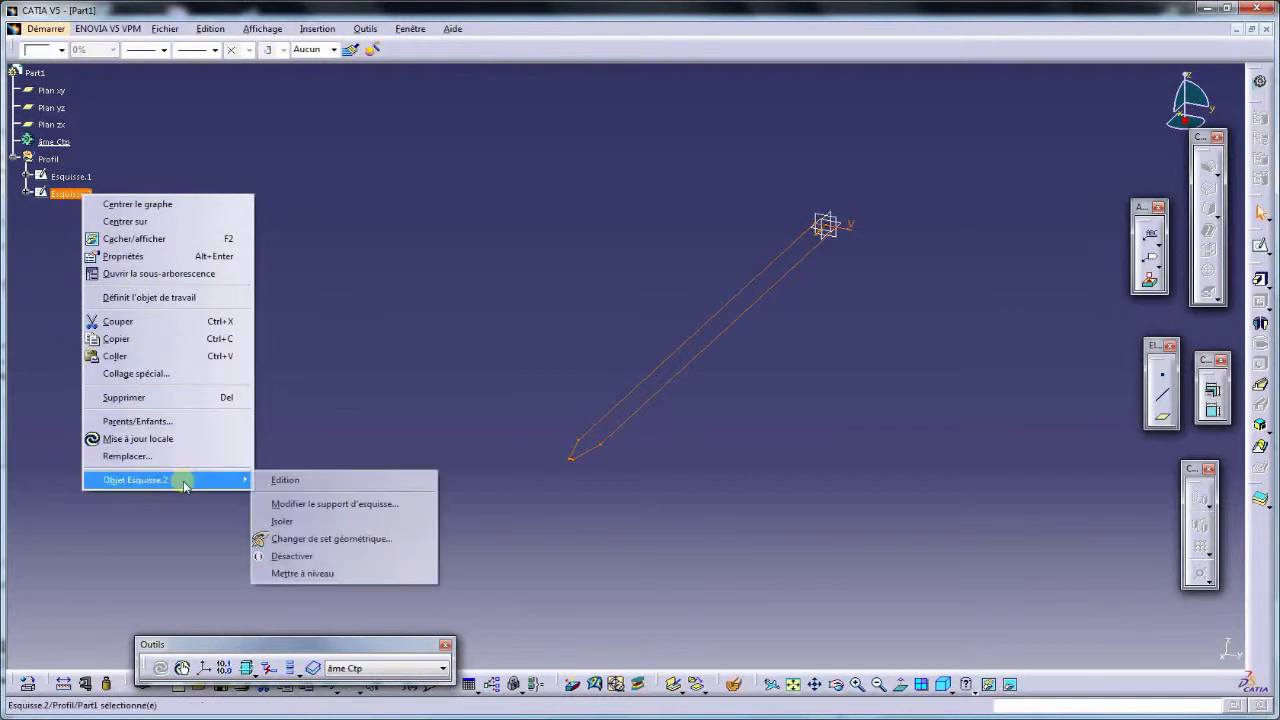
pyautogui.click(310, 541)
pyautogui.click(56, 142)
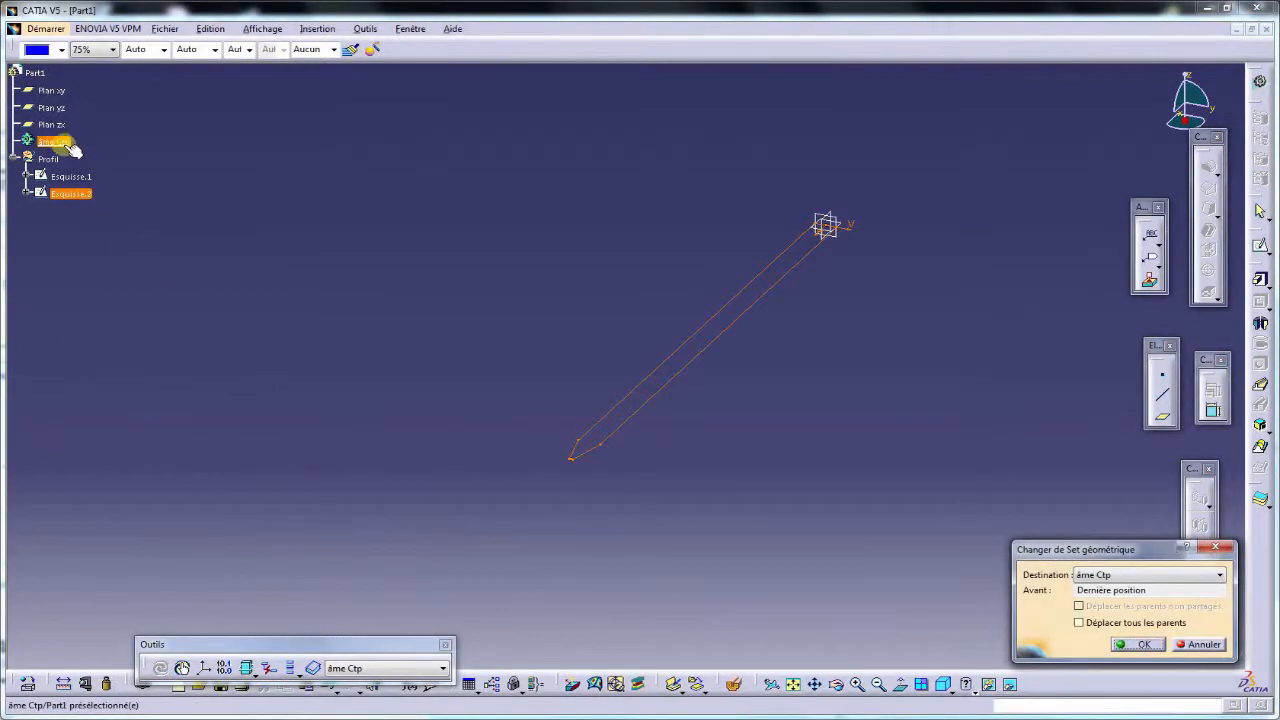
pyautogui.press('Return')
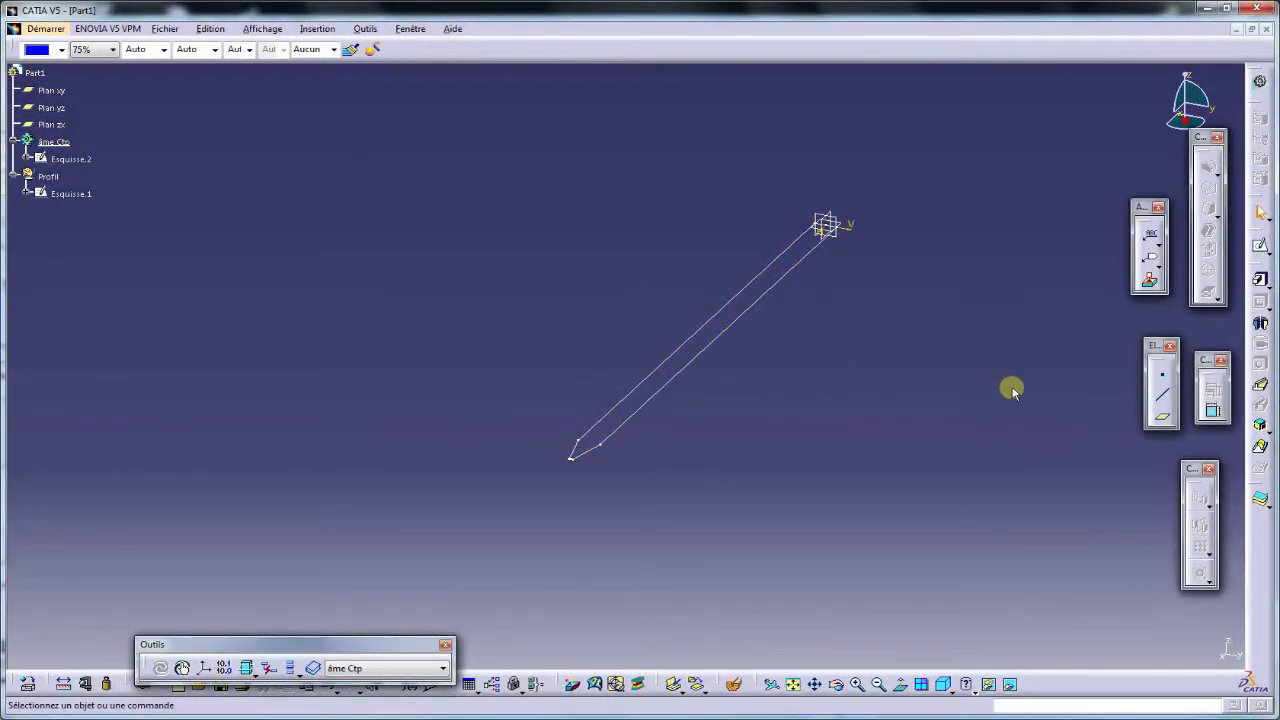
# Extrude Esquisse.2 by a length of 1 mm with the direction reversed to point downward.
pyautogui.moveTo(1014, 387)
pyautogui.mouseDown(button='middle')
pyautogui.moveTo(969, 397)
pyautogui.moveTo(900, 371)
pyautogui.moveTo(889, 387)
pyautogui.mouseUp(button='middle')
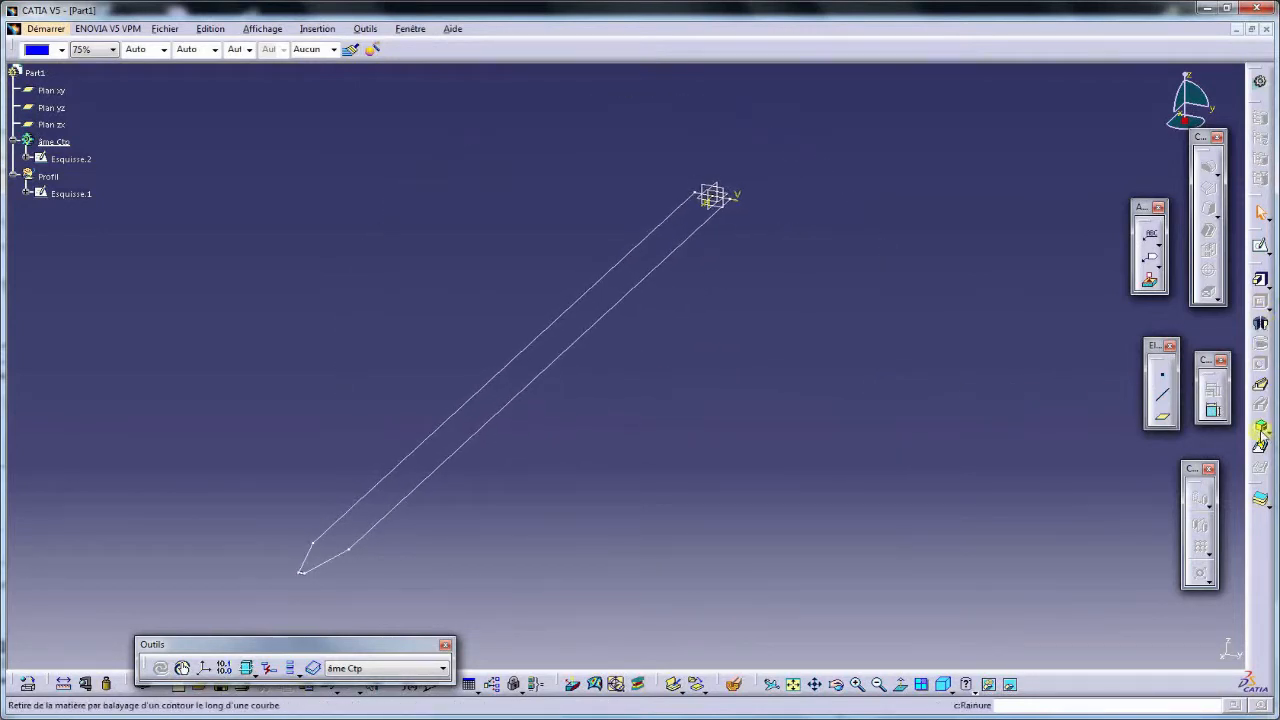
pyautogui.click(1260, 280)
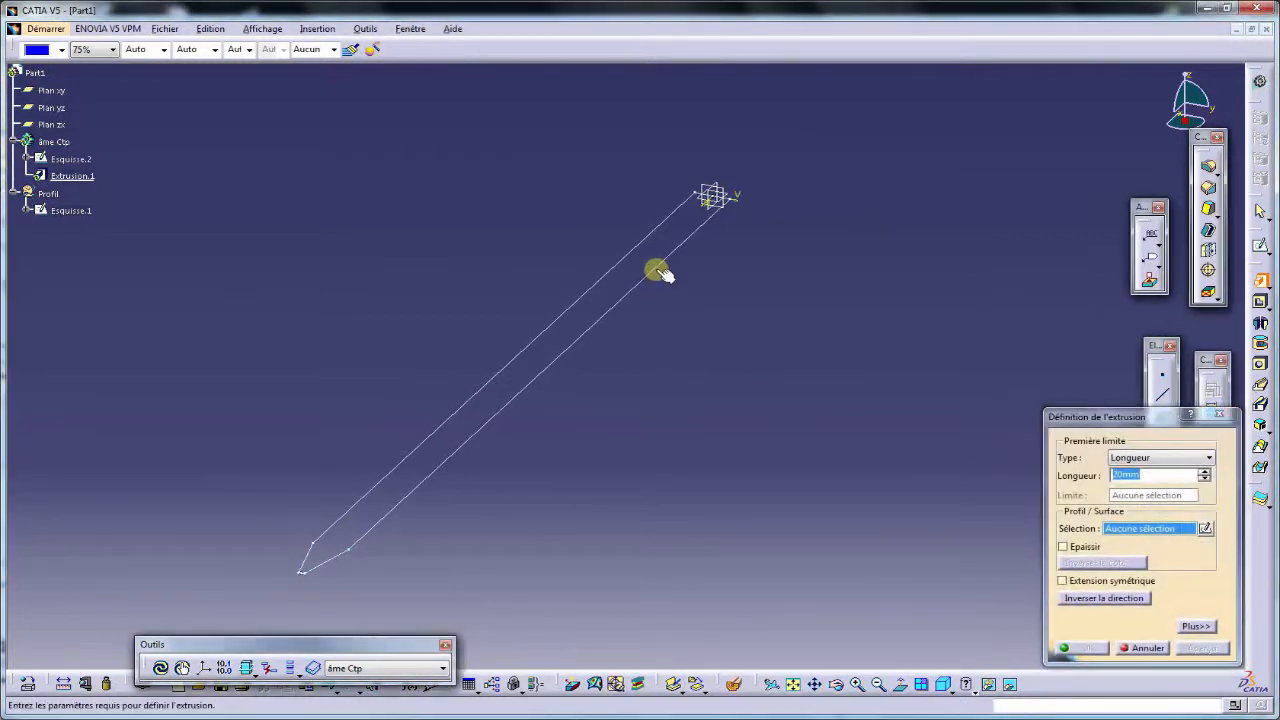
pyautogui.click(652, 281)
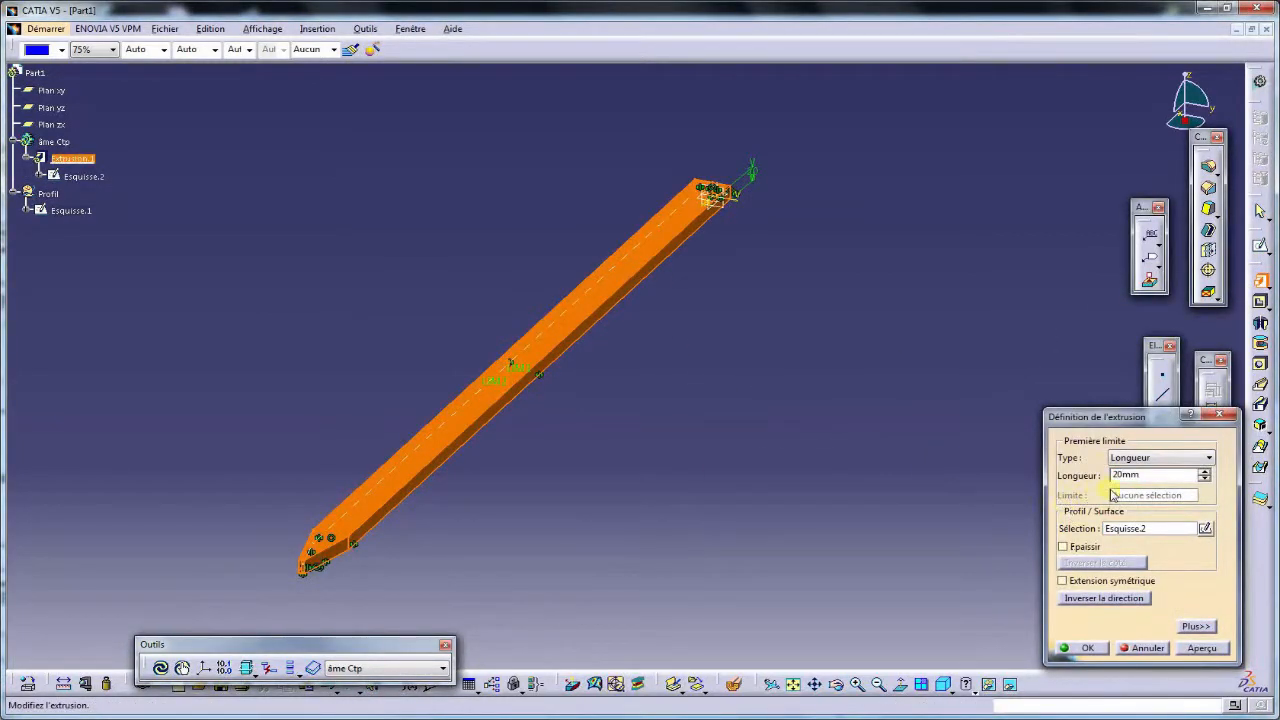
pyautogui.moveTo(1141, 475); pyautogui.dragTo(1077, 482)
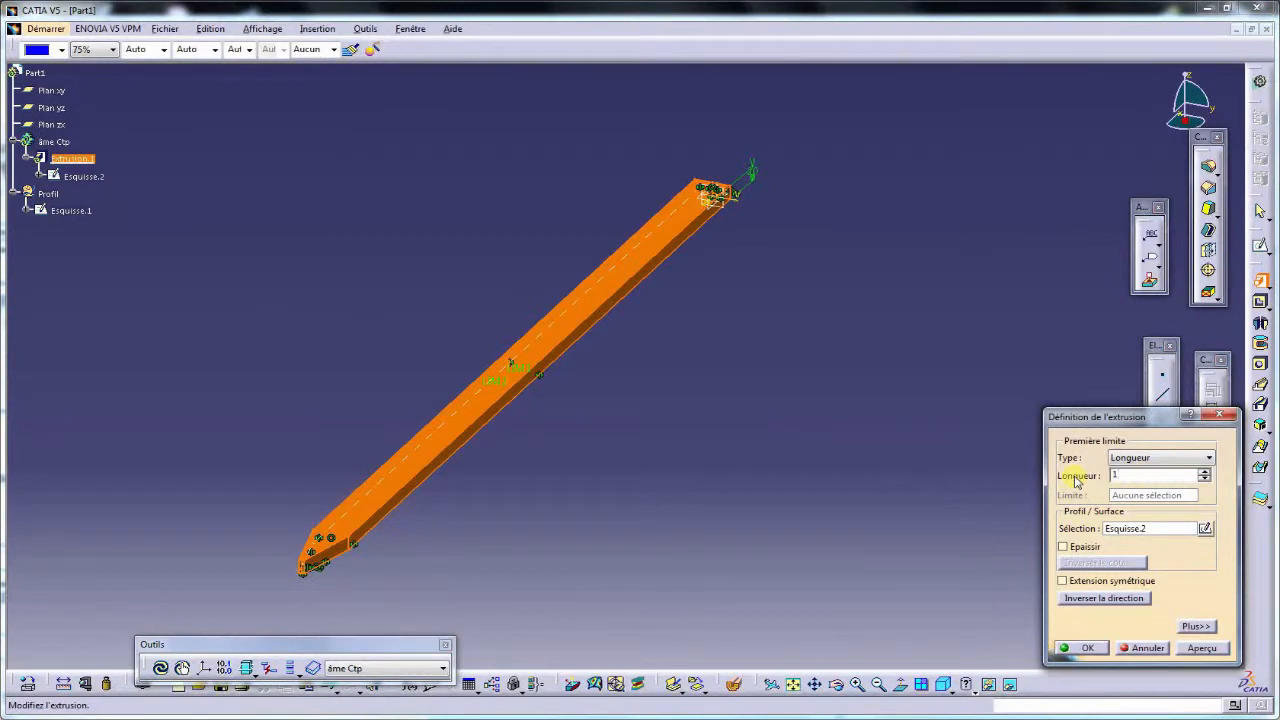
pyautogui.moveTo(537, 486); pyautogui.dragTo(720, 410, button='middle')
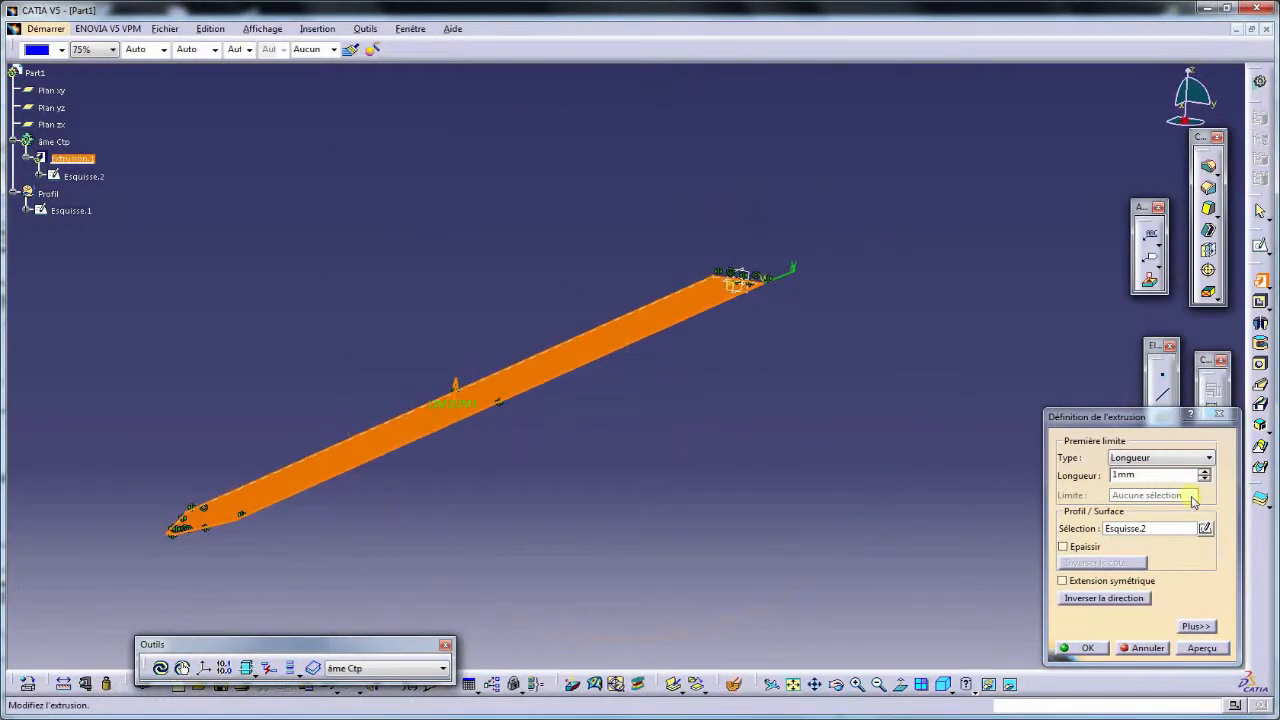
pyautogui.click(1117, 601)
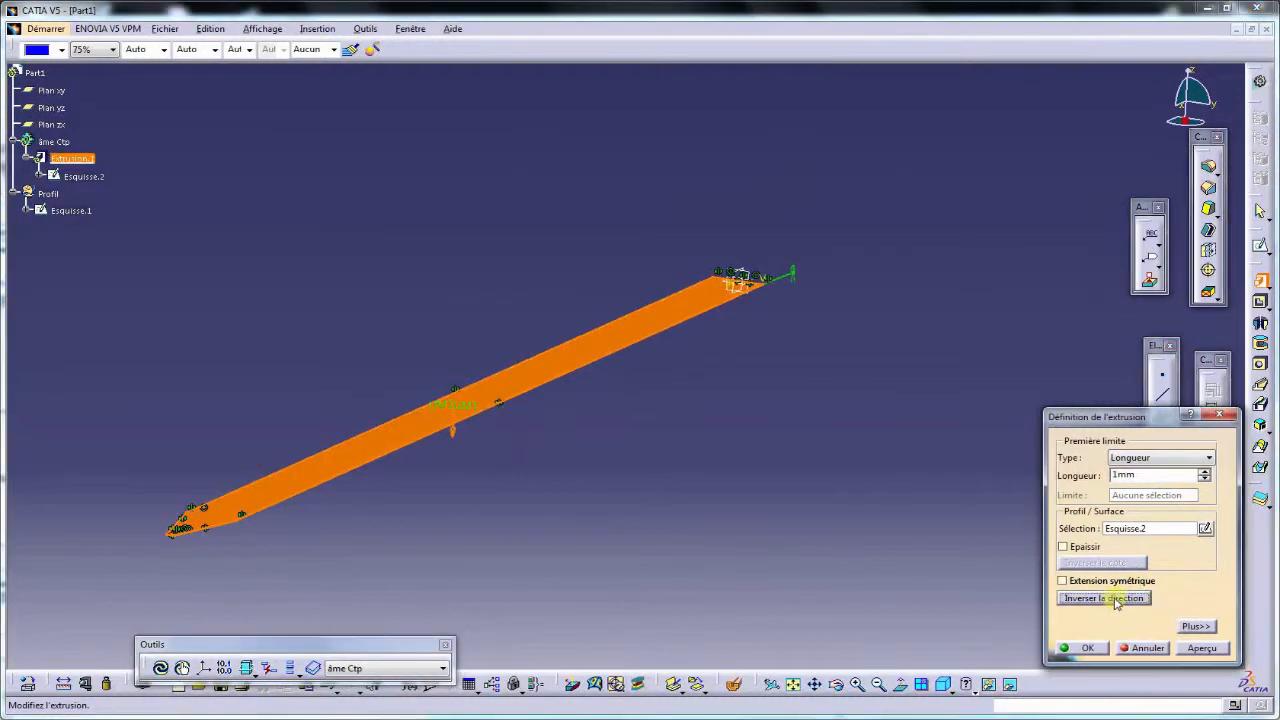
pyautogui.click(1090, 650)
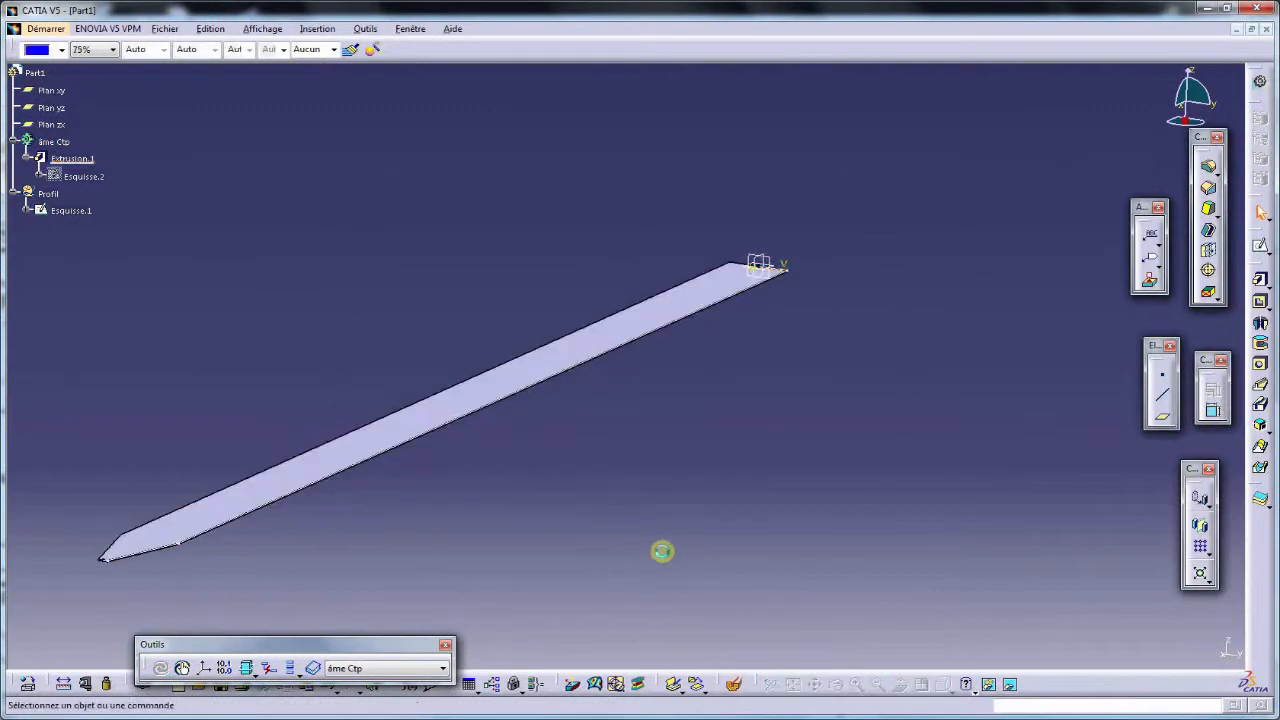
# Apply the wood material Bouleau from the default material catalogue to the âme Ctp body.
pyautogui.moveTo(663, 549); pyautogui.dragTo(559, 453, button='middle')
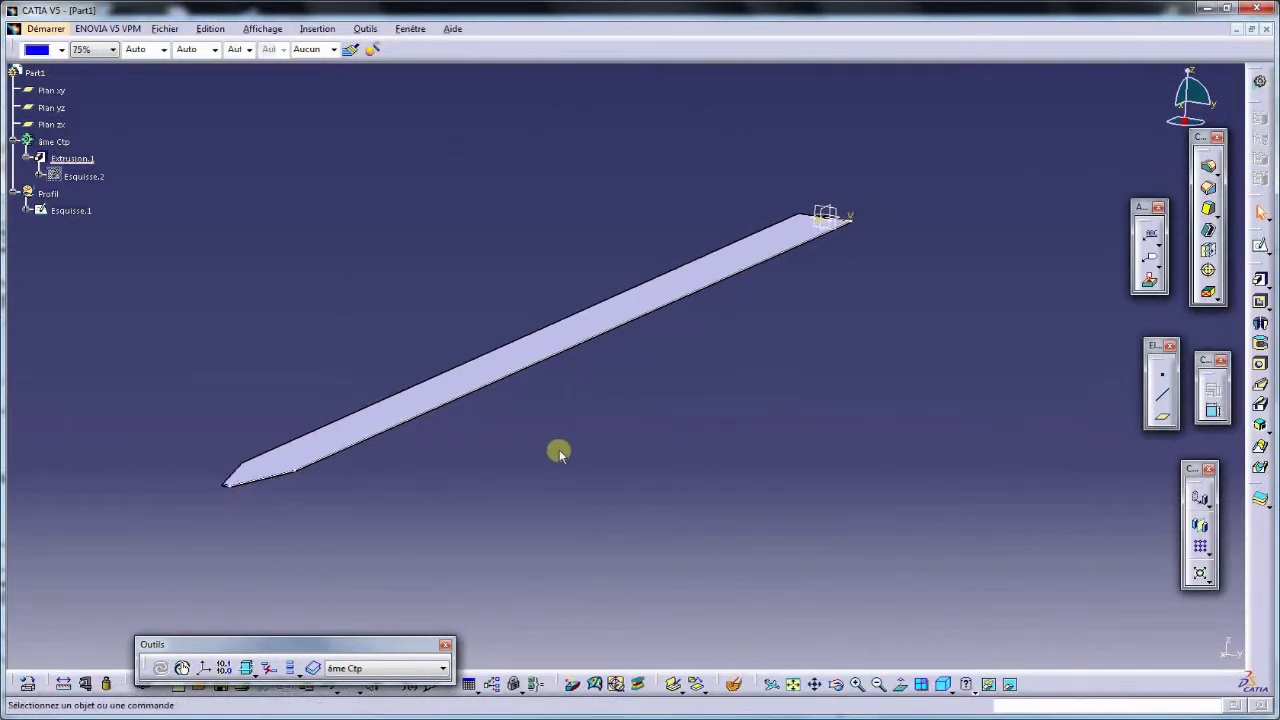
pyautogui.click(54, 141)
pyautogui.moveTo(328, 645); pyautogui.dragTo(252, 620)
pyautogui.click(30, 682)
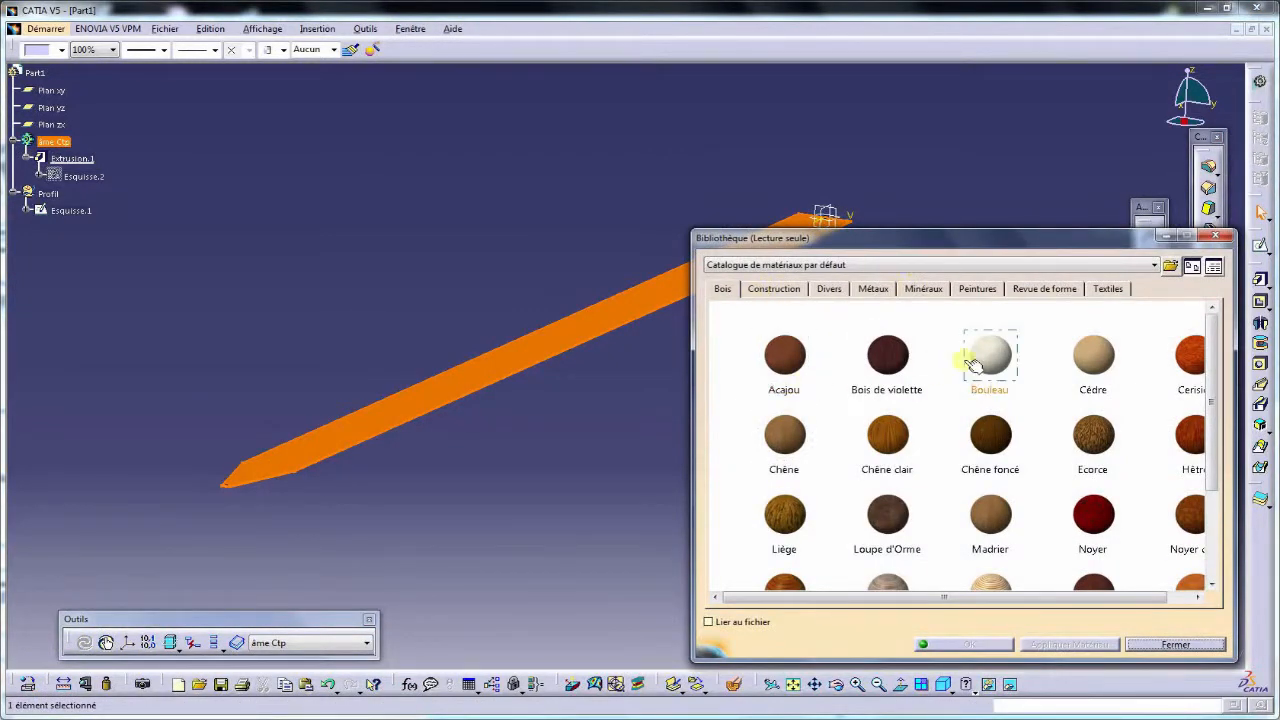
pyautogui.click(1008, 365)
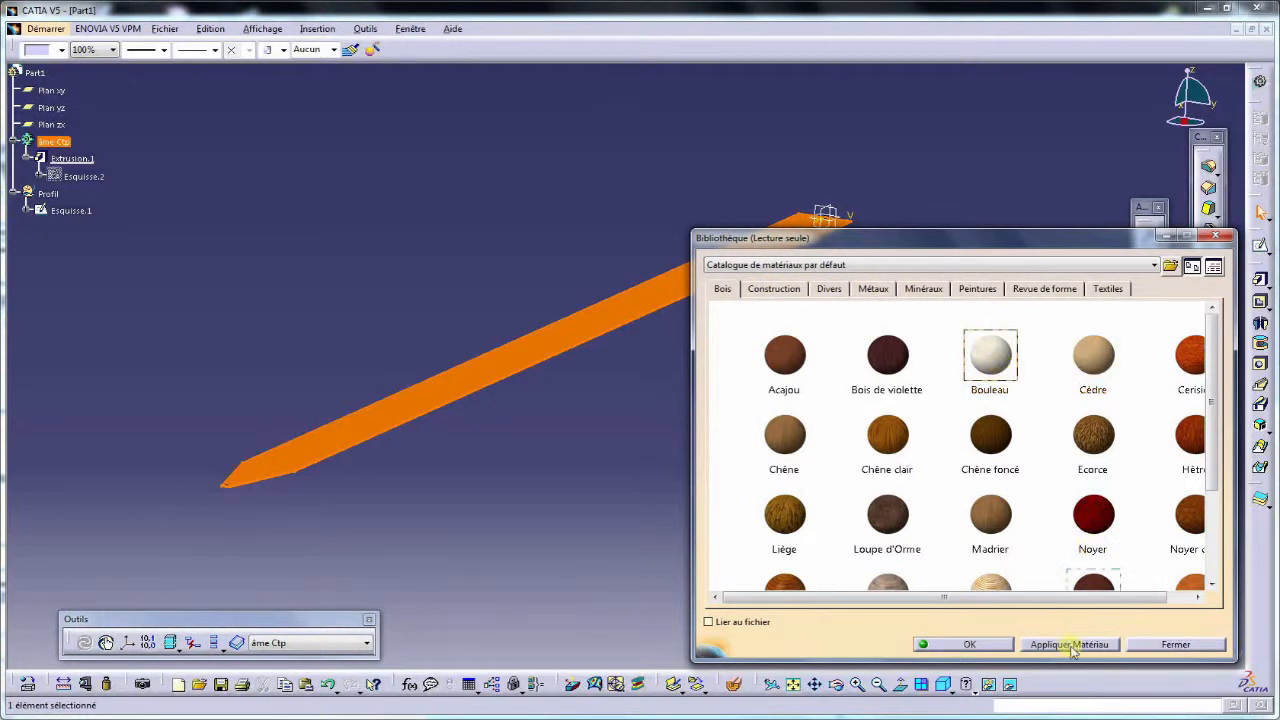
pyautogui.click(1070, 645)
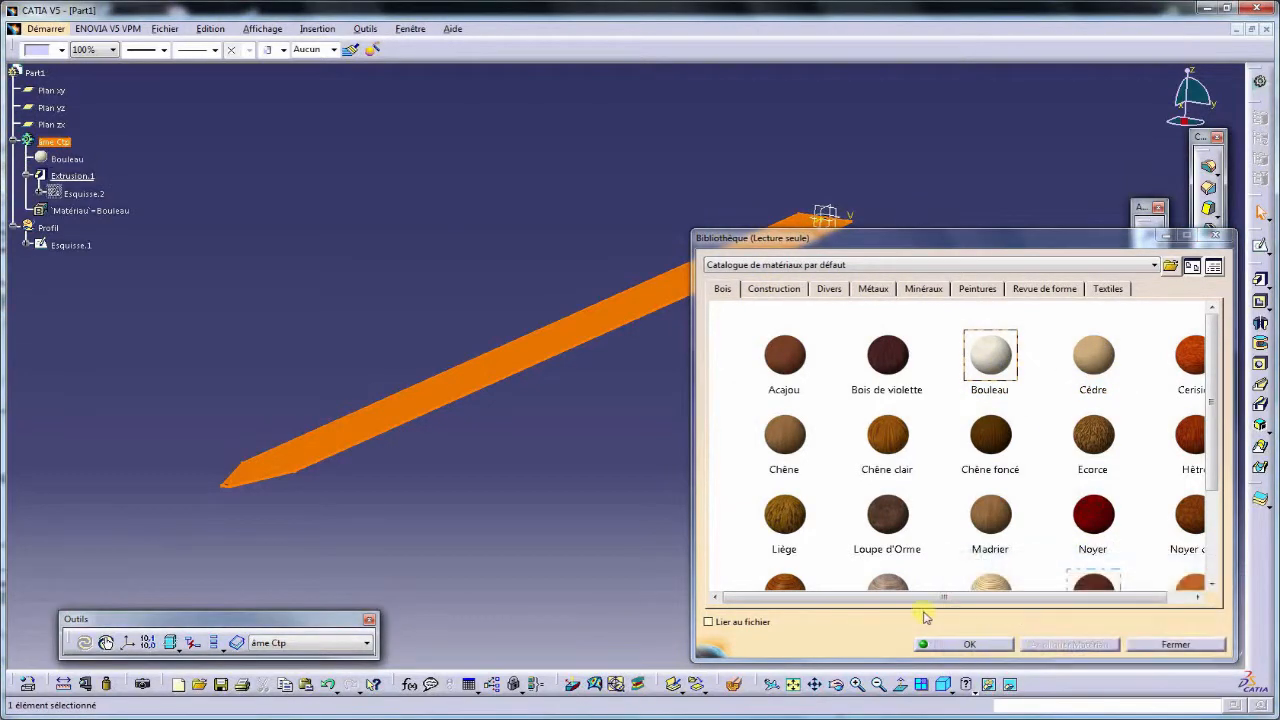
pyautogui.click(972, 645)
pyautogui.click(614, 517)
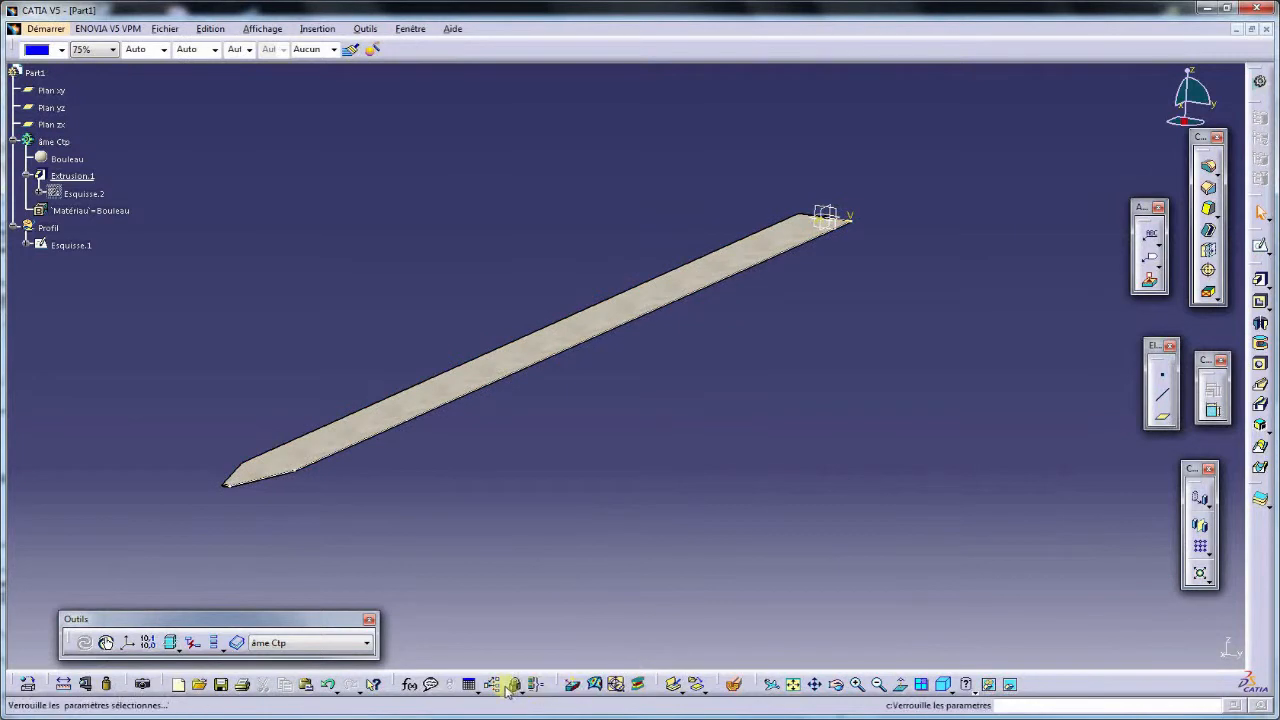
# Try the textured realistic rendering, then customise the view mode to texture with edges and points, contours and no hidden edges.
pyautogui.click(988, 690)
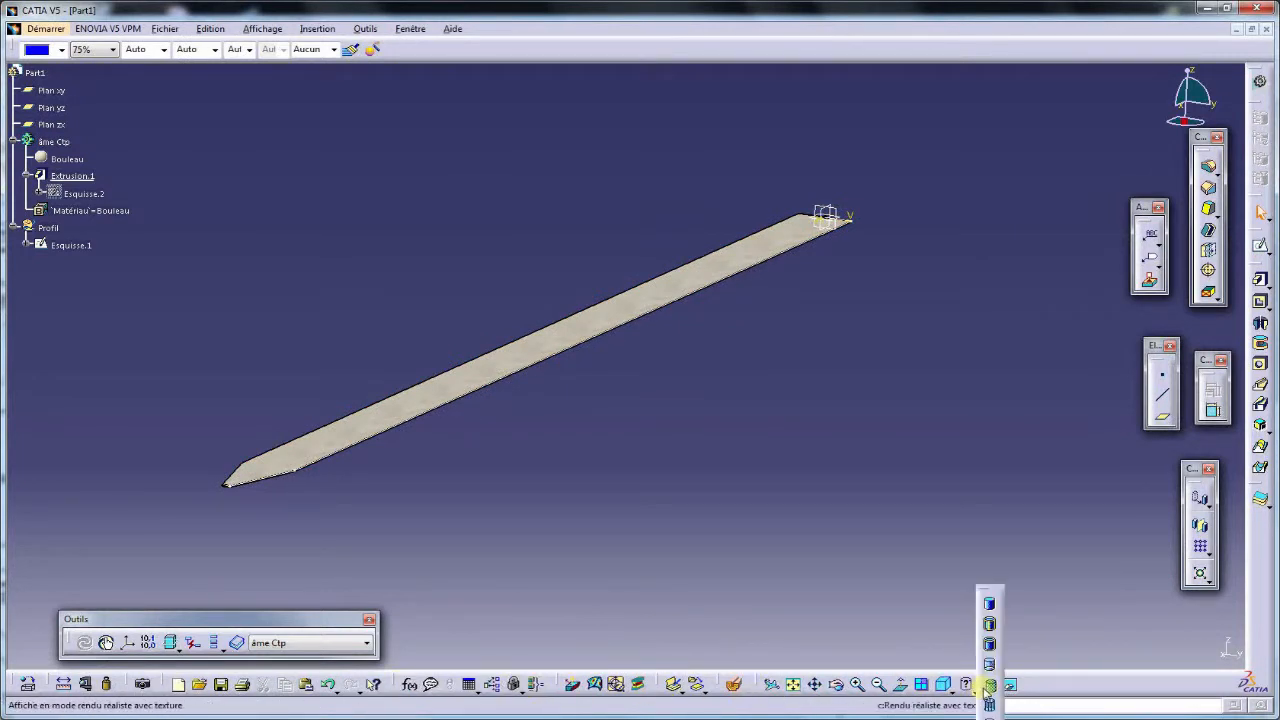
pyautogui.click(990, 686)
pyautogui.moveTo(660, 470)
pyautogui.mouseDown(button='middle')
pyautogui.moveTo(660, 523)
pyautogui.moveTo(660, 492)
pyautogui.mouseUp(button='middle')
pyautogui.click(968, 688)
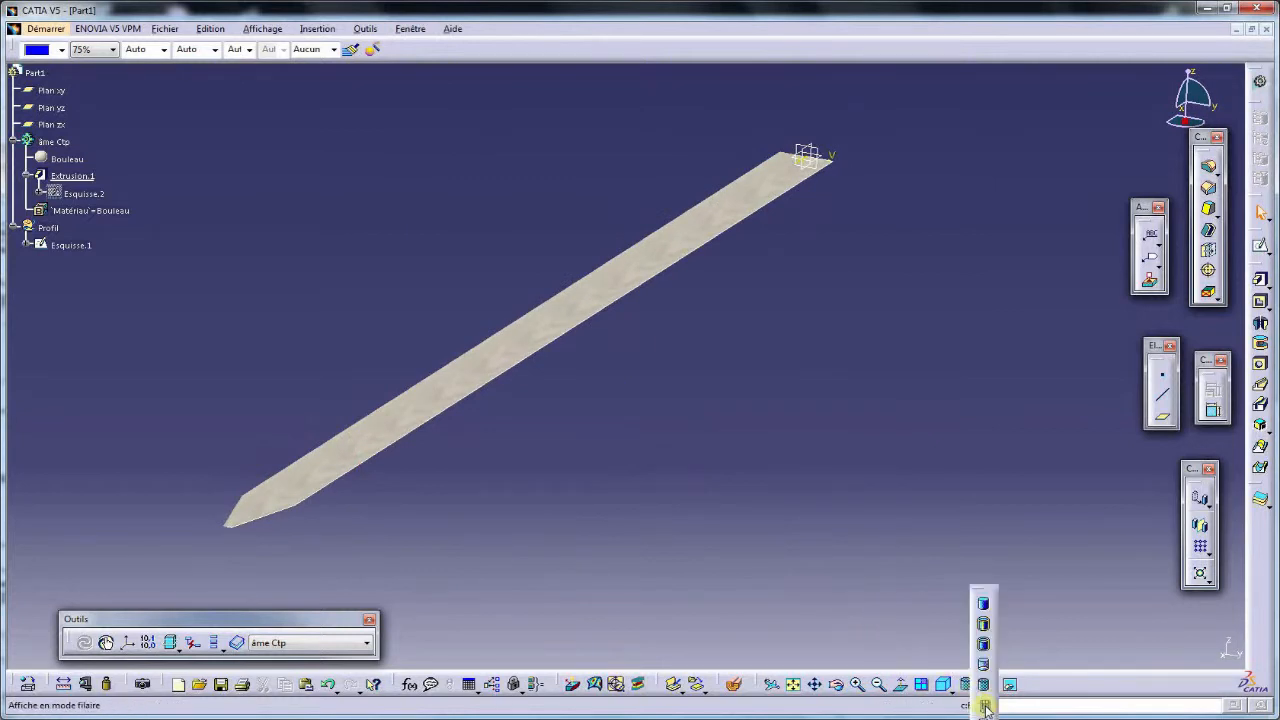
pyautogui.click(983, 704)
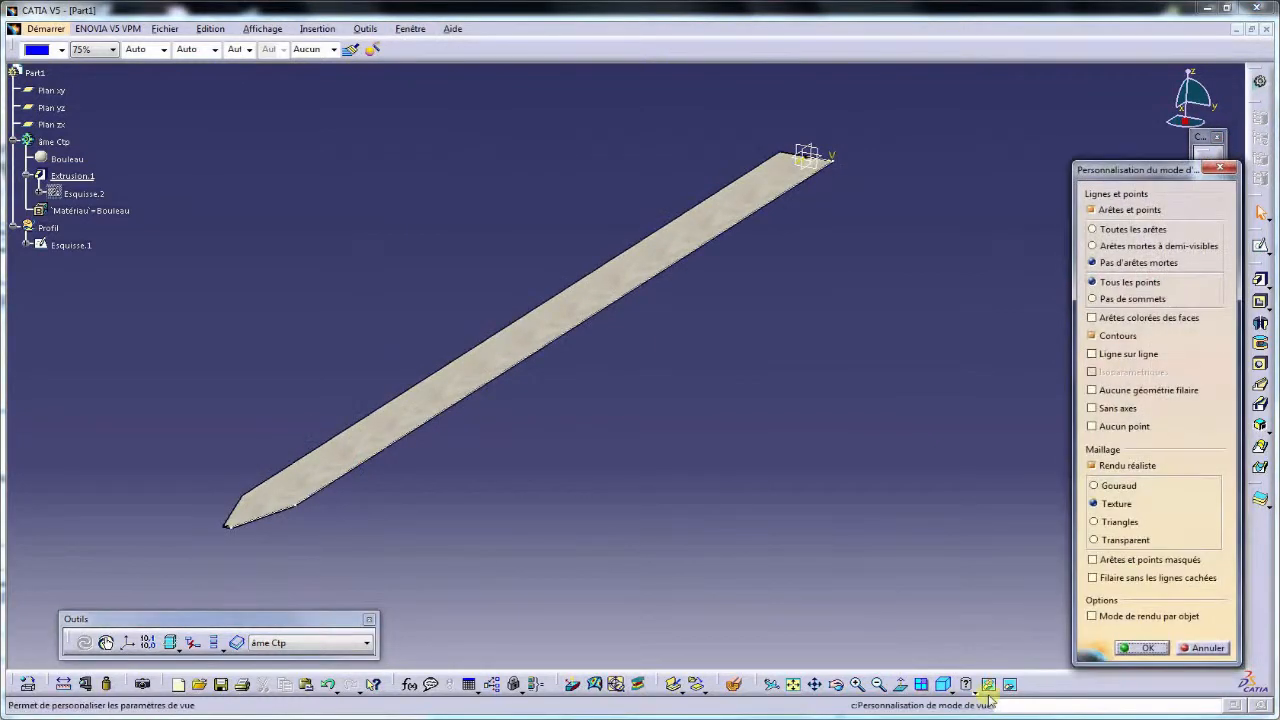
pyautogui.click(1128, 646)
pyautogui.keyDown('ctrl'); pyautogui.moveTo(611, 431); pyautogui.dragTo(486, 403, button='middle'); pyautogui.keyUp('ctrl')
pyautogui.middleClick(379, 465)
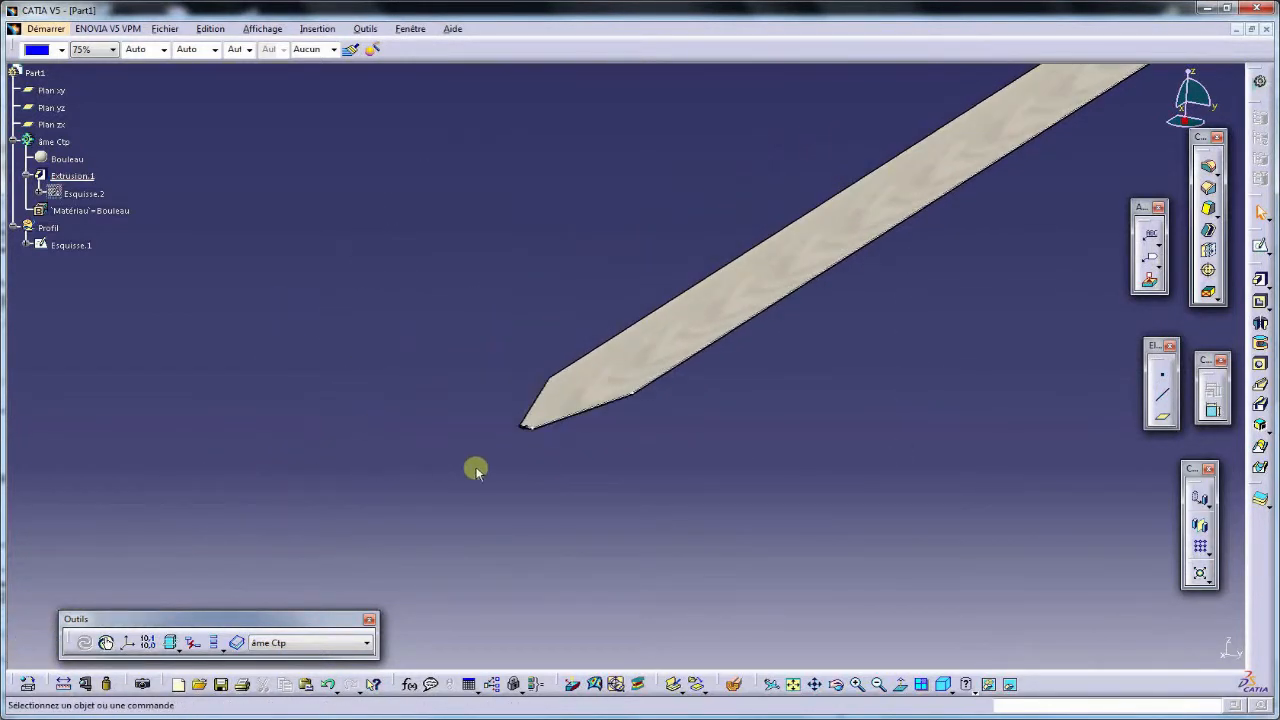
pyautogui.keyDown('ctrl'); pyautogui.moveTo(560, 430); pyautogui.dragTo(668, 514, button='middle'); pyautogui.keyUp('ctrl')
pyautogui.moveTo(790, 411); pyautogui.dragTo(342, 300, button='middle')
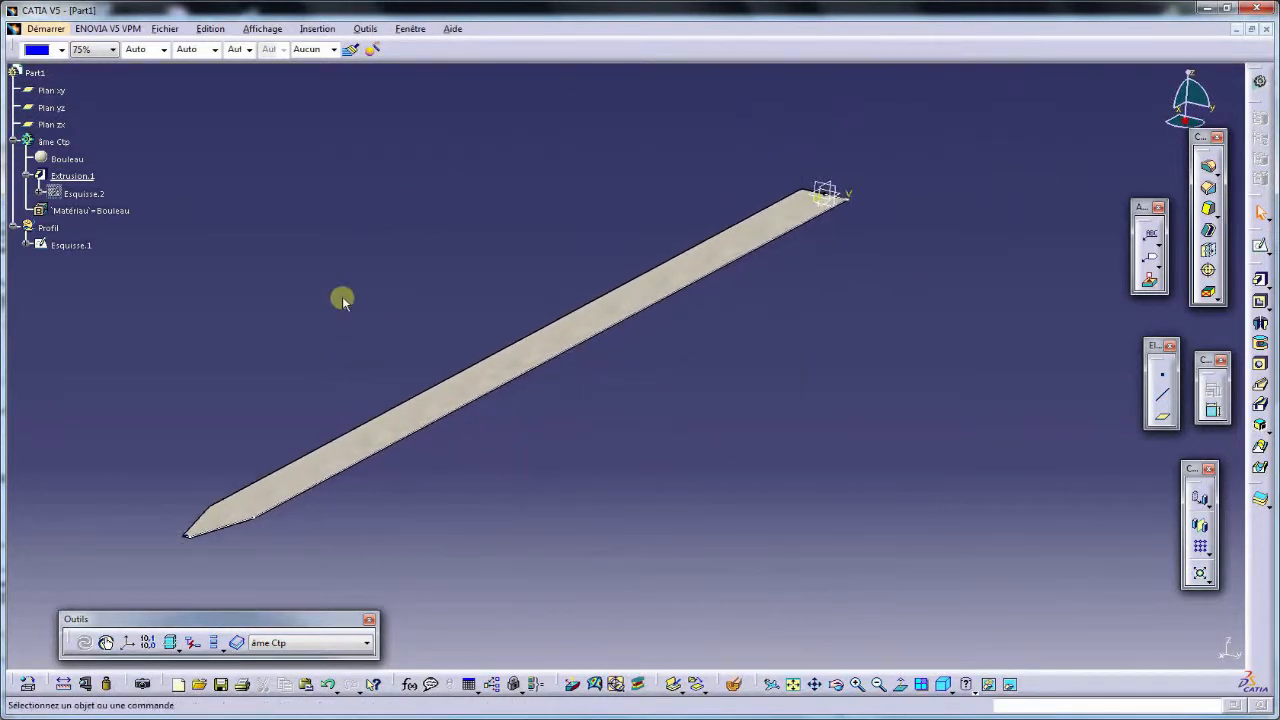
# Insert a new body in the part and rename it Semelle 1.
pyautogui.click(317, 28)
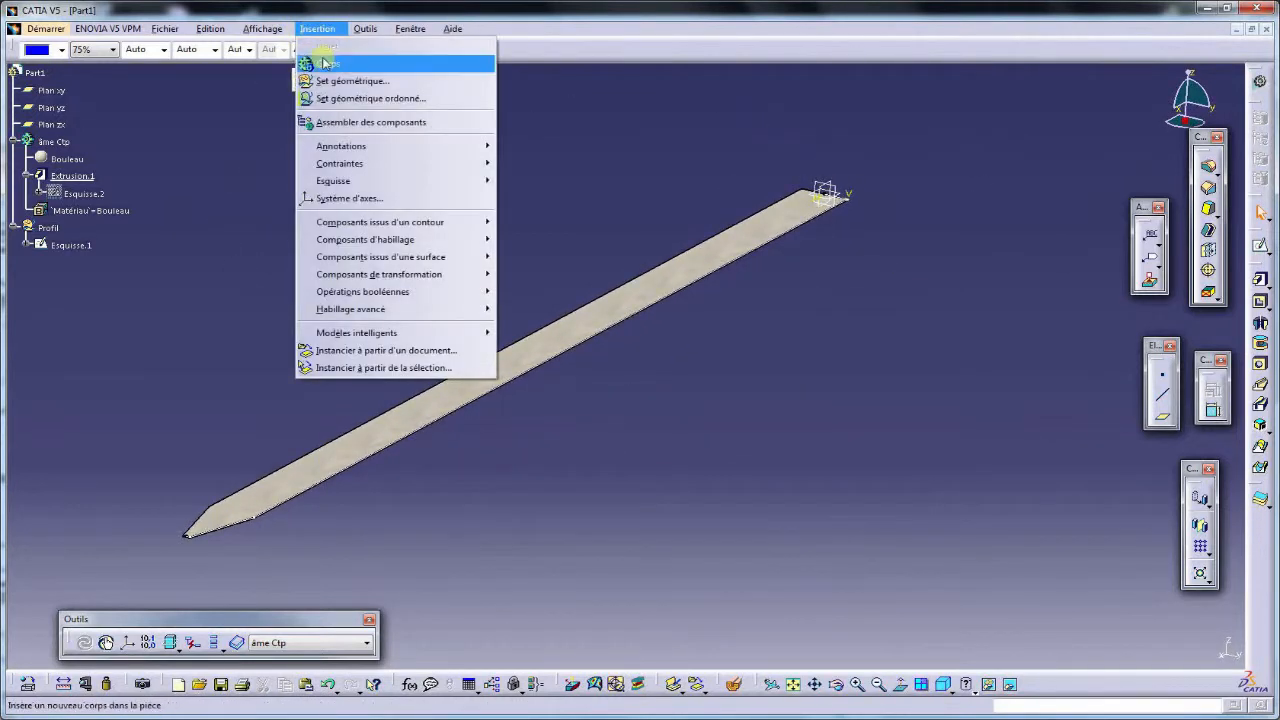
pyautogui.click(320, 61)
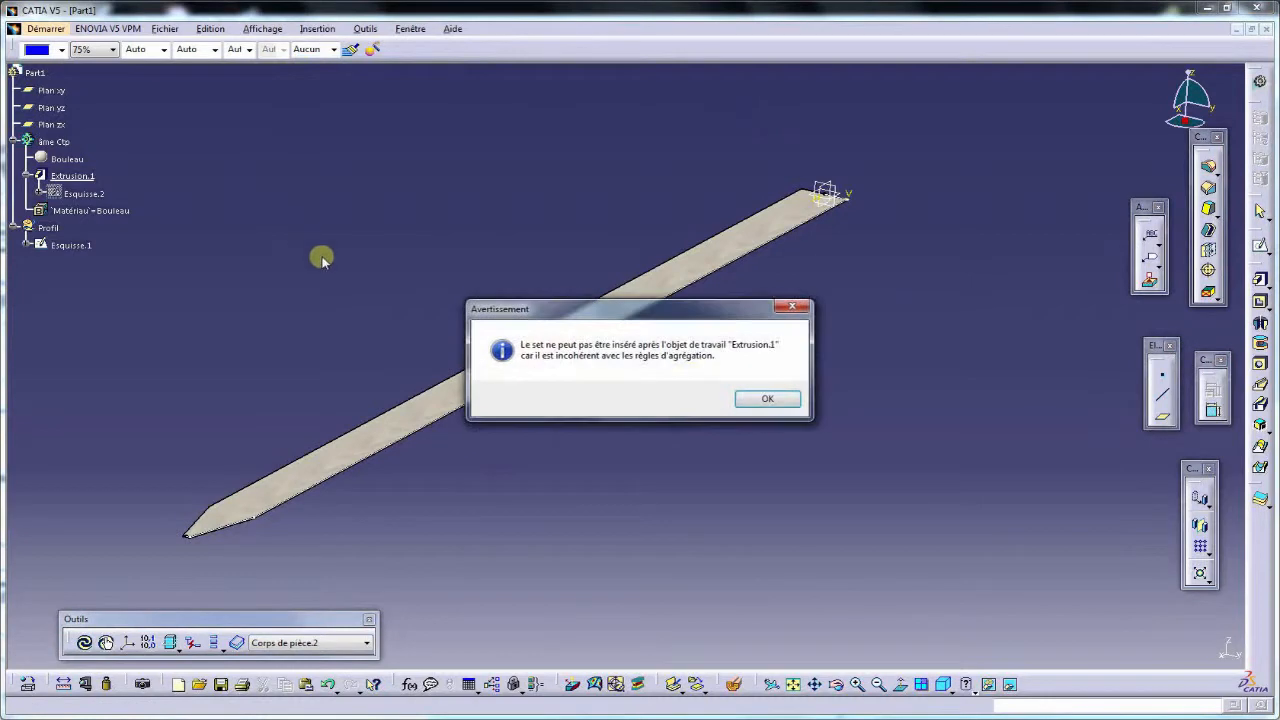
pyautogui.click(767, 400)
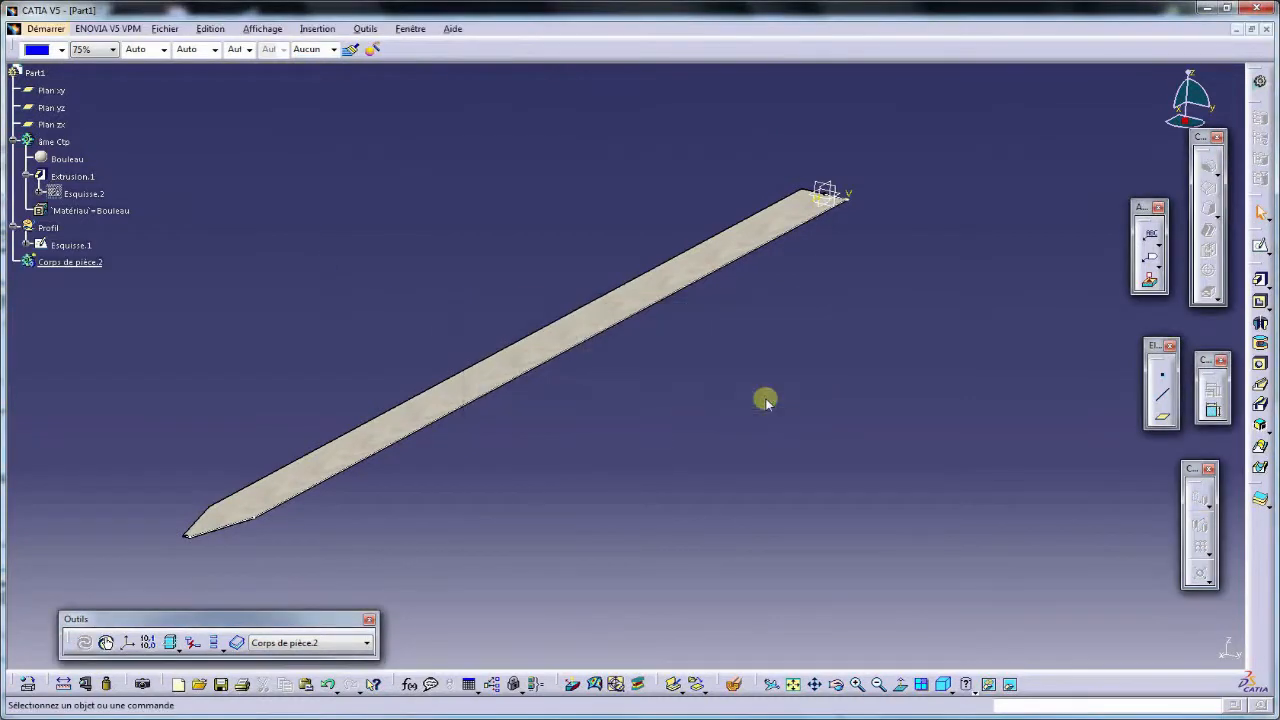
pyautogui.click(104, 263)
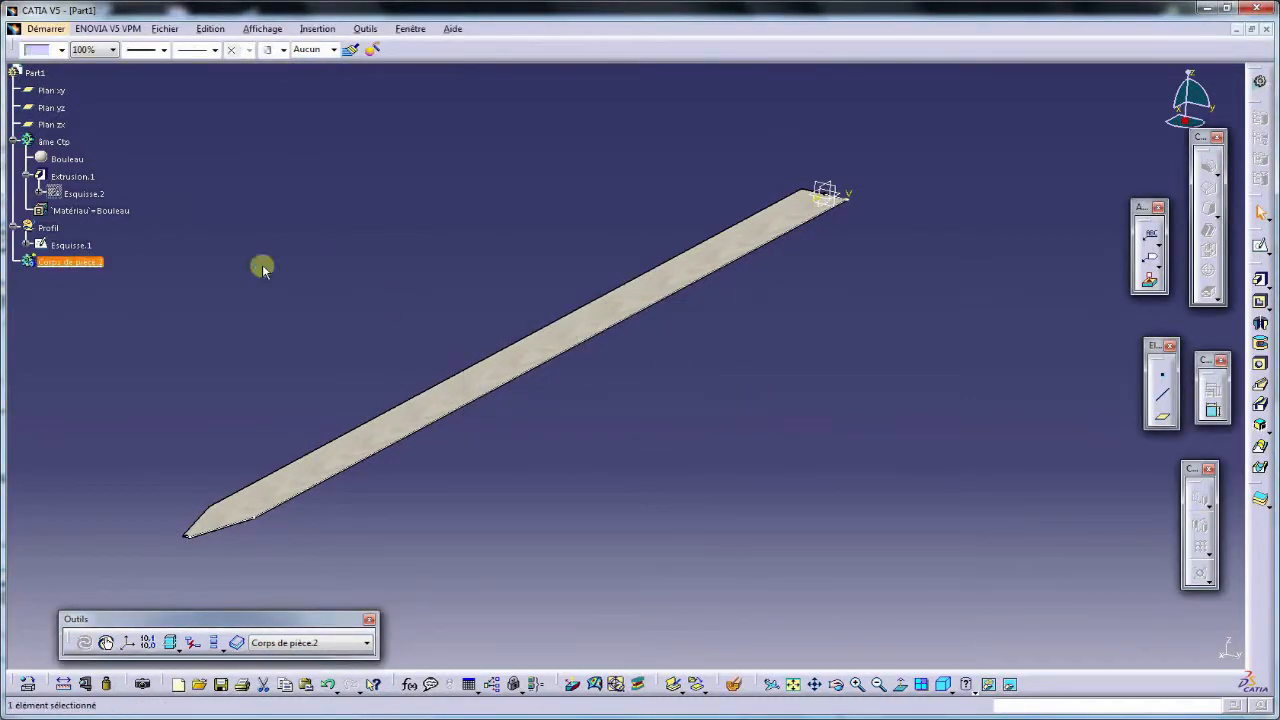
pyautogui.hotkey('alt', 'Return')
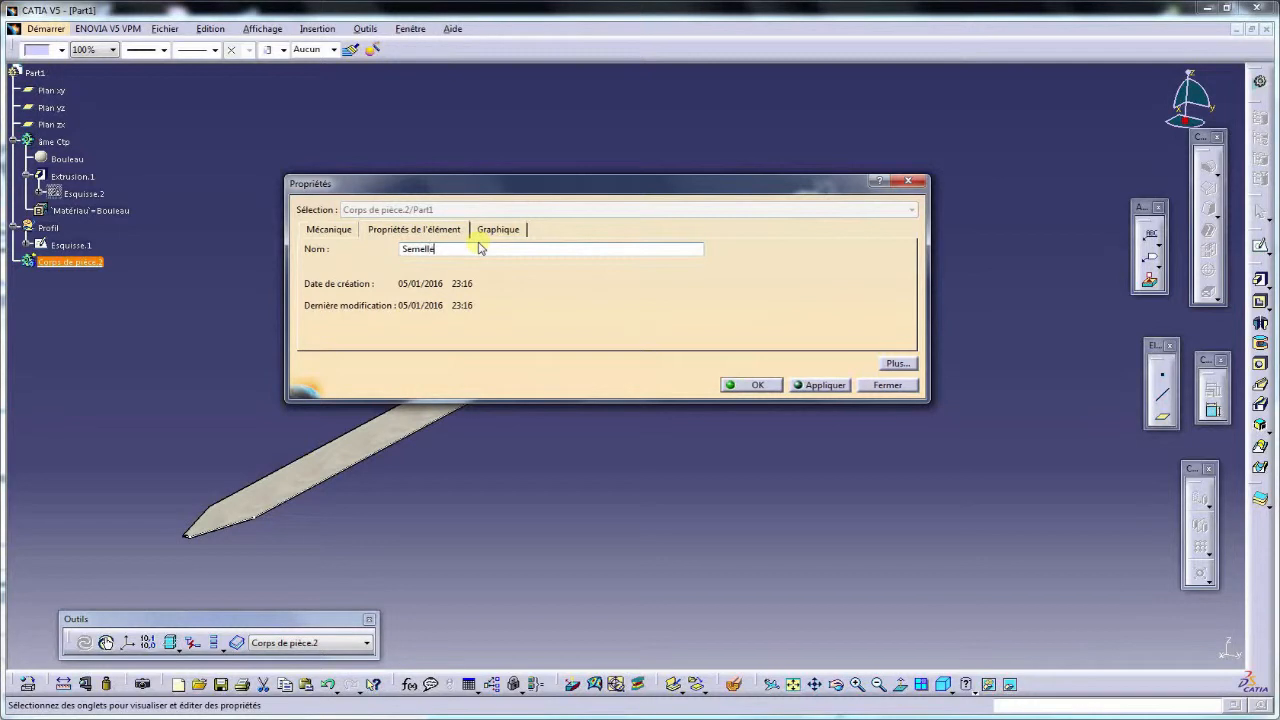
pyautogui.write('Semelle 1')
pyautogui.press('Return')
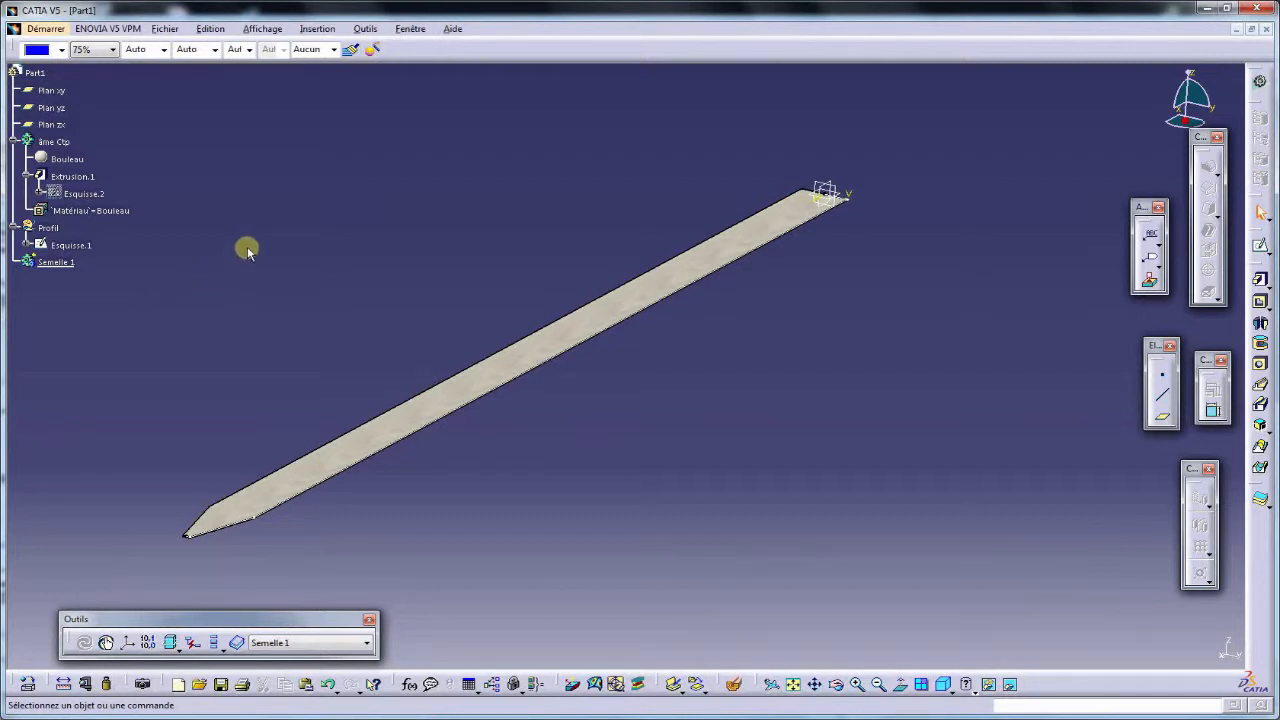
# Start a sketch on the xy plane in the Semelle 1 body and hide the âme Ctp body.
pyautogui.click(438, 718)
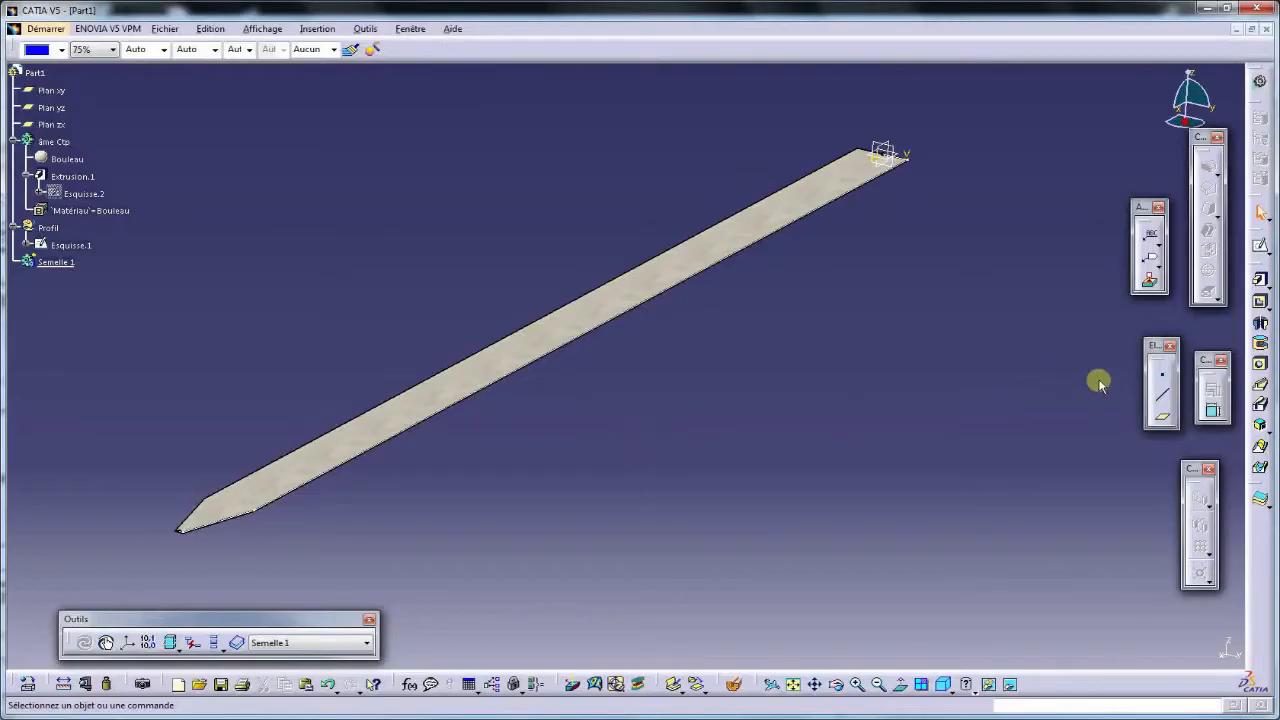
pyautogui.doubleClick(905, 158)
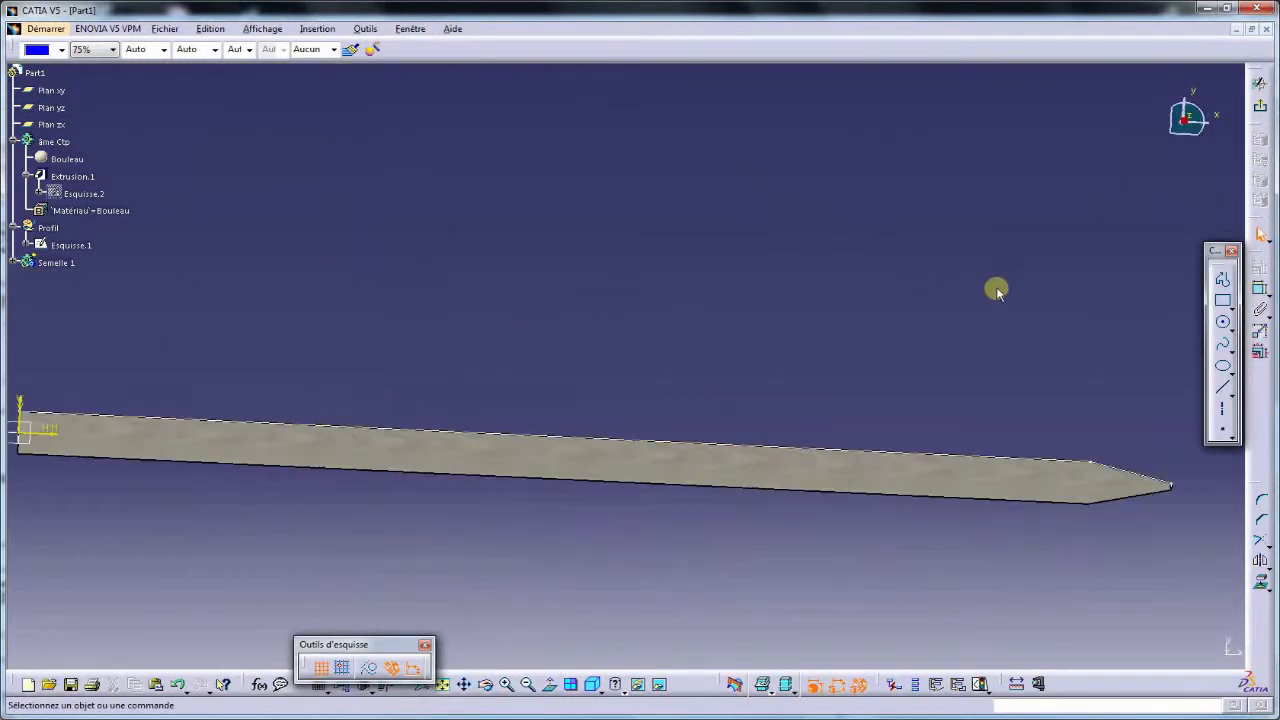
pyautogui.moveTo(643, 338)
pyautogui.mouseDown(button='middle')
pyautogui.moveTo(966, 243)
pyautogui.moveTo(1120, 233)
pyautogui.mouseUp(button='middle')
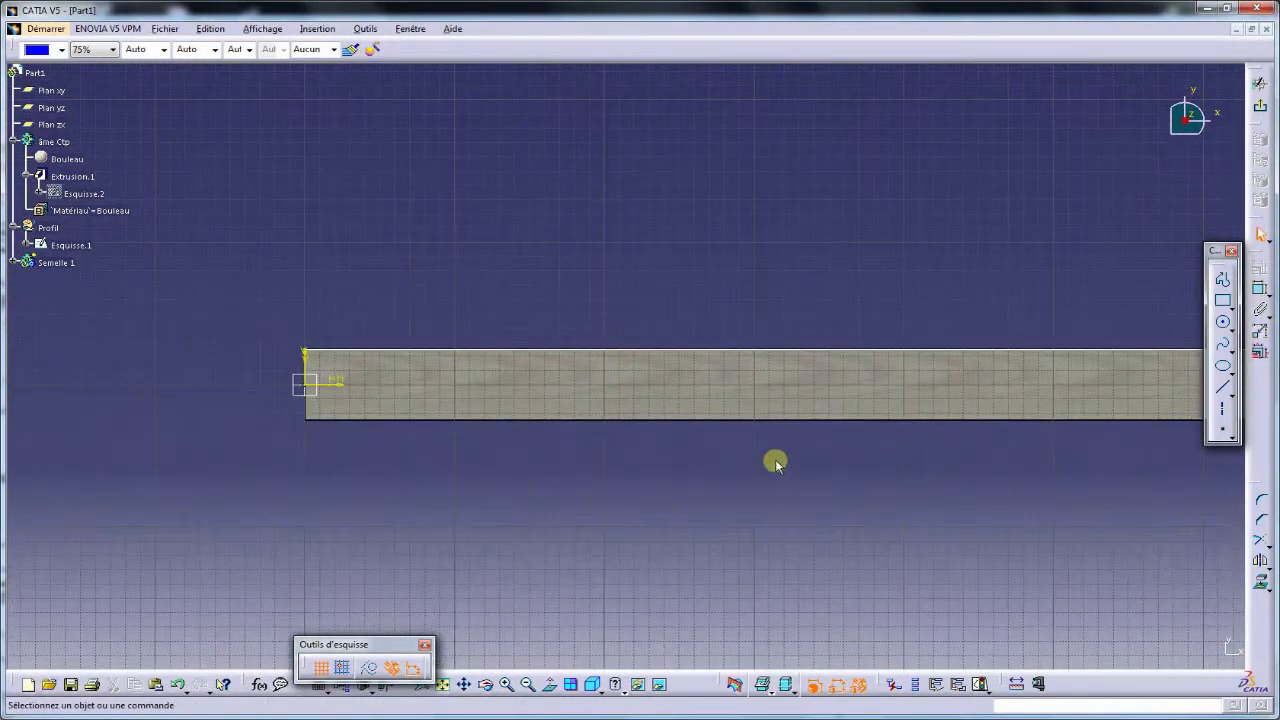
pyautogui.rightClick(55, 141)
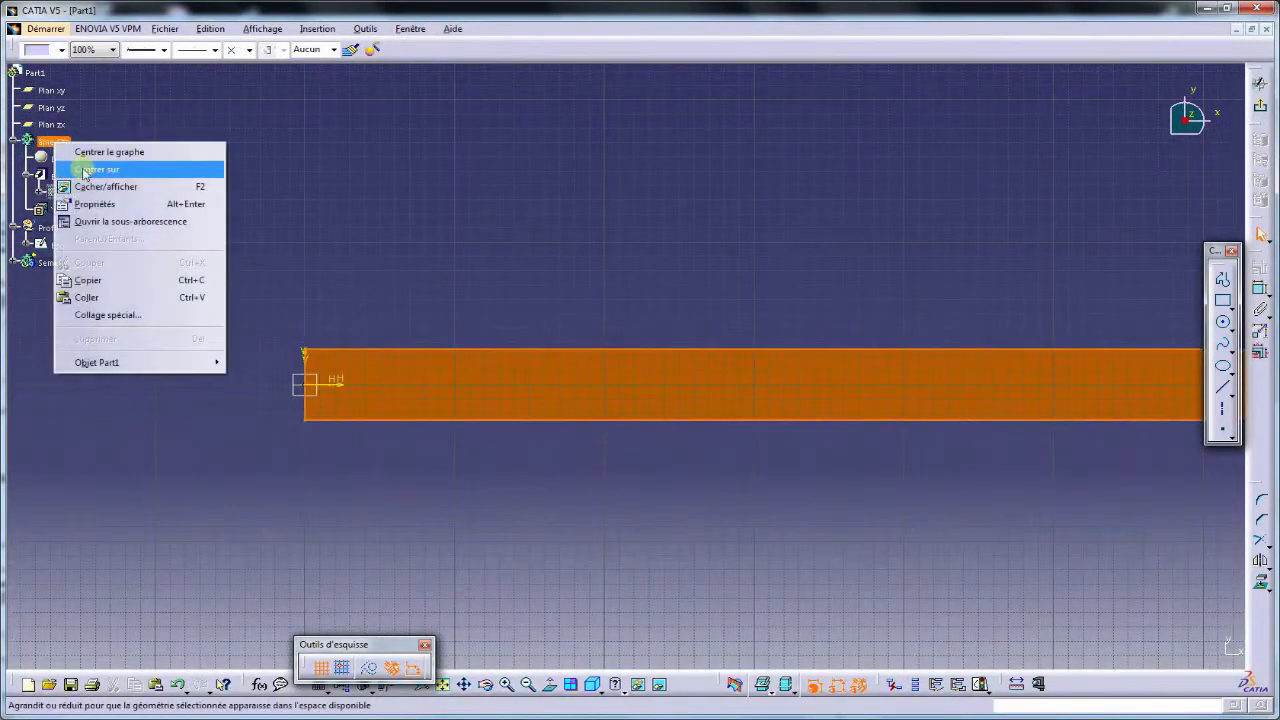
pyautogui.click(88, 186)
pyautogui.moveTo(614, 517)
pyautogui.mouseDown(button='middle')
pyautogui.moveTo(580, 512)
pyautogui.moveTo(592, 496)
pyautogui.mouseUp(button='middle')
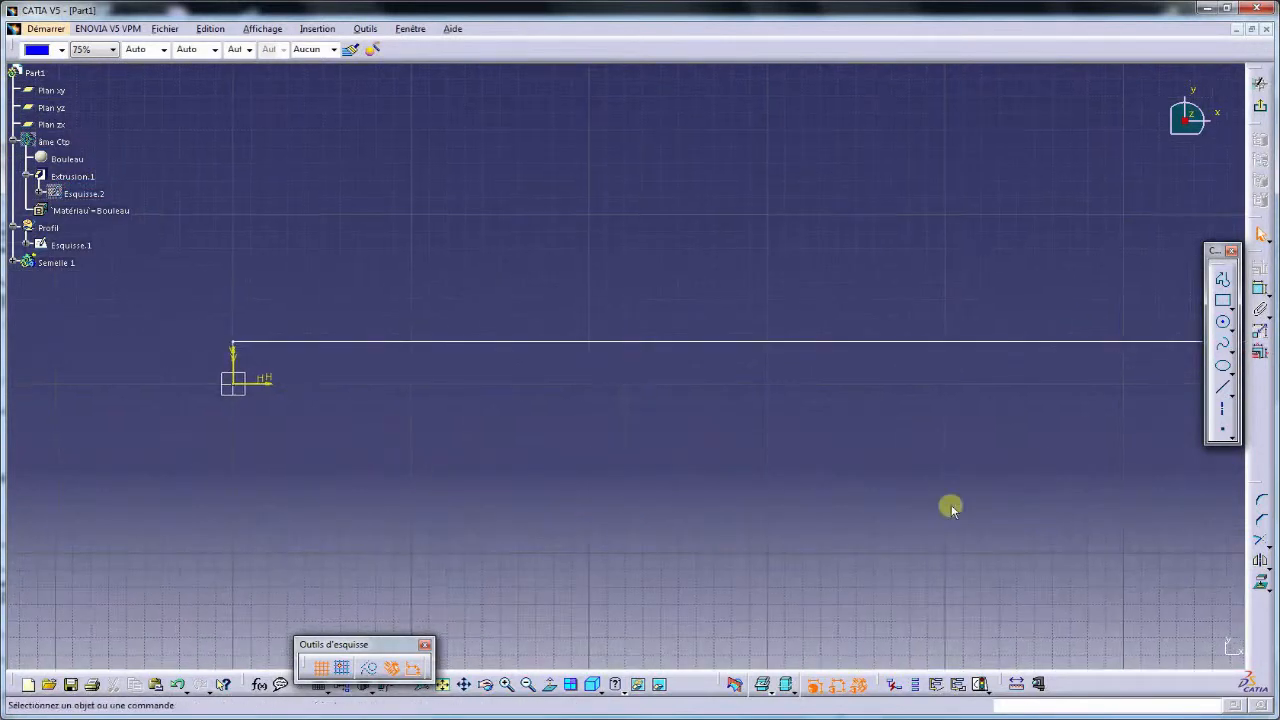
# Project the short end line, the long upper edge and the sloped tip edge of the profile into the sketch.
pyautogui.click(1262, 588)
pyautogui.moveTo(471, 491)
pyautogui.mouseDown(button='middle')
pyautogui.moveTo(486, 457)
pyautogui.moveTo(443, 297)
pyautogui.moveTo(452, 316)
pyautogui.mouseUp(button='middle')
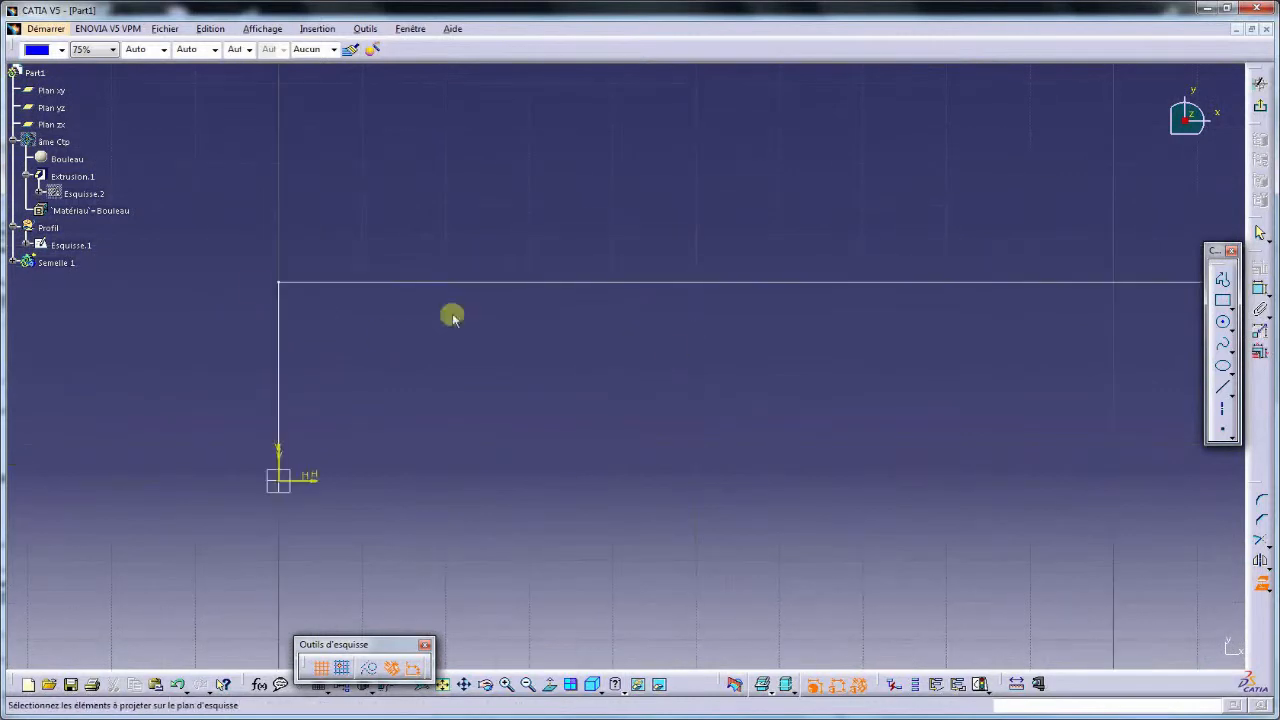
pyautogui.click(278, 303)
pyautogui.click(325, 282)
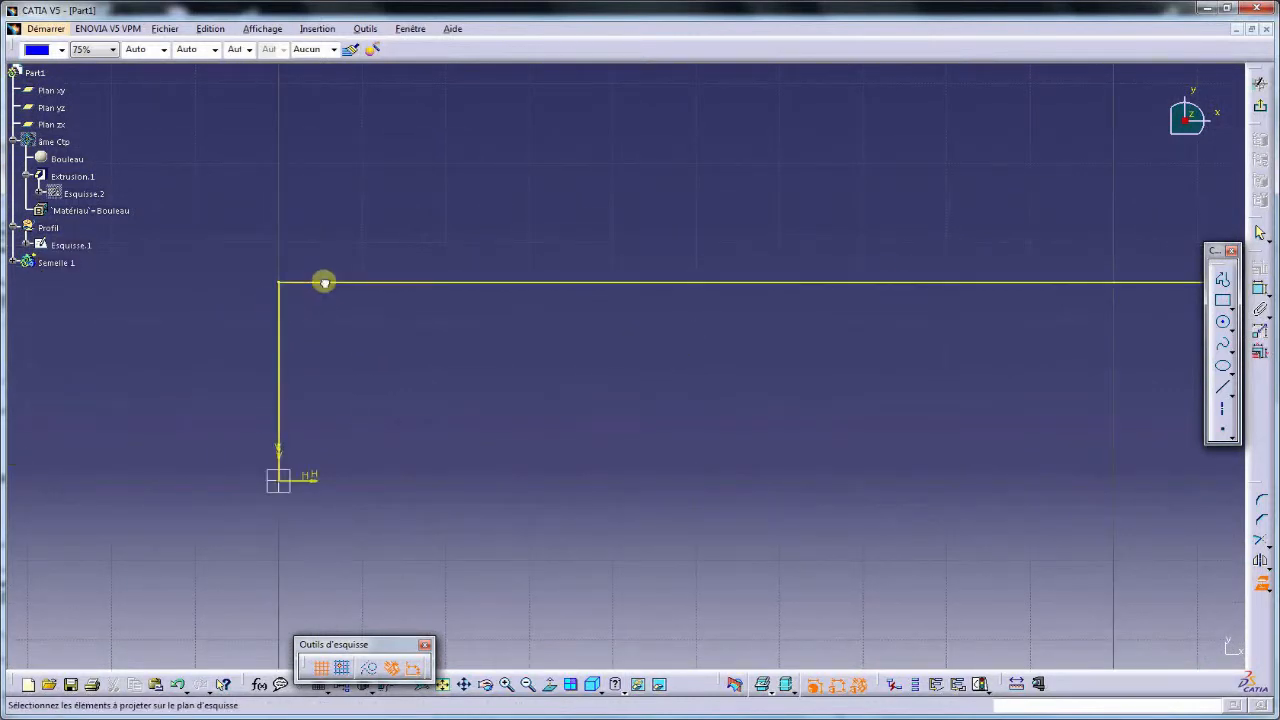
pyautogui.moveTo(326, 280)
pyautogui.mouseDown(button='middle')
pyautogui.moveTo(604, 419)
pyautogui.moveTo(163, 474)
pyautogui.moveTo(449, 426)
pyautogui.moveTo(557, 383)
pyautogui.mouseUp(button='middle')
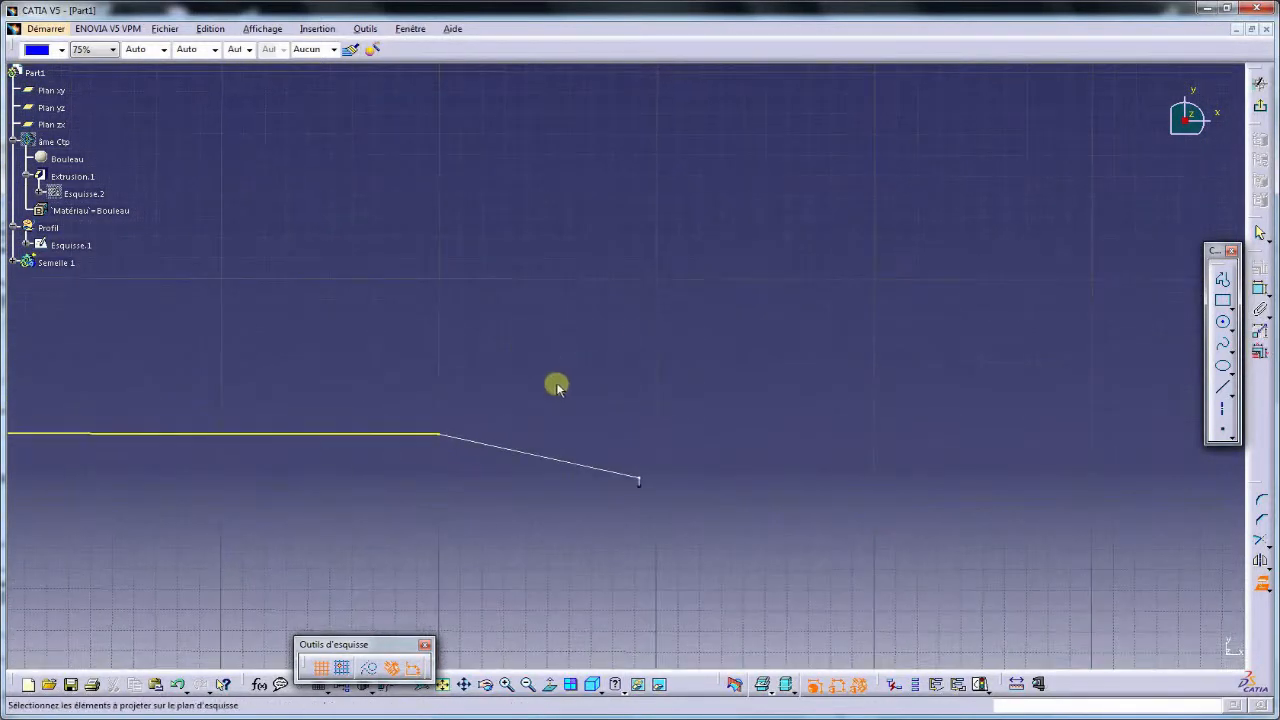
pyautogui.click(524, 452)
pyautogui.moveTo(416, 511); pyautogui.dragTo(745, 440, button='middle')
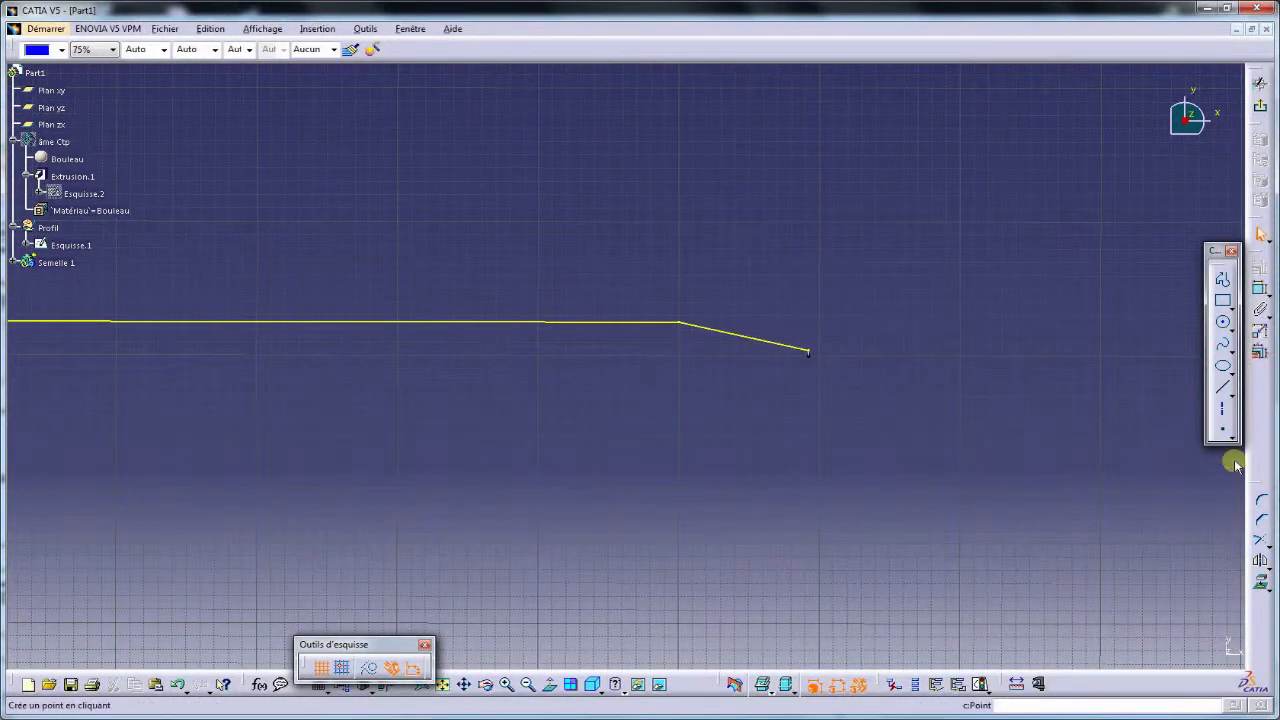
# Sketch a line below the projected long edge and parallel to it, from the short end line to the profile's far end.
pyautogui.click(1224, 392)
pyautogui.moveTo(414, 429)
pyautogui.mouseDown(button='middle')
pyautogui.moveTo(486, 400)
pyautogui.moveTo(914, 389)
pyautogui.moveTo(627, 324)
pyautogui.moveTo(640, 272)
pyautogui.mouseUp(button='middle')
pyautogui.moveTo(843, 272); pyautogui.dragTo(514, 429, button='middle')
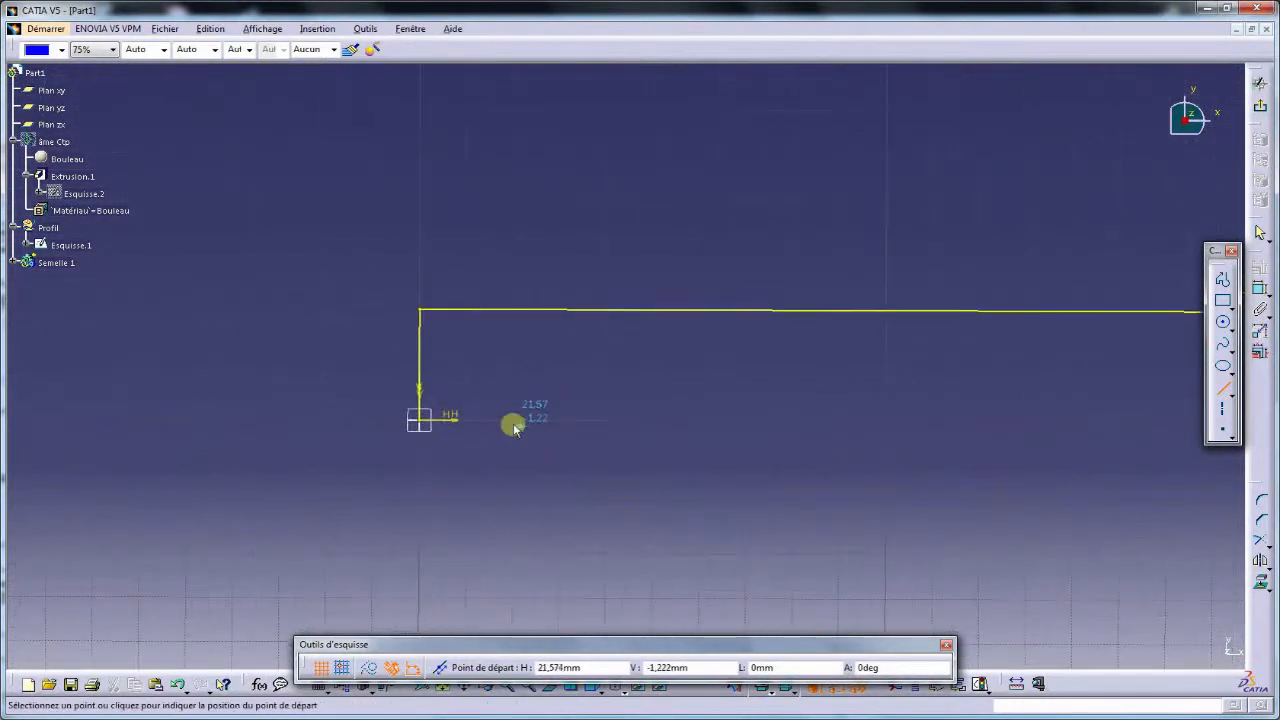
pyautogui.click(418, 340)
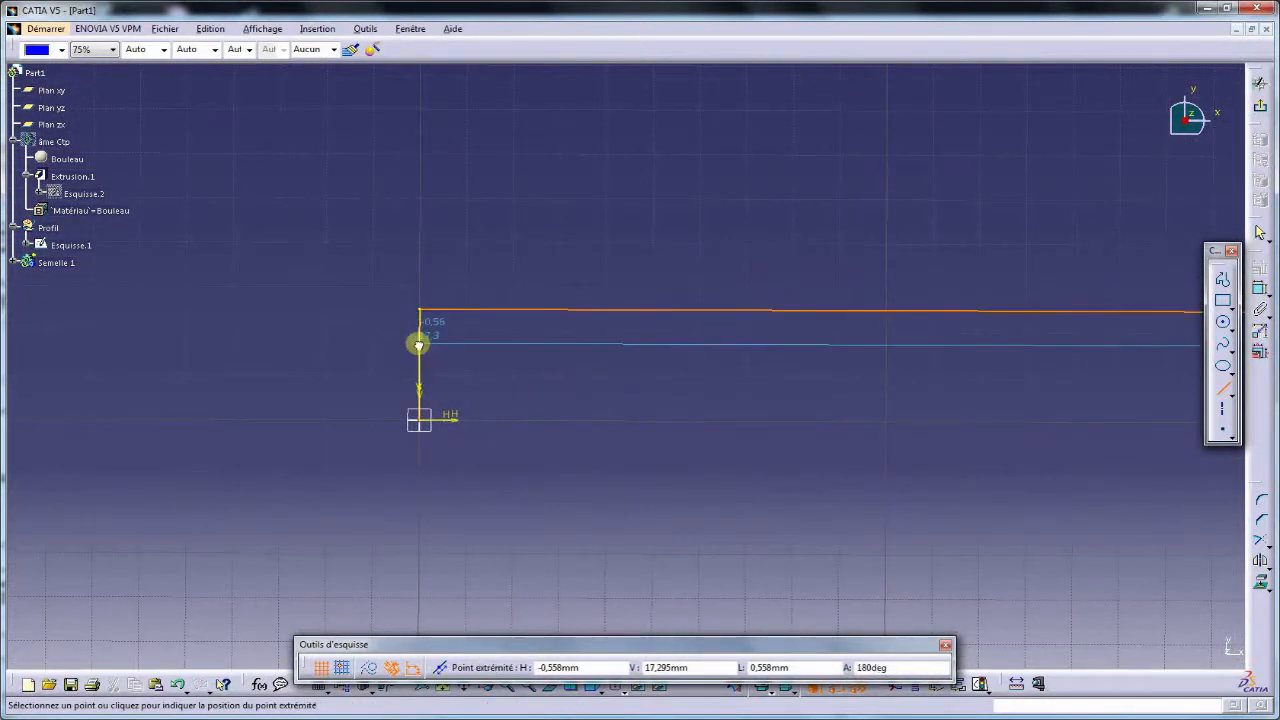
pyautogui.moveTo(934, 349)
pyautogui.mouseDown(button='middle')
pyautogui.moveTo(930, 414)
pyautogui.moveTo(991, 420)
pyautogui.moveTo(434, 411)
pyautogui.mouseUp(button='middle')
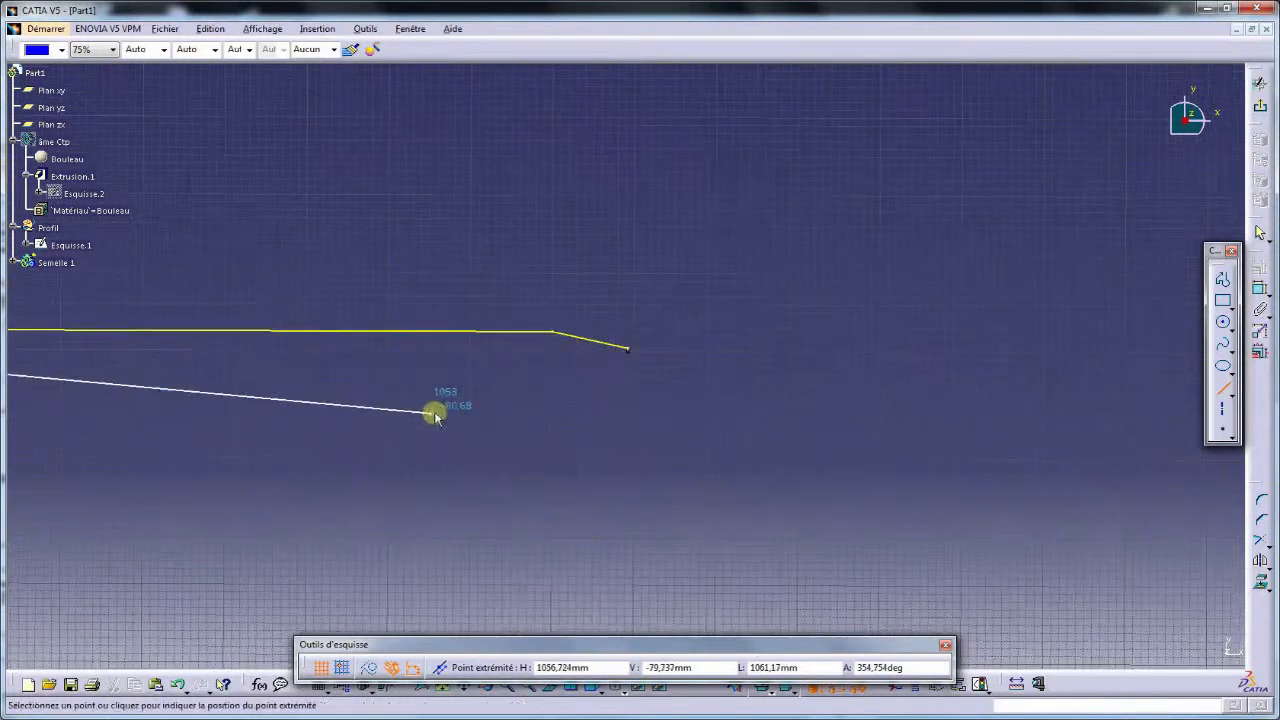
pyautogui.click(625, 341)
pyautogui.moveTo(523, 360)
pyautogui.mouseDown(button='middle')
pyautogui.moveTo(1011, 360)
pyautogui.moveTo(606, 429)
pyautogui.moveTo(565, 290)
pyautogui.moveTo(580, 415)
pyautogui.mouseUp(button='middle')
pyautogui.click(580, 416)
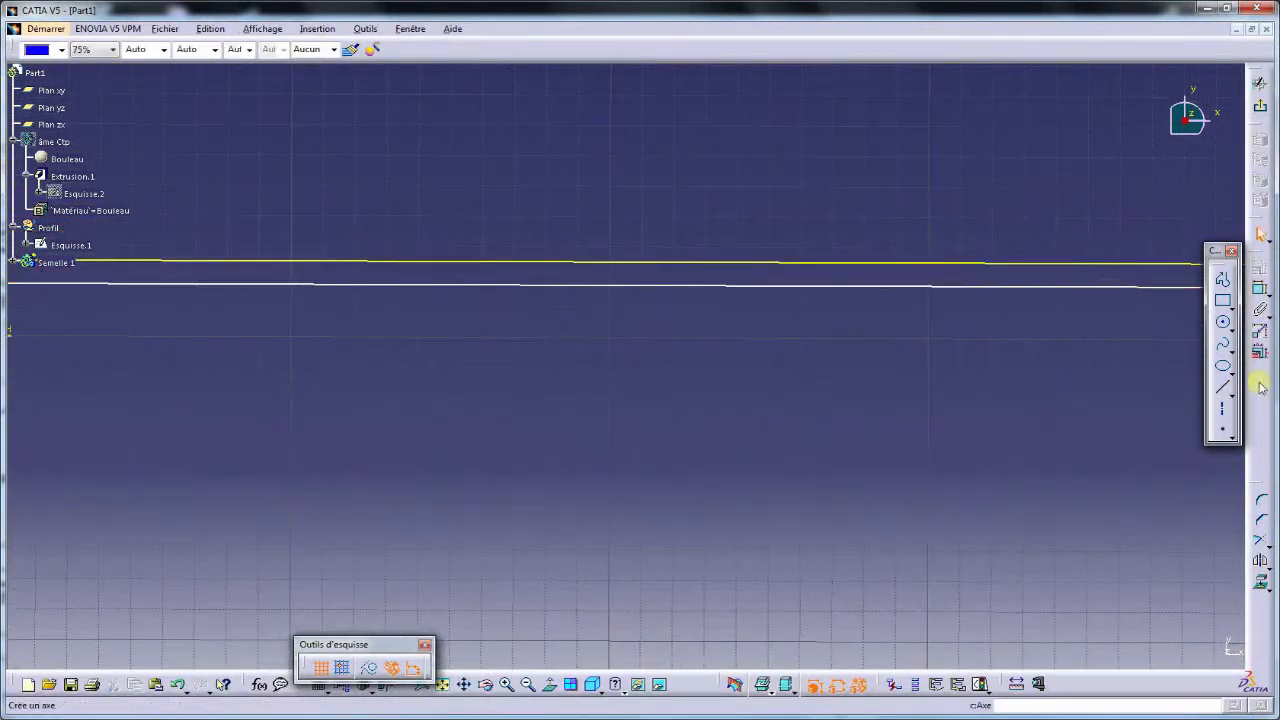
# Dimension the distance between the new line and the projected long edge and set it to 8 mm.
pyautogui.click(1261, 291)
pyautogui.click(434, 284)
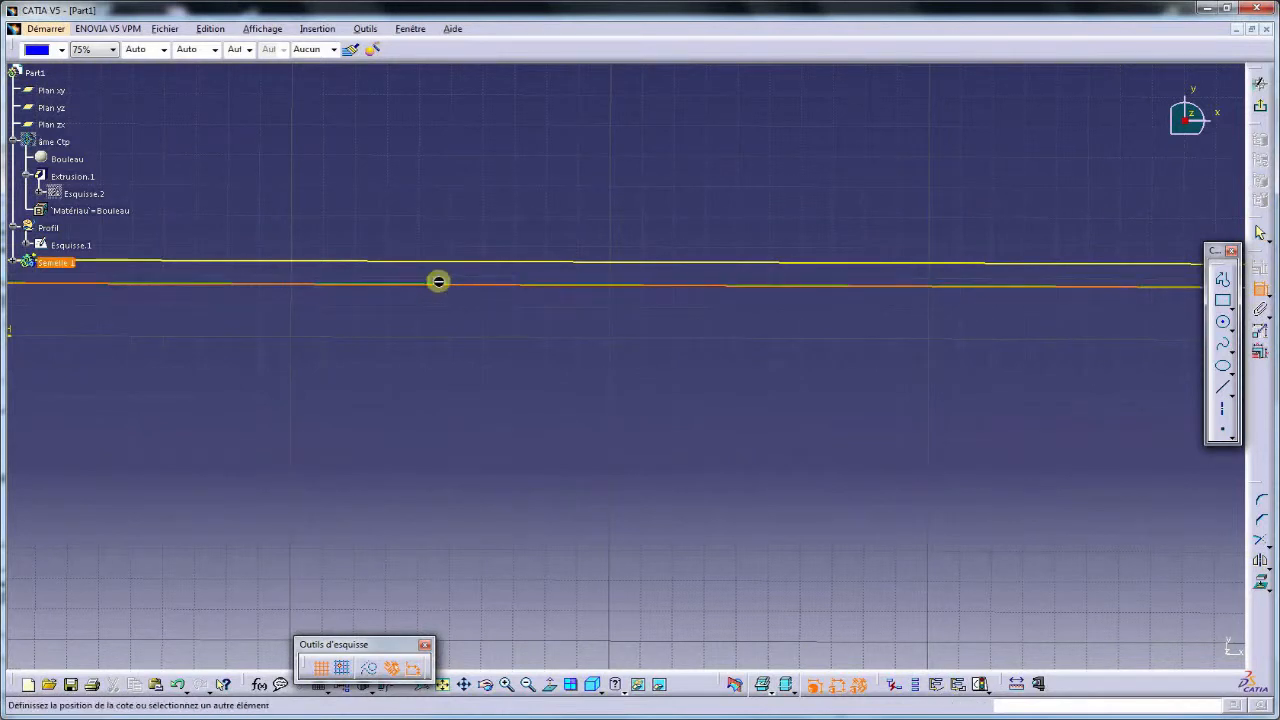
pyautogui.click(437, 261)
pyautogui.click(426, 225)
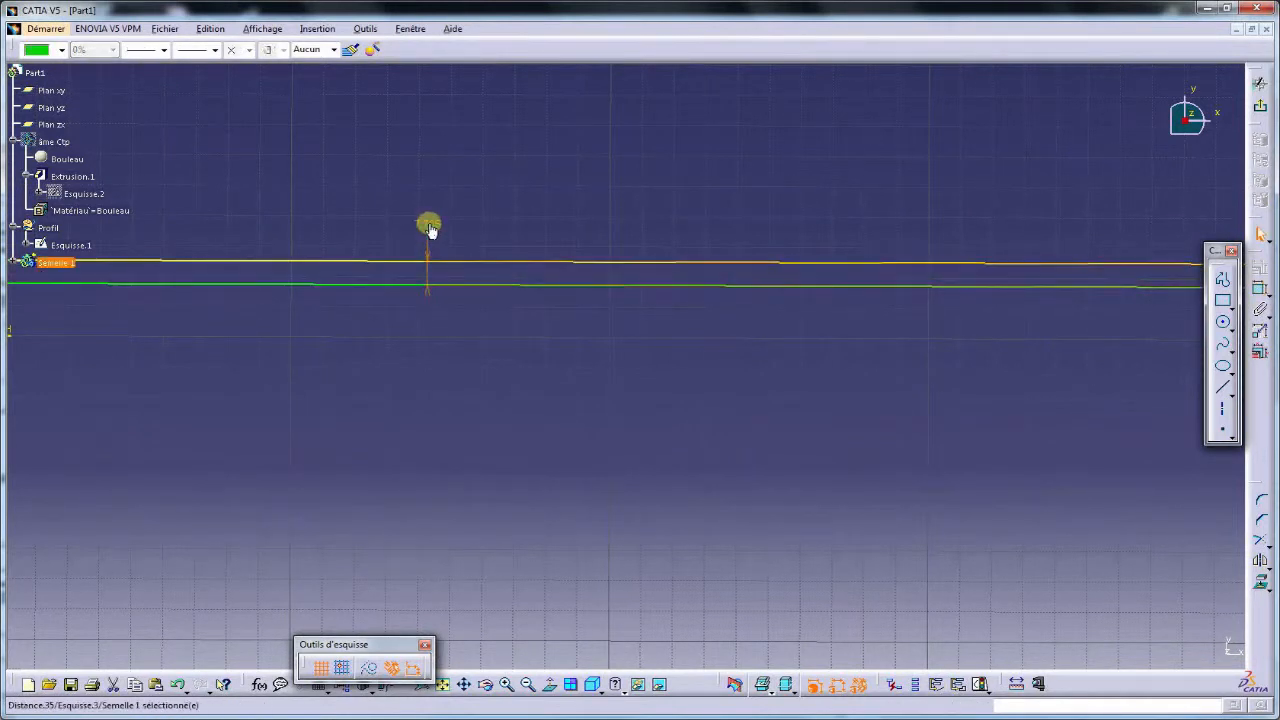
pyautogui.doubleClick(428, 223)
pyautogui.write('8')
pyautogui.press('Return')
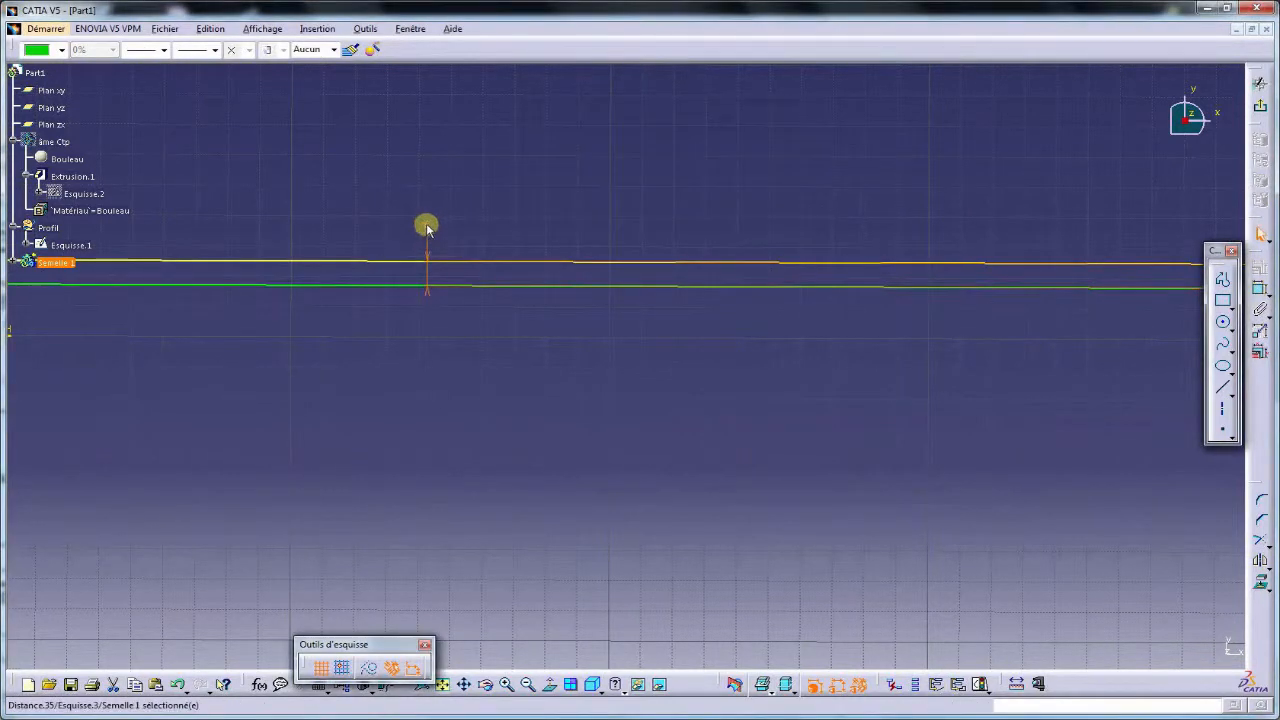
# Trim the new line against the short end line and the sloped tip edge to close the strip profile, and exit the sketch.
pyautogui.moveTo(410, 226); pyautogui.dragTo(331, 354, button='middle')
pyautogui.moveTo(382, 391)
pyautogui.mouseDown(button='middle')
pyautogui.moveTo(555, 388)
pyautogui.moveTo(603, 343)
pyautogui.moveTo(679, 403)
pyautogui.mouseUp(button='middle')
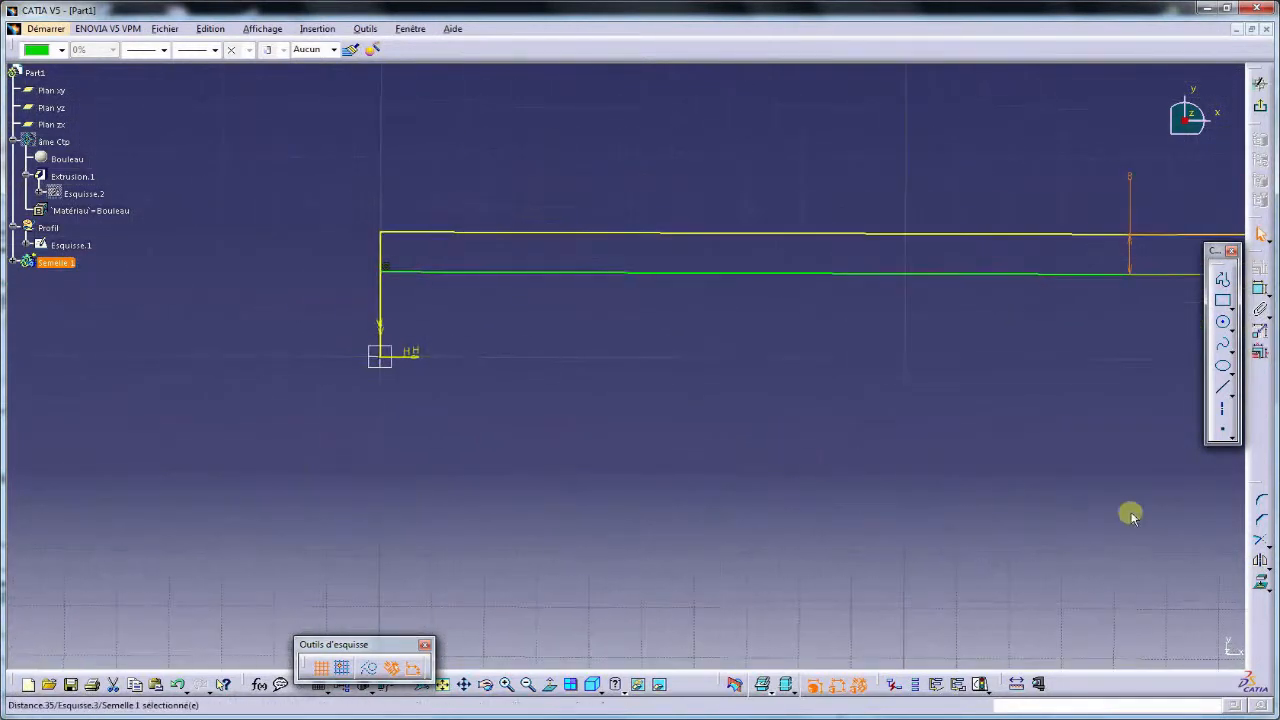
pyautogui.click(1264, 541)
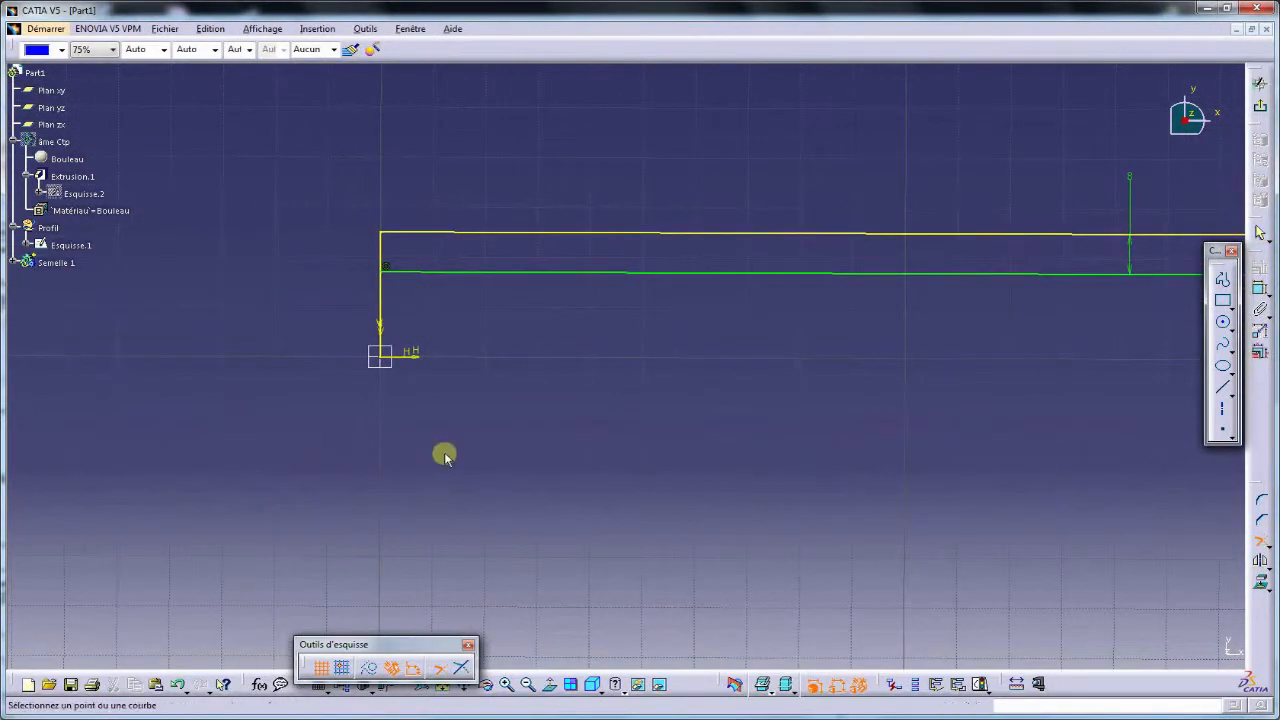
pyautogui.moveTo(443, 452)
pyautogui.mouseDown(button='middle')
pyautogui.moveTo(543, 483)
pyautogui.moveTo(380, 230)
pyautogui.mouseUp(button='middle')
pyautogui.click(334, 203)
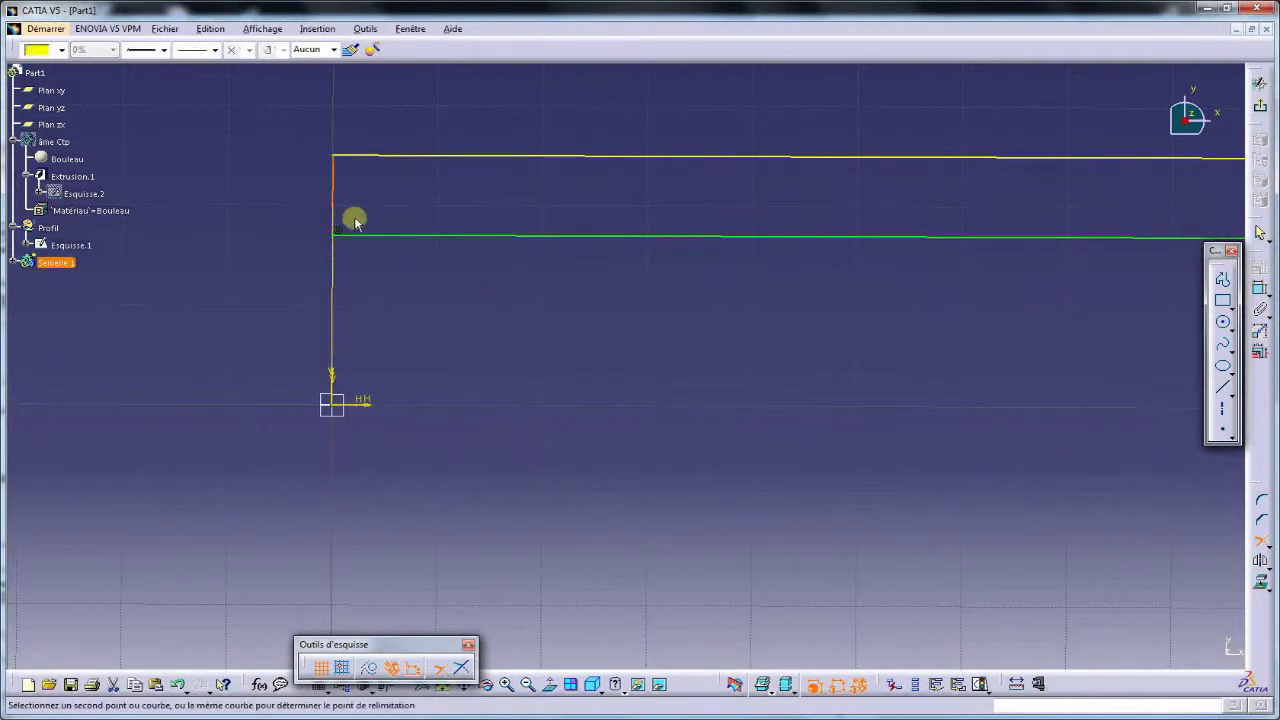
pyautogui.click(366, 238)
pyautogui.moveTo(590, 317)
pyautogui.mouseDown(button='middle')
pyautogui.moveTo(990, 427)
pyautogui.moveTo(791, 449)
pyautogui.moveTo(686, 414)
pyautogui.moveTo(486, 420)
pyautogui.moveTo(516, 393)
pyautogui.moveTo(517, 311)
pyautogui.mouseUp(button='middle')
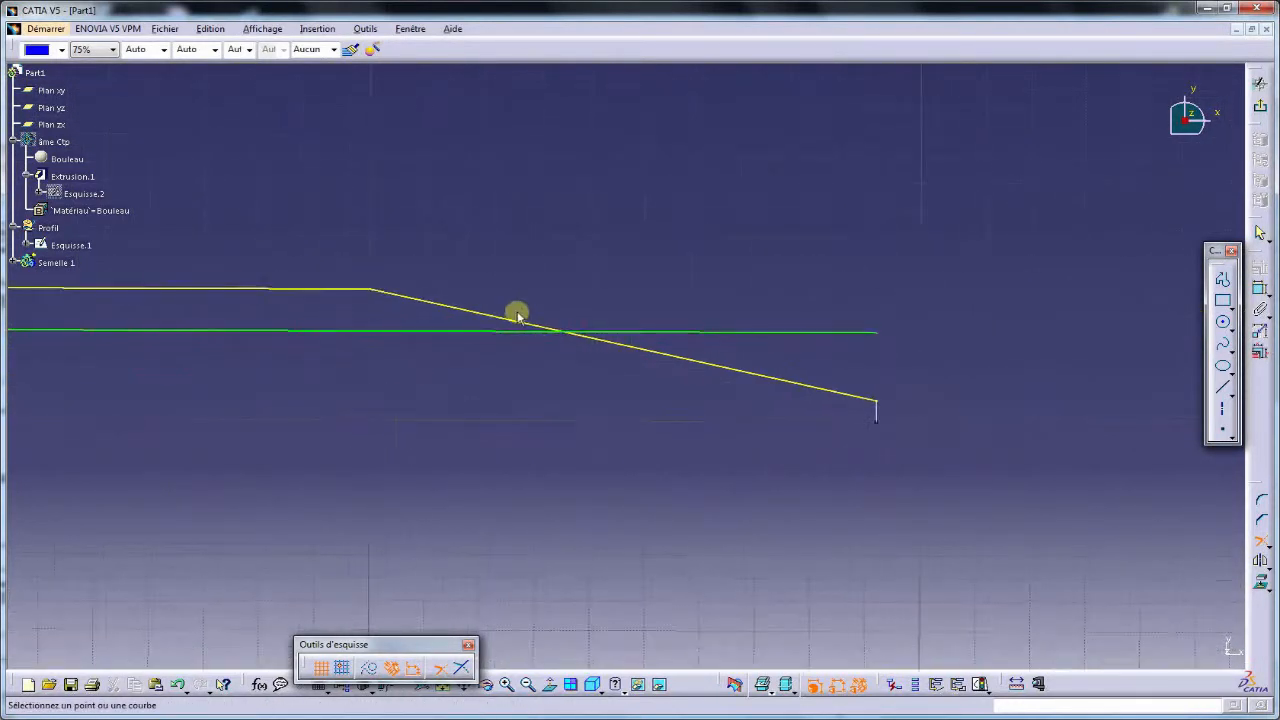
pyautogui.moveTo(520, 367)
pyautogui.mouseDown(button='middle')
pyautogui.moveTo(517, 517)
pyautogui.moveTo(783, 503)
pyautogui.mouseUp(button='middle')
pyautogui.click(1261, 106)
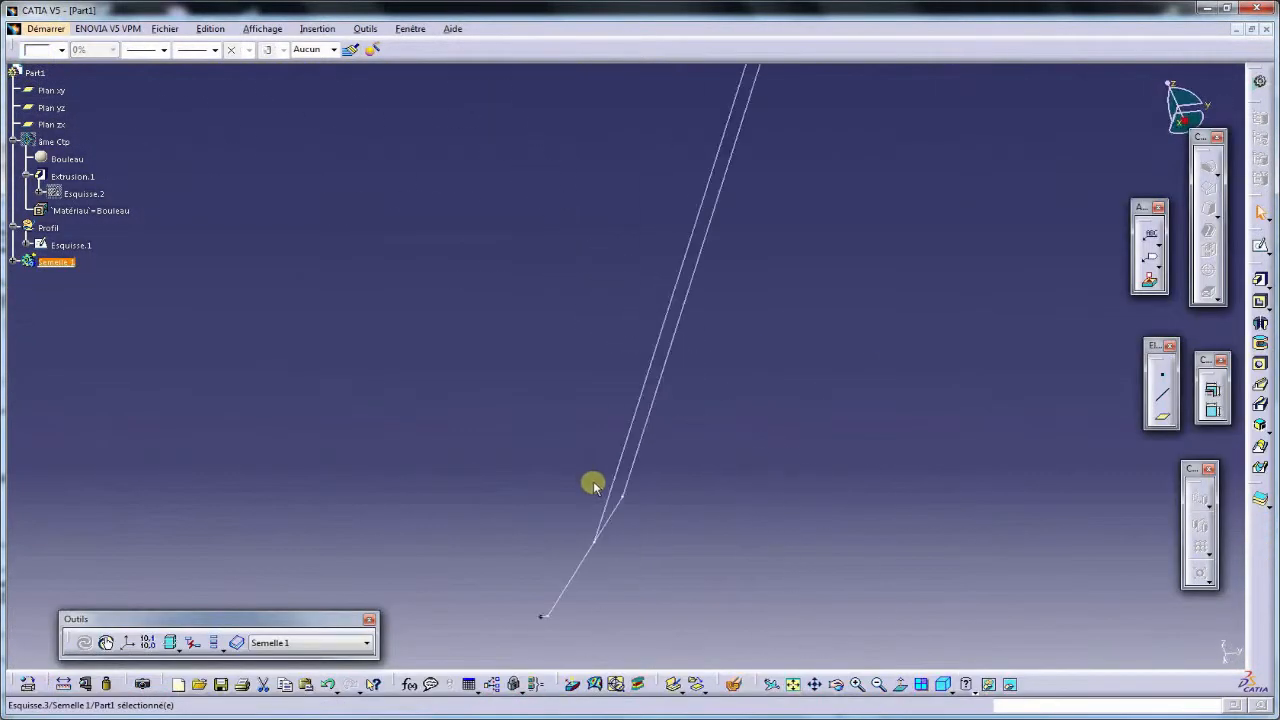
# Extrude the closed strip sketch by 10 mm to form the Semelle 1 flange.
pyautogui.moveTo(713, 453); pyautogui.dragTo(372, 490, button='middle')
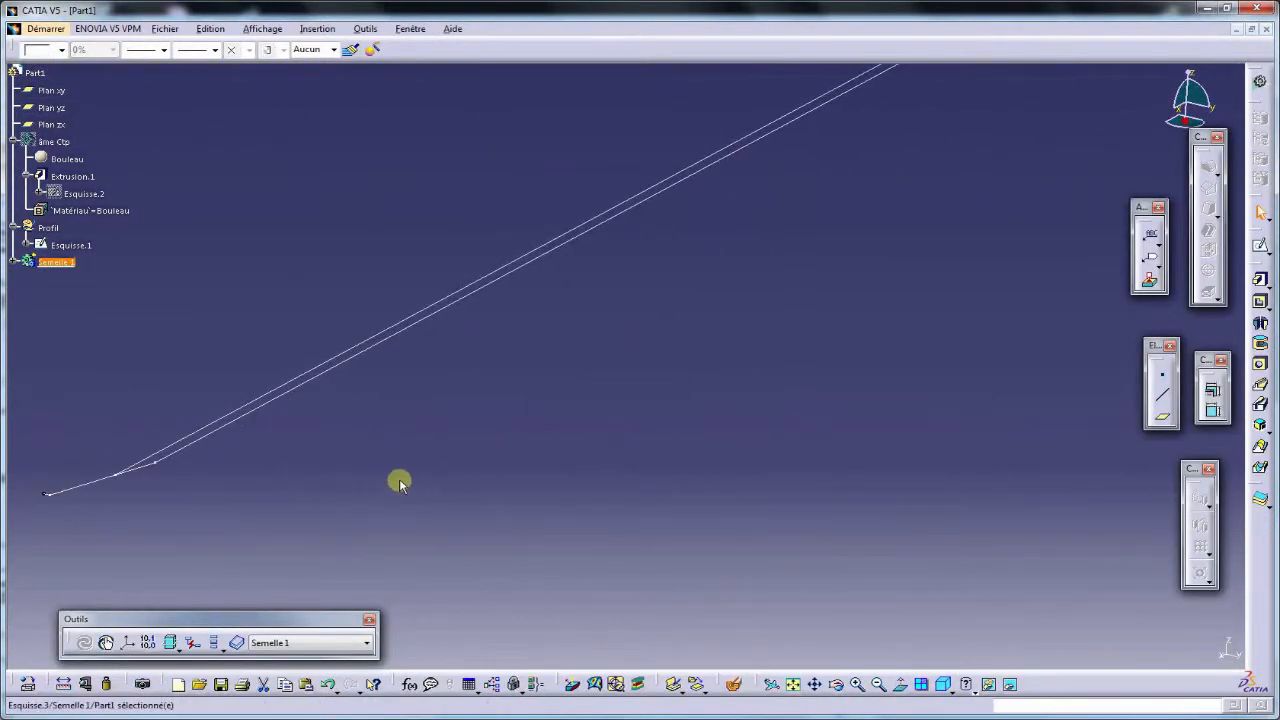
pyautogui.click(1262, 283)
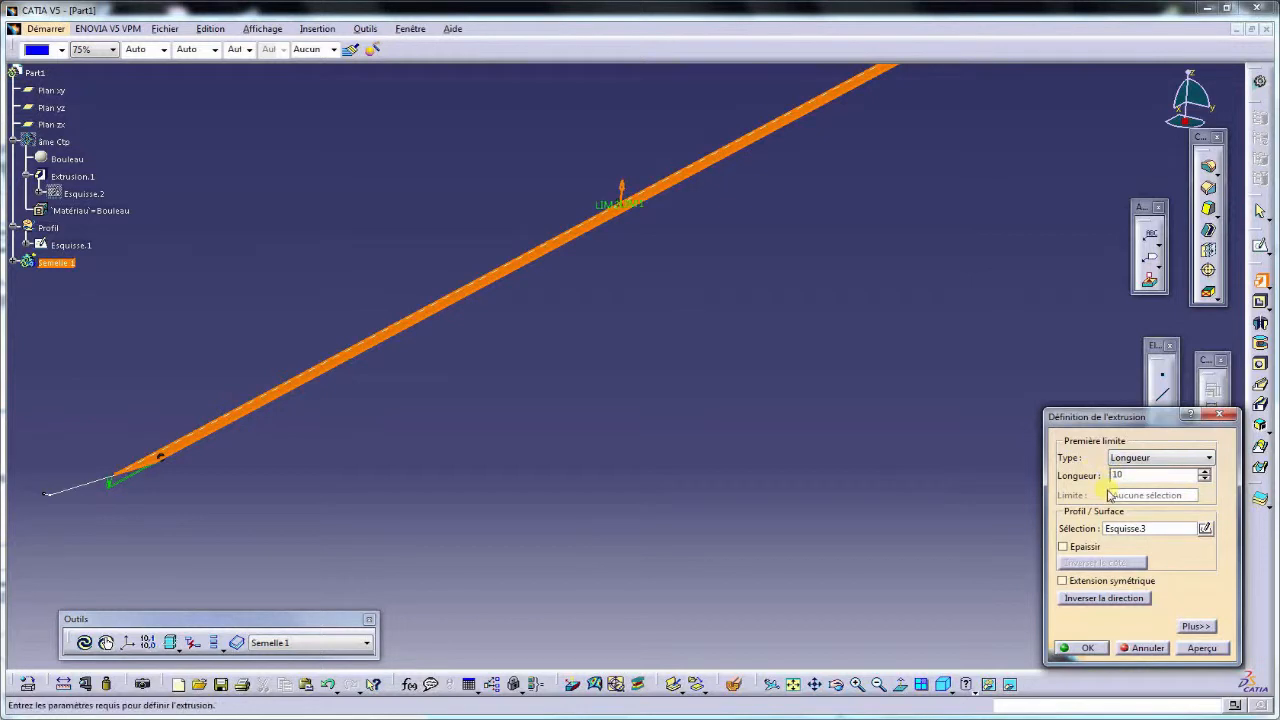
pyautogui.click(1157, 528)
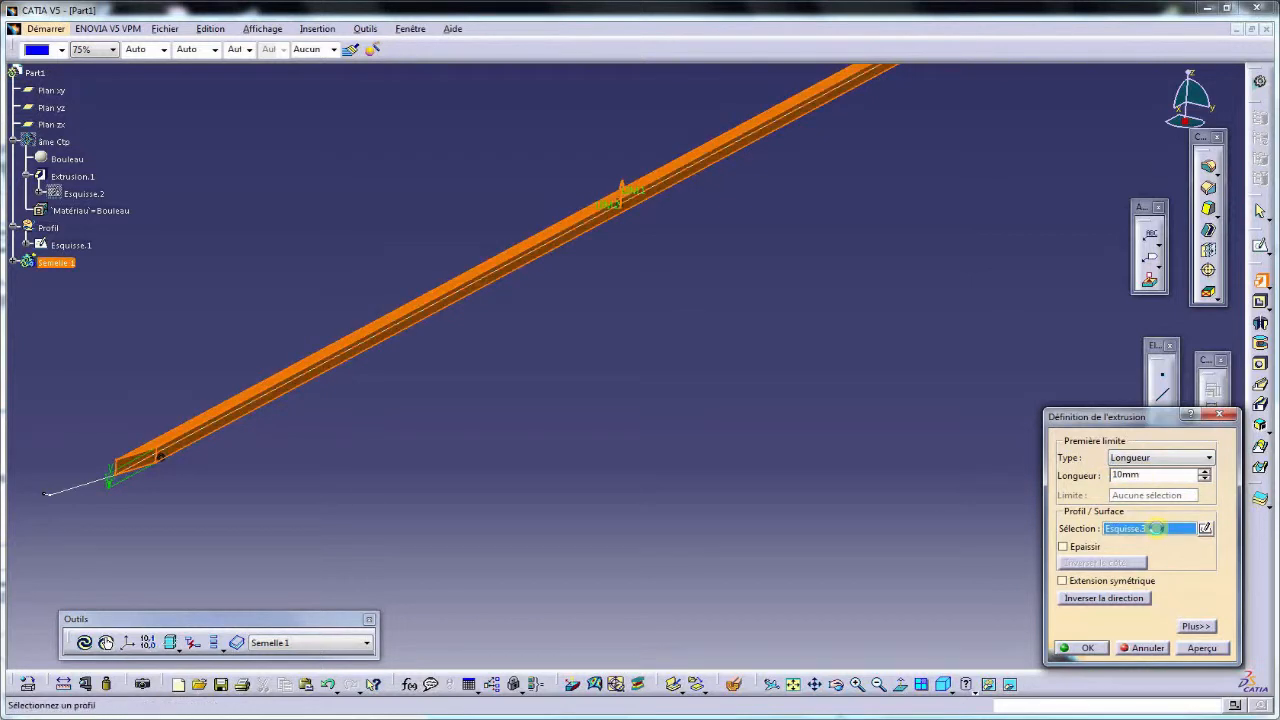
pyautogui.click(1090, 648)
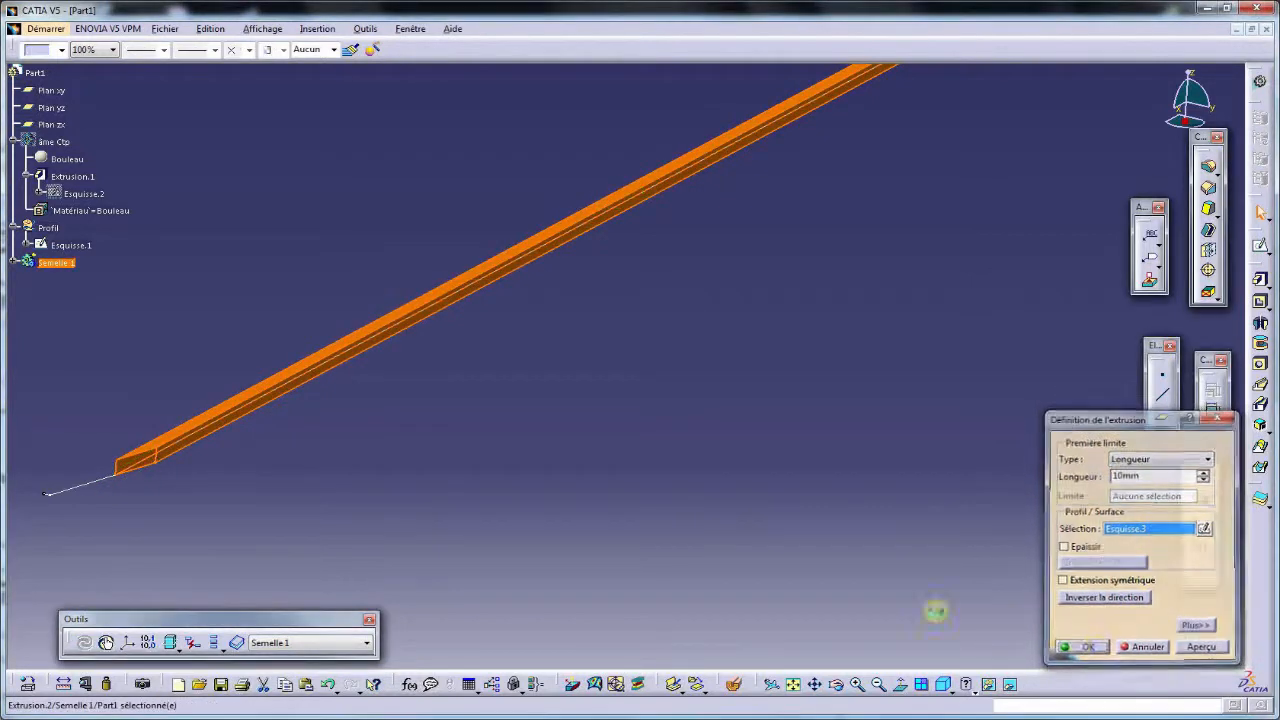
# Show the hidden plywood core body again and check the flange against the Seitenruder Holm drawing in XnView.
pyautogui.rightClick(52, 142)
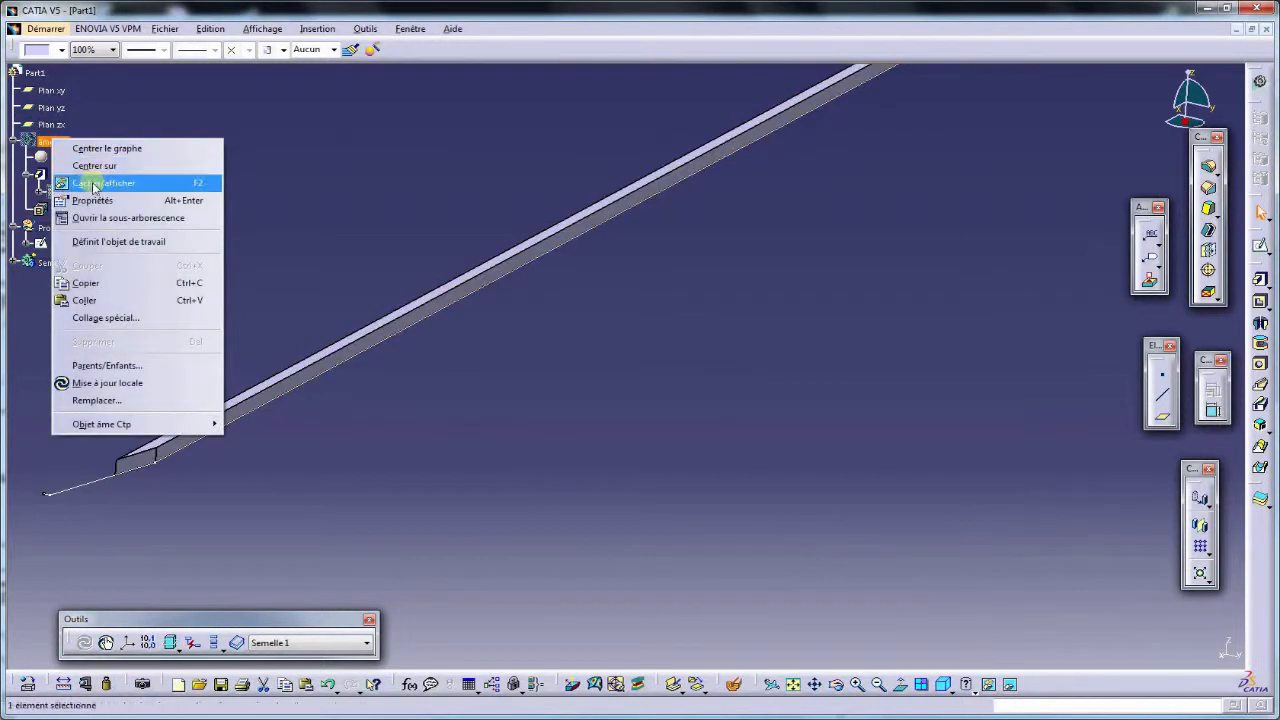
pyautogui.click(91, 183)
pyautogui.moveTo(421, 380)
pyautogui.mouseDown(button='middle')
pyautogui.moveTo(482, 437)
pyautogui.moveTo(580, 426)
pyautogui.moveTo(437, 420)
pyautogui.moveTo(714, 427)
pyautogui.moveTo(726, 306)
pyautogui.moveTo(717, 380)
pyautogui.mouseUp(button='middle')
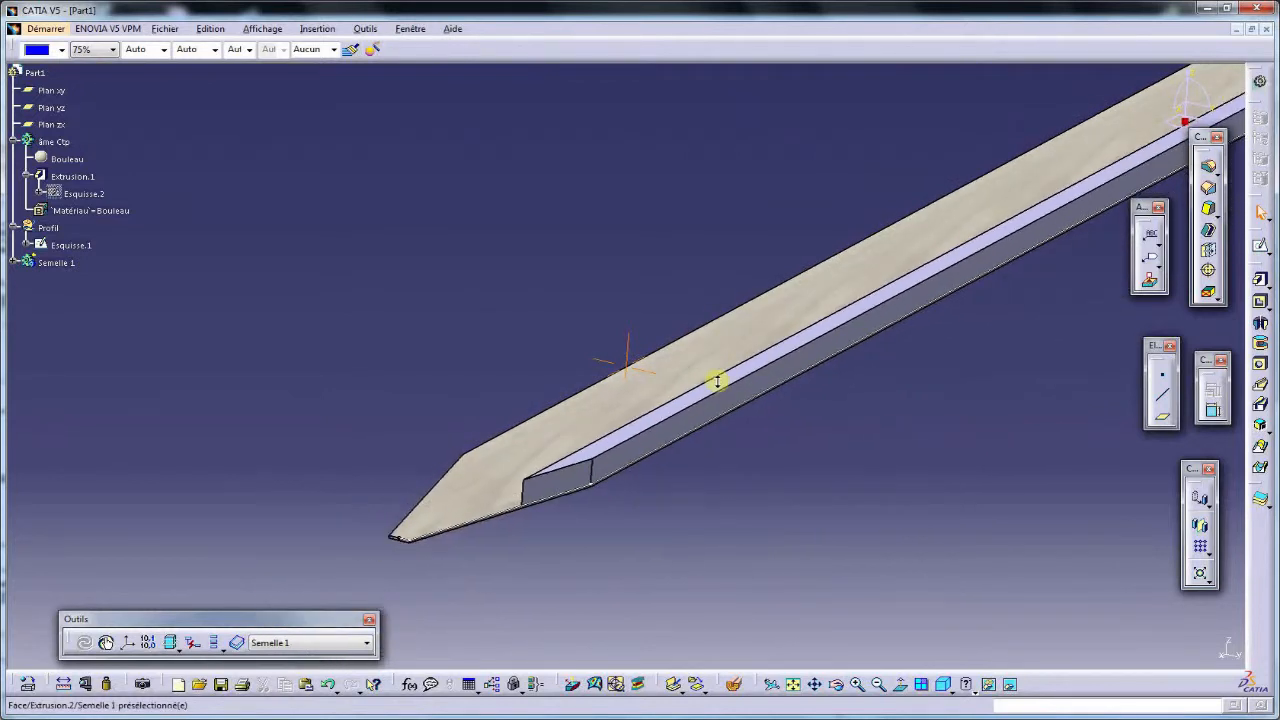
pyautogui.click(333, 717)
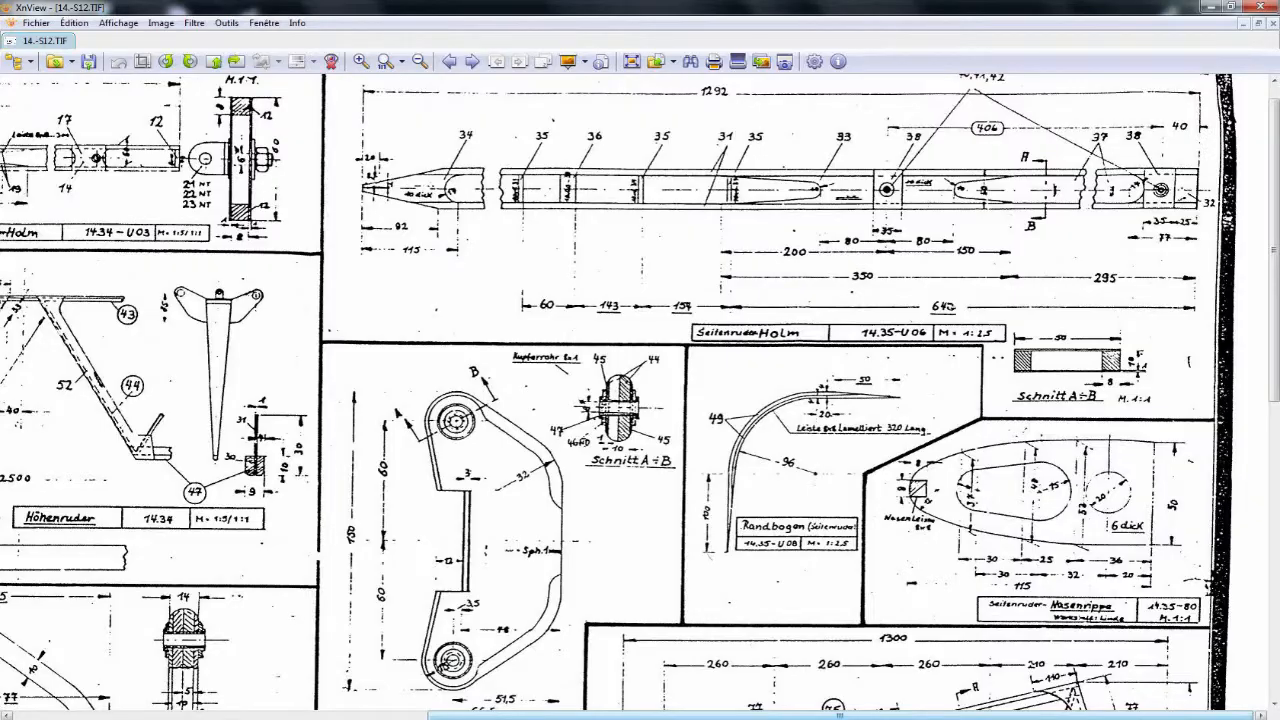
pyautogui.click(400, 717)
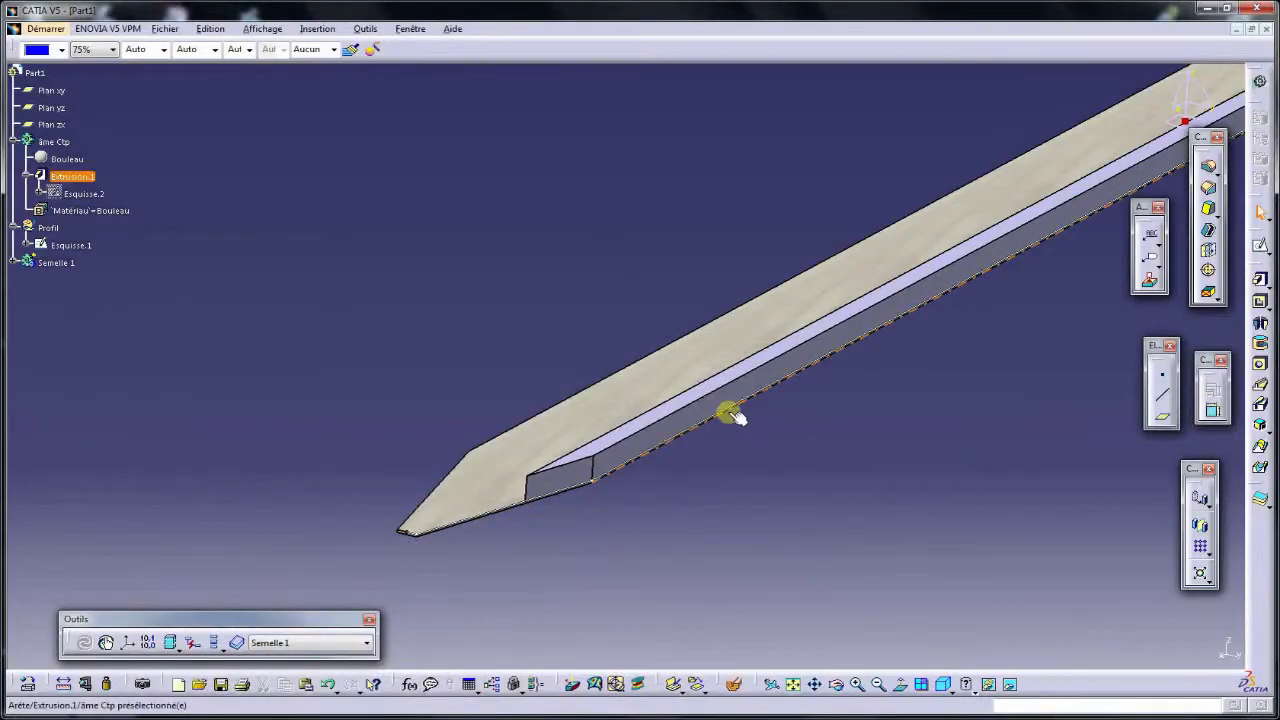
pyautogui.moveTo(729, 414); pyautogui.dragTo(589, 489, button='middle')
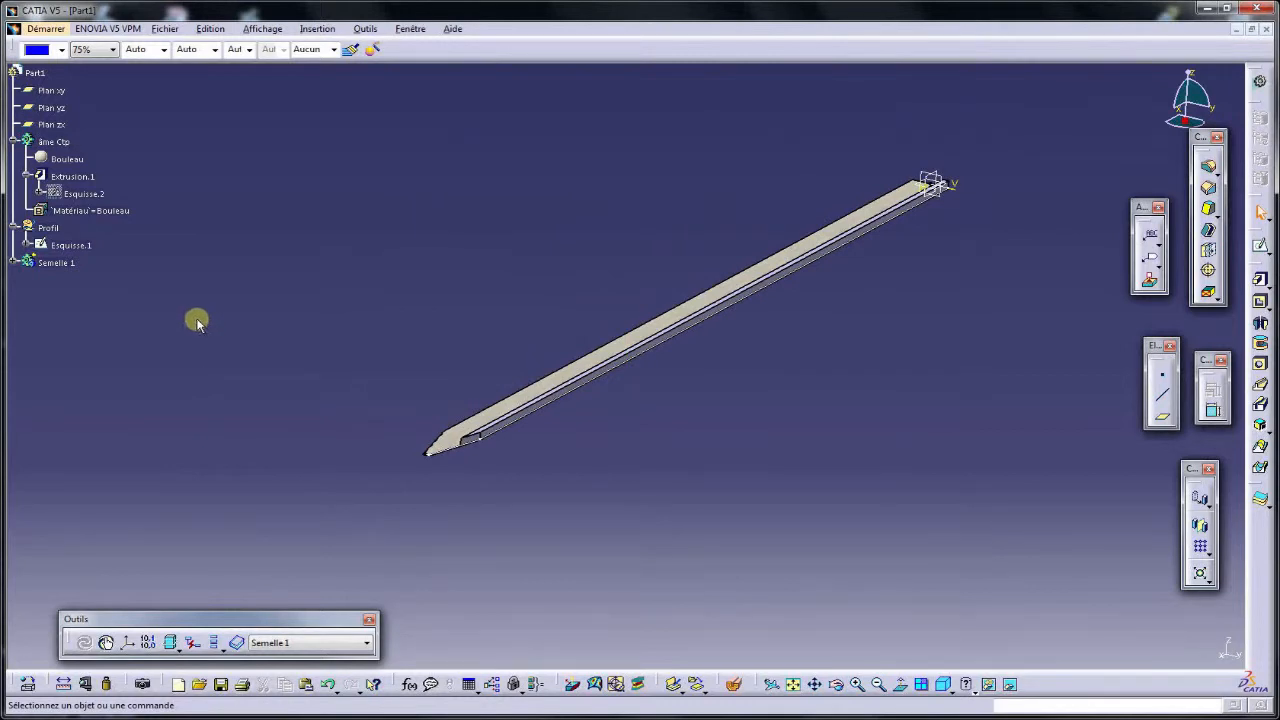
# Mirror the Semelle 1 flange about the zx plane to create the flange on the opposite edge of the core.
pyautogui.click(12, 262)
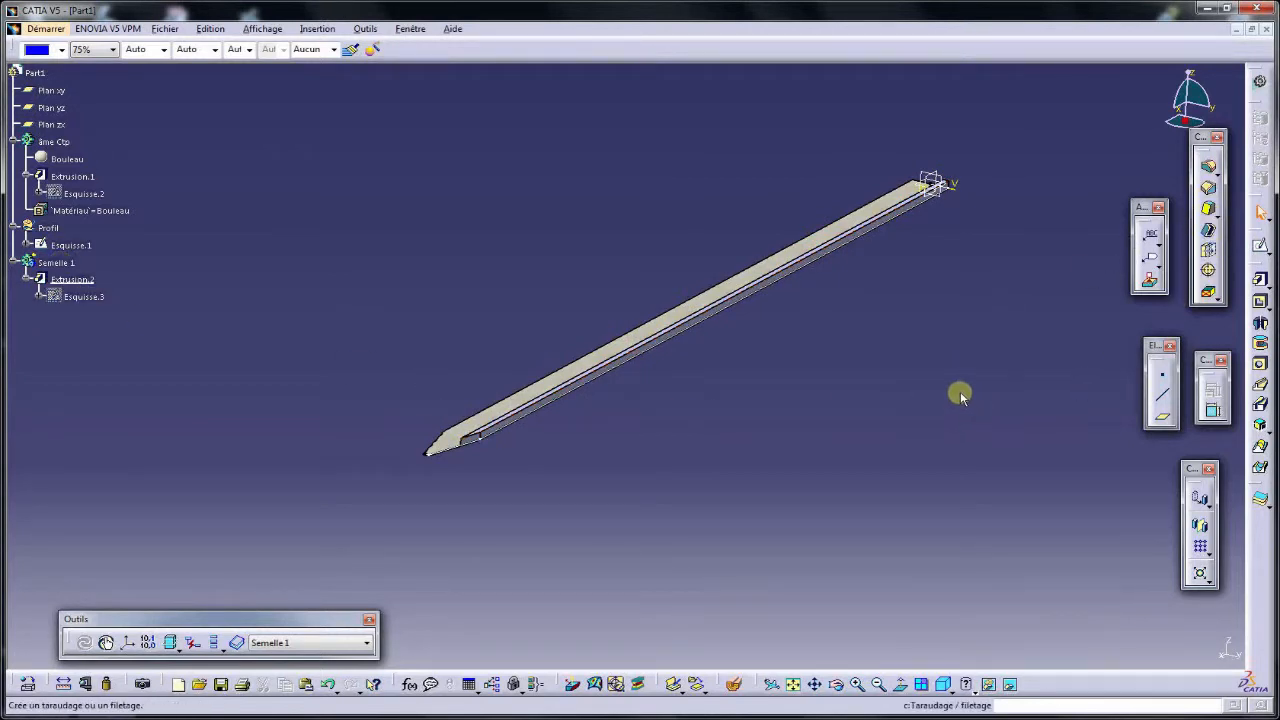
pyautogui.click(1203, 527)
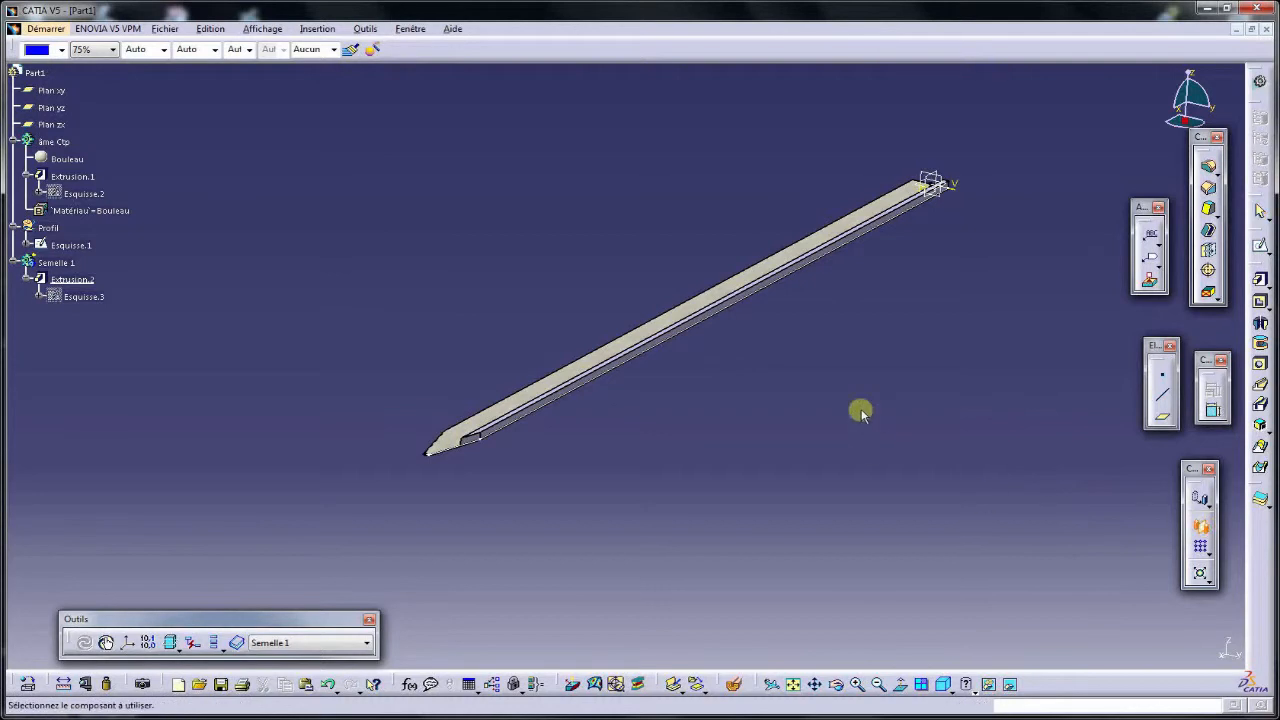
pyautogui.click(936, 172)
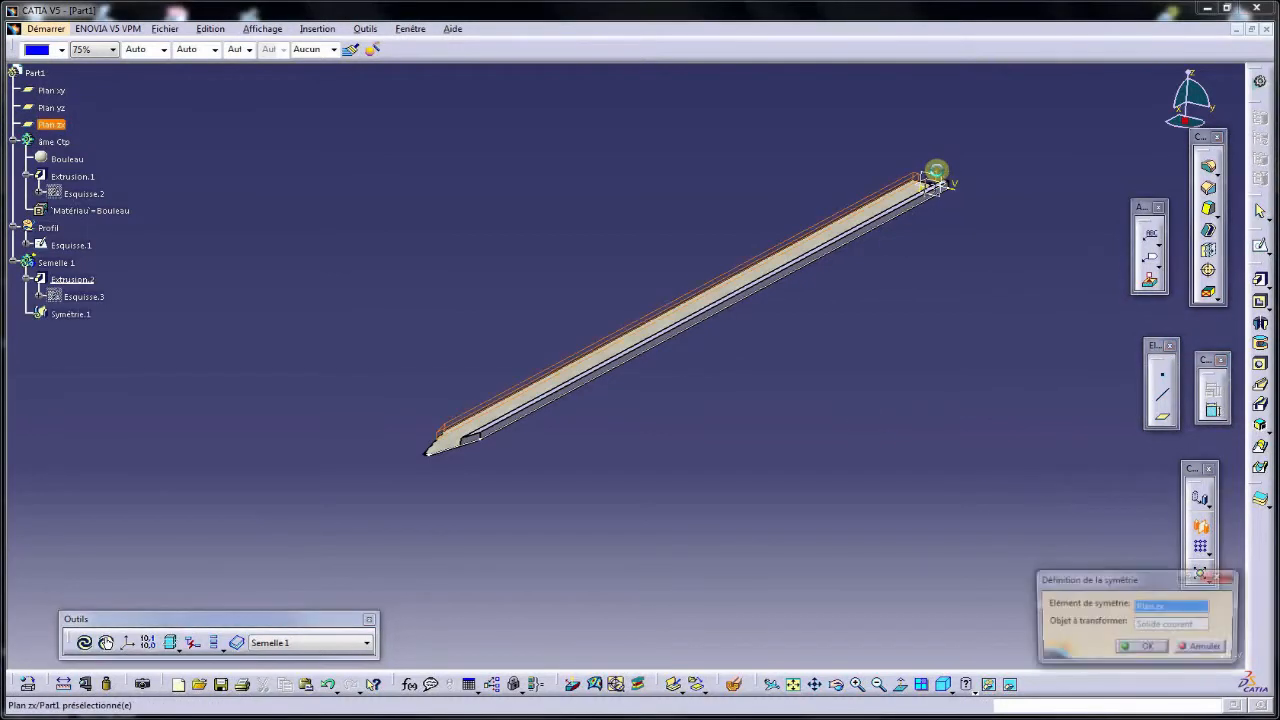
pyautogui.click(1141, 646)
pyautogui.keyDown('ctrl'); pyautogui.moveTo(637, 514); pyautogui.dragTo(669, 509, button='middle'); pyautogui.keyUp('ctrl')
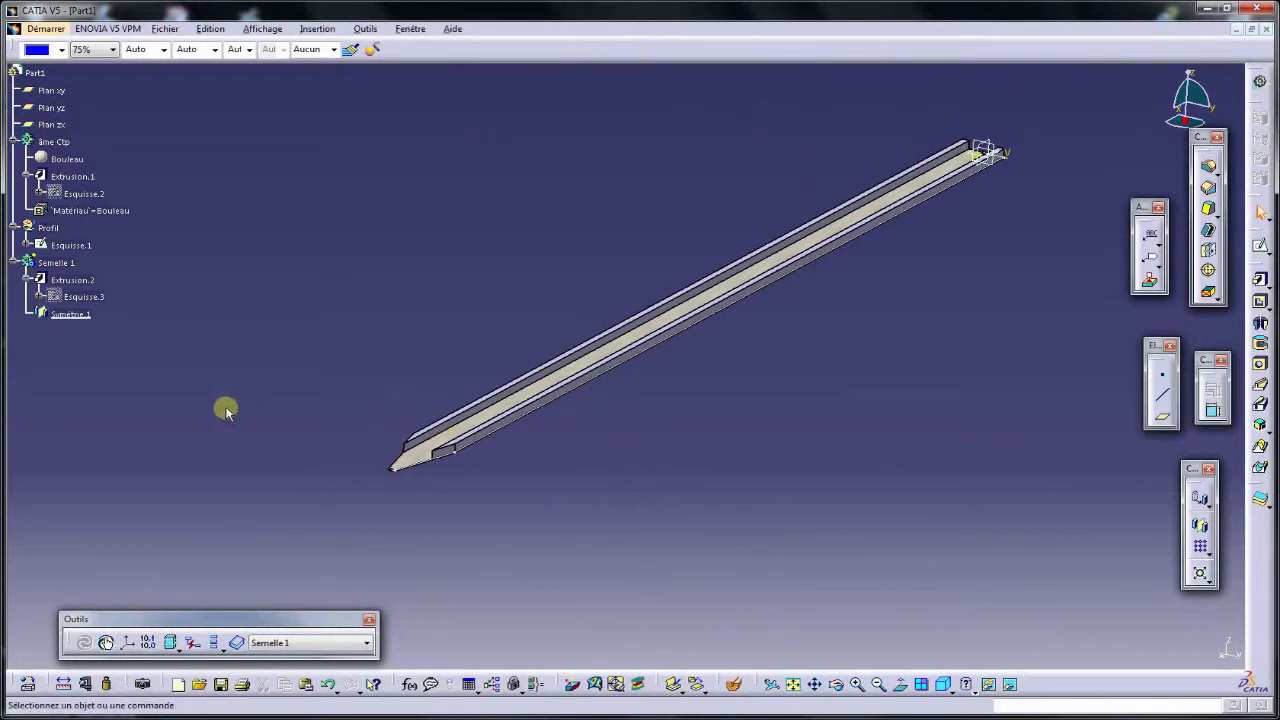
# Apply the wood material Pin from the default material catalogue to the Semelle 1 body.
pyautogui.click(55, 262)
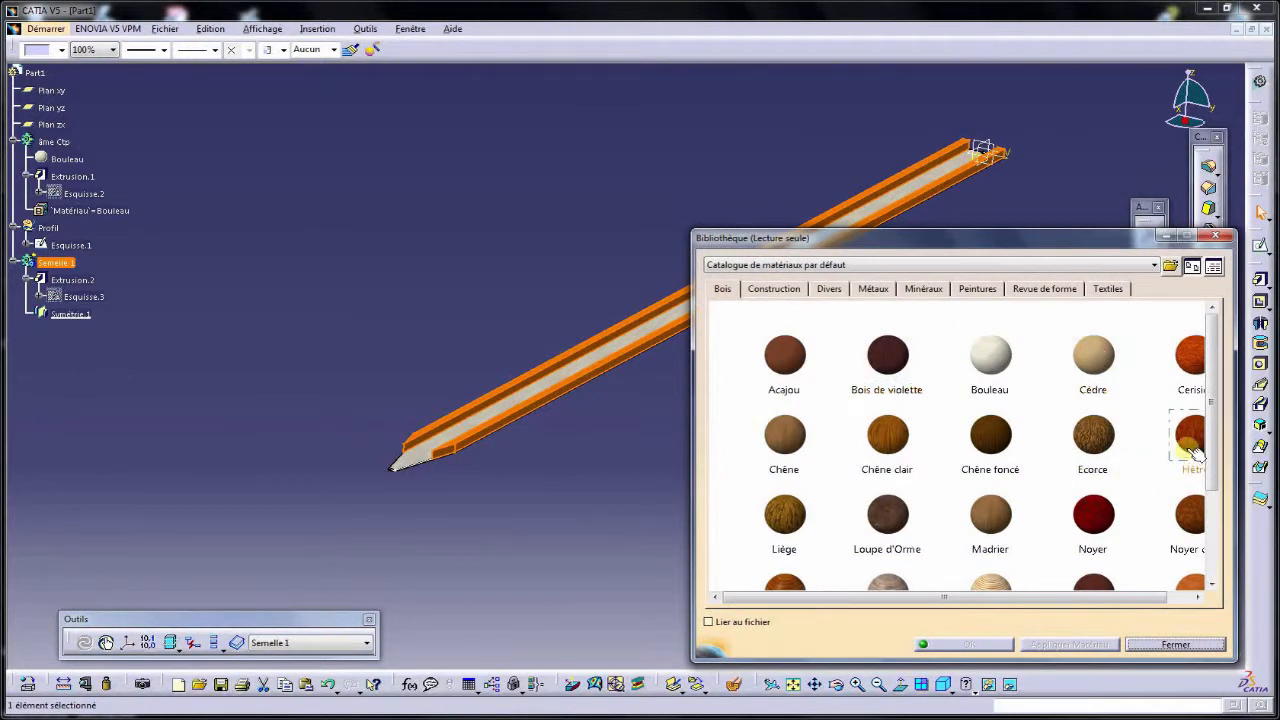
pyautogui.moveTo(1211, 400); pyautogui.dragTo(1215, 468)
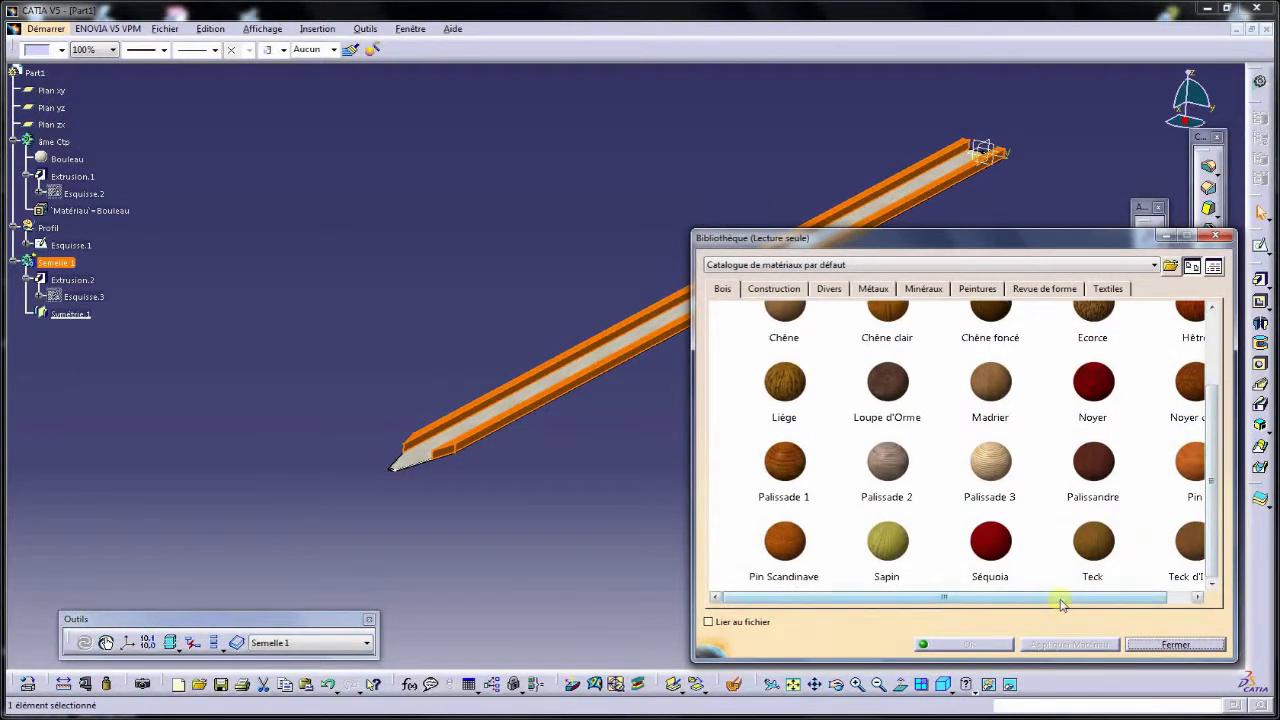
pyautogui.moveTo(1057, 599); pyautogui.dragTo(1150, 591)
pyautogui.click(1137, 462)
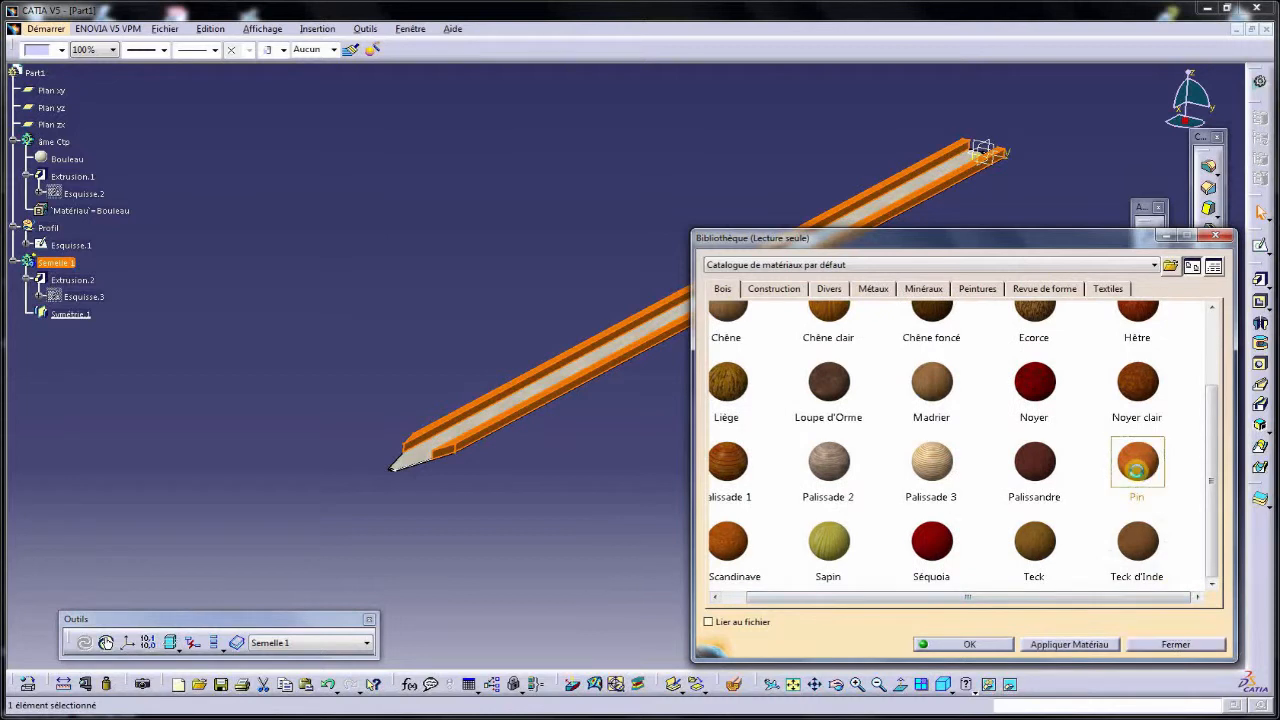
pyautogui.click(1069, 644)
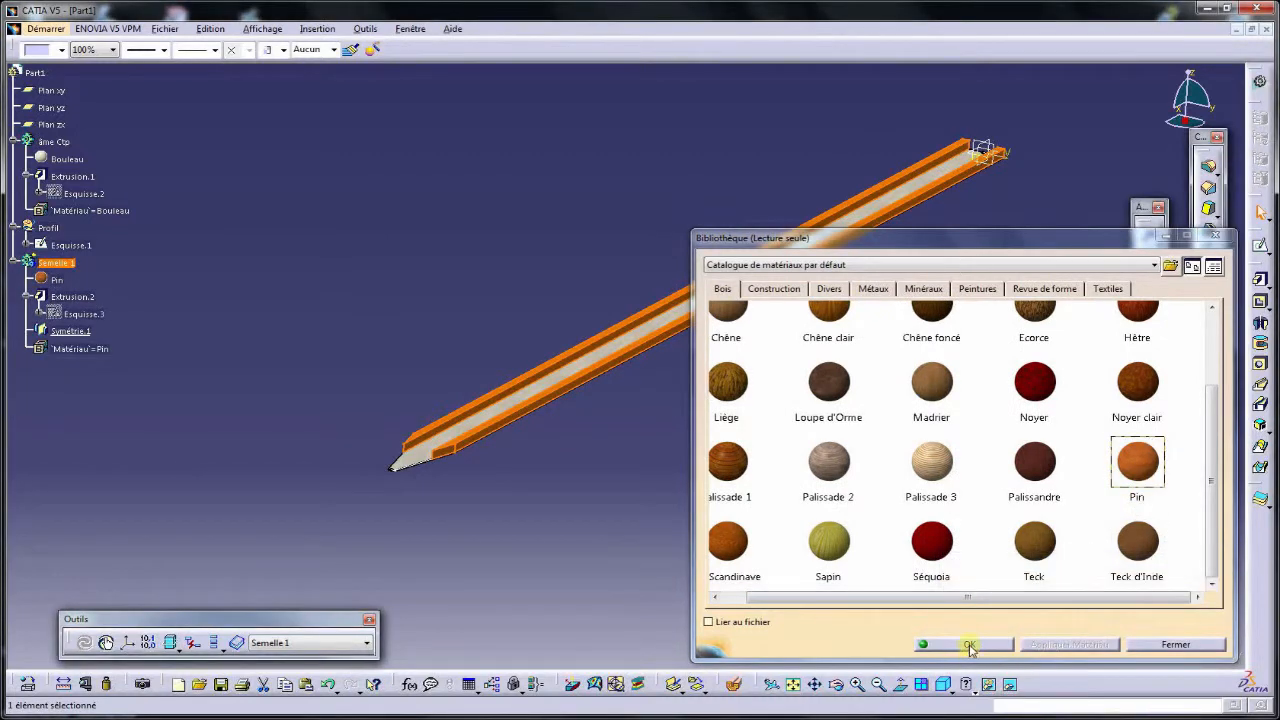
pyautogui.click(968, 645)
pyautogui.moveTo(509, 586); pyautogui.dragTo(371, 363, button='middle')
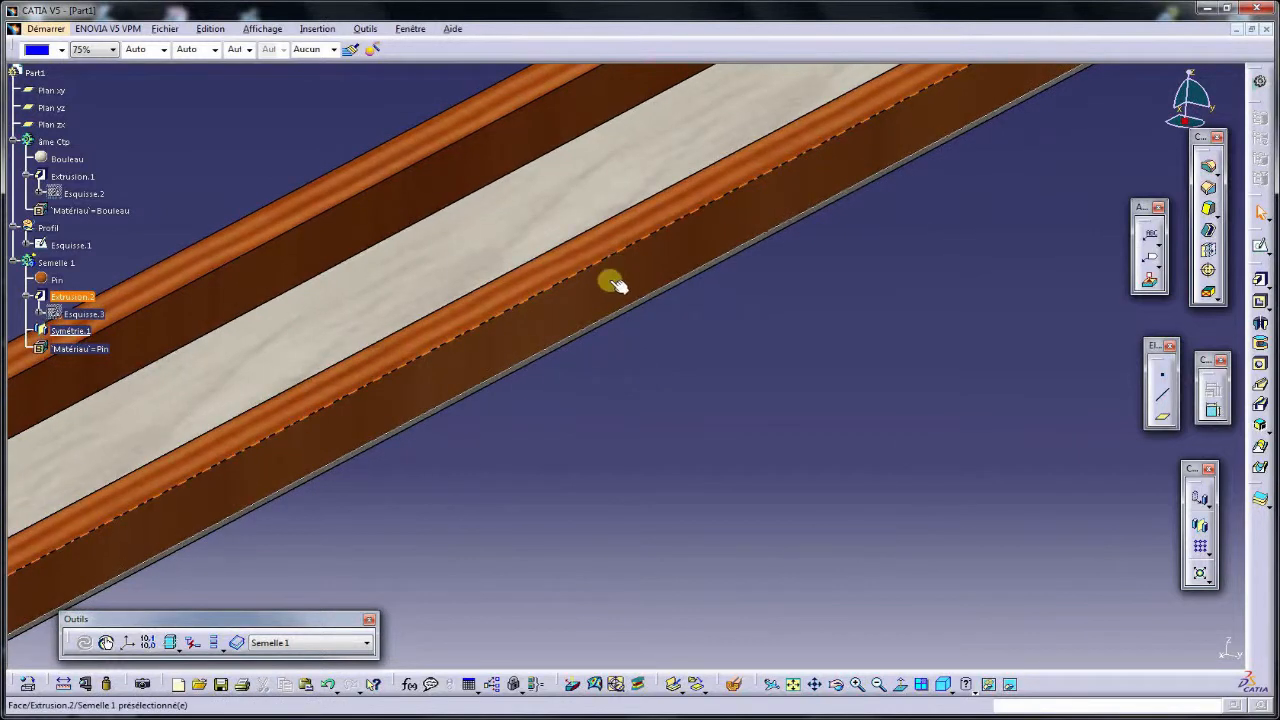
pyautogui.moveTo(618, 285); pyautogui.dragTo(689, 429, button='middle')
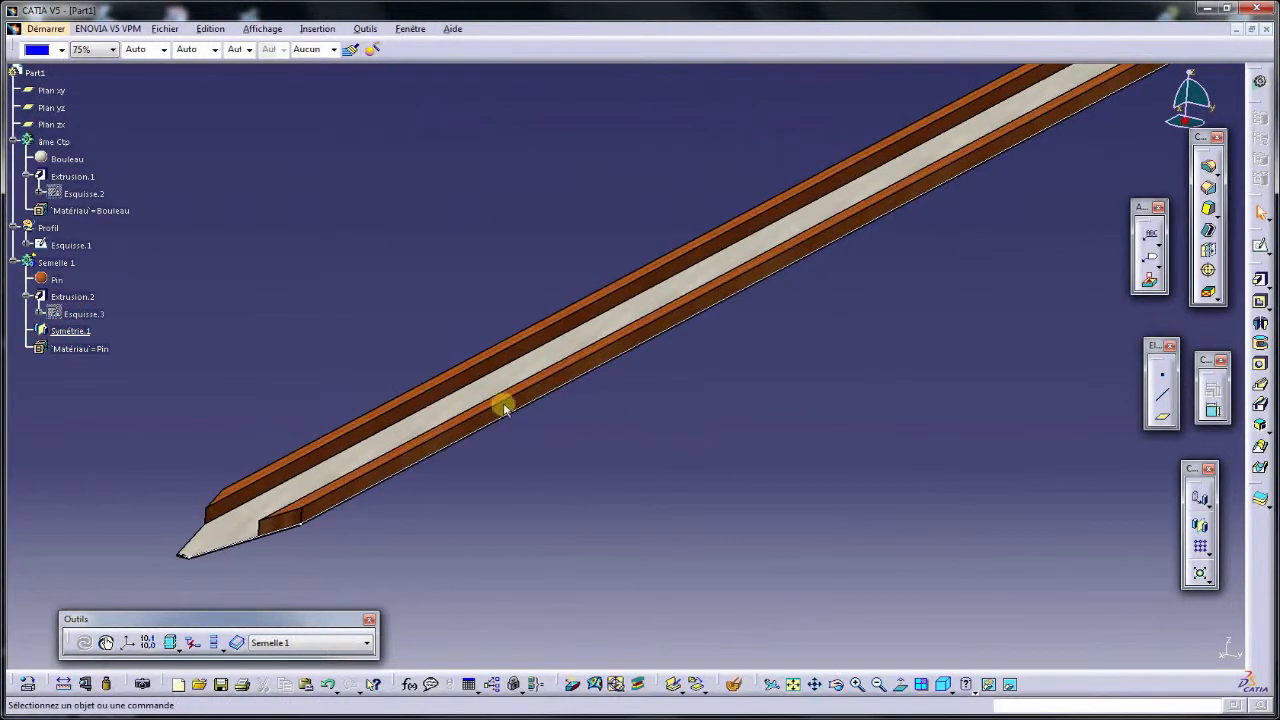
# Change the texture mapping of Semelle 1's Pin material to cubic mapping and inspect the wood grain along the flanges.
pyautogui.click(64, 281)
pyautogui.doubleClick(43, 280)
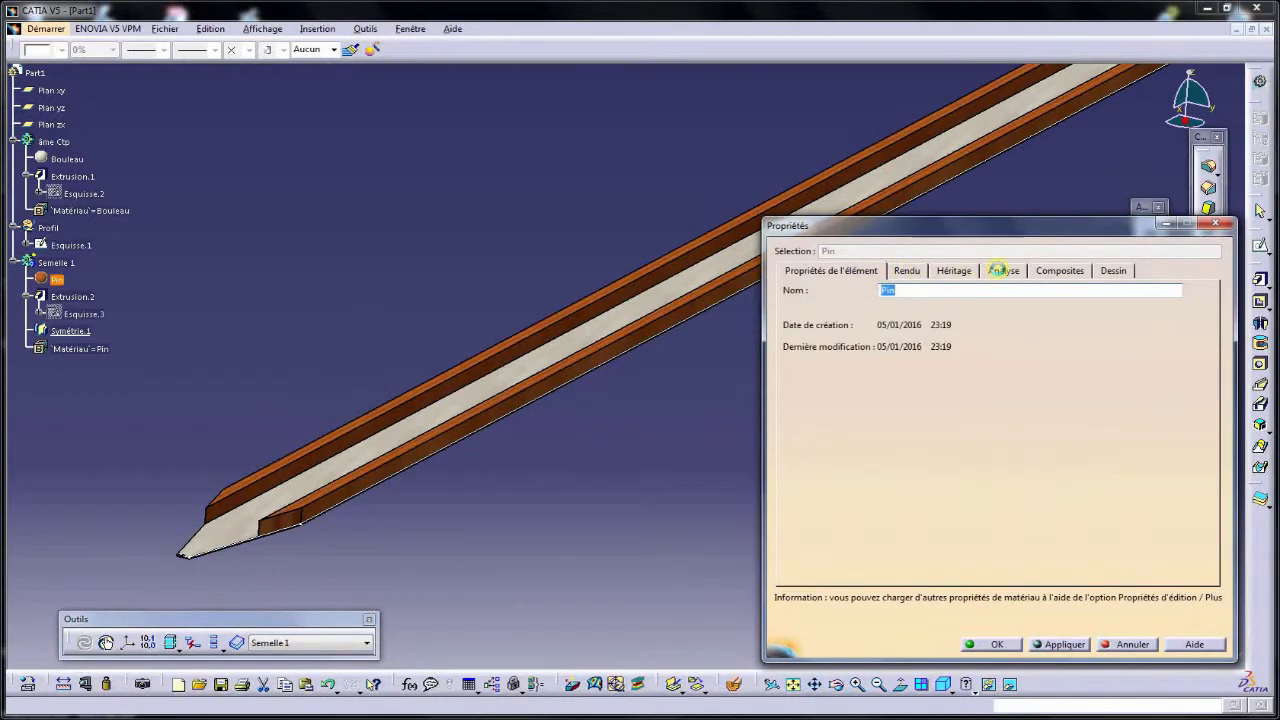
pyautogui.click(1001, 270)
pyautogui.click(779, 400)
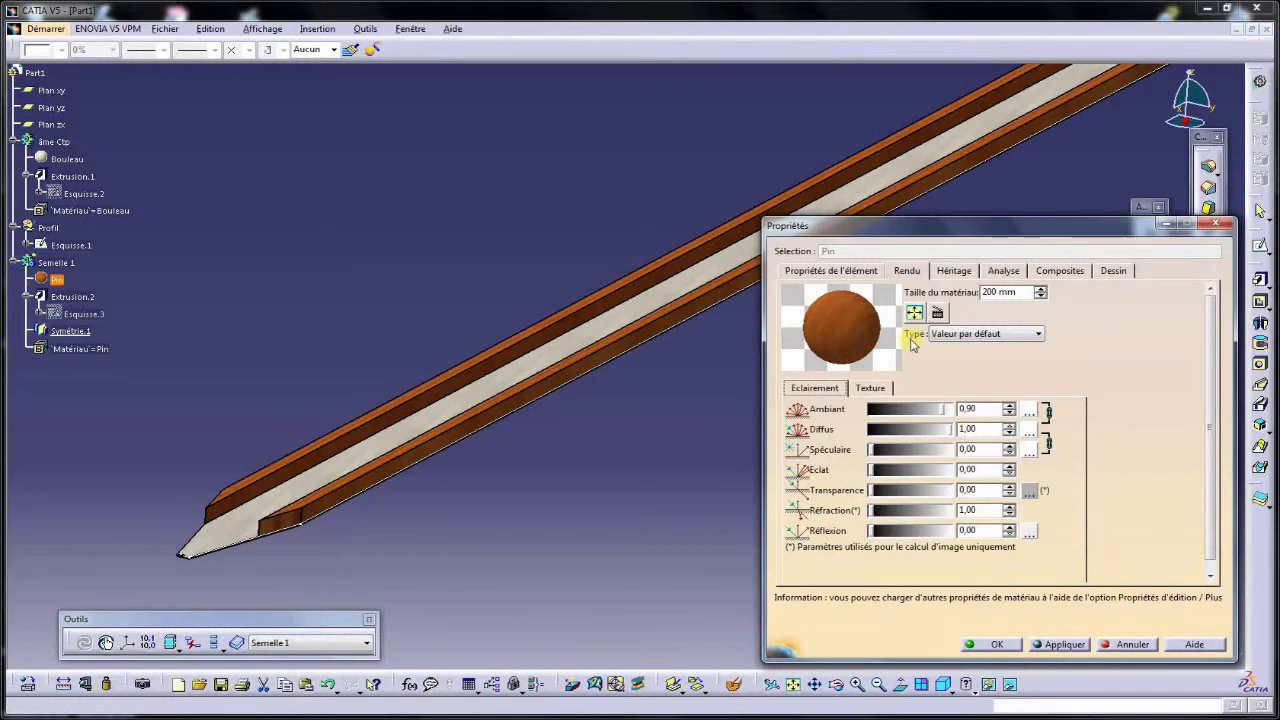
pyautogui.click(870, 388)
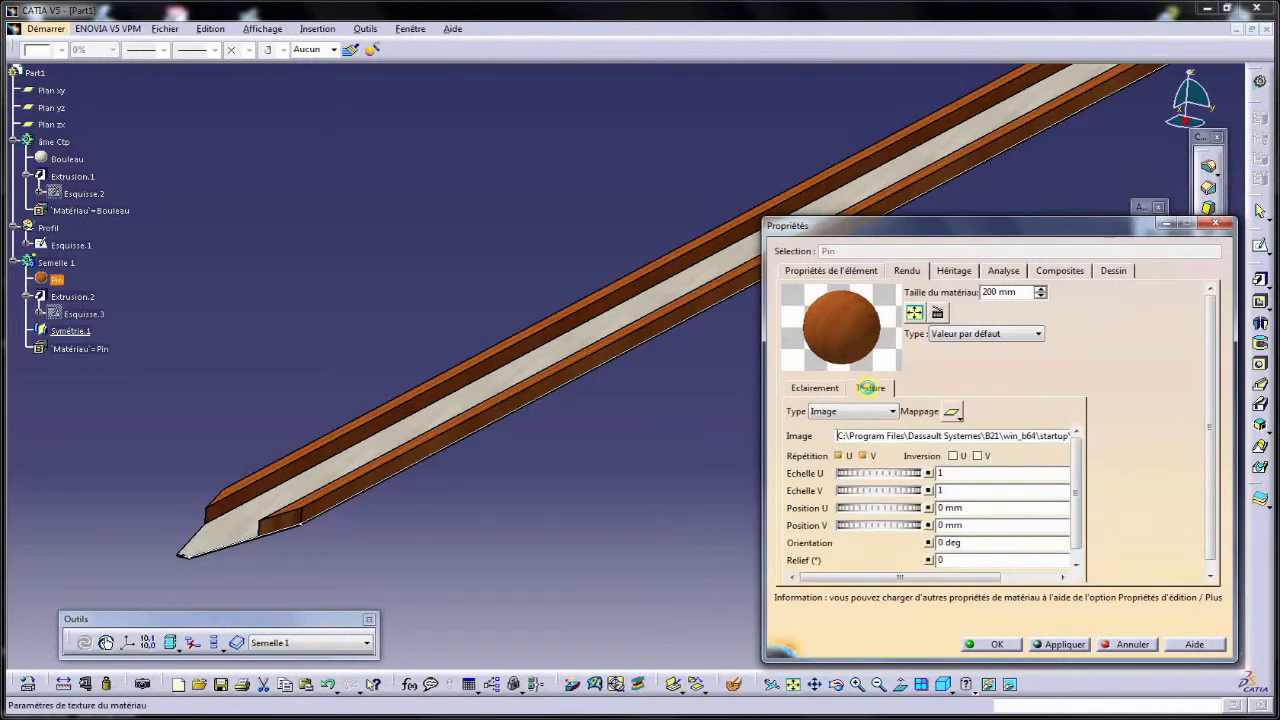
pyautogui.click(953, 413)
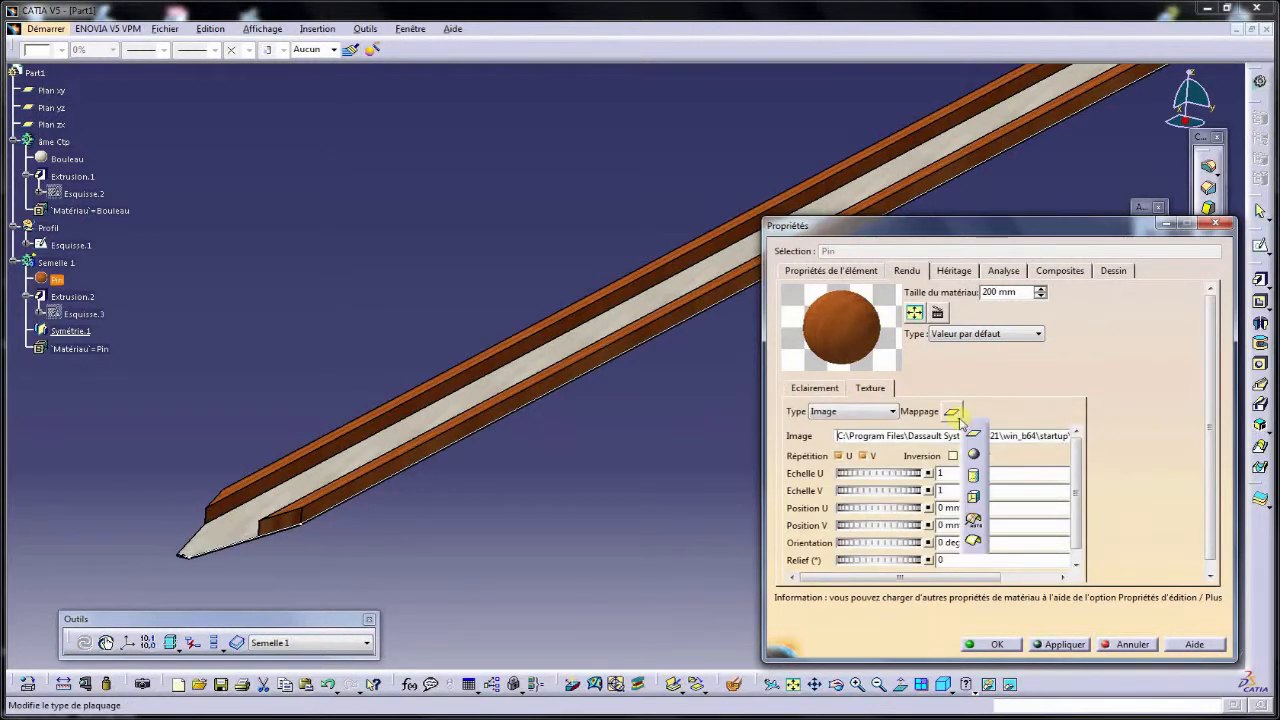
pyautogui.click(973, 498)
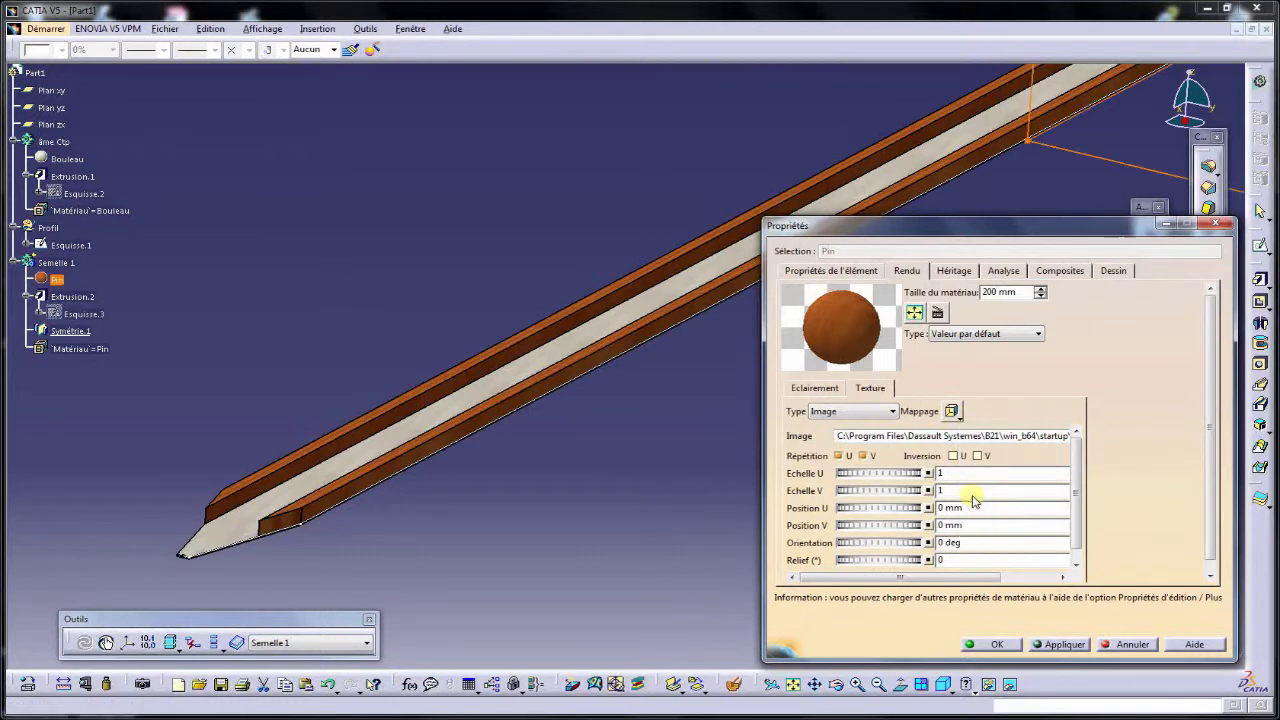
pyautogui.click(1064, 644)
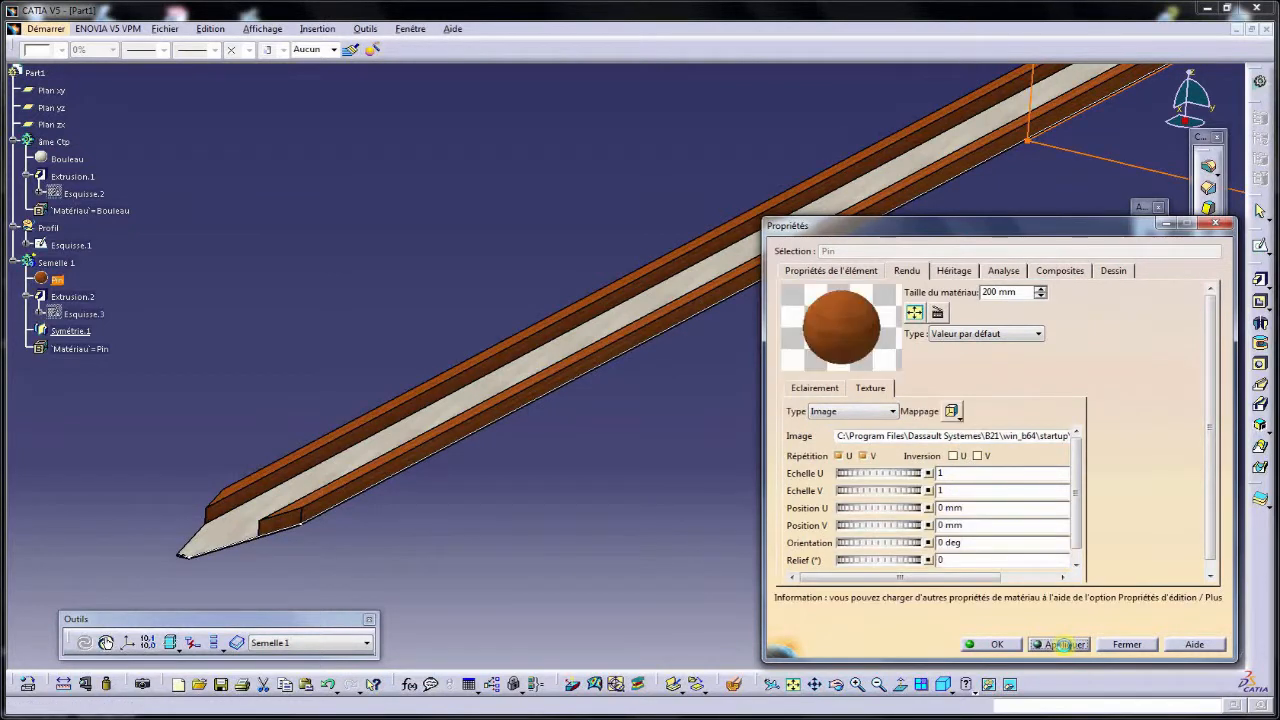
pyautogui.click(1004, 646)
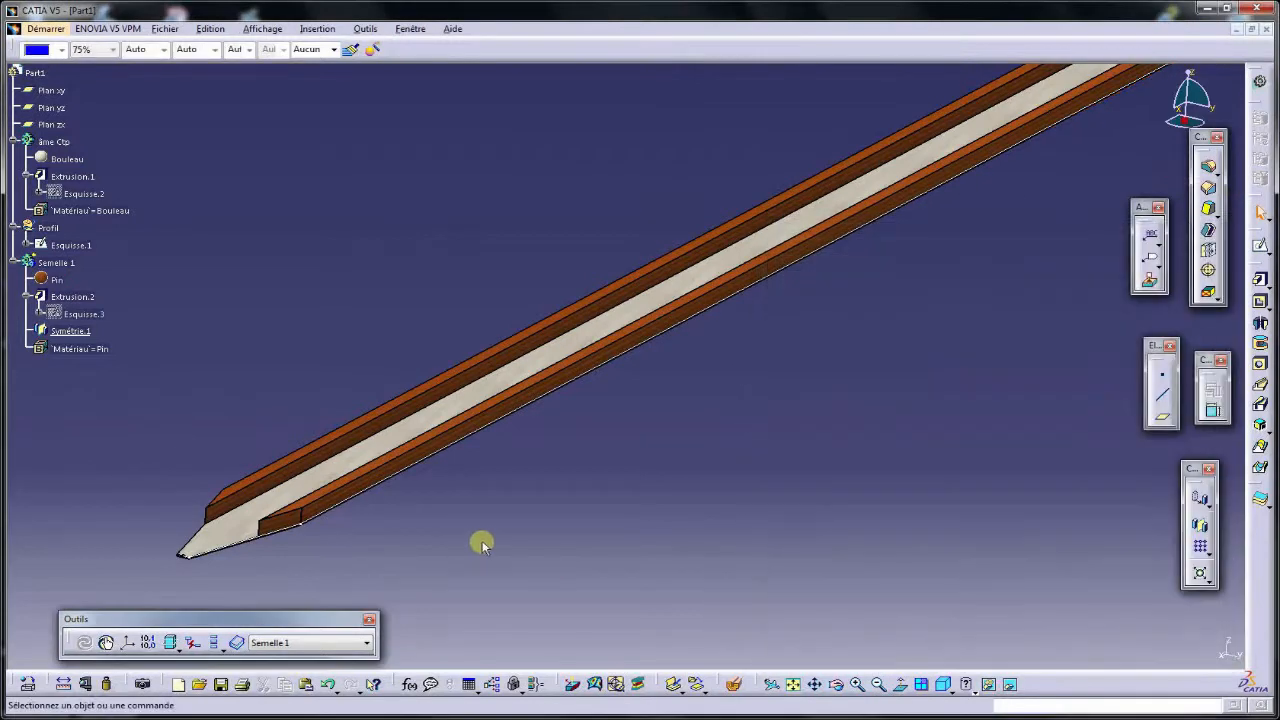
pyautogui.keyDown('ctrl'); pyautogui.moveTo(483, 543); pyautogui.dragTo(601, 326, button='middle'); pyautogui.keyUp('ctrl')
pyautogui.moveTo(630, 430); pyautogui.dragTo(634, 269, button='middle')
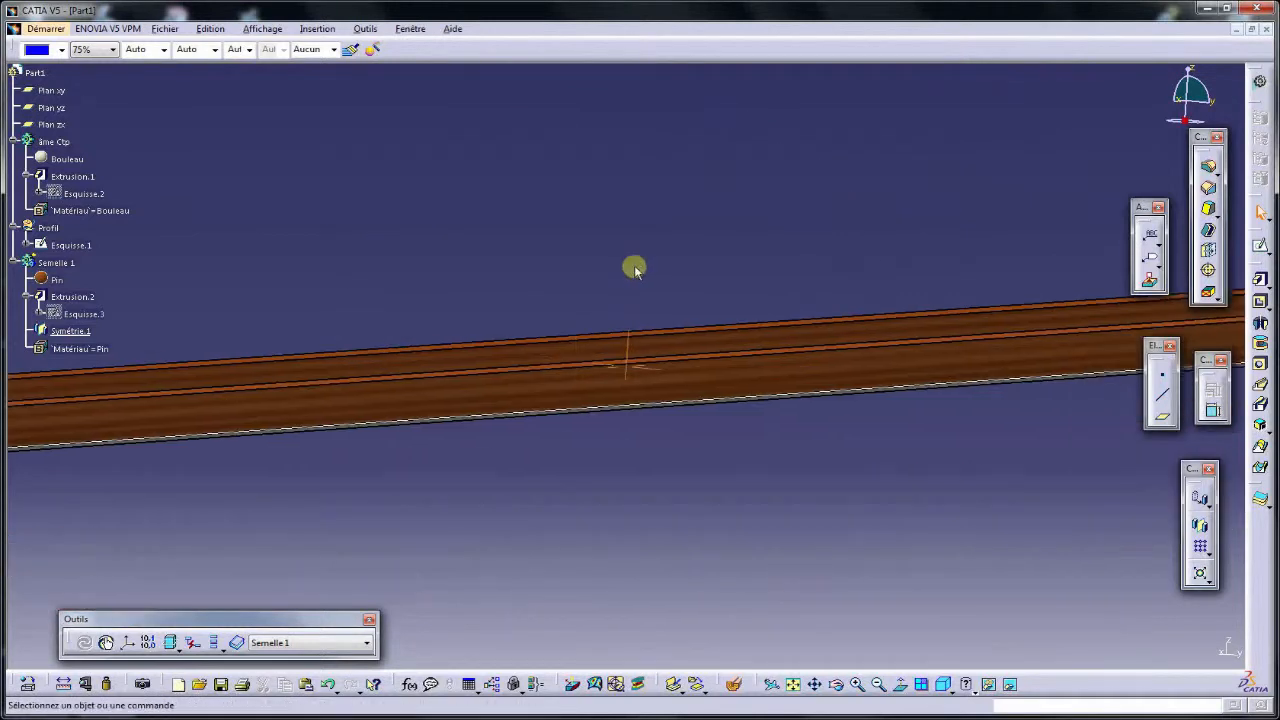
pyautogui.moveTo(588, 360); pyautogui.dragTo(655, 598, button='middle')
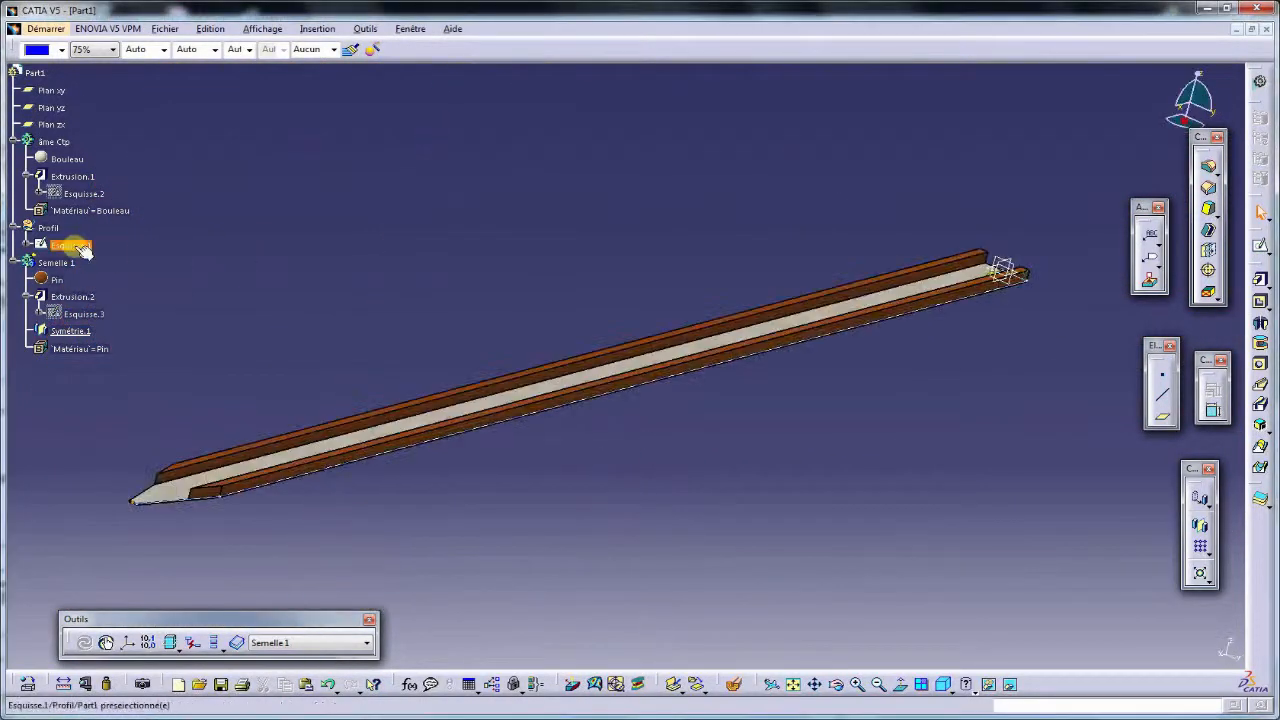
# Make the Profil set the work object and create a coordinate point at X 40 mm, Y 0 mm, Z 0 mm from the origin.
pyautogui.rightClick(50, 229)
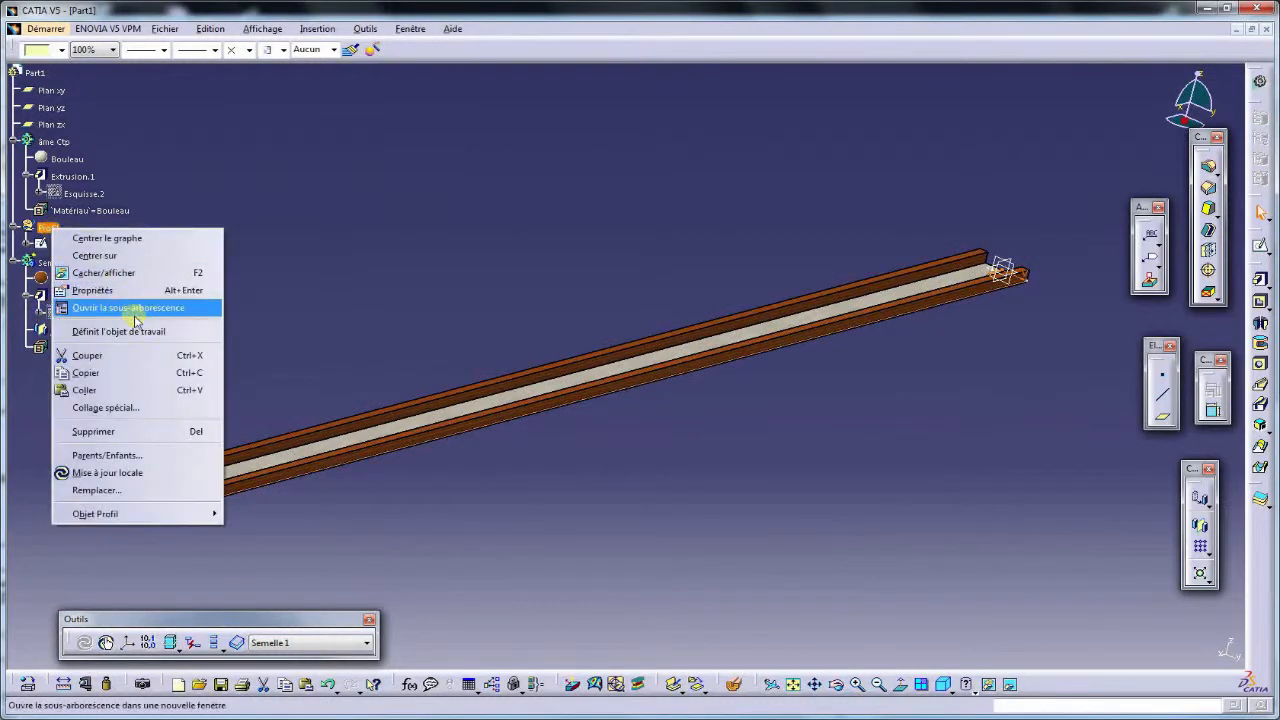
pyautogui.click(130, 331)
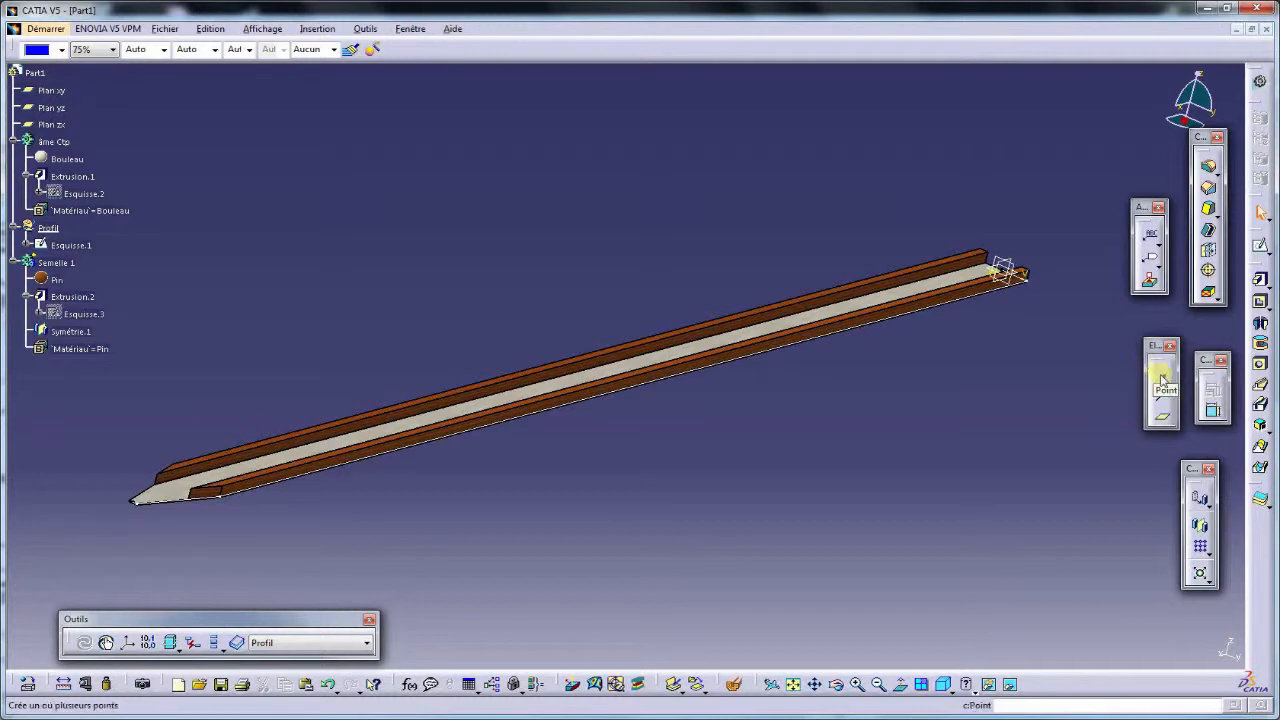
pyautogui.click(1163, 378)
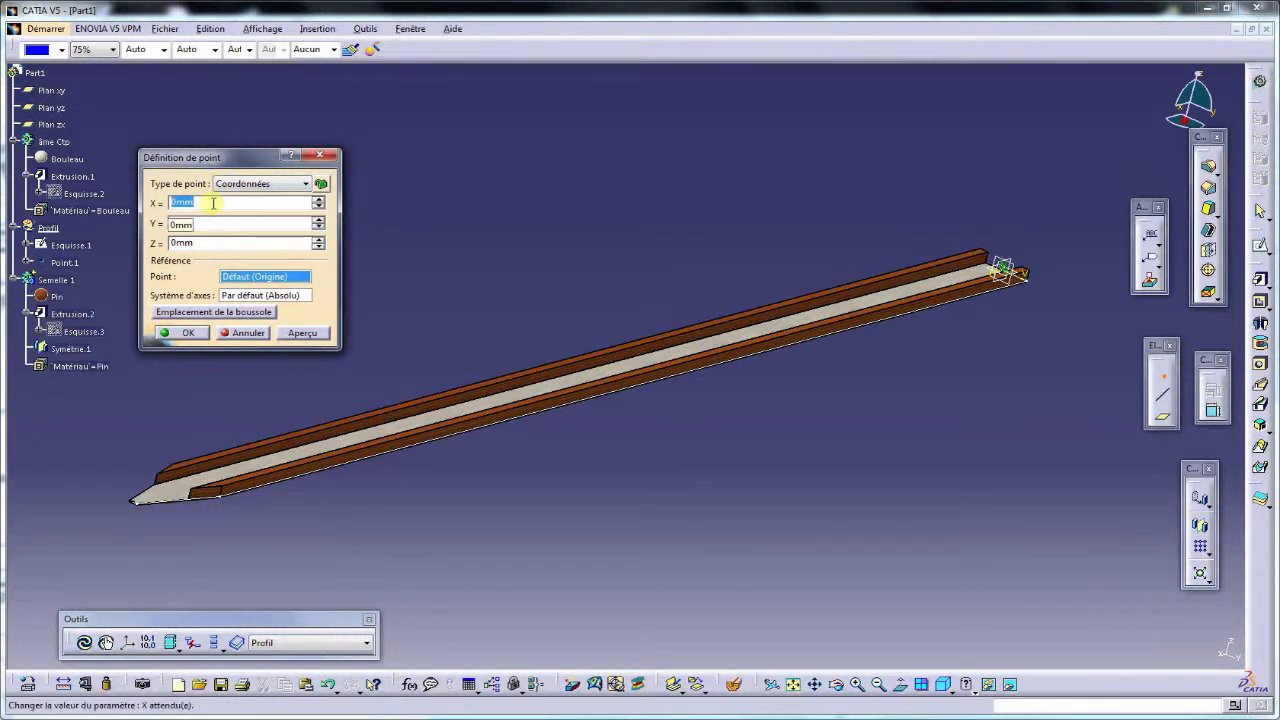
pyautogui.press('Return')
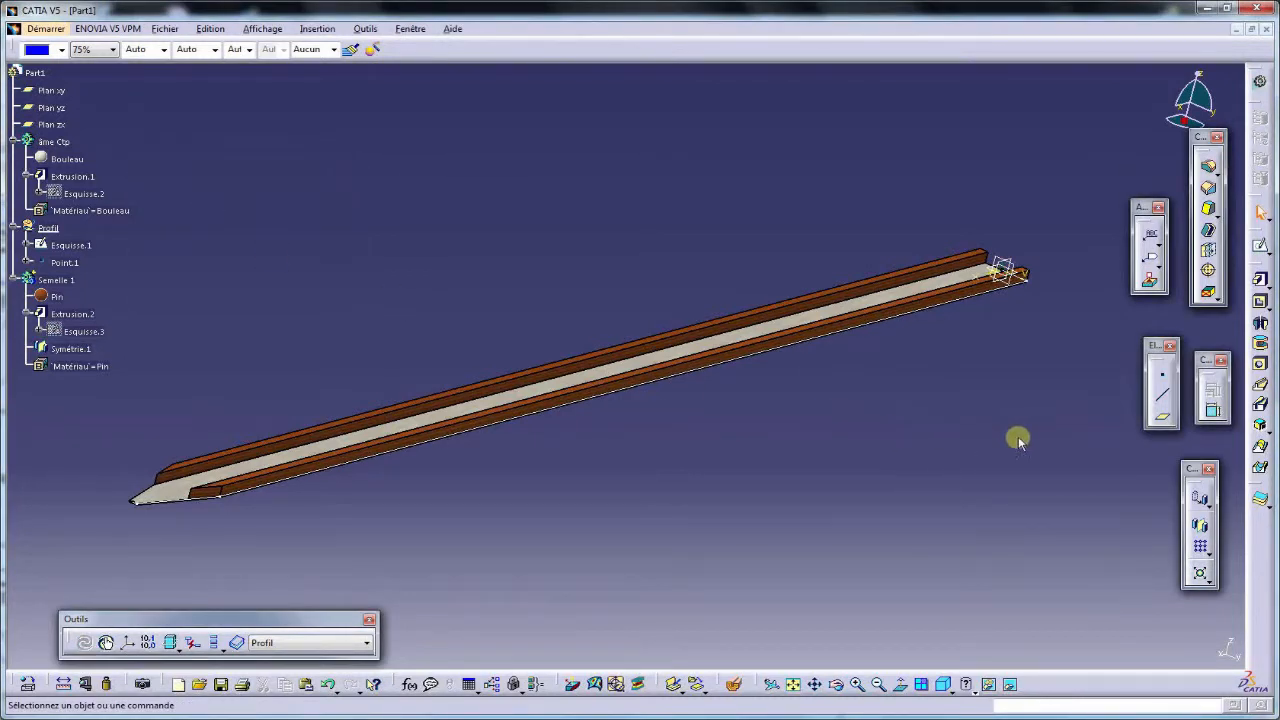
# Create a second coordinate point at X 406 mm, using the first point as its reference.
pyautogui.click(1163, 375)
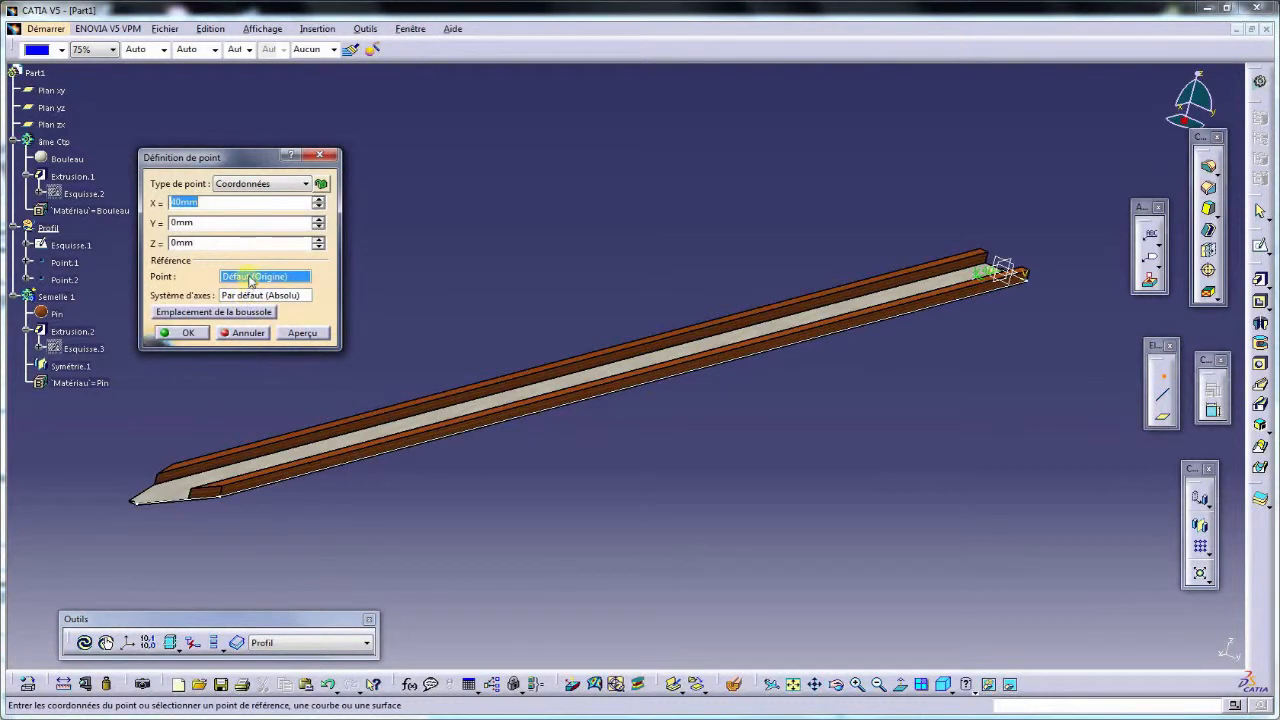
pyautogui.click(64, 262)
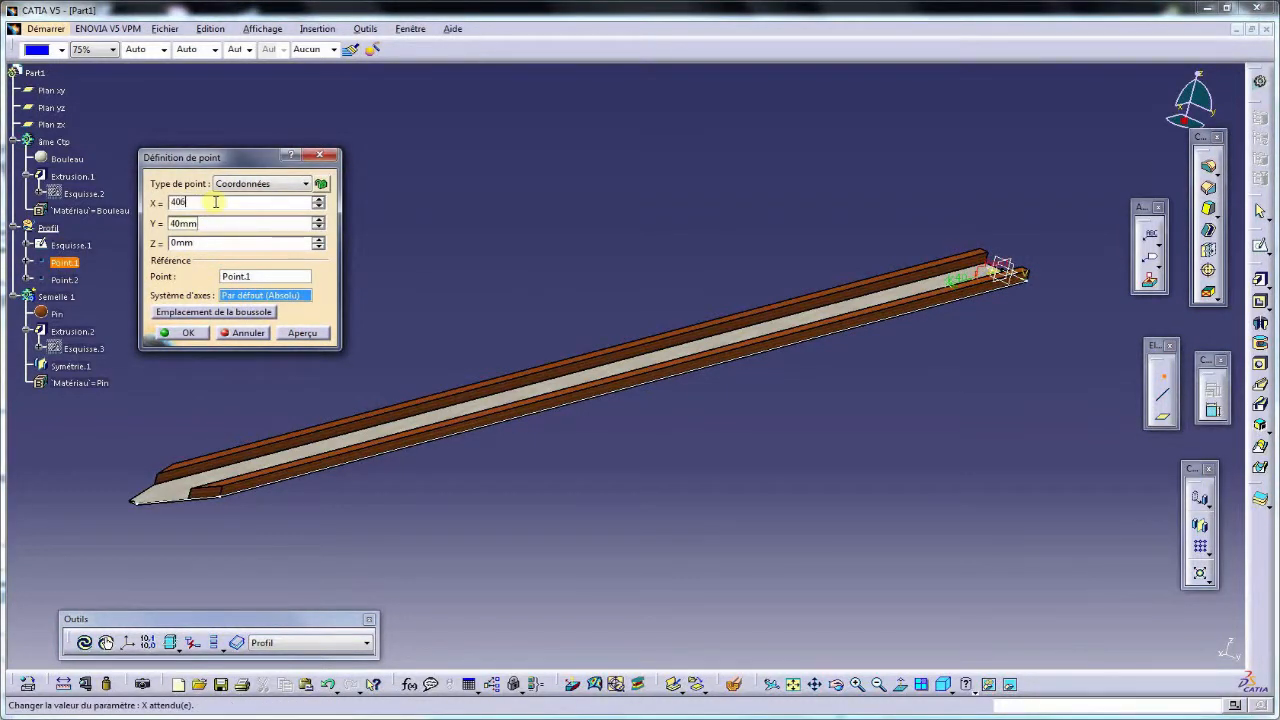
pyautogui.press('Return')
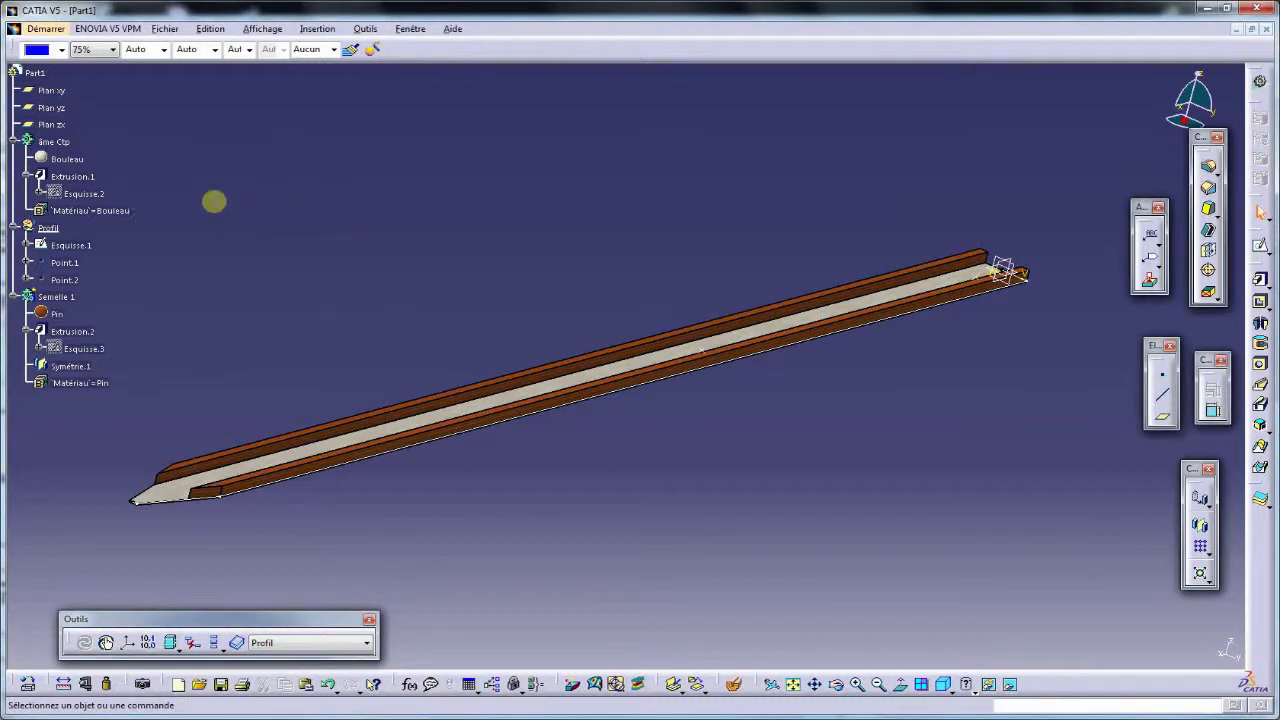
# Rename the first point in the Profil set as Centre charnière basse and copy that name.
pyautogui.moveTo(763, 414); pyautogui.dragTo(635, 424, button='middle')
pyautogui.click(65, 262)
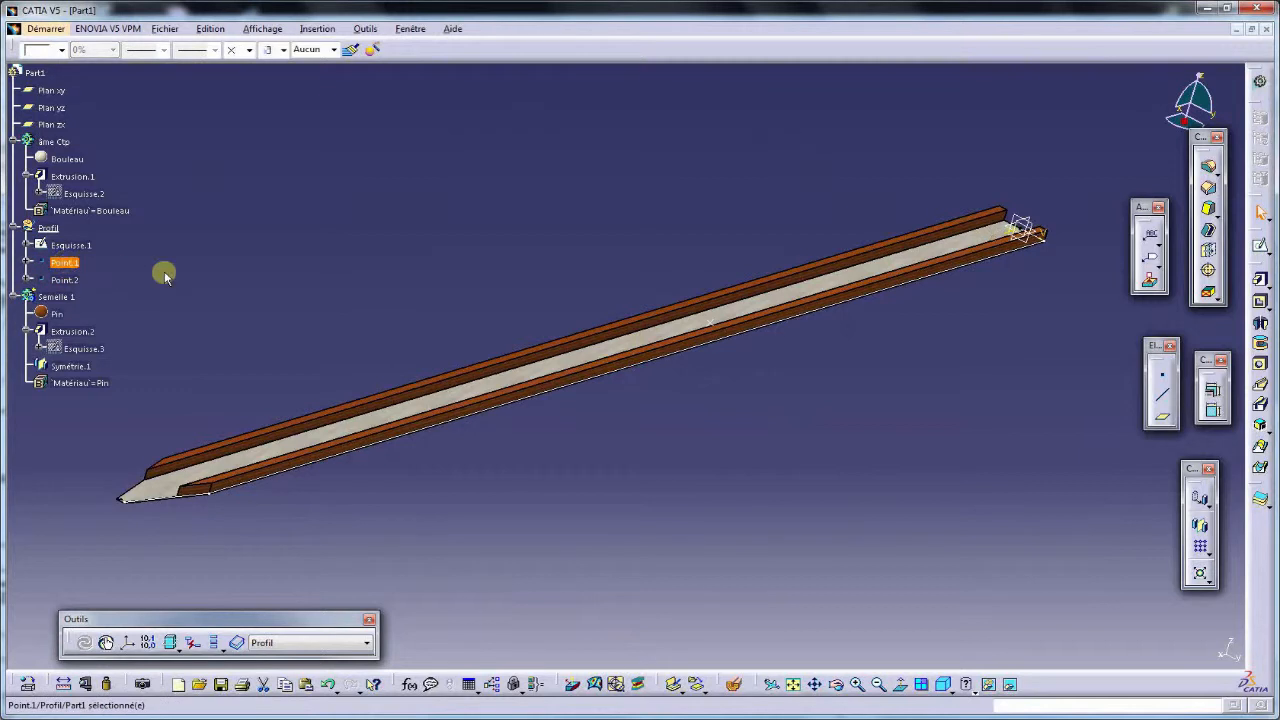
pyautogui.hotkey('alt', 'Return')
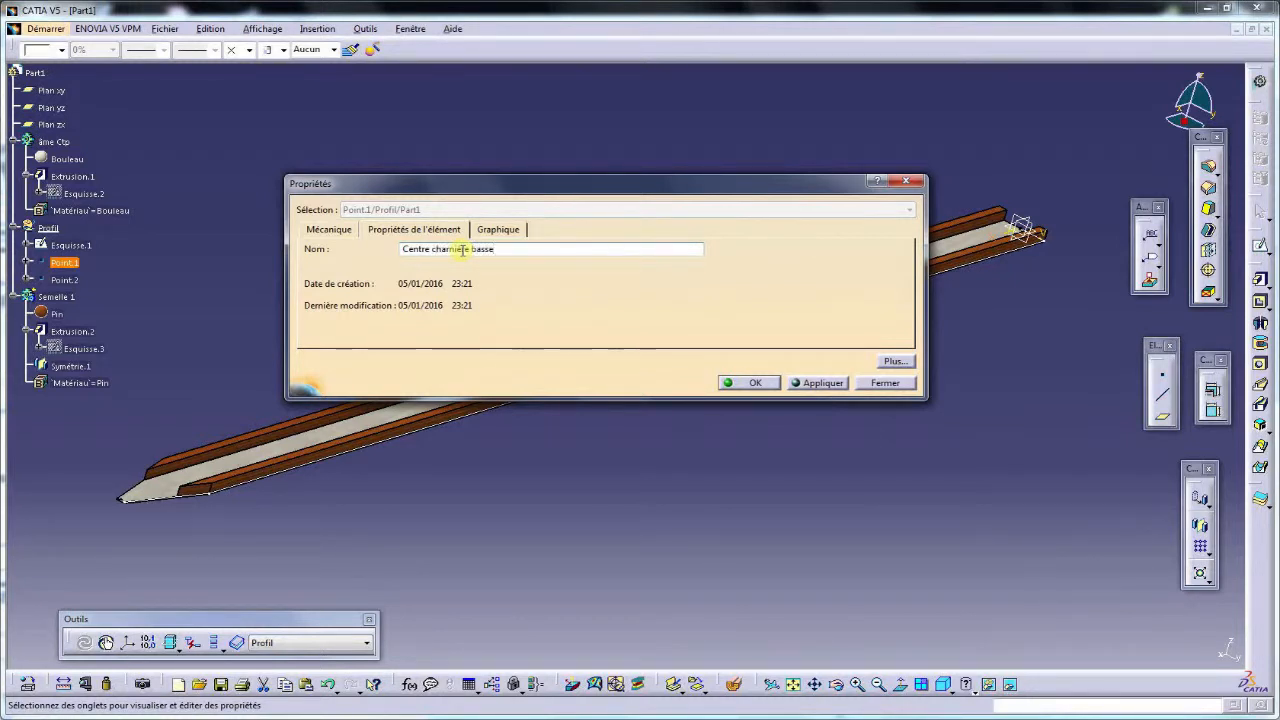
pyautogui.moveTo(497, 250); pyautogui.dragTo(355, 248)
pyautogui.hotkey('ctrl', 'c')
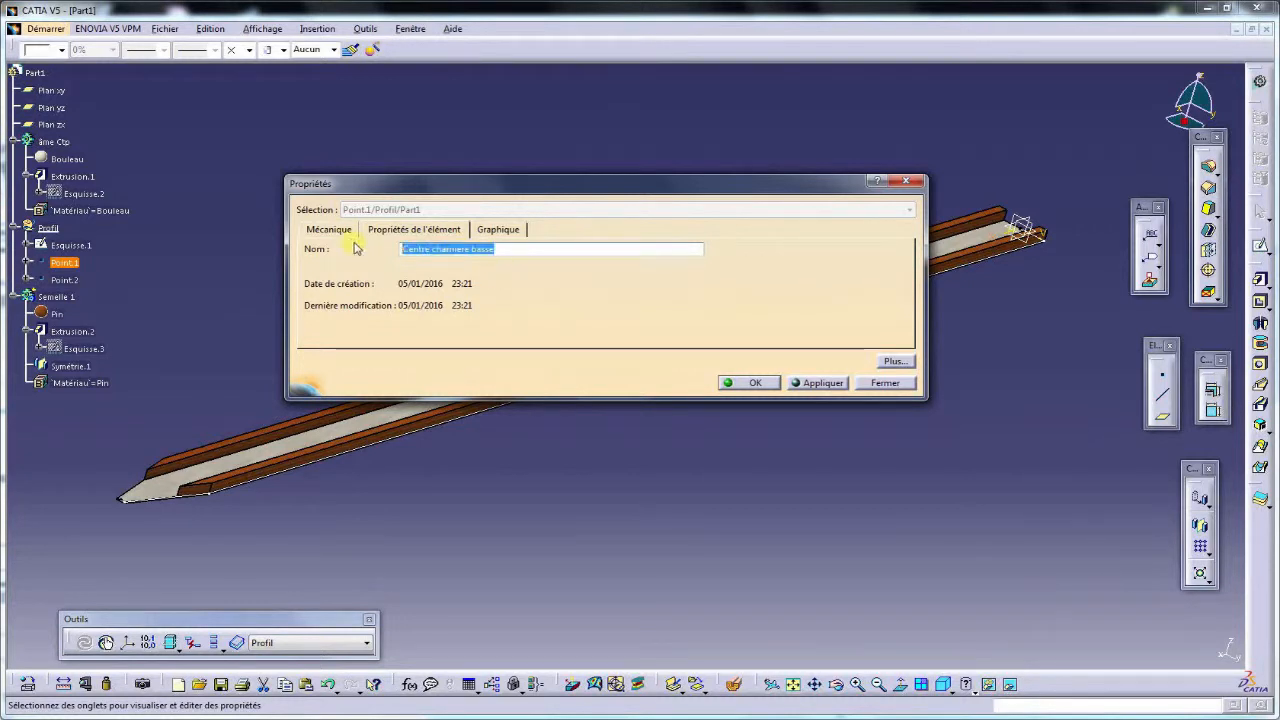
pyautogui.click(748, 382)
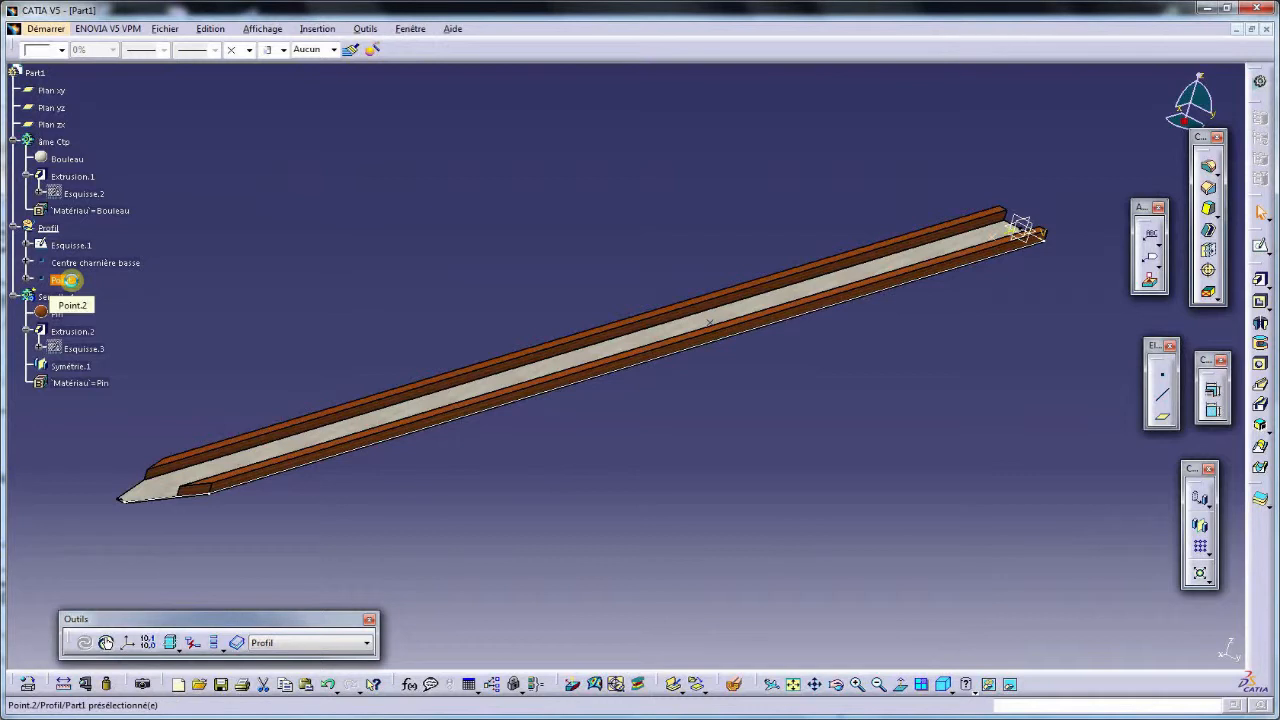
# Rename the second point in the Profil set as Centre charnière haute, reusing the copied name.
pyautogui.click(70, 281)
pyautogui.hotkey('alt', 'Return')
pyautogui.hotkey('ctrl', 'v')
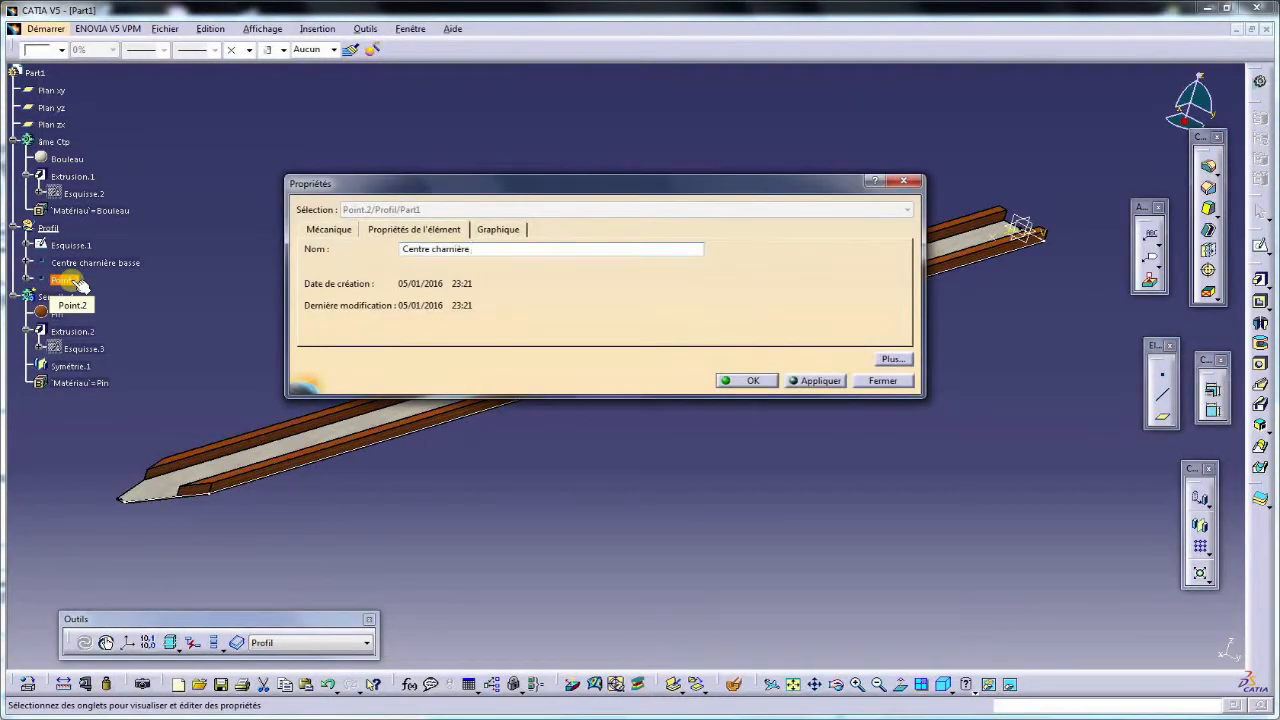
pyautogui.press('Return')
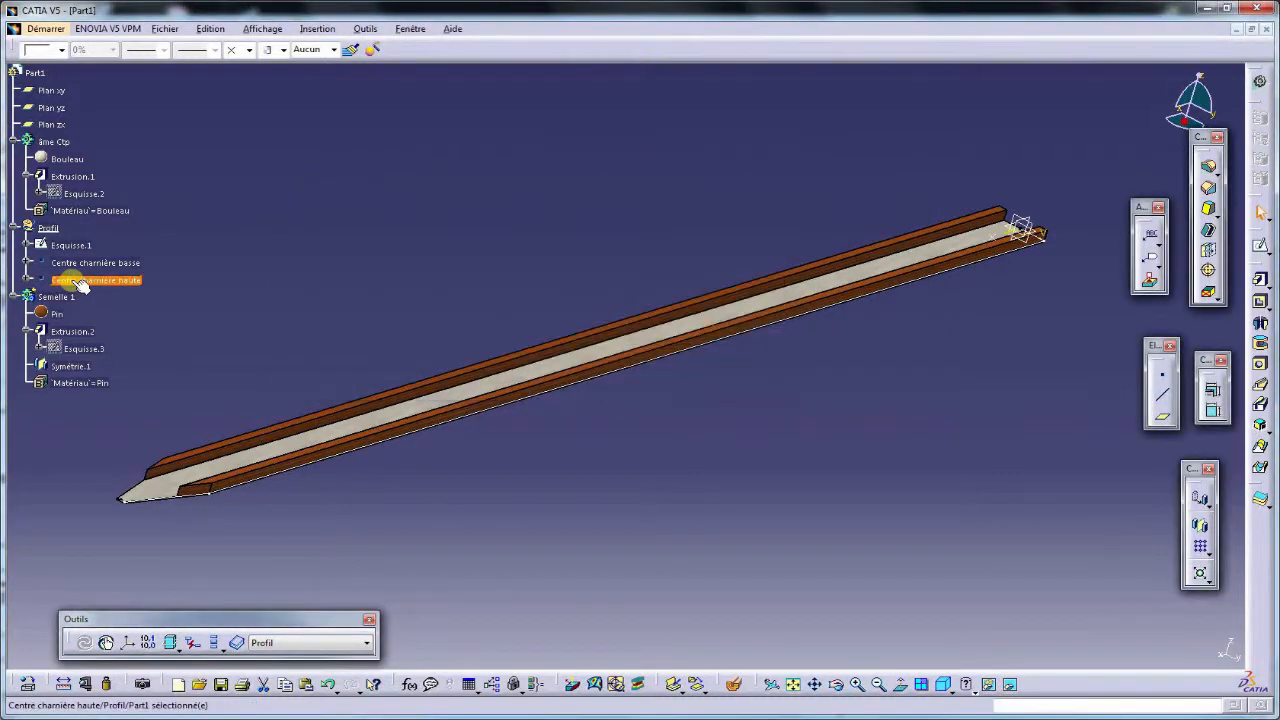
pyautogui.click(486, 326)
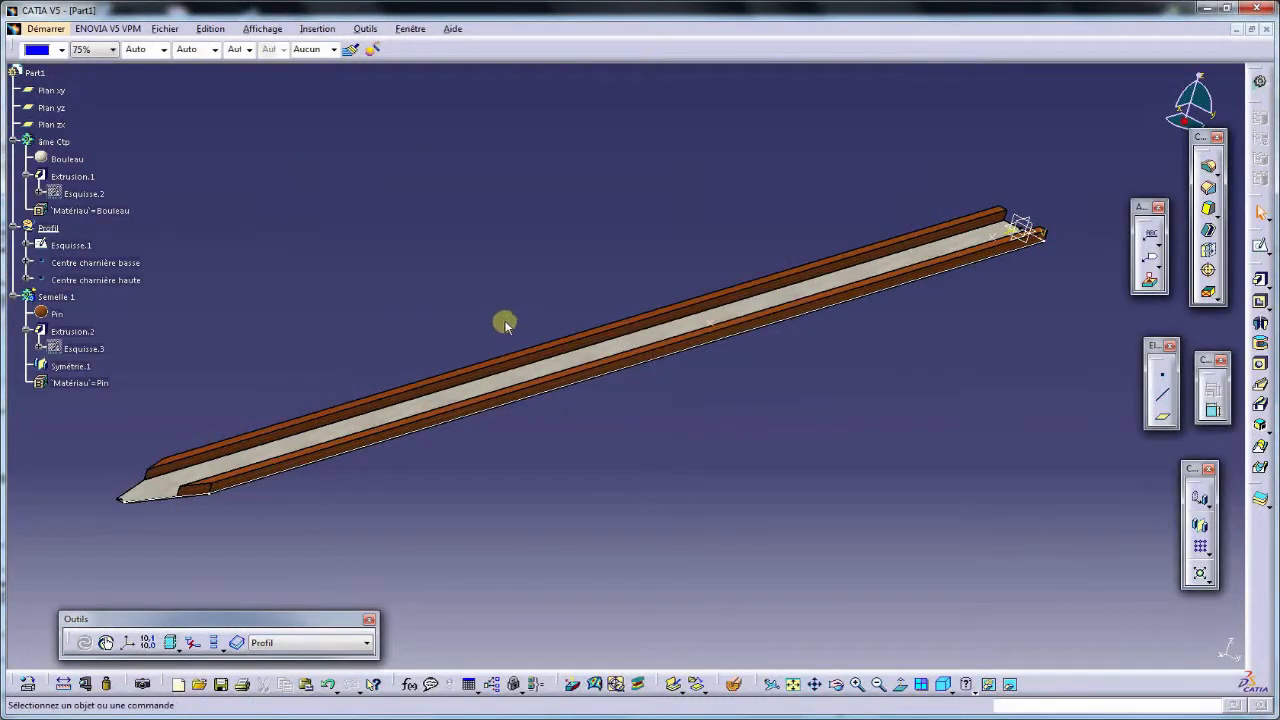
# Make the âme Ctp body the work object and insert a new body into the part.
pyautogui.rightClick(78, 175)
pyautogui.click(125, 248)
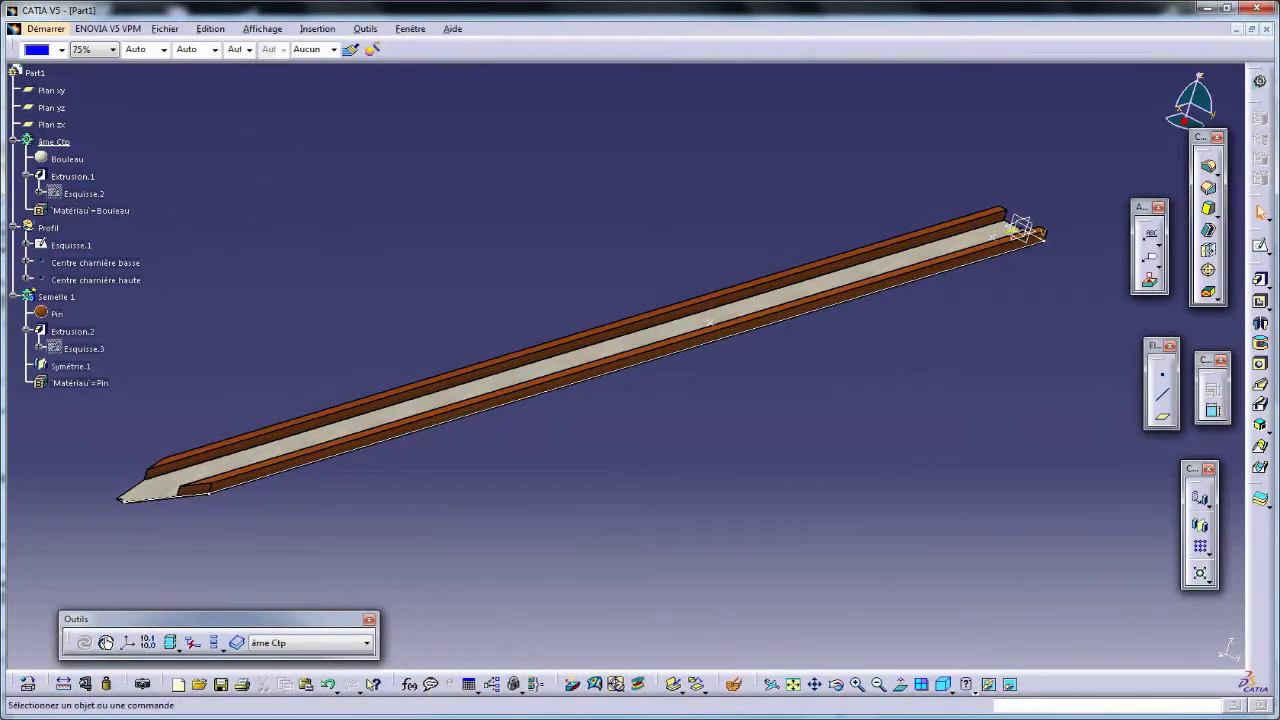
pyautogui.moveTo(334, 719)
pyautogui.click(318, 29)
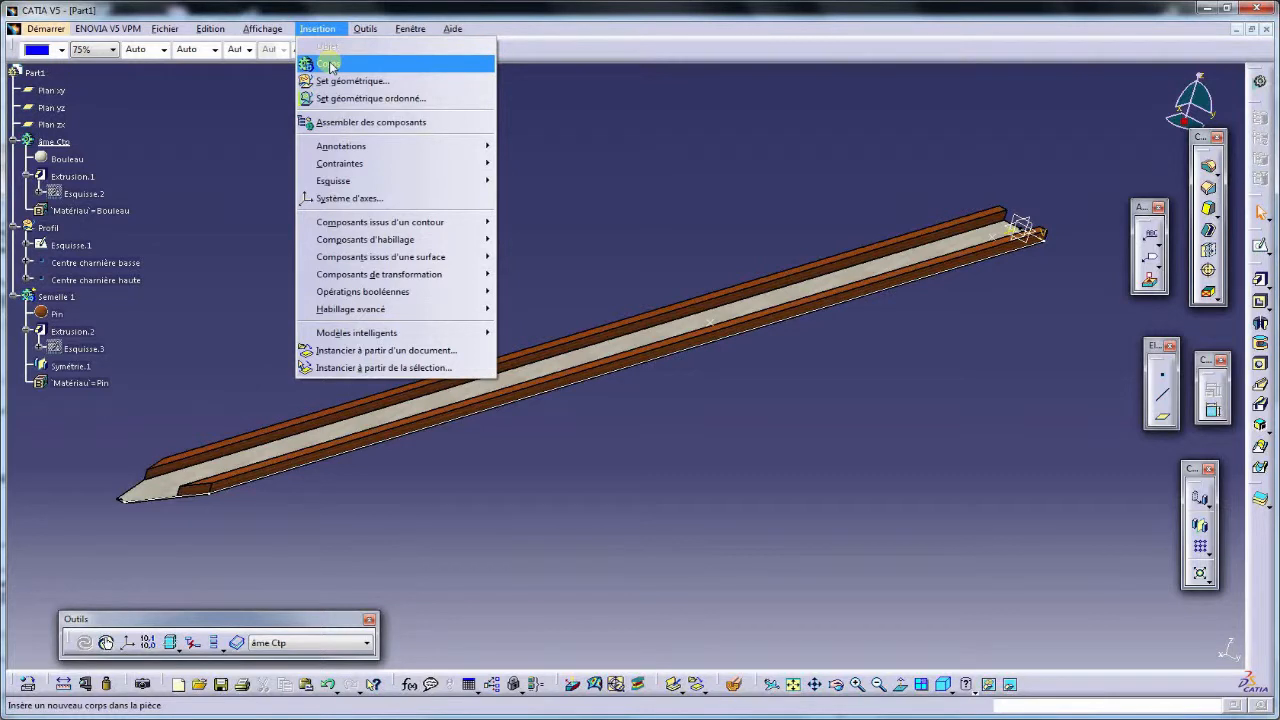
pyautogui.click(330, 64)
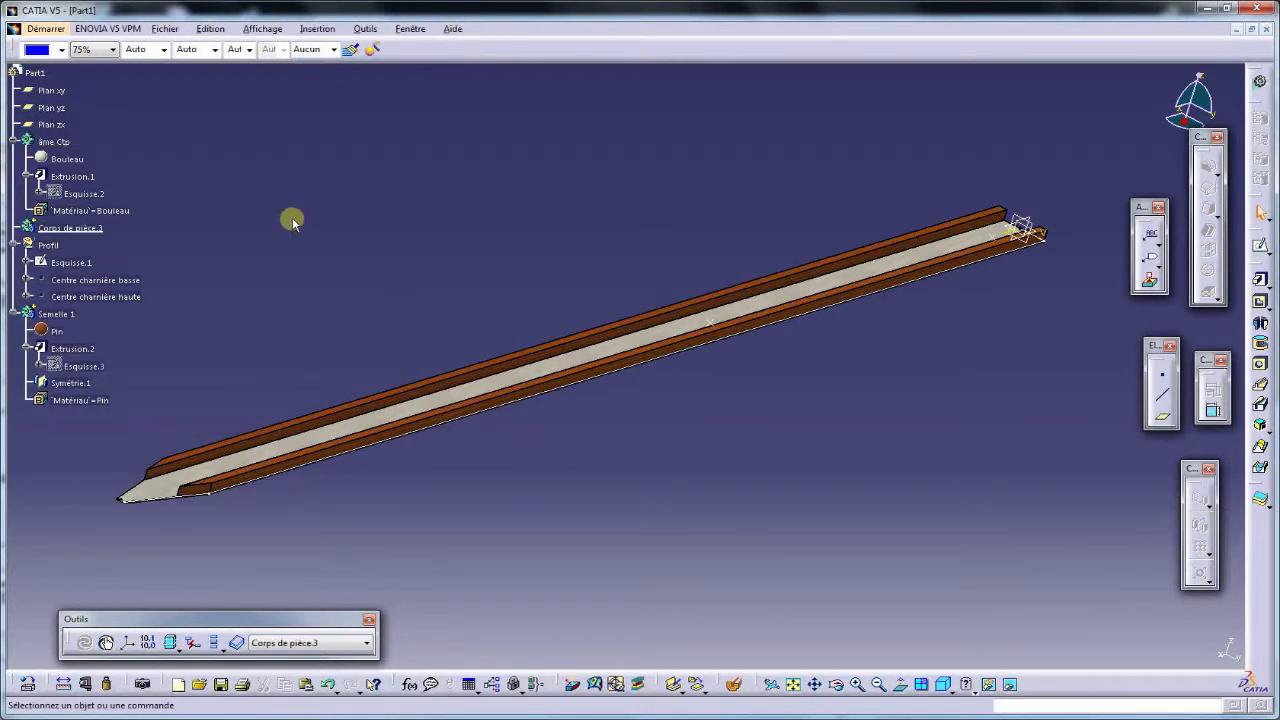
# Rename the newly inserted body as Perçages.
pyautogui.click(60, 227)
pyautogui.hotkey('alt', 'Return')
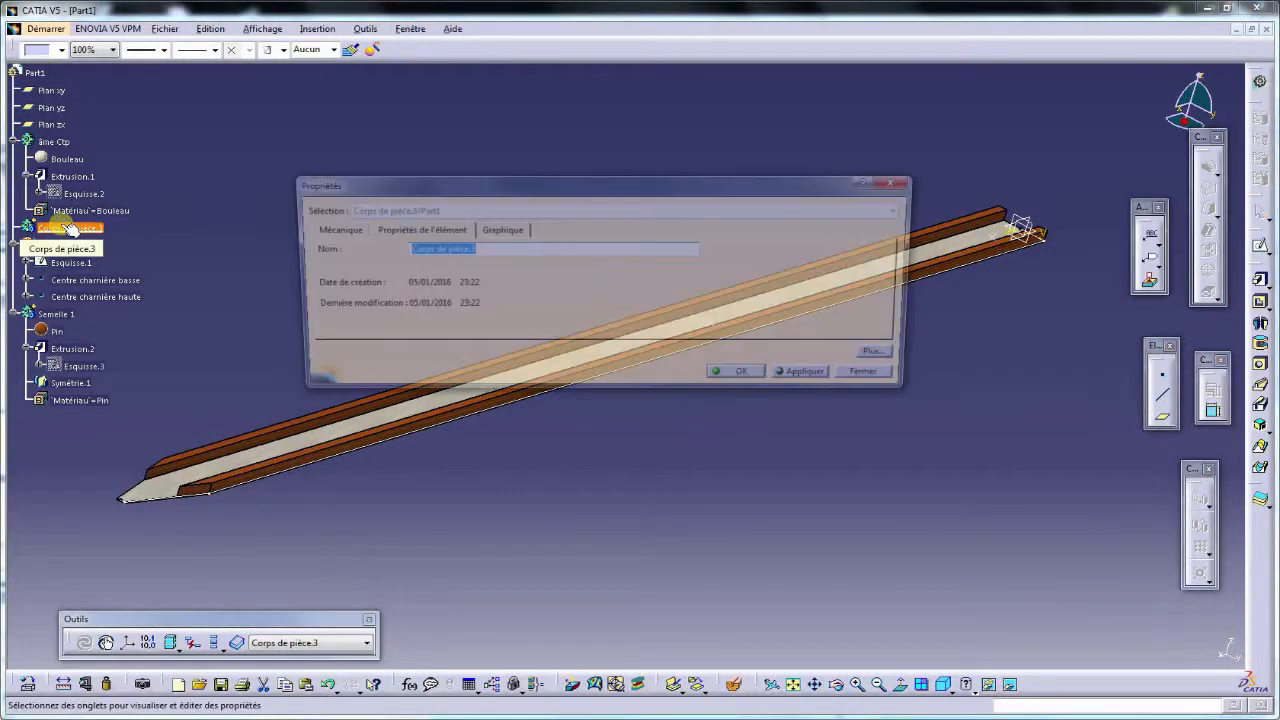
pyautogui.write('Perçages')
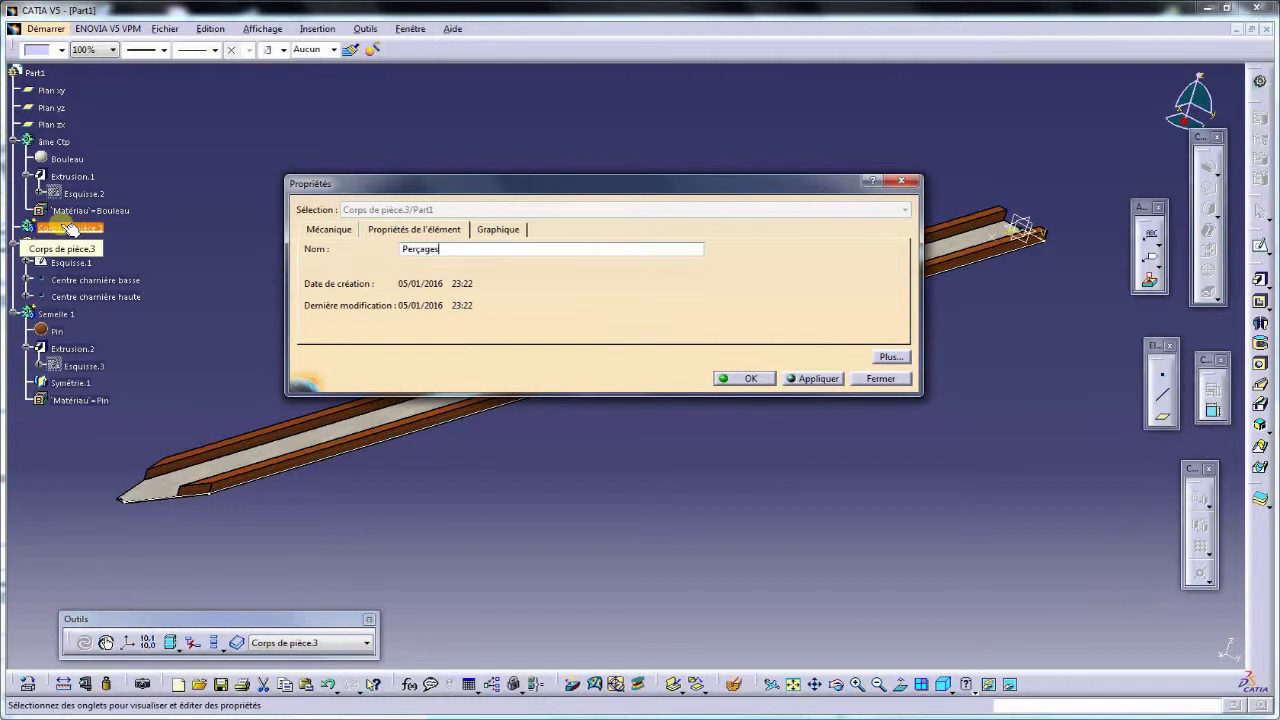
pyautogui.press('Return')
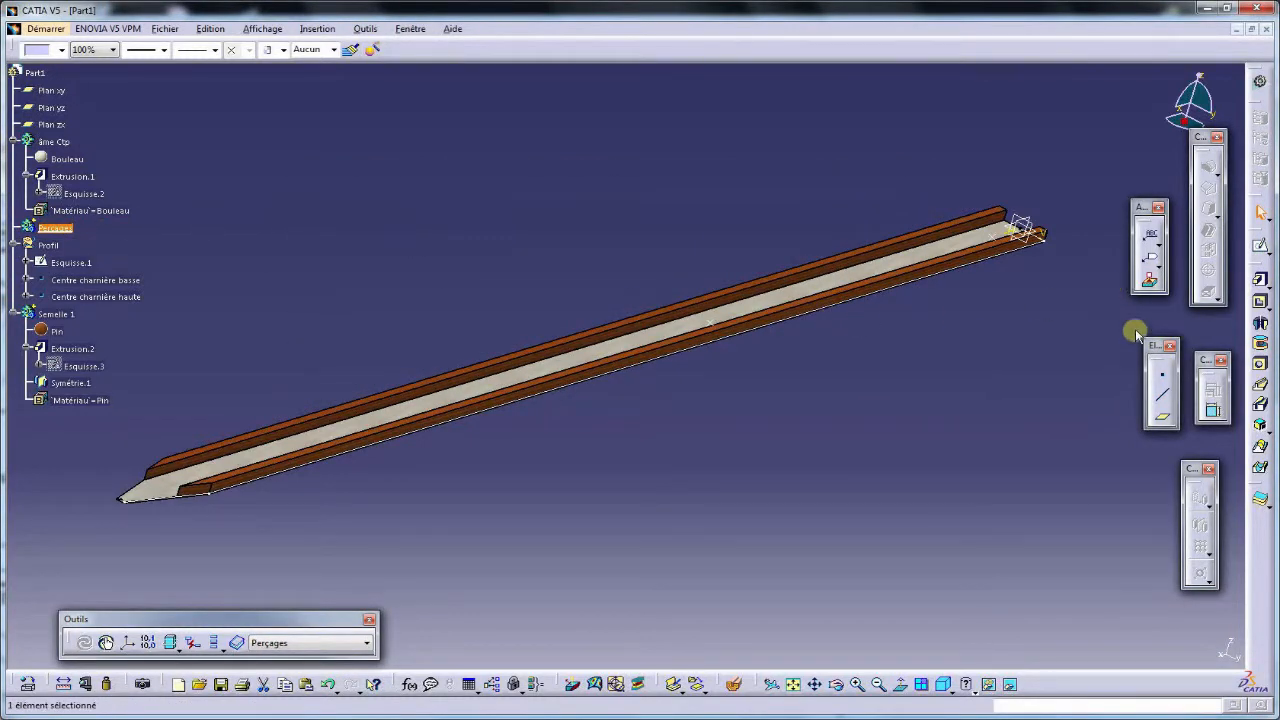
# Start a sketch on the xy plane in the Perçages body and project the two hinge centre points into it.
pyautogui.click(1261, 248)
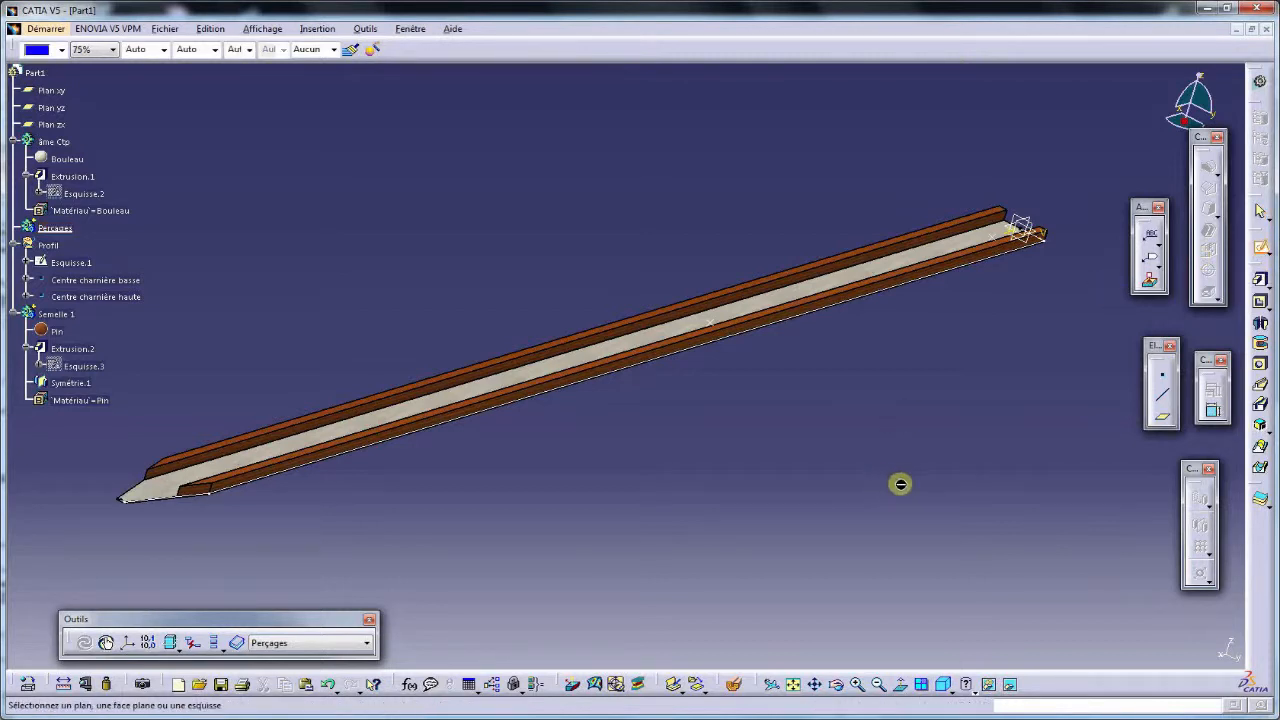
pyautogui.click(1020, 228)
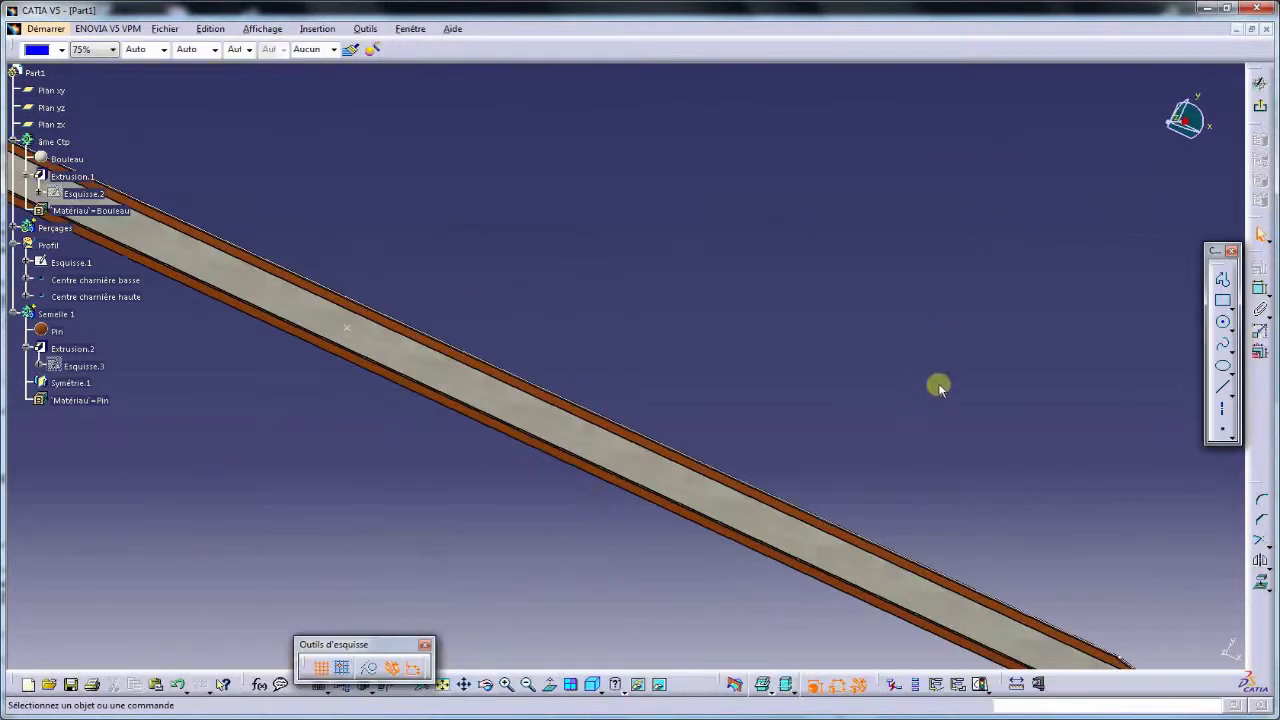
pyautogui.moveTo(609, 508); pyautogui.dragTo(873, 456, button='middle')
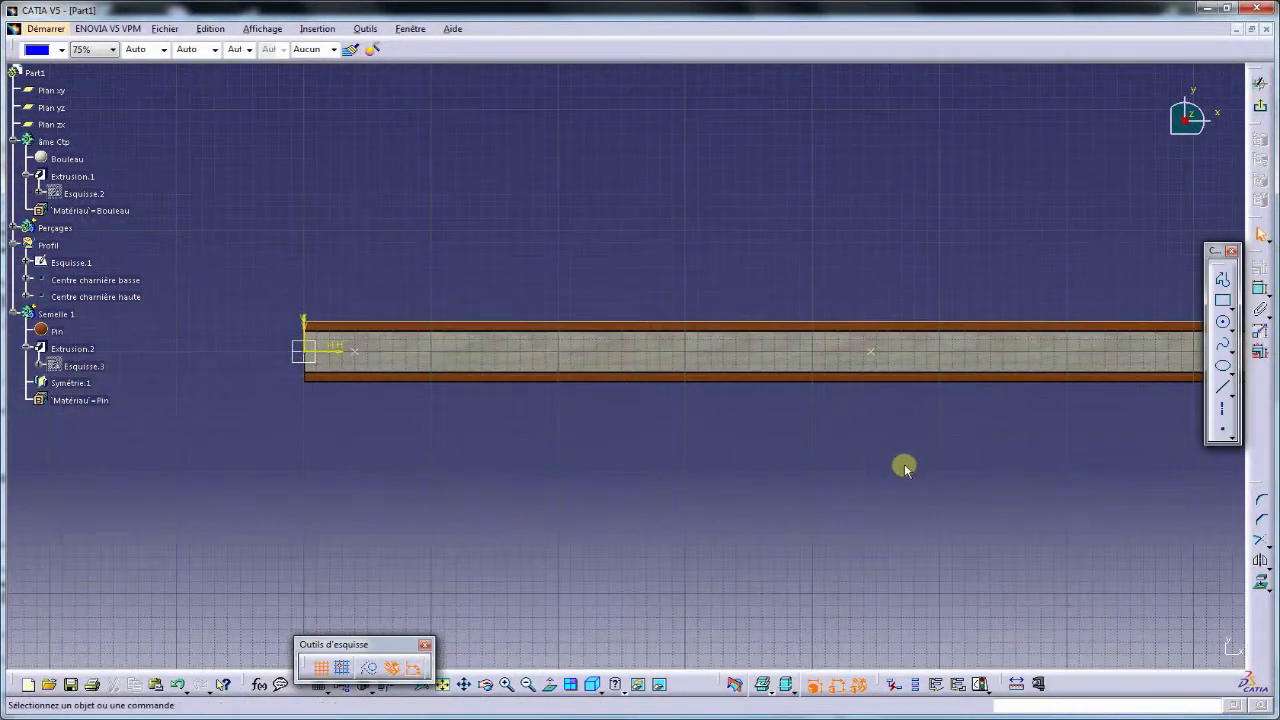
pyautogui.click(1263, 588)
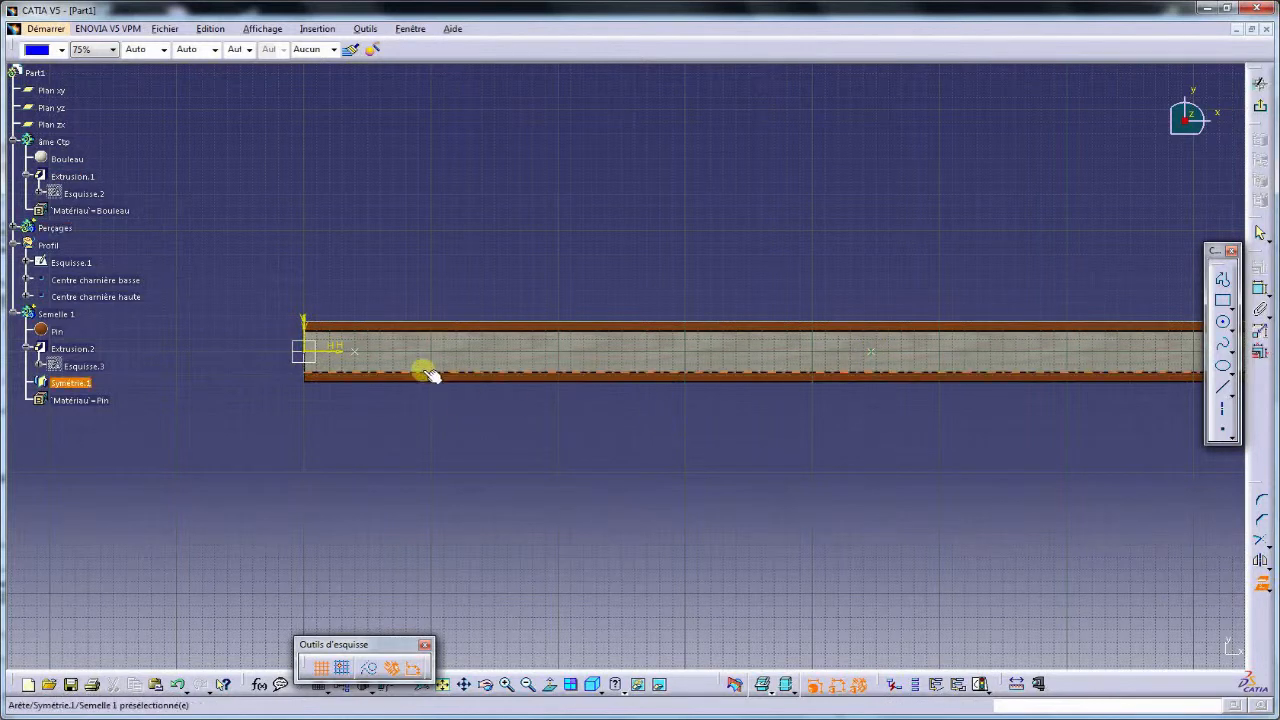
pyautogui.click(358, 354)
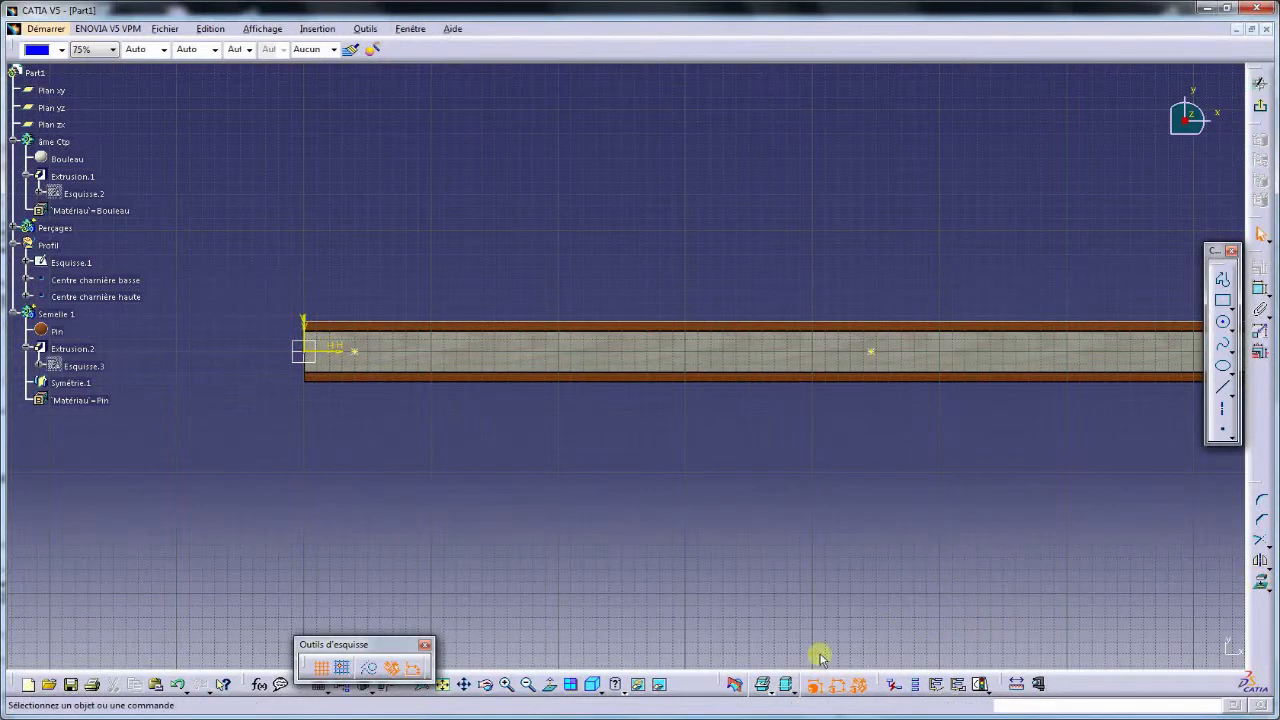
# Display the background 3D elements at low intensity in the sketch and select both projected hinge points.
pyautogui.click(767, 692)
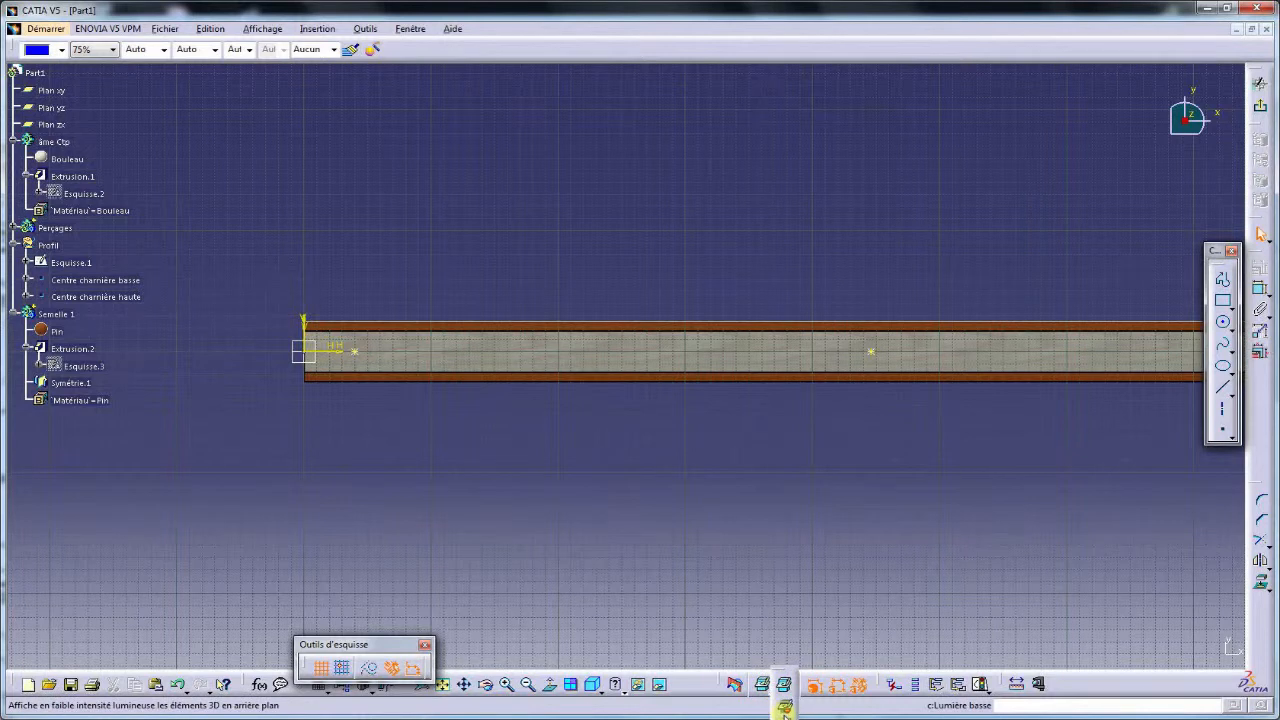
pyautogui.click(785, 708)
pyautogui.moveTo(580, 491); pyautogui.dragTo(618, 471, button='middle')
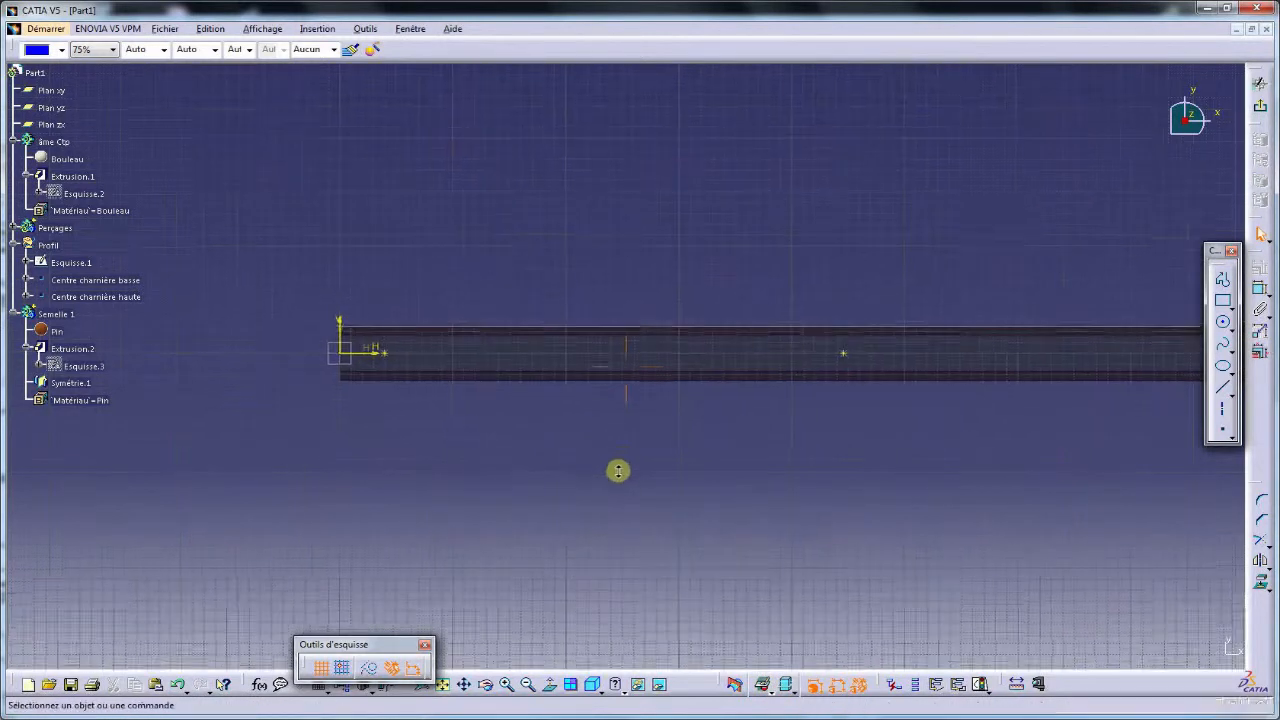
pyautogui.moveTo(960, 491); pyautogui.dragTo(369, 259)
pyautogui.click(470, 557)
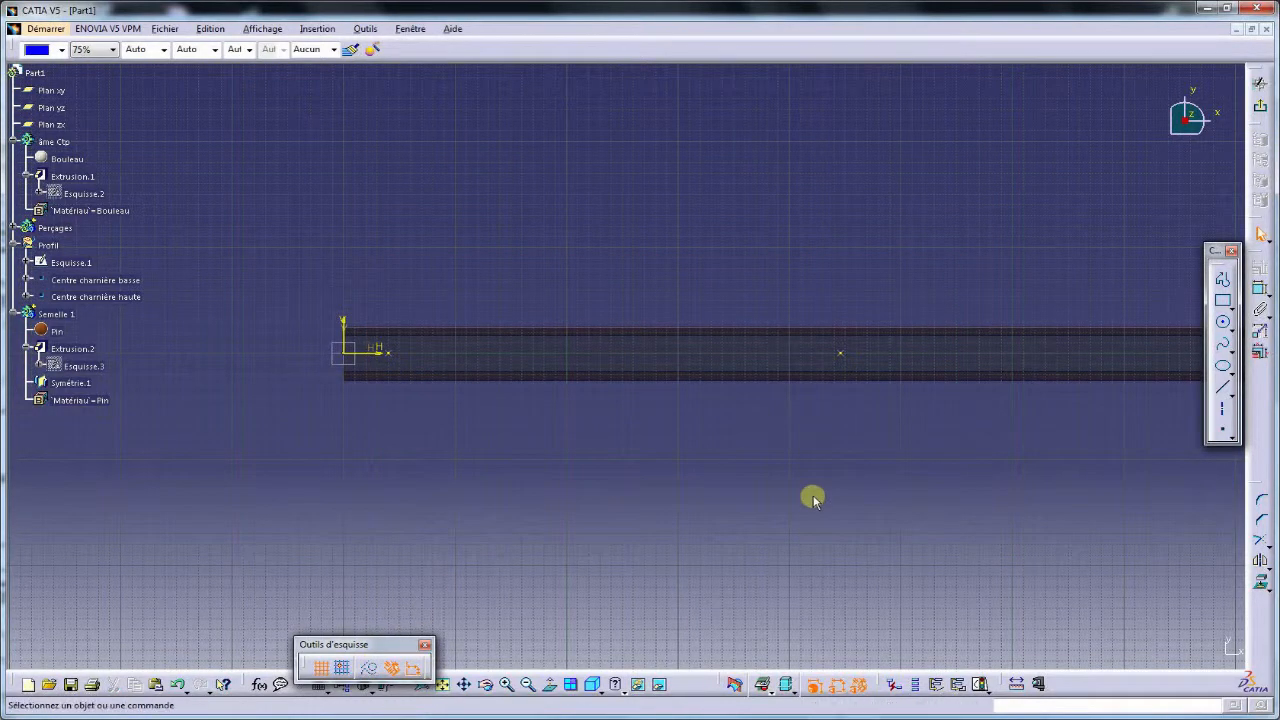
# Draw a circle centred on the upper hinge point, Centre charnière haute, and constrain its diameter to 6 mm.
pyautogui.click(1224, 325)
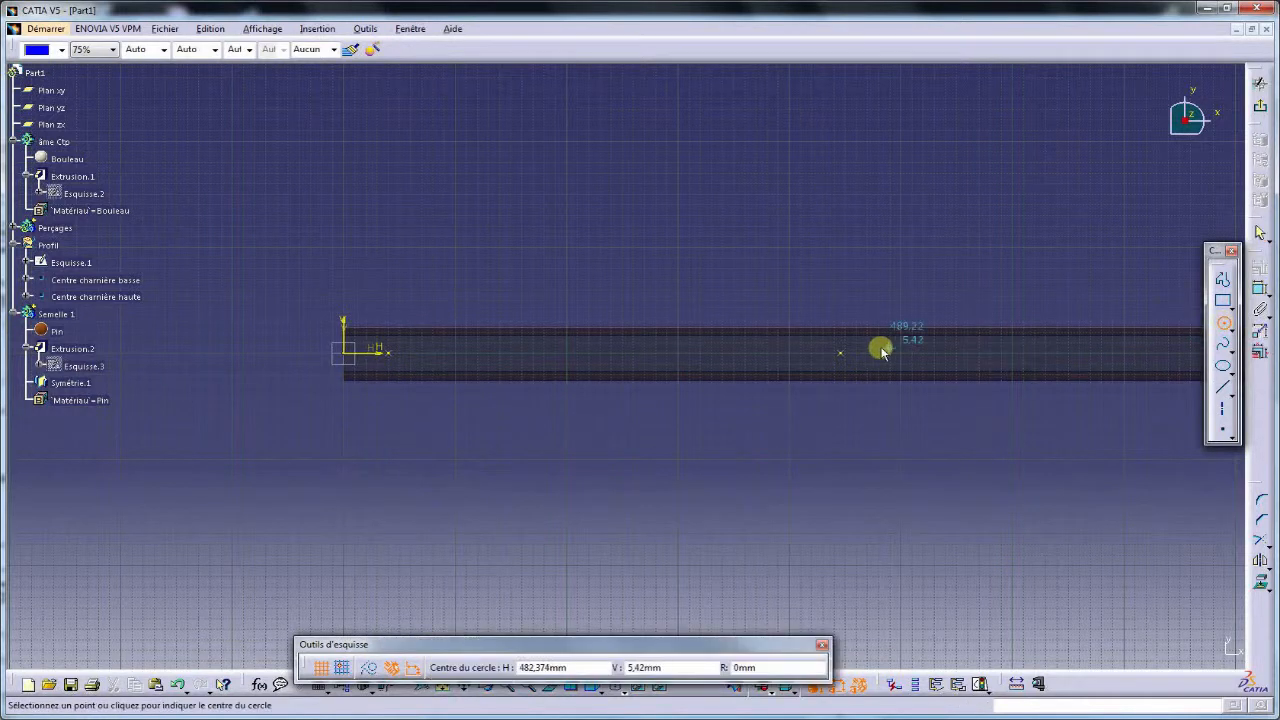
pyautogui.click(841, 353)
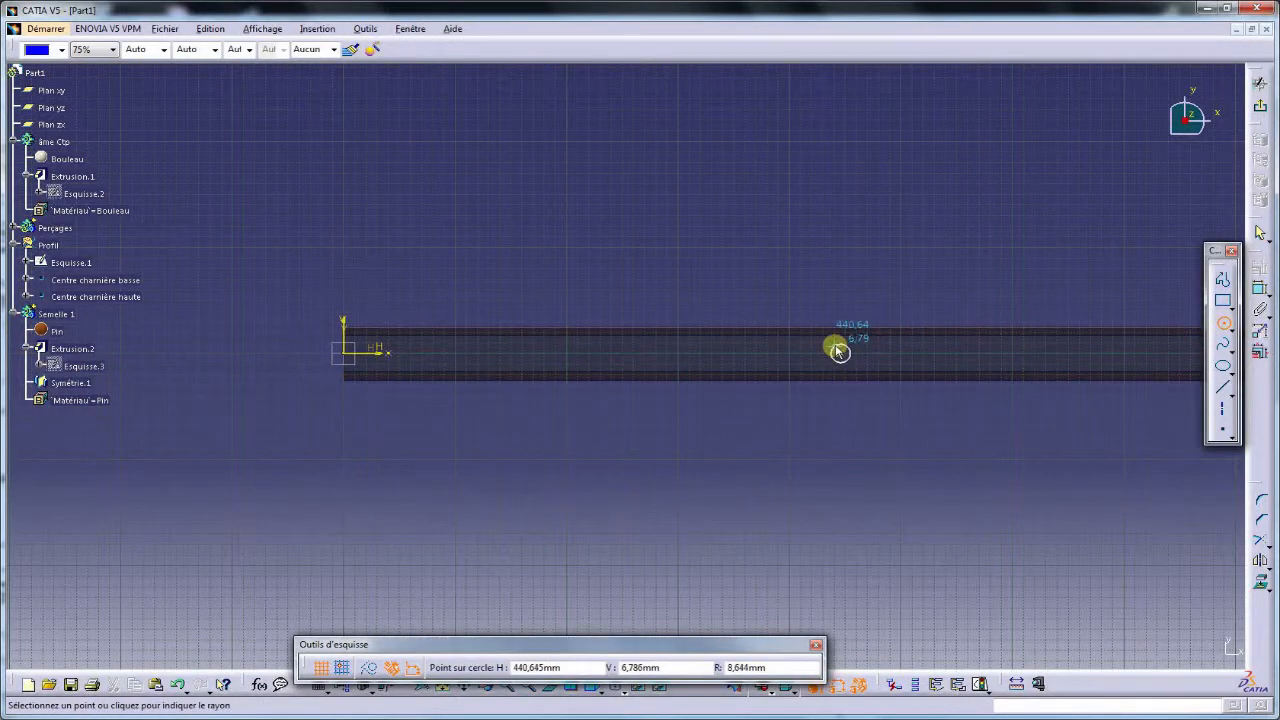
pyautogui.click(839, 351)
pyautogui.click(1262, 293)
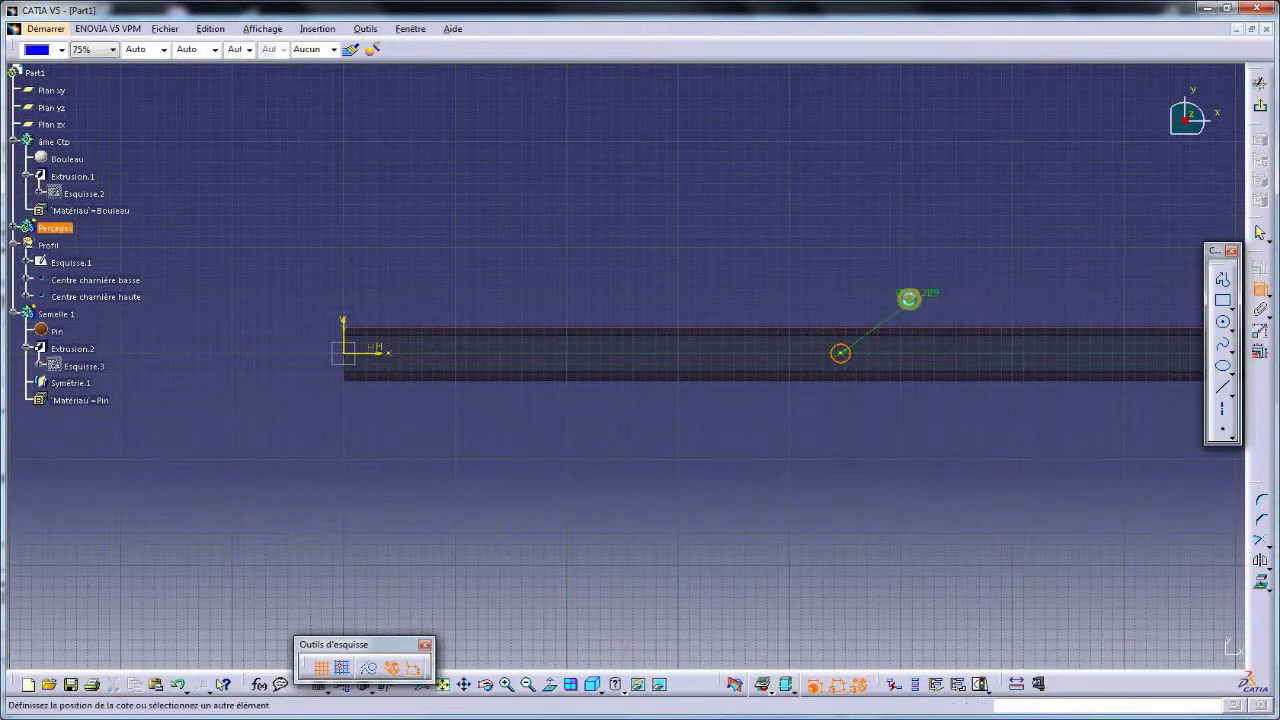
pyautogui.click(840, 353)
pyautogui.doubleClick(875, 311)
pyautogui.write('6mm')
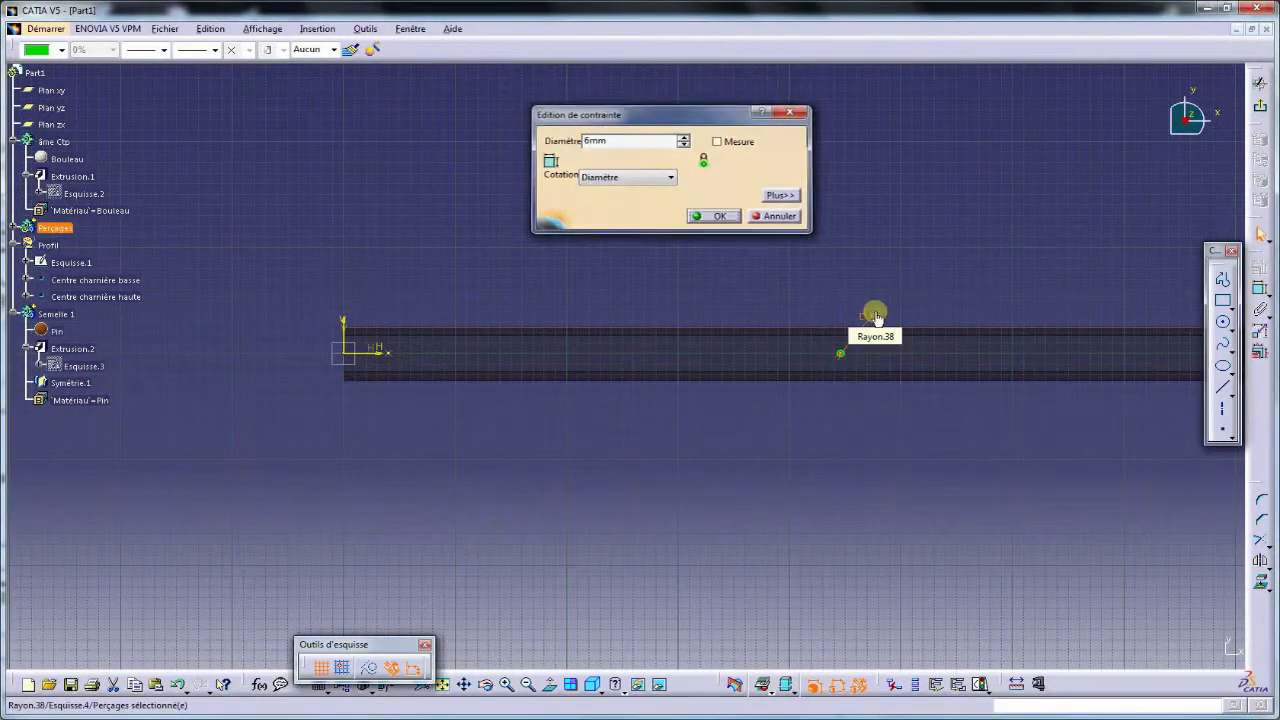
pyautogui.press('Return')
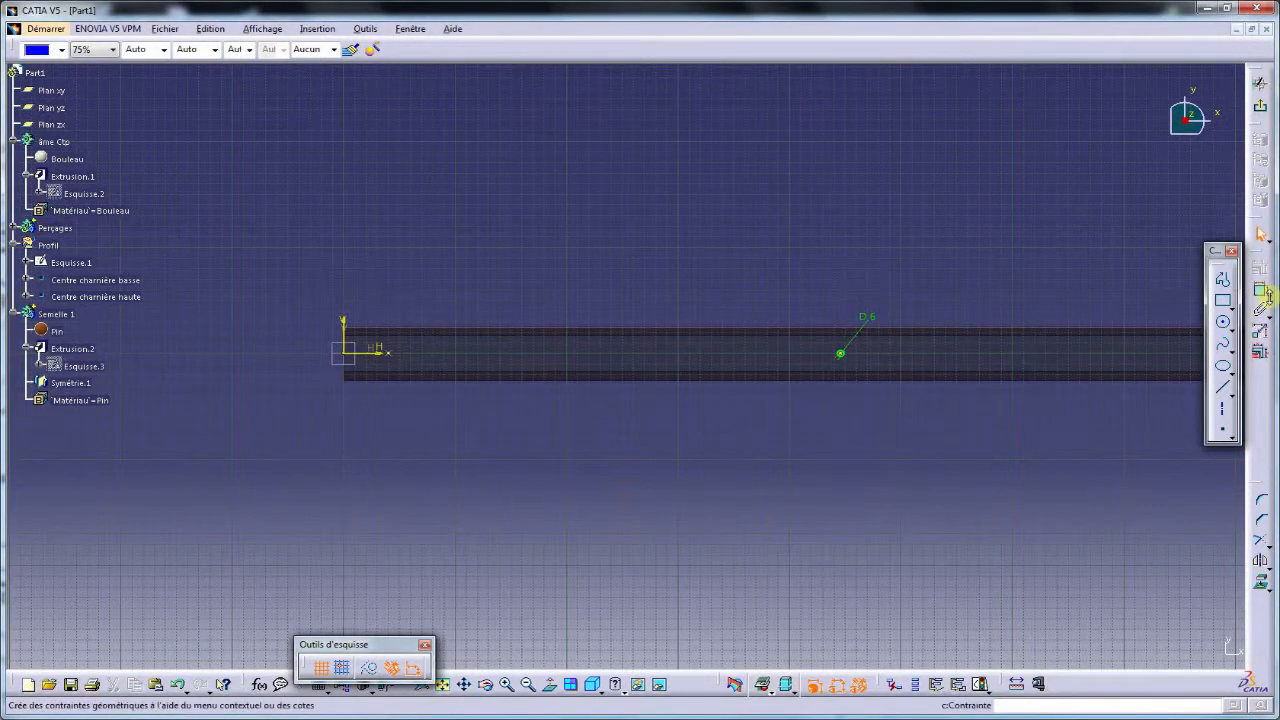
# Draw a circle centred on the lower hinge point, constrain its diameter to 6 mm, and exit the sketch.
pyautogui.click(1222, 322)
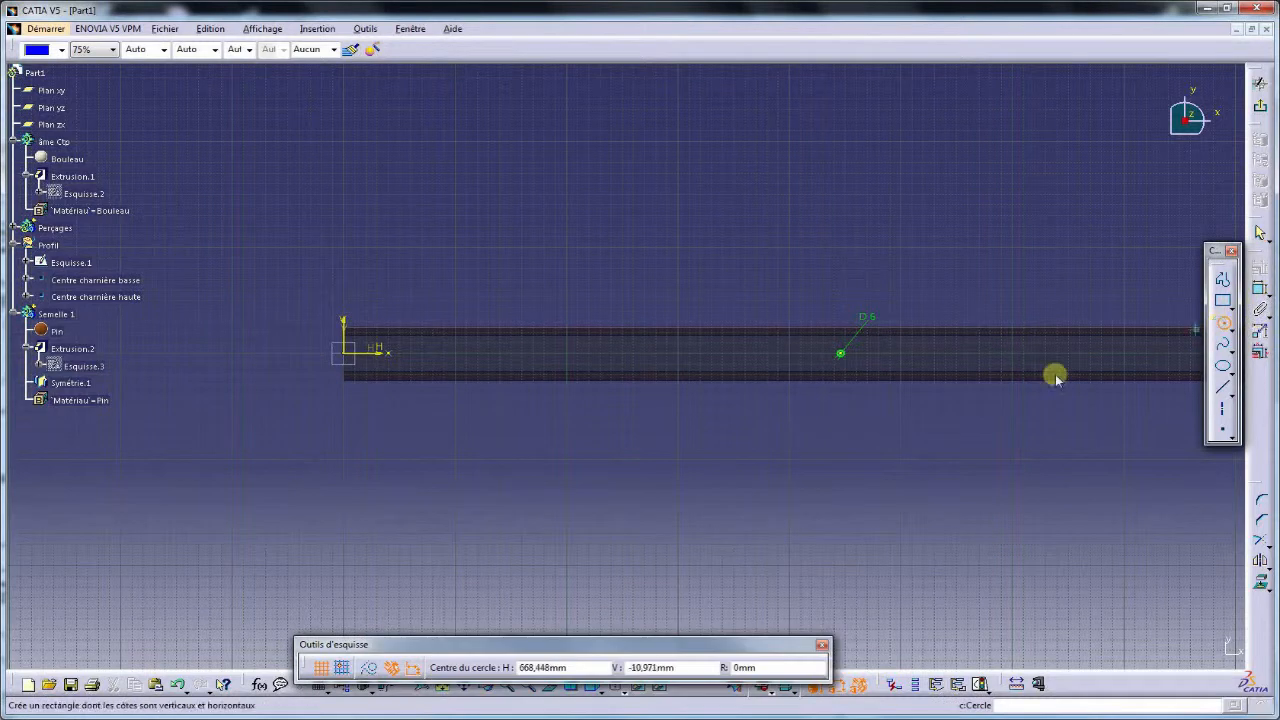
pyautogui.click(399, 357)
pyautogui.click(387, 352)
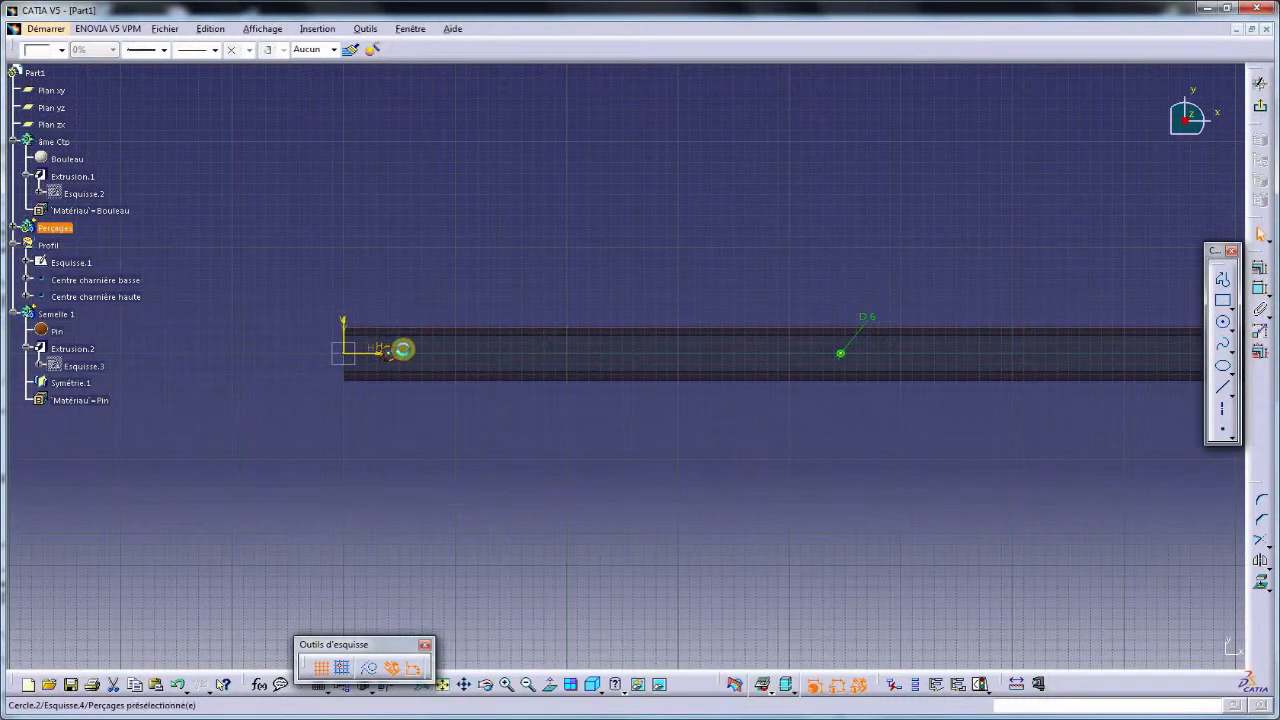
pyautogui.click(1258, 287)
pyautogui.doubleClick(416, 308)
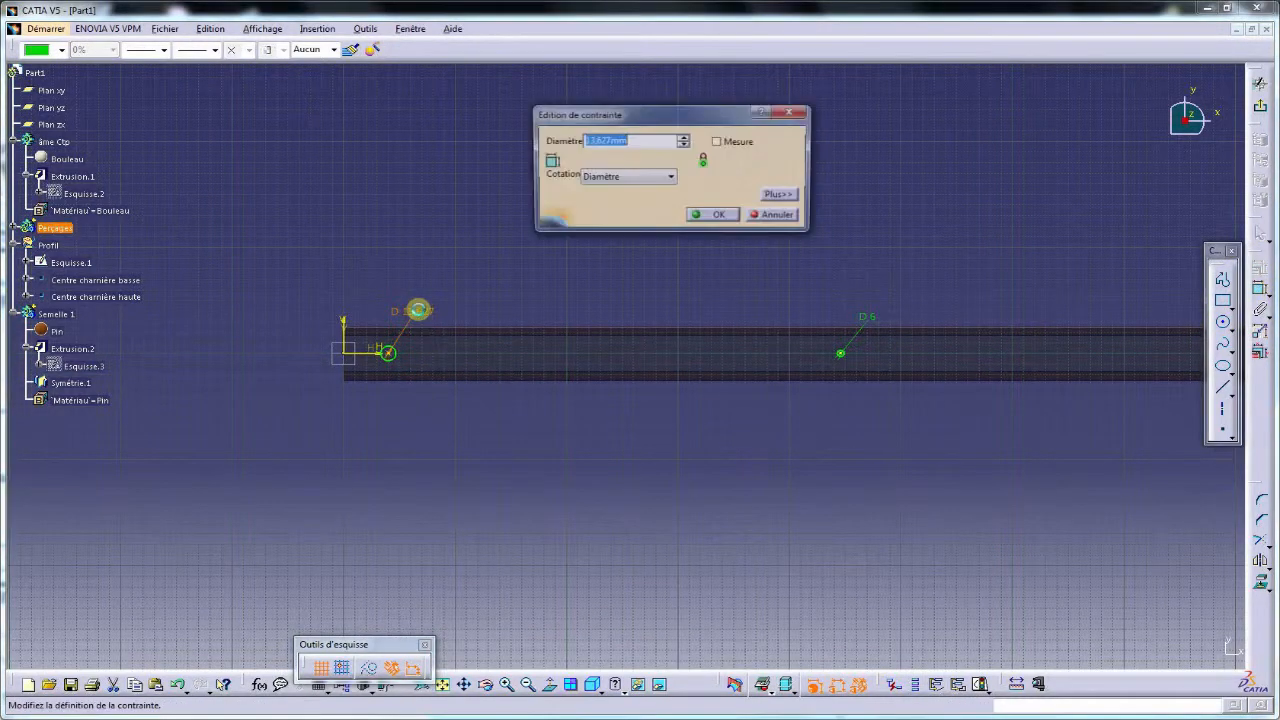
pyautogui.press('Return')
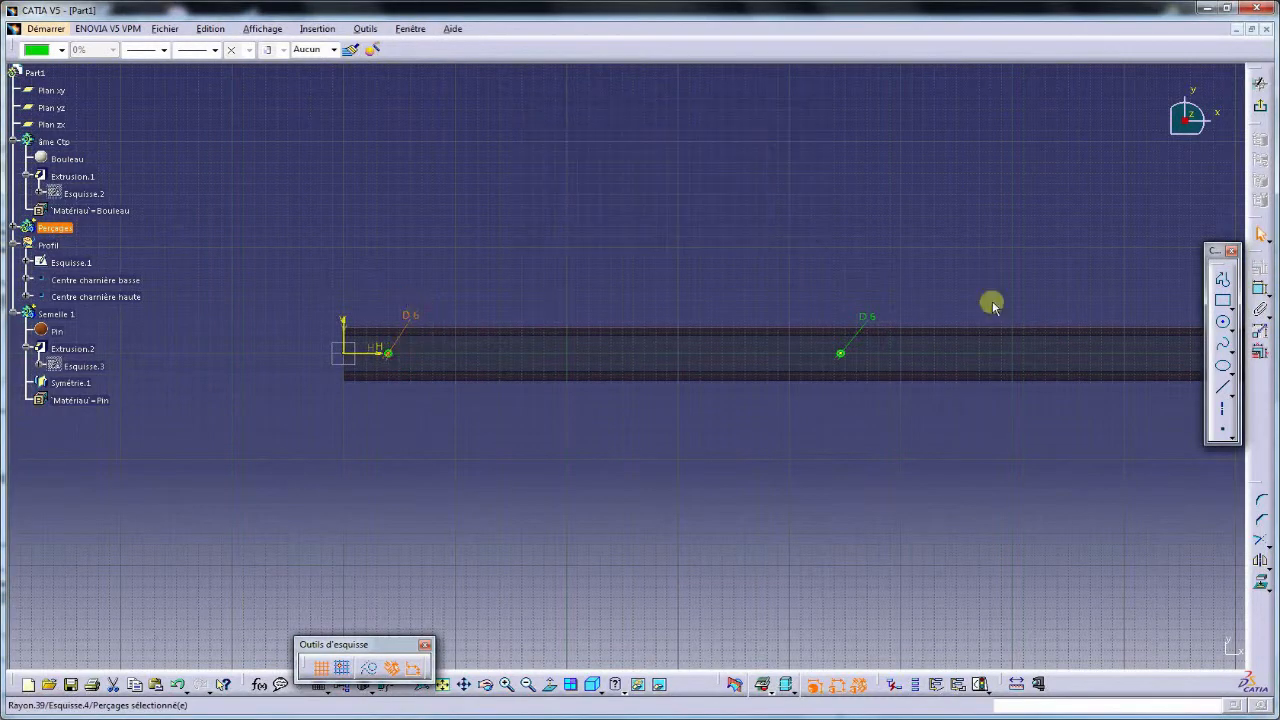
pyautogui.click(1260, 86)
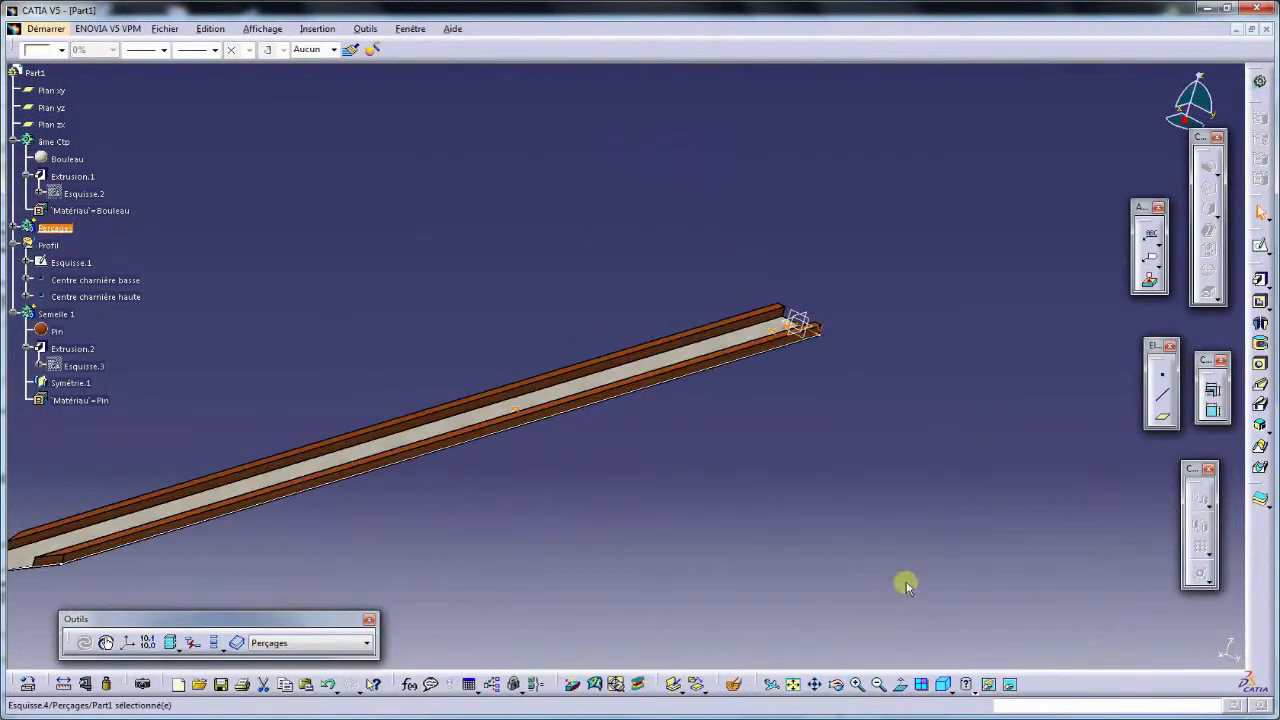
# Extrude the two-circle sketch to both sides of its plane through the spar, with a first limit of 58 mm.
pyautogui.click(1261, 281)
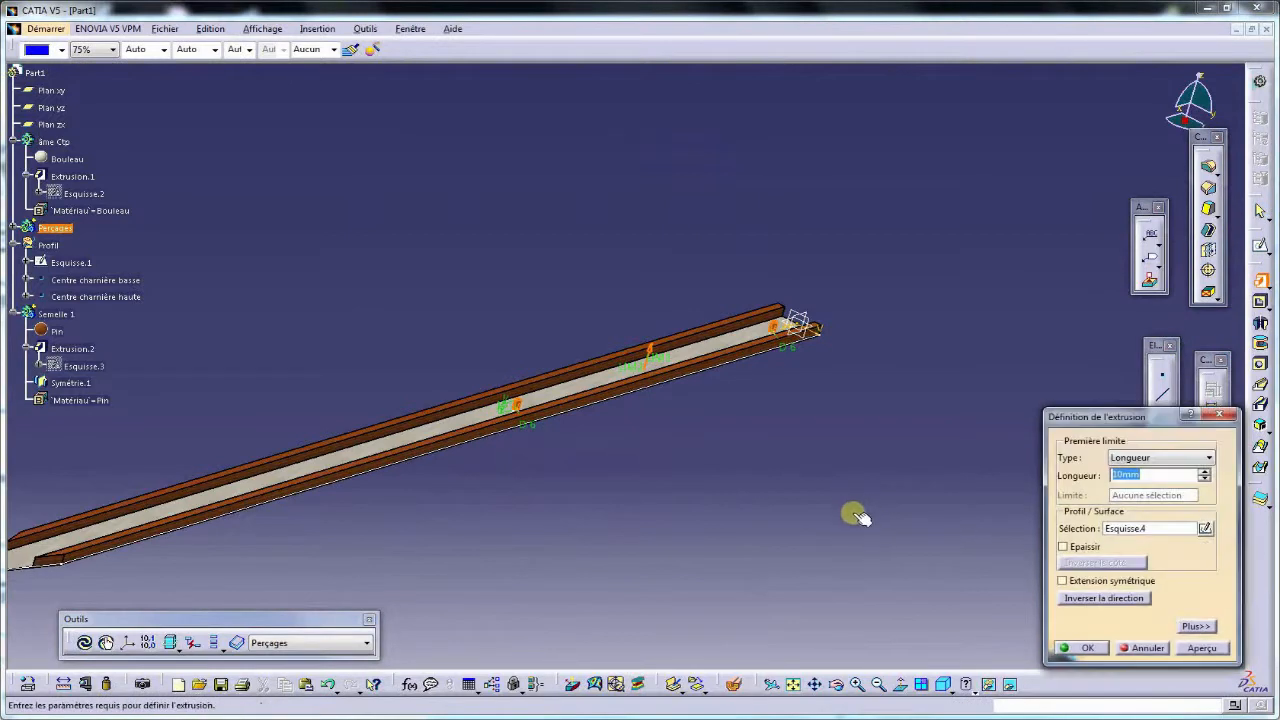
pyautogui.moveTo(574, 503); pyautogui.dragTo(680, 486, button='middle')
pyautogui.moveTo(666, 363); pyautogui.dragTo(615, 448)
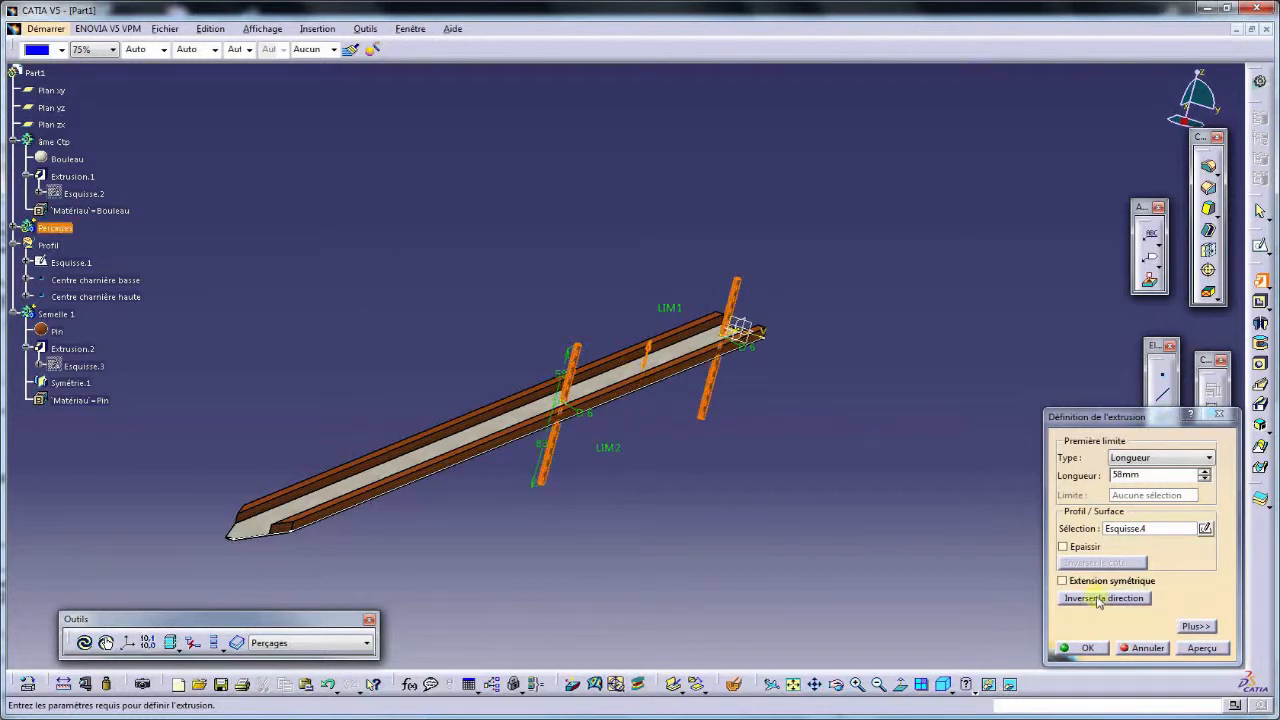
pyautogui.click(1084, 648)
pyautogui.moveTo(820, 403); pyautogui.dragTo(668, 434, button='middle')
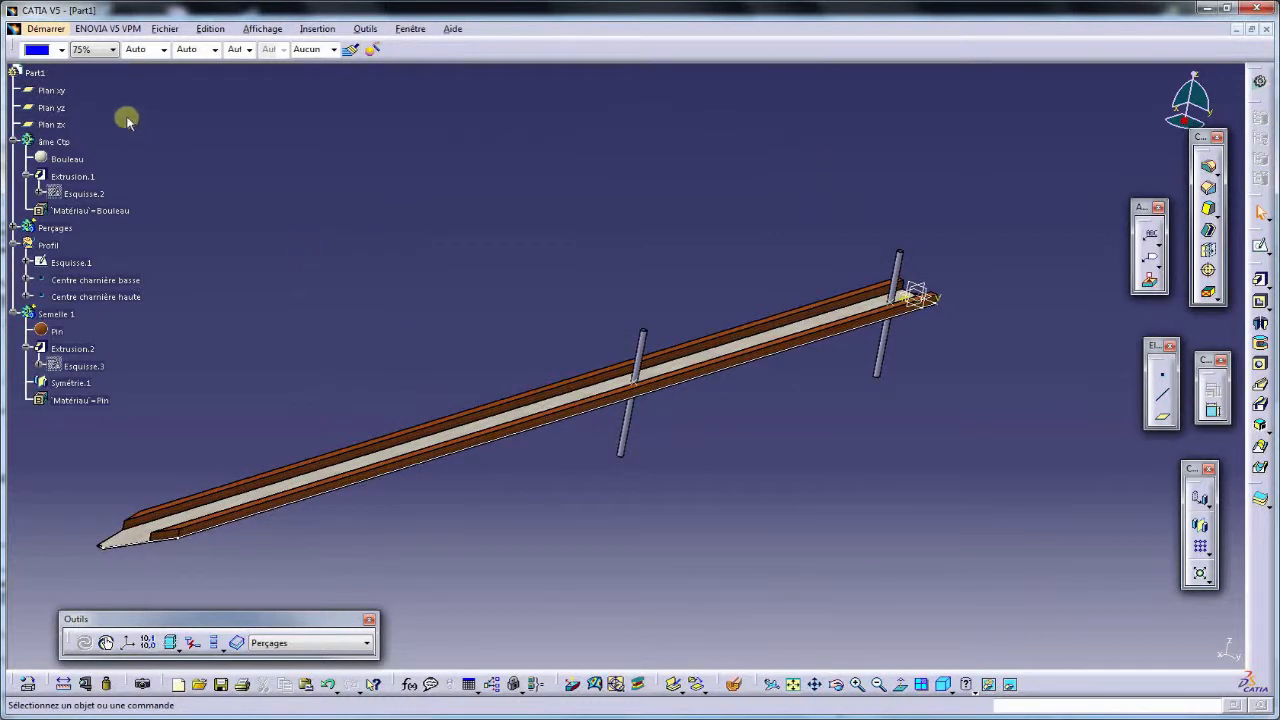
# Set the part's product reference to 14.35-U06, as given in the Seitenruder Holm title block of the scanned drawing.
pyautogui.click(35, 73)
pyautogui.hotkey('alt', 'Return')
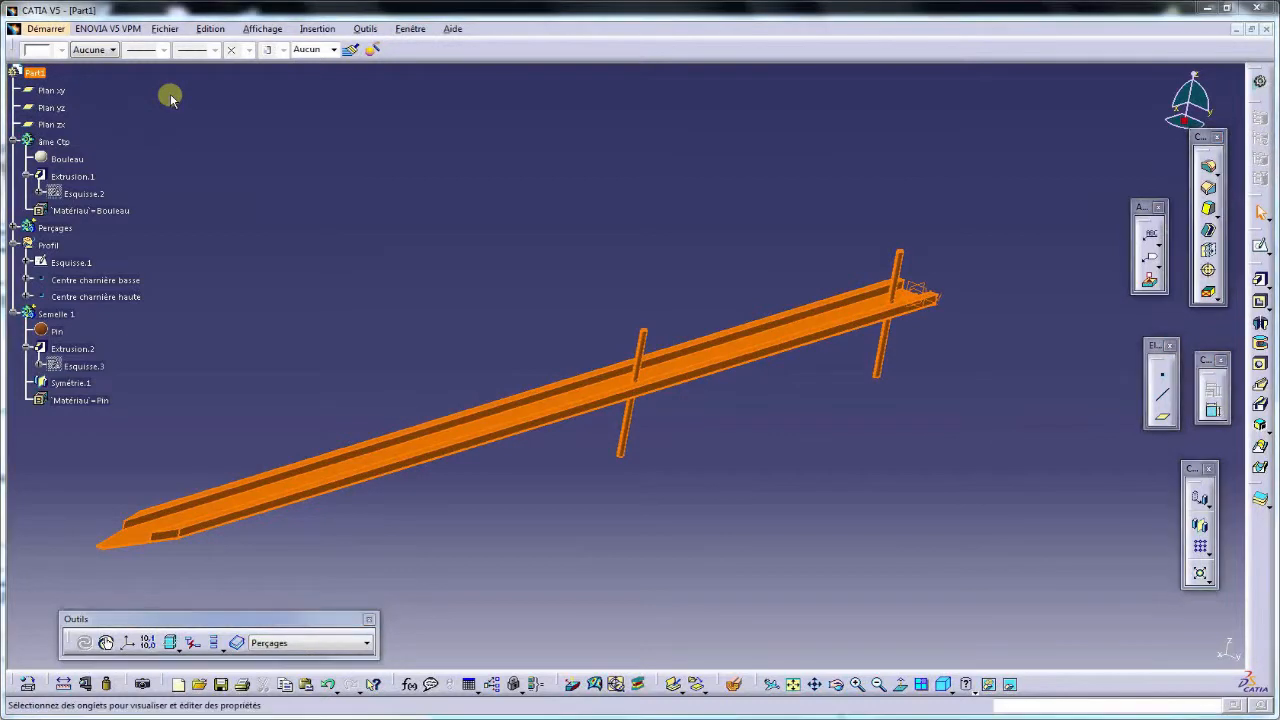
pyautogui.click(483, 230)
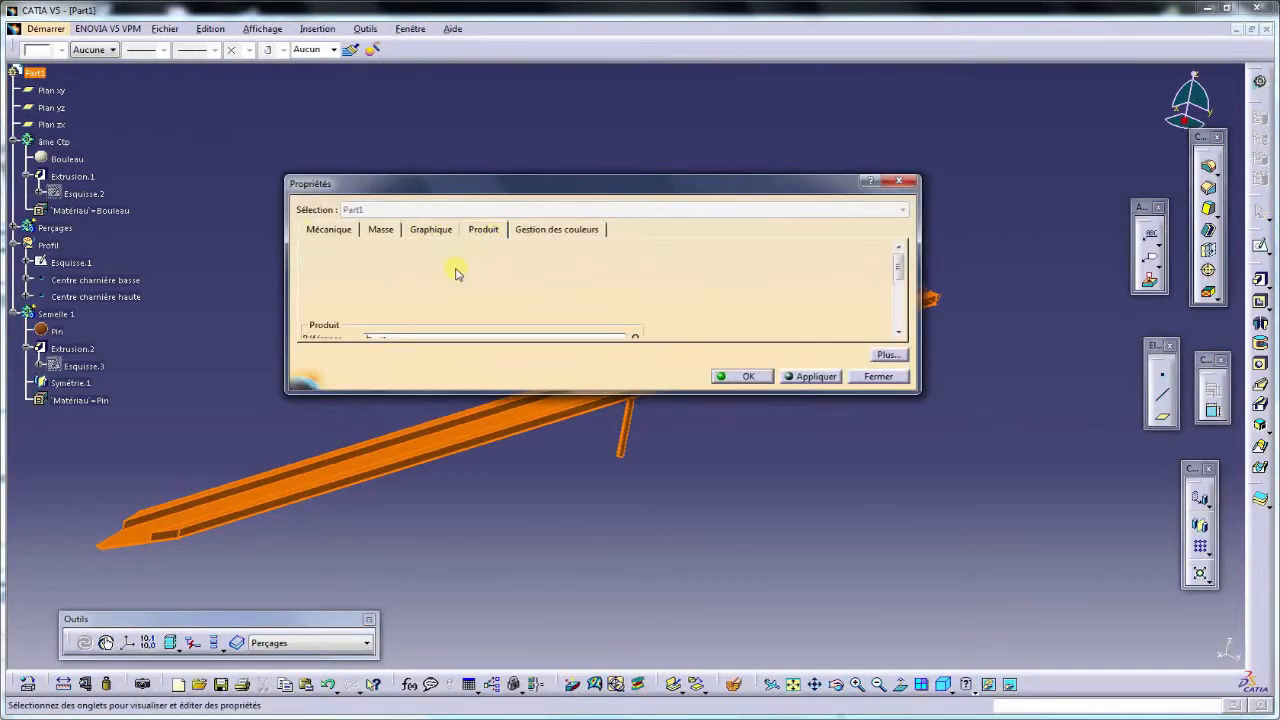
pyautogui.moveTo(897, 267); pyautogui.dragTo(898, 289)
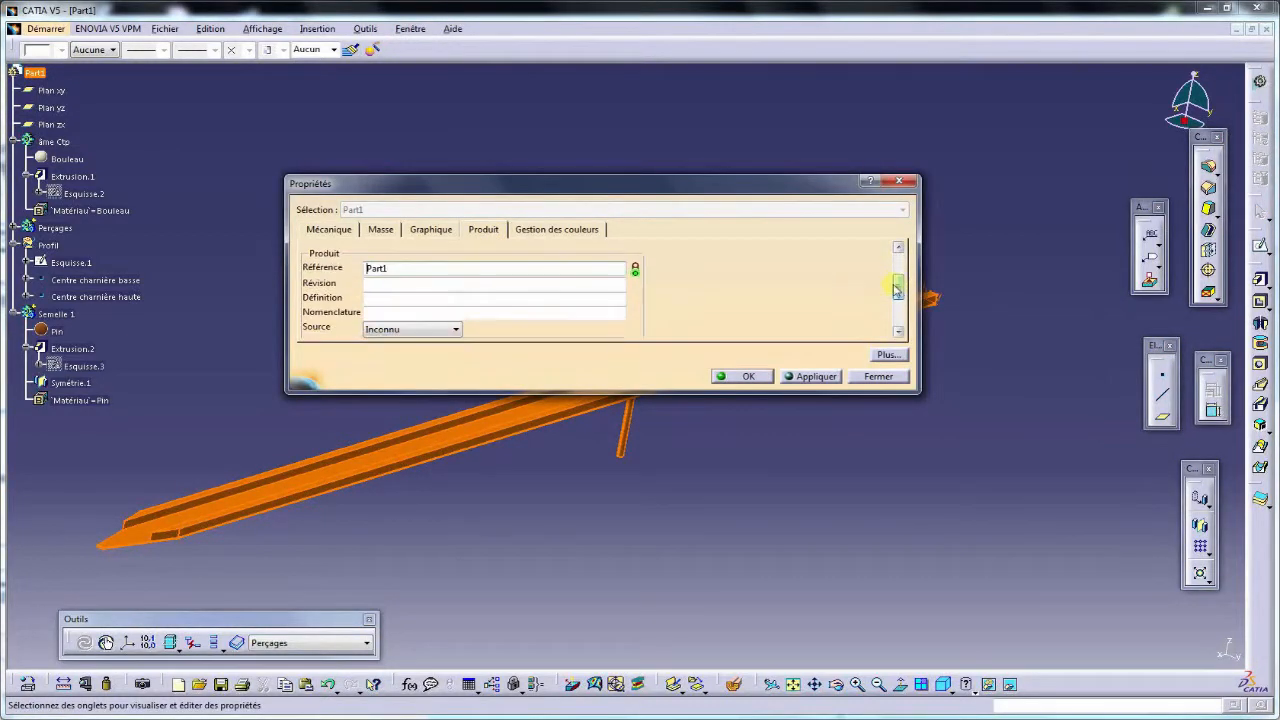
pyautogui.moveTo(424, 269); pyautogui.dragTo(348, 270)
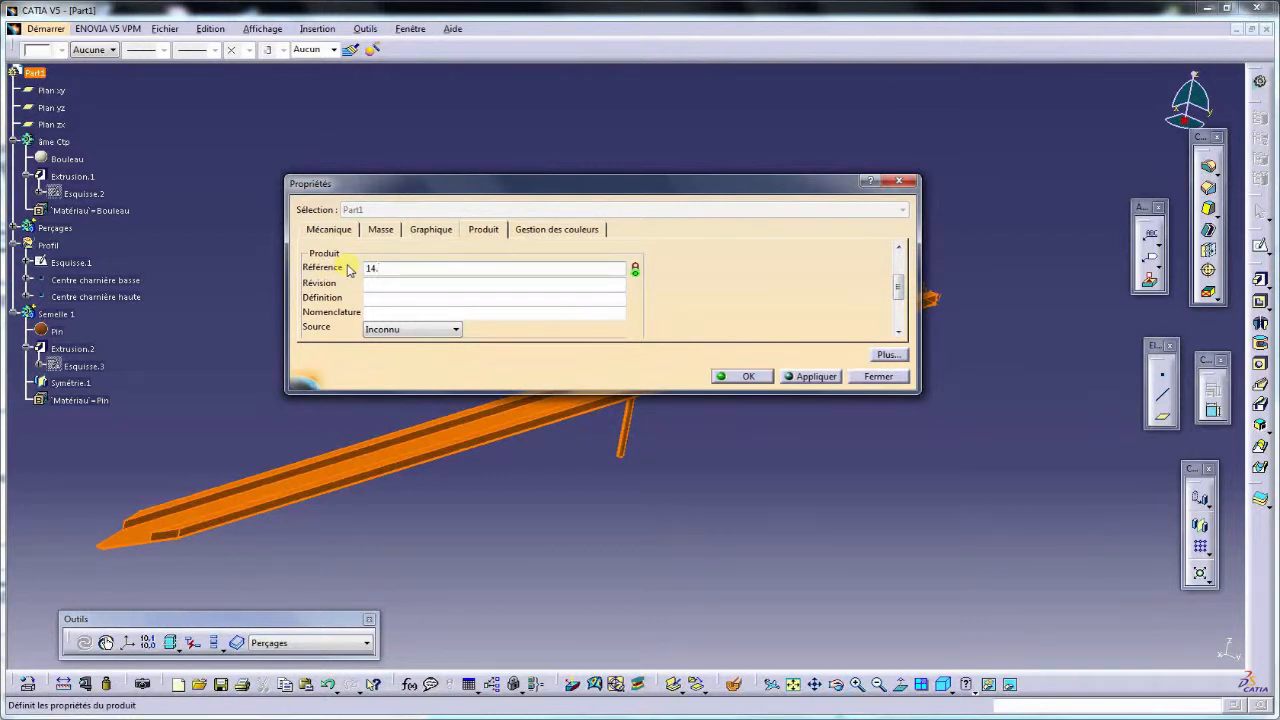
pyautogui.hotkey('alt', 'Tab')
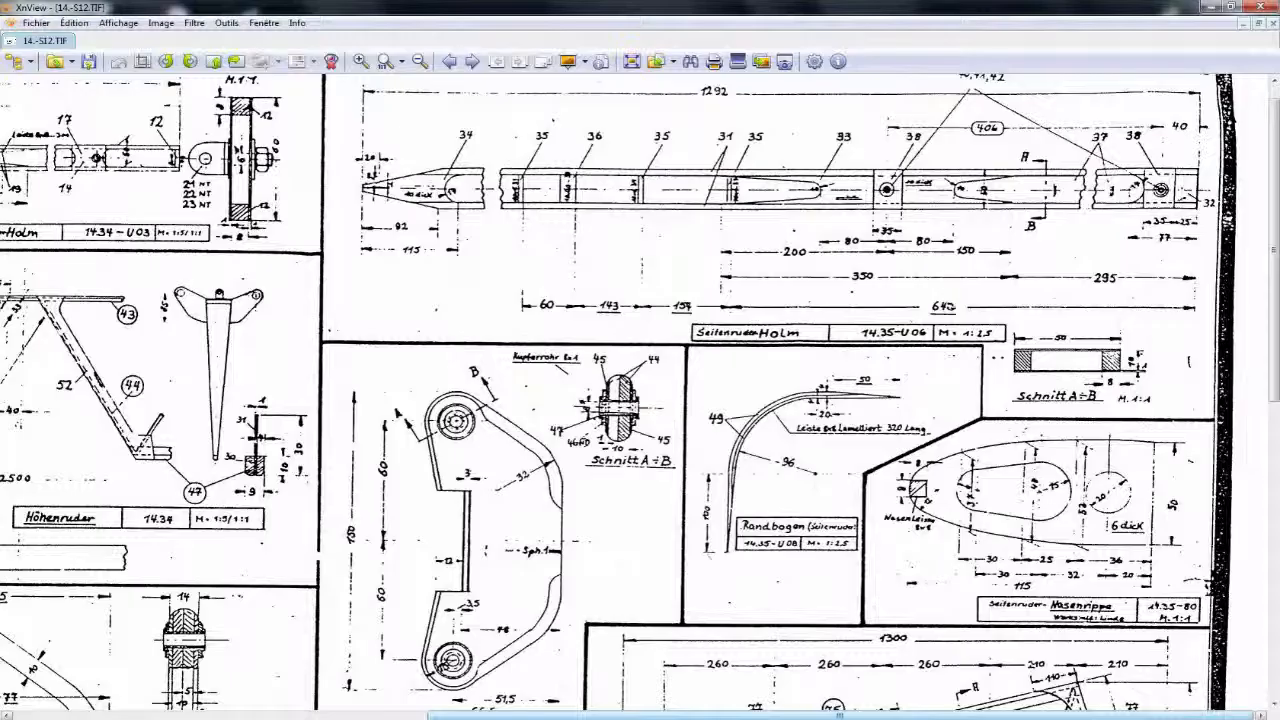
pyautogui.hotkey('alt', 'Tab')
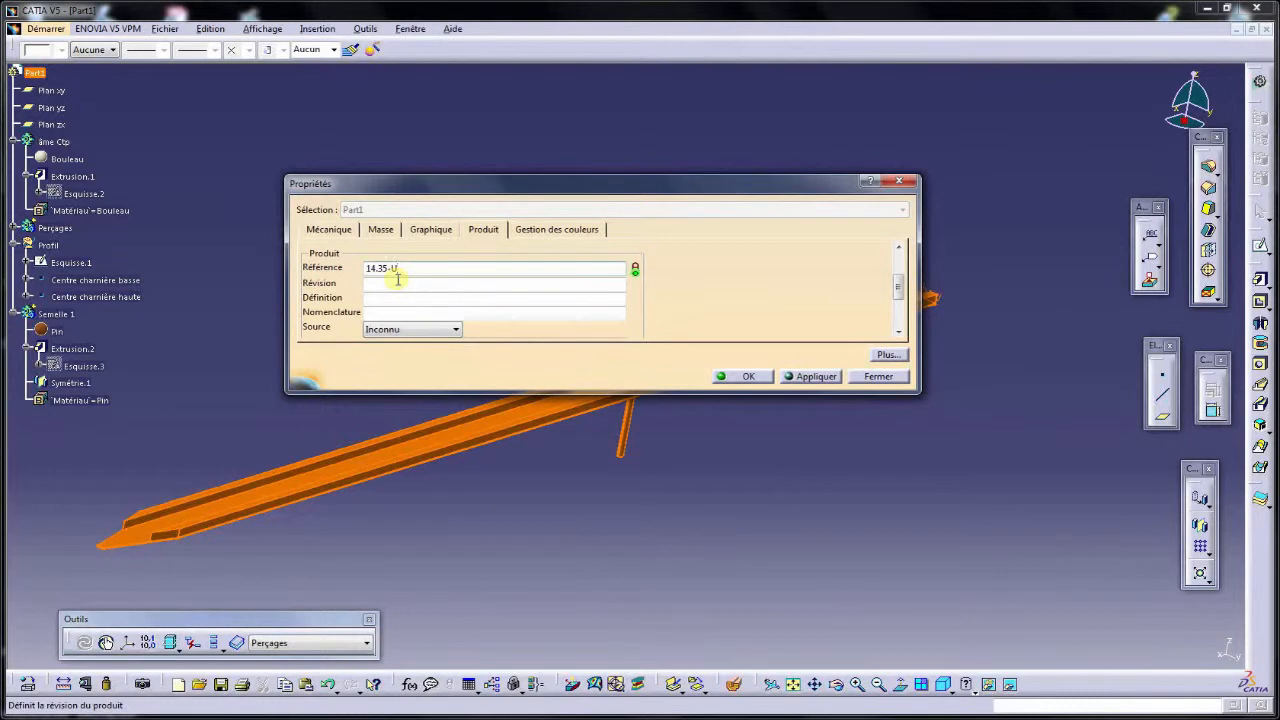
pyautogui.press('Return')
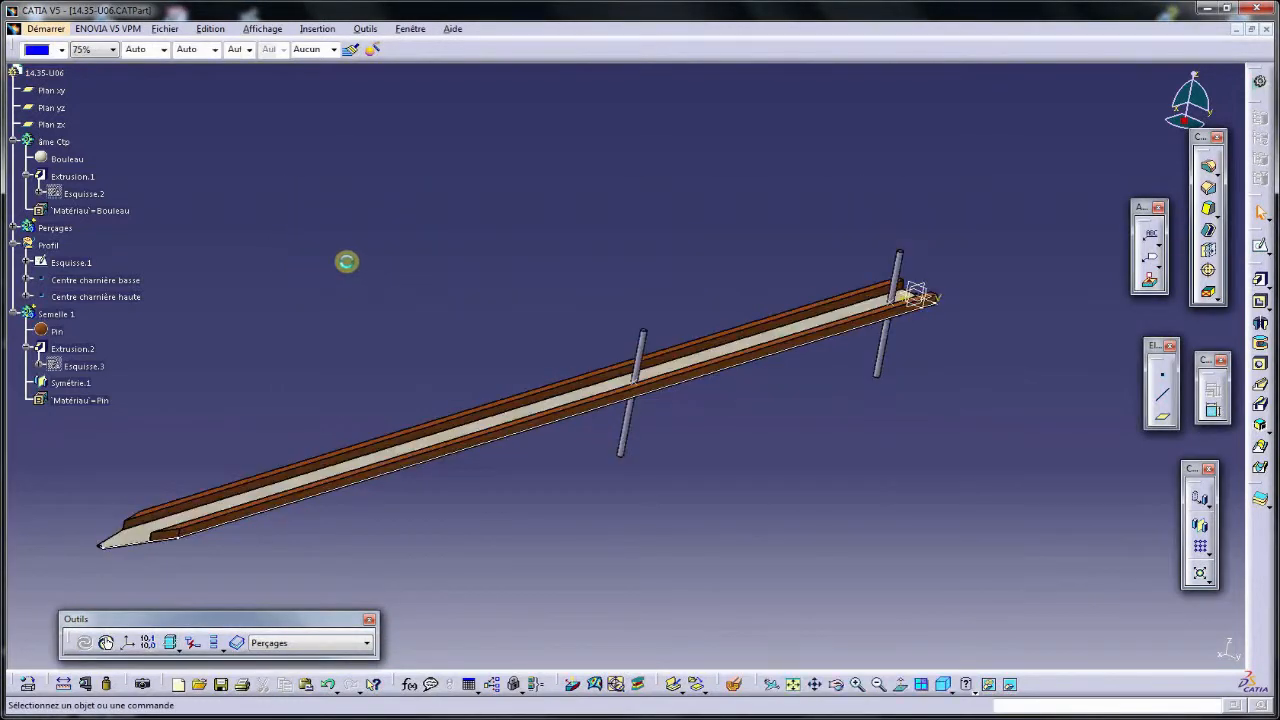
# Consult the spar drawing for the next component and insert a new body into the part.
pyautogui.hotkey('alt', 'Tab')
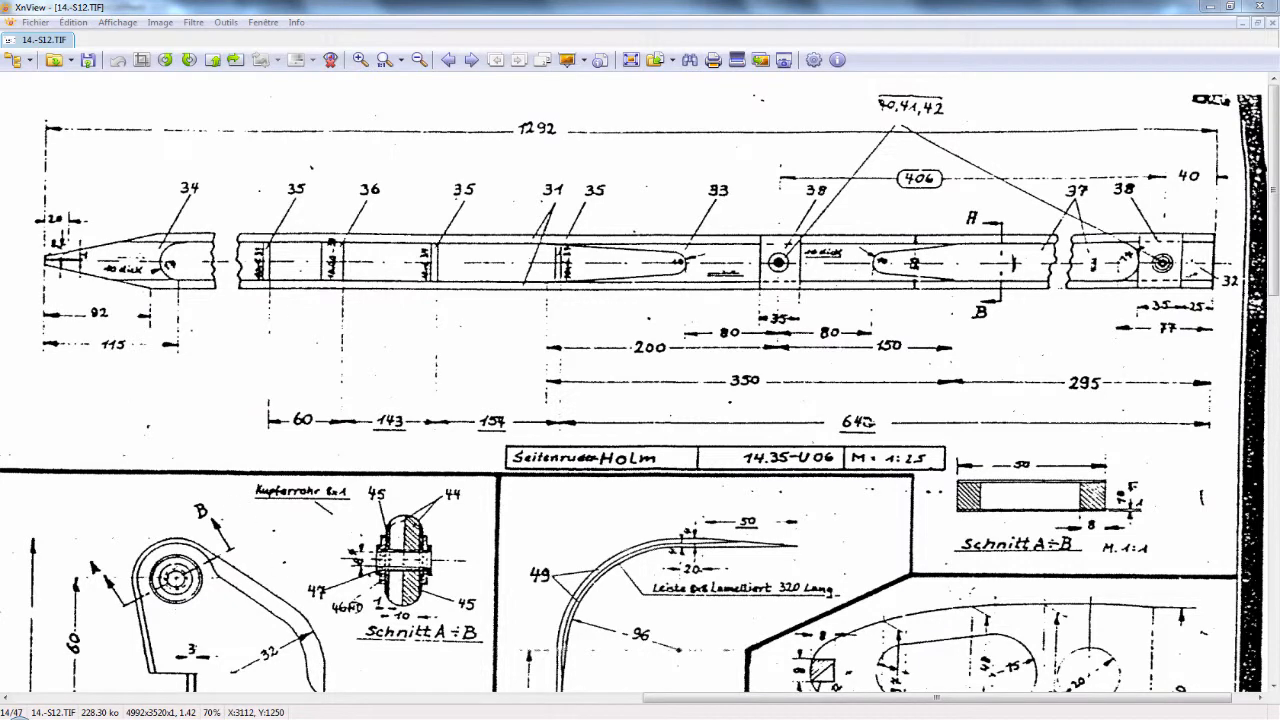
pyautogui.hotkey('alt', 'Tab')
pyautogui.moveTo(526, 517)
pyautogui.mouseDown(button='middle')
pyautogui.moveTo(694, 437)
pyautogui.moveTo(634, 403)
pyautogui.moveTo(723, 363)
pyautogui.moveTo(754, 406)
pyautogui.moveTo(600, 466)
pyautogui.mouseUp(button='middle')
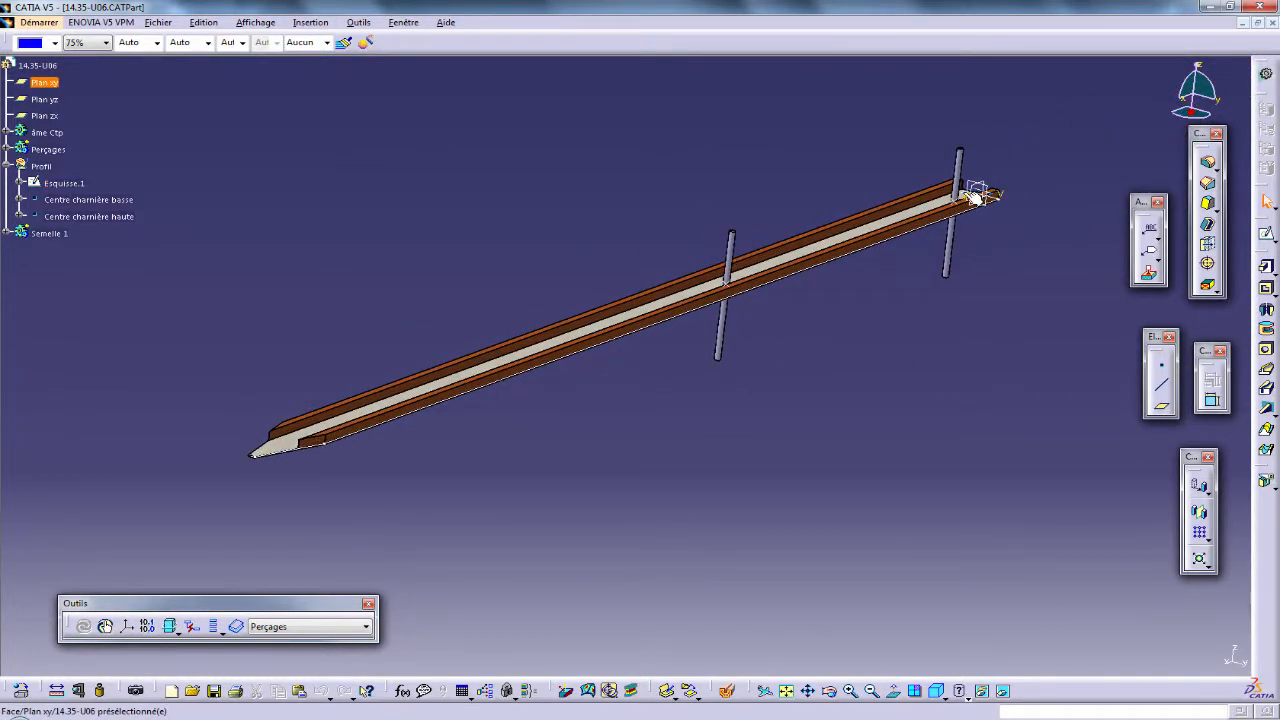
pyautogui.click(975, 198)
pyautogui.click(1266, 234)
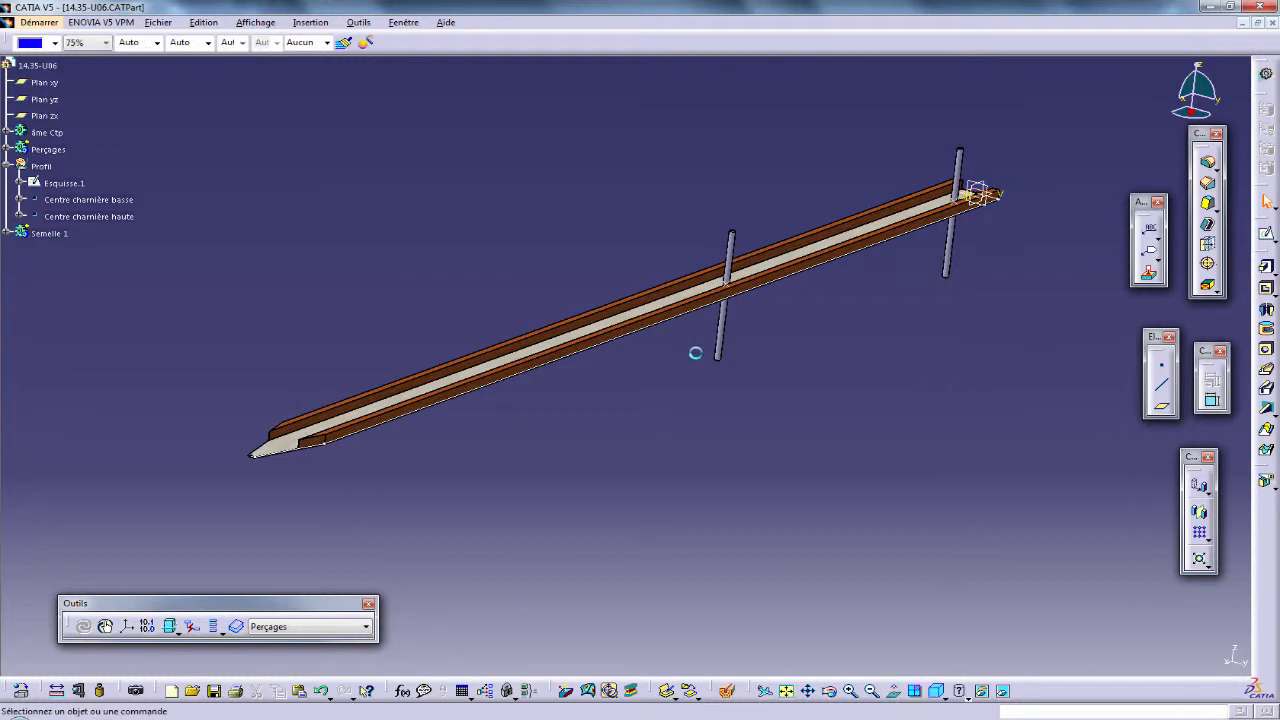
pyautogui.click(311, 22)
pyautogui.click(318, 57)
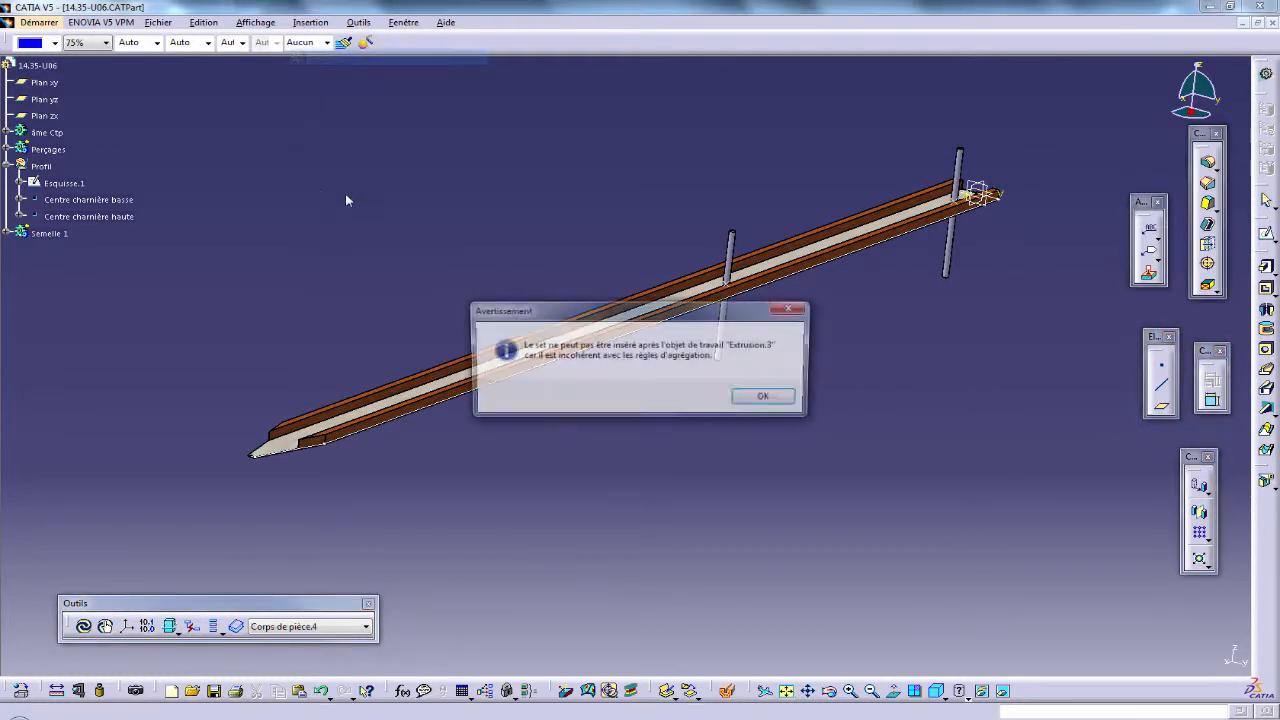
pyautogui.click(767, 398)
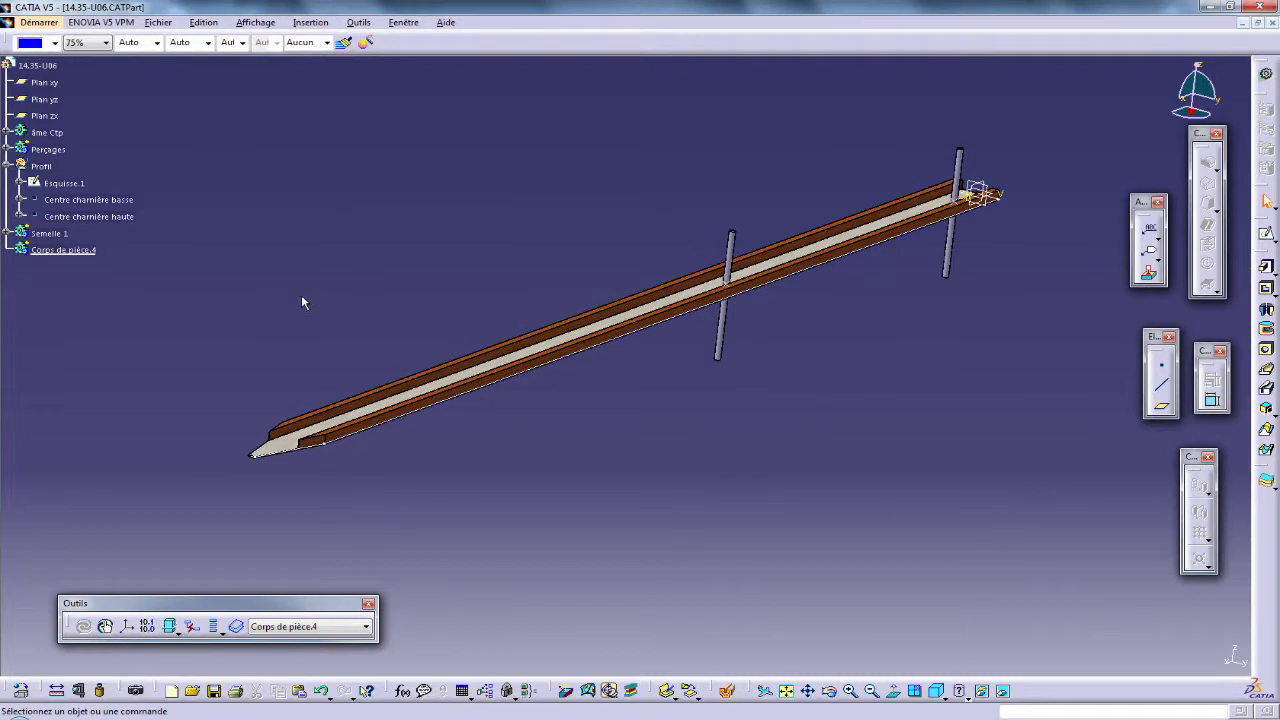
# Rename the newly inserted body as 34.
pyautogui.click(94, 252)
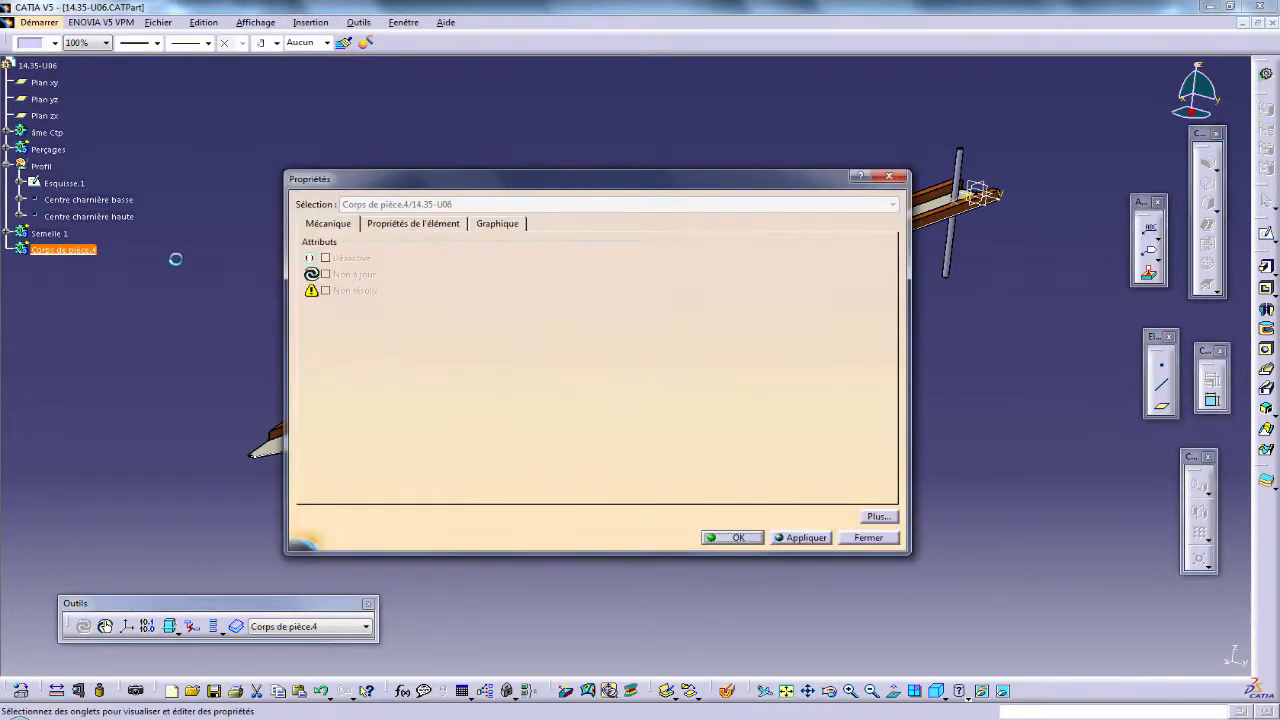
pyautogui.click(406, 224)
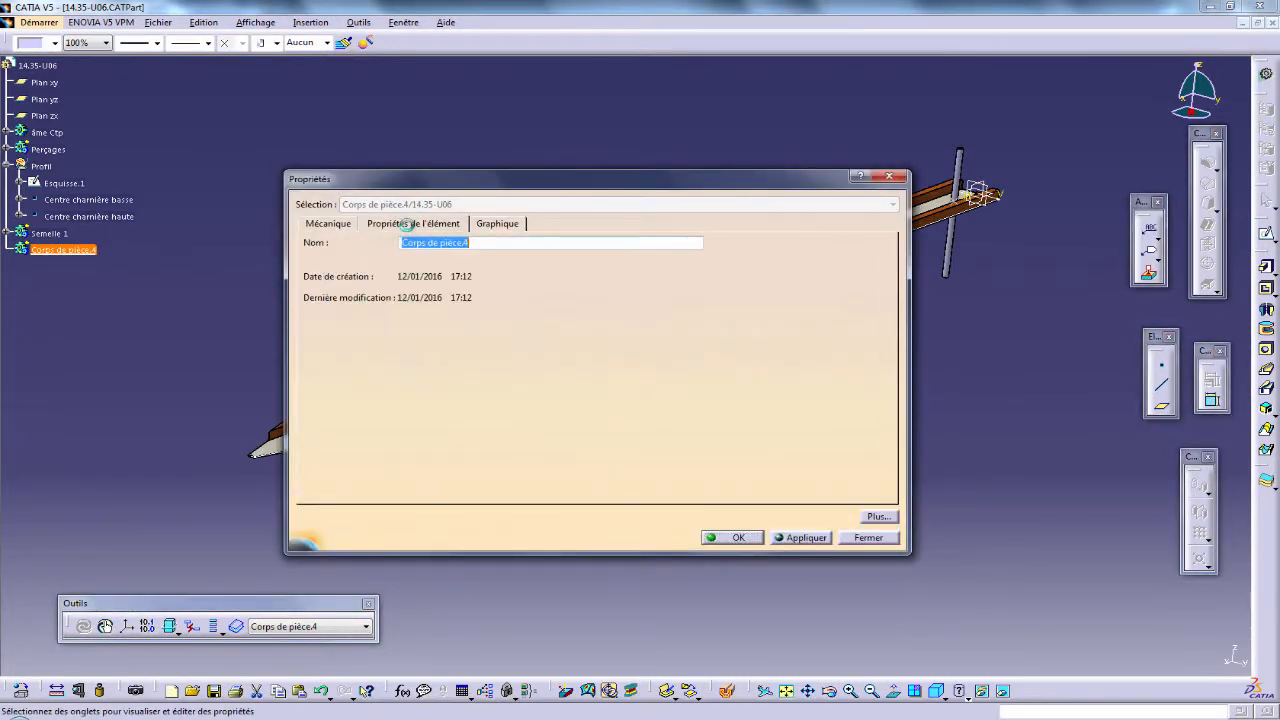
pyautogui.write('34')
pyautogui.press('Return')
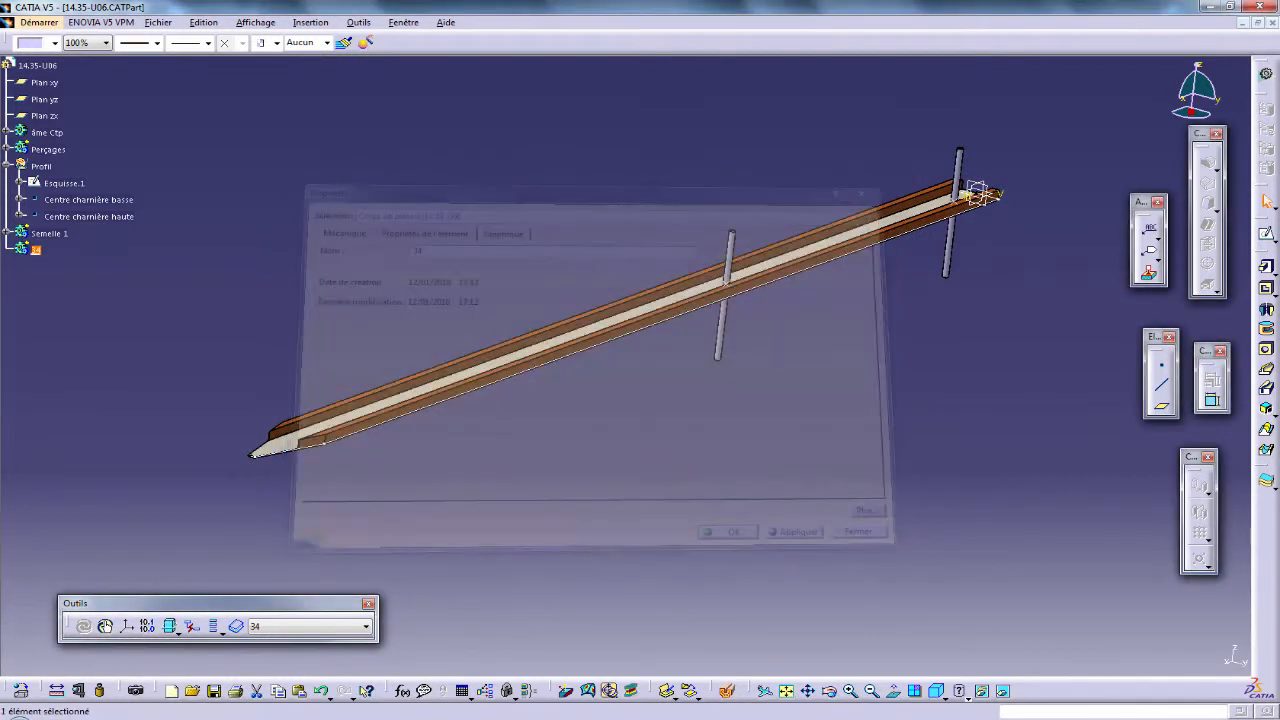
pyautogui.click(258, 281)
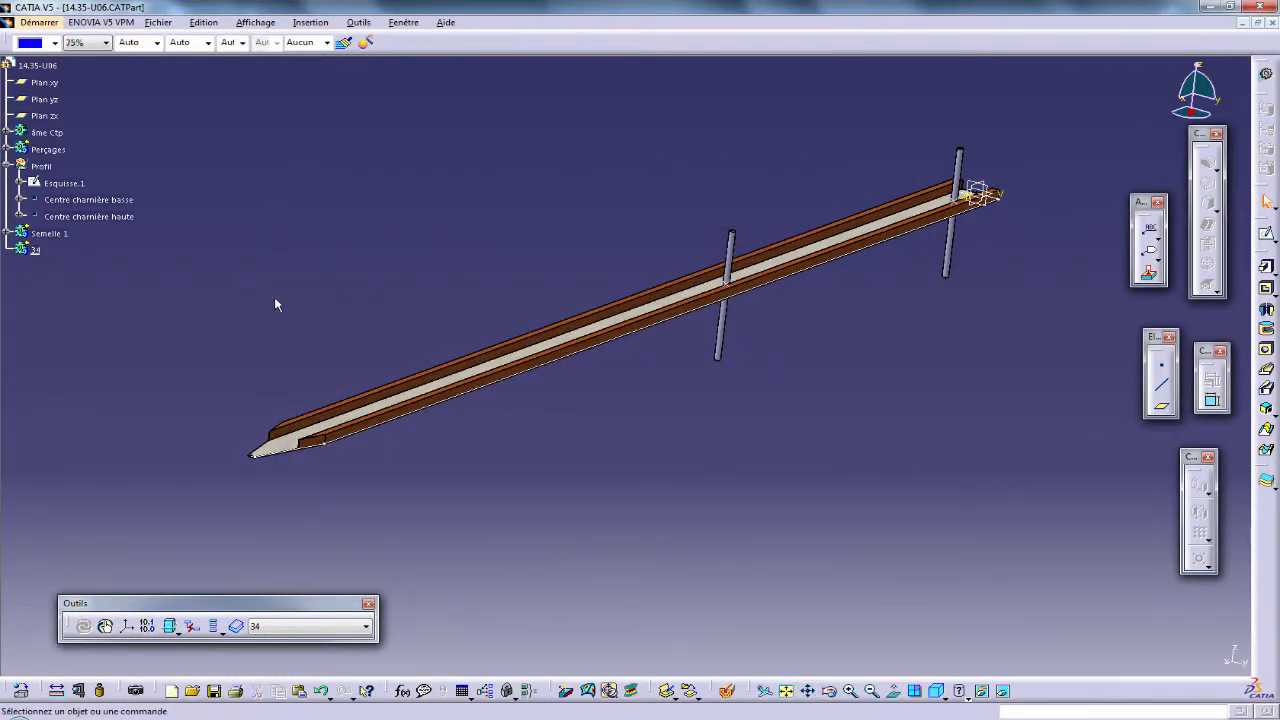
# Open a sketch on the xy plane and project the straight upper edge of the spar profile into it.
pyautogui.click(975, 195)
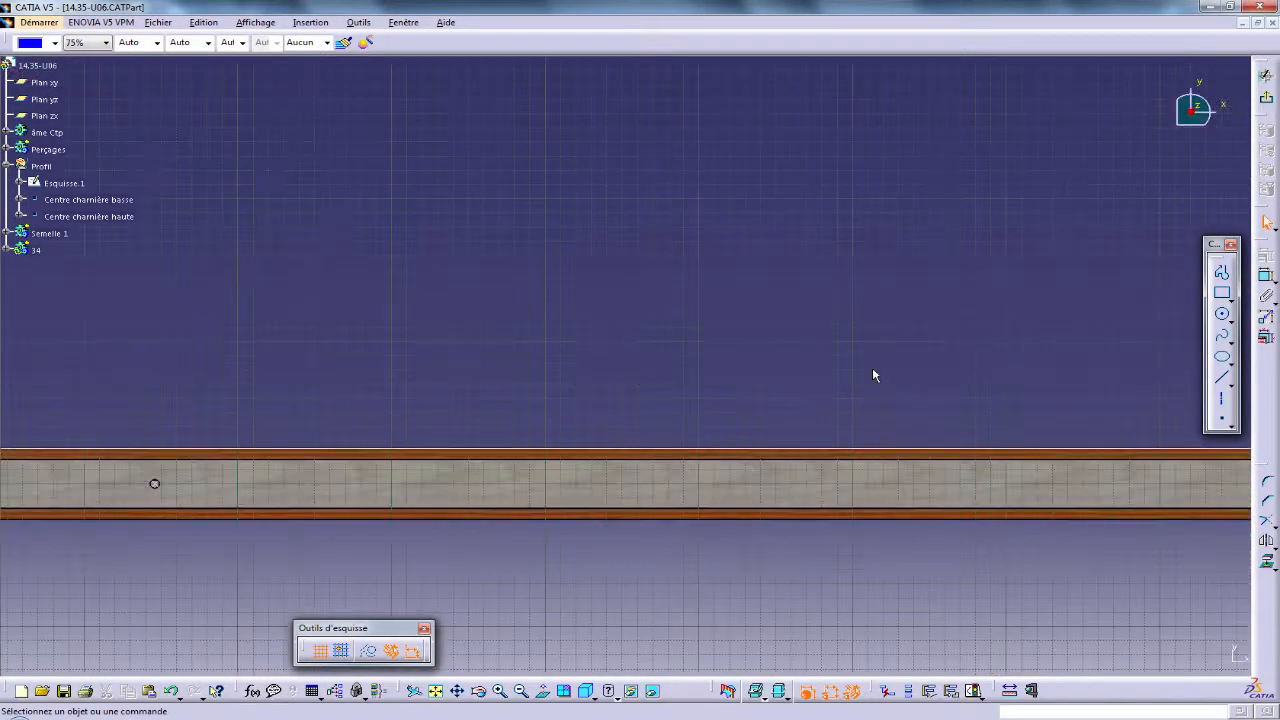
pyautogui.moveTo(761, 371); pyautogui.dragTo(145, 336, button='middle')
pyautogui.moveTo(703, 408); pyautogui.dragTo(722, 384, button='middle')
pyautogui.moveTo(677, 469); pyautogui.dragTo(756, 280, button='middle')
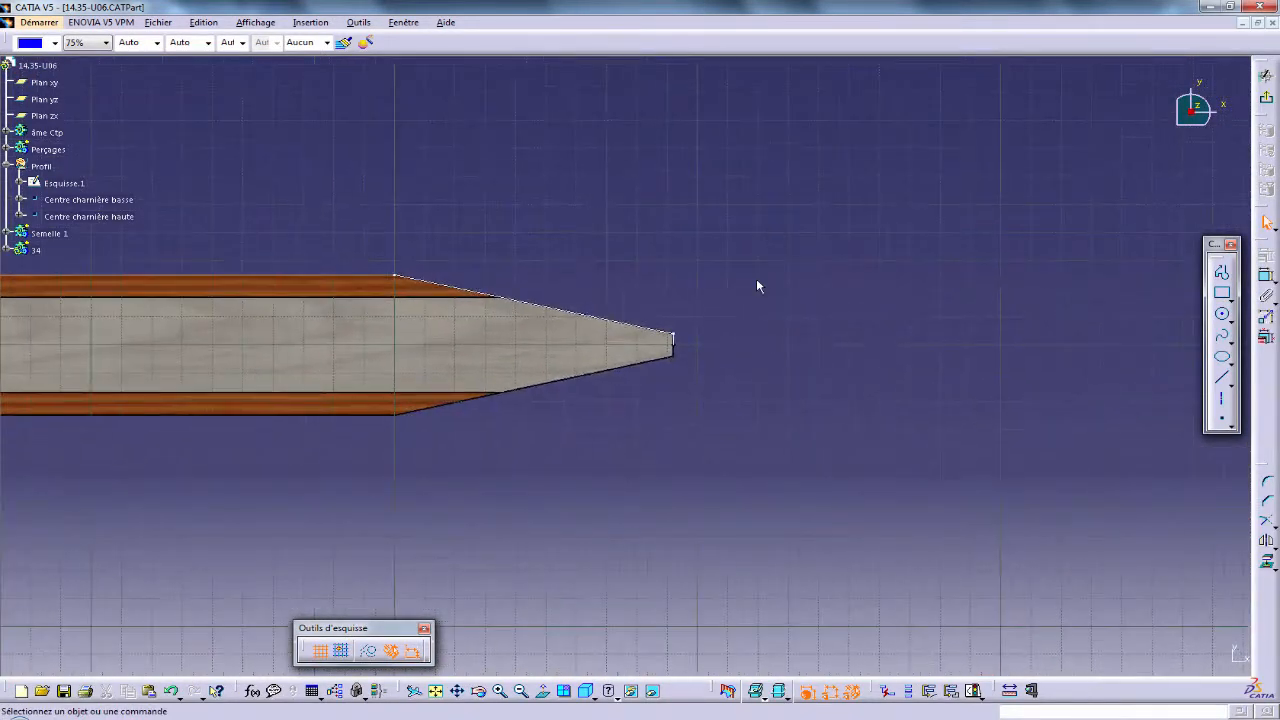
pyautogui.moveTo(660, 412); pyautogui.dragTo(710, 351, button='middle')
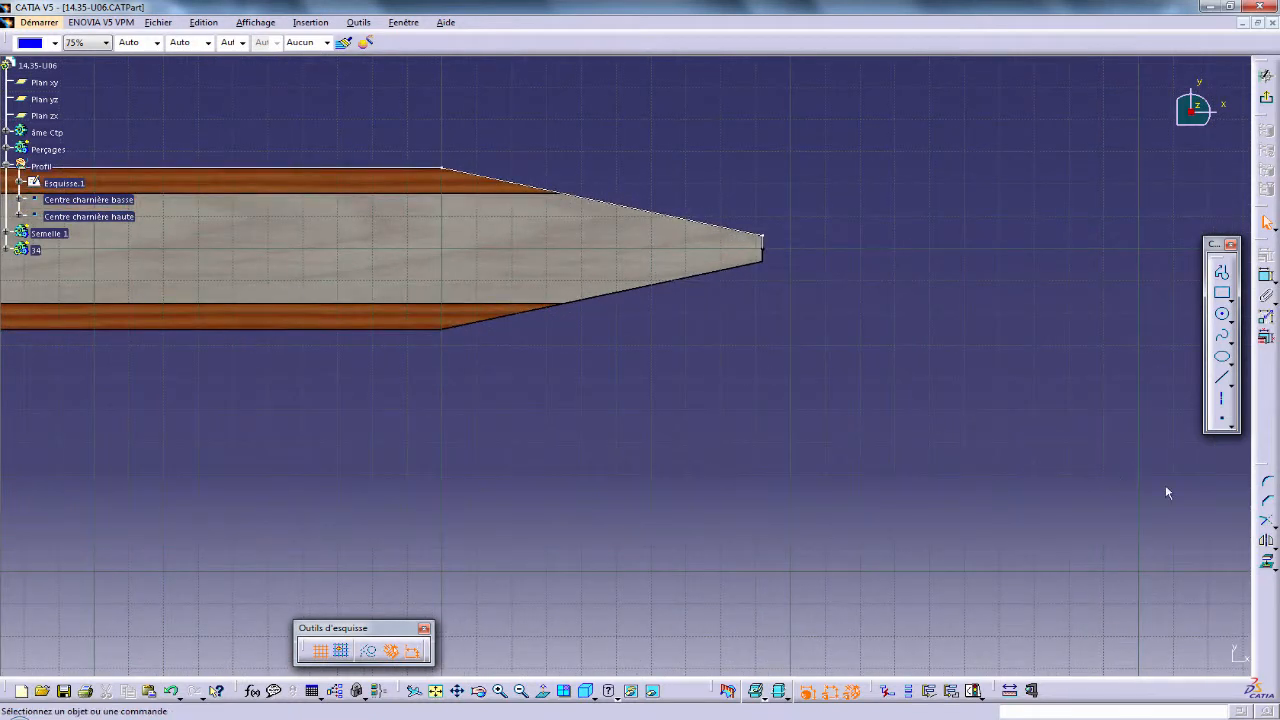
pyautogui.click(1266, 563)
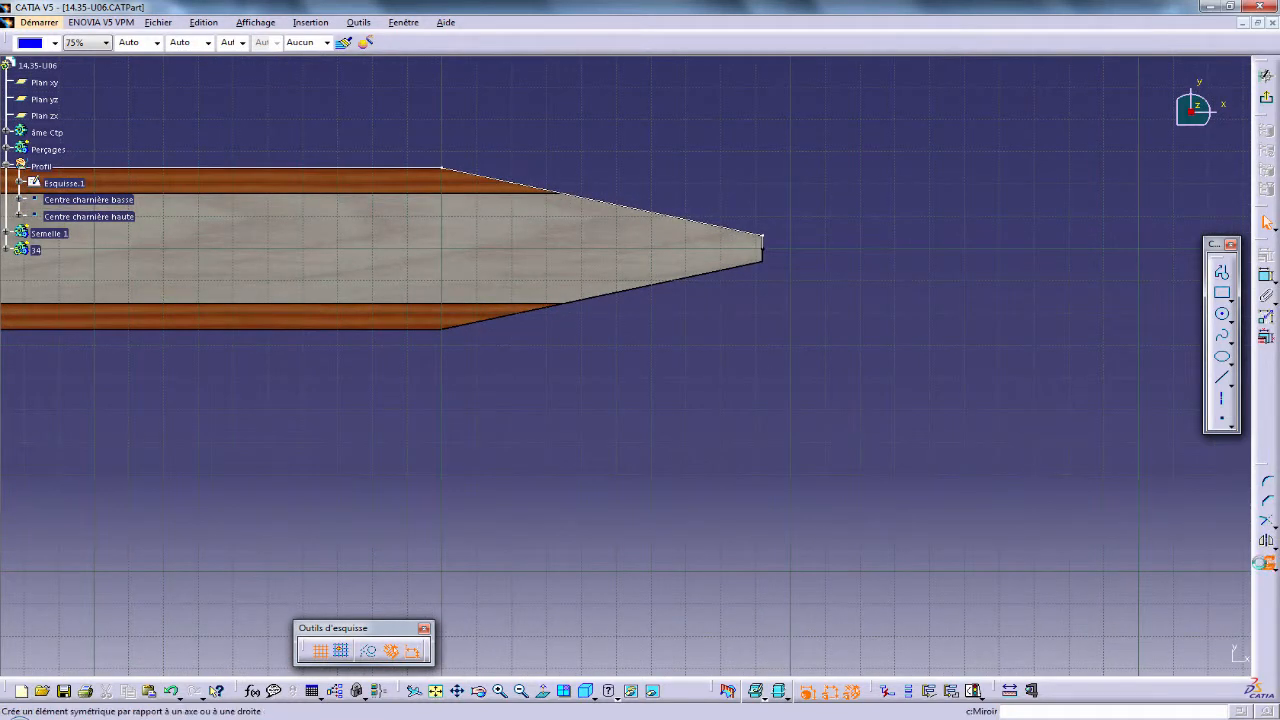
pyautogui.click(390, 170)
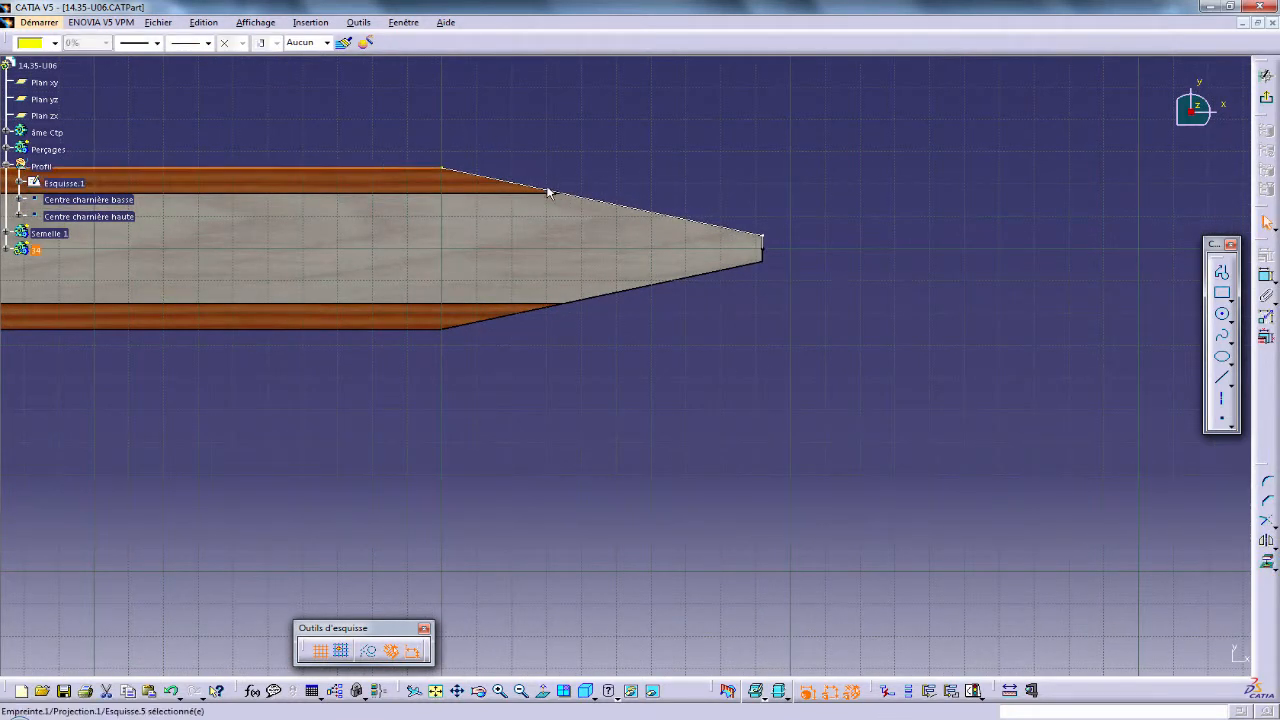
pyautogui.click(548, 192)
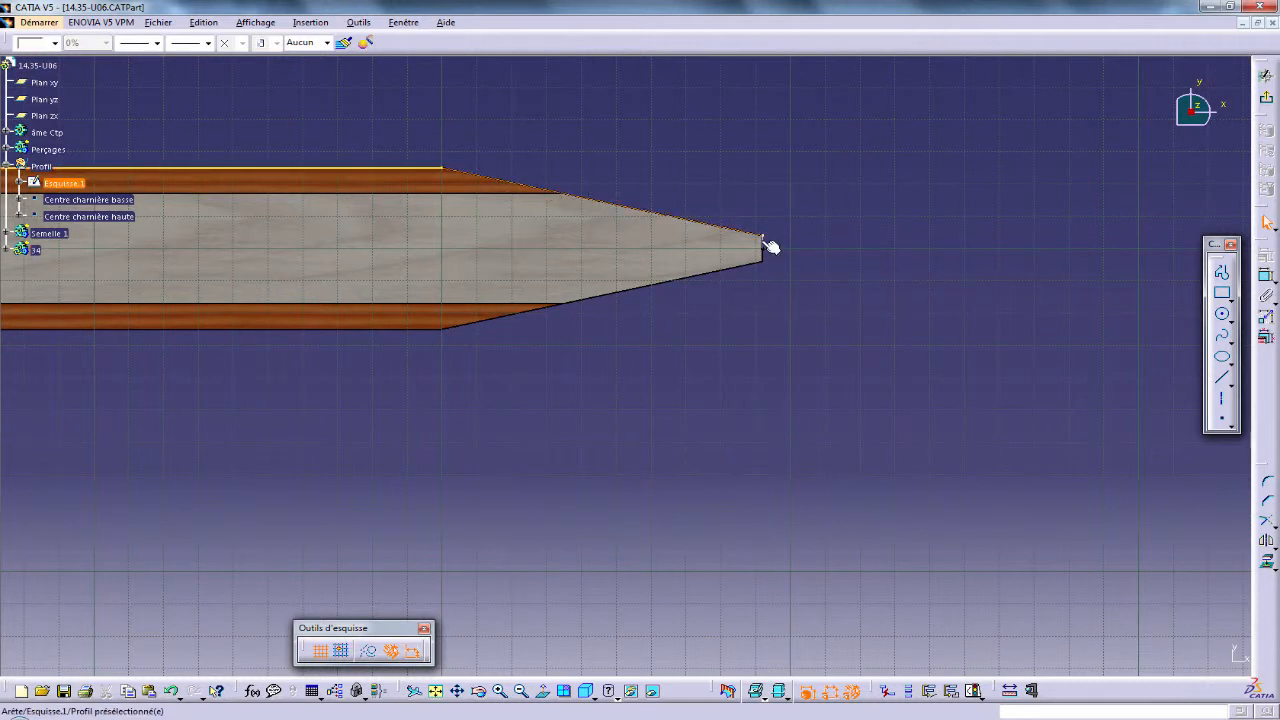
pyautogui.click(805, 247)
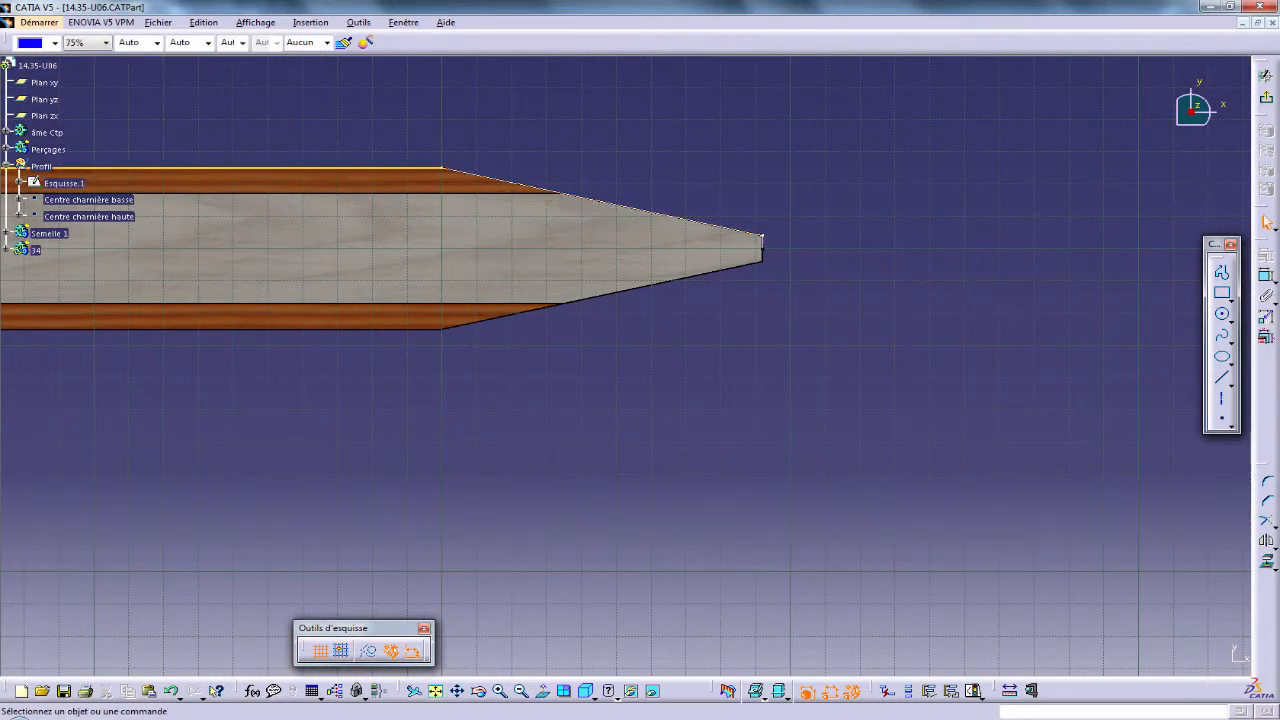
# Project the sloped tip edge, the short end edge and the upper flange's inner edge into the sketch.
pyautogui.click(1268, 566)
pyautogui.click(643, 212)
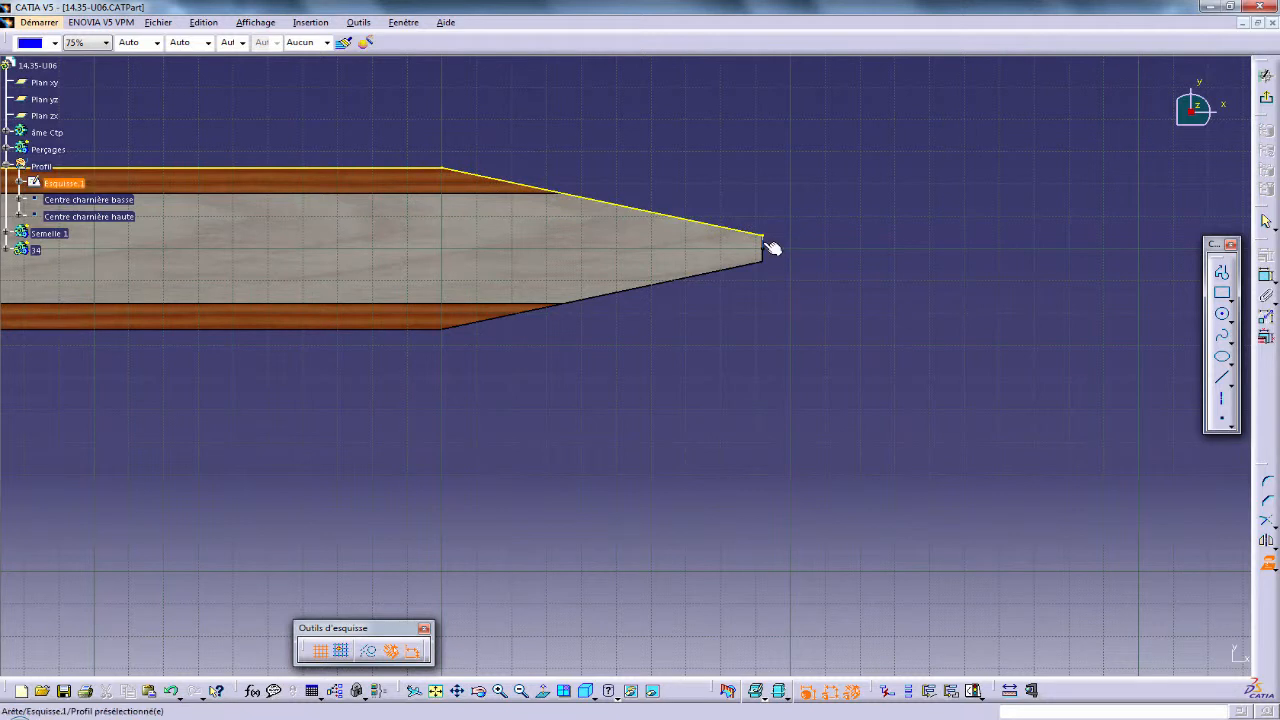
pyautogui.click(766, 243)
pyautogui.moveTo(475, 396); pyautogui.dragTo(456, 288, button='middle')
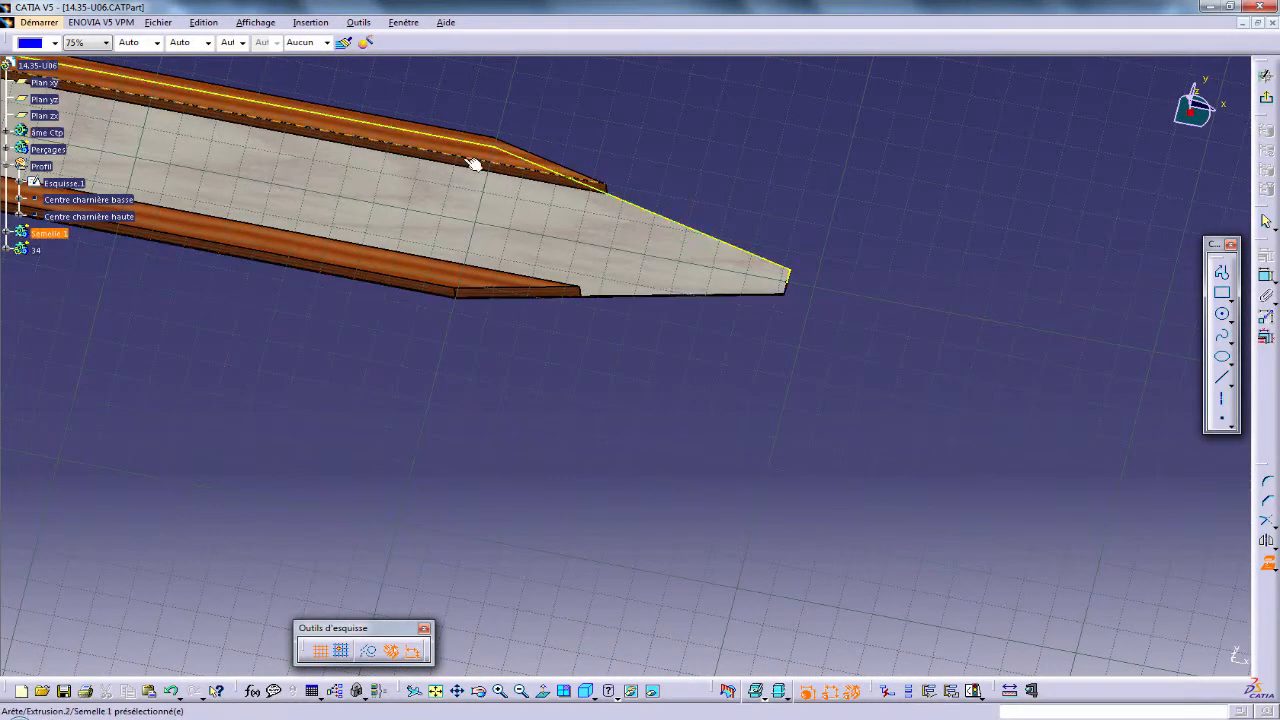
pyautogui.click(473, 163)
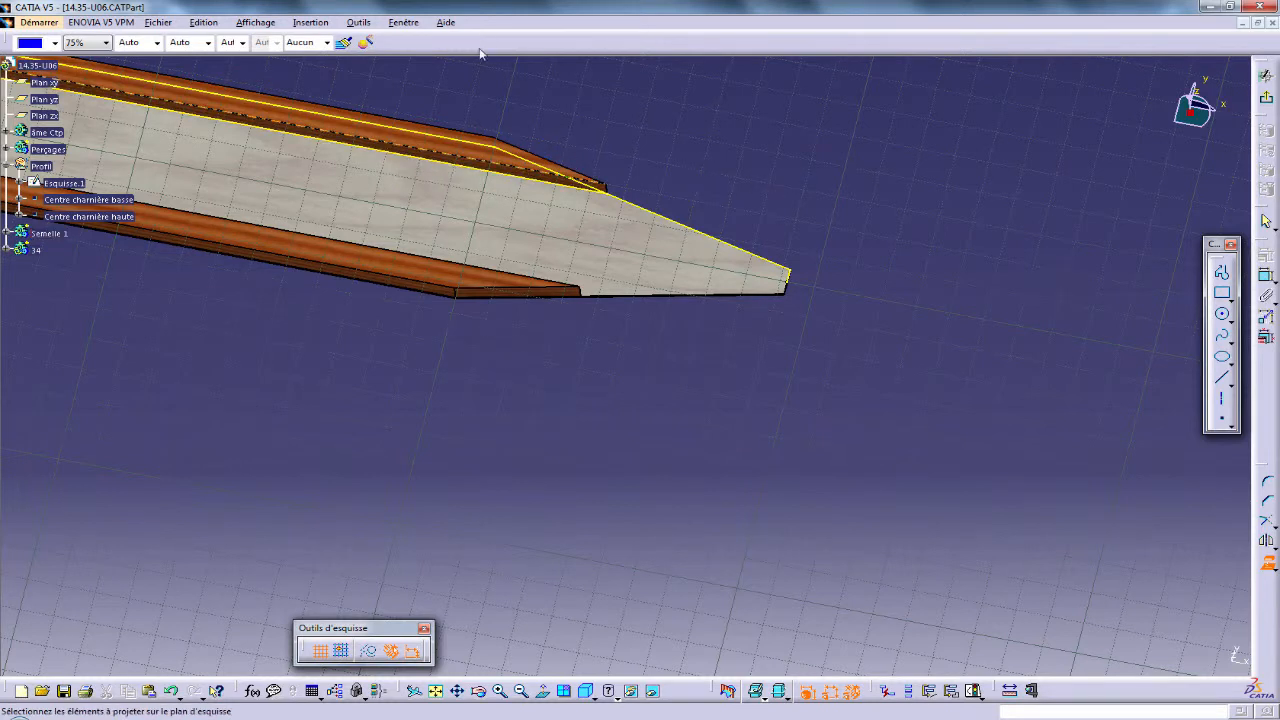
pyautogui.moveTo(498, 107); pyautogui.dragTo(457, 151, button='middle')
pyautogui.click(1268, 563)
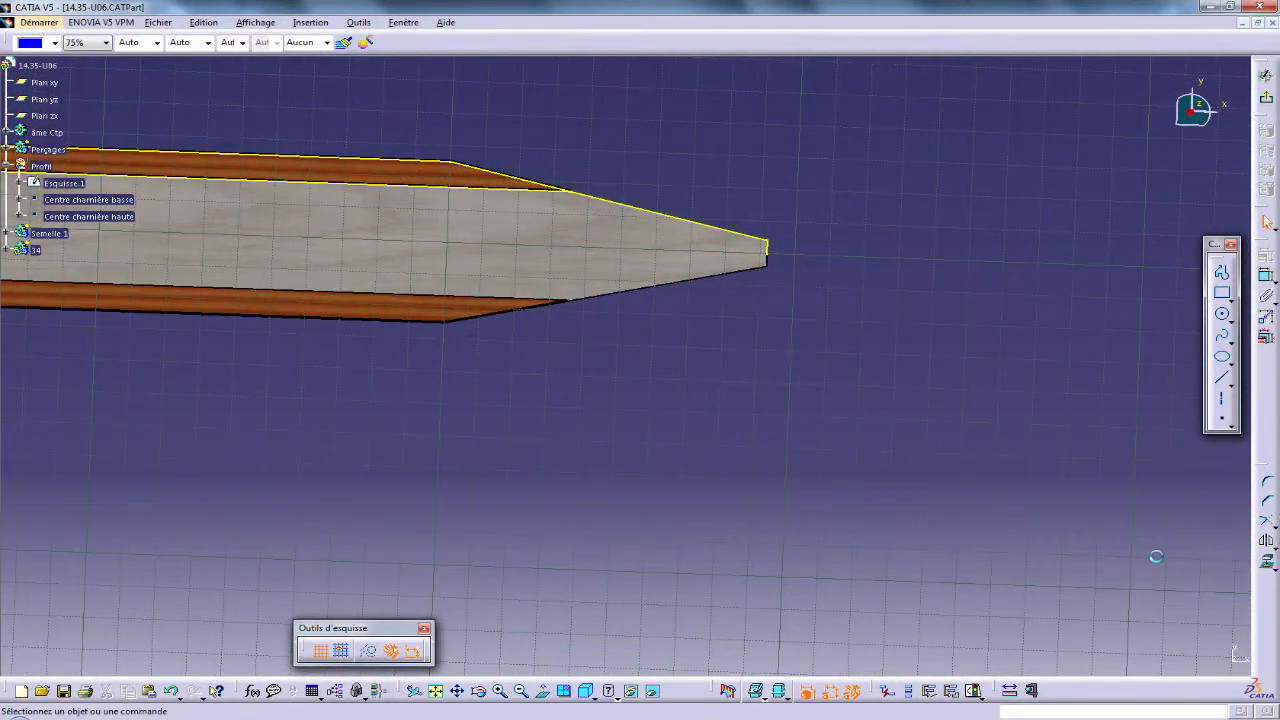
# Draw a circle about 34 mm in diameter near the tapered end, centred on the spar axis and reaching the upper flange's inner edge.
pyautogui.moveTo(821, 535)
pyautogui.mouseDown(button='middle')
pyautogui.moveTo(843, 563)
pyautogui.moveTo(886, 518)
pyautogui.mouseUp(button='middle')
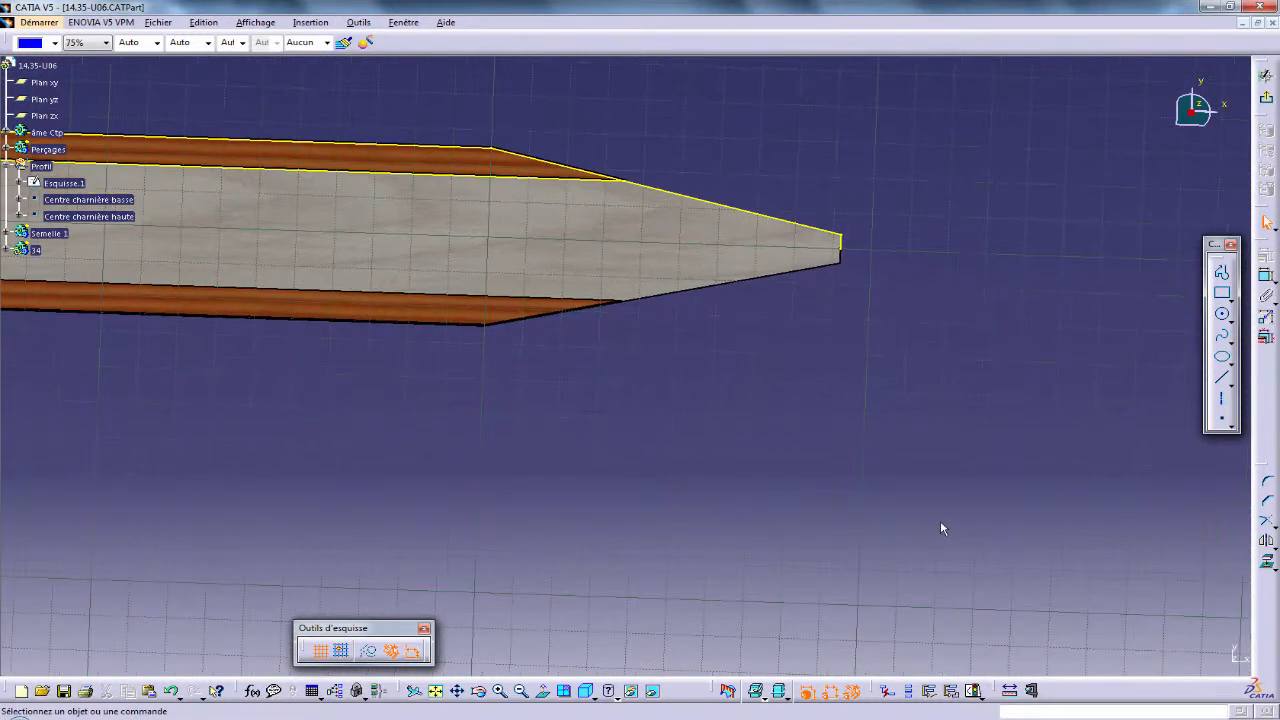
pyautogui.click(1223, 316)
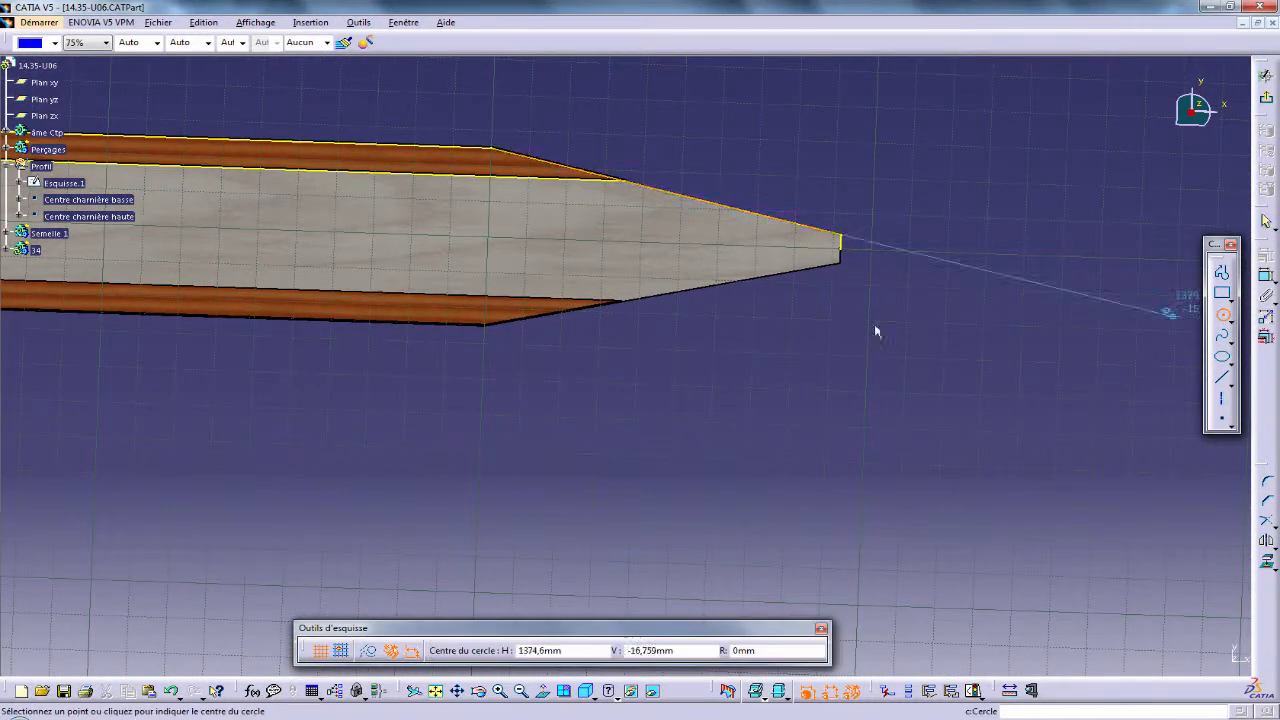
pyautogui.click(455, 230)
pyautogui.click(455, 171)
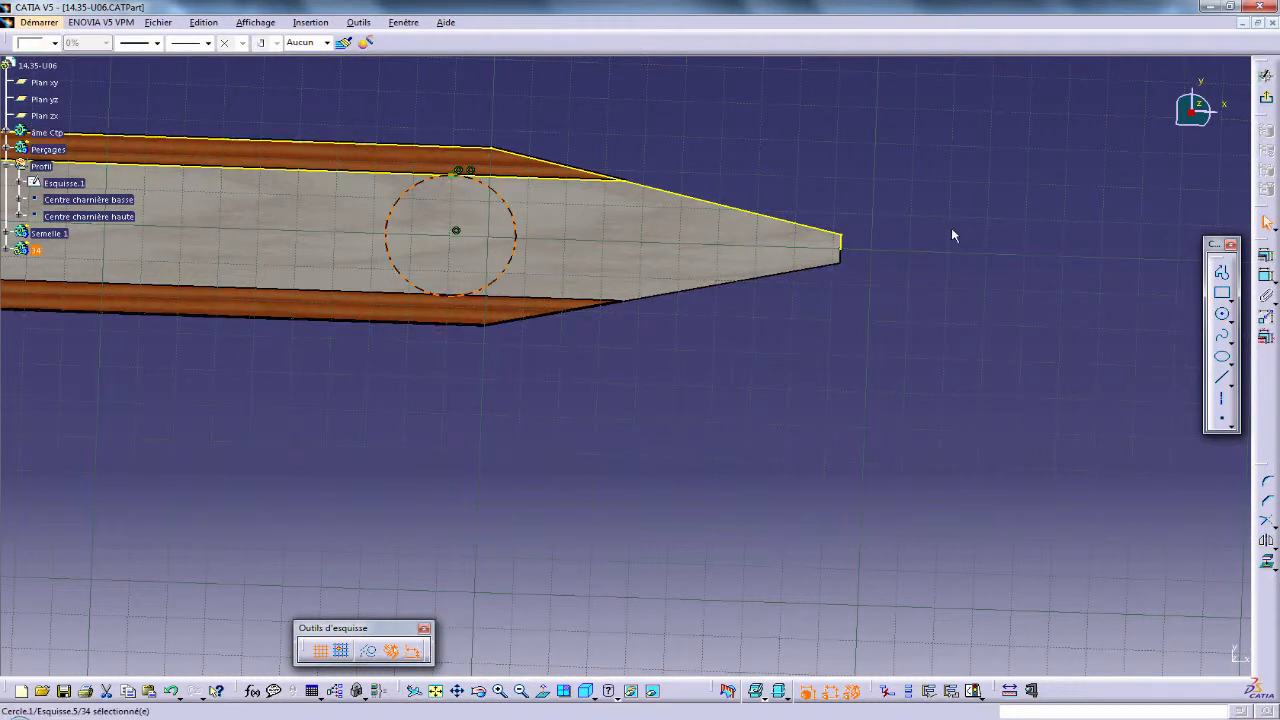
pyautogui.click(975, 210)
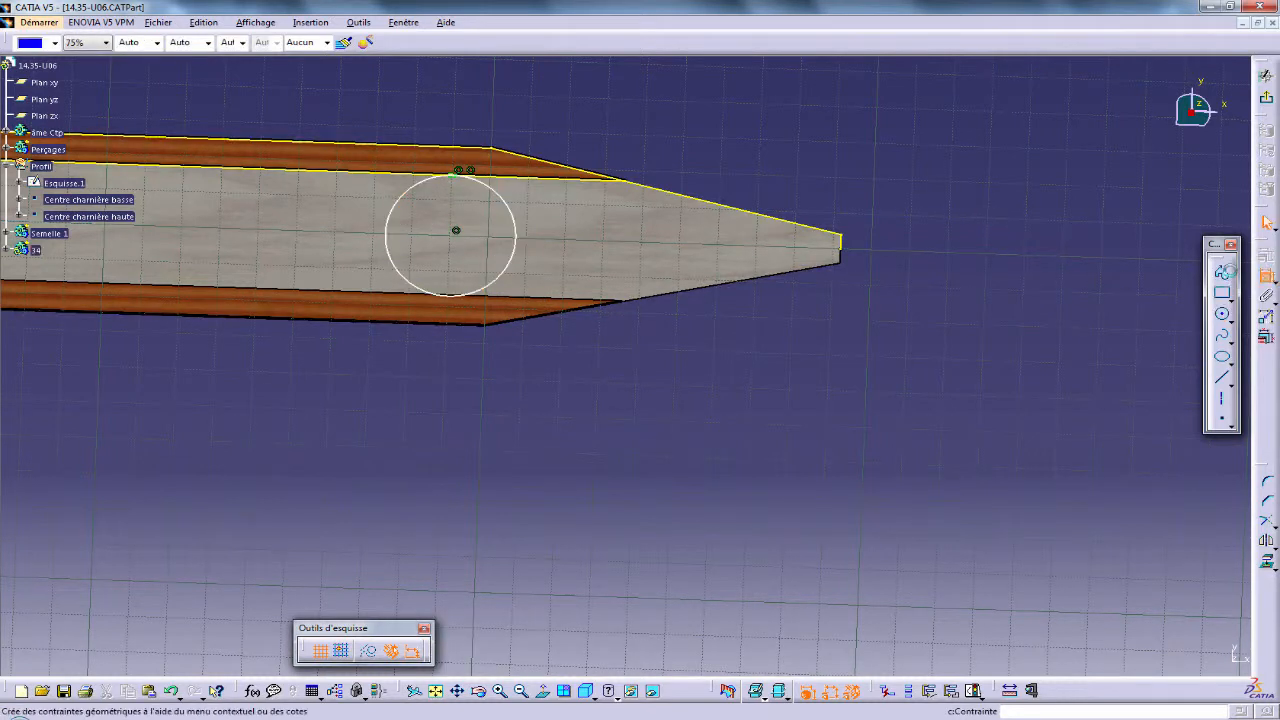
# Dimension the circle with a reference constraint and switch its dimension type from diameter to radius.
pyautogui.click(508, 205)
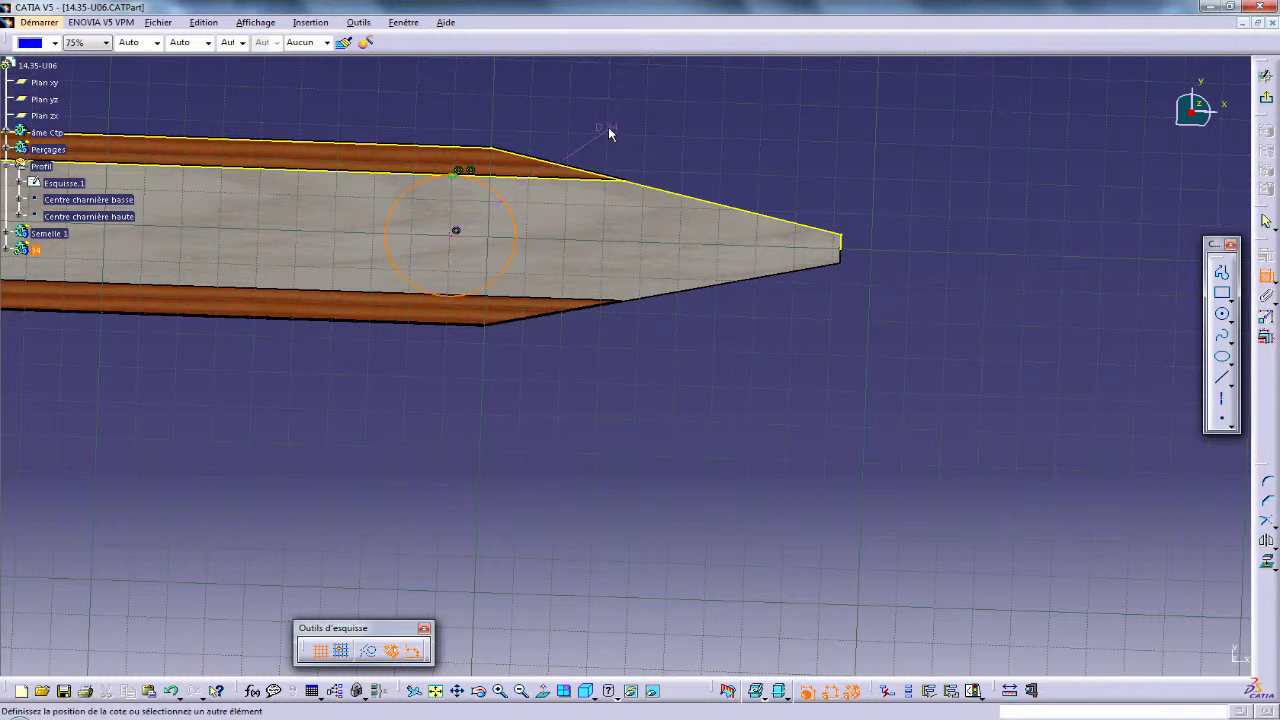
pyautogui.rightClick(609, 133)
pyautogui.click(645, 149)
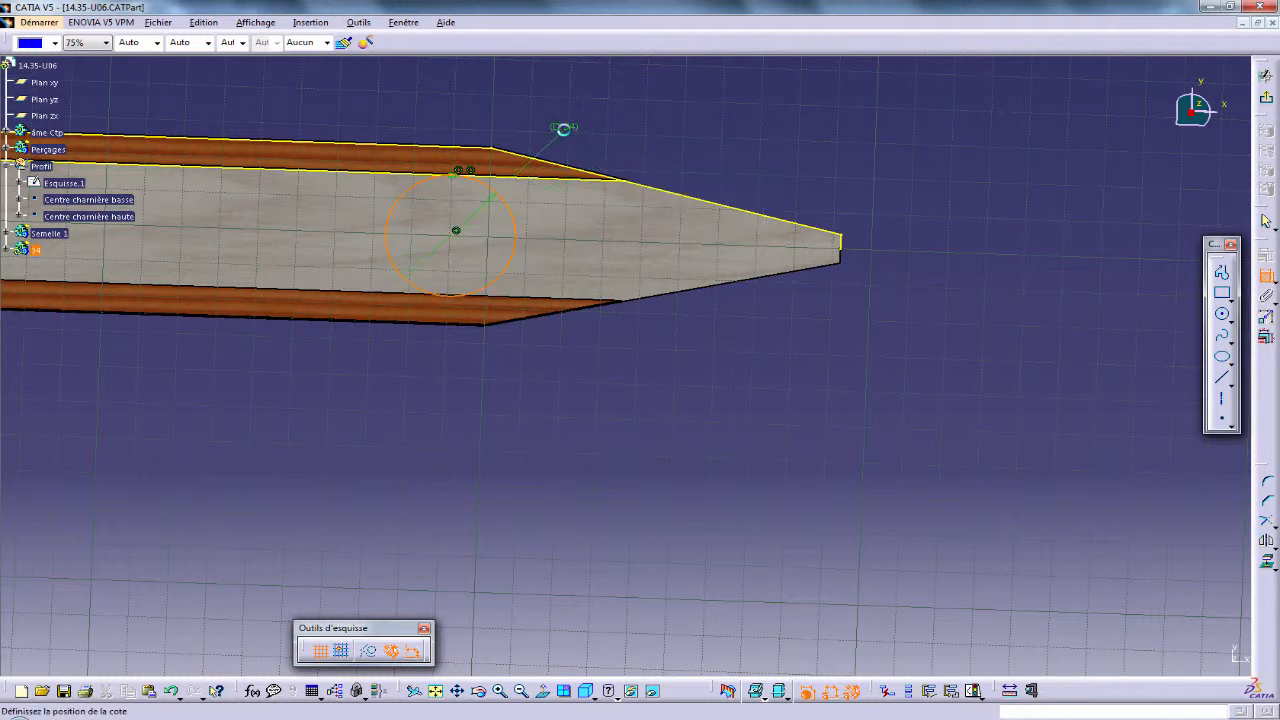
pyautogui.click(564, 128)
pyautogui.doubleClick(563, 127)
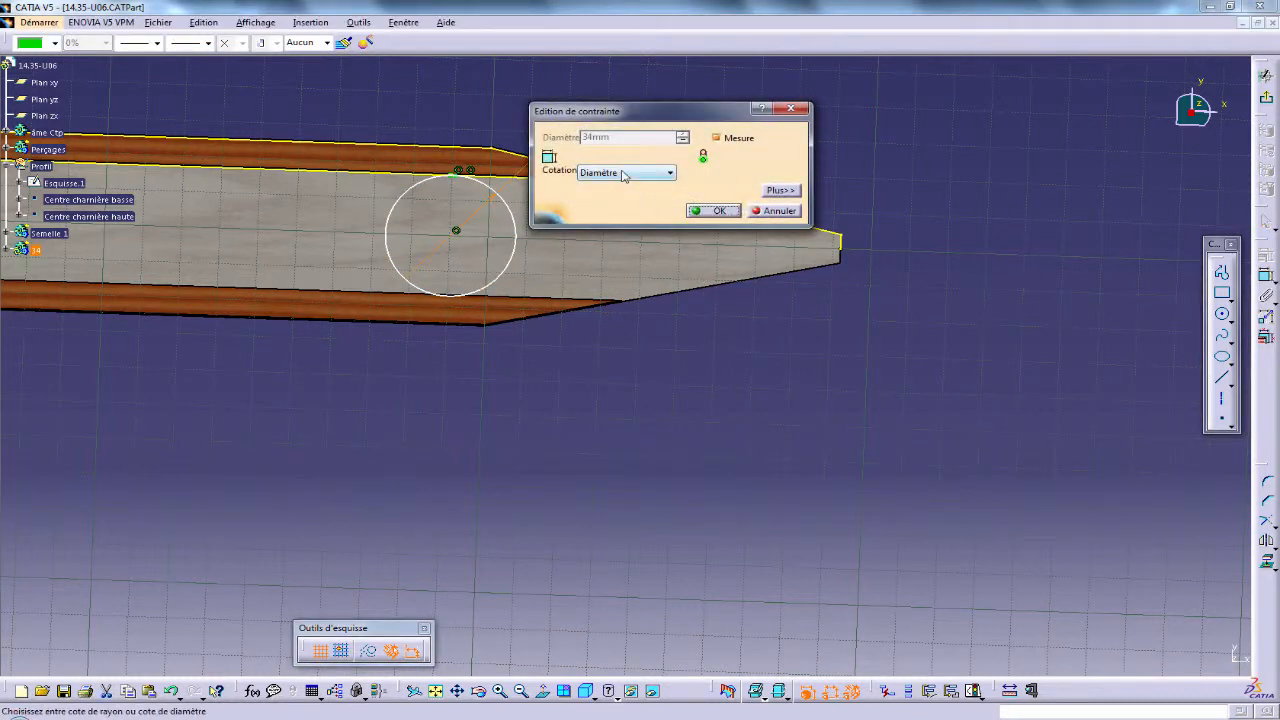
pyautogui.click(622, 175)
pyautogui.click(610, 194)
pyautogui.click(713, 210)
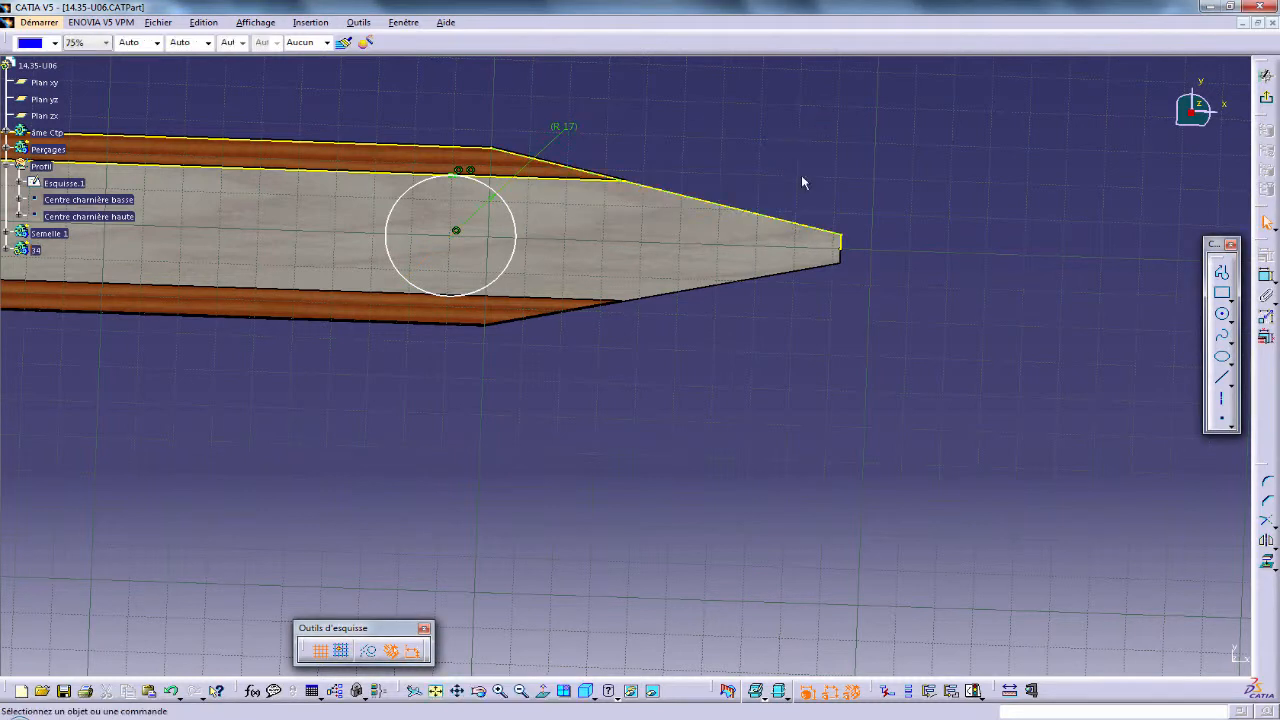
# Move the circle closer to the tip, about 88 mm from the short end edge, and dimension that horizontal distance.
pyautogui.moveTo(456, 231); pyautogui.dragTo(505, 235)
pyautogui.click(769, 397)
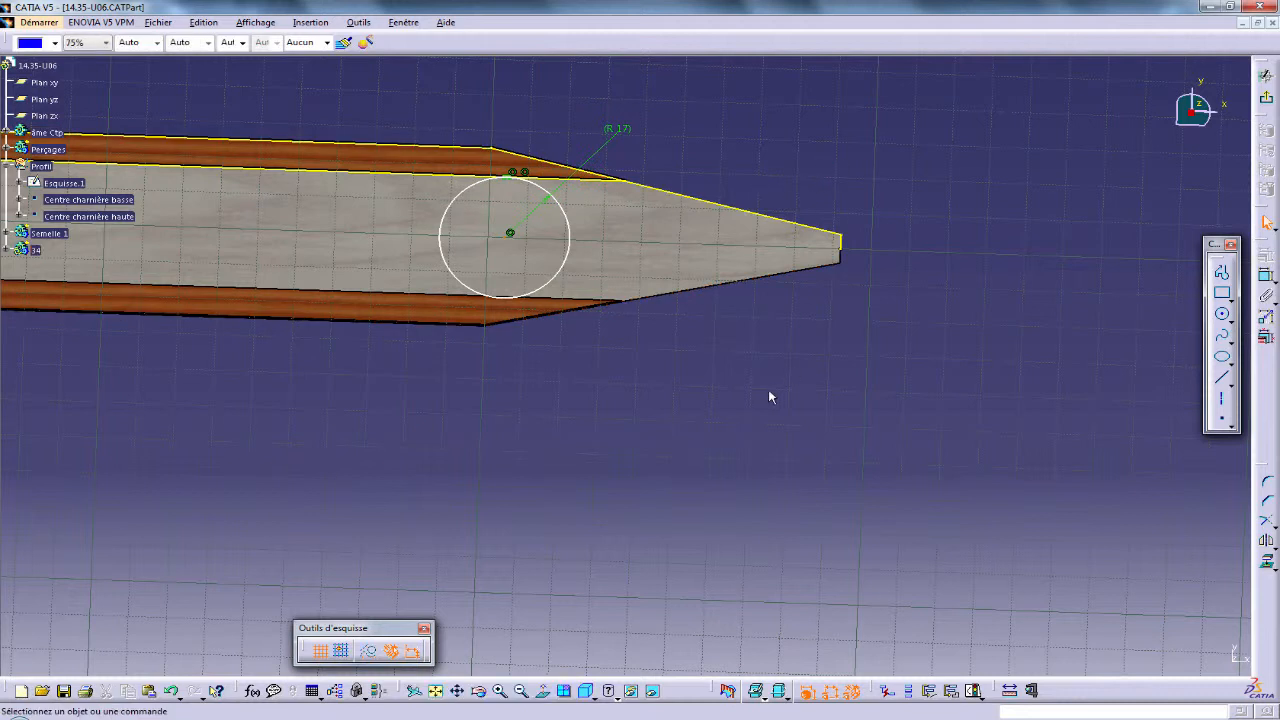
pyautogui.moveTo(769, 397); pyautogui.dragTo(788, 380, button='middle')
pyautogui.click(1266, 277)
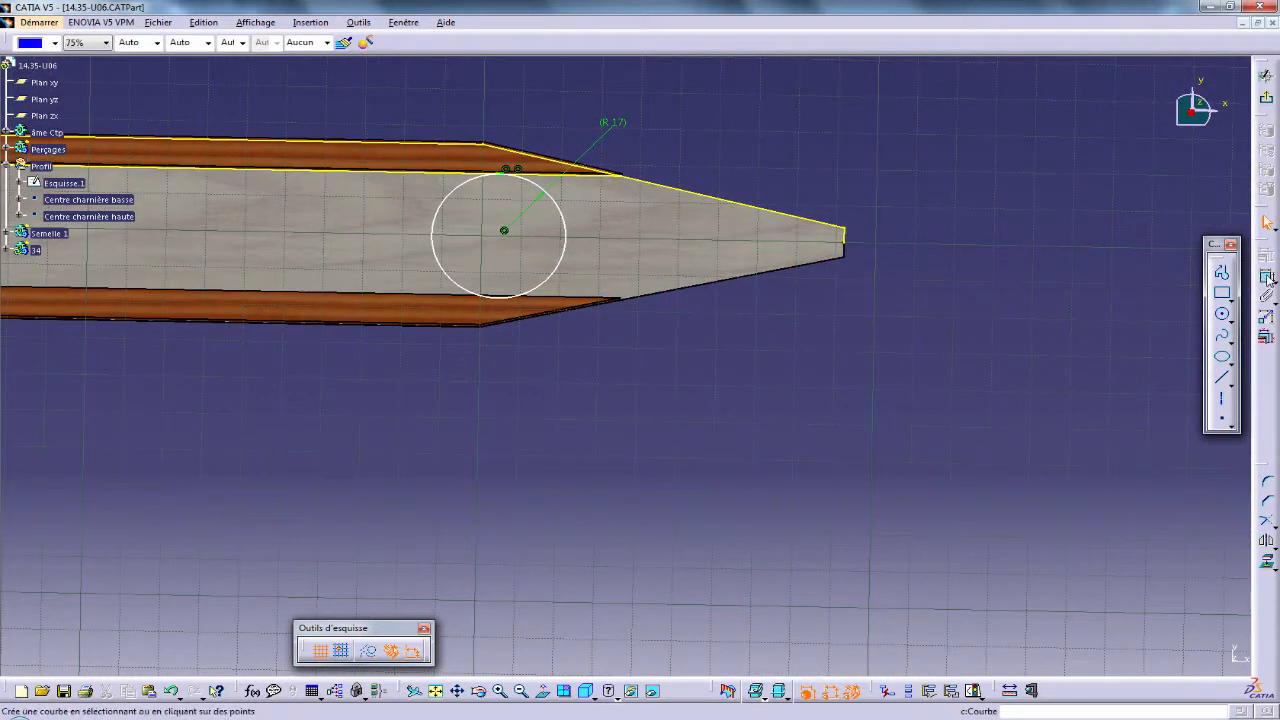
pyautogui.click(845, 236)
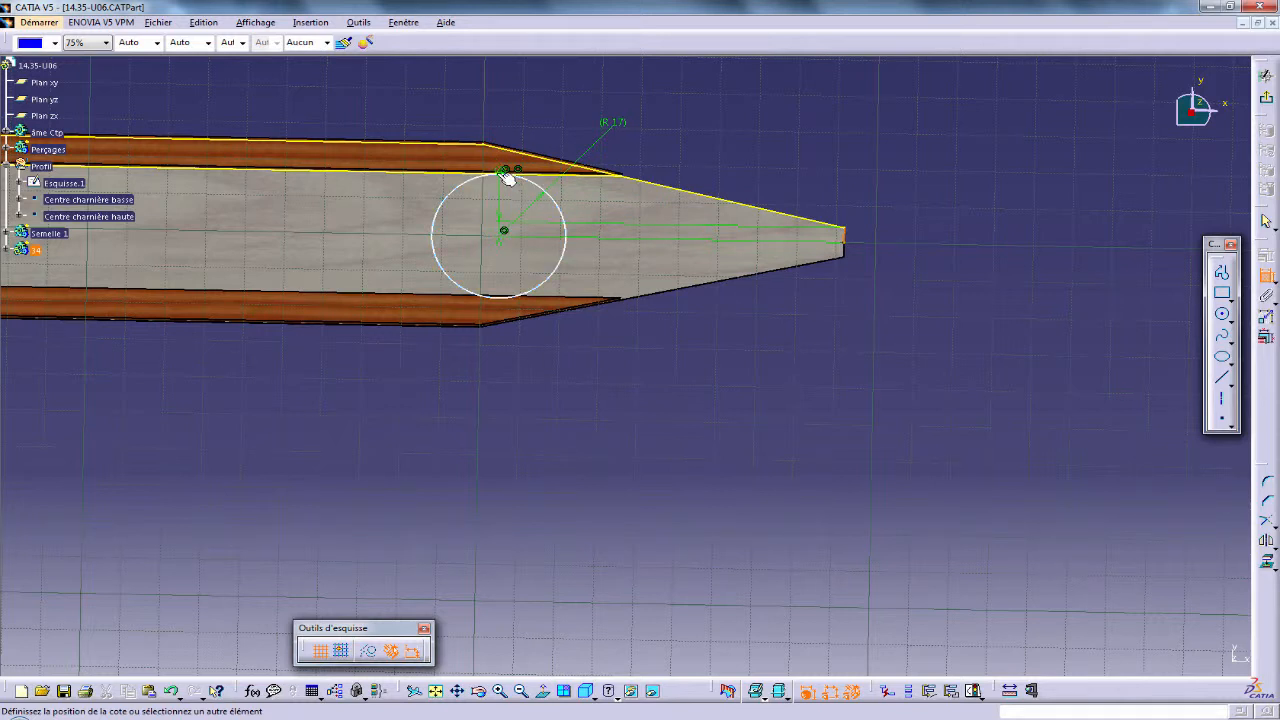
pyautogui.click(507, 173)
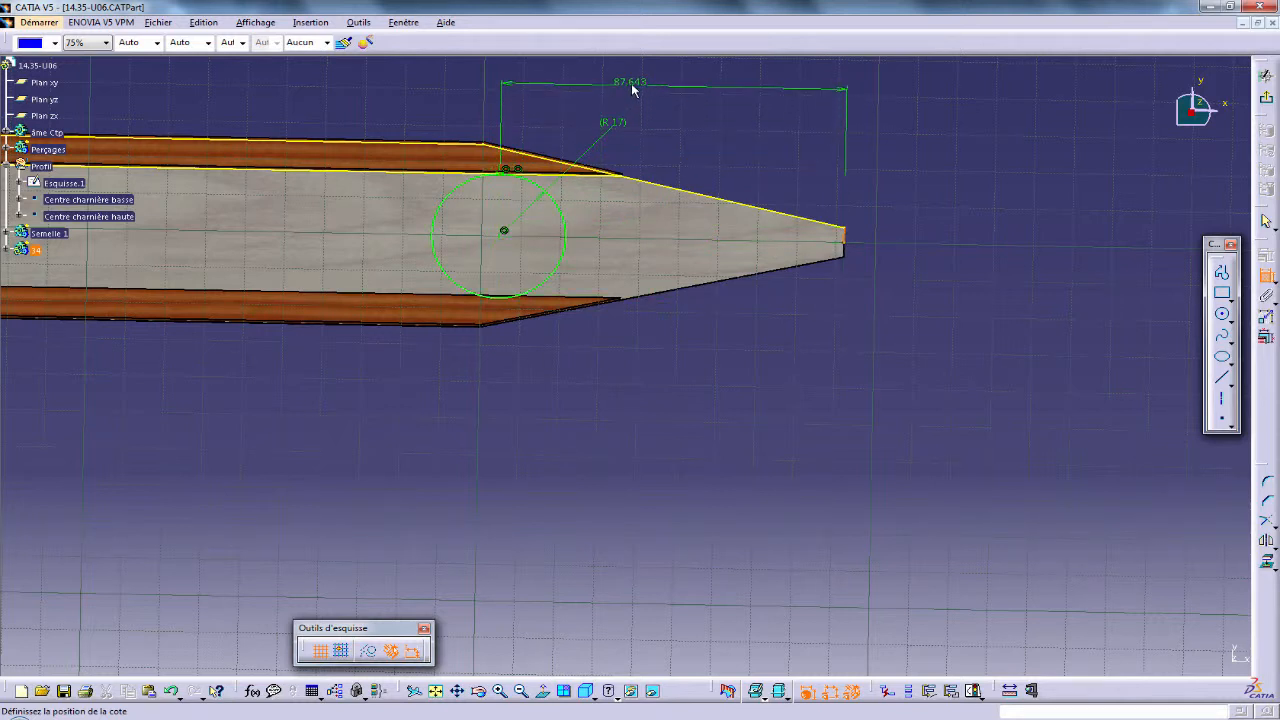
pyautogui.click(622, 90)
# Set the circle's distance from the short end edge to 92 mm.
pyautogui.doubleClick(633, 88)
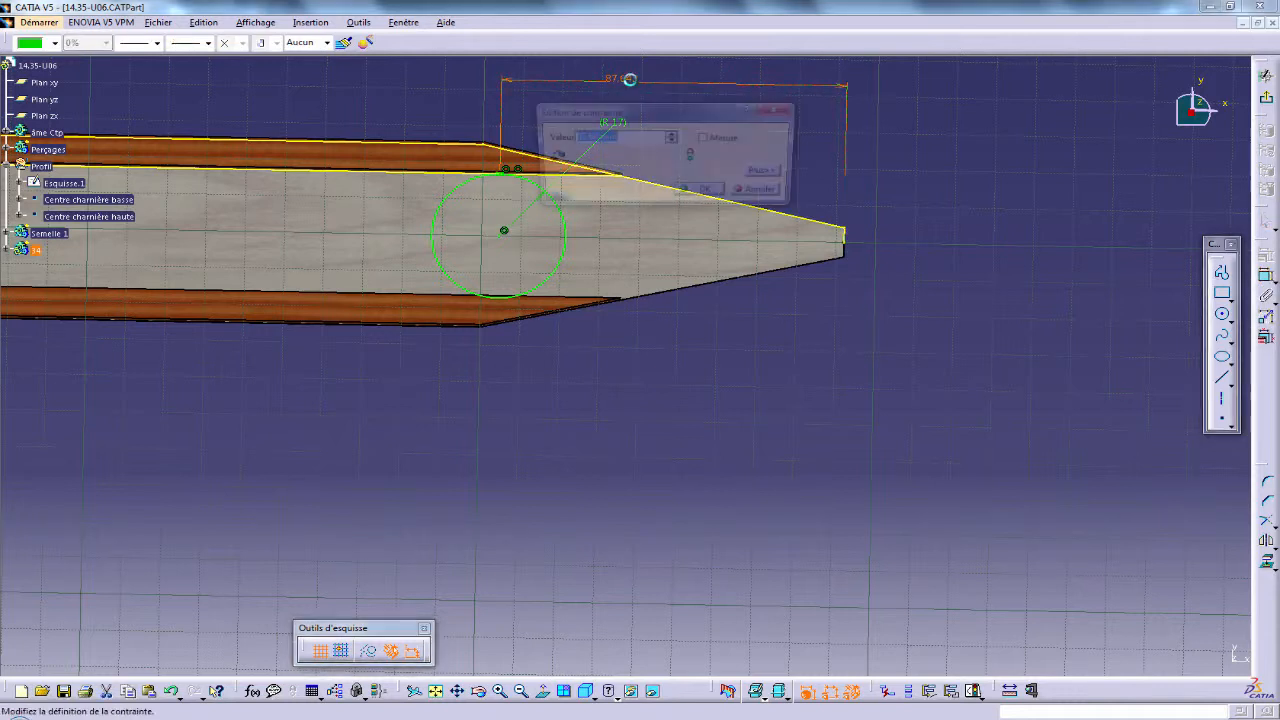
pyautogui.write('92')
pyautogui.press('Return')
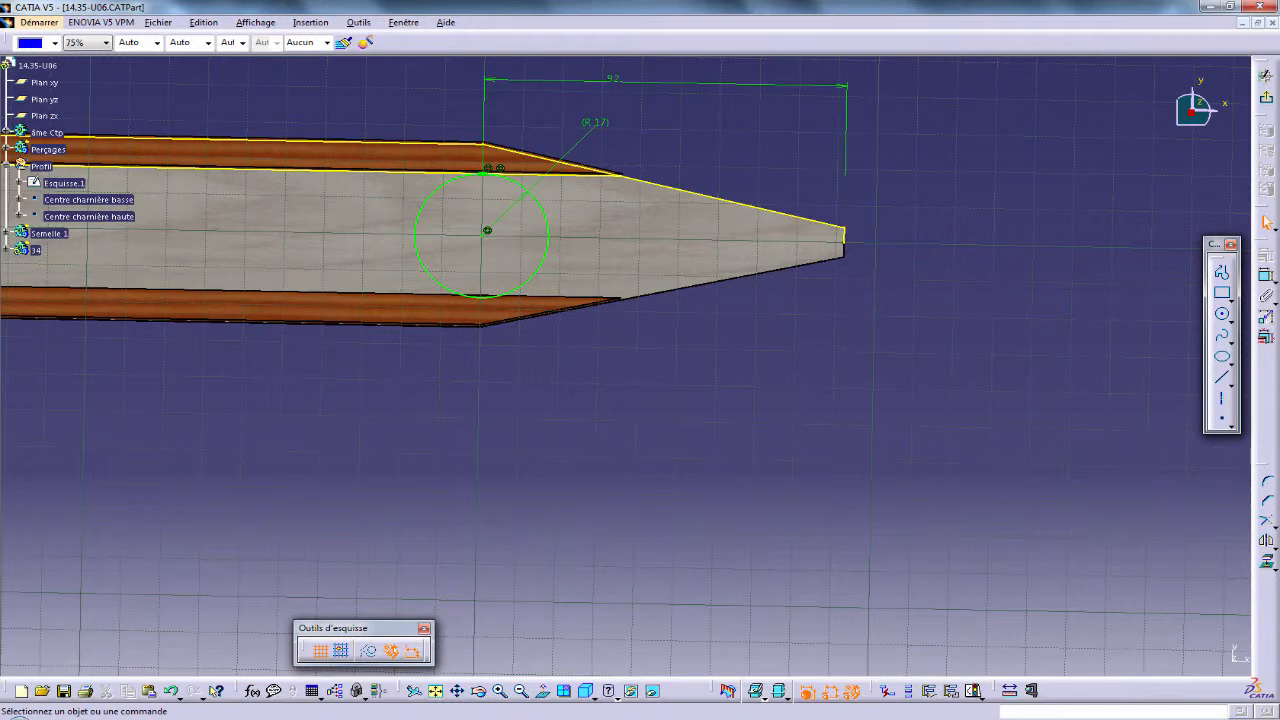
# Check the scanned drawing in XnView, return to CATIA and set the circle's distance from the short end edge to 115 mm.
pyautogui.hotkey('alt', 'Tab')
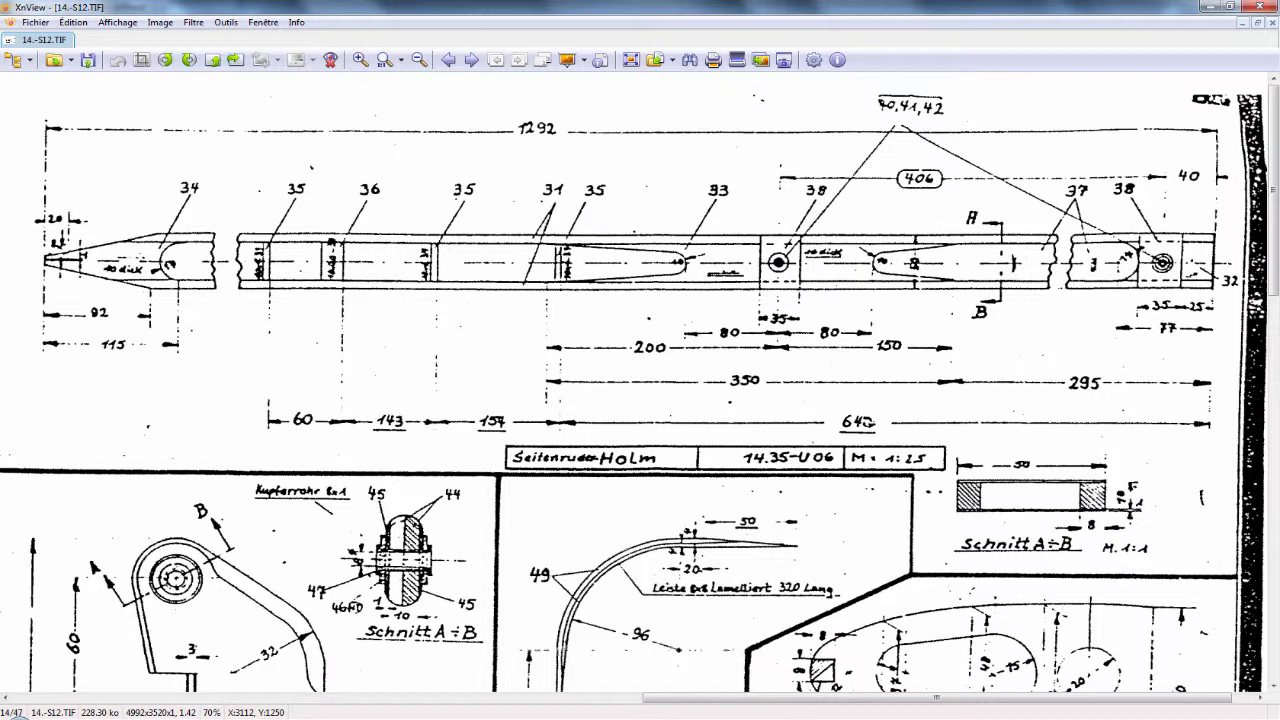
pyautogui.hotkey('alt', 'Tab')
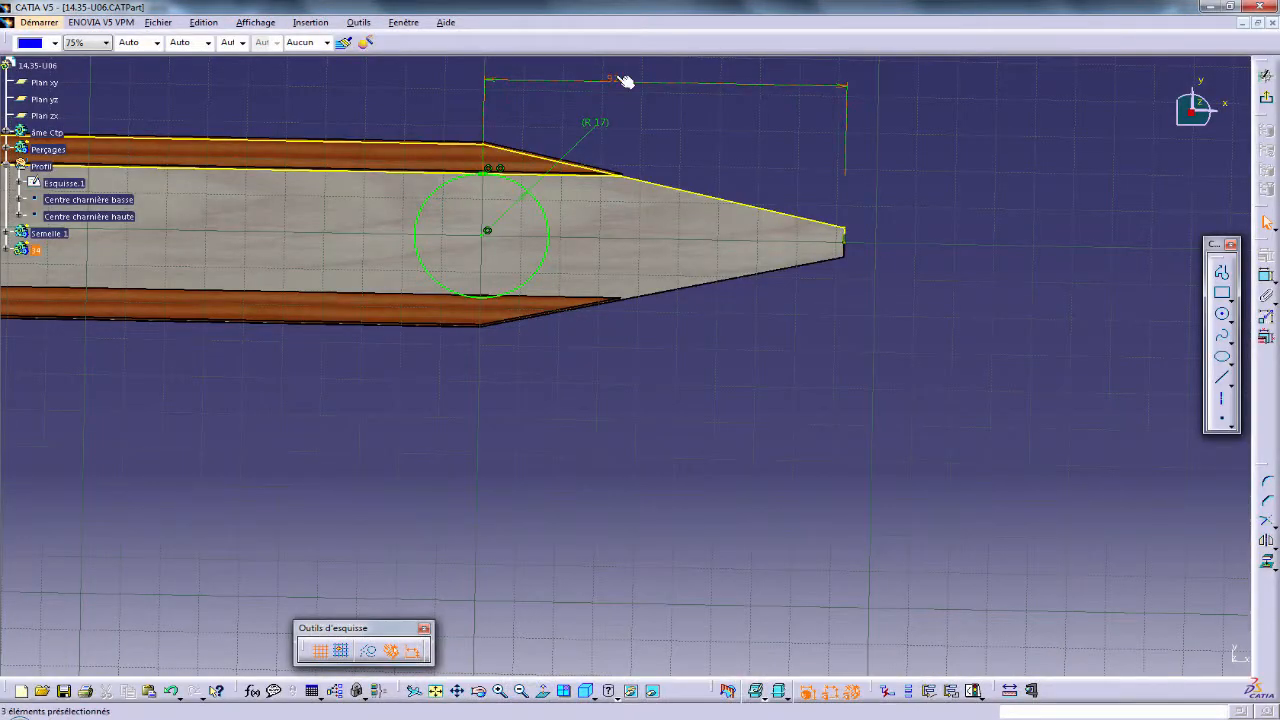
pyautogui.doubleClick(615, 80)
pyautogui.write('115')
pyautogui.press('Return')
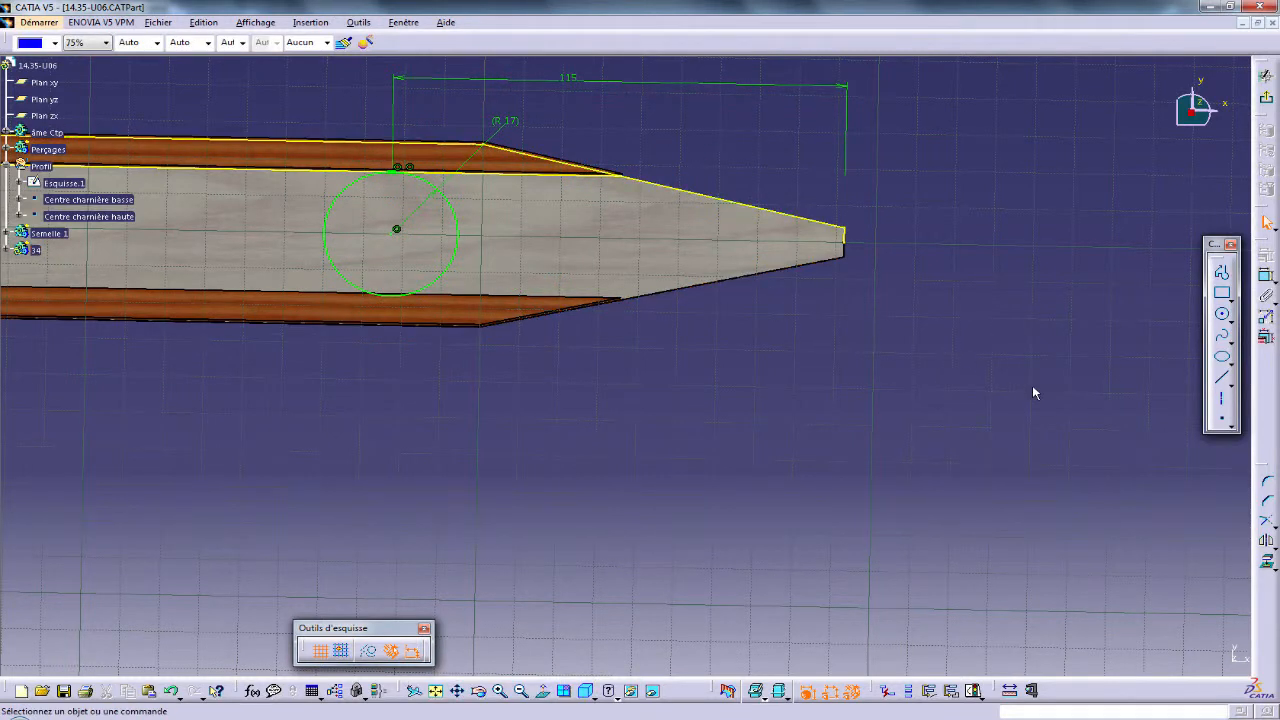
# Draw a horizontal line along the spar axis from the short end edge to the circle's centre and make it a construction line.
pyautogui.click(1222, 378)
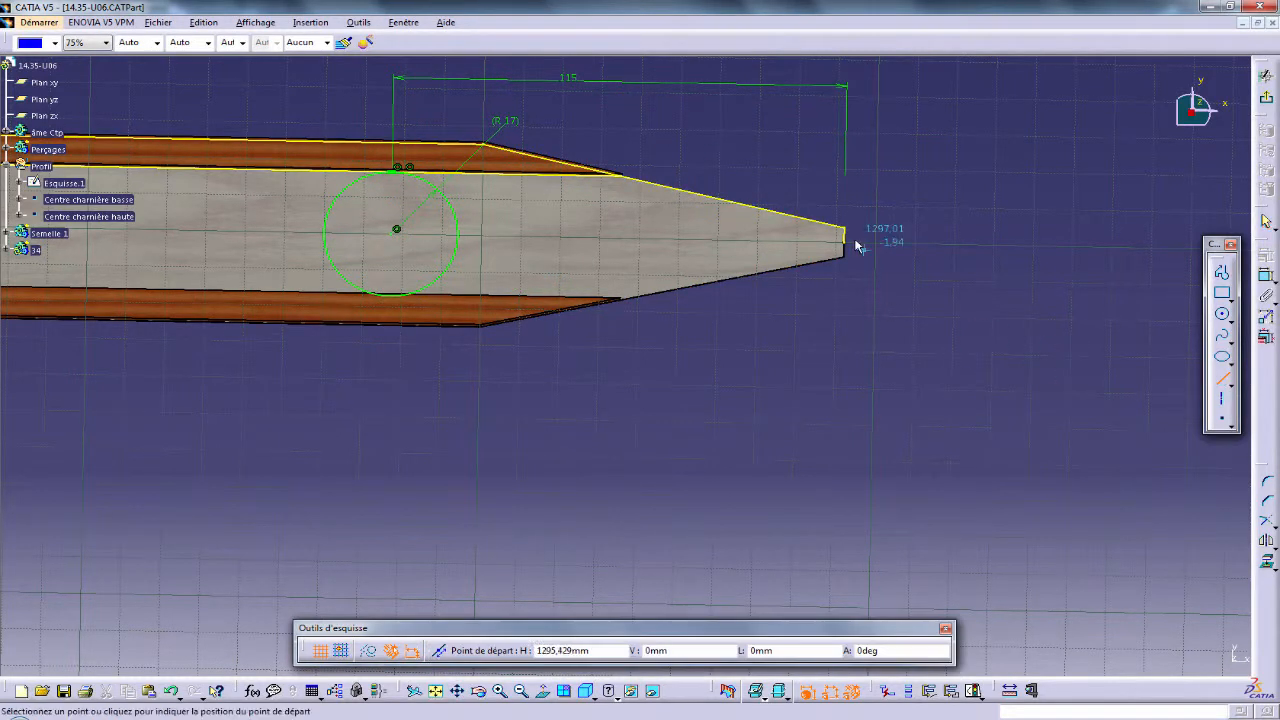
pyautogui.click(840, 240)
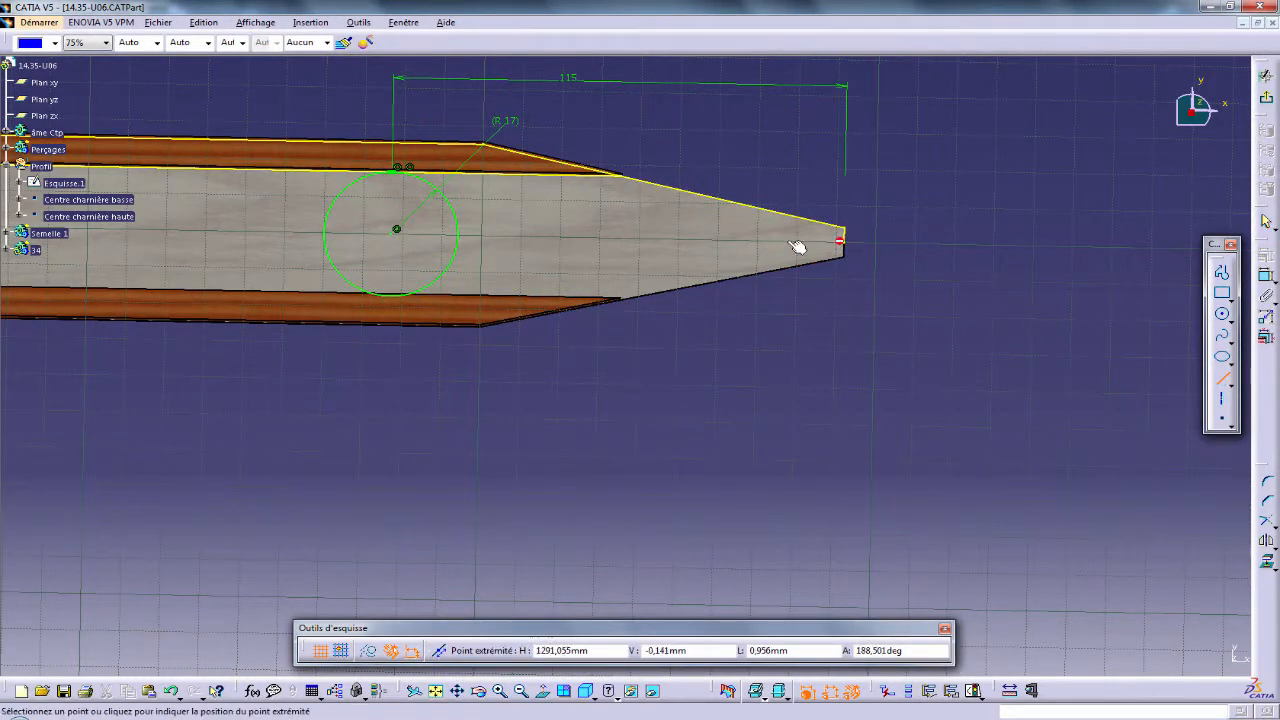
pyautogui.click(397, 232)
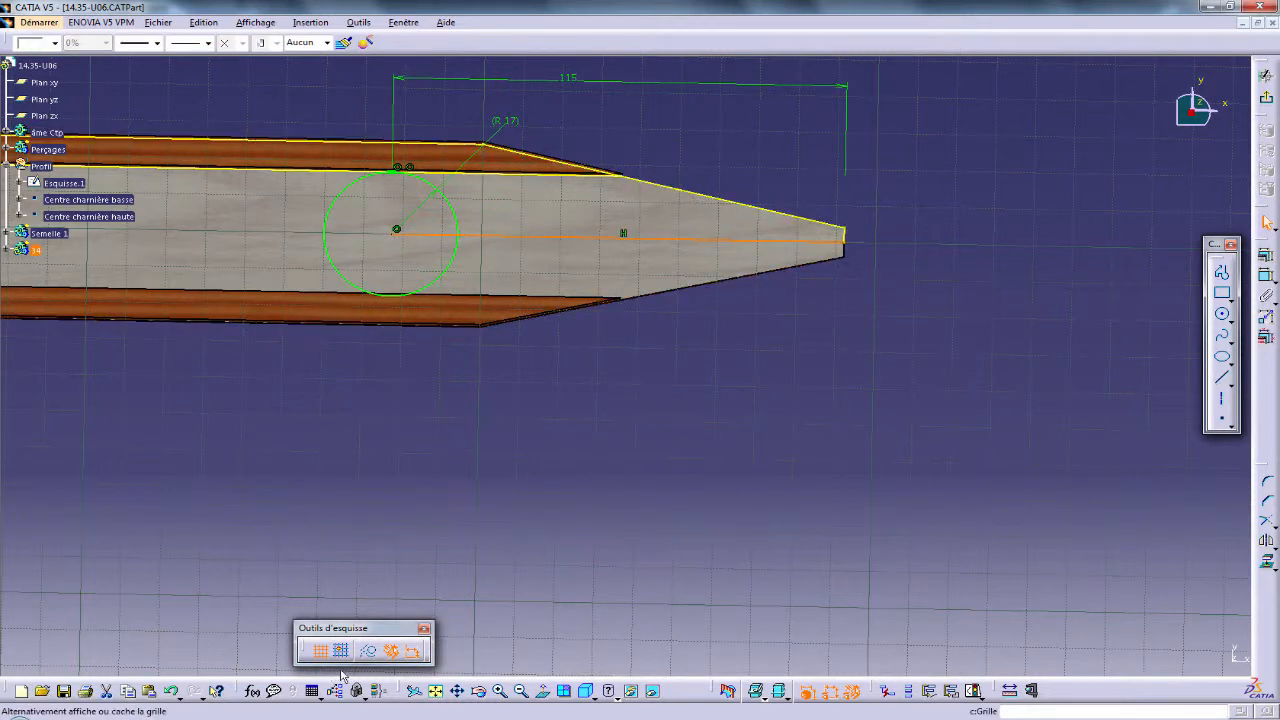
pyautogui.click(372, 651)
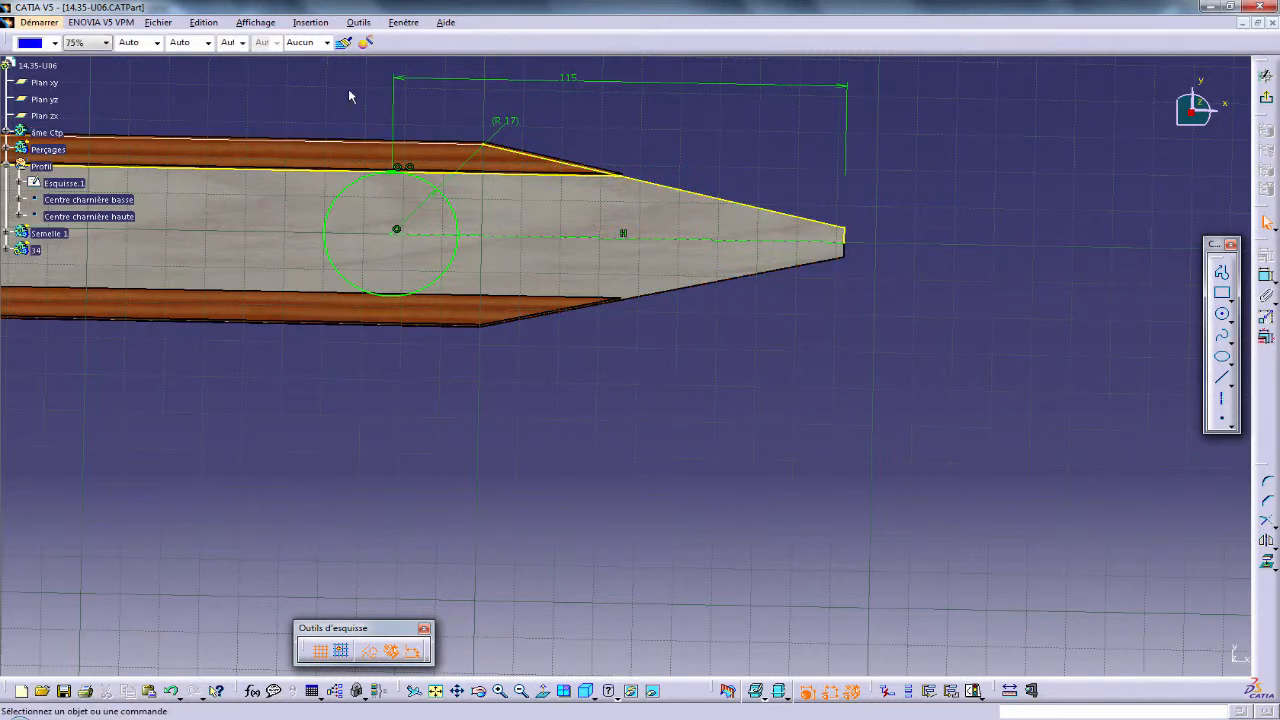
# Trim the circle to a quarter arc ending at the upper flange's inner edge, and trim that edge against the sloped tip edge.
pyautogui.click(1267, 523)
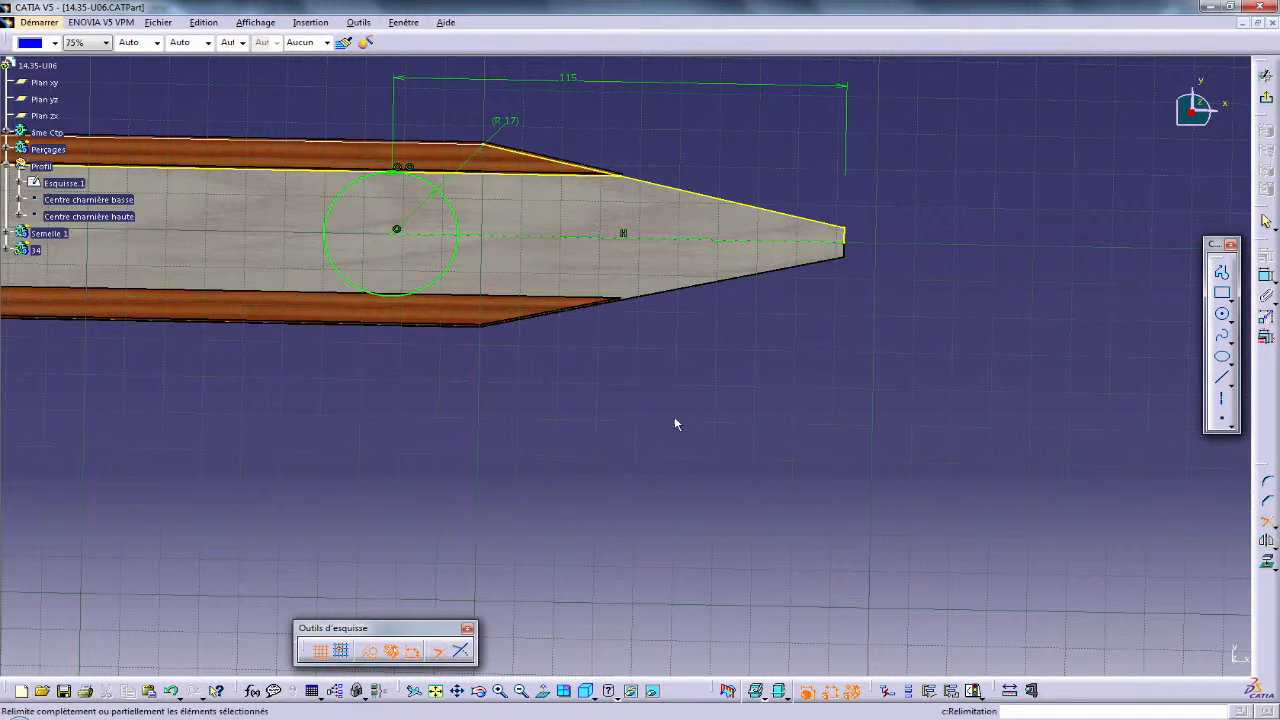
pyautogui.click(451, 199)
pyautogui.click(445, 174)
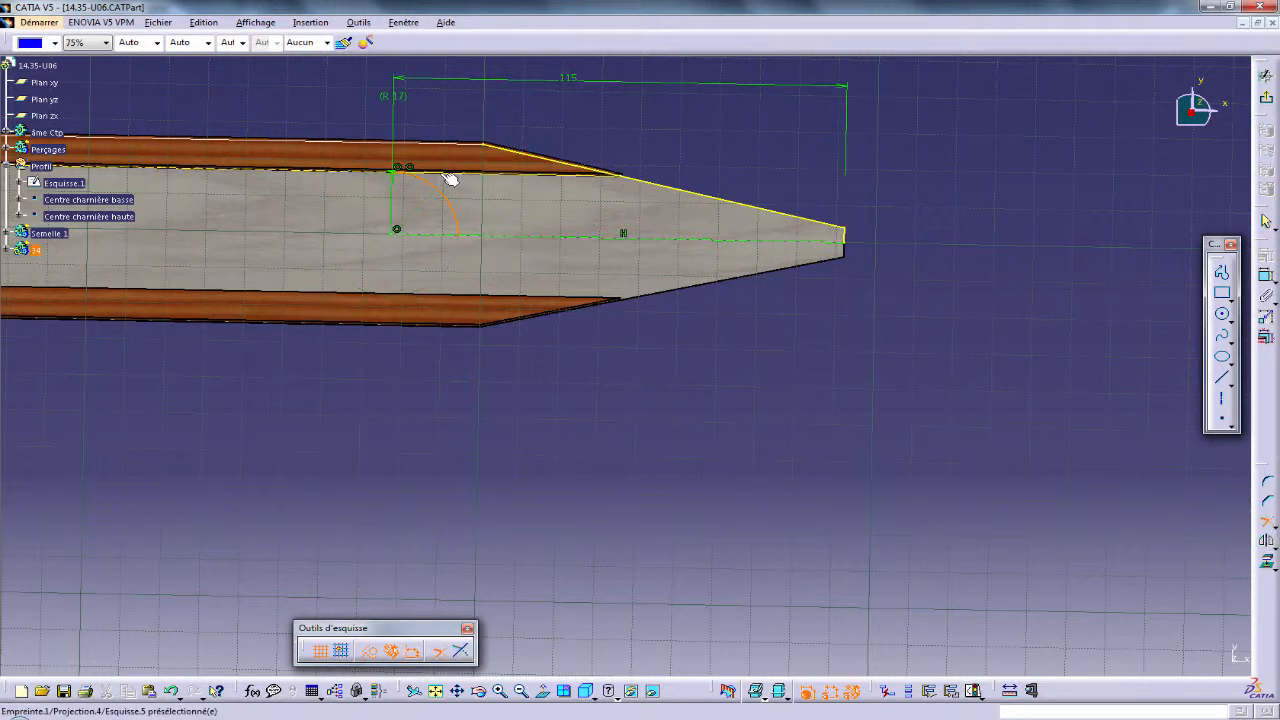
pyautogui.click(374, 684)
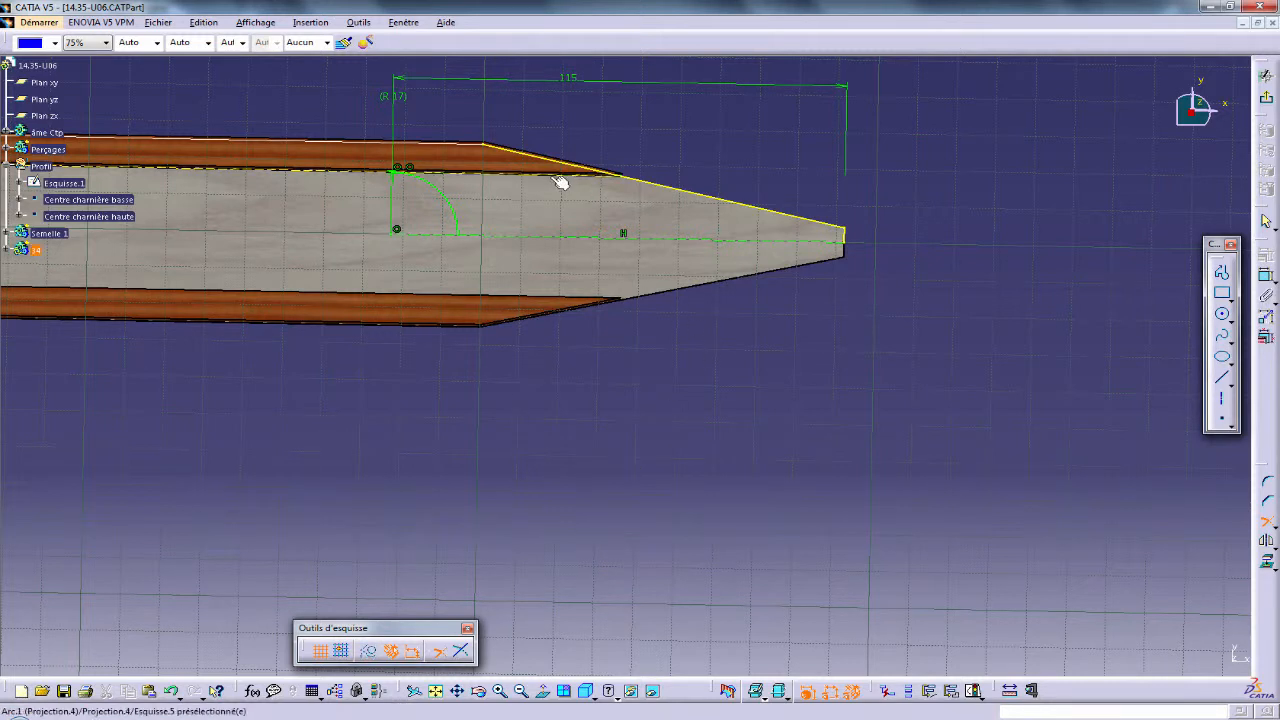
pyautogui.click(669, 202)
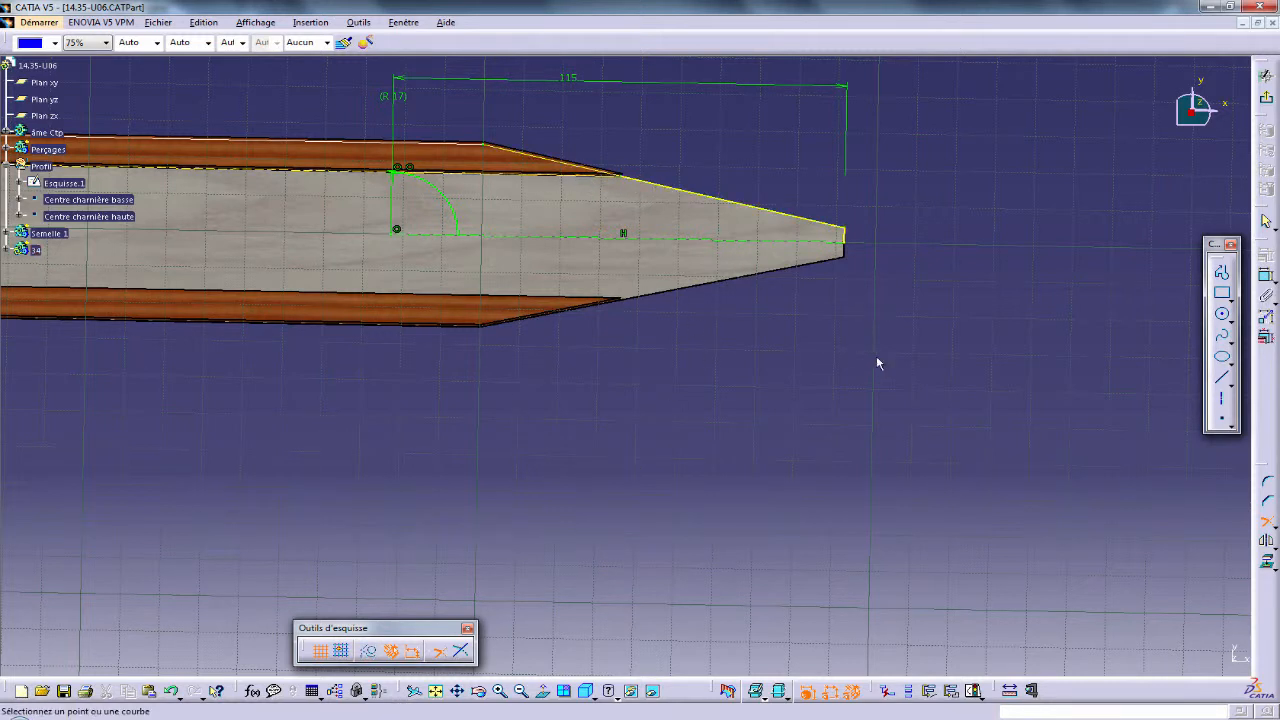
pyautogui.click(1266, 523)
# Turn the axis line back into a standard line and trim it against the quarter arc to close the half profile.
pyautogui.moveTo(486, 190); pyautogui.dragTo(641, 396, button='middle')
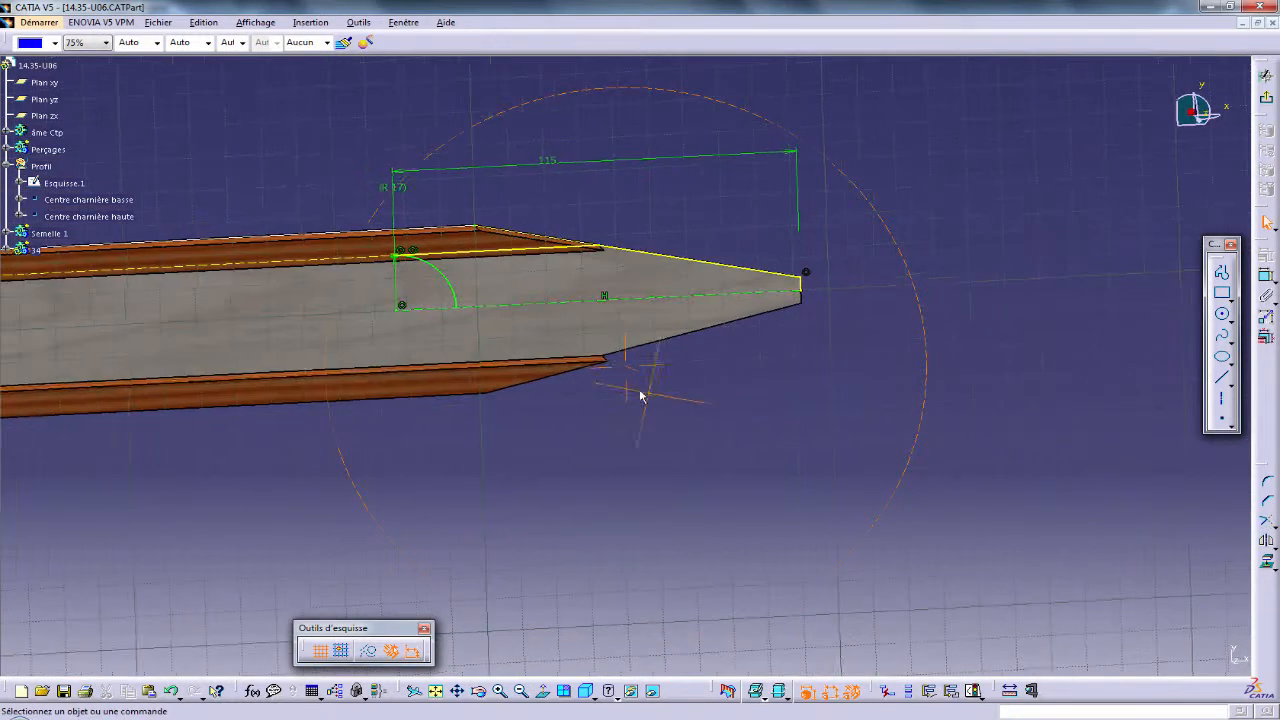
pyautogui.click(538, 309)
pyautogui.click(369, 650)
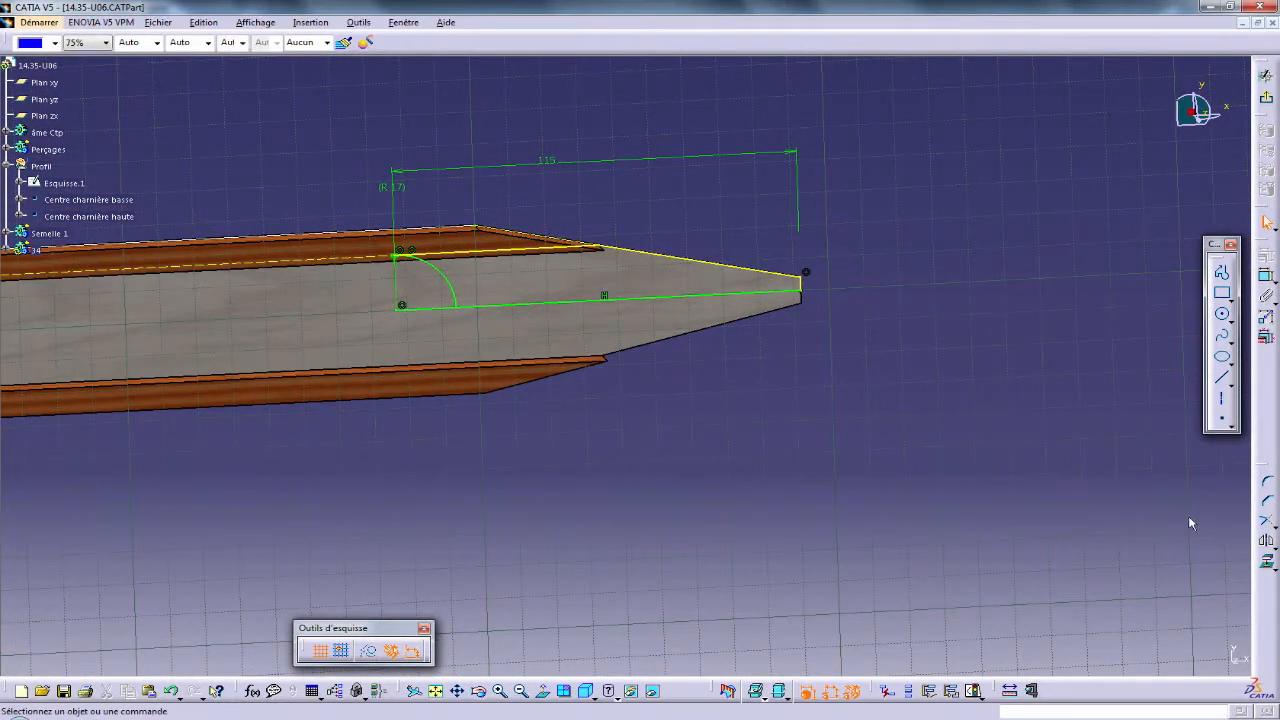
pyautogui.click(1267, 524)
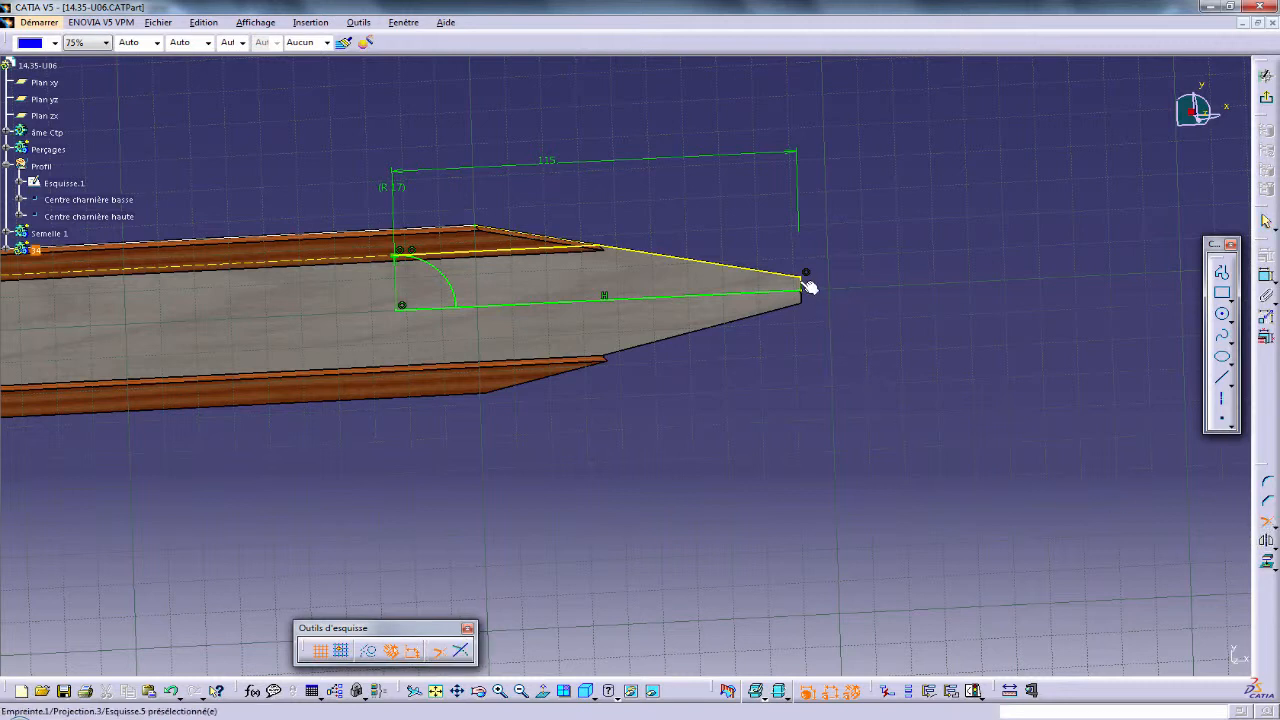
pyautogui.click(480, 309)
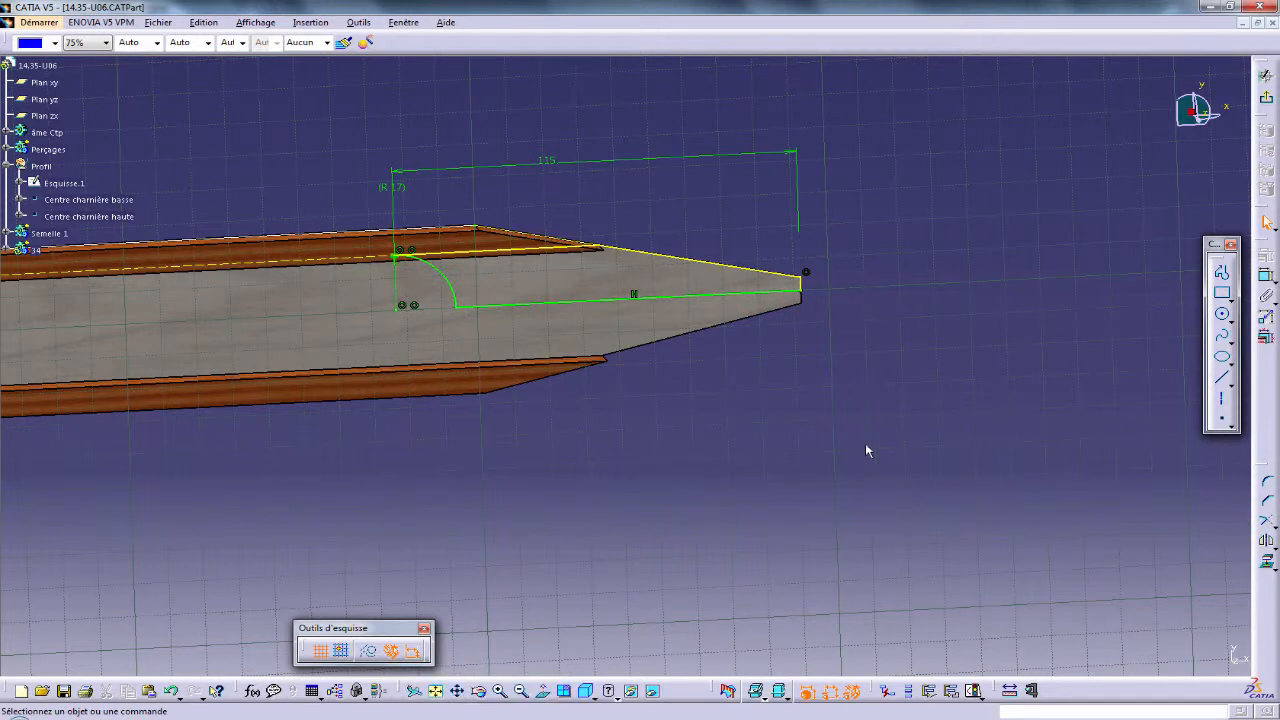
# Exit the sketch and extrude the half profile from the plywood core up to the flanges' height.
pyautogui.moveTo(866, 450)
pyautogui.mouseDown(button='middle')
pyautogui.moveTo(777, 449)
pyautogui.moveTo(740, 380)
pyautogui.moveTo(749, 429)
pyautogui.mouseUp(button='middle')
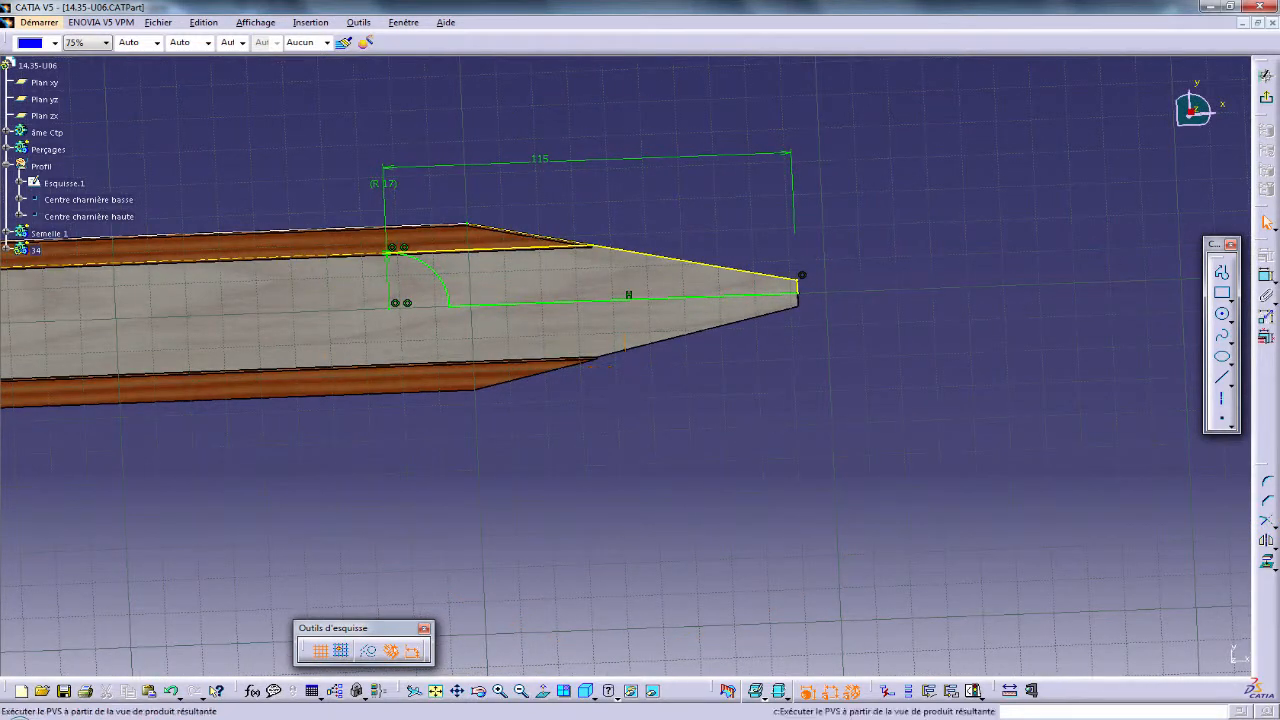
pyautogui.click(1267, 97)
pyautogui.moveTo(651, 440)
pyautogui.mouseDown(button='middle')
pyautogui.moveTo(751, 471)
pyautogui.moveTo(920, 420)
pyautogui.mouseUp(button='middle')
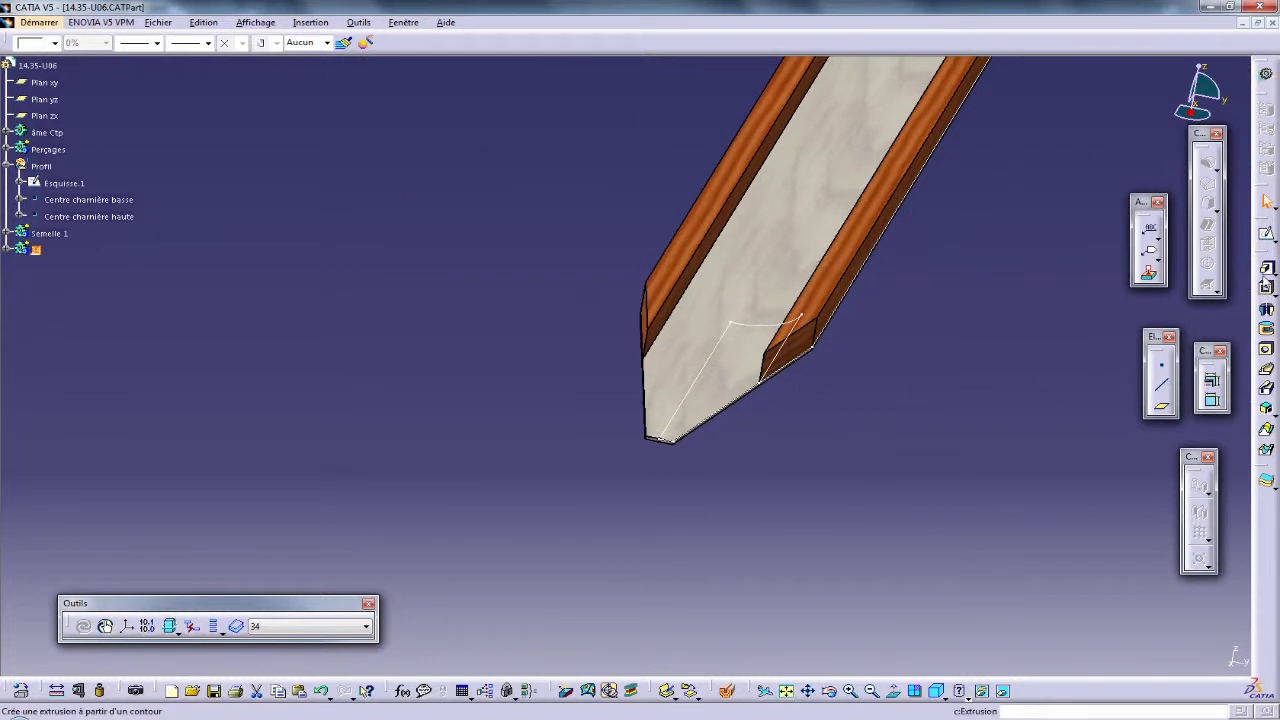
pyautogui.click(1266, 267)
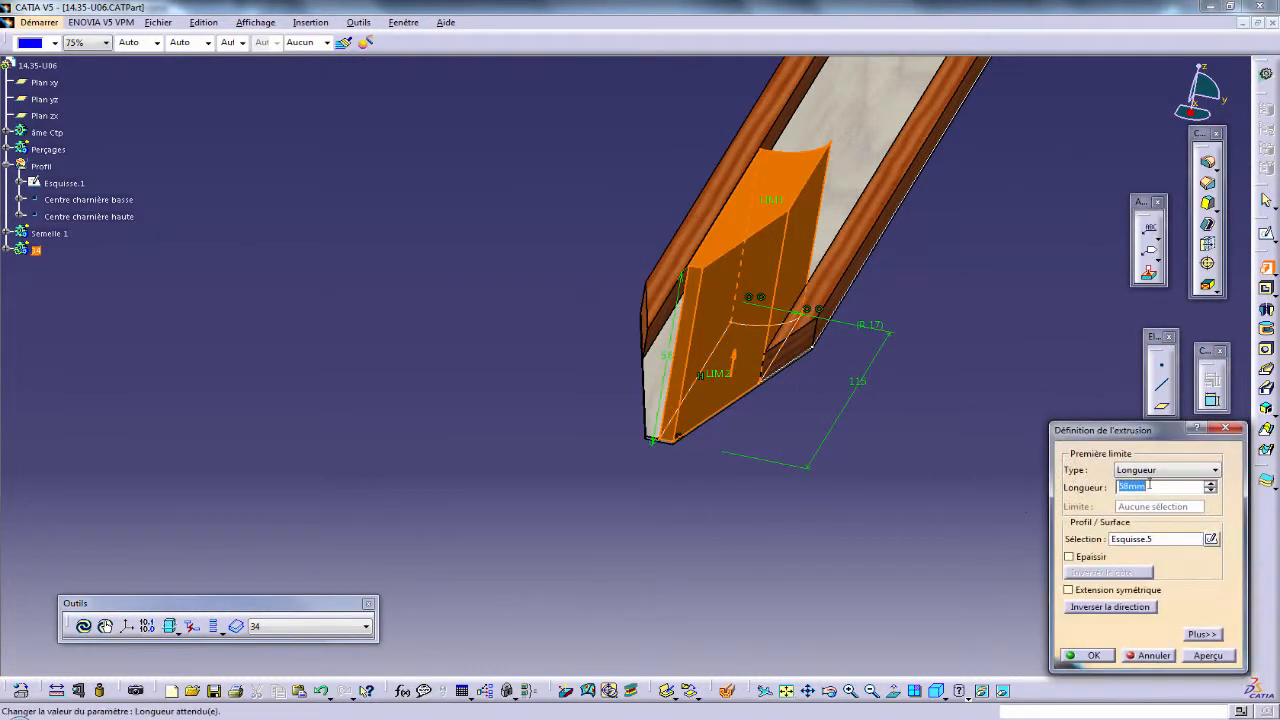
pyautogui.press('Return')
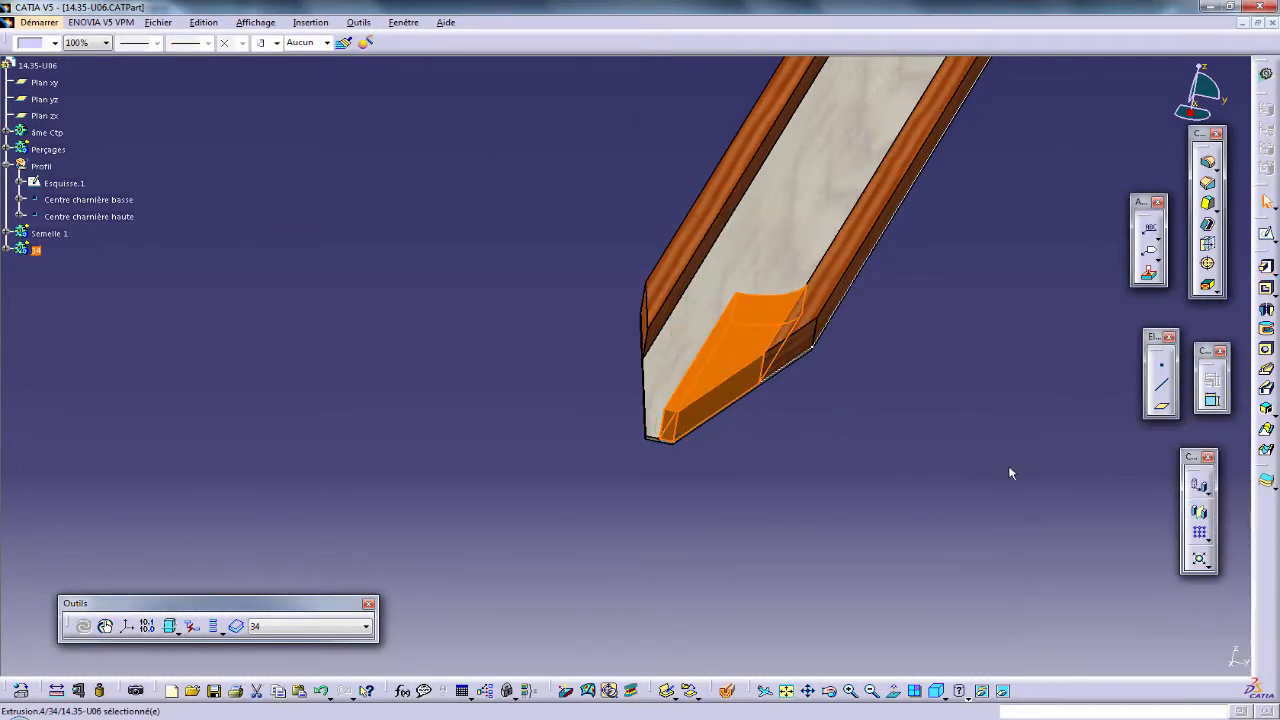
# Mirror the extruded filler about its flat side face on the spar axis to complete the tip piece.
pyautogui.moveTo(703, 473); pyautogui.dragTo(760, 470, button='middle')
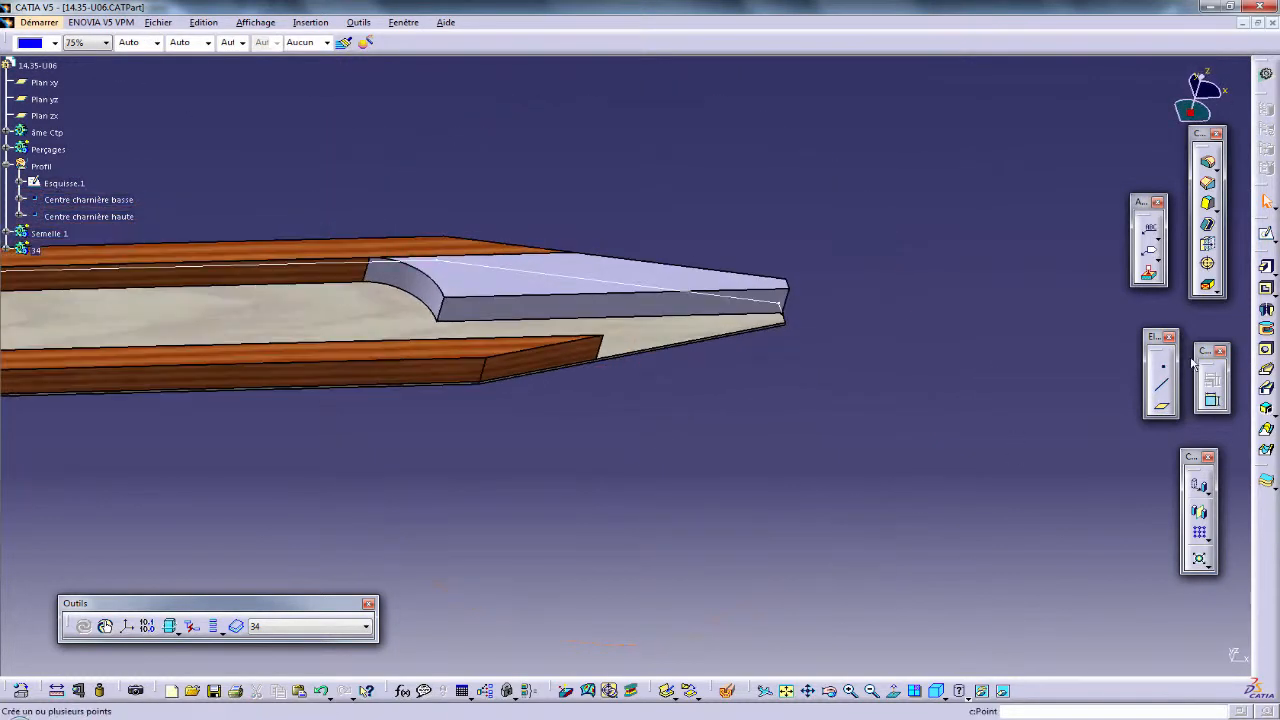
pyautogui.click(1200, 513)
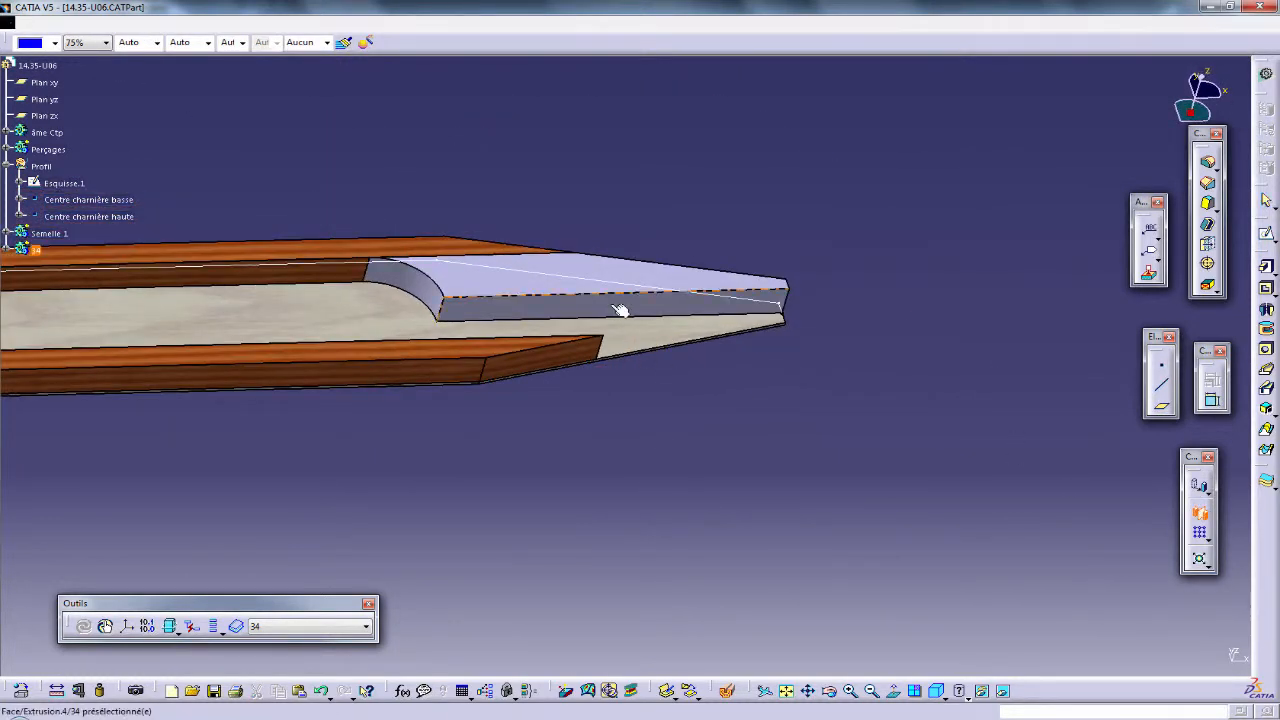
pyautogui.click(619, 310)
pyautogui.moveTo(782, 464); pyautogui.dragTo(503, 309, button='middle')
pyautogui.click(729, 431)
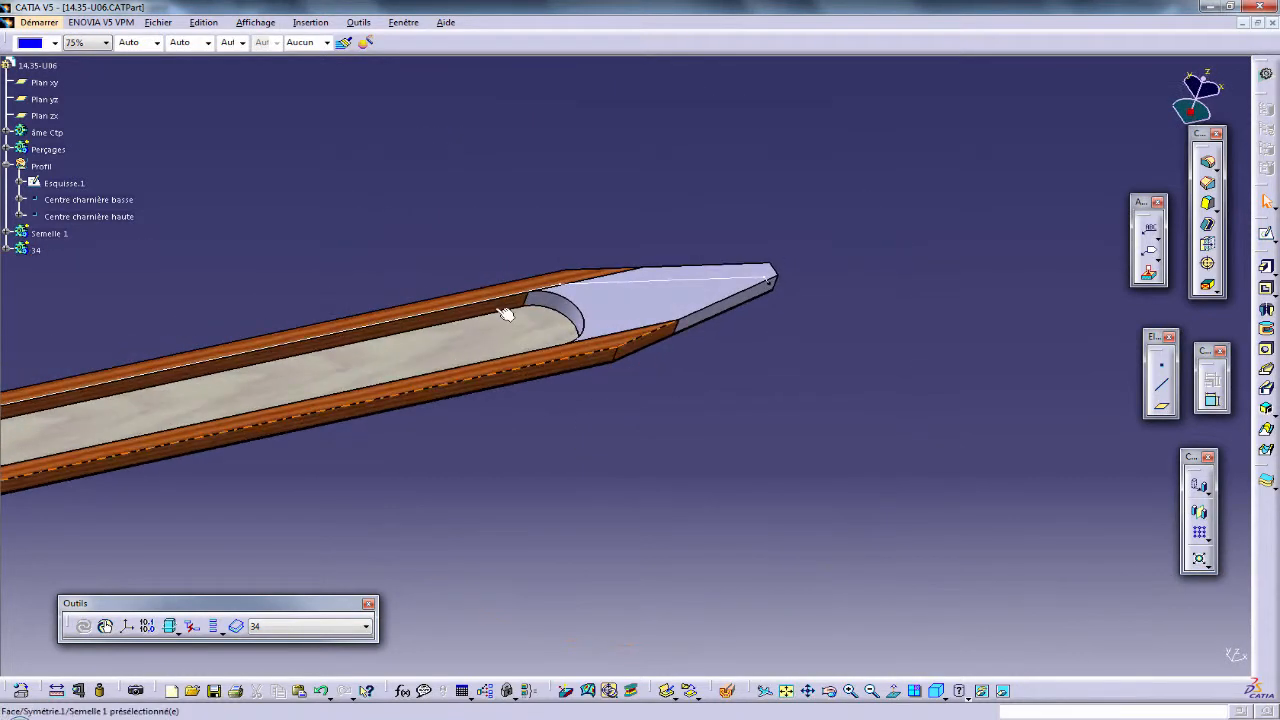
# Copy the Pin material from body Semelle 1 and paste it onto body 34.
pyautogui.click(8, 249)
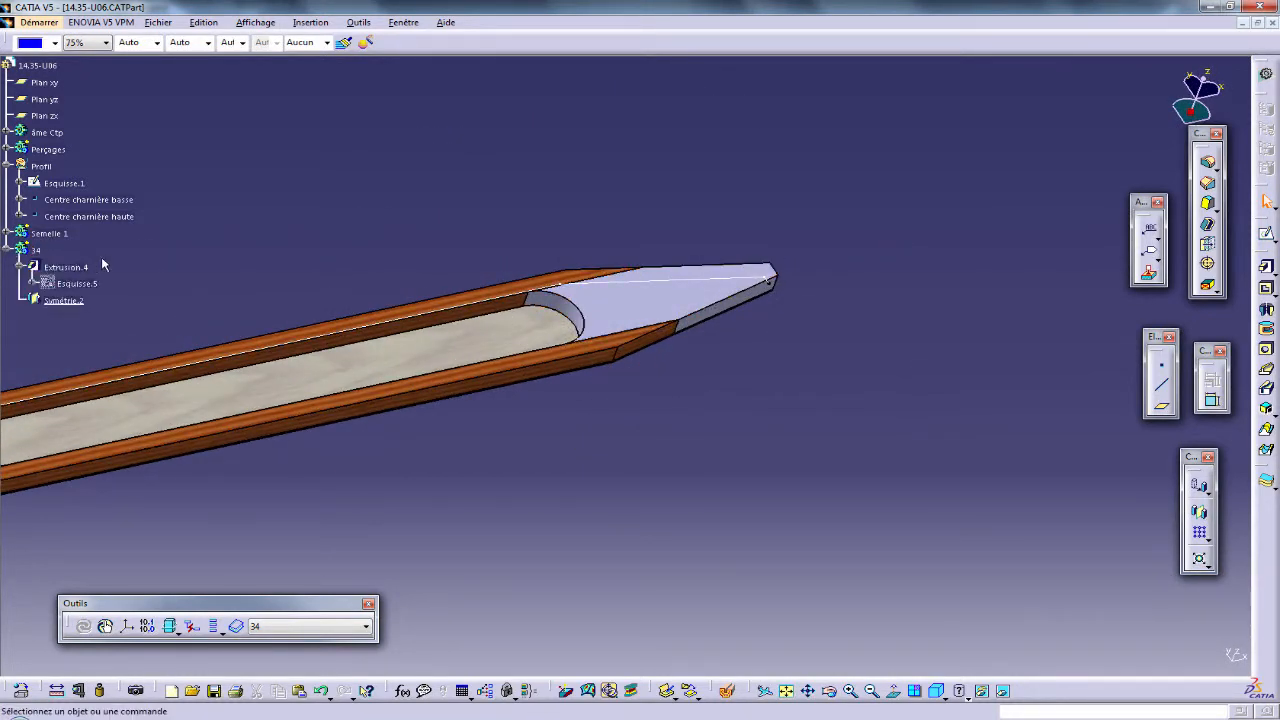
pyautogui.click(8, 232)
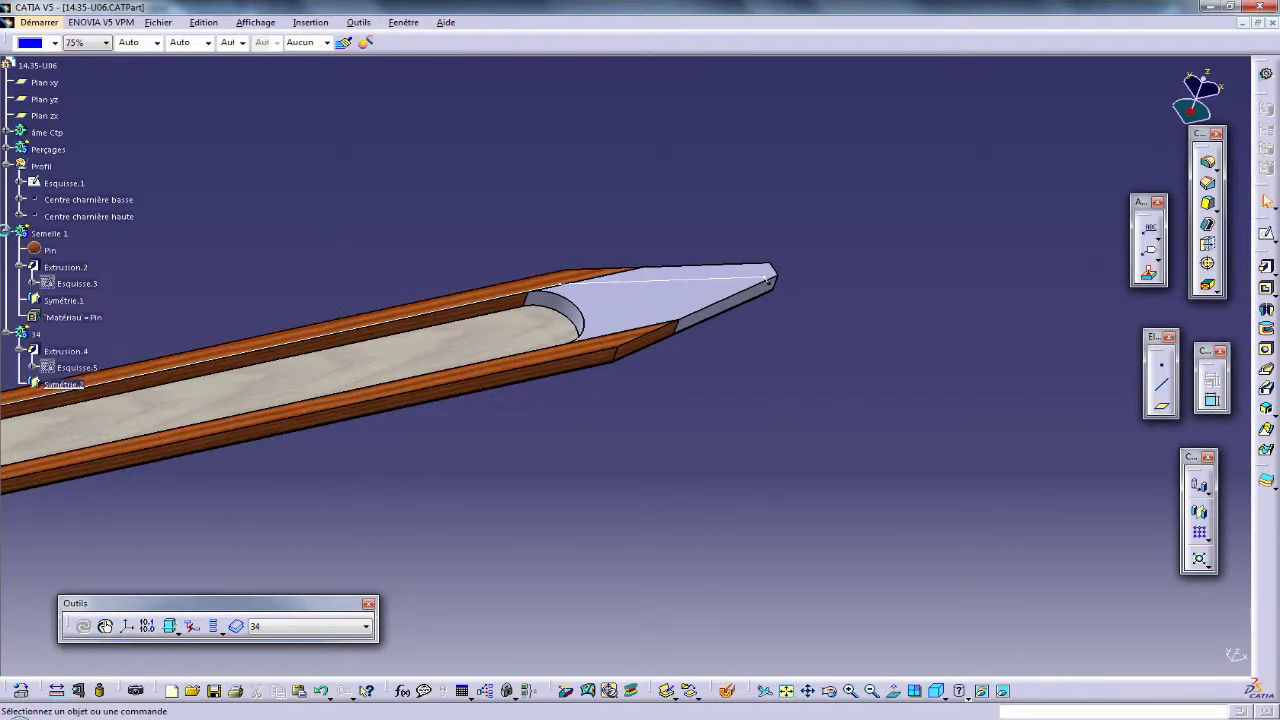
pyautogui.click(48, 251)
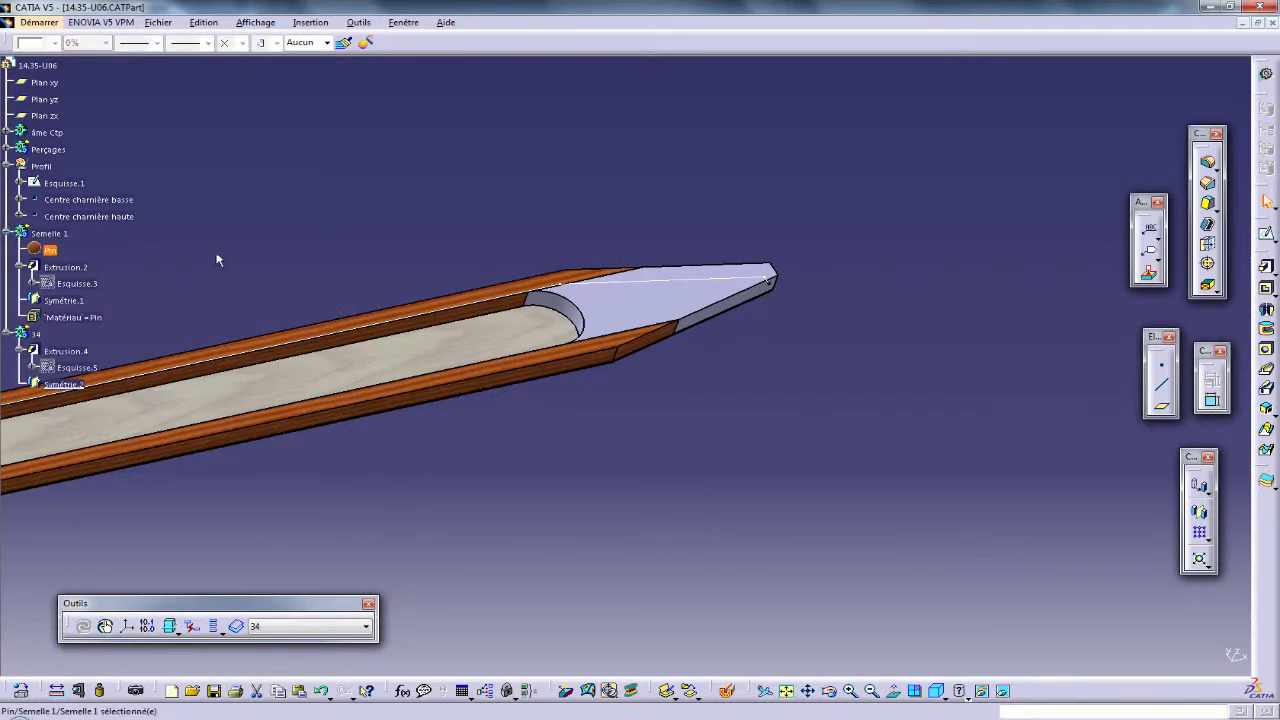
pyautogui.click(36, 333)
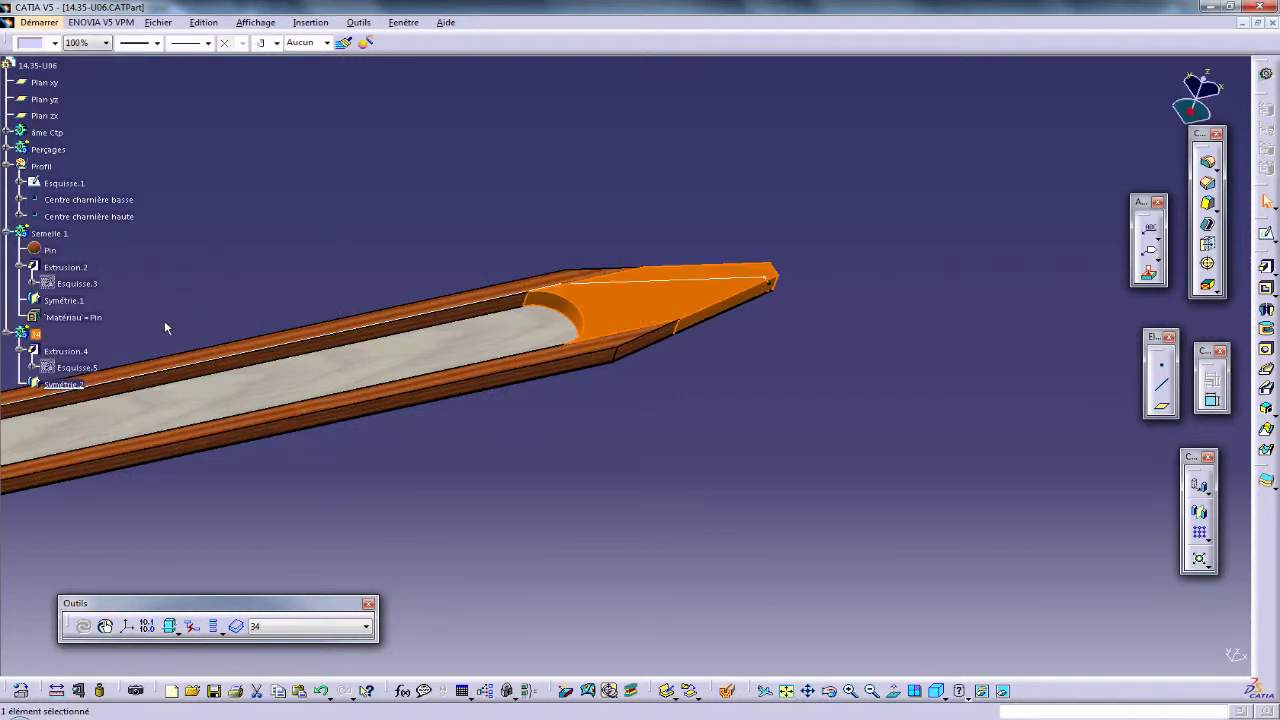
pyautogui.hotkey('ctrl', 'v')
pyautogui.moveTo(599, 438); pyautogui.dragTo(829, 394, button='middle')
pyautogui.moveTo(606, 404); pyautogui.dragTo(339, 266, button='middle')
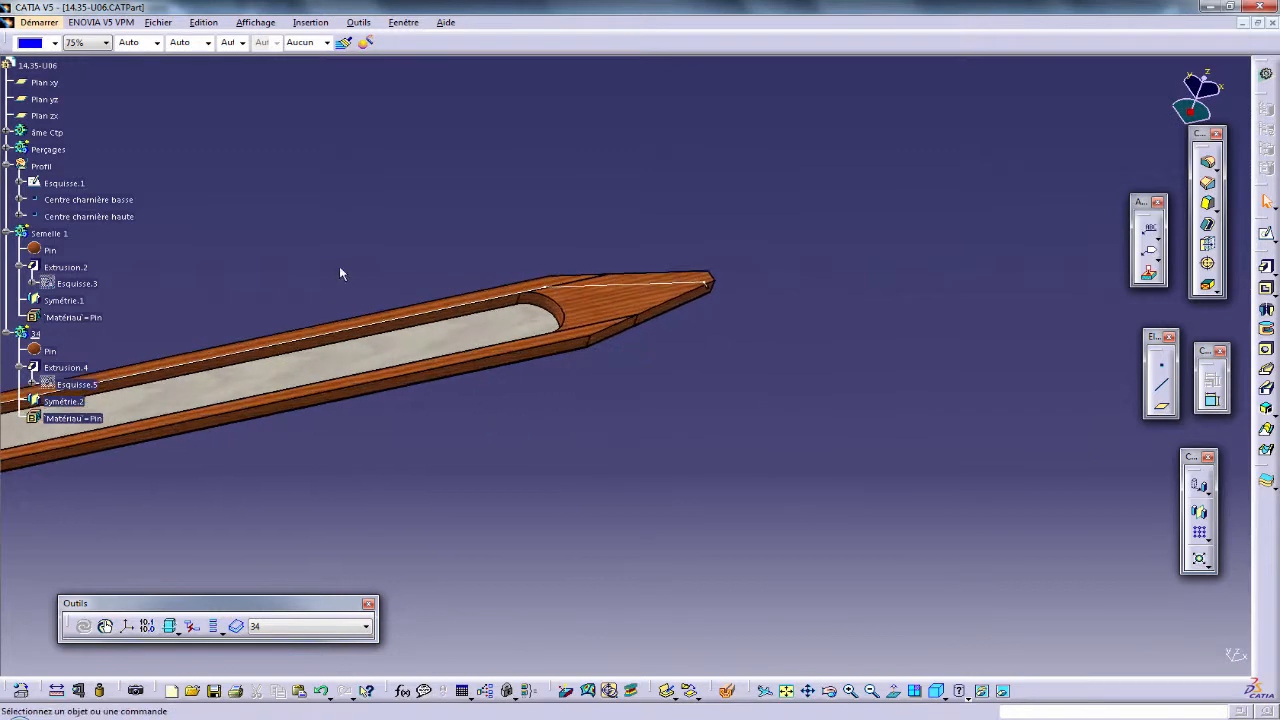
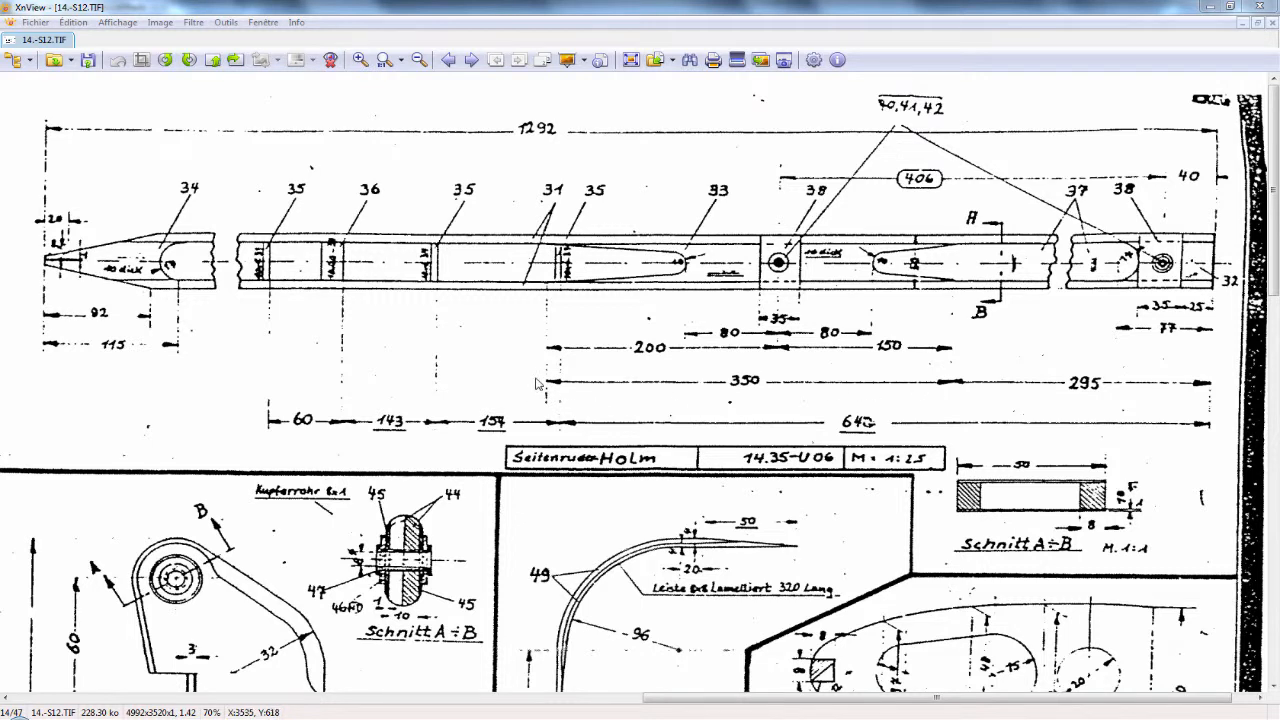
# Switch to the CATIA part, insert a new body and rename it 33.
pyautogui.moveTo(511, 718)
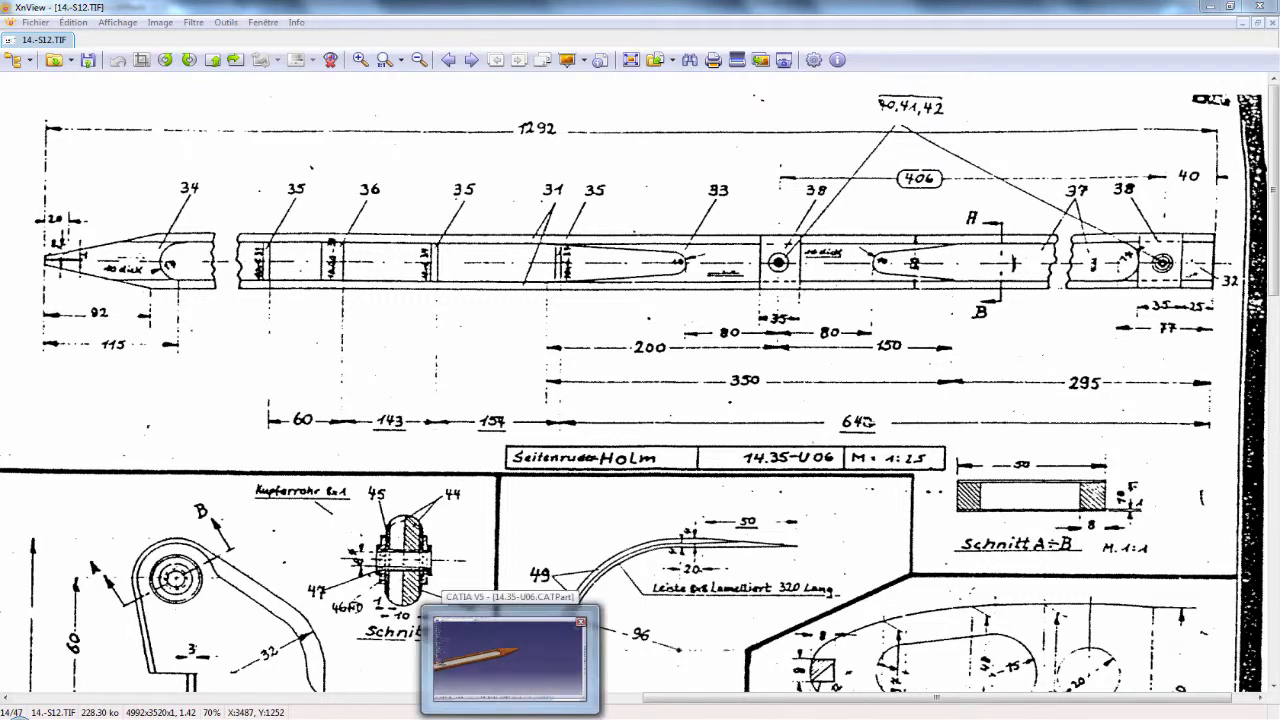
pyautogui.click(557, 622)
pyautogui.moveTo(325, 547); pyautogui.dragTo(690, 480, button='middle')
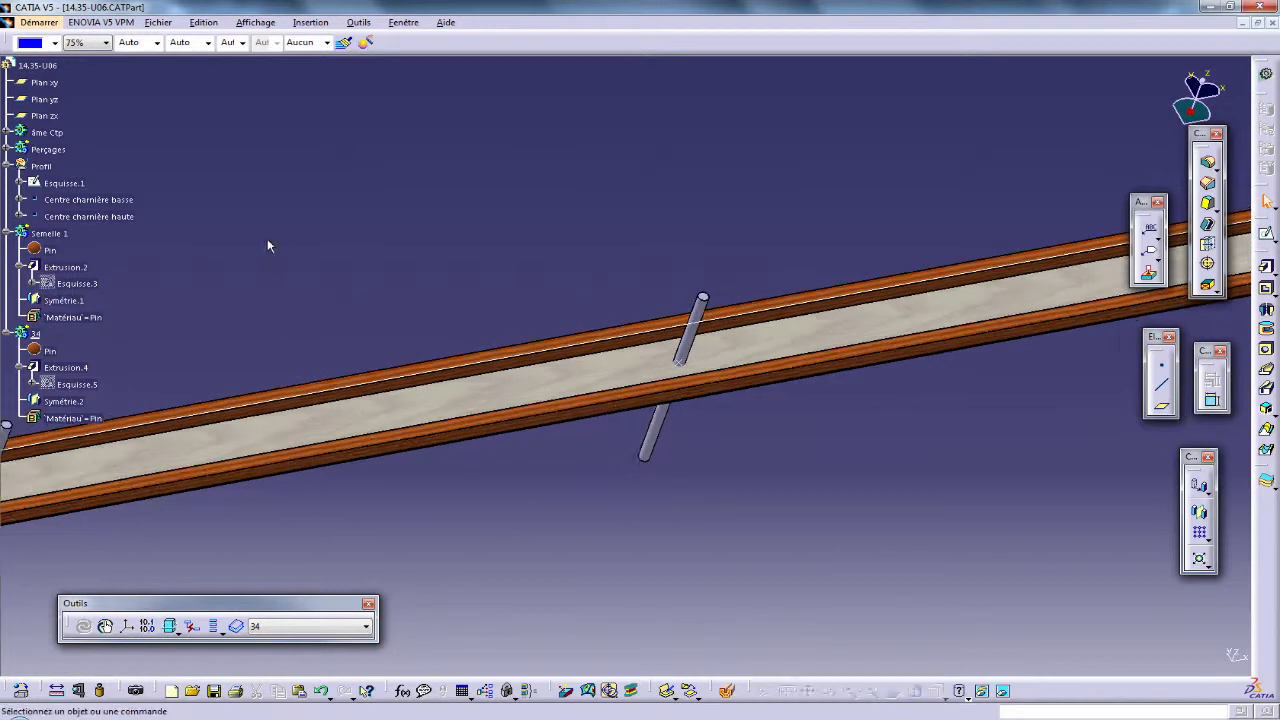
pyautogui.click(310, 22)
pyautogui.click(318, 55)
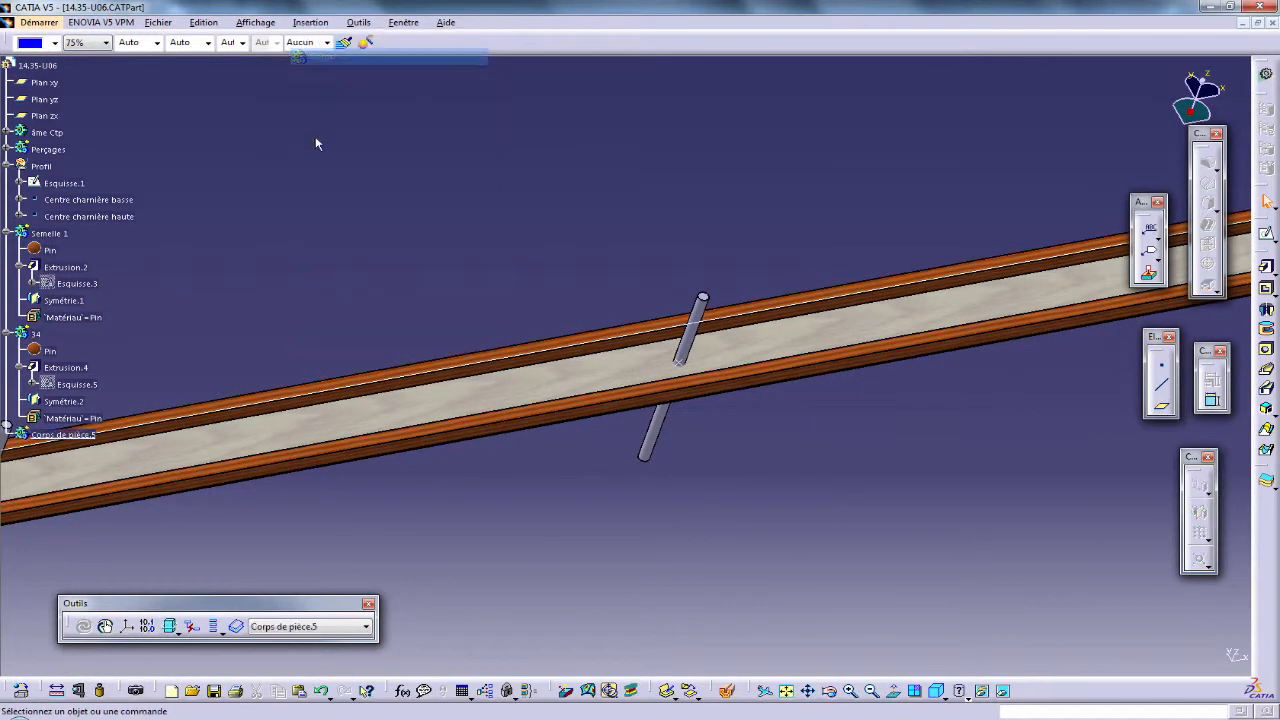
pyautogui.click(62, 435)
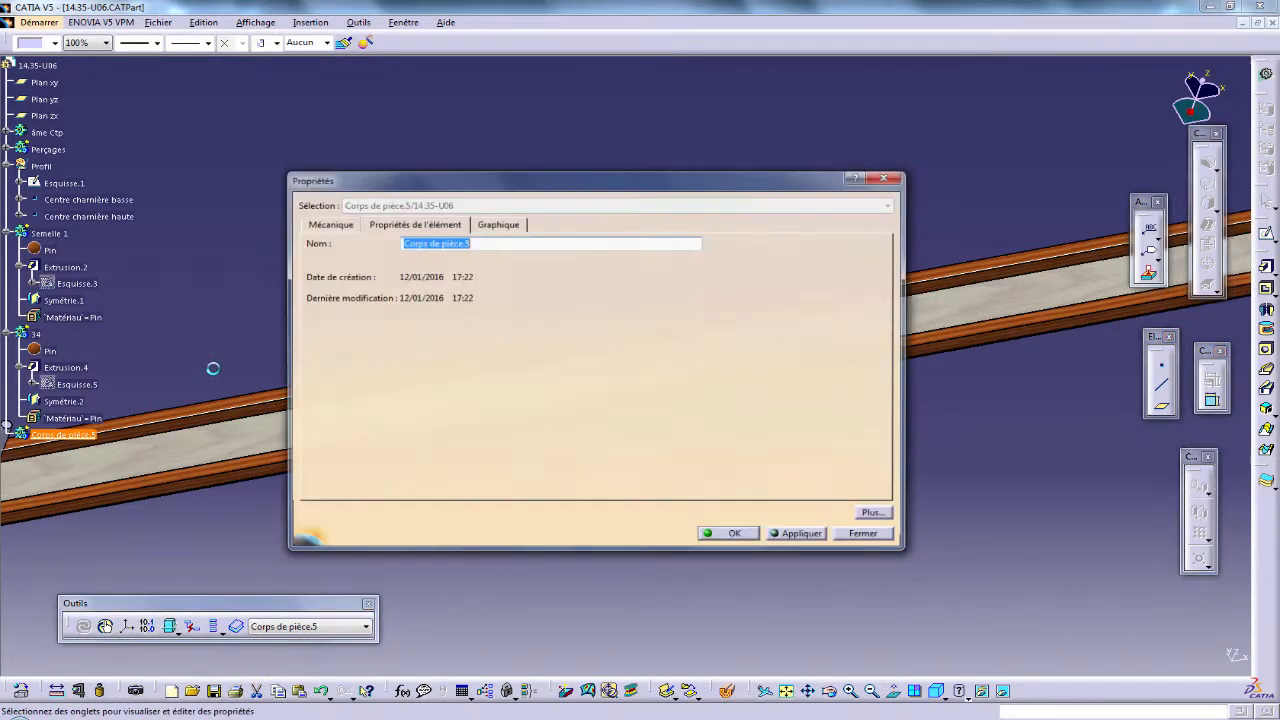
pyautogui.press('Return')
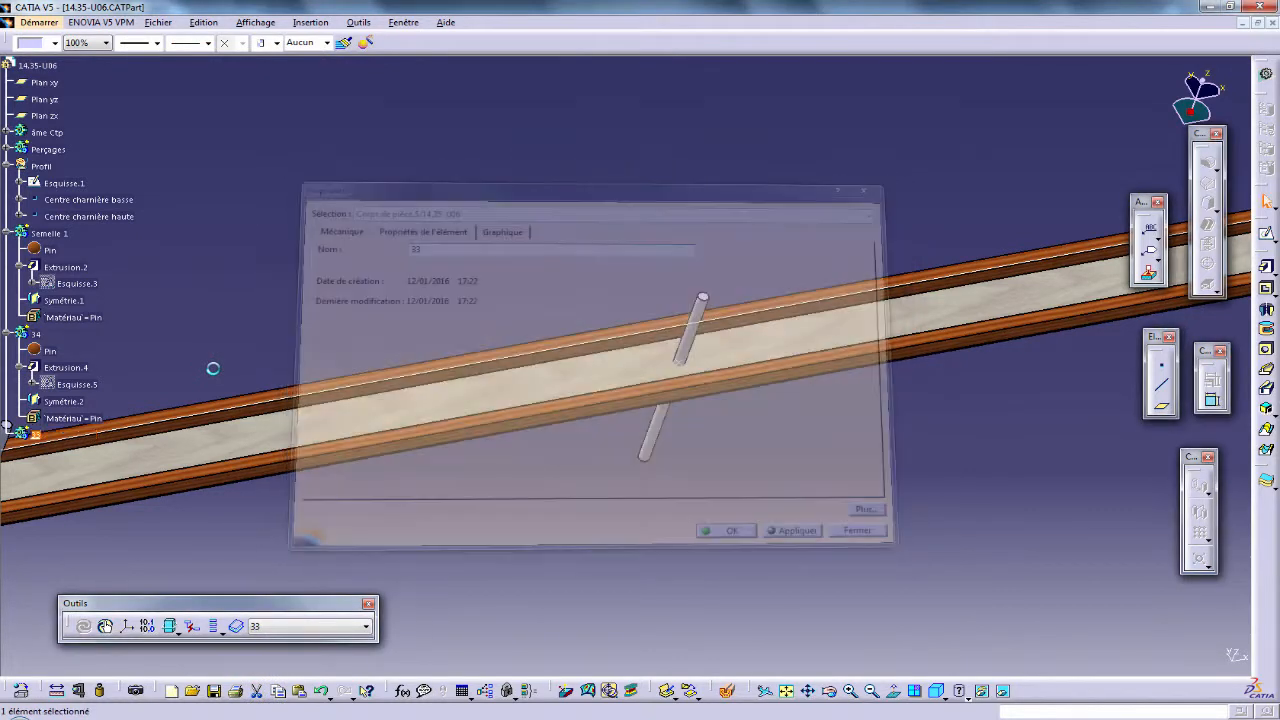
# Start a sketch on the xy plane in body 33.
pyautogui.moveTo(267, 338); pyautogui.dragTo(316, 357, button='middle')
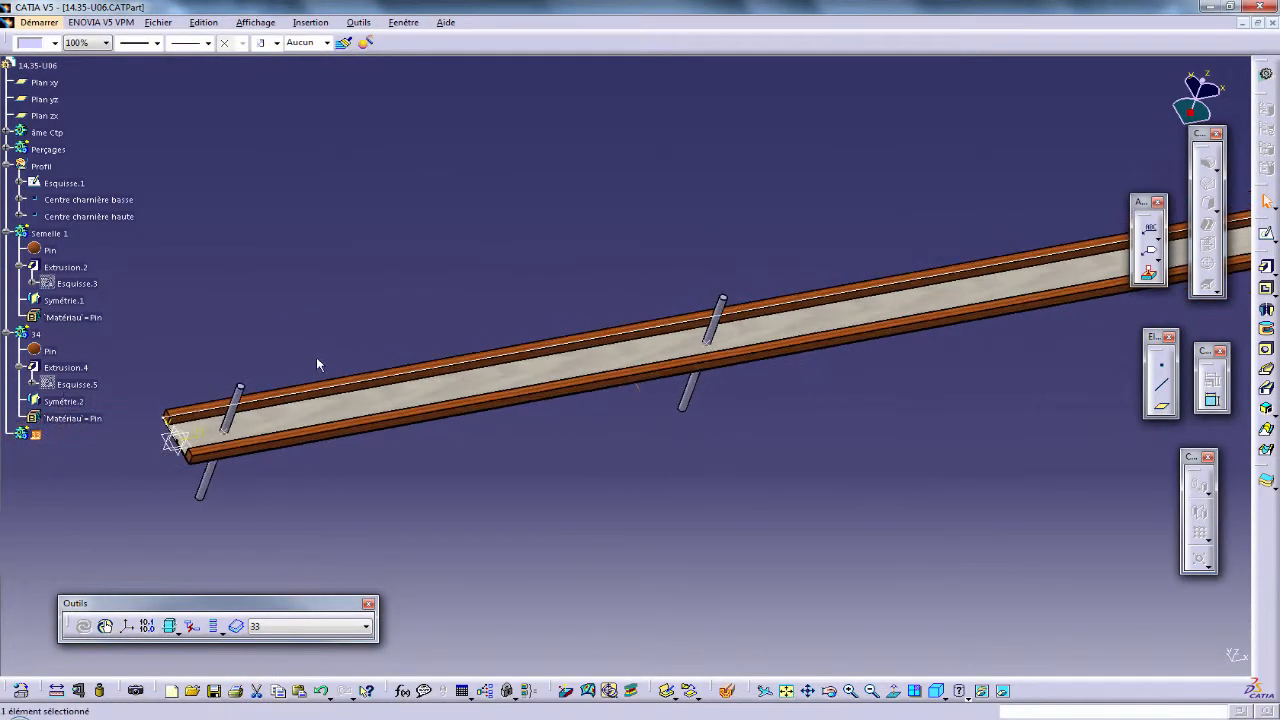
pyautogui.click(179, 432)
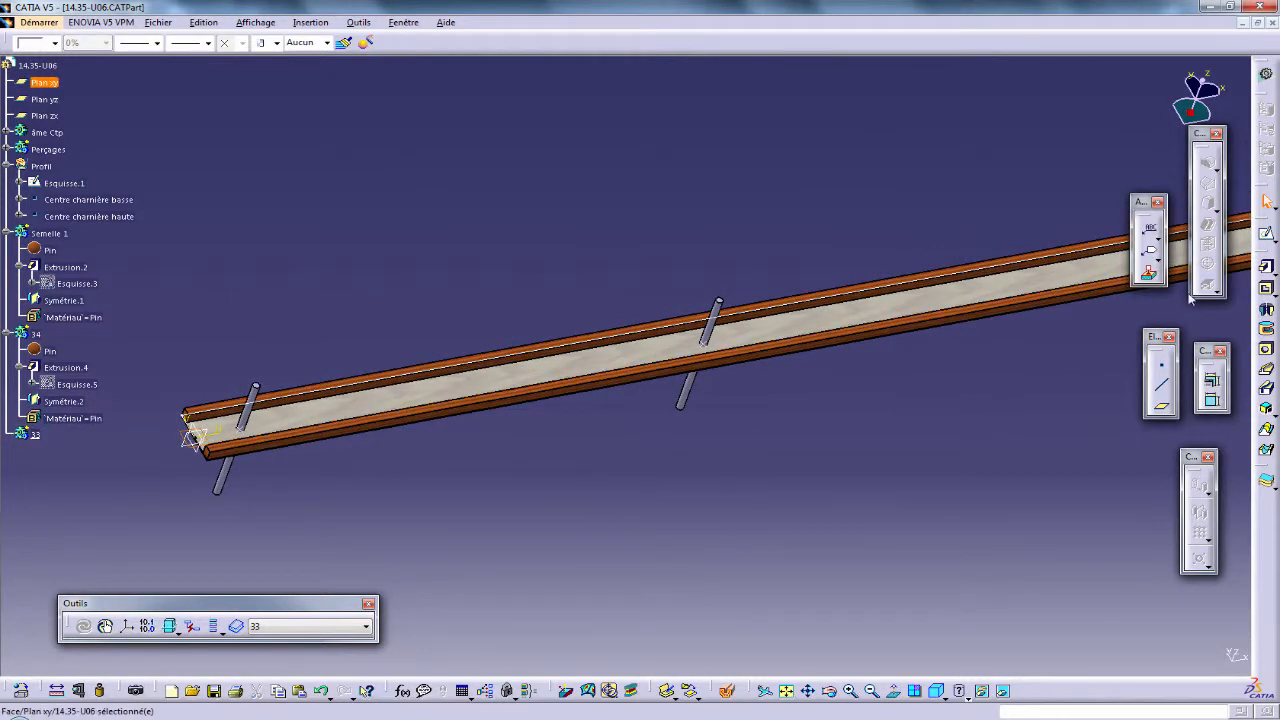
pyautogui.click(1266, 233)
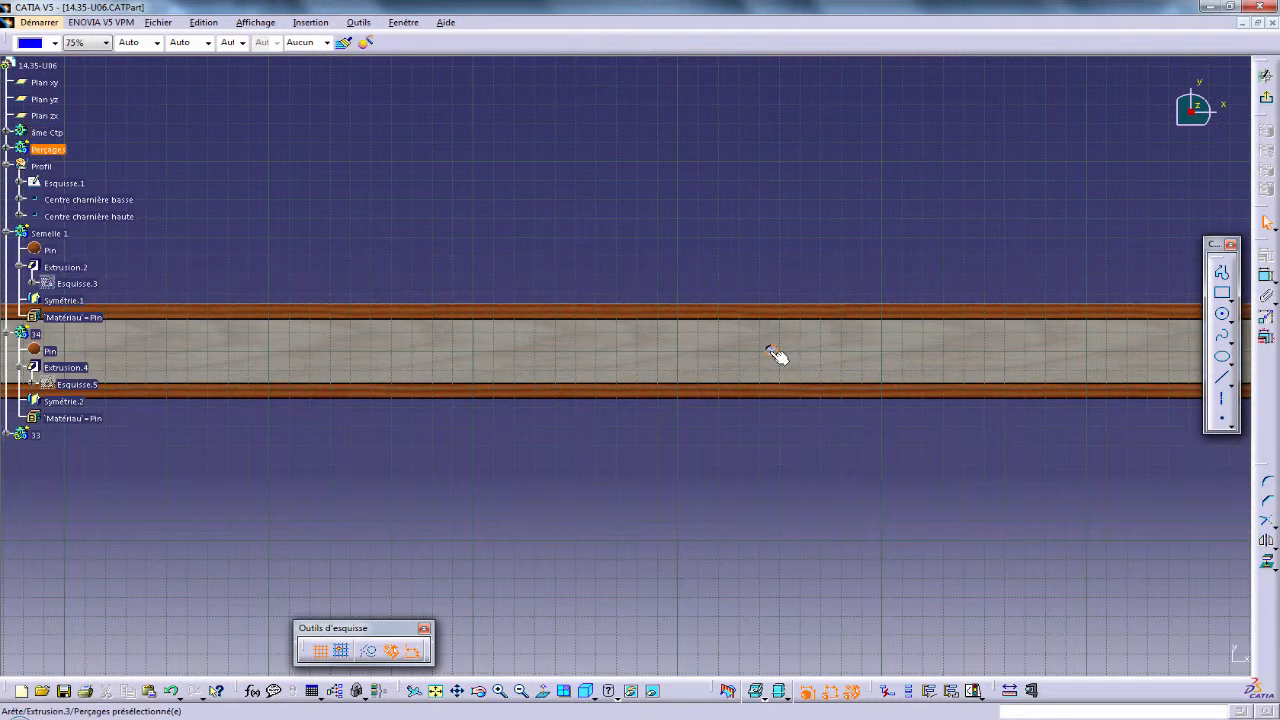
# Project the upper flange's inner edge, where it meets the plywood core, into the sketch.
pyautogui.click(771, 350)
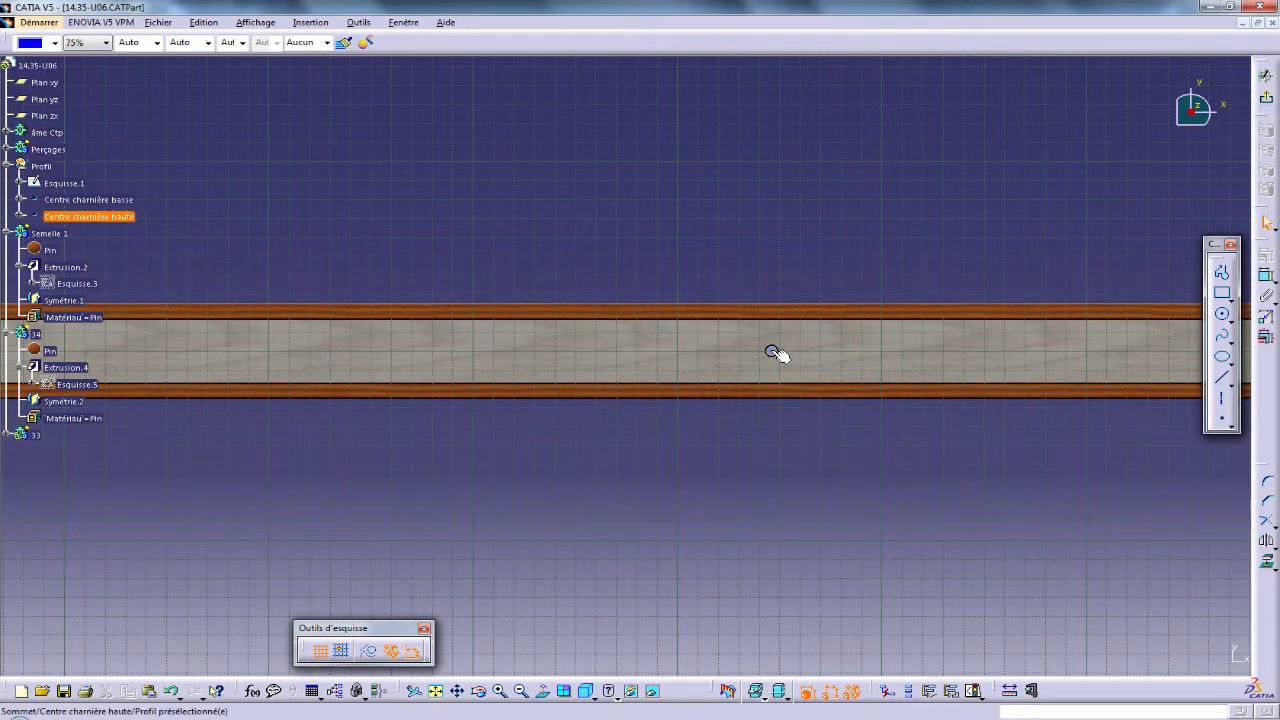
pyautogui.click(1268, 563)
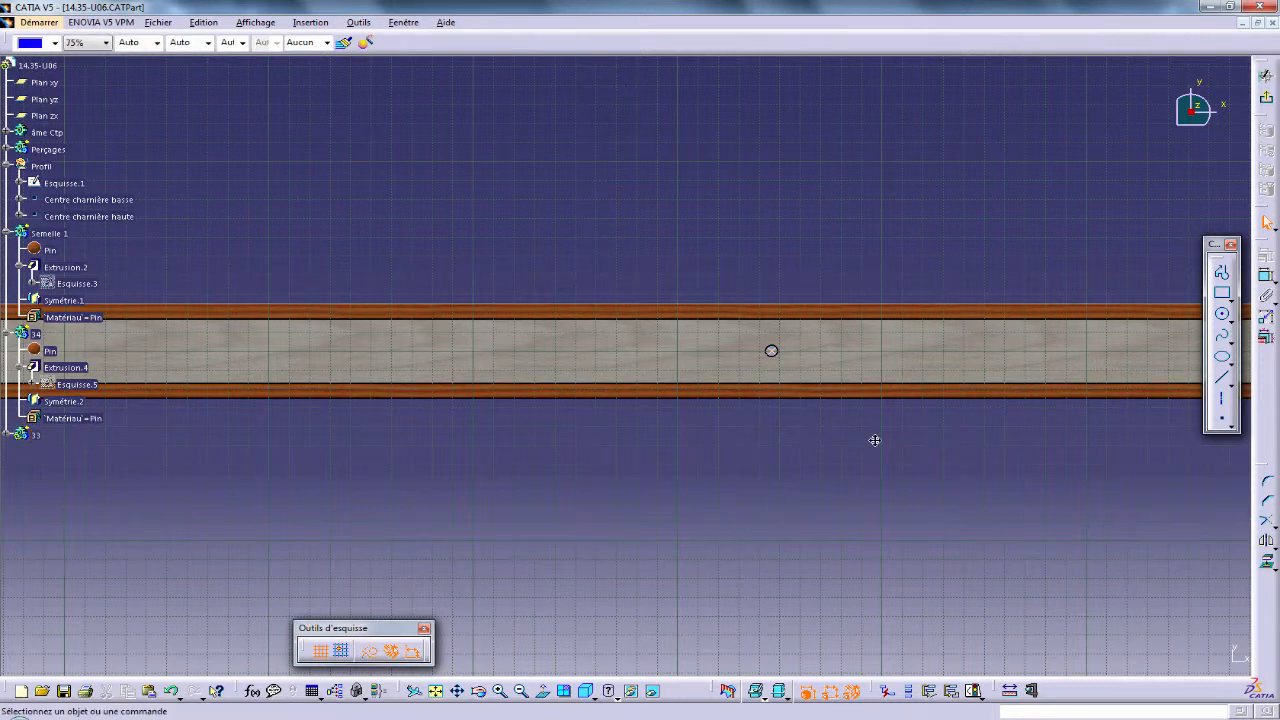
pyautogui.moveTo(871, 437); pyautogui.dragTo(746, 459, button='middle')
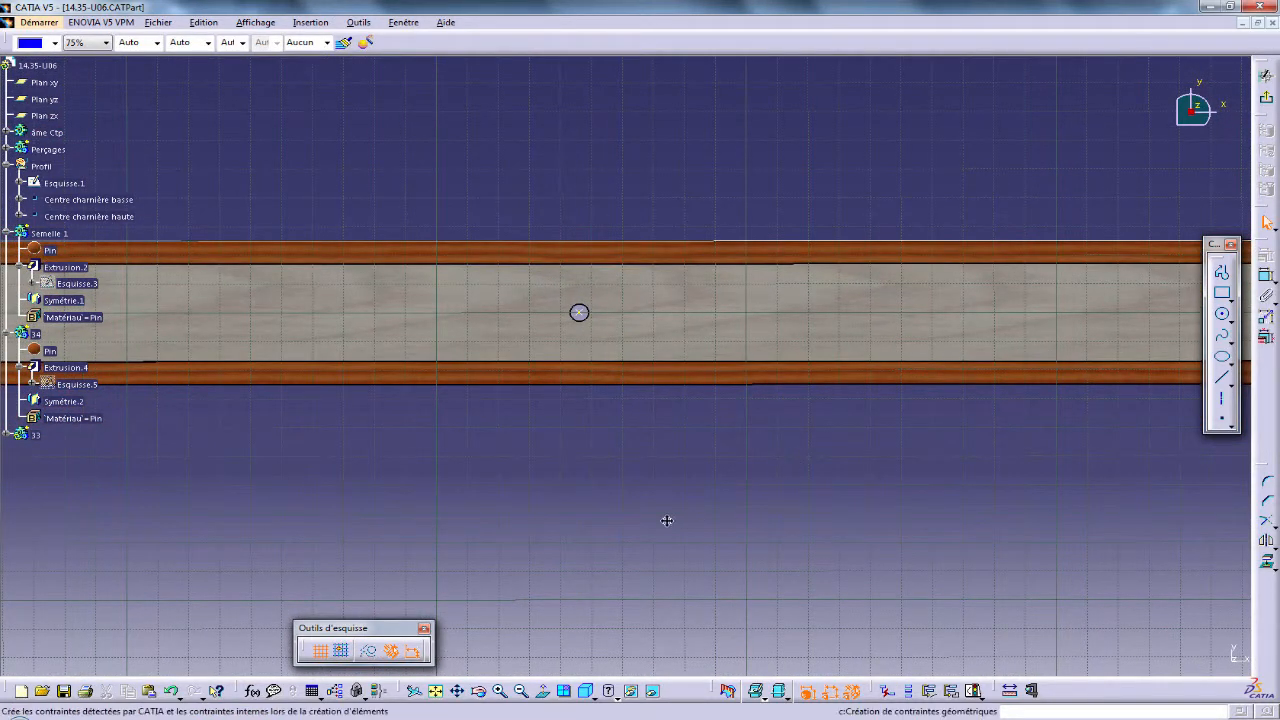
pyautogui.moveTo(666, 517); pyautogui.dragTo(643, 545, button='middle')
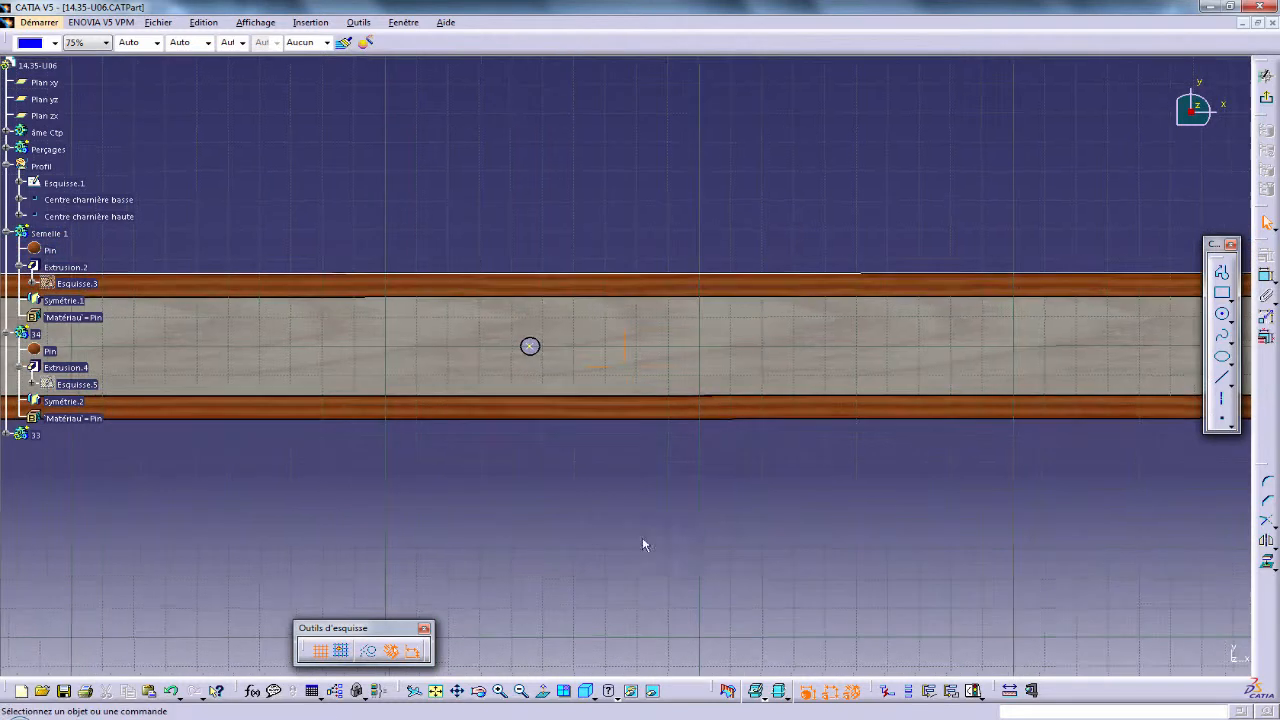
pyautogui.click(1268, 566)
pyautogui.moveTo(606, 549); pyautogui.dragTo(571, 309, button='middle')
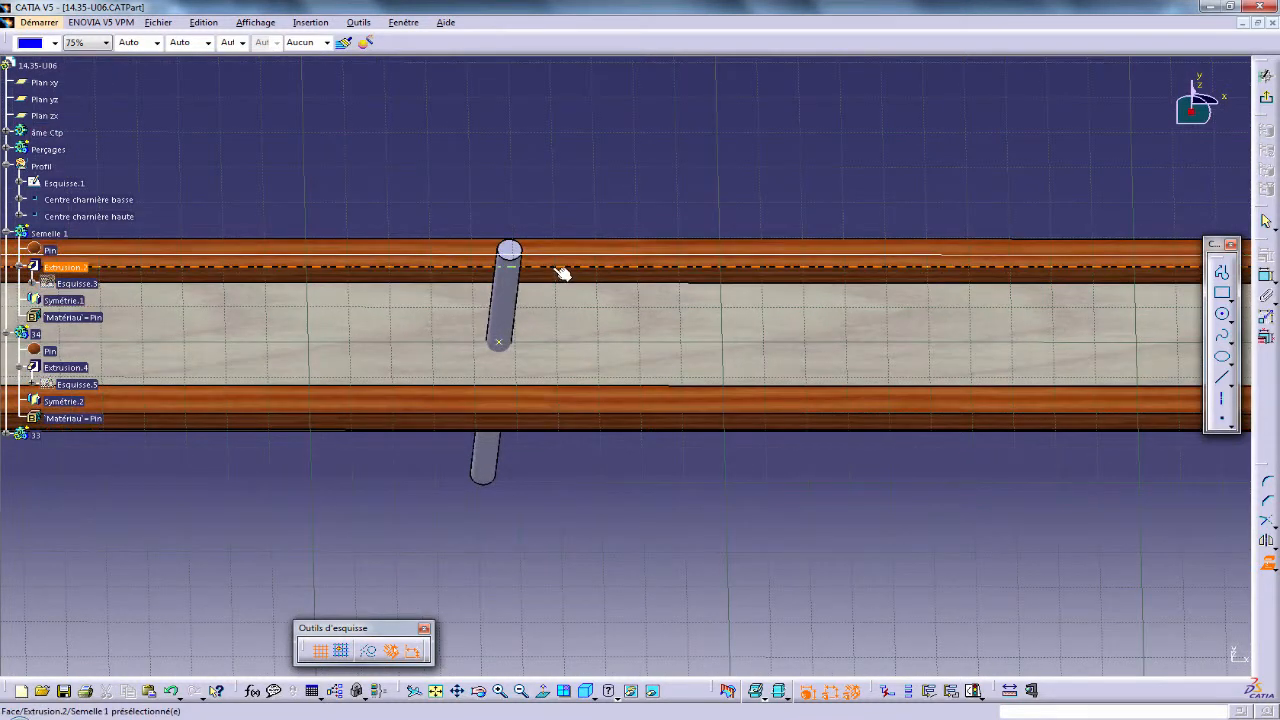
pyautogui.moveTo(594, 406); pyautogui.dragTo(572, 499, button='middle')
pyautogui.click(1274, 570)
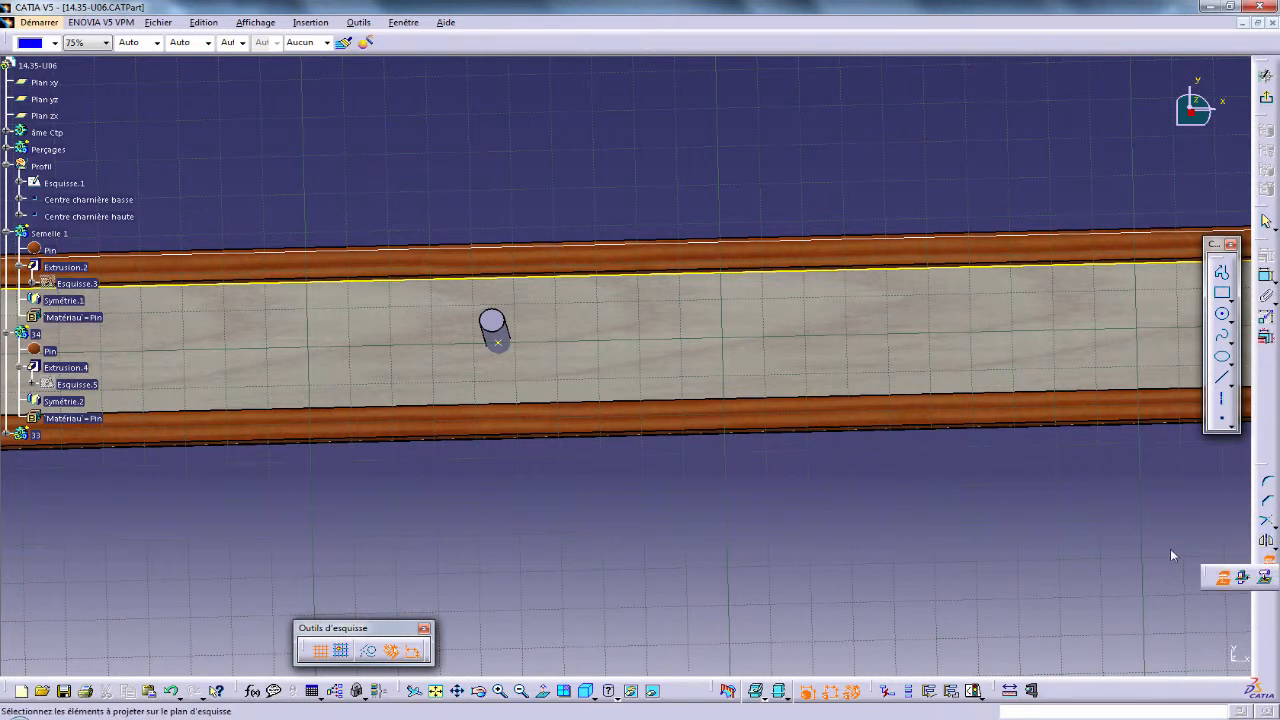
pyautogui.click(845, 528)
pyautogui.moveTo(954, 476); pyautogui.dragTo(597, 502, button='middle')
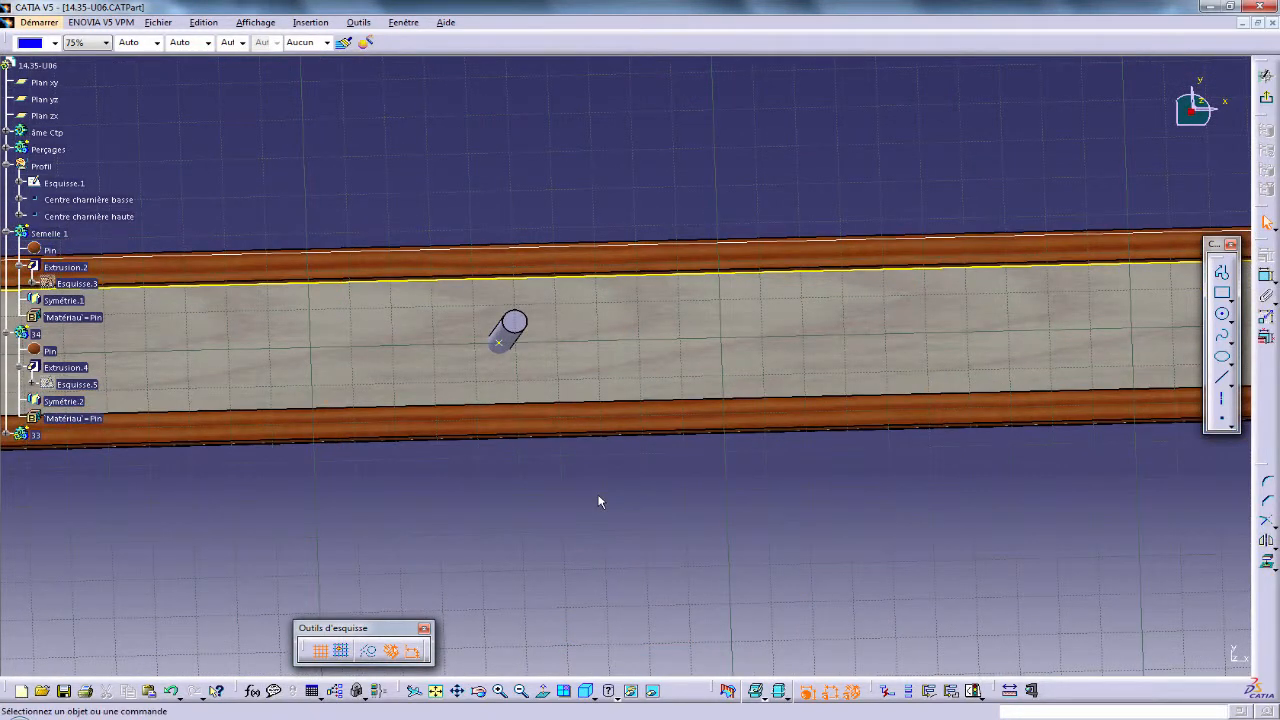
# Sketch a sloping line from the projected edge beyond the upper hinge hole, ending in a tangent arc of about 10 mm radius on the spar axis.
pyautogui.click(1223, 273)
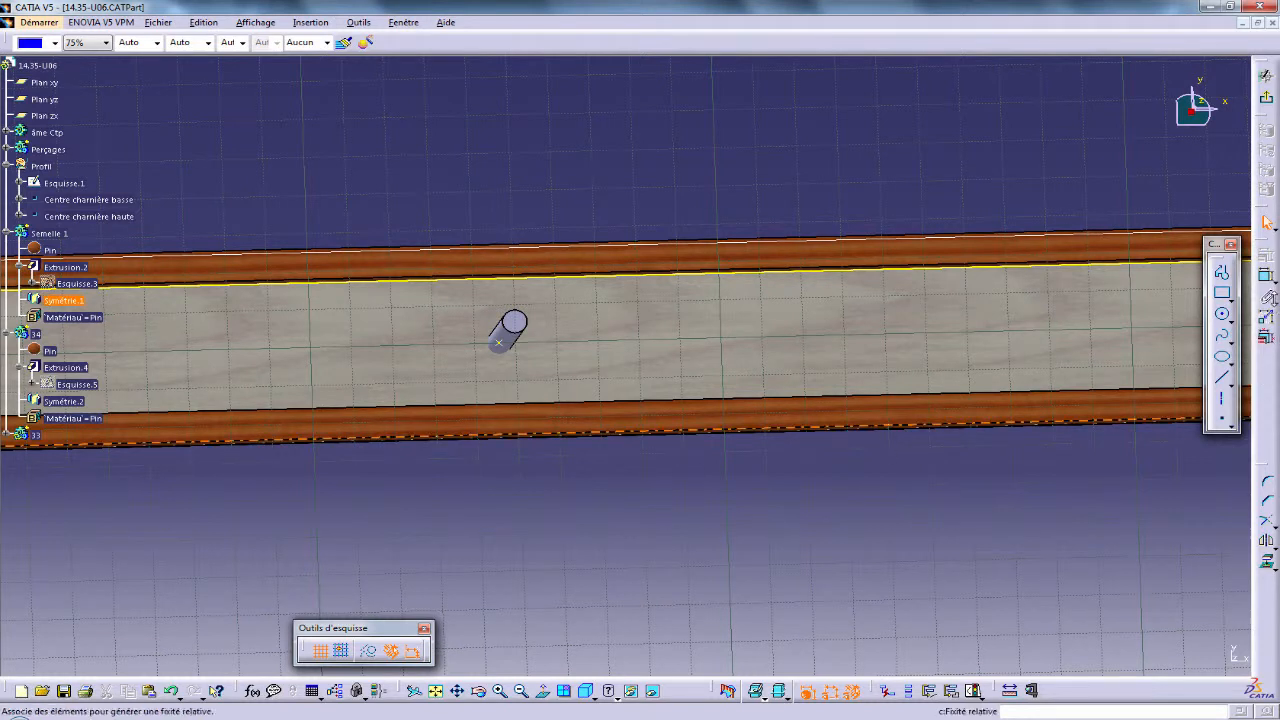
pyautogui.click(1224, 275)
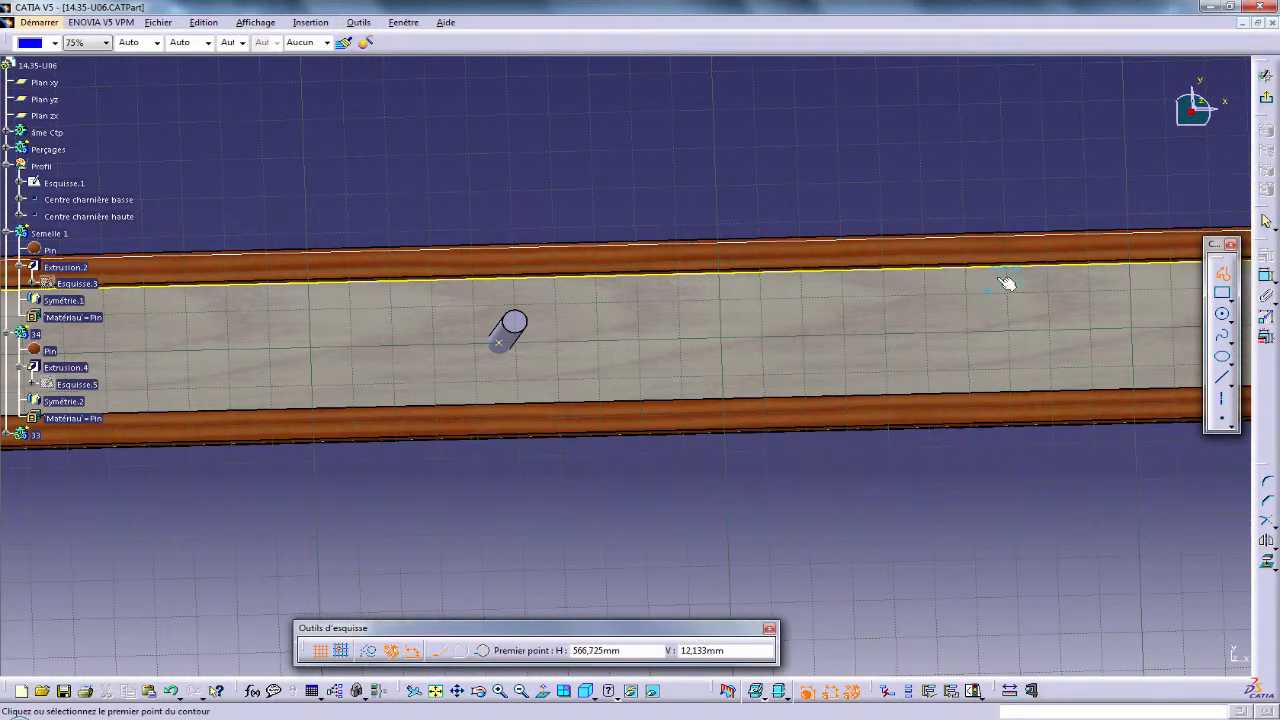
pyautogui.click(1049, 261)
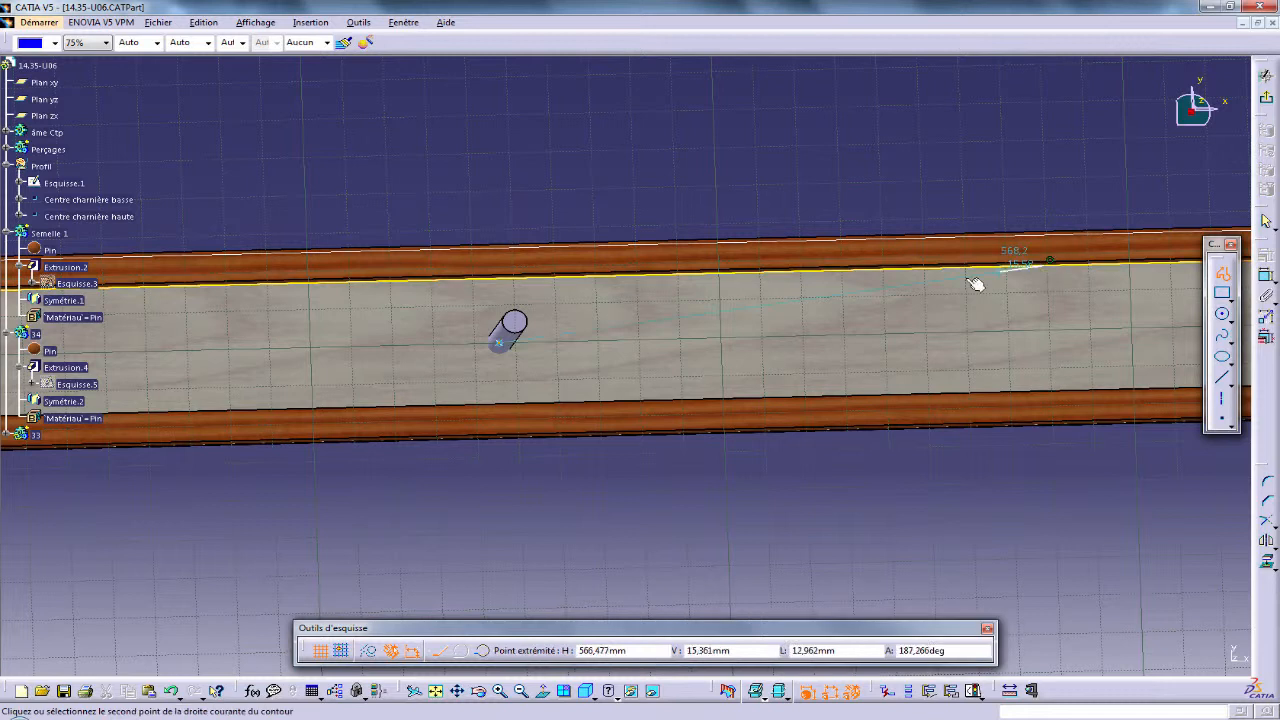
pyautogui.click(731, 300)
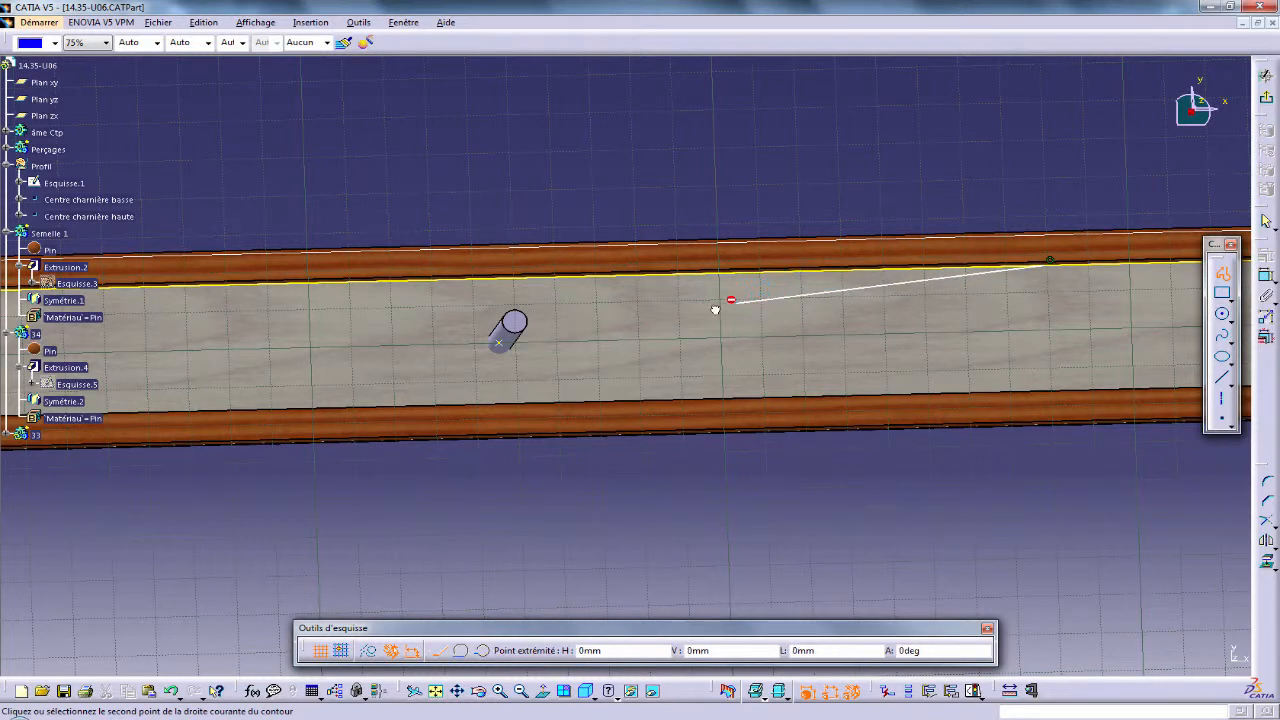
pyautogui.moveTo(698, 334); pyautogui.dragTo(699, 336)
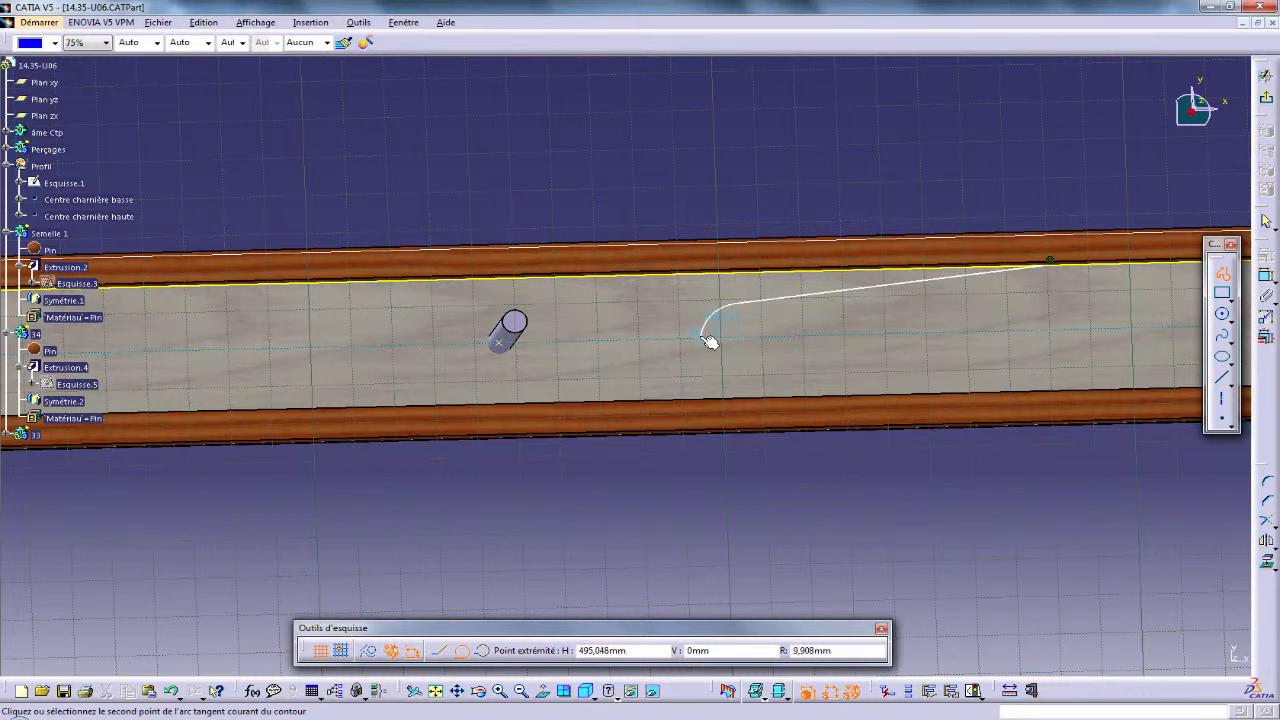
pyautogui.doubleClick(708, 336)
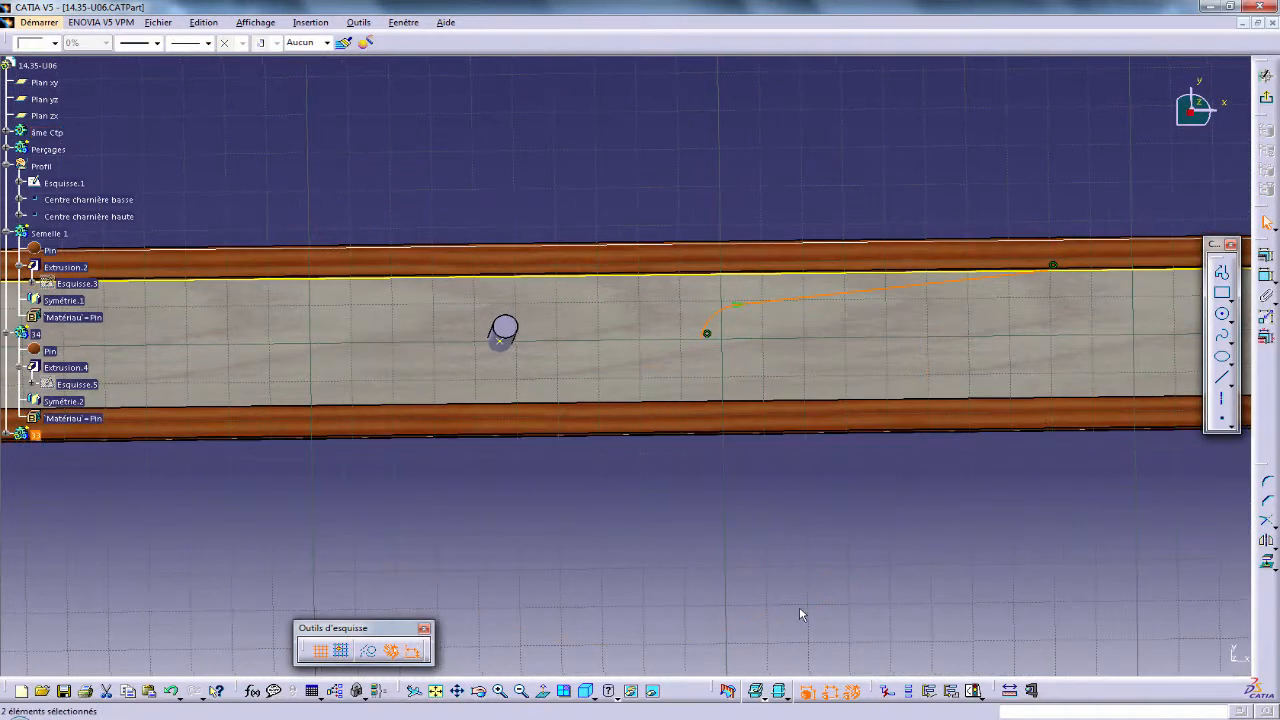
pyautogui.click(800, 614)
# Sketch the opposite sloping line between the two hinge holes, ending in a tangent arc of about 7 mm radius on the spar axis.
pyautogui.click(1222, 273)
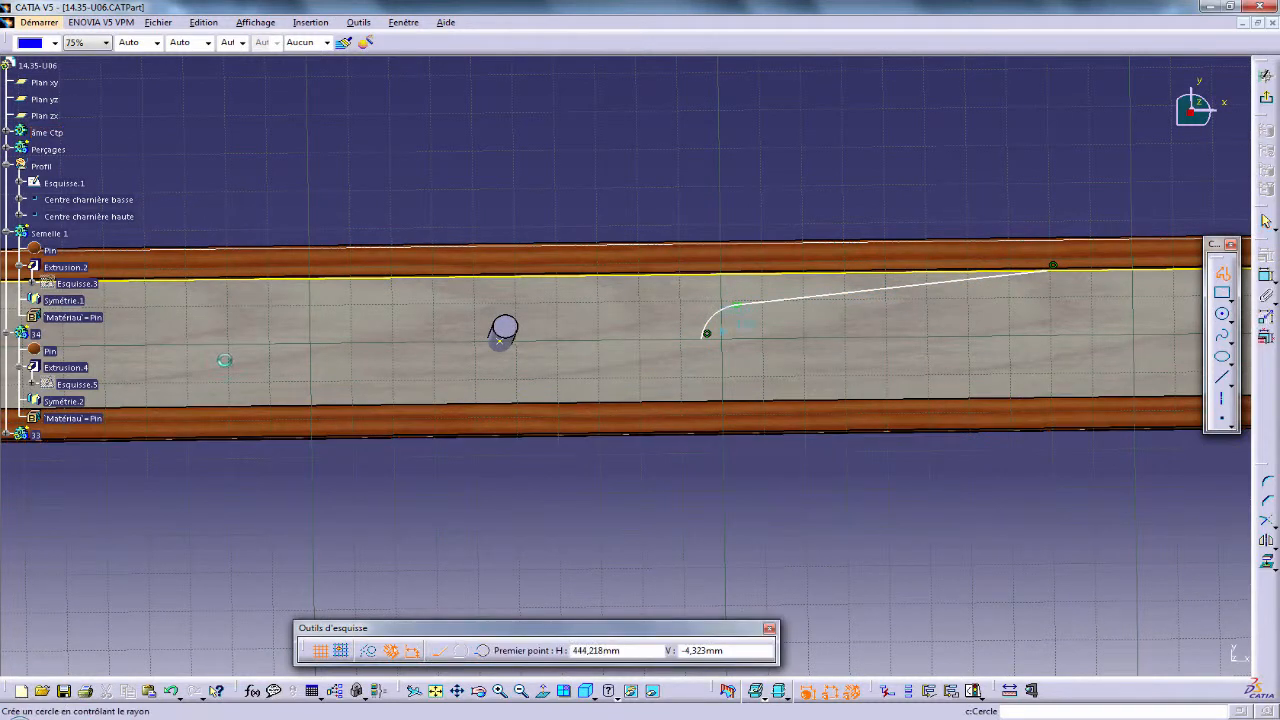
pyautogui.click(121, 277)
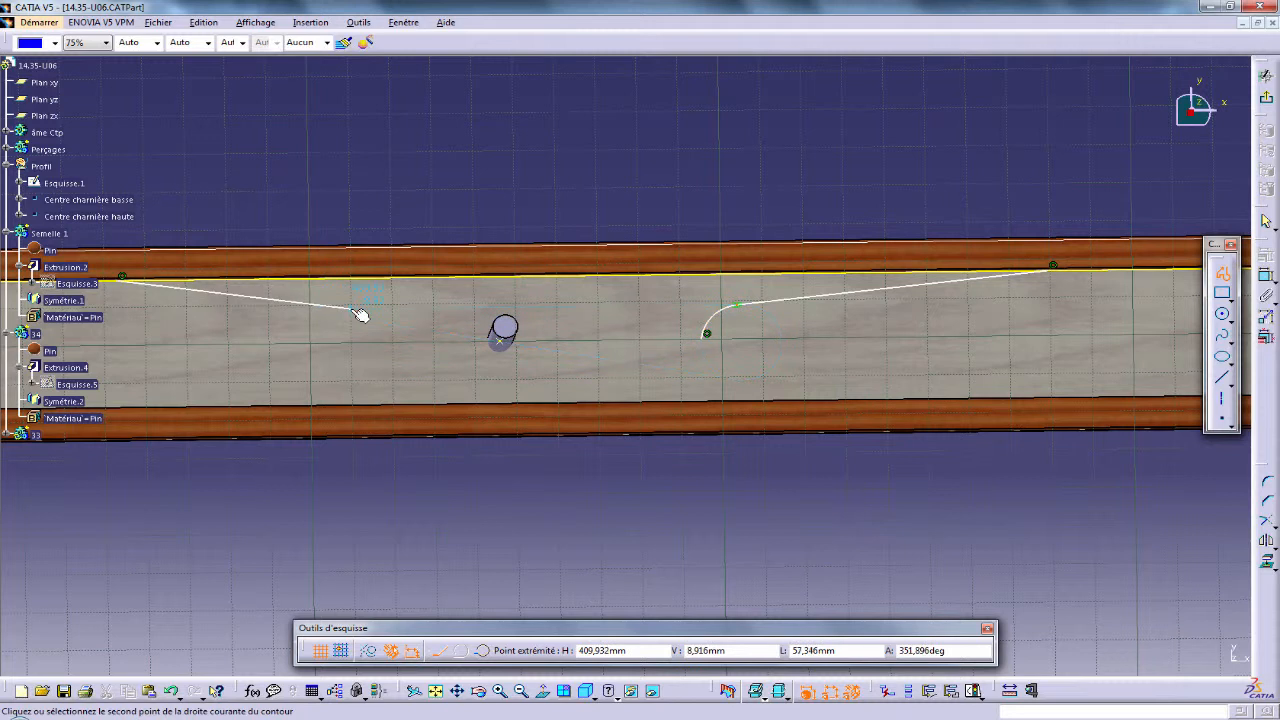
pyautogui.click(348, 311)
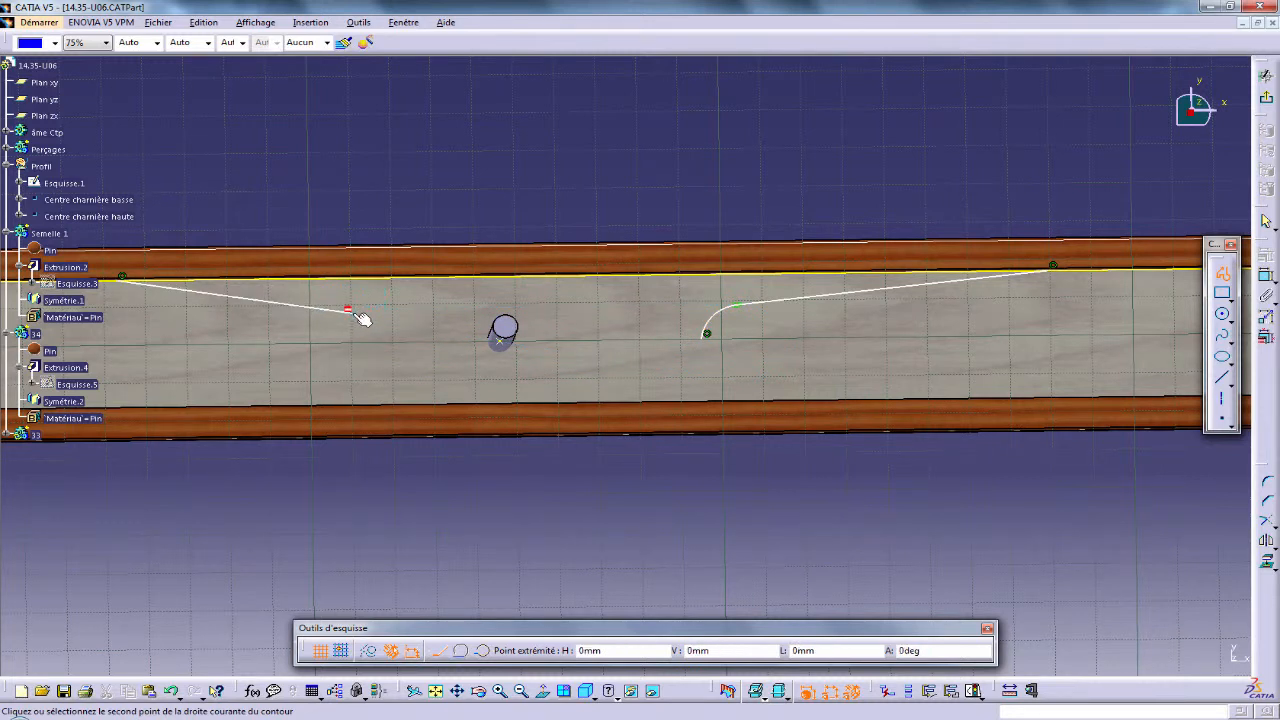
pyautogui.moveTo(375, 330); pyautogui.dragTo(375, 334)
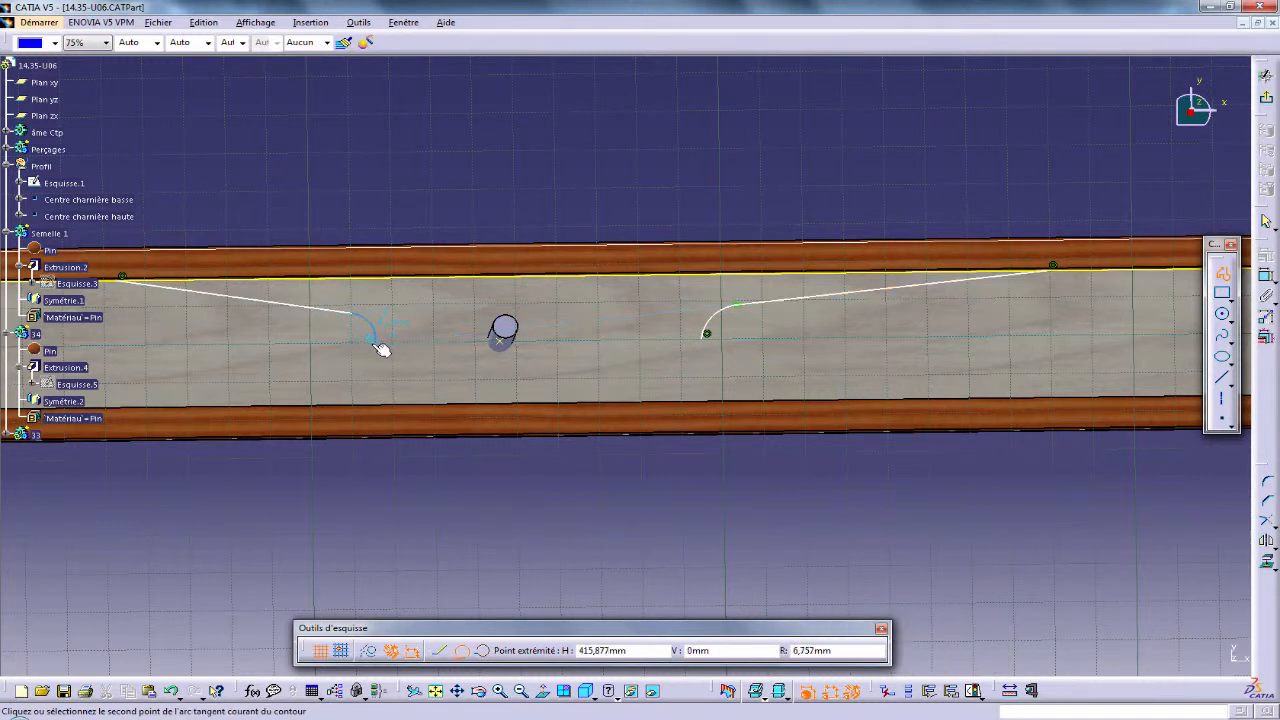
pyautogui.doubleClick(380, 338)
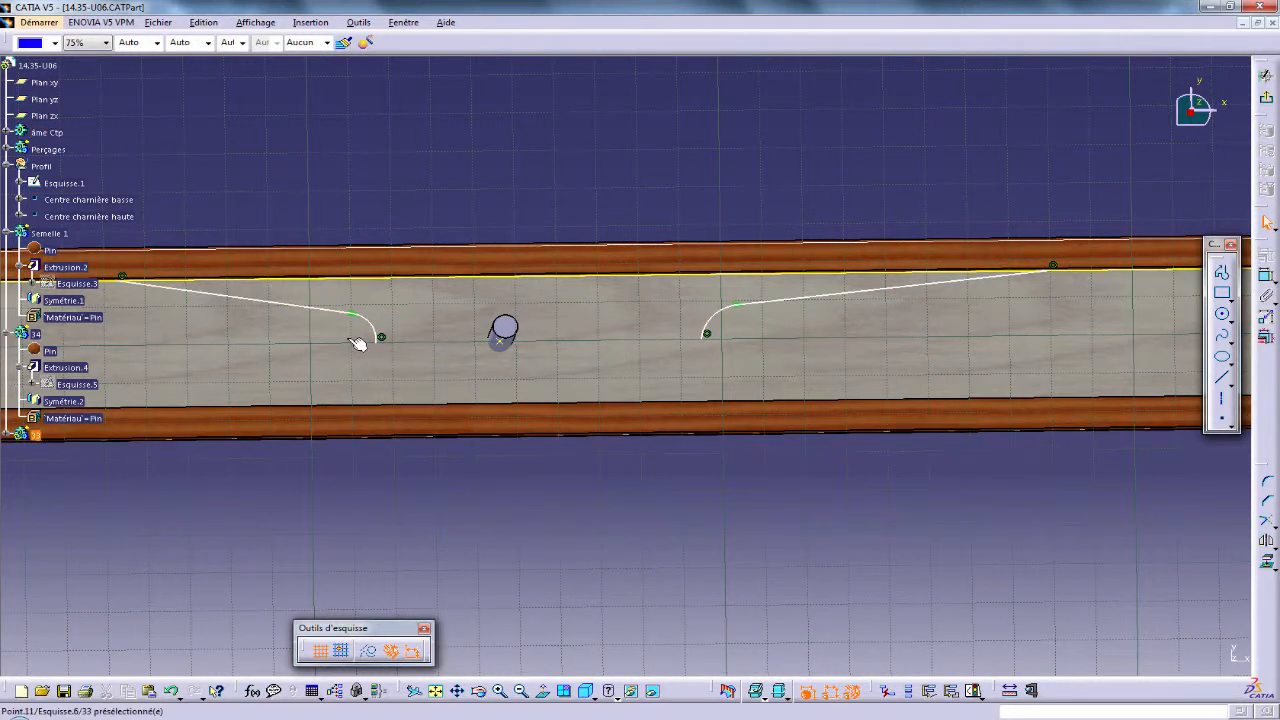
# Constrain the centre of the smaller arc between the hinge holes to be coincident with the sketch's horizontal axis.
pyautogui.moveTo(357, 344)
pyautogui.keyDown('ctrl'); pyautogui.mouseDown(button='middle')
pyautogui.moveTo(374, 430)
pyautogui.moveTo(572, 440)
pyautogui.moveTo(560, 530)
pyautogui.mouseUp(button='middle'); pyautogui.keyUp('ctrl')
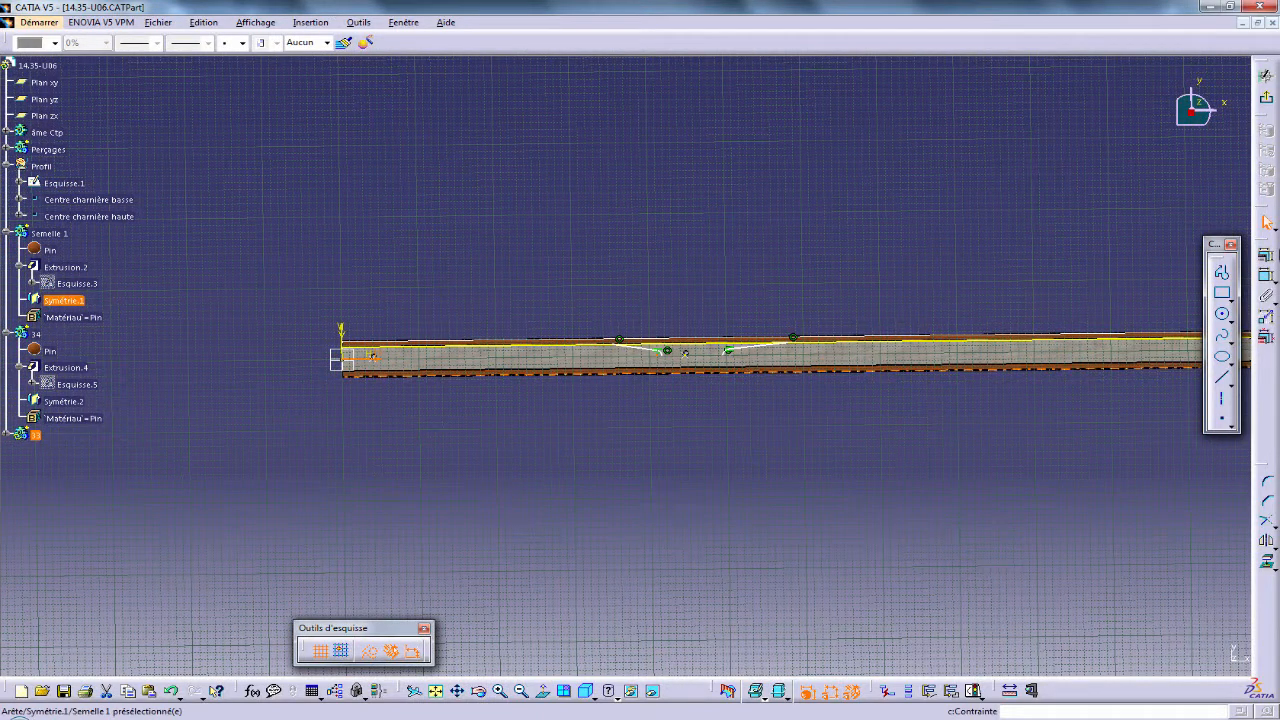
pyautogui.click(1265, 256)
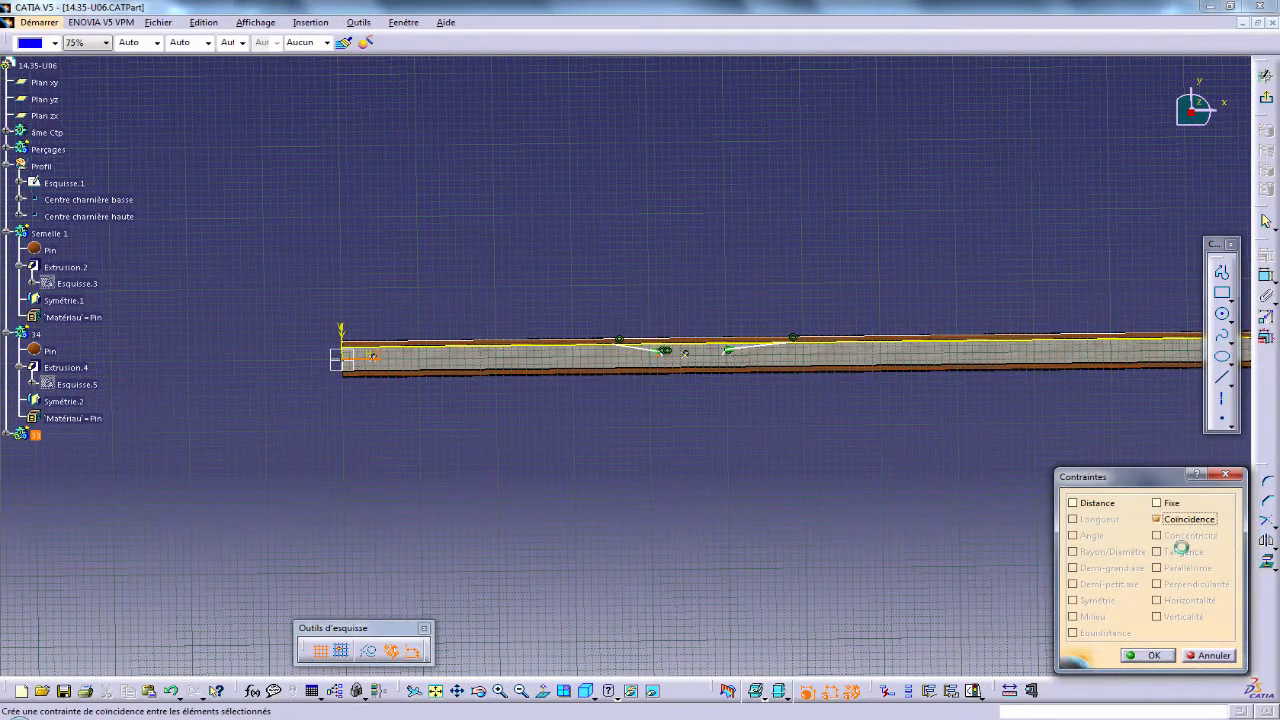
pyautogui.click(1144, 656)
pyautogui.moveTo(931, 590)
pyautogui.mouseDown(button='middle')
pyautogui.moveTo(654, 551)
pyautogui.moveTo(472, 381)
pyautogui.moveTo(915, 571)
pyautogui.mouseUp(button='middle')
pyautogui.moveTo(526, 529); pyautogui.dragTo(874, 541, button='middle')
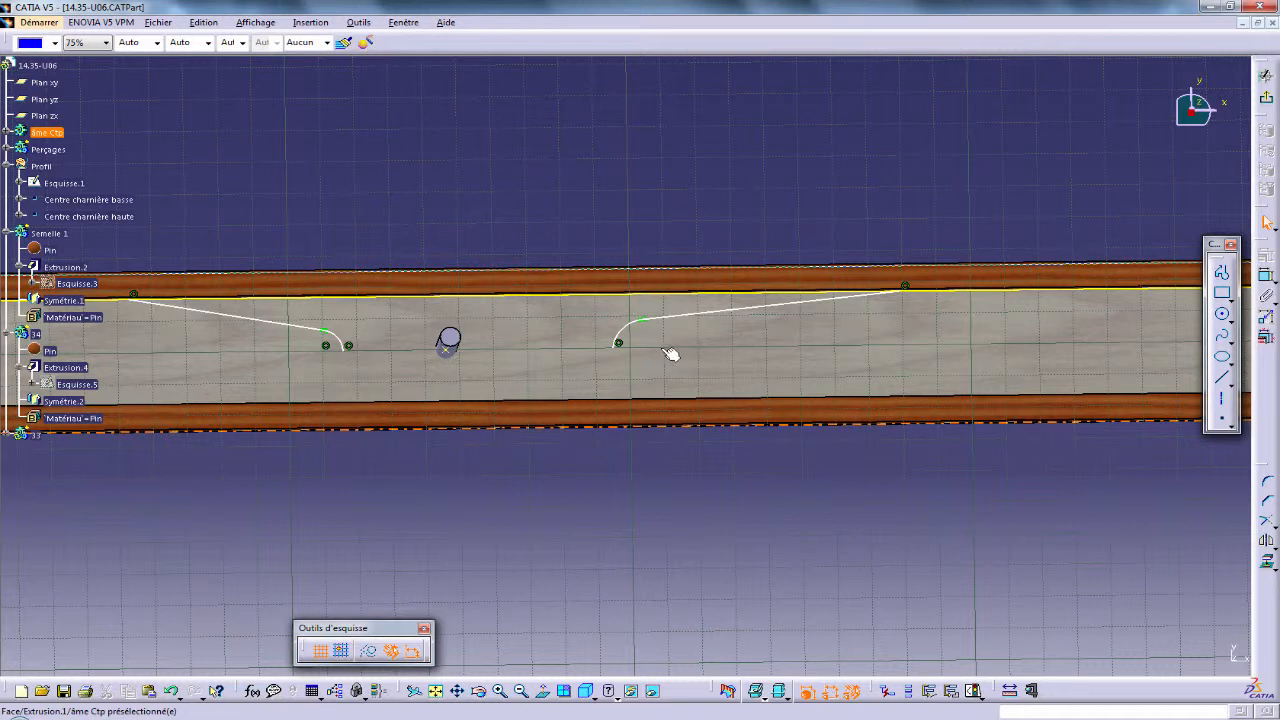
# Constrain the centre of the larger arc beyond the upper hinge hole to be coincident with the horizontal axis.
pyautogui.moveTo(659, 358)
pyautogui.keyDown('ctrl'); pyautogui.mouseDown(button='middle')
pyautogui.moveTo(506, 521)
pyautogui.moveTo(854, 500)
pyautogui.mouseUp(button='middle'); pyautogui.keyUp('ctrl')
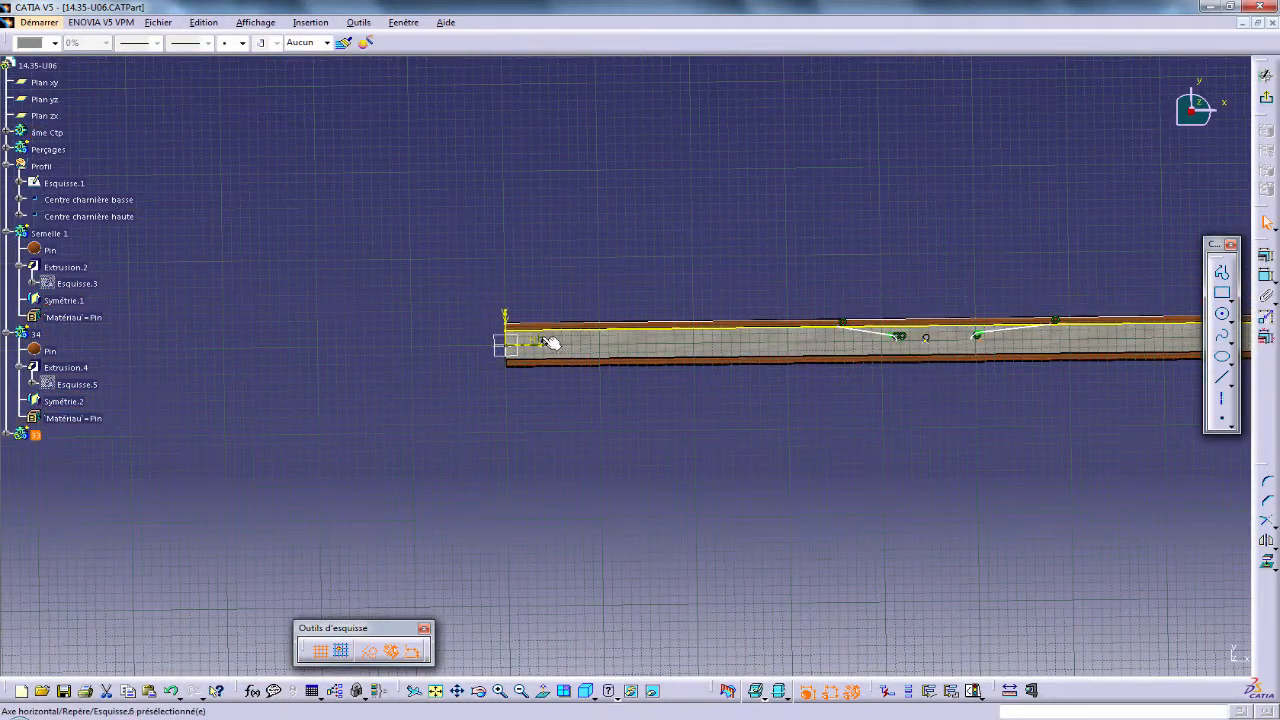
pyautogui.keyDown('ctrl'); pyautogui.click(546, 343); pyautogui.keyUp('ctrl')
pyautogui.click(1266, 256)
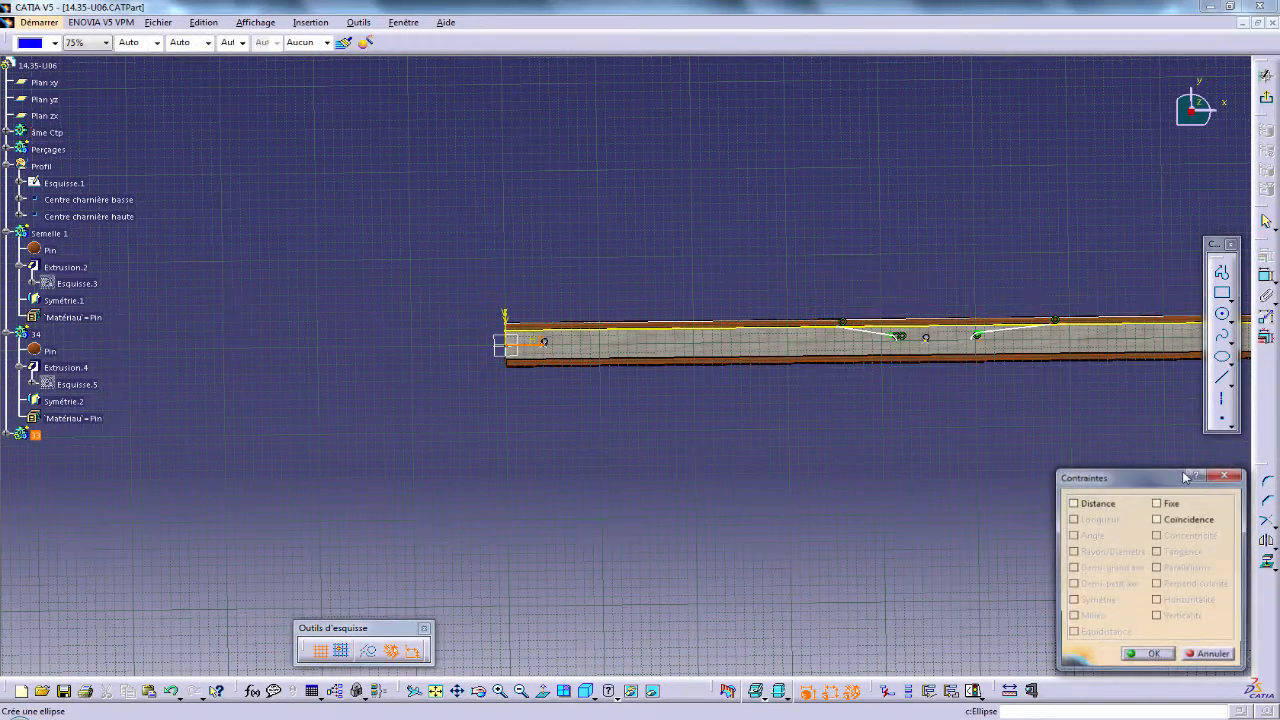
pyautogui.click(1147, 653)
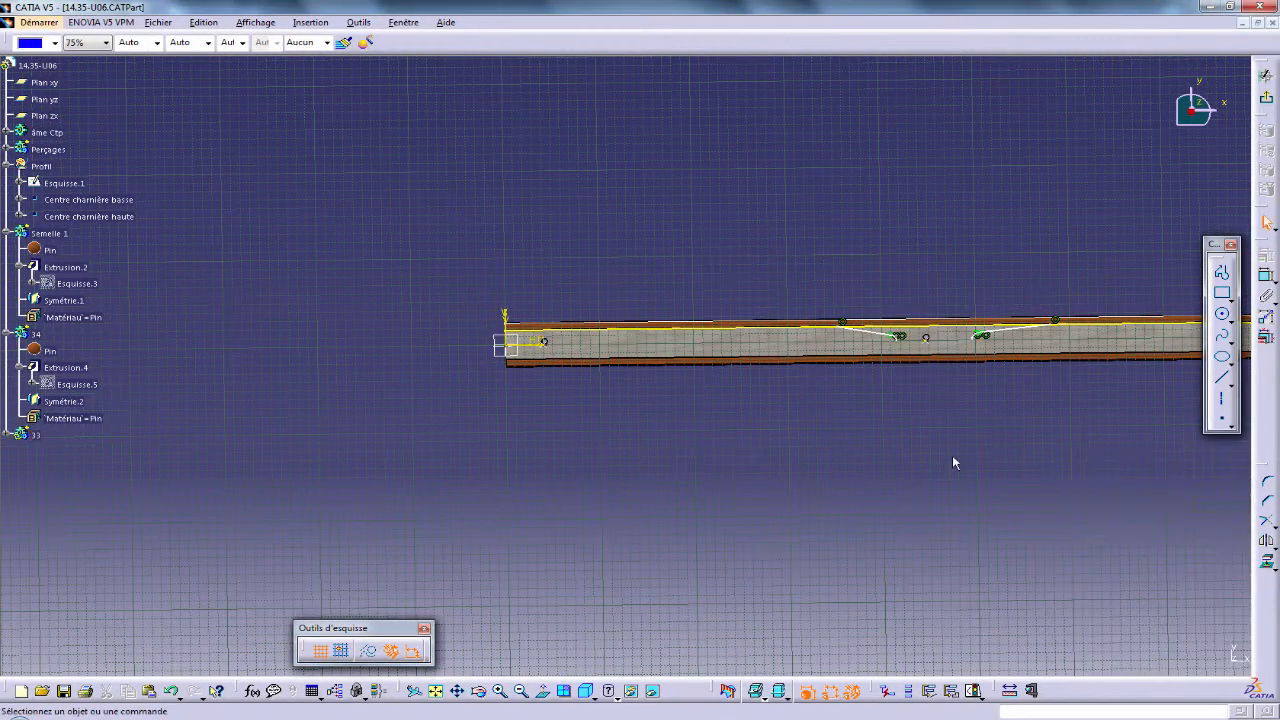
# Dimension the horizontal distance from the upper hinge centre to the end of the larger arc.
pyautogui.moveTo(954, 463)
pyautogui.mouseDown(button='middle')
pyautogui.moveTo(629, 403)
pyautogui.moveTo(671, 469)
pyautogui.moveTo(814, 509)
pyautogui.moveTo(1051, 494)
pyautogui.mouseUp(button='middle')
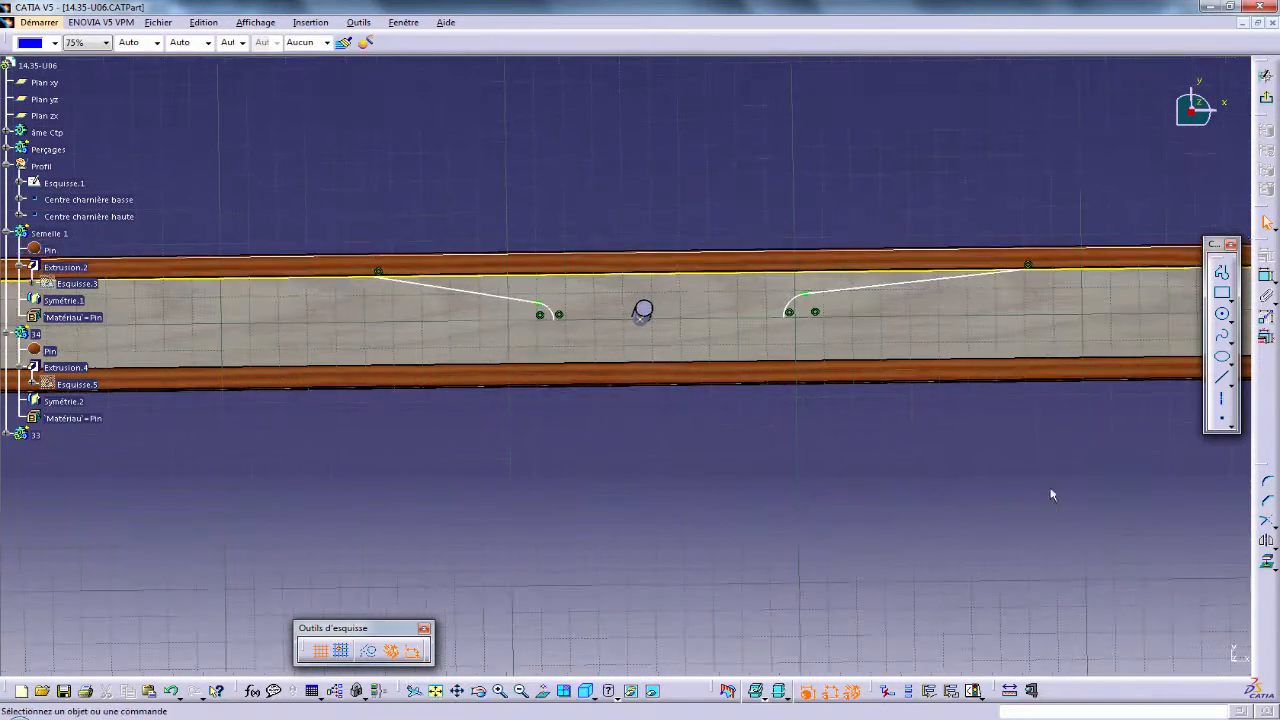
pyautogui.click(1266, 277)
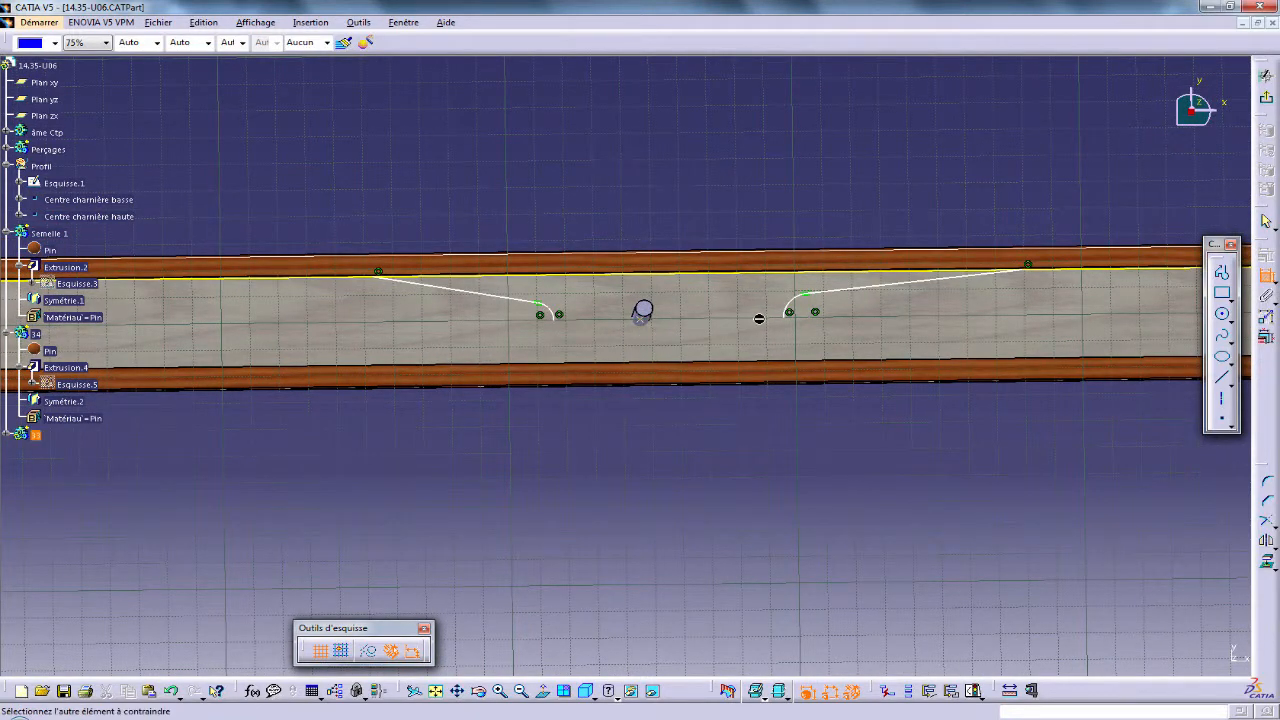
pyautogui.click(720, 420)
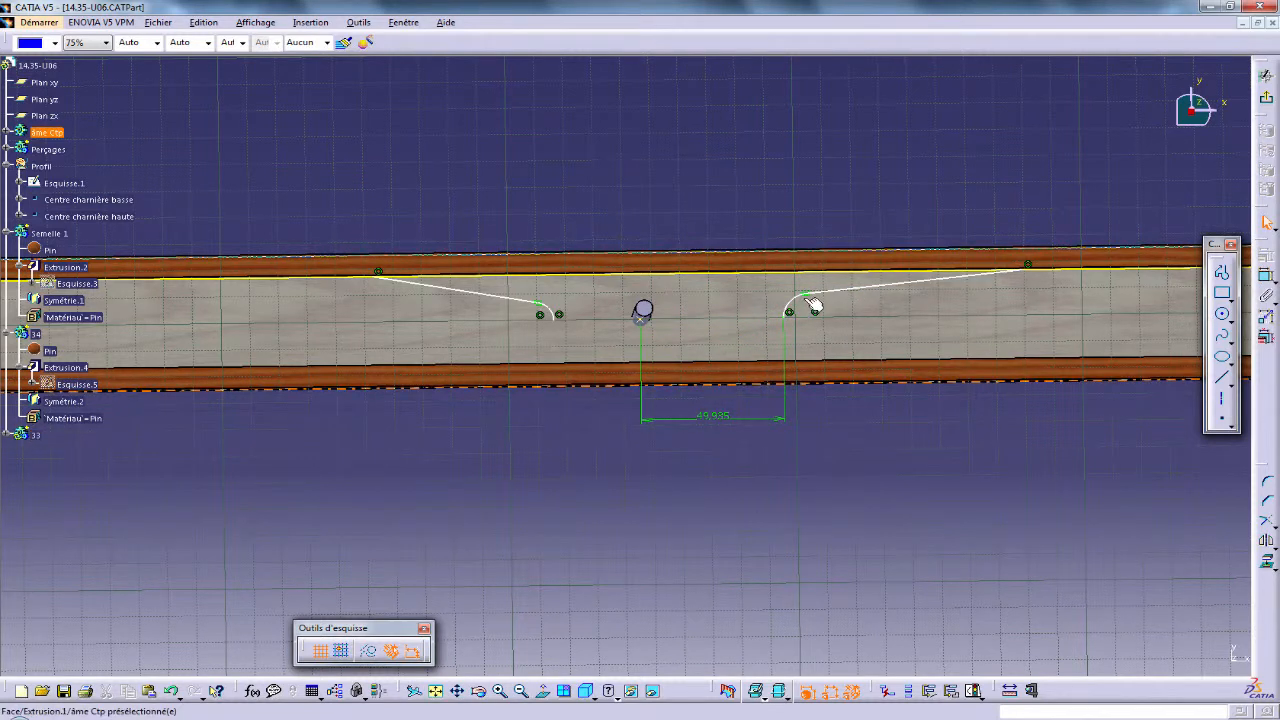
# Reposition the sloping line beyond the upper hinge hole and constrain its tangent arc to a 10 mm radius.
pyautogui.moveTo(809, 294)
pyautogui.mouseDown()
pyautogui.moveTo(845, 288)
pyautogui.moveTo(789, 298)
pyautogui.mouseUp()
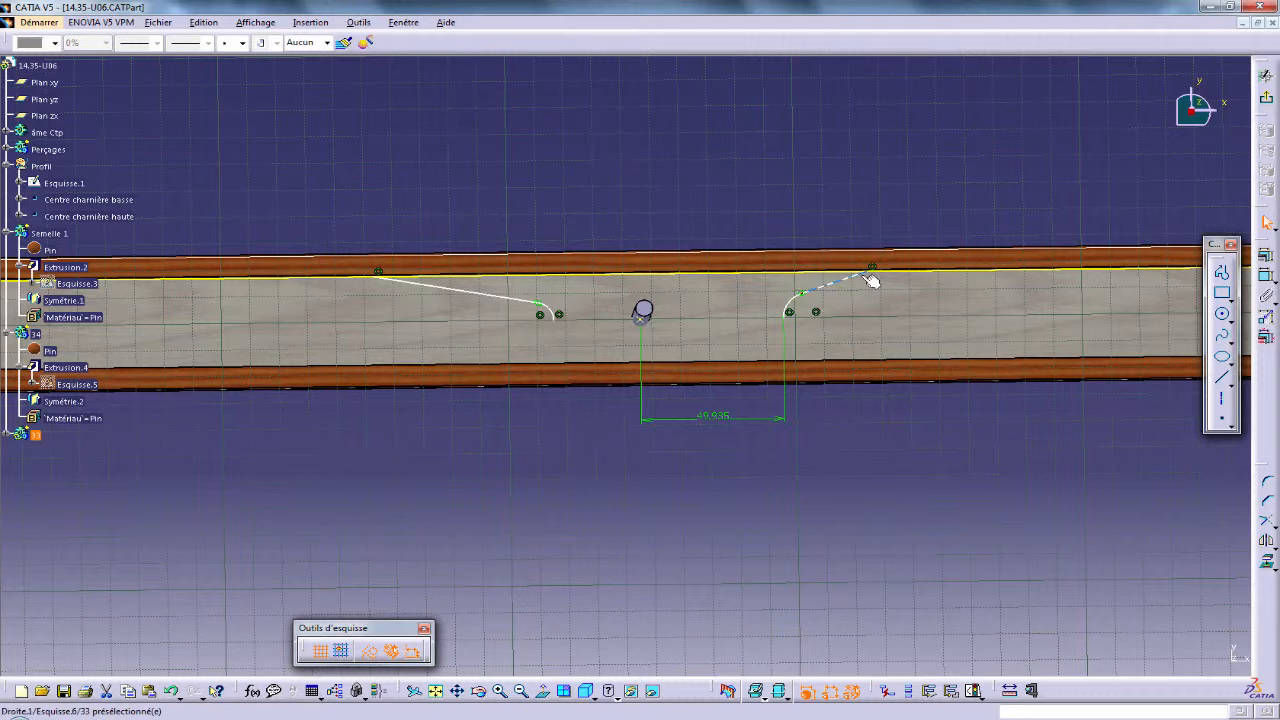
pyautogui.moveTo(861, 282)
pyautogui.mouseDown()
pyautogui.moveTo(886, 278)
pyautogui.moveTo(871, 287)
pyautogui.mouseUp()
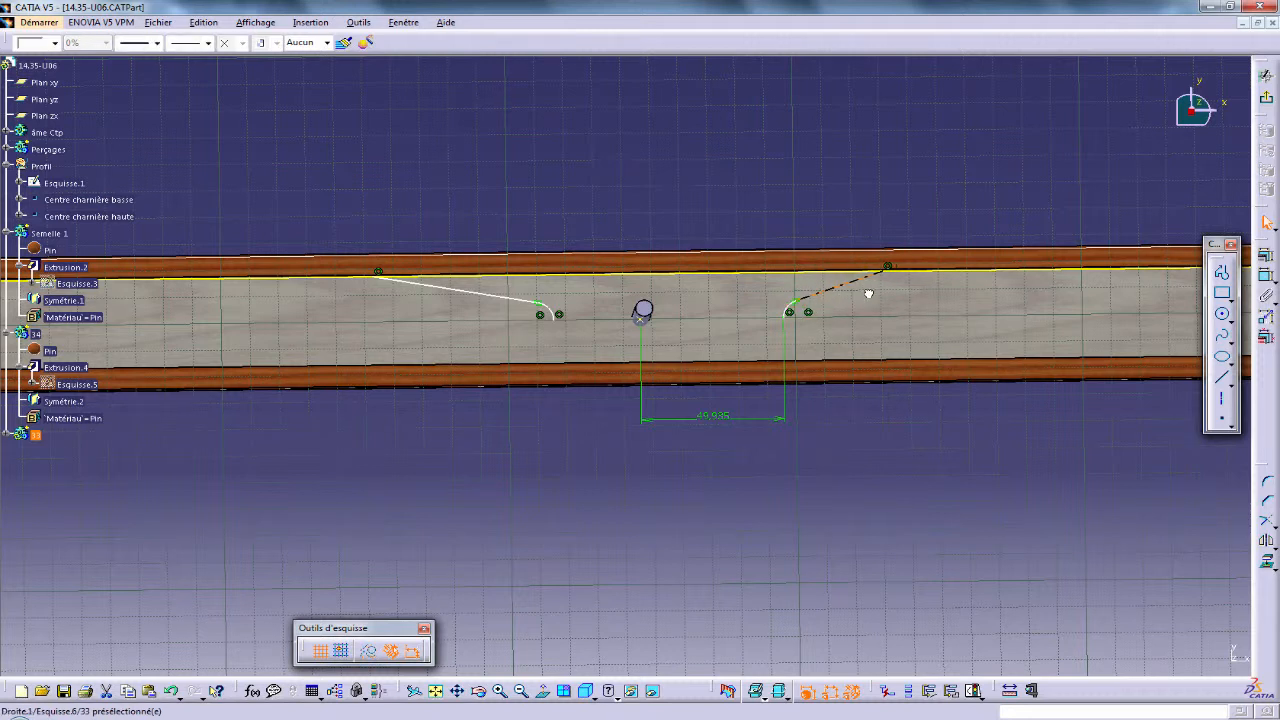
pyautogui.click(949, 220)
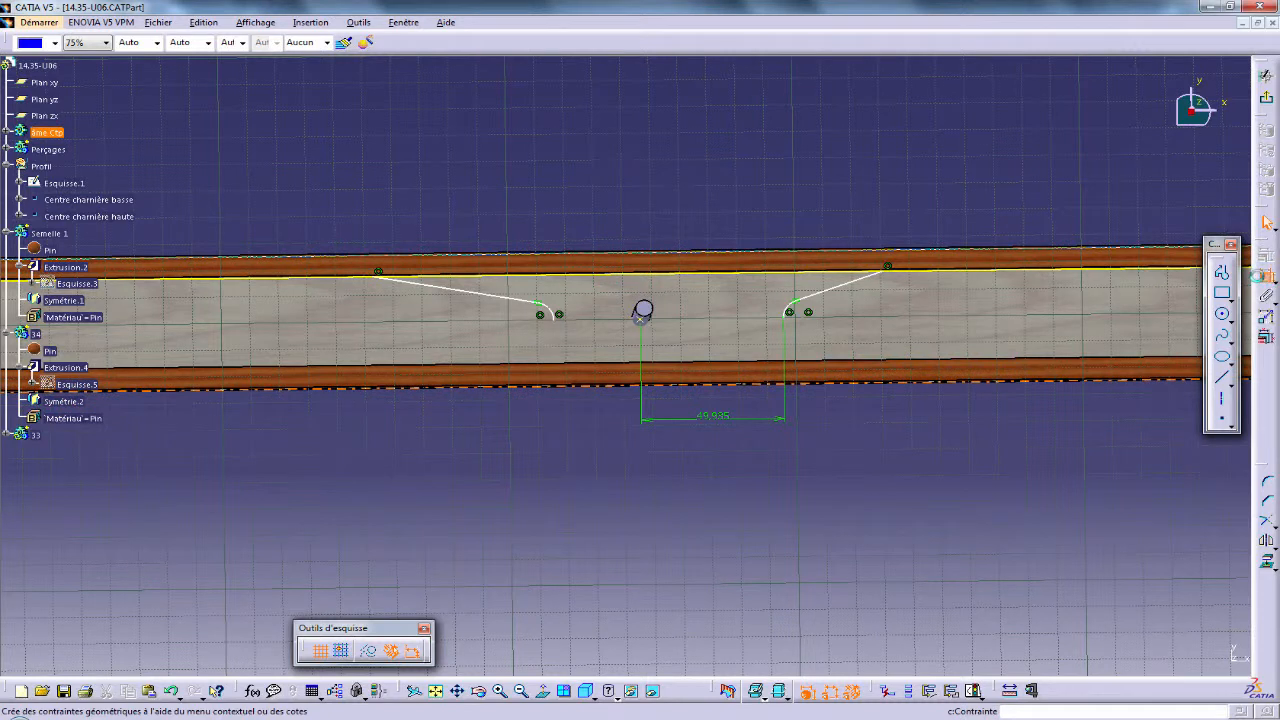
pyautogui.click(792, 304)
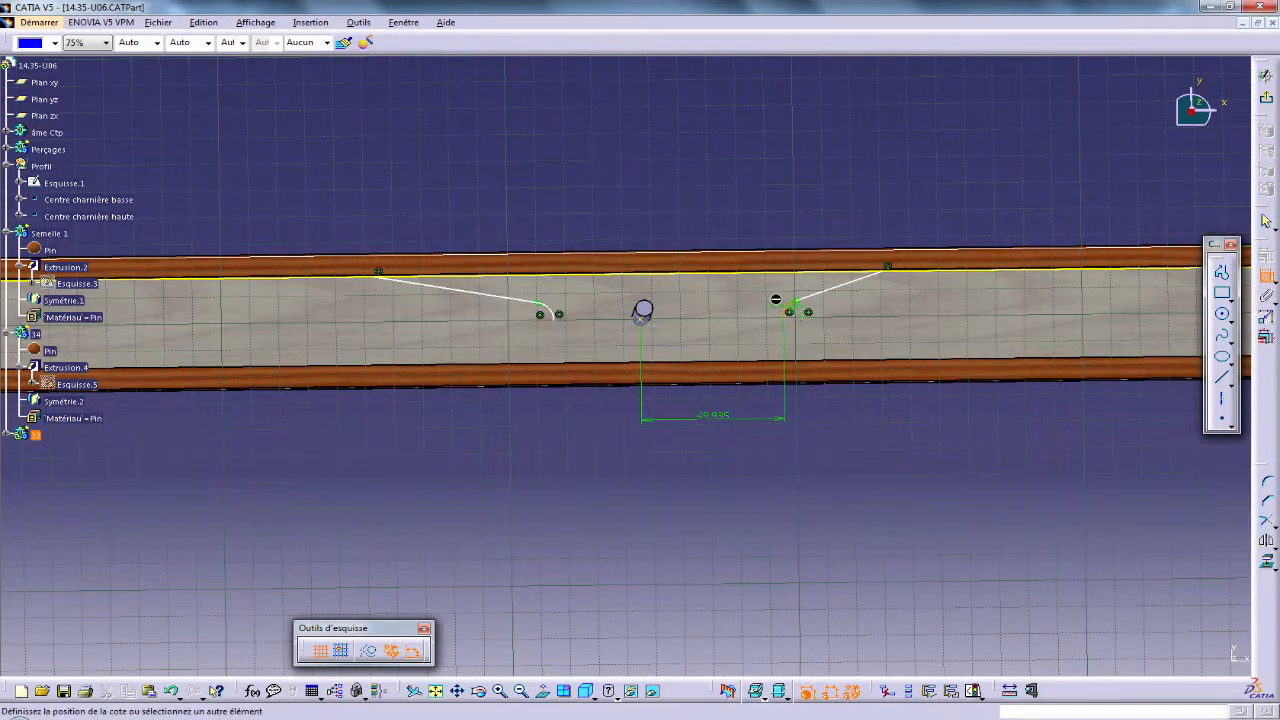
pyautogui.click(740, 224)
pyautogui.doubleClick(743, 221)
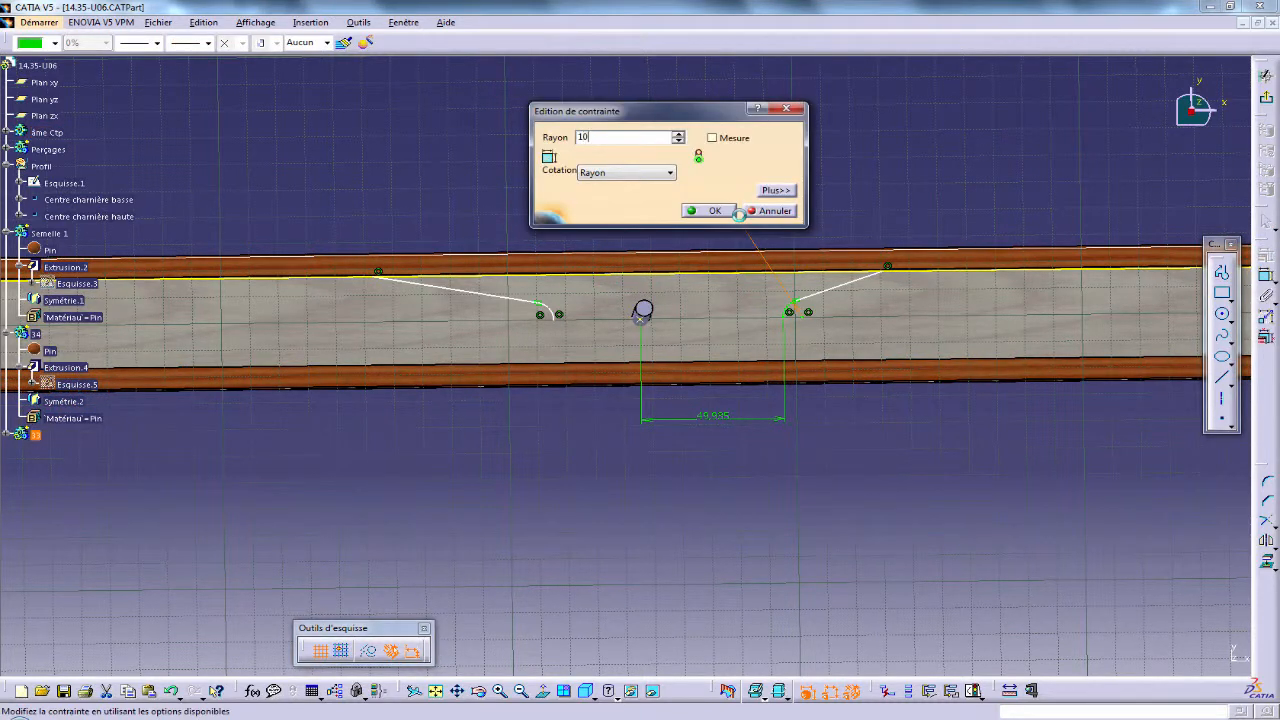
pyautogui.click(734, 211)
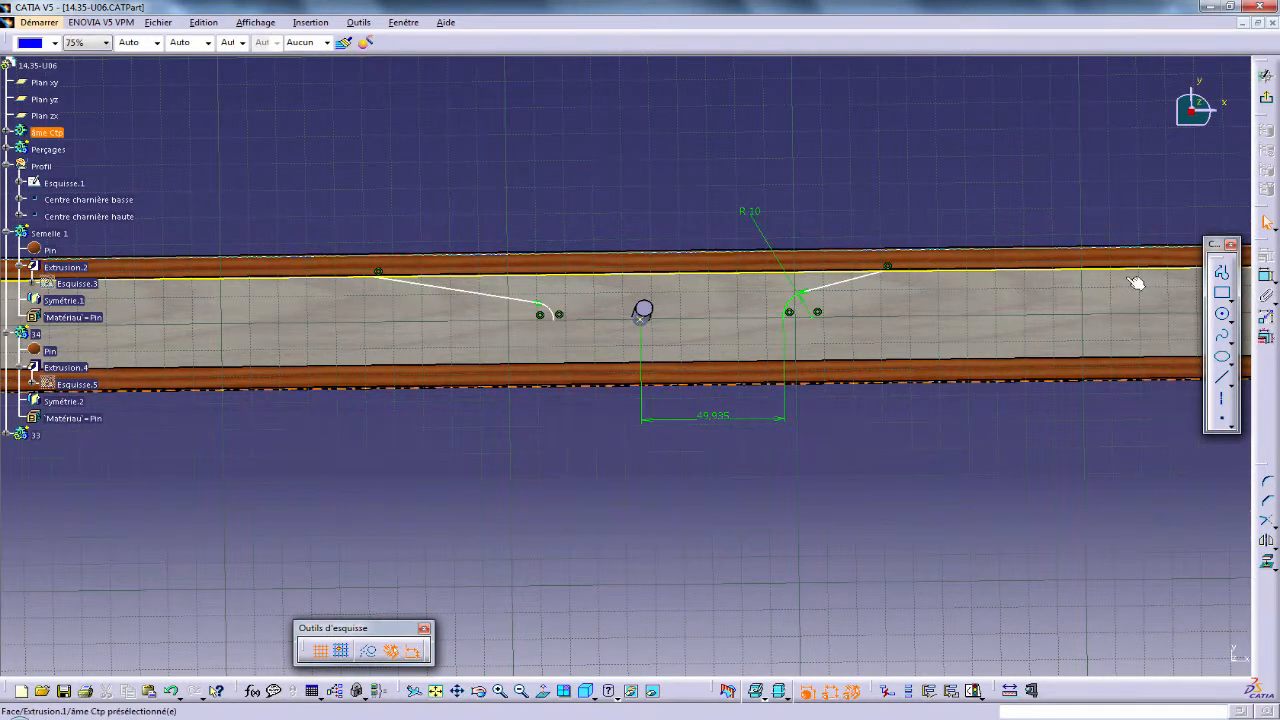
# Constrain the tangent arc on the side between the two hinge holes to a 10 mm radius.
pyautogui.click(1267, 280)
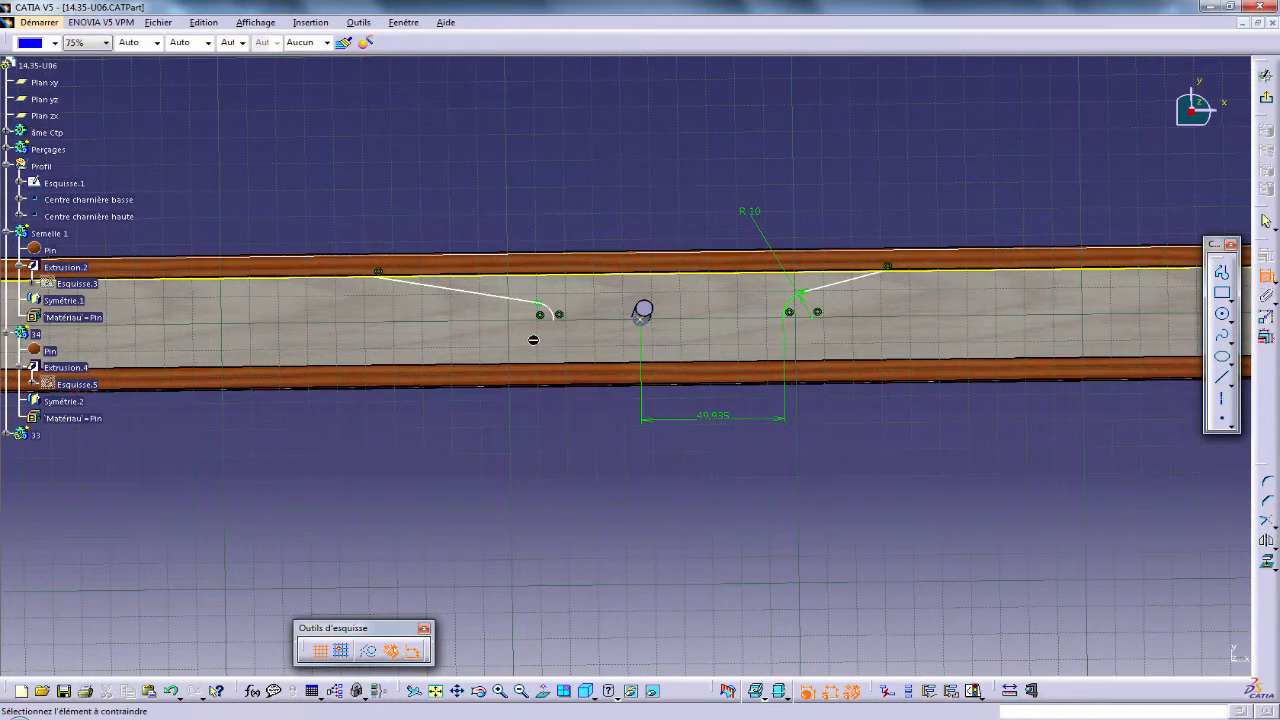
pyautogui.click(555, 310)
pyautogui.click(609, 232)
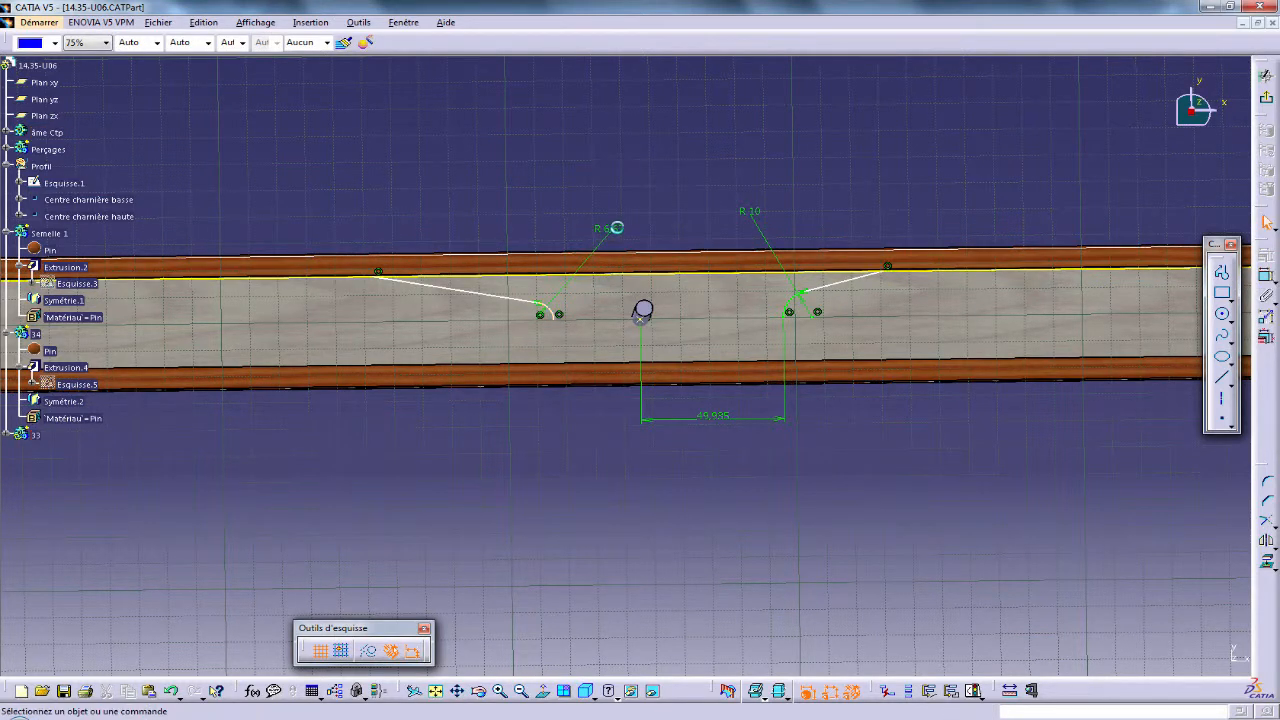
pyautogui.doubleClick(617, 228)
pyautogui.press('Return')
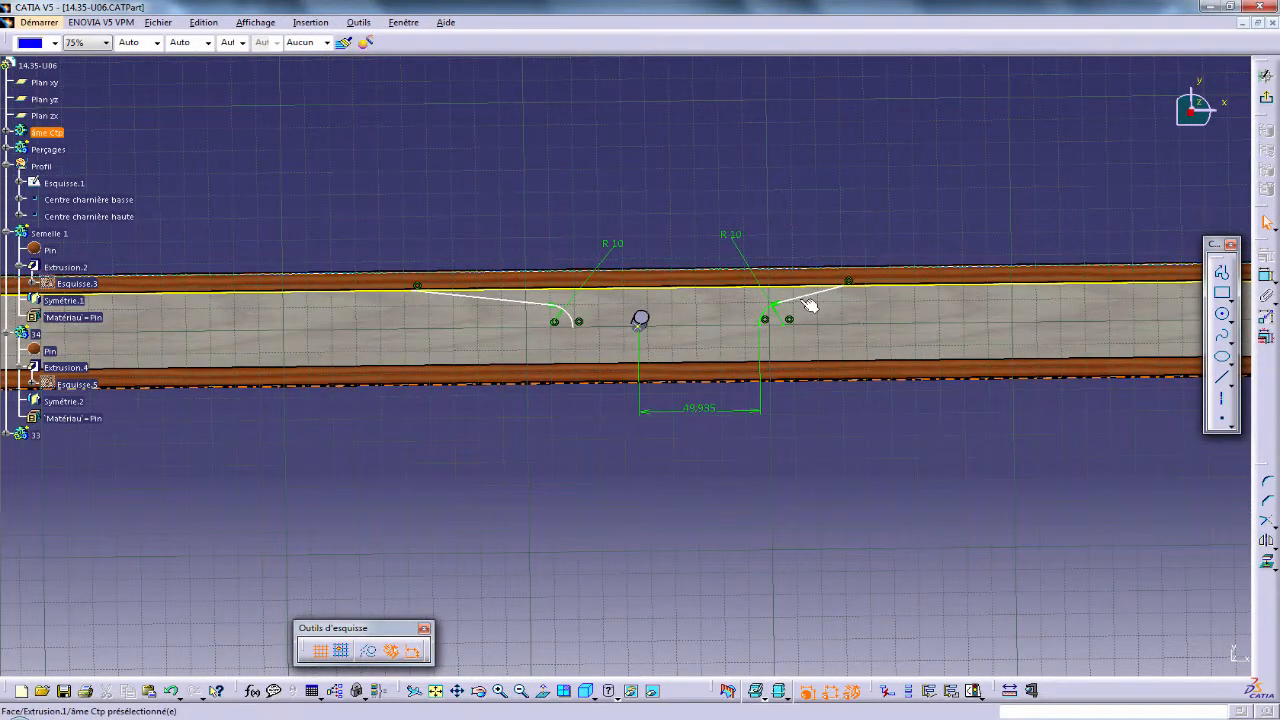
# Set the distance from the upper hinge centre to the arc end beyond it to 80 mm and stretch that side's sloping line outward.
pyautogui.moveTo(808, 297); pyautogui.dragTo(877, 294)
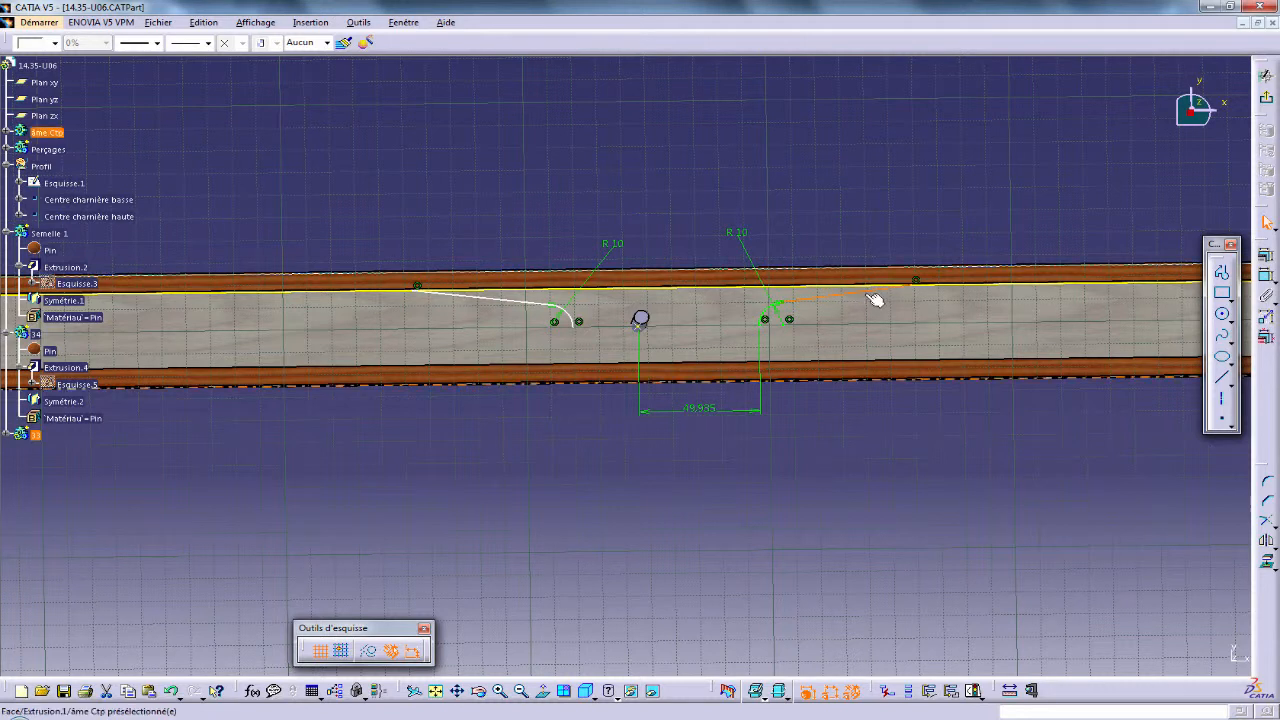
pyautogui.click(709, 413)
pyautogui.doubleClick(708, 410)
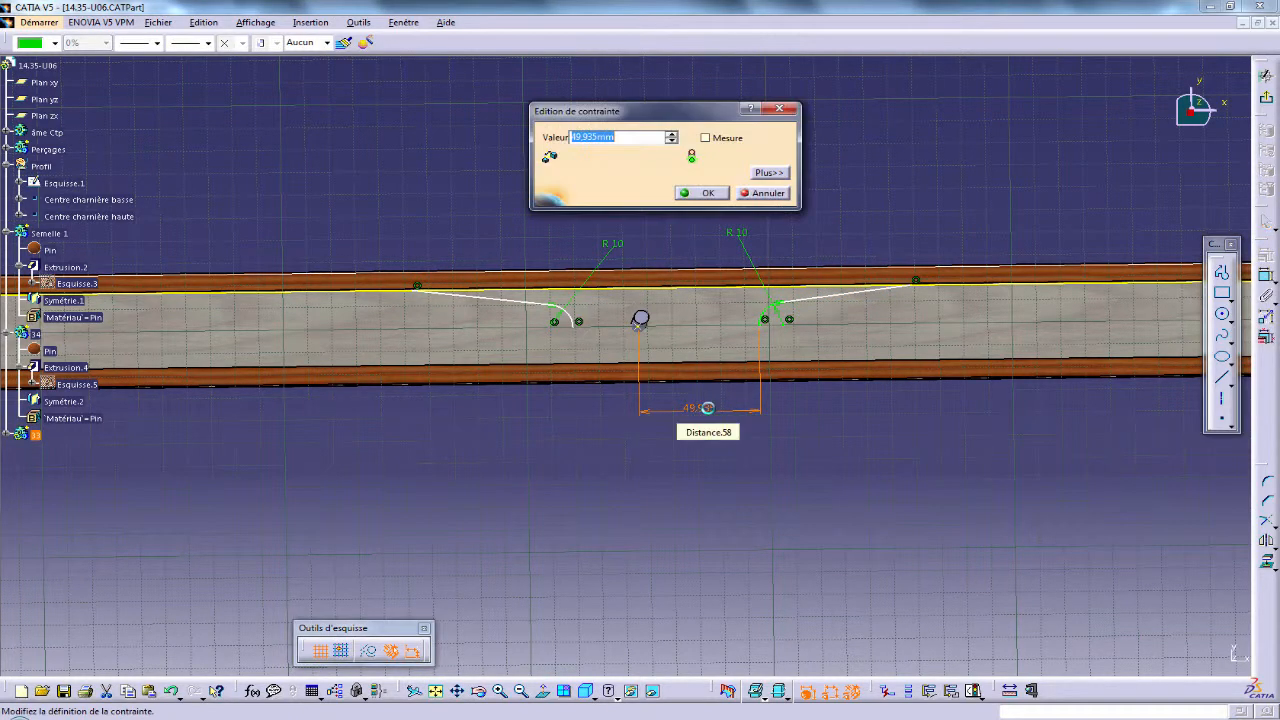
pyautogui.write('80')
pyautogui.press('Return')
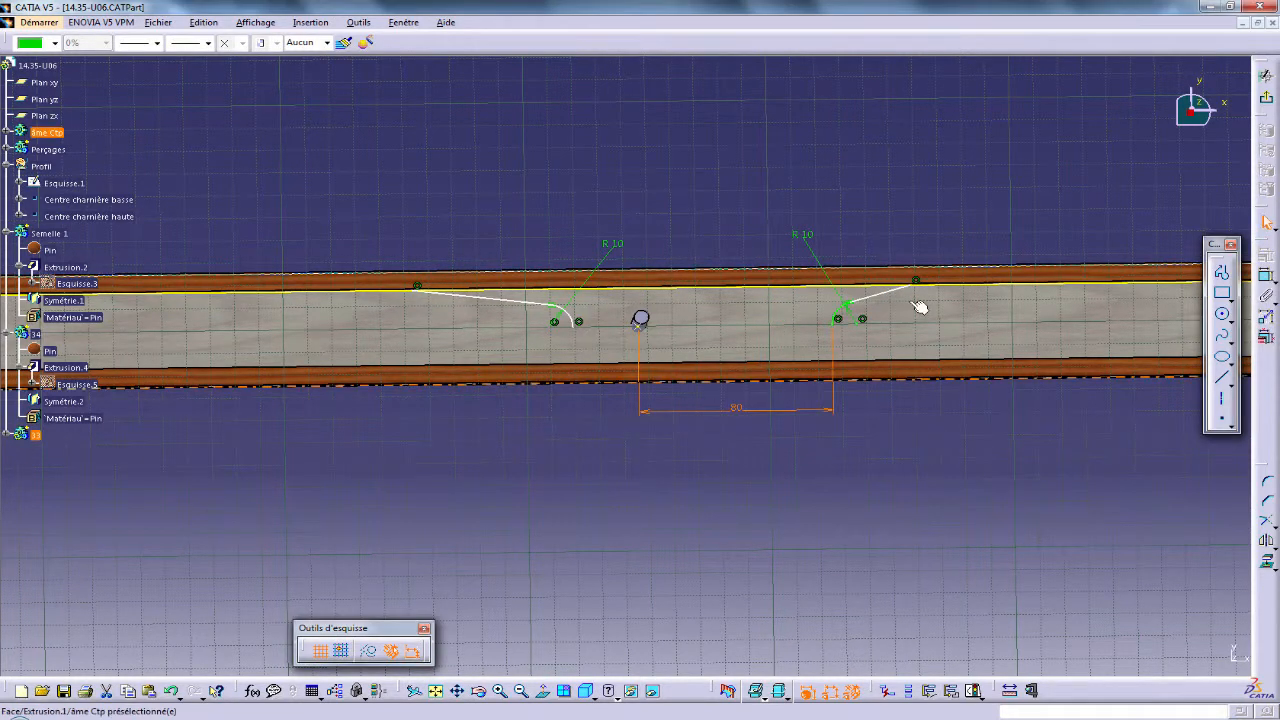
pyautogui.moveTo(916, 284); pyautogui.dragTo(1034, 278)
pyautogui.keyDown('ctrl'); pyautogui.moveTo(777, 400); pyautogui.dragTo(779, 420, button='middle'); pyautogui.keyUp('ctrl')
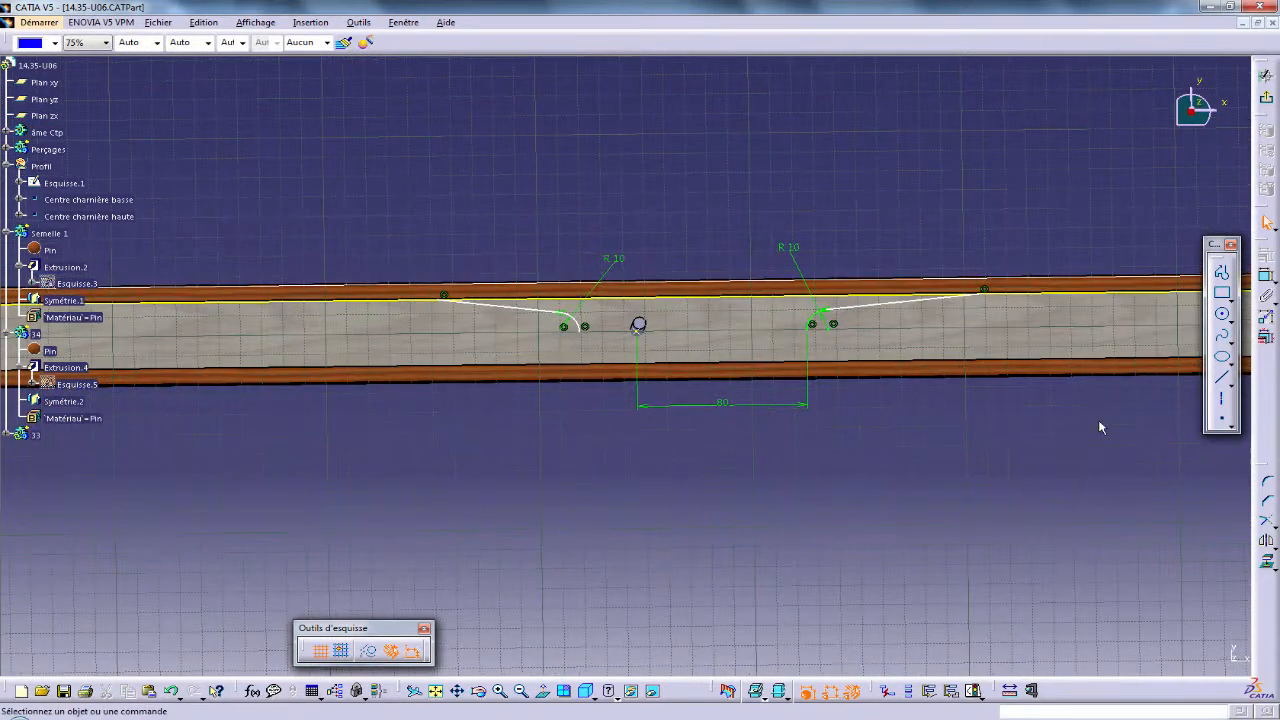
# Dimension the distance from the upper hinge centre to the arc end between the hinge holes and set it to 80 mm.
pyautogui.click(1267, 278)
pyautogui.click(636, 332)
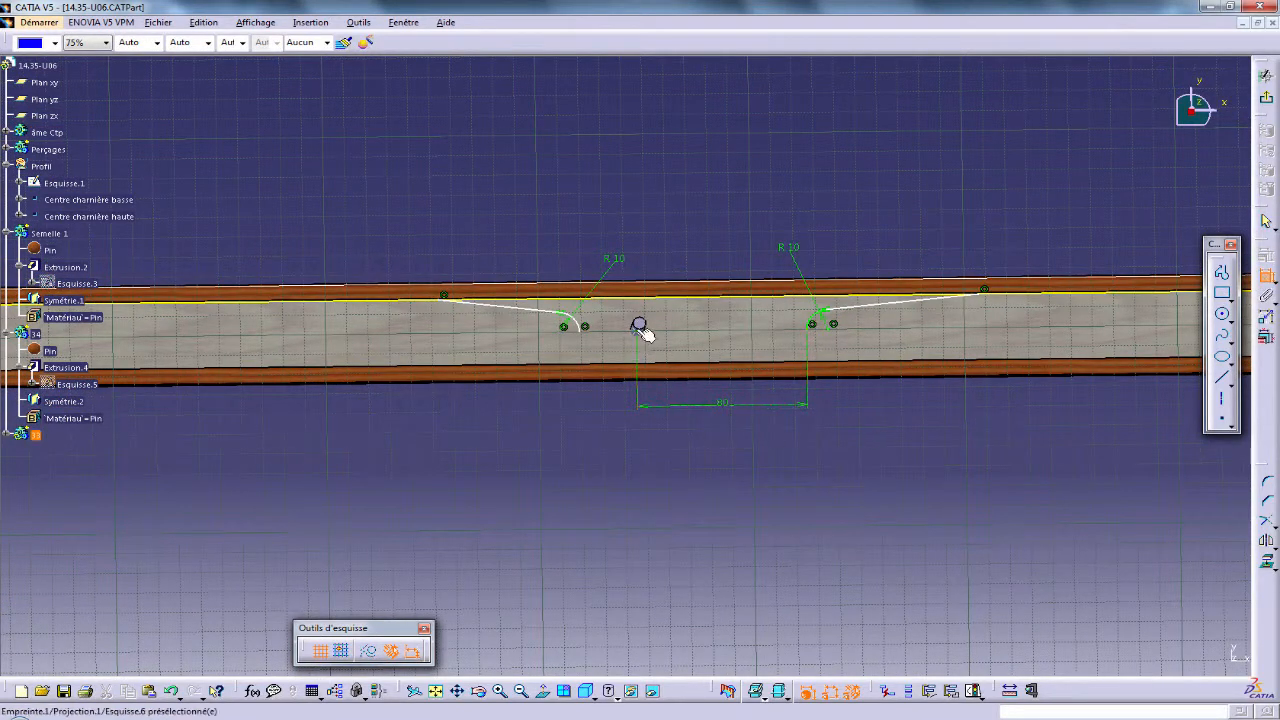
pyautogui.click(583, 330)
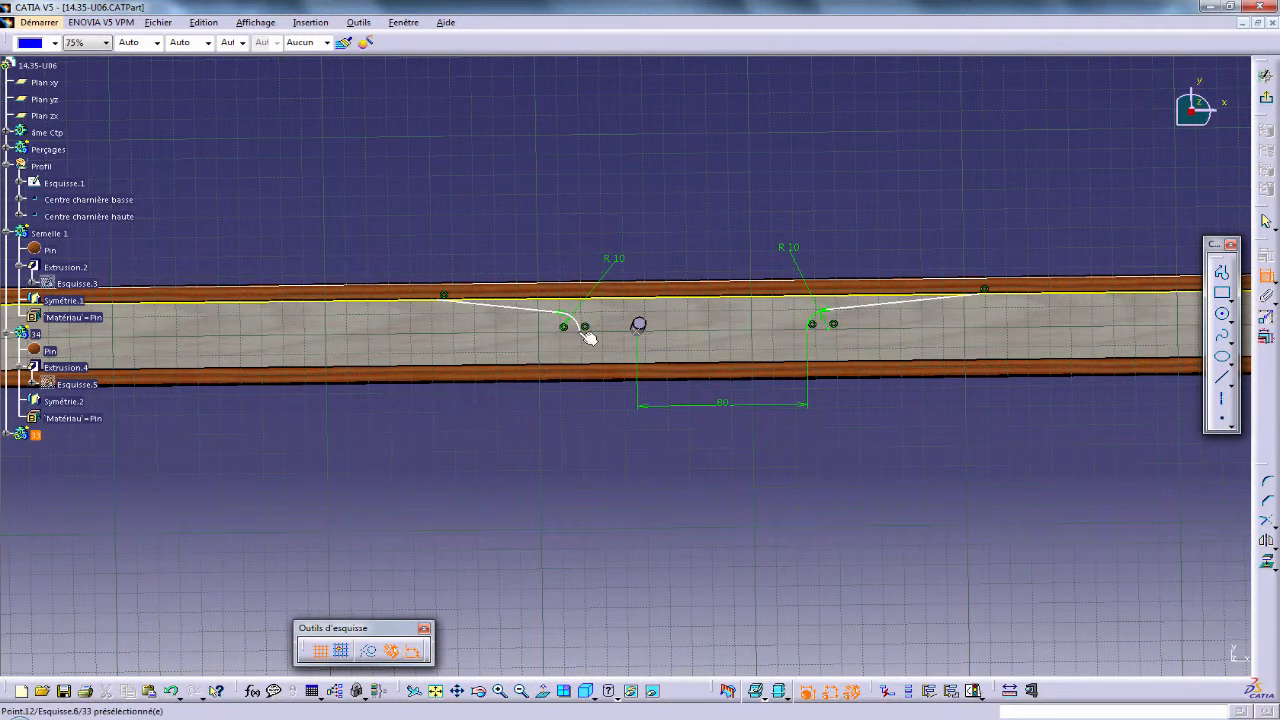
pyautogui.click(609, 413)
pyautogui.doubleClick(609, 411)
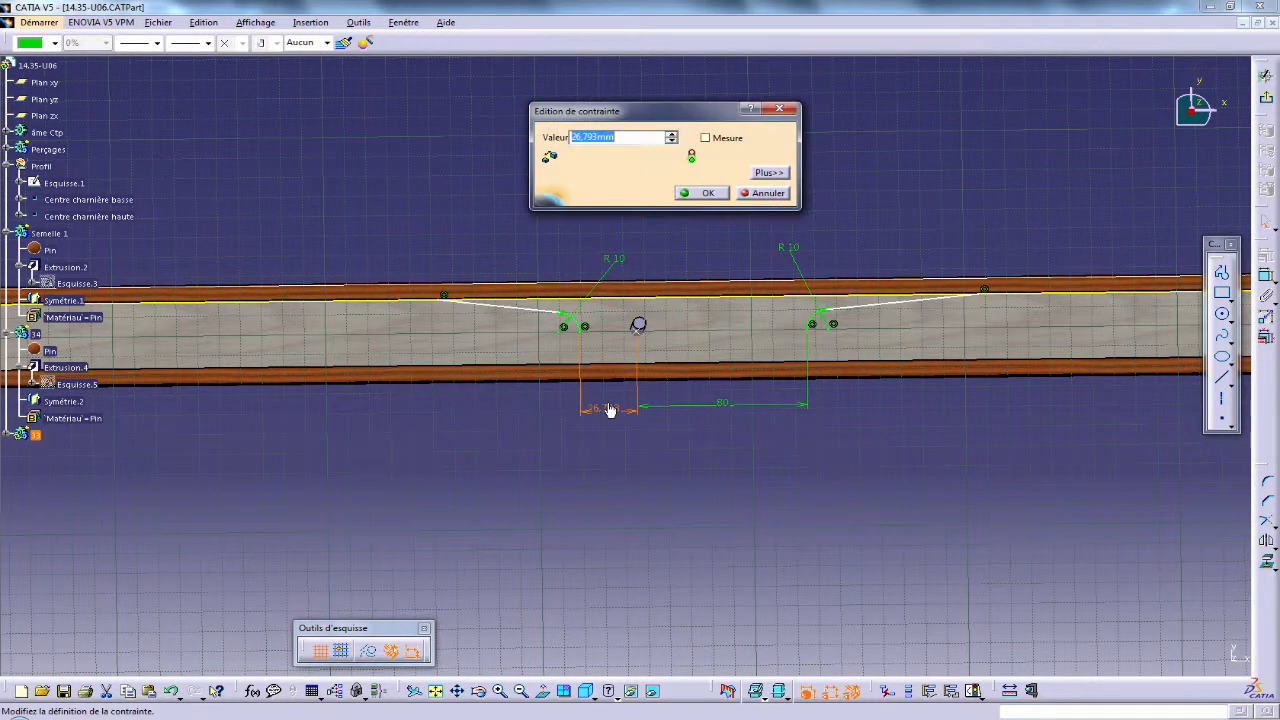
pyautogui.write('80')
pyautogui.press('Return')
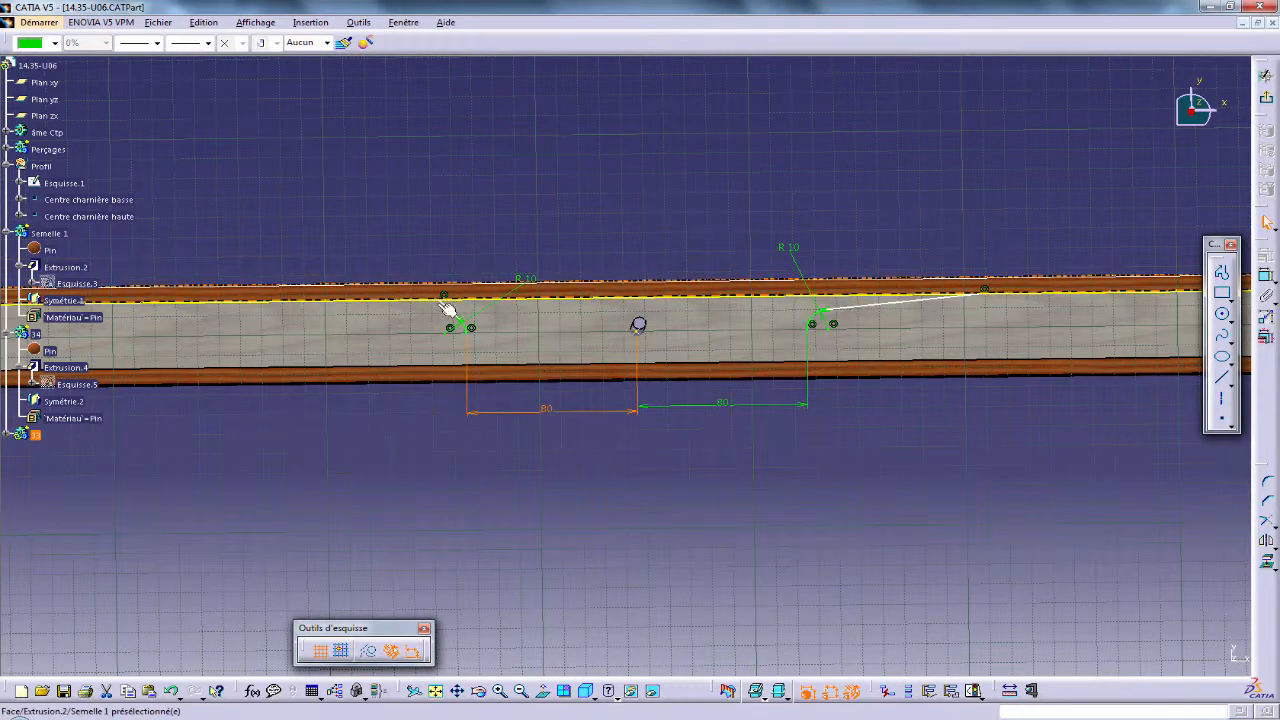
# Stretch the sloping line between the hinge holes outward along the flange edge and check filler 33's end distances on the scanned drawing in XnView.
pyautogui.moveTo(445, 296)
pyautogui.mouseDown()
pyautogui.moveTo(300, 292)
pyautogui.moveTo(312, 297)
pyautogui.mouseUp()
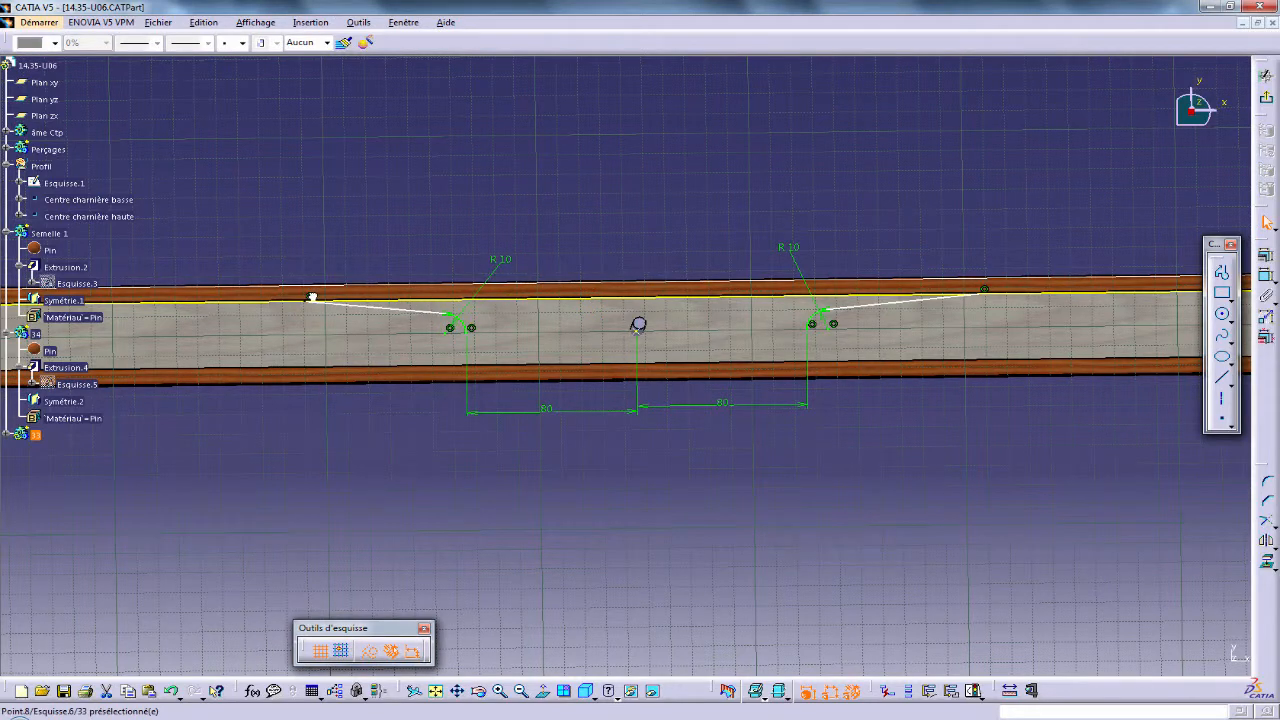
pyautogui.click(570, 232)
pyautogui.keyDown('ctrl'); pyautogui.moveTo(708, 208); pyautogui.dragTo(911, 546, button='middle'); pyautogui.keyUp('ctrl')
pyautogui.moveTo(763, 432)
pyautogui.keyDown('ctrl'); pyautogui.mouseDown(button='middle')
pyautogui.moveTo(755, 560)
pyautogui.moveTo(763, 534)
pyautogui.mouseUp(button='middle'); pyautogui.keyUp('ctrl')
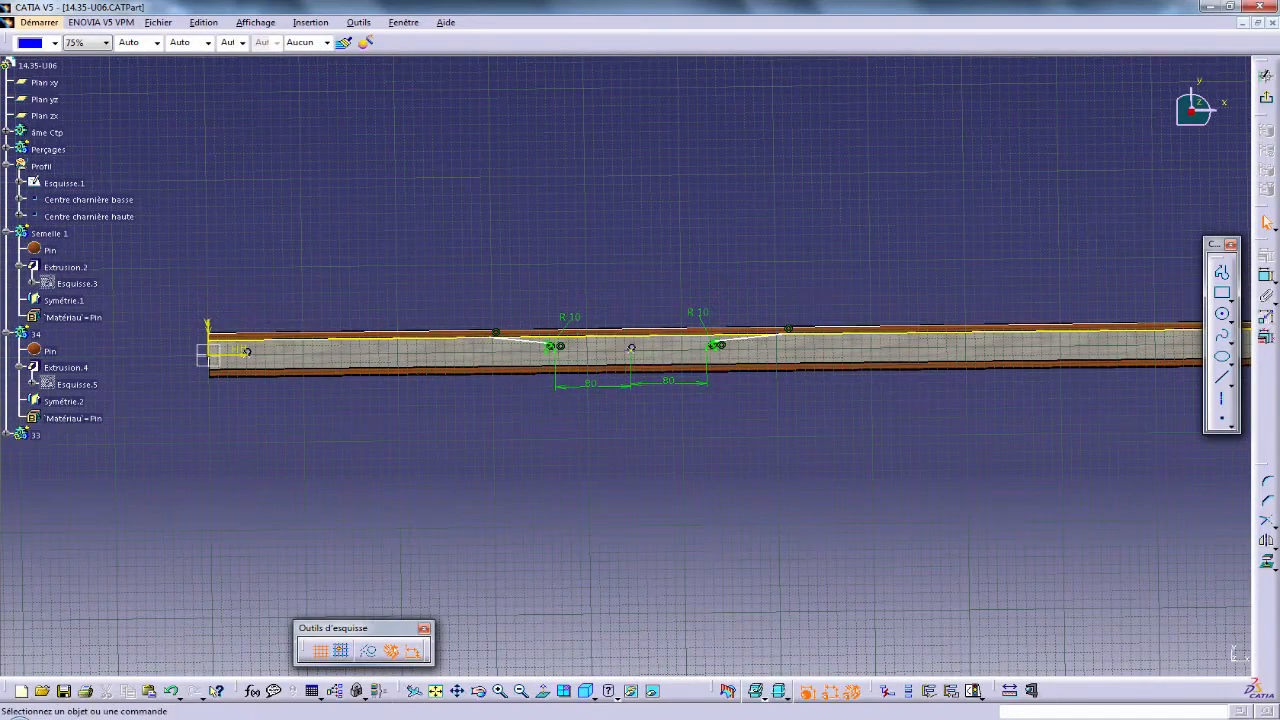
pyautogui.hotkey('alt', 'Tab')
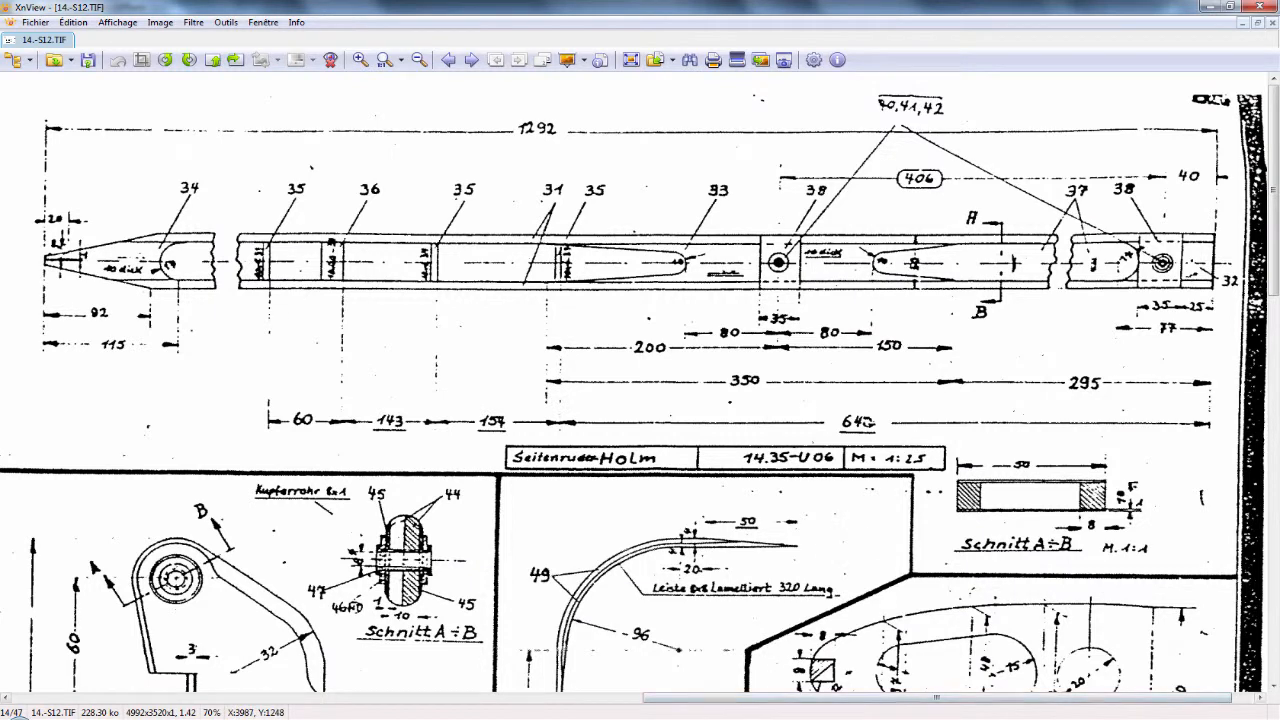
pyautogui.click(538, 714)
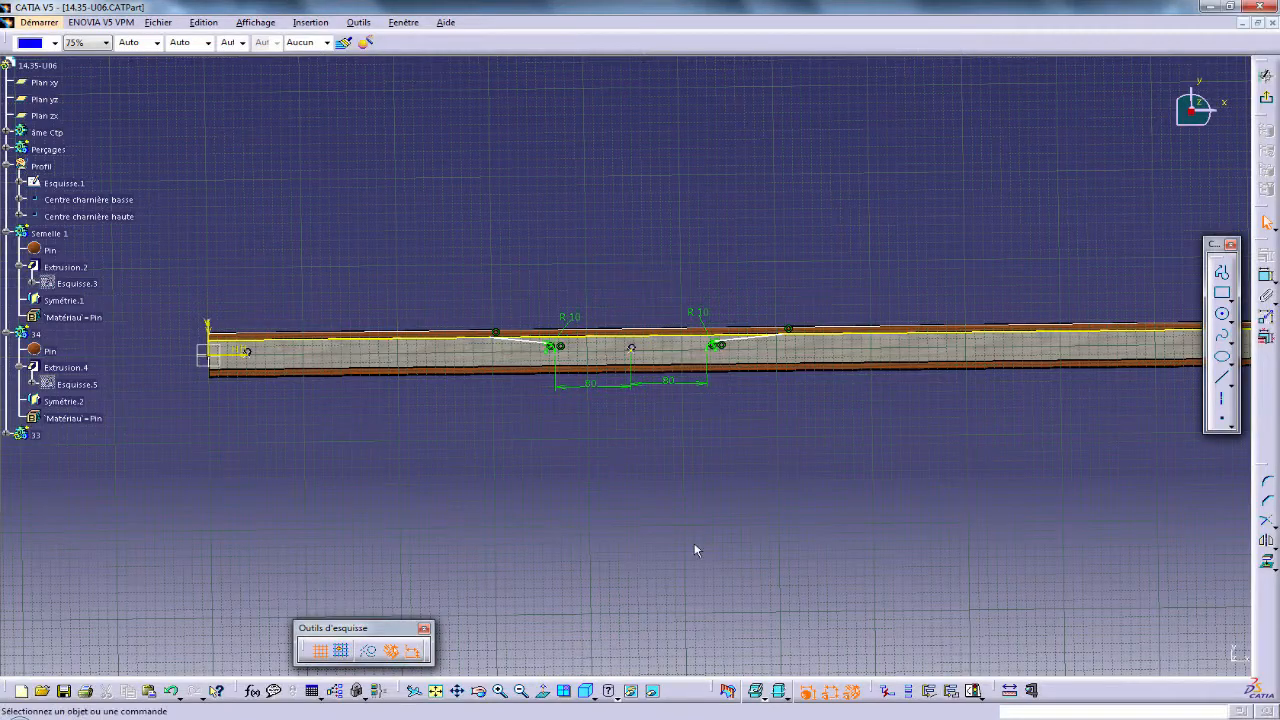
# Add a horizontal dimension of 200 mm from the upper hinge centre to the outer end of the sloping line beyond it.
pyautogui.moveTo(697, 550)
pyautogui.mouseDown(button='middle')
pyautogui.moveTo(686, 591)
pyautogui.moveTo(784, 504)
pyautogui.mouseUp(button='middle')
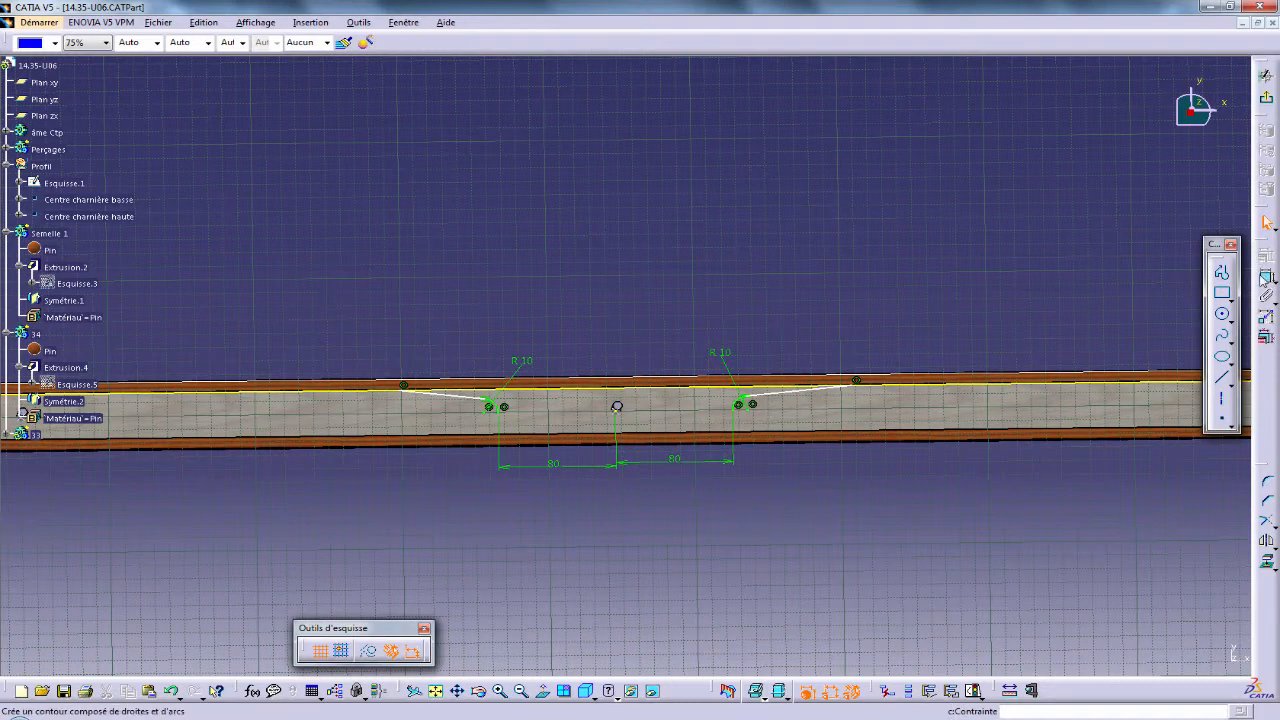
pyautogui.click(1265, 277)
pyautogui.moveTo(714, 262)
pyautogui.mouseDown(button='middle')
pyautogui.moveTo(711, 303)
pyautogui.moveTo(717, 274)
pyautogui.mouseUp(button='middle')
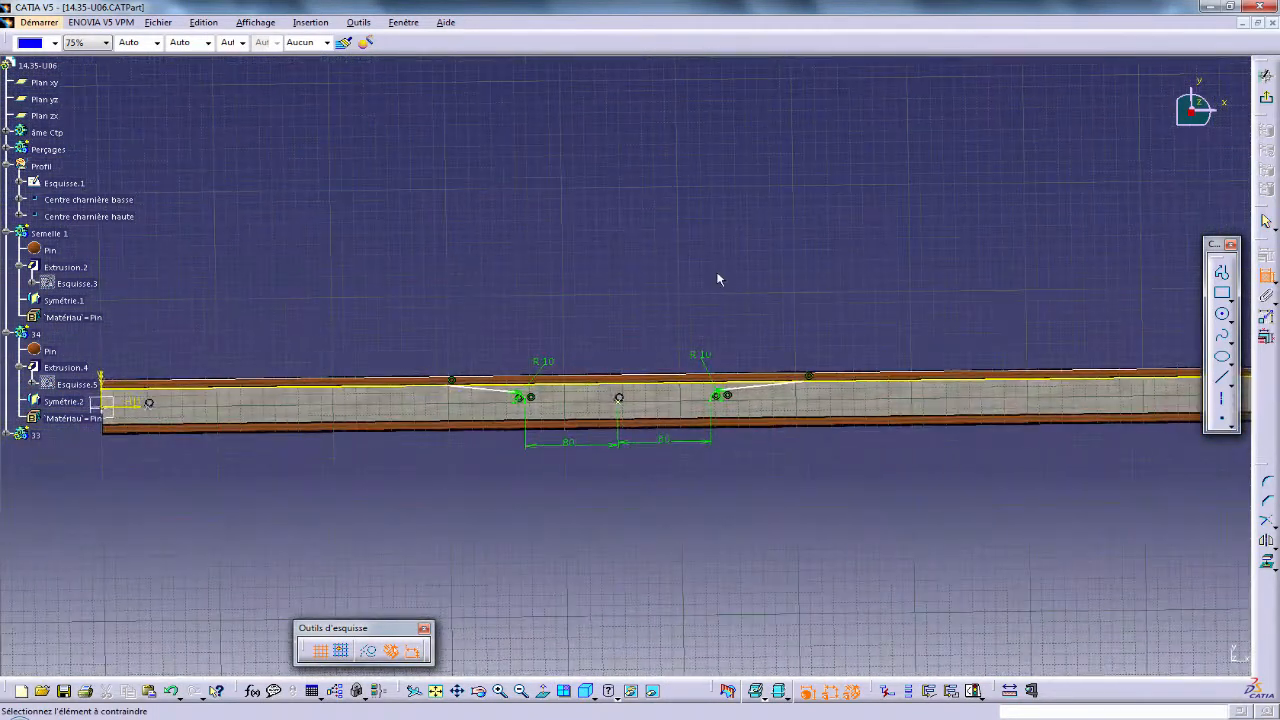
pyautogui.click(620, 401)
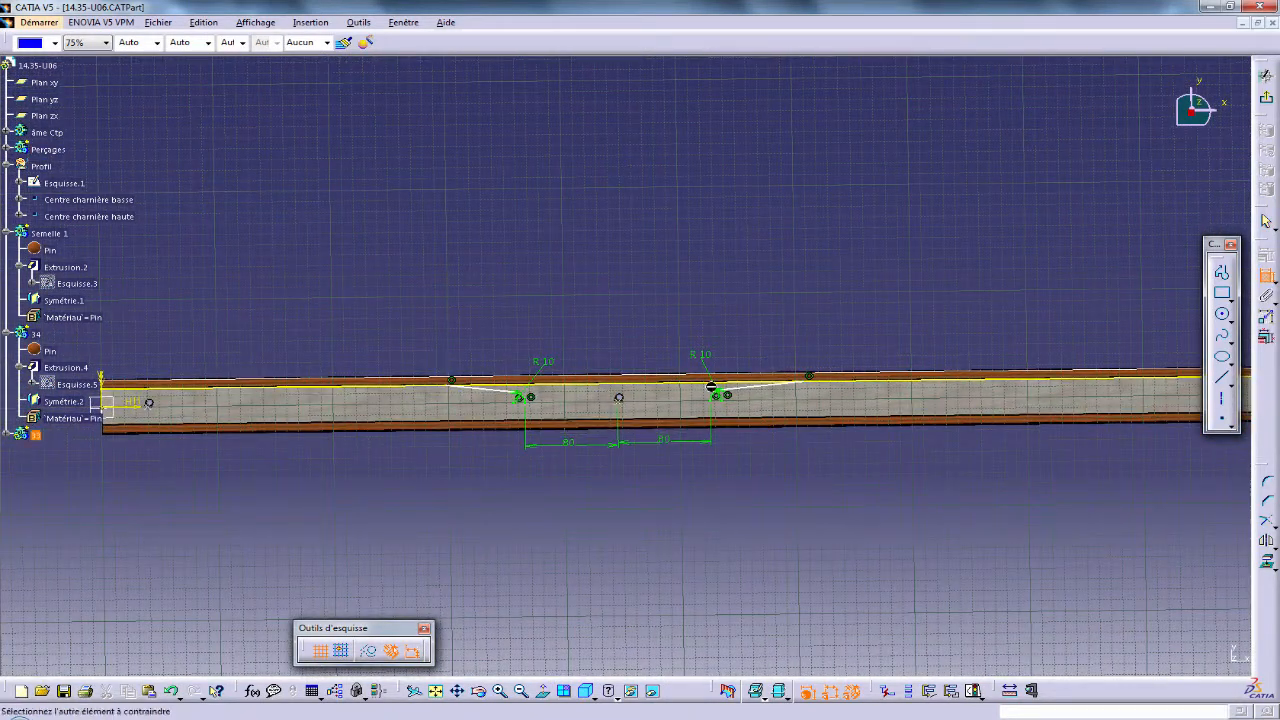
pyautogui.click(808, 388)
pyautogui.rightClick(740, 307)
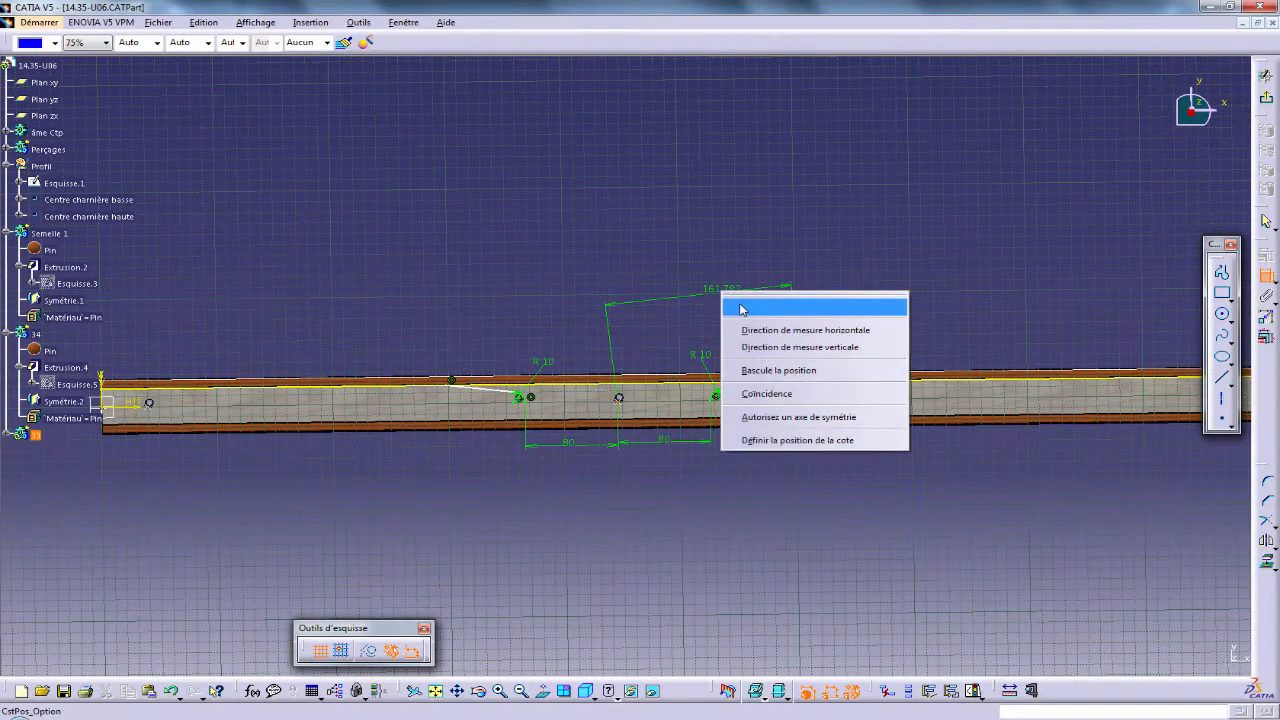
pyautogui.click(770, 330)
pyautogui.click(718, 300)
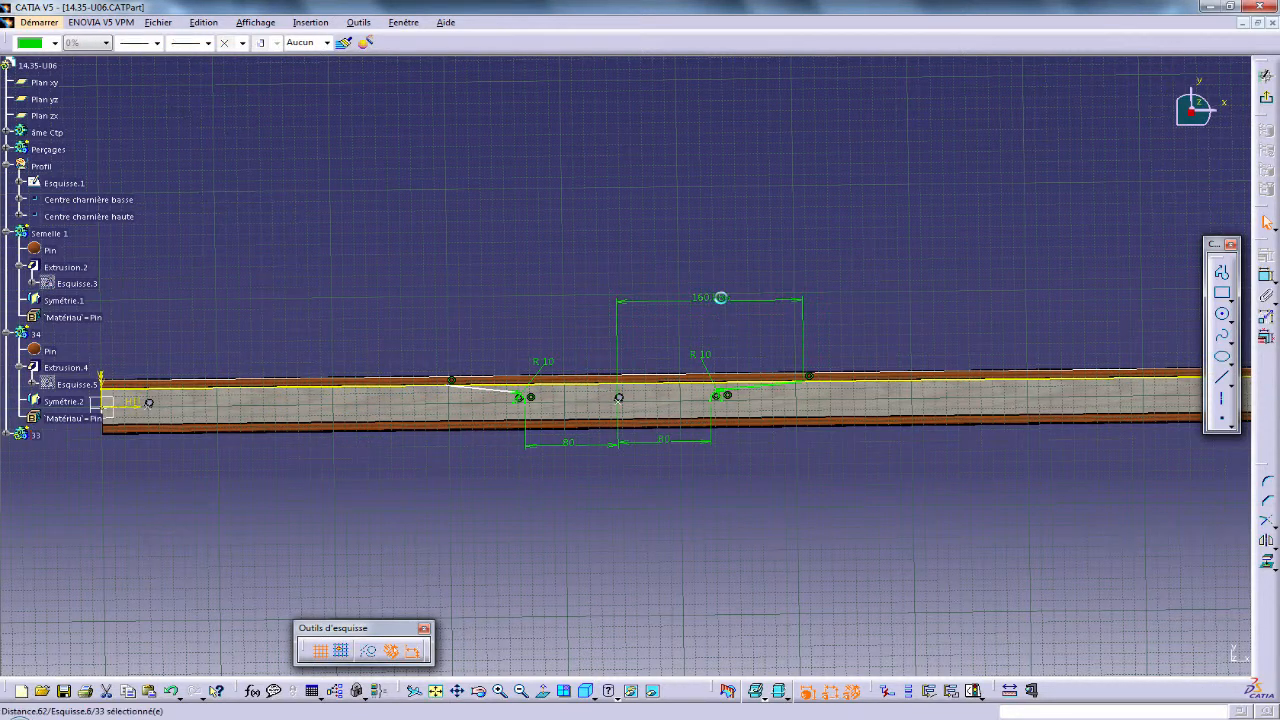
pyautogui.doubleClick(720, 298)
pyautogui.press('Return')
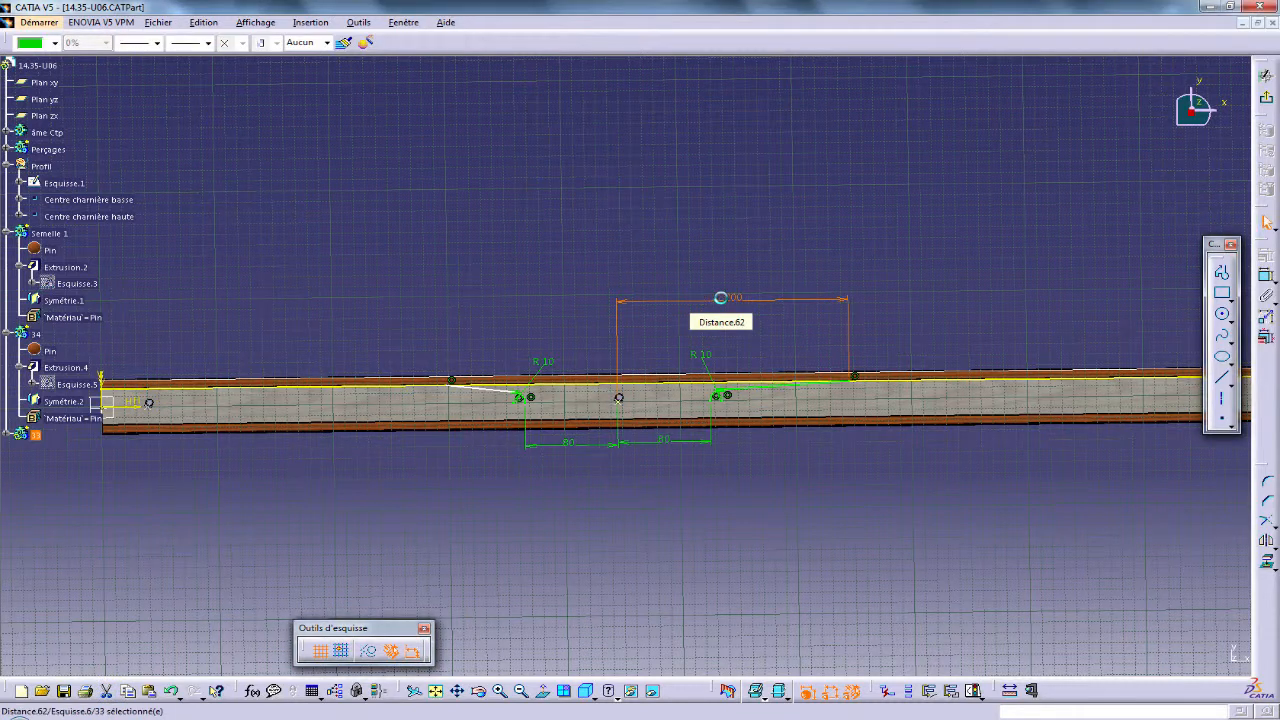
# Add a horizontal dimension of 150 mm from the upper hinge centre to the outer end of the sloping line between the hinge holes.
pyautogui.click(1265, 275)
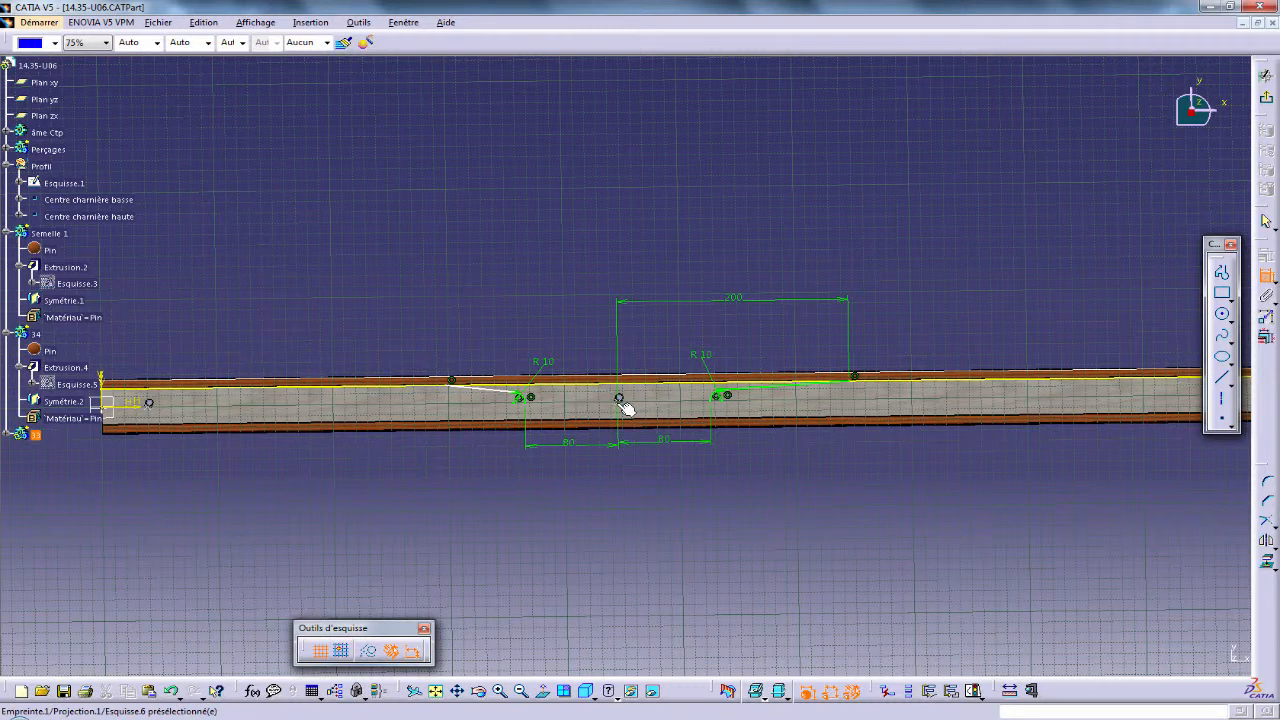
pyautogui.click(451, 382)
pyautogui.rightClick(534, 277)
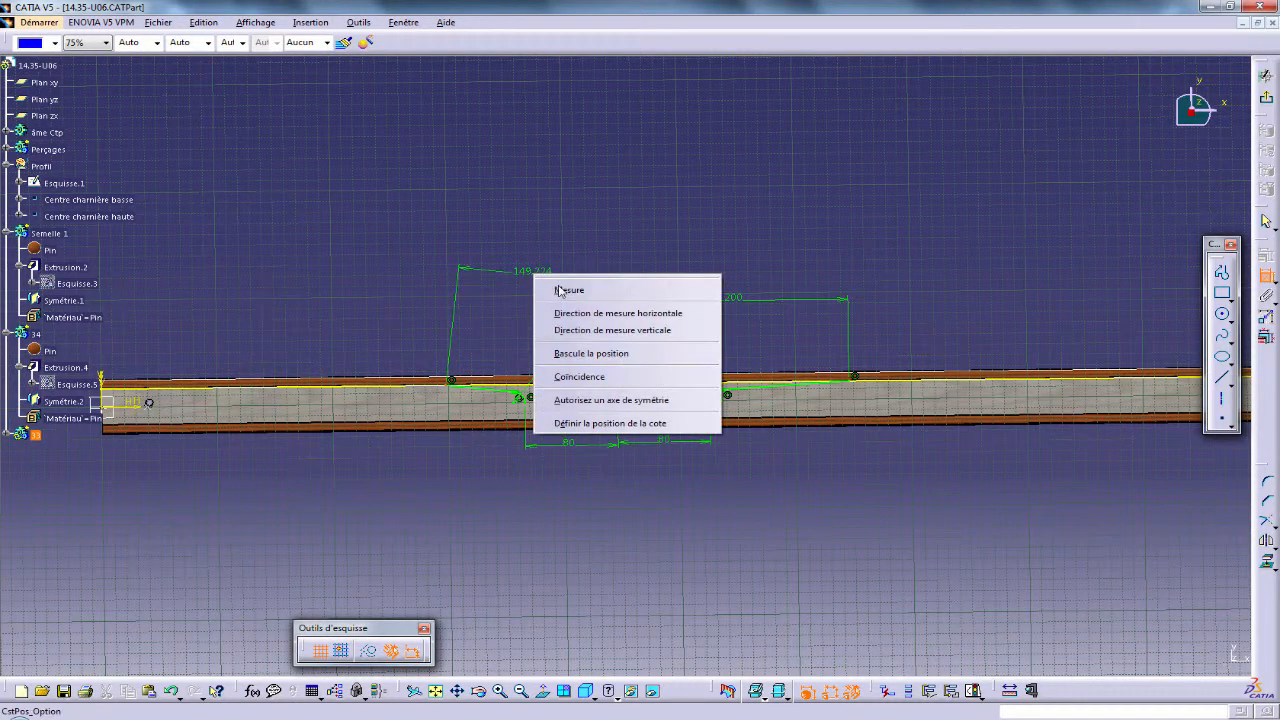
pyautogui.click(592, 312)
pyautogui.click(518, 291)
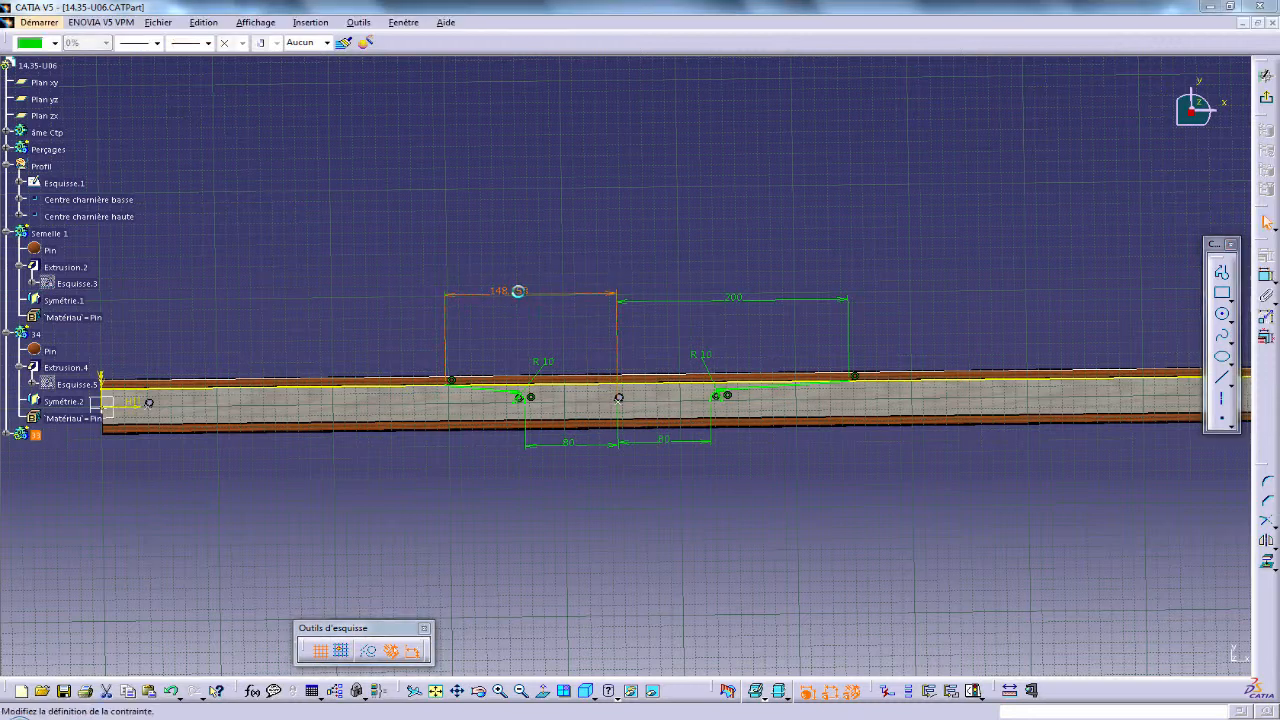
pyautogui.doubleClick(518, 291)
pyautogui.write('150mm')
pyautogui.press('Return')
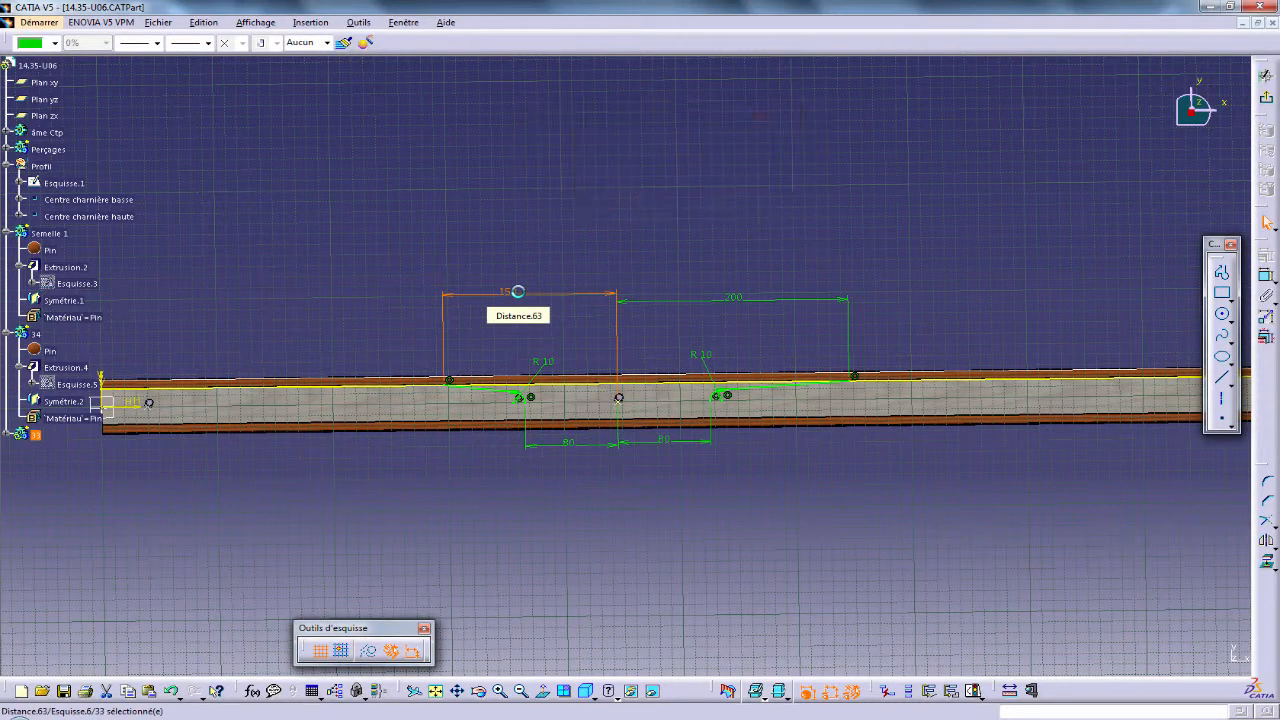
# Draw a 160 mm line along the horizontal axis connecting the axis ends of the two 10 mm arcs.
pyautogui.moveTo(630, 469)
pyautogui.keyDown('ctrl'); pyautogui.mouseDown(button='middle')
pyautogui.moveTo(635, 382)
pyautogui.moveTo(483, 372)
pyautogui.mouseUp(button='middle'); pyautogui.keyUp('ctrl')
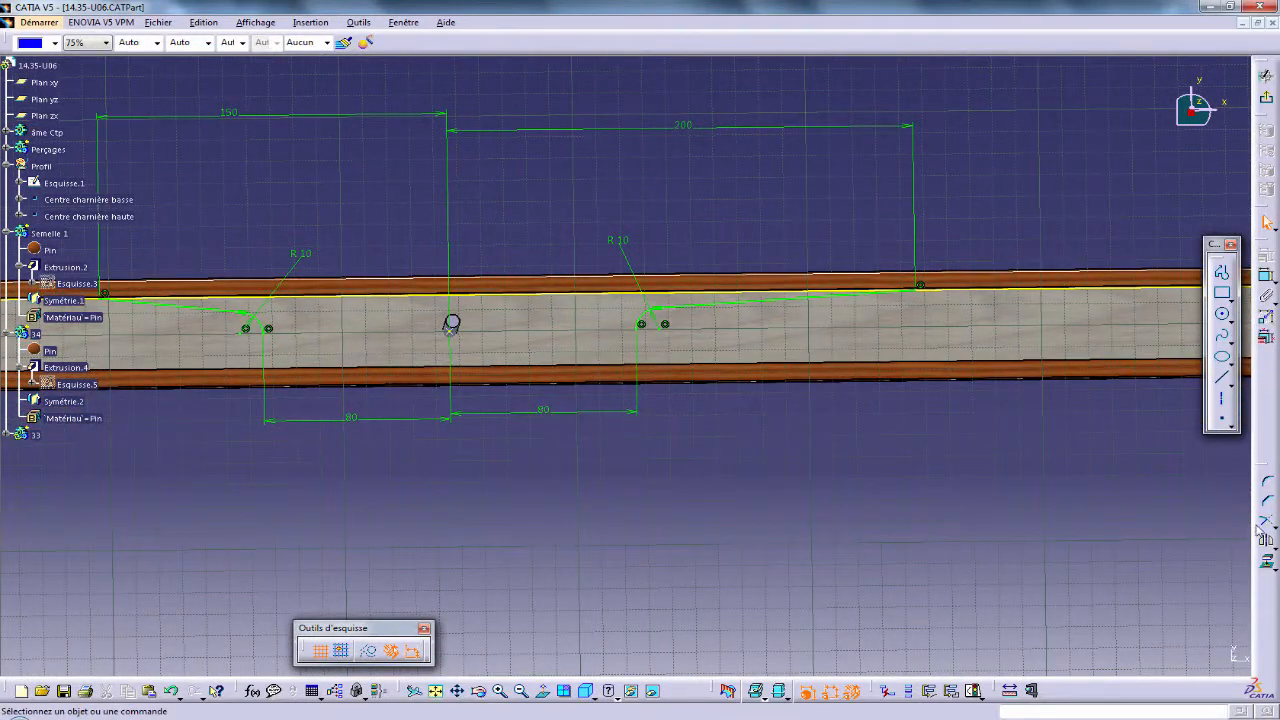
pyautogui.click(1223, 379)
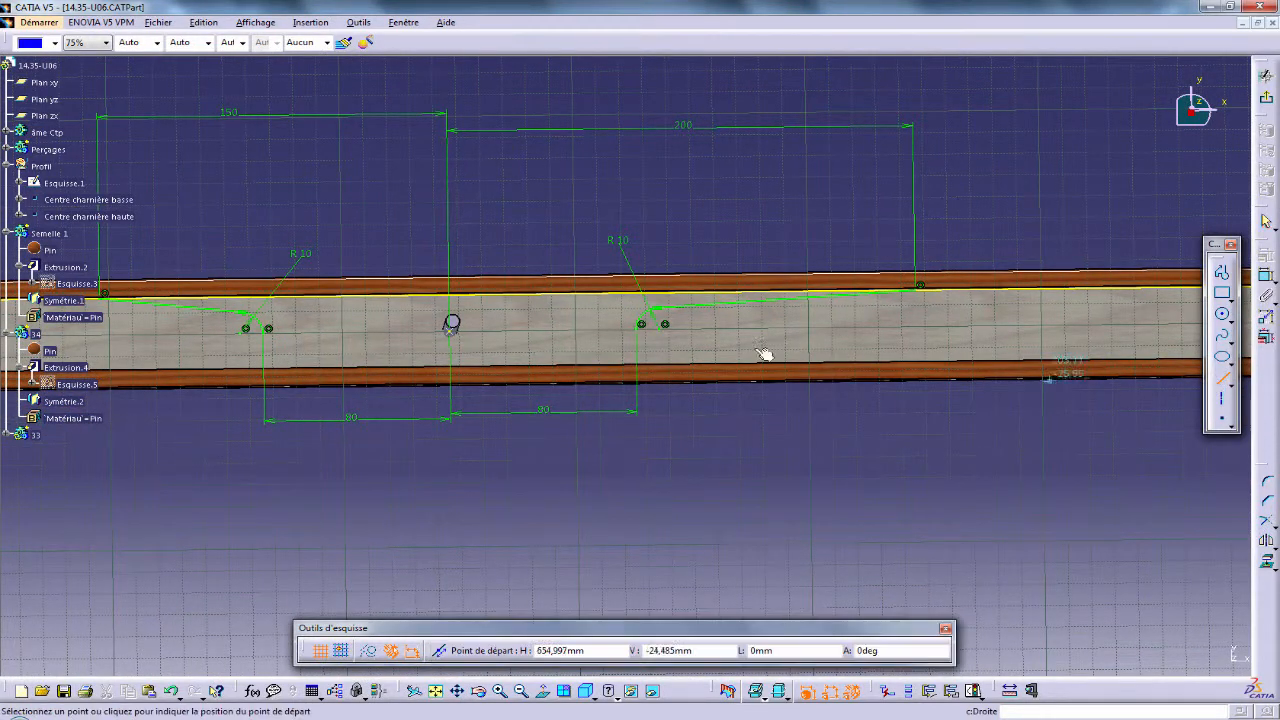
pyautogui.click(634, 327)
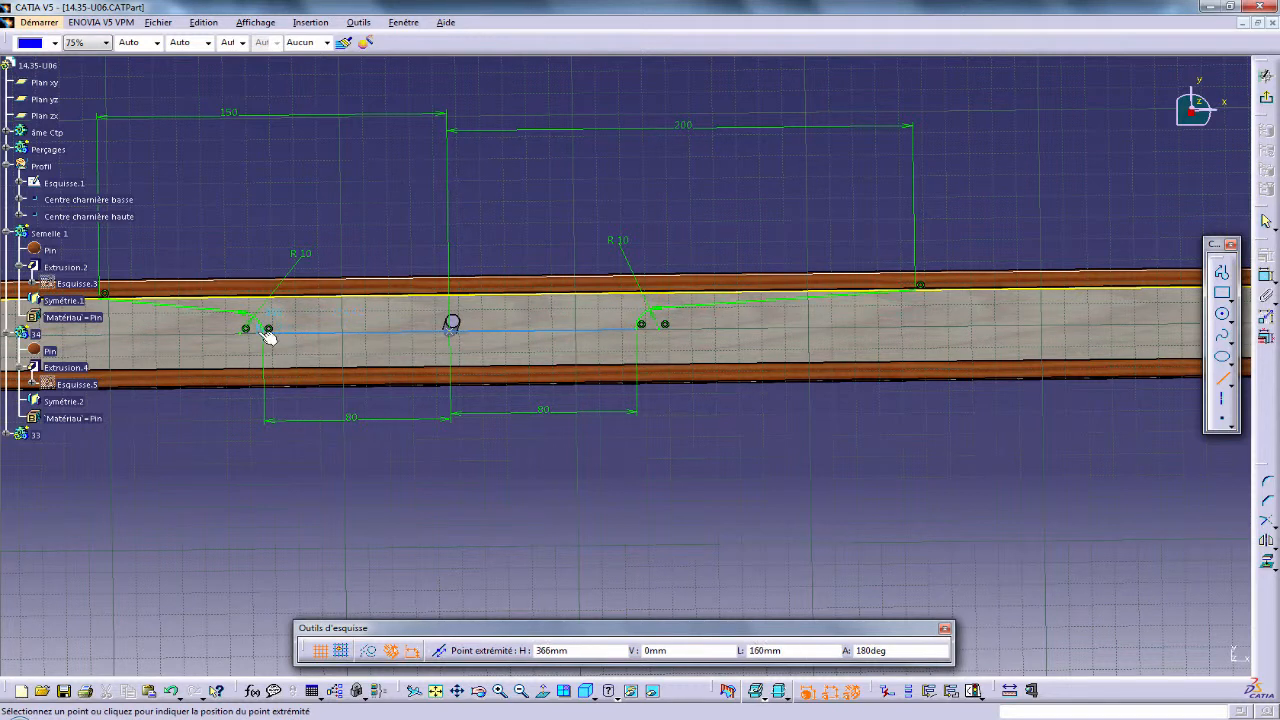
pyautogui.click(268, 330)
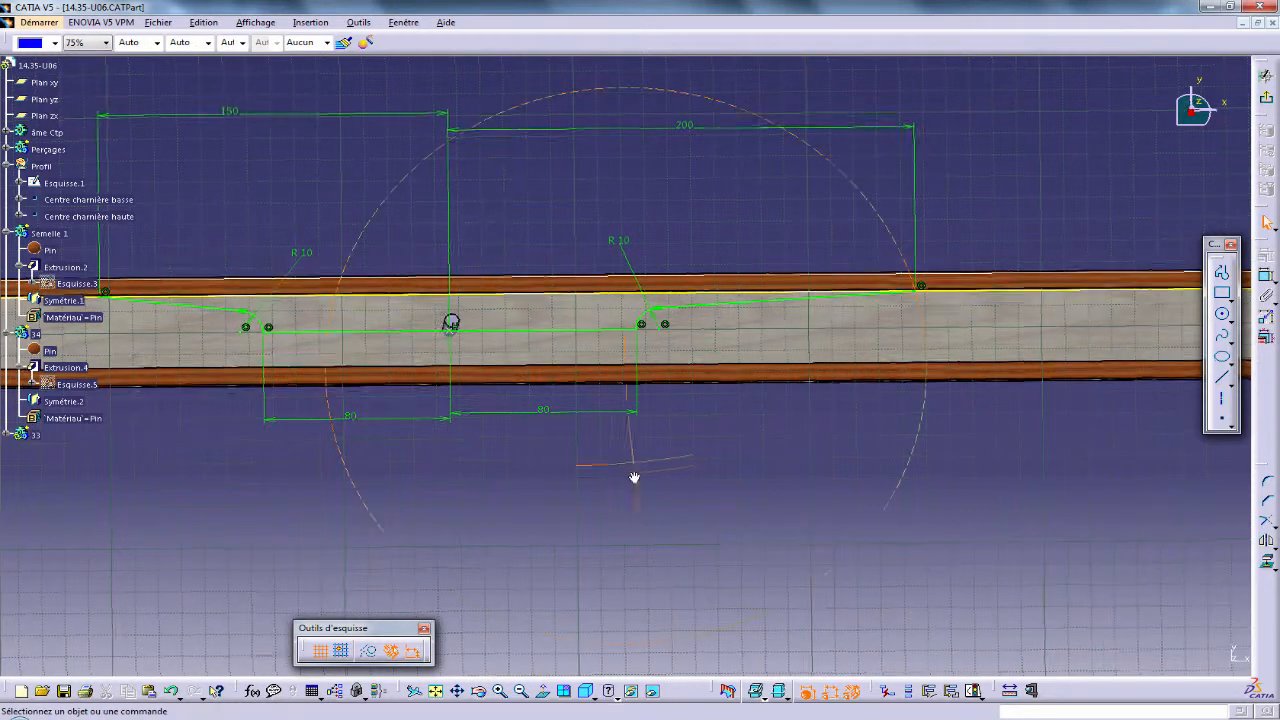
# Trim away the projected flange edge beyond the outer ends of both sloping lines and finish filler 33's sketch.
pyautogui.click(1267, 521)
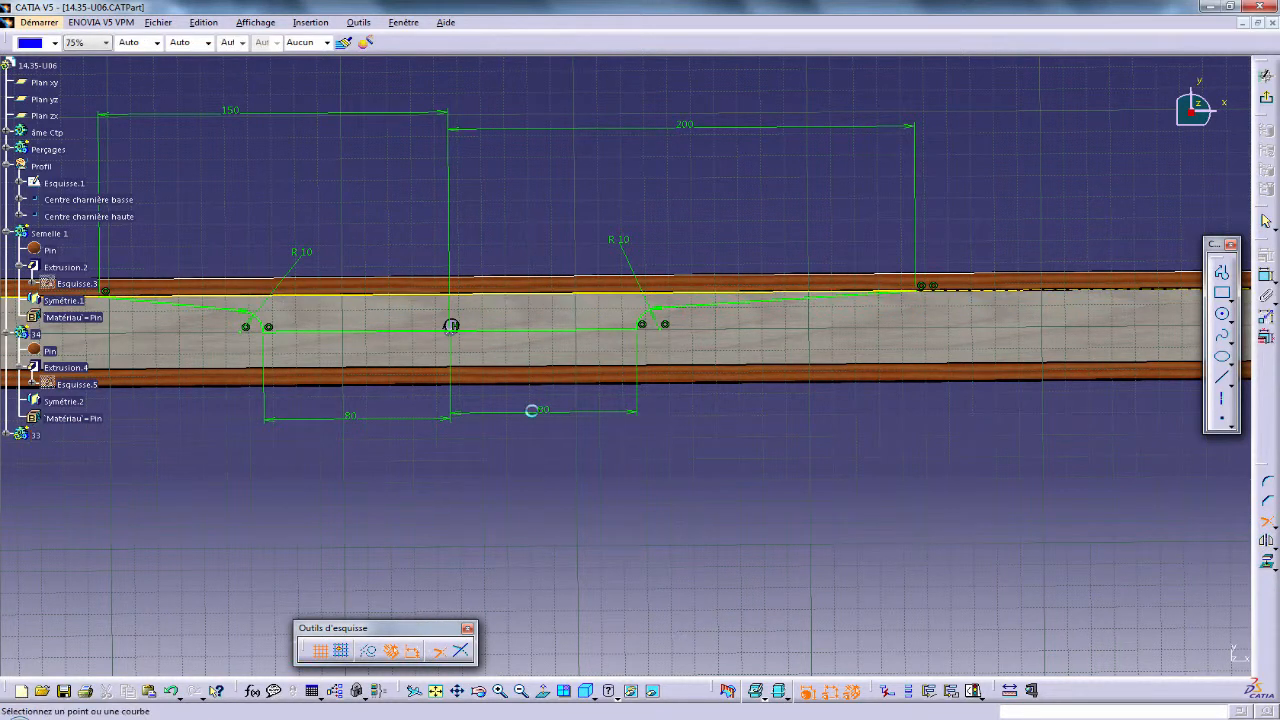
pyautogui.moveTo(531, 410); pyautogui.dragTo(709, 425, button='middle')
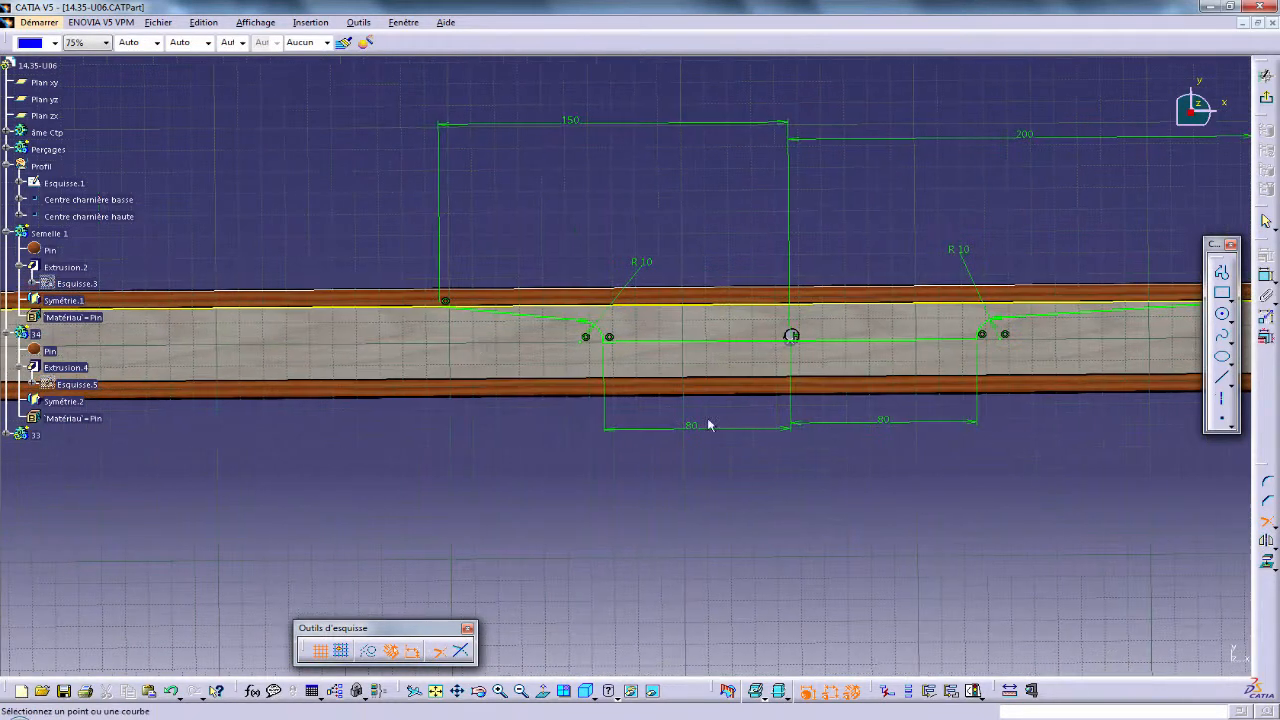
pyautogui.click(522, 313)
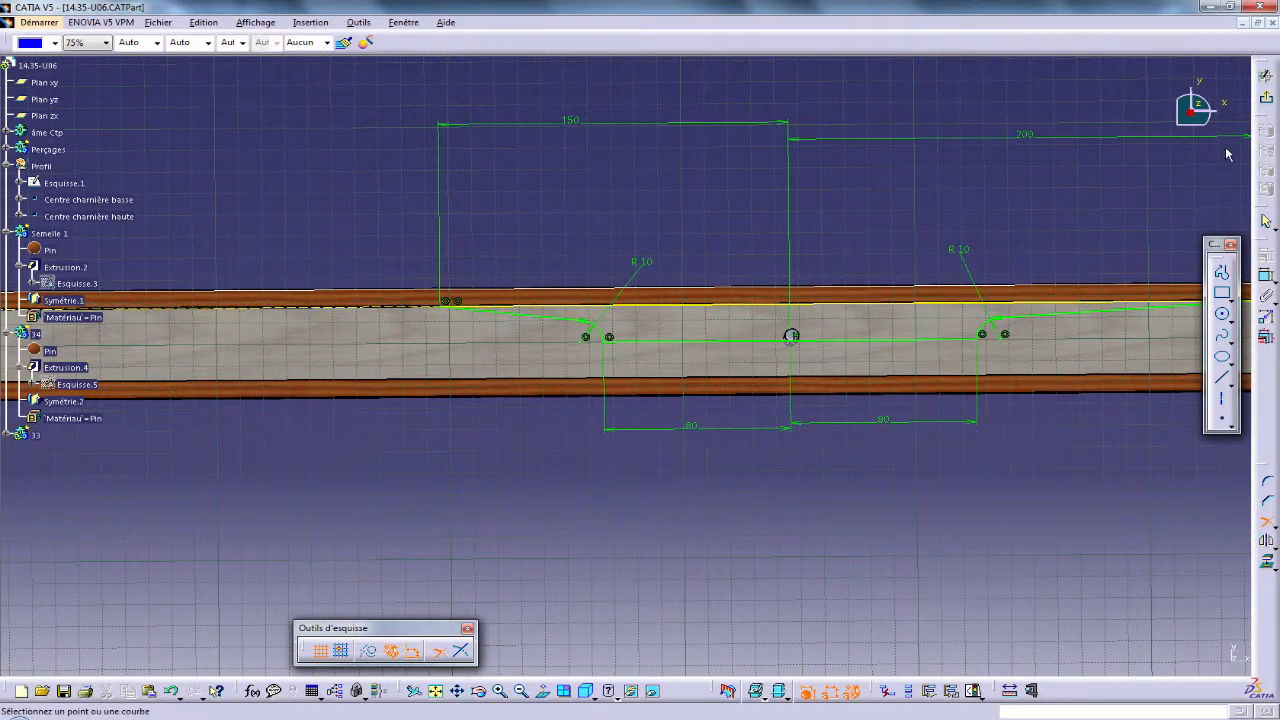
pyautogui.click(1266, 97)
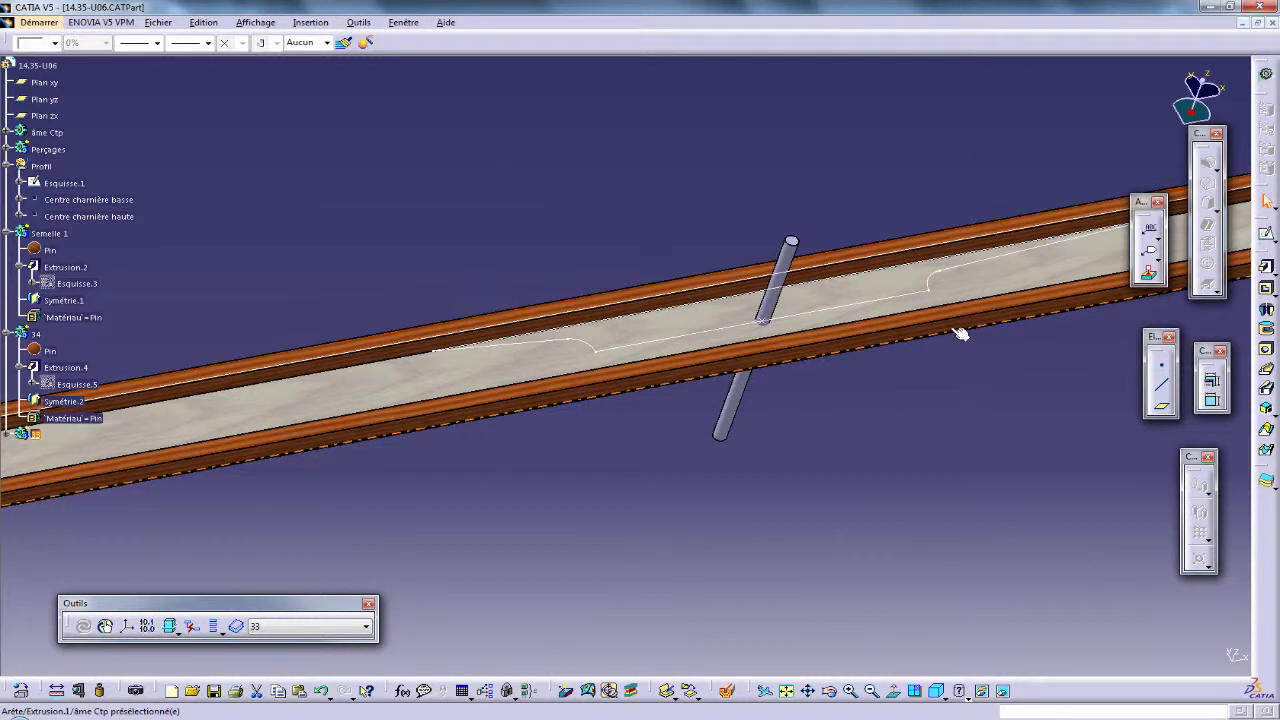
# Extrude filler 33's half profile 10 mm and mirror the solid across its flat face along the spar's centreline.
pyautogui.click(1264, 268)
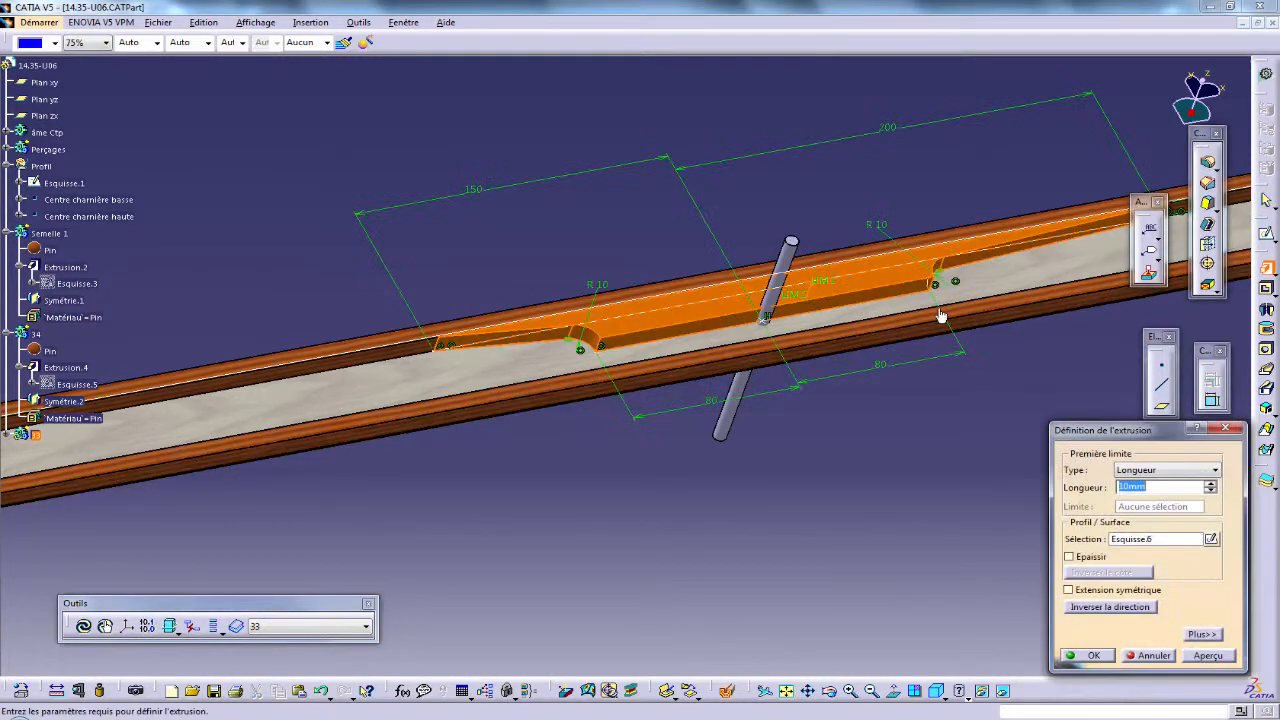
pyautogui.click(1095, 656)
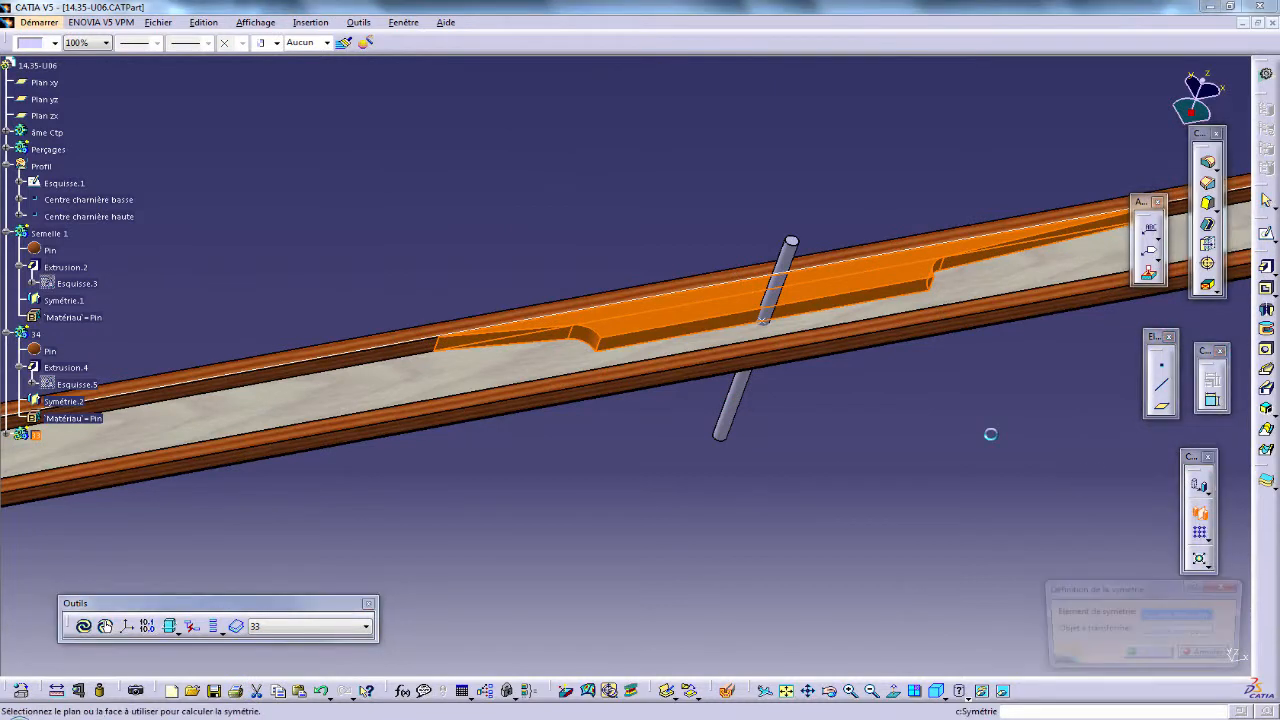
pyautogui.click(872, 298)
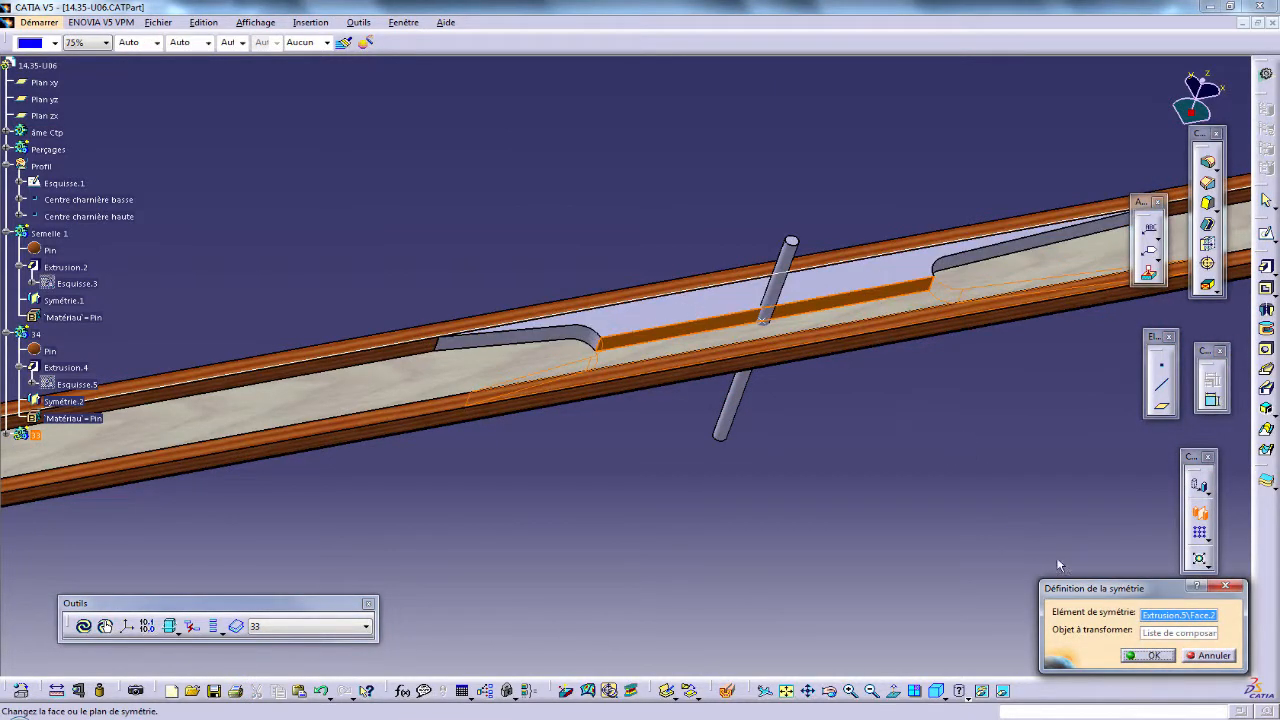
pyautogui.click(1136, 662)
# Copy the Pin material from body 34 and apply it to body 33.
pyautogui.keyDown('ctrl'); pyautogui.moveTo(568, 480); pyautogui.dragTo(482, 512, button='middle'); pyautogui.keyUp('ctrl')
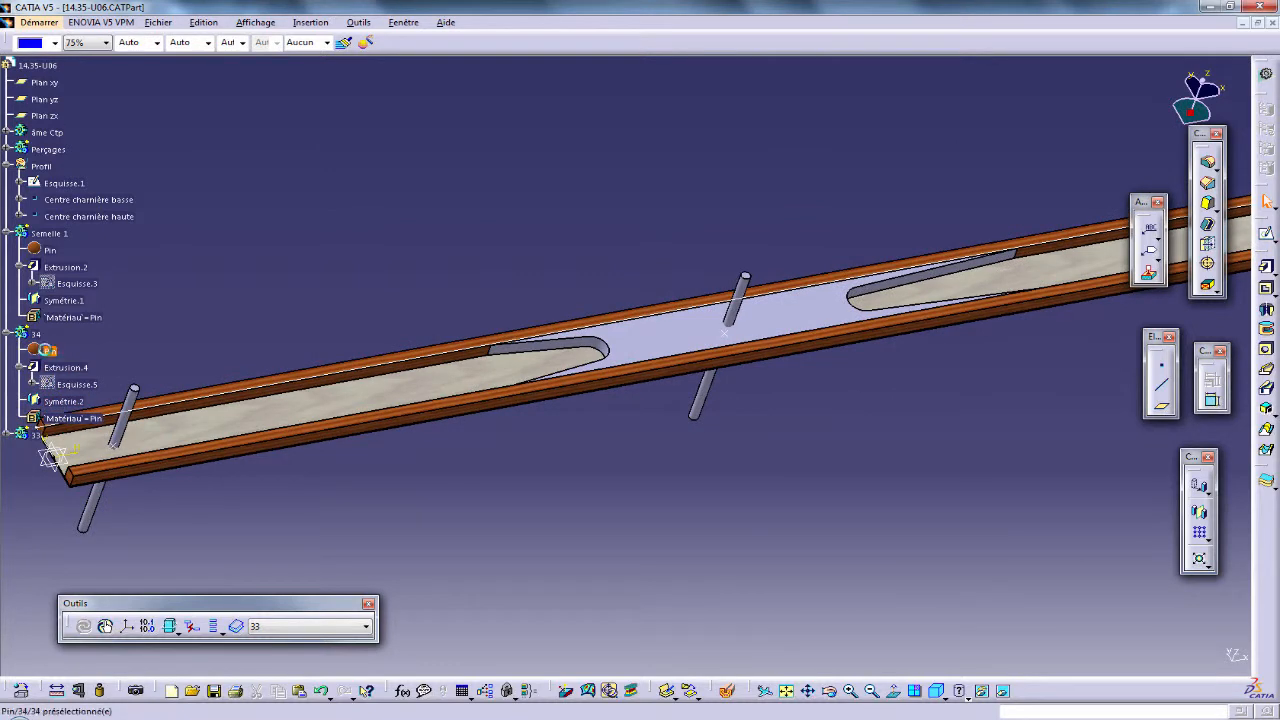
pyautogui.click(50, 351)
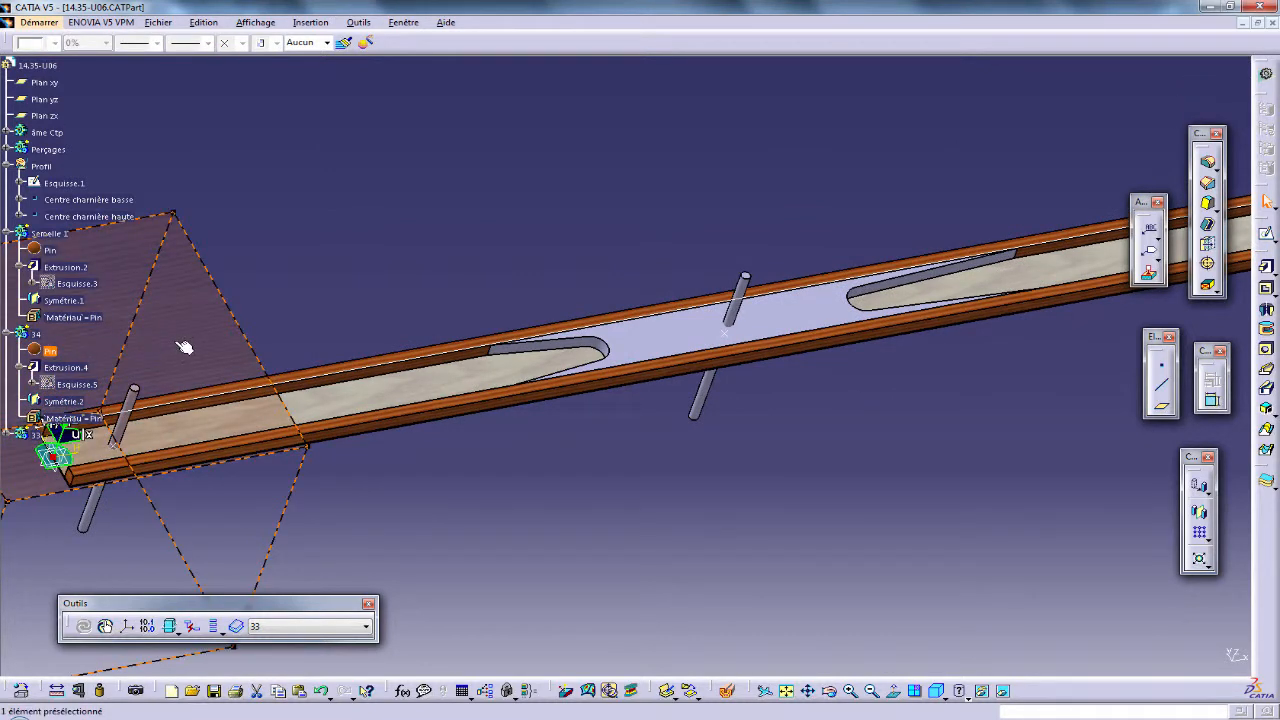
pyautogui.click(240, 346)
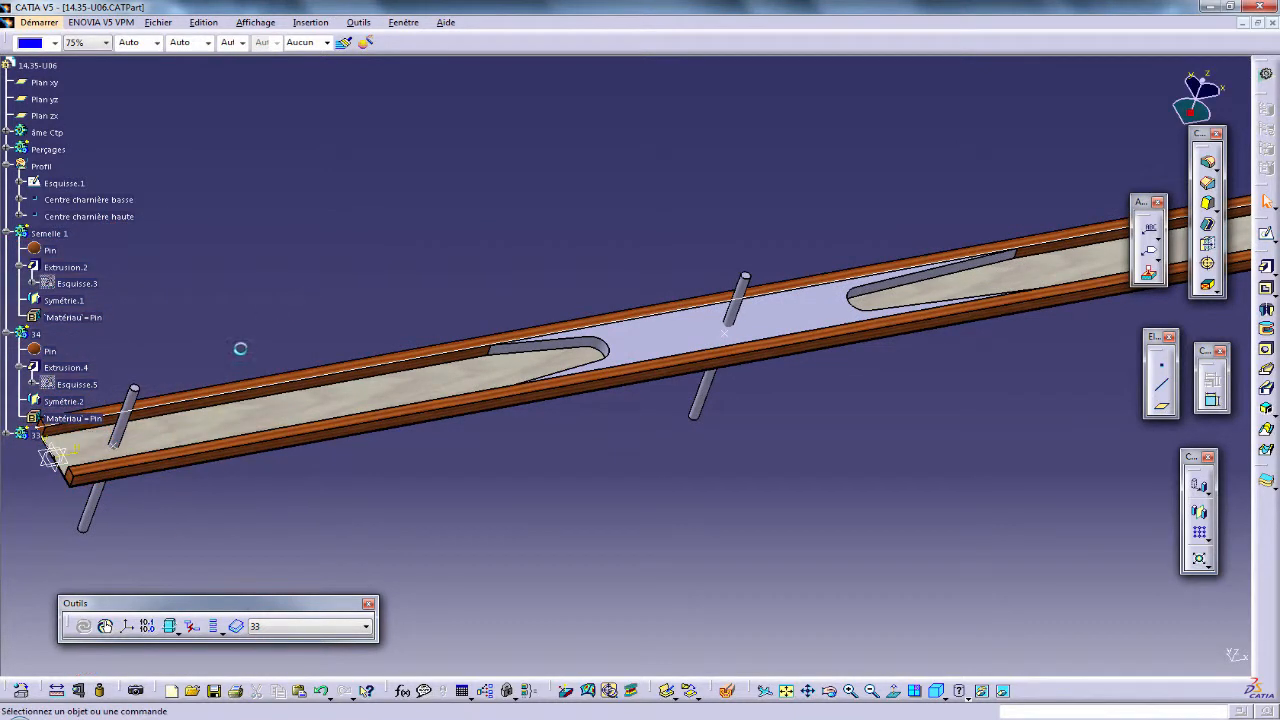
pyautogui.click(36, 435)
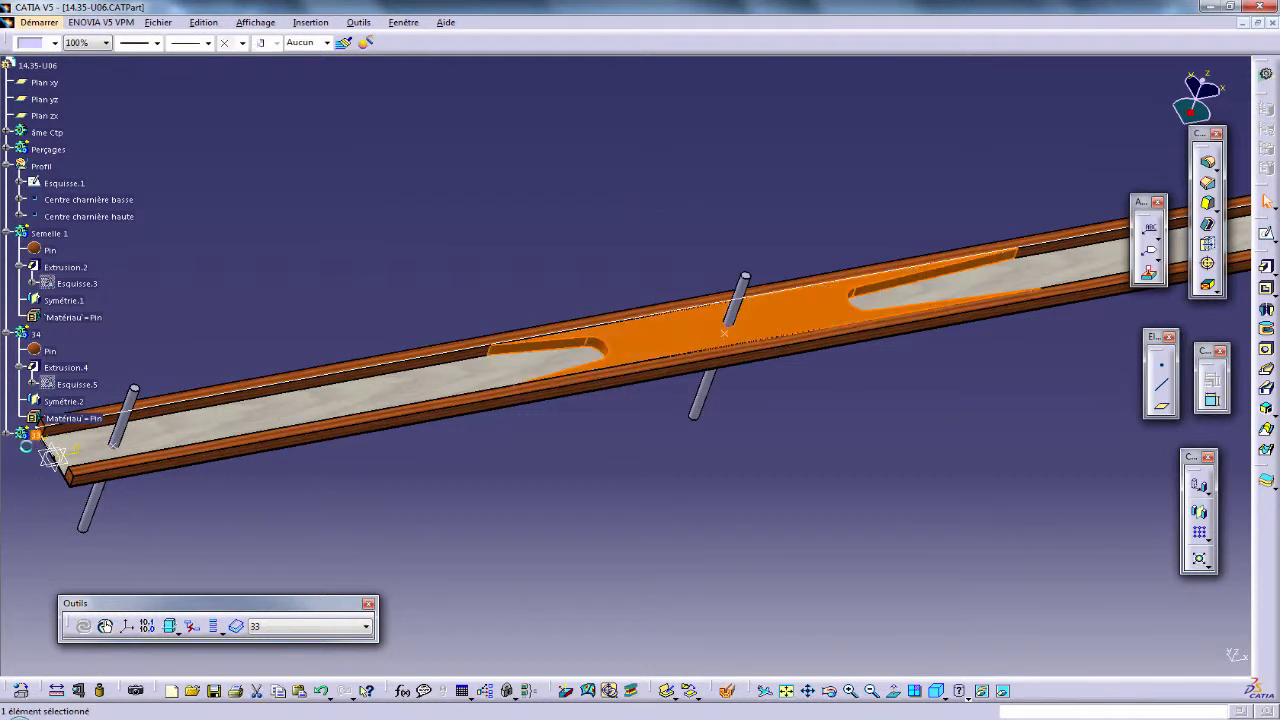
pyautogui.click(709, 517)
pyautogui.moveTo(709, 466); pyautogui.dragTo(763, 473, button='middle')
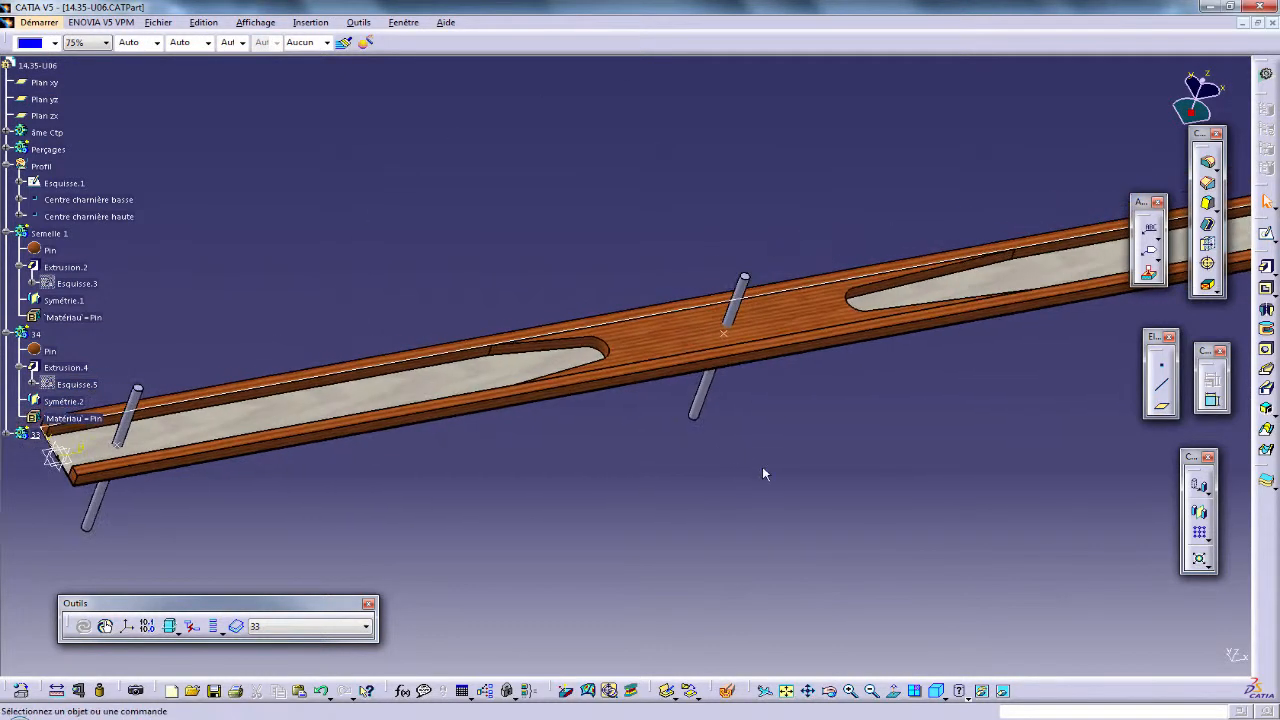
# Check the remaining fillers on the scanned drawing in XnView and insert a new body named 32 in the CATIA part.
pyautogui.hotkey('alt', 'Tab')
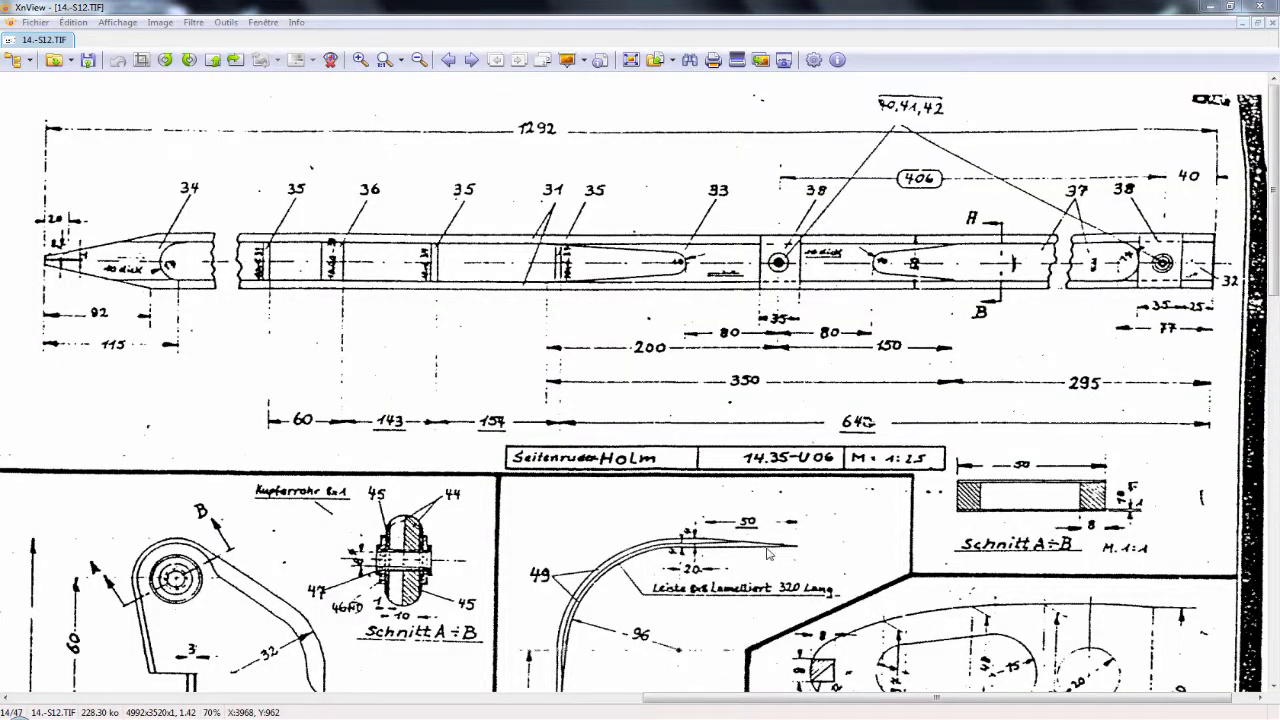
pyautogui.hotkey('alt', 'Tab')
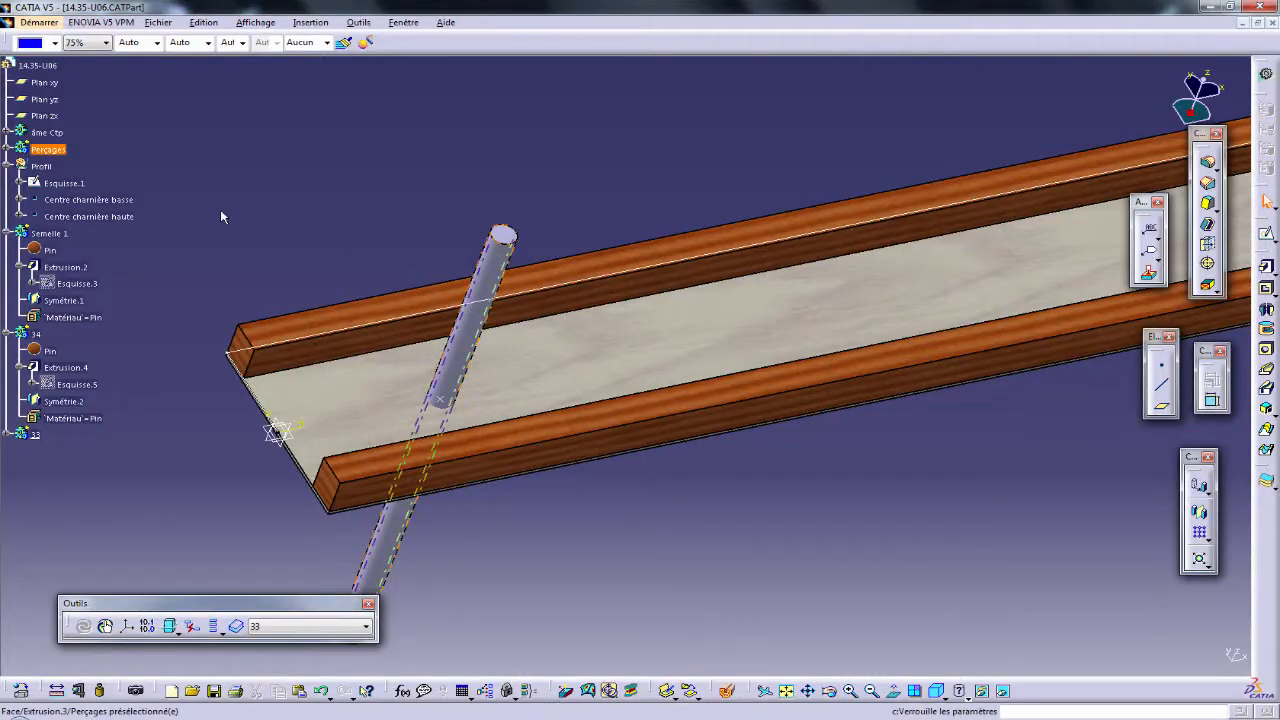
pyautogui.click(310, 21)
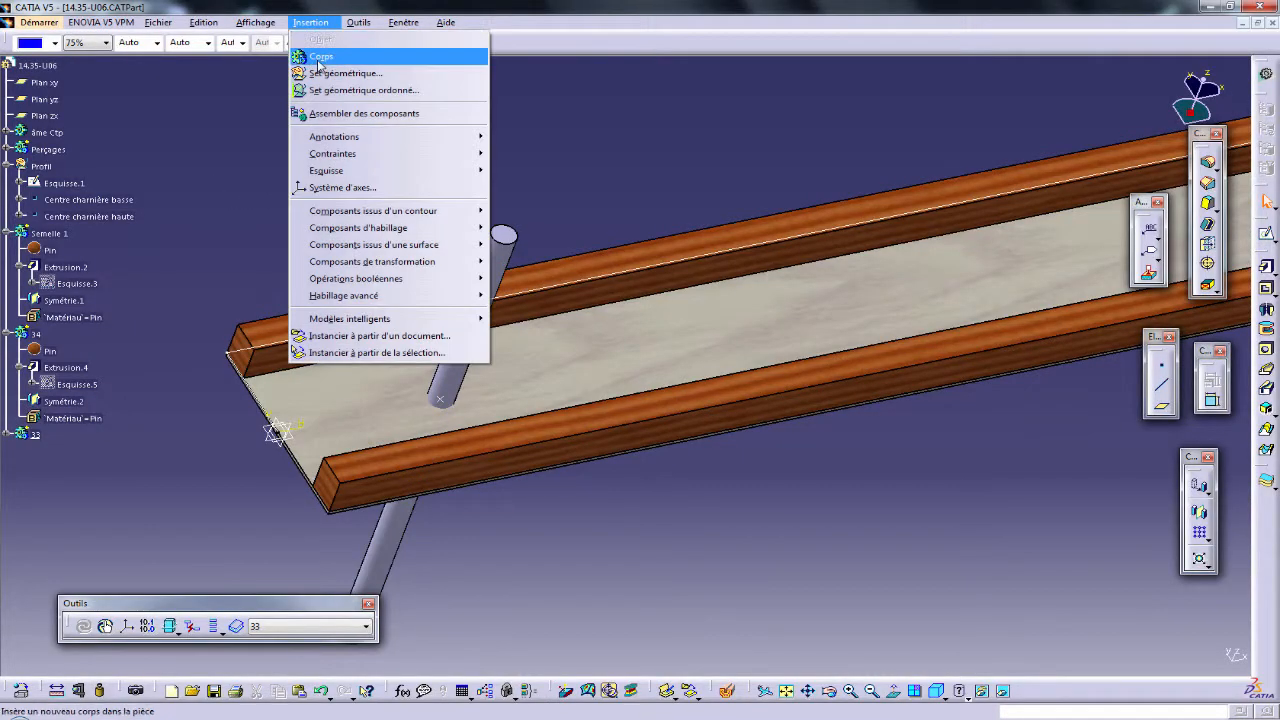
pyautogui.click(320, 62)
pyautogui.click(72, 451)
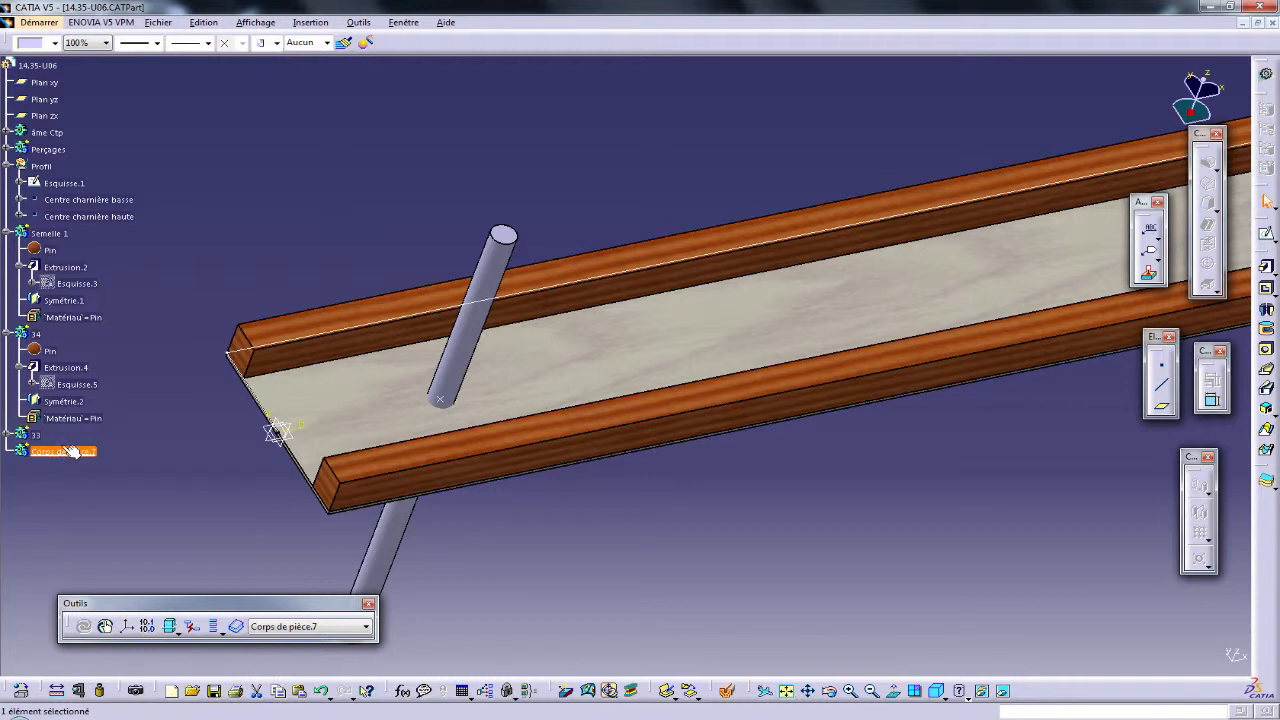
pyautogui.hotkey('alt', 'Return')
pyautogui.write('32')
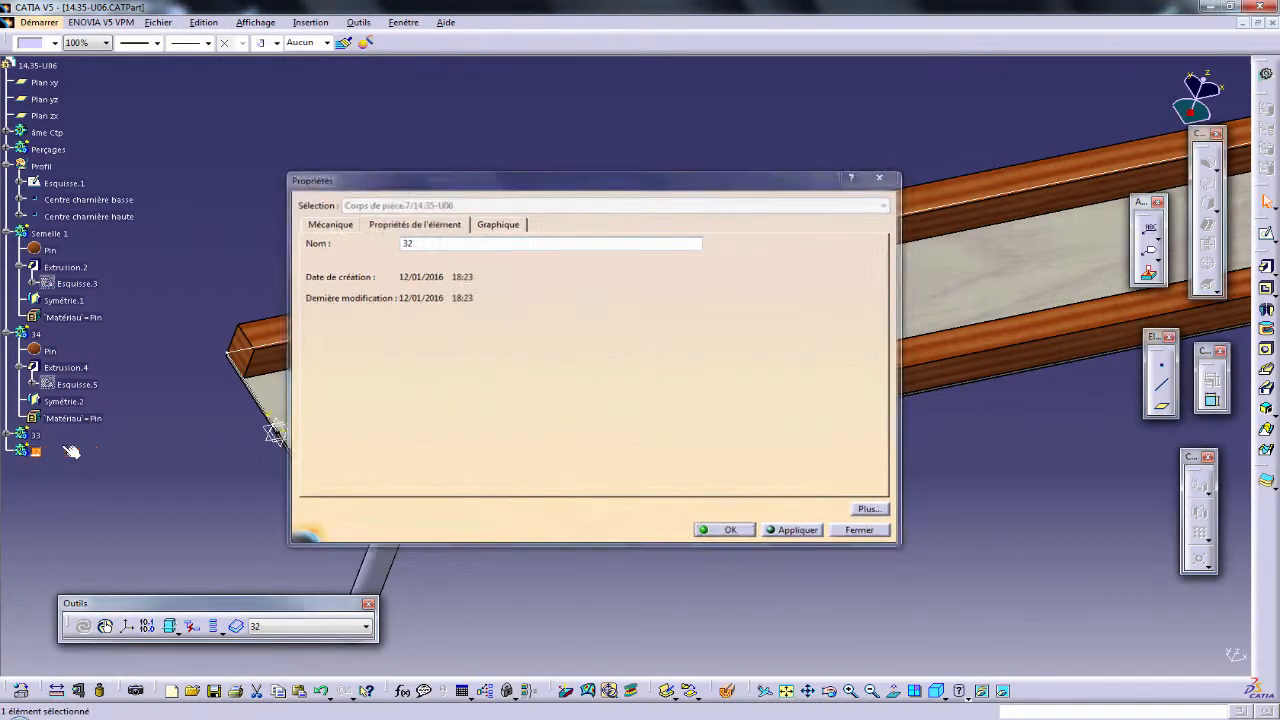
pyautogui.press('Return')
# Start a sketch on the xy plane and project the core's end edge and the flange's inner face into it.
pyautogui.click(271, 429)
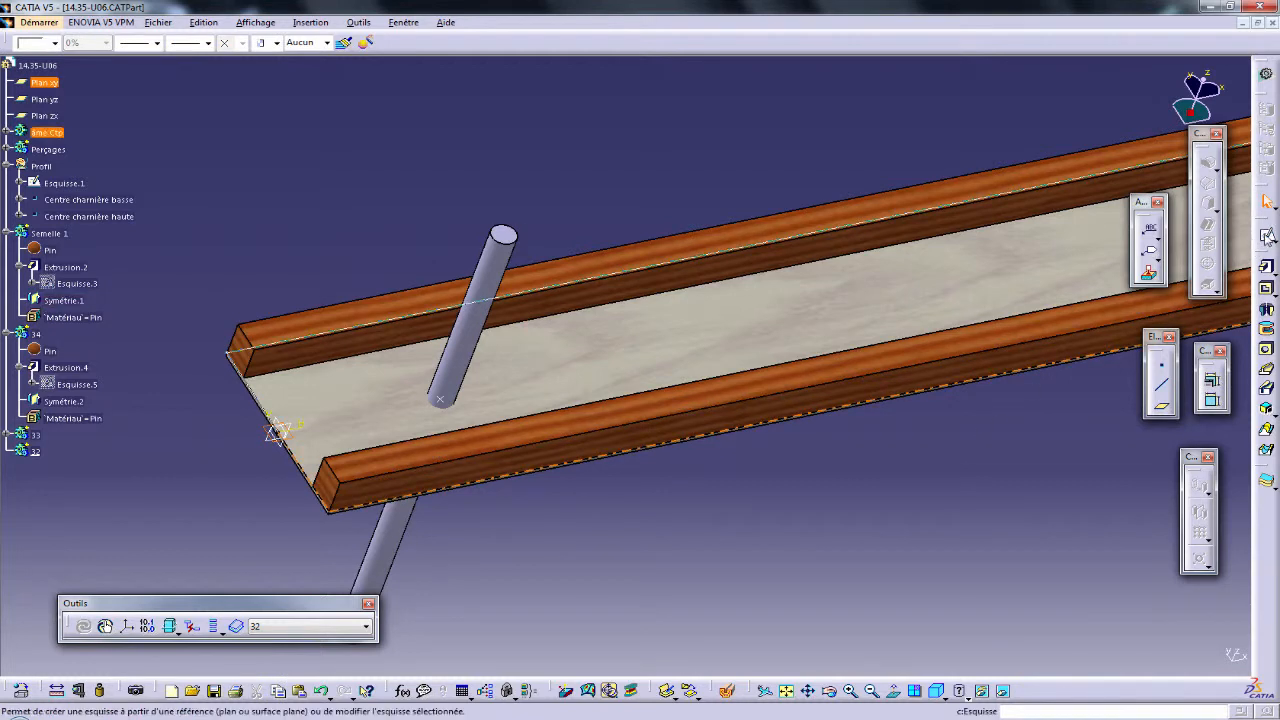
pyautogui.click(1266, 233)
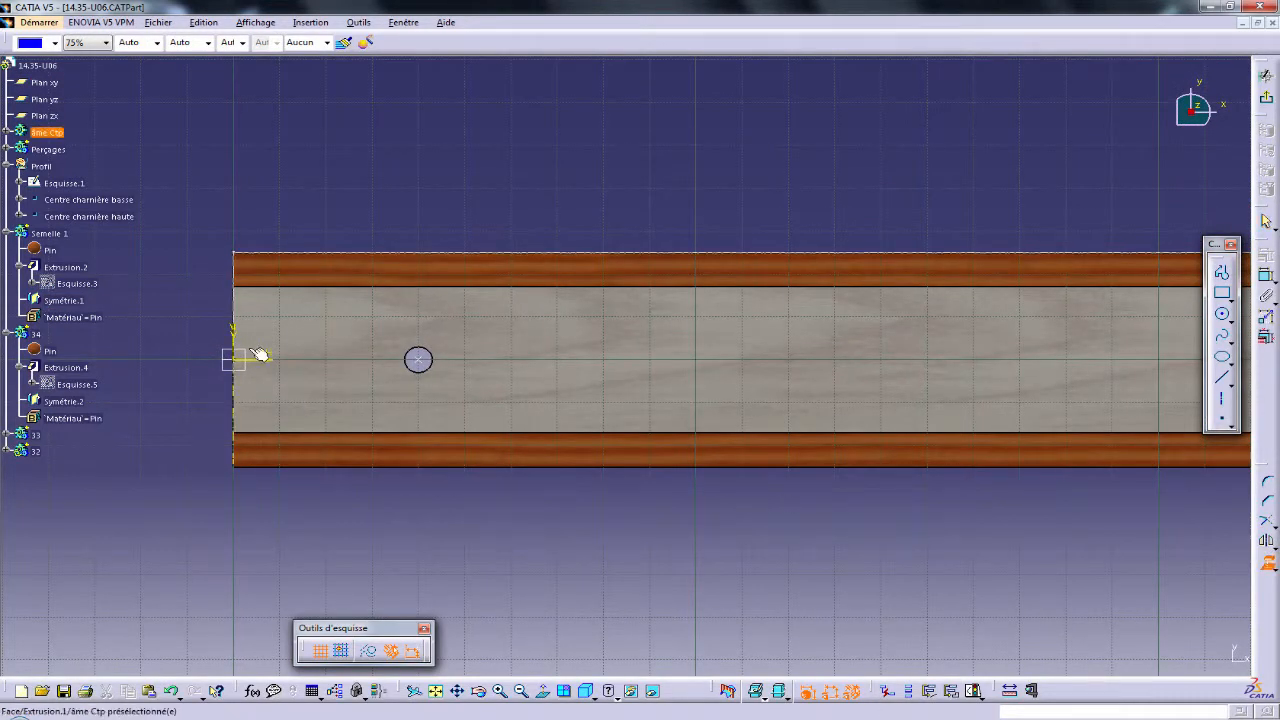
pyautogui.click(234, 295)
pyautogui.moveTo(428, 440)
pyautogui.mouseDown(button='middle')
pyautogui.moveTo(450, 298)
pyautogui.moveTo(789, 374)
pyautogui.moveTo(417, 423)
pyautogui.moveTo(309, 274)
pyautogui.moveTo(476, 364)
pyautogui.moveTo(423, 271)
pyautogui.mouseUp(button='middle')
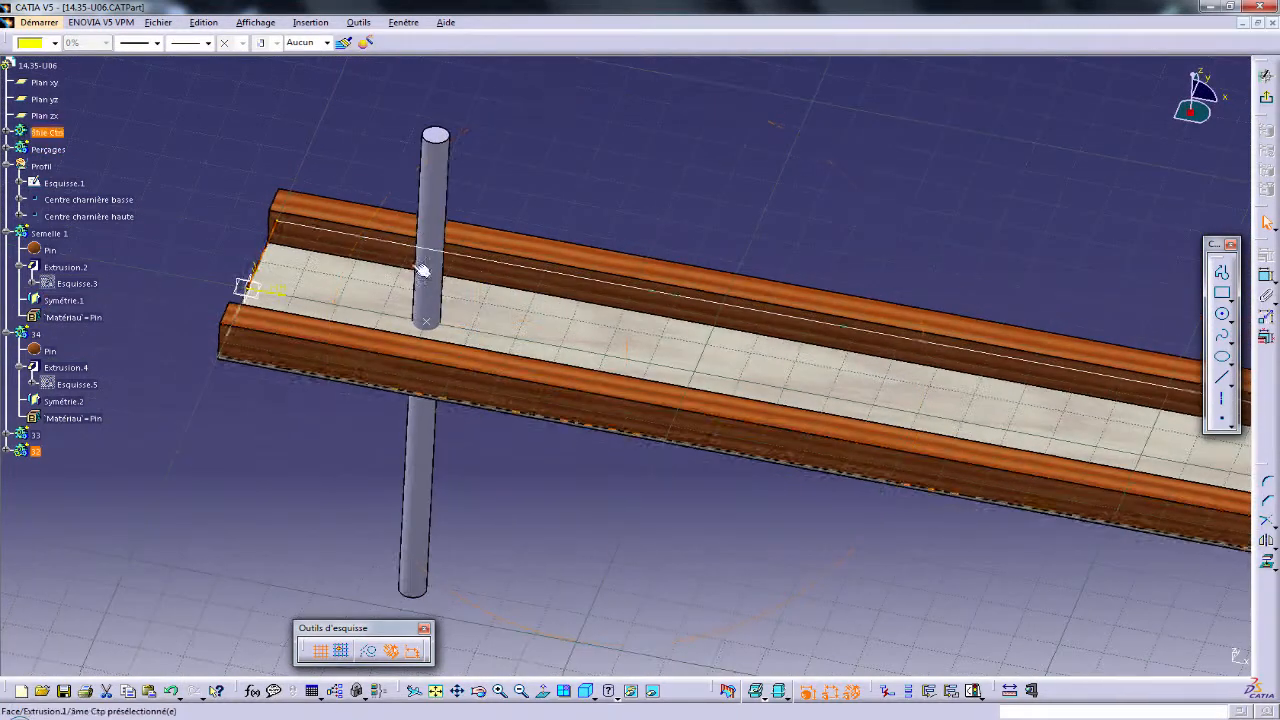
pyautogui.click(358, 230)
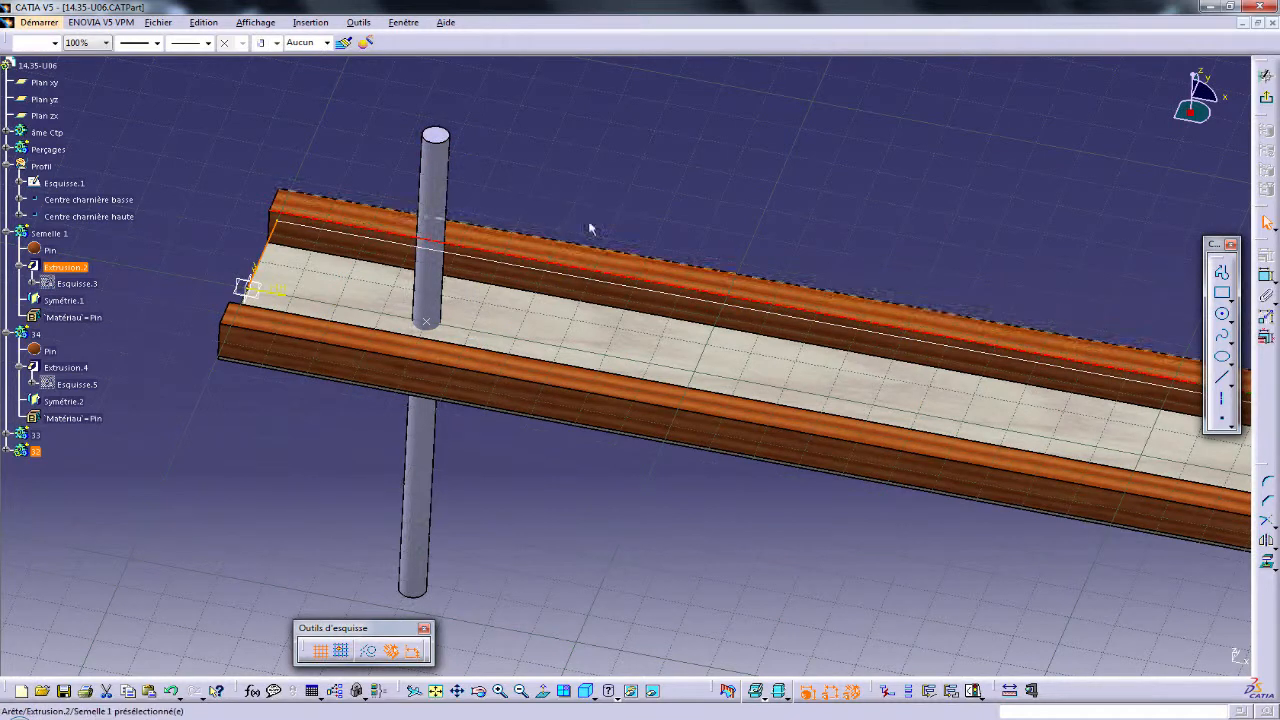
pyautogui.click(1266, 563)
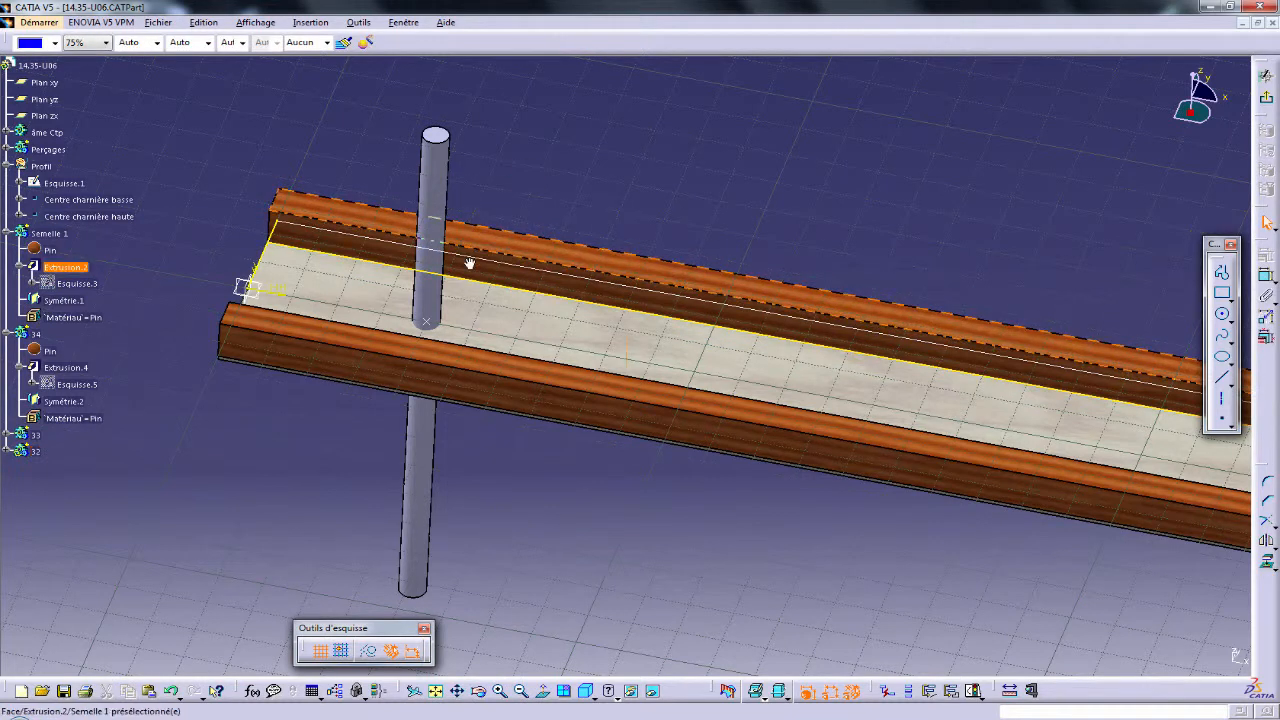
# Draw a circle centred on the horizontal axis just beyond the lower hinge hole, tangent to the flange's projected inner edge.
pyautogui.moveTo(466, 263); pyautogui.dragTo(503, 449, button='middle')
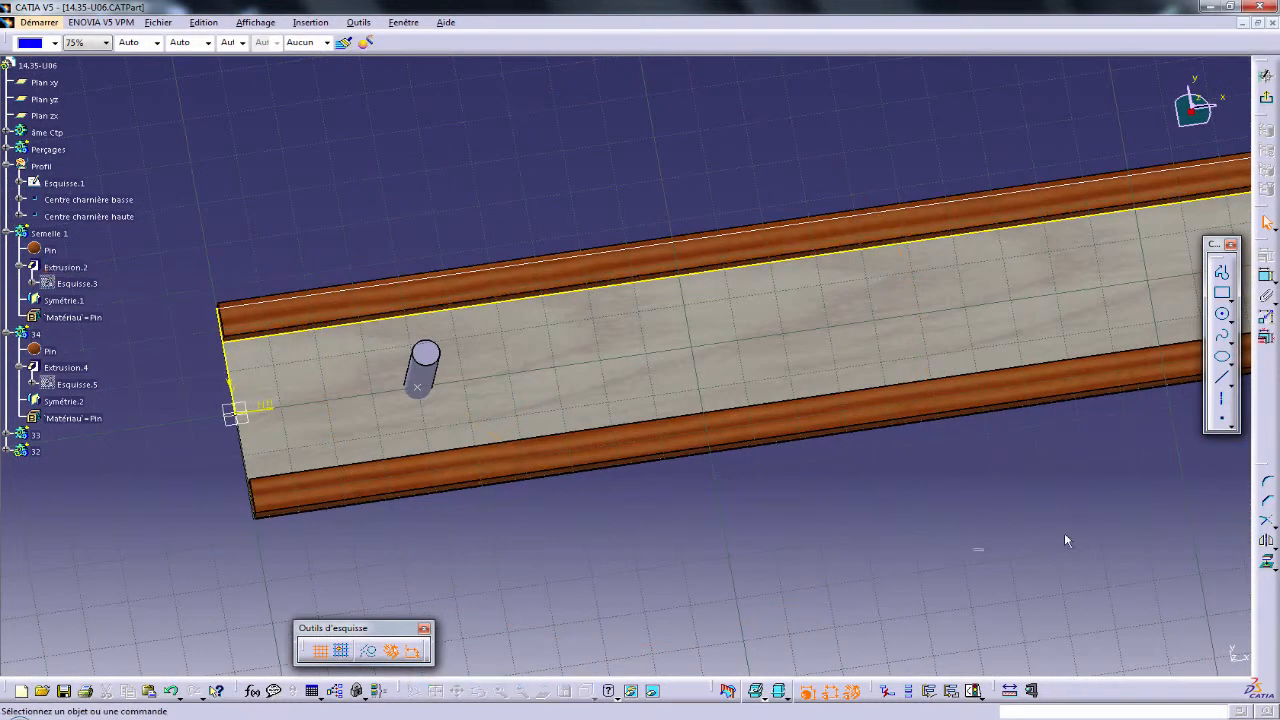
pyautogui.click(1222, 314)
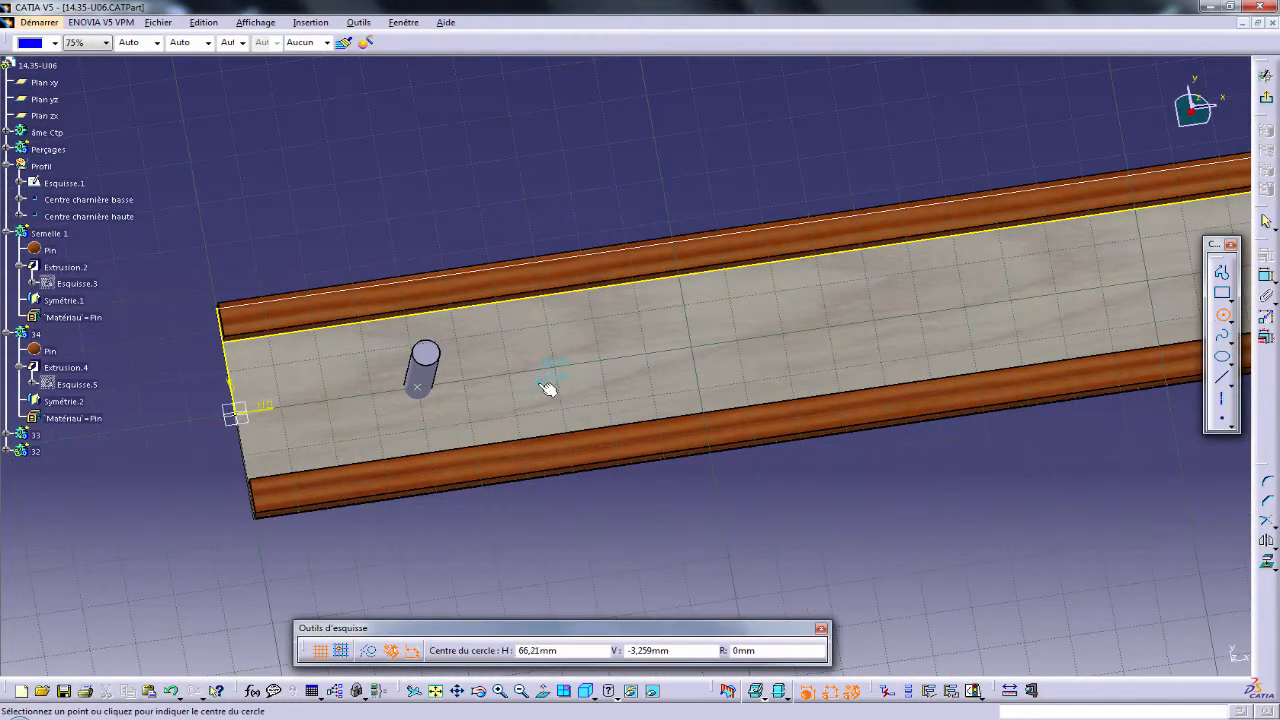
pyautogui.click(470, 375)
pyautogui.click(455, 305)
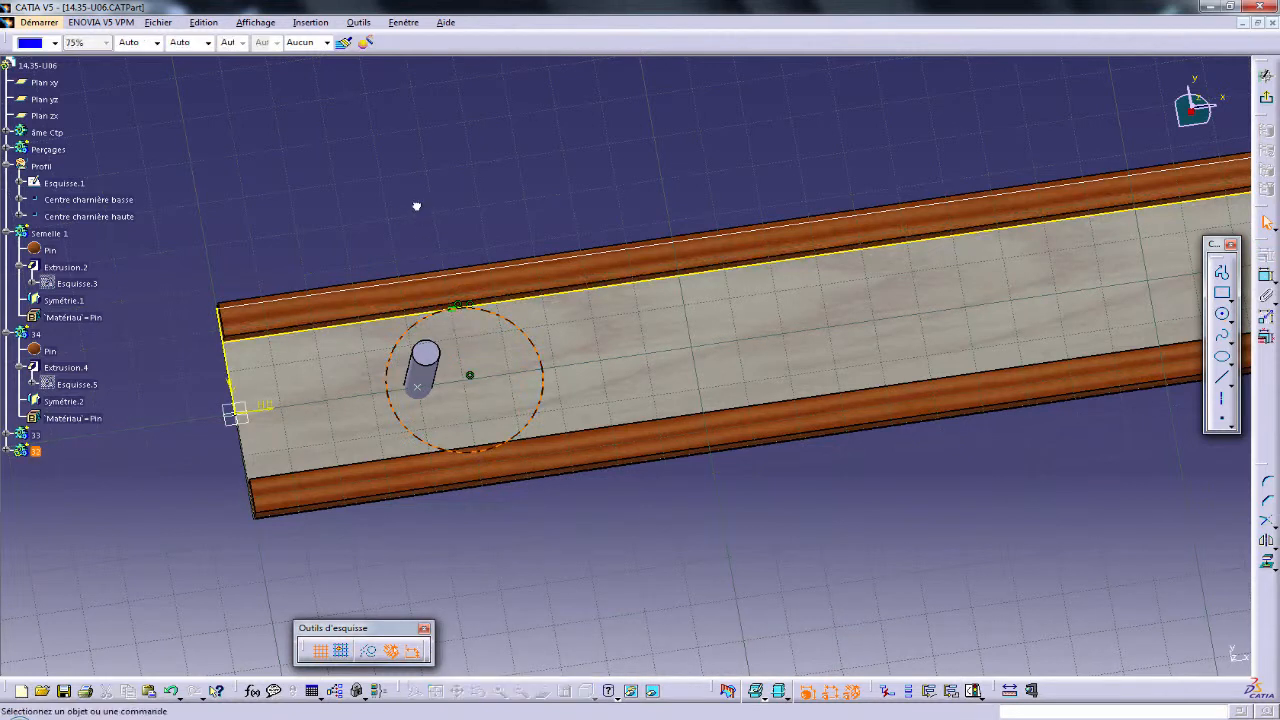
pyautogui.moveTo(822, 440); pyautogui.dragTo(1032, 543, button='middle')
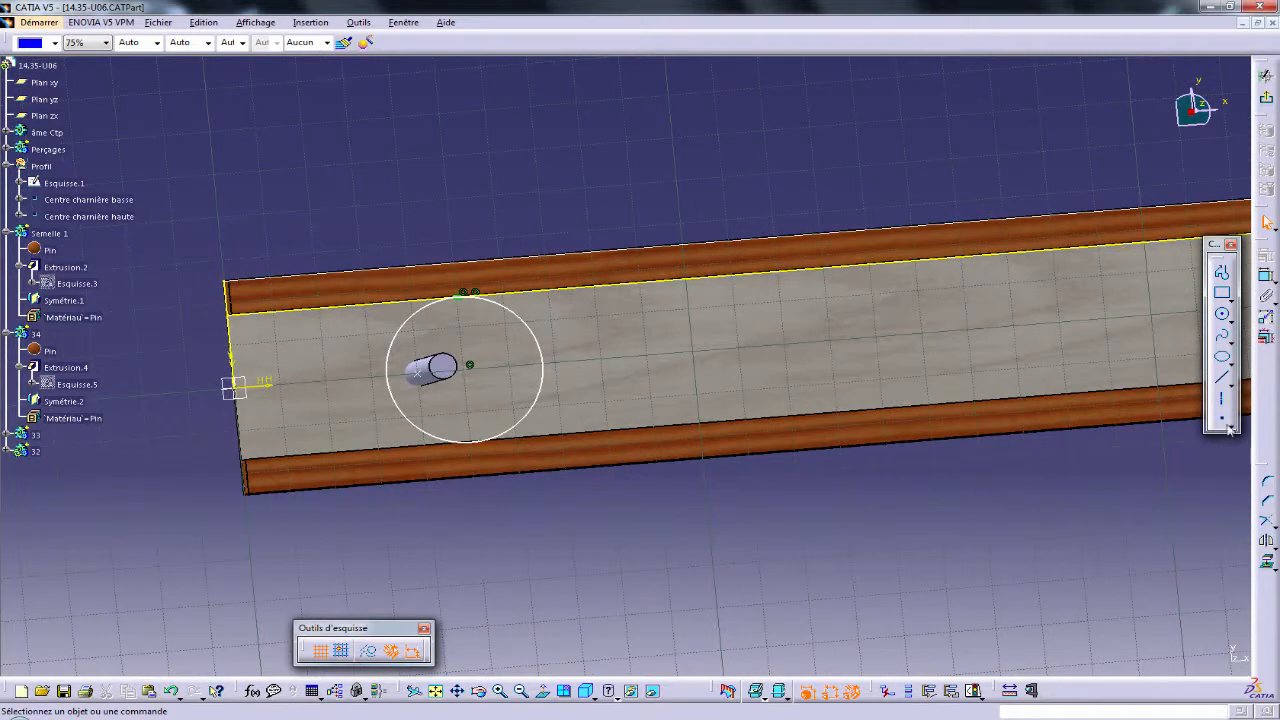
# Draw a horizontal line from the sketch origin to the circle, and trim the circle and projected flange edge into a closed quarter-arc profile.
pyautogui.click(1223, 386)
pyautogui.click(238, 384)
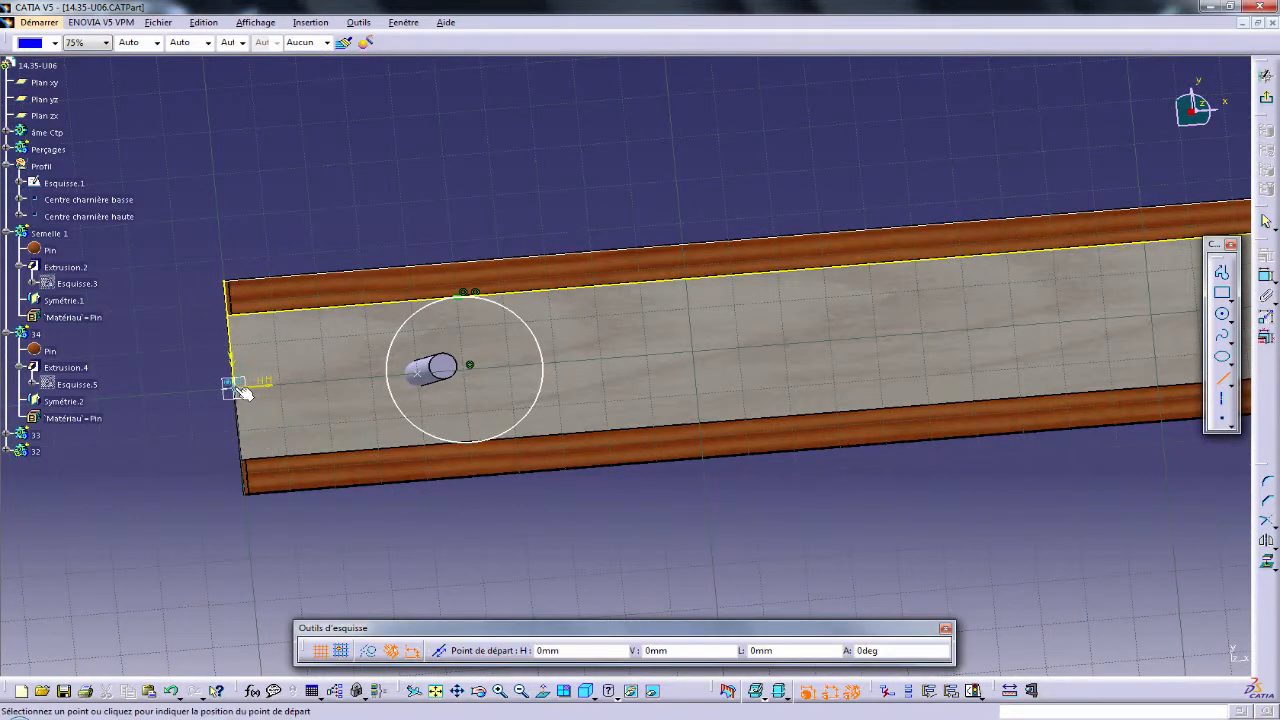
pyautogui.click(392, 374)
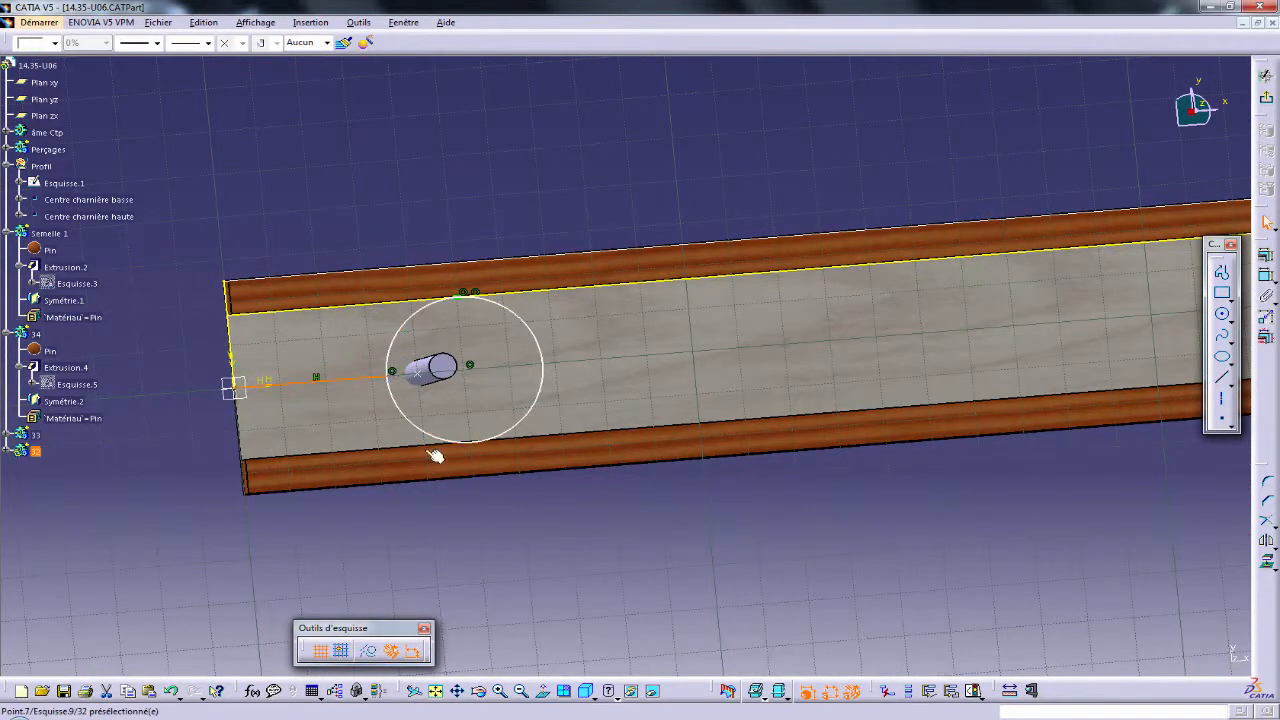
pyautogui.click(1266, 522)
pyautogui.click(410, 322)
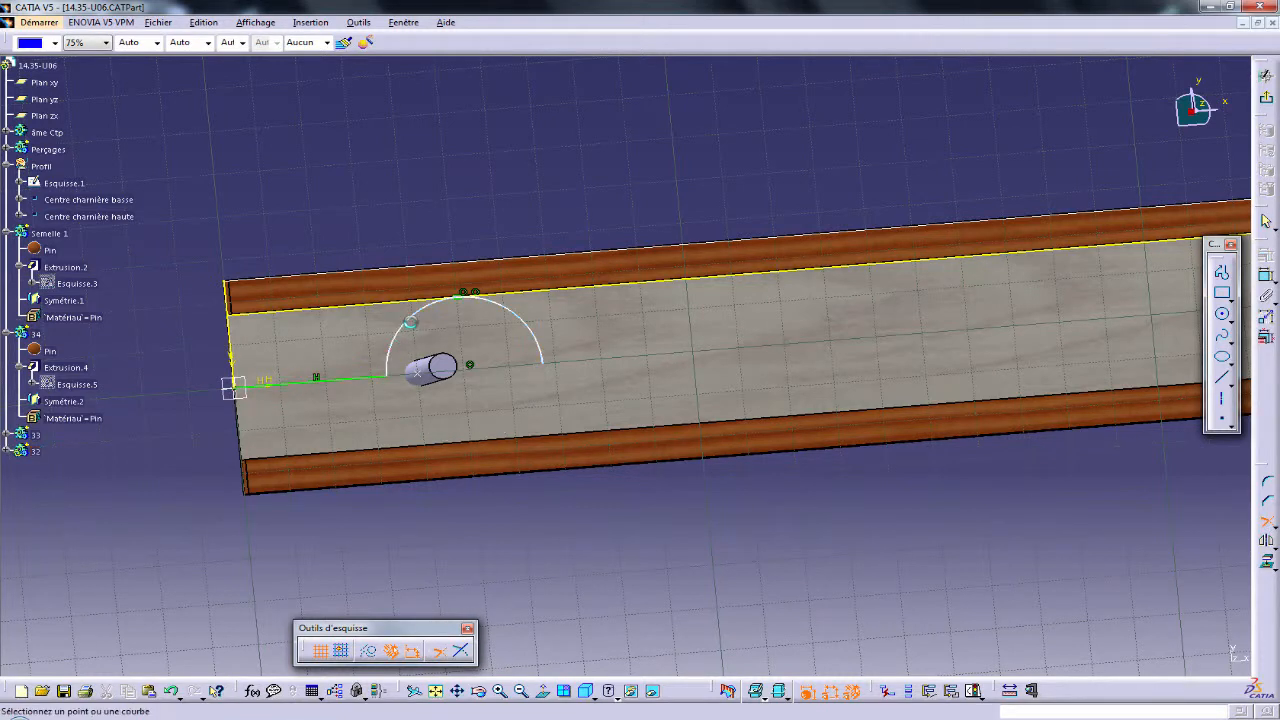
pyautogui.click(411, 319)
pyautogui.click(412, 301)
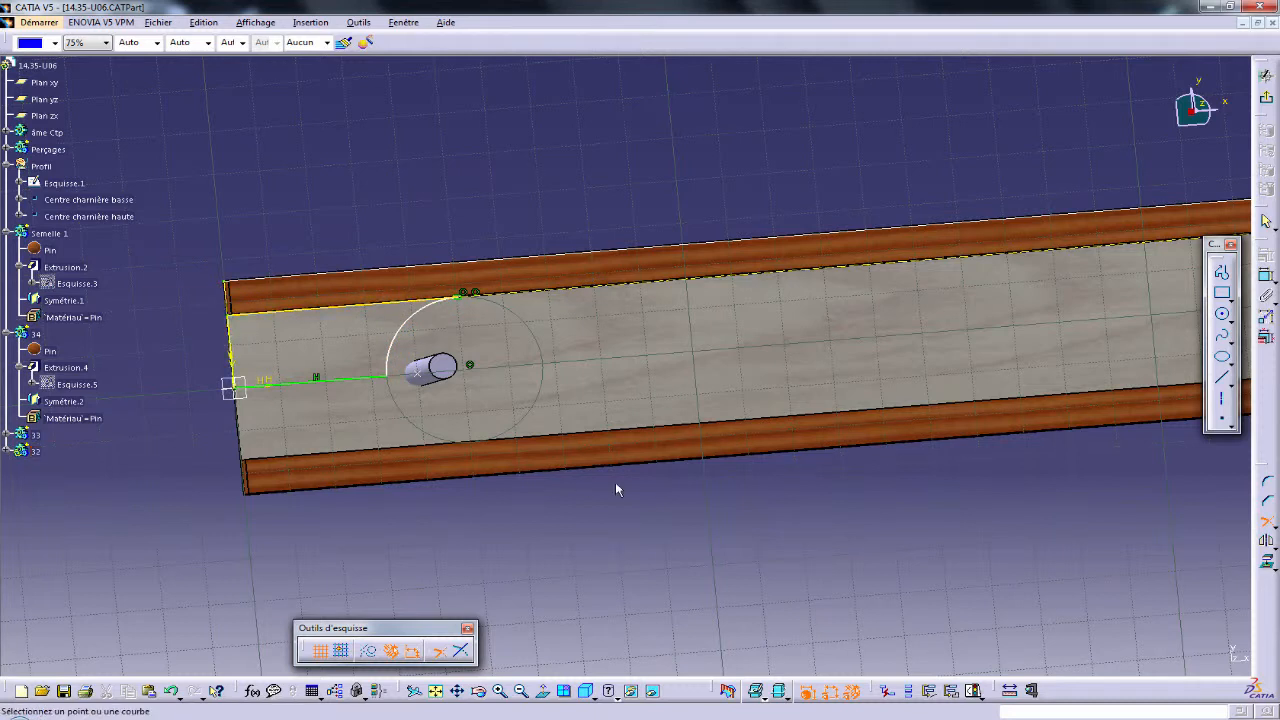
# After checking the spar drawing, dimension the distance from the spar's end edge to the arc's upper endpoint as 77 mm.
pyautogui.moveTo(615, 484); pyautogui.dragTo(778, 553, button='middle')
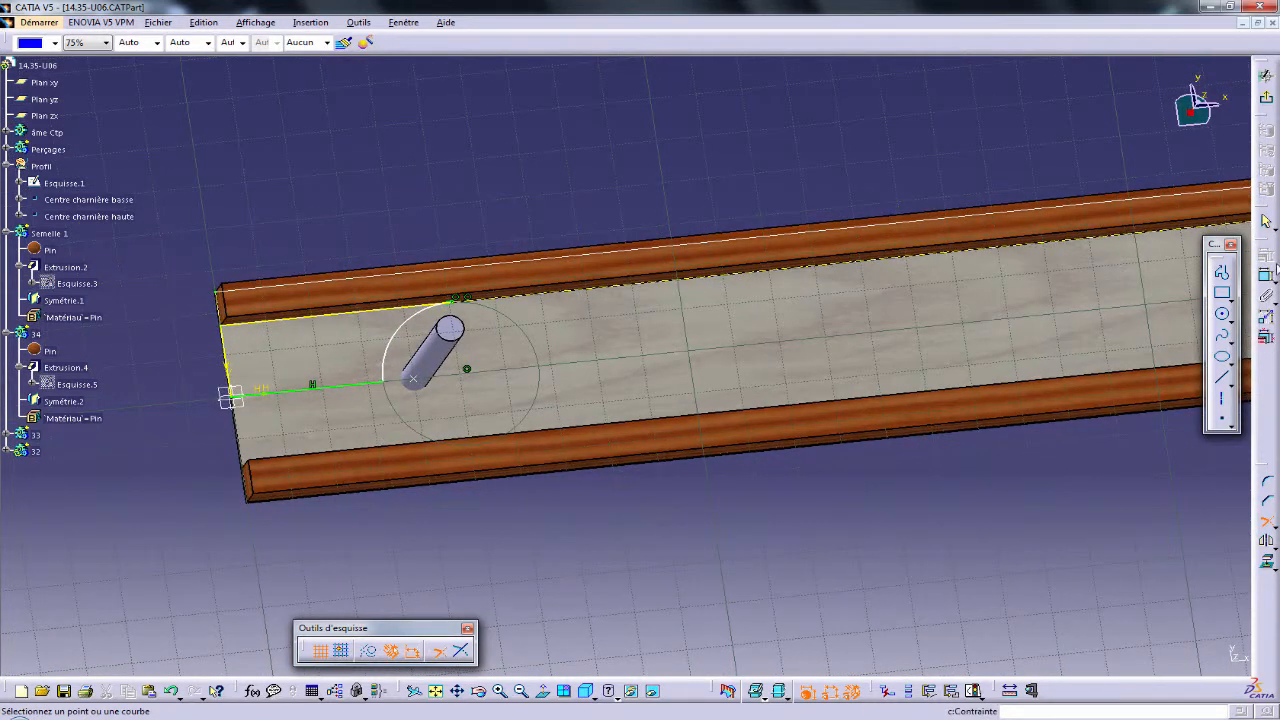
pyautogui.click(1265, 273)
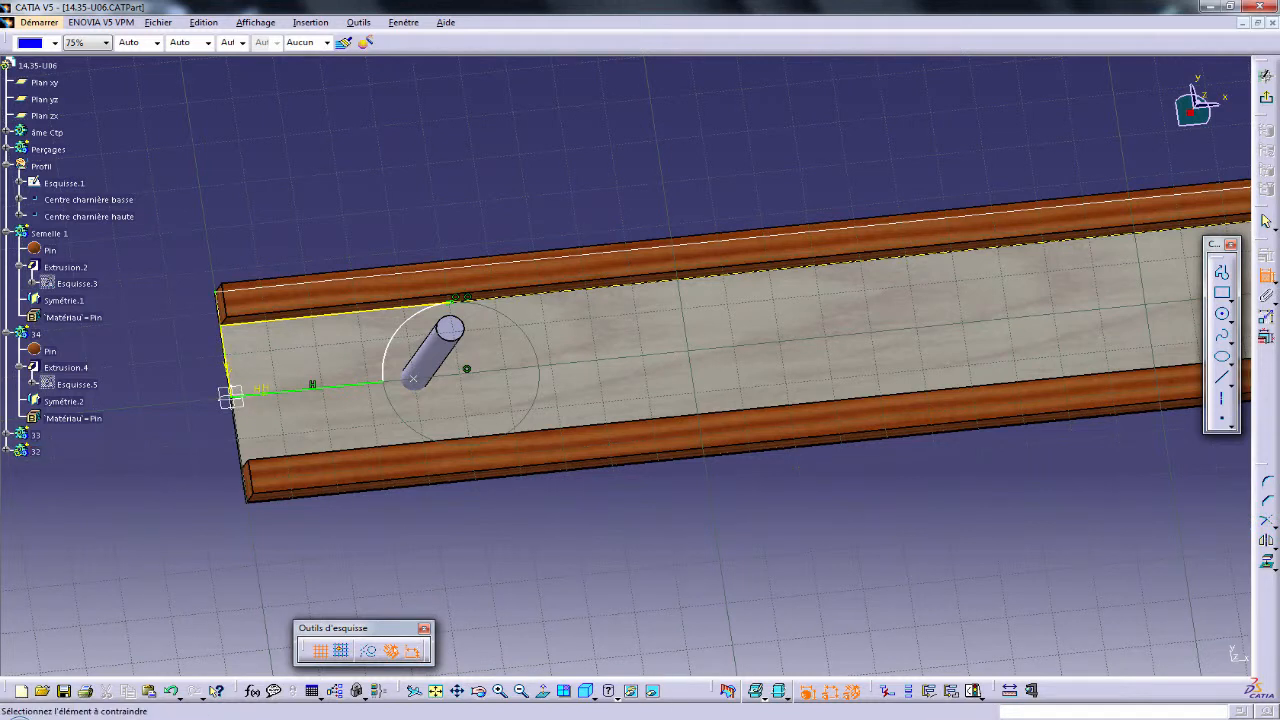
pyautogui.hotkey('alt', 'Tab')
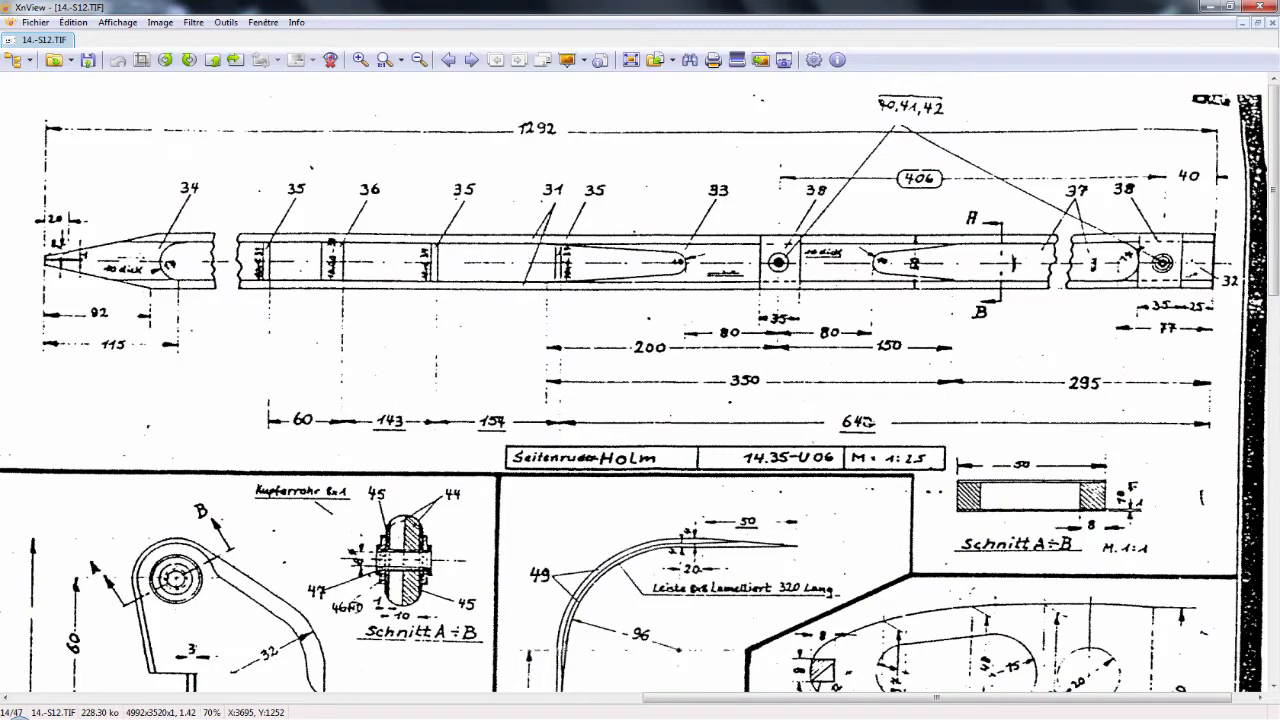
pyautogui.hotkey('alt', 'Tab')
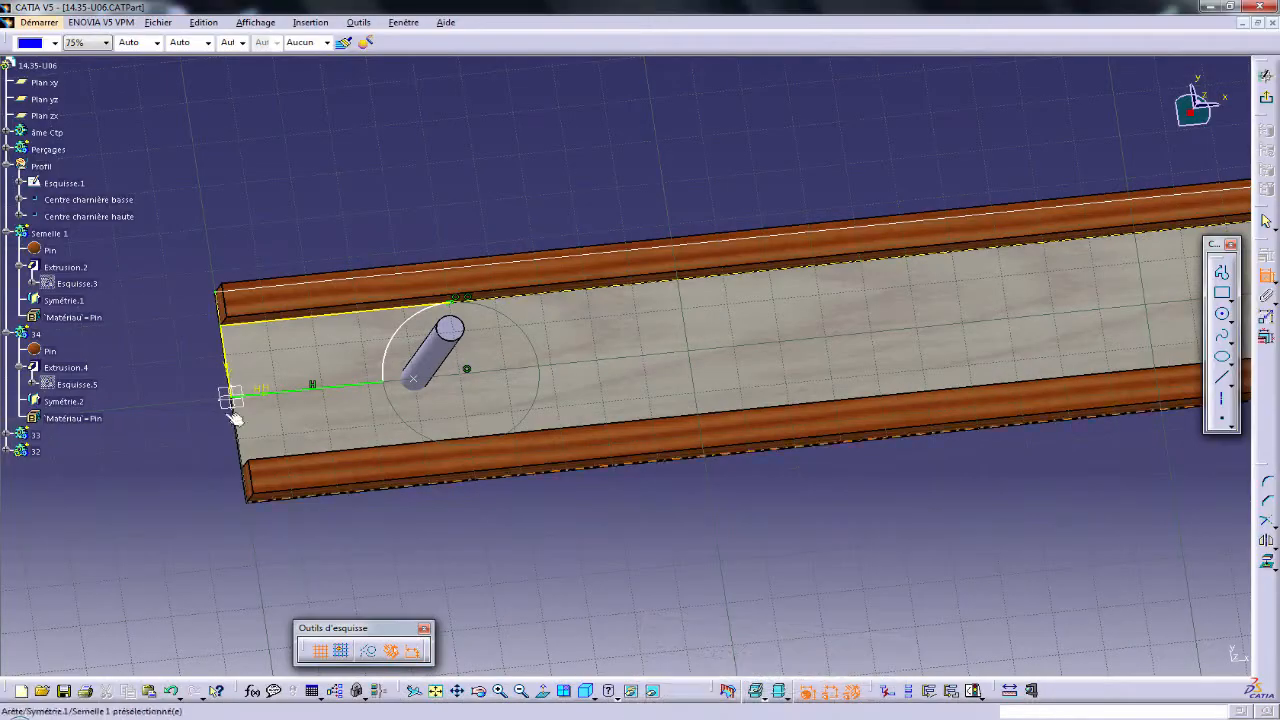
pyautogui.click(229, 345)
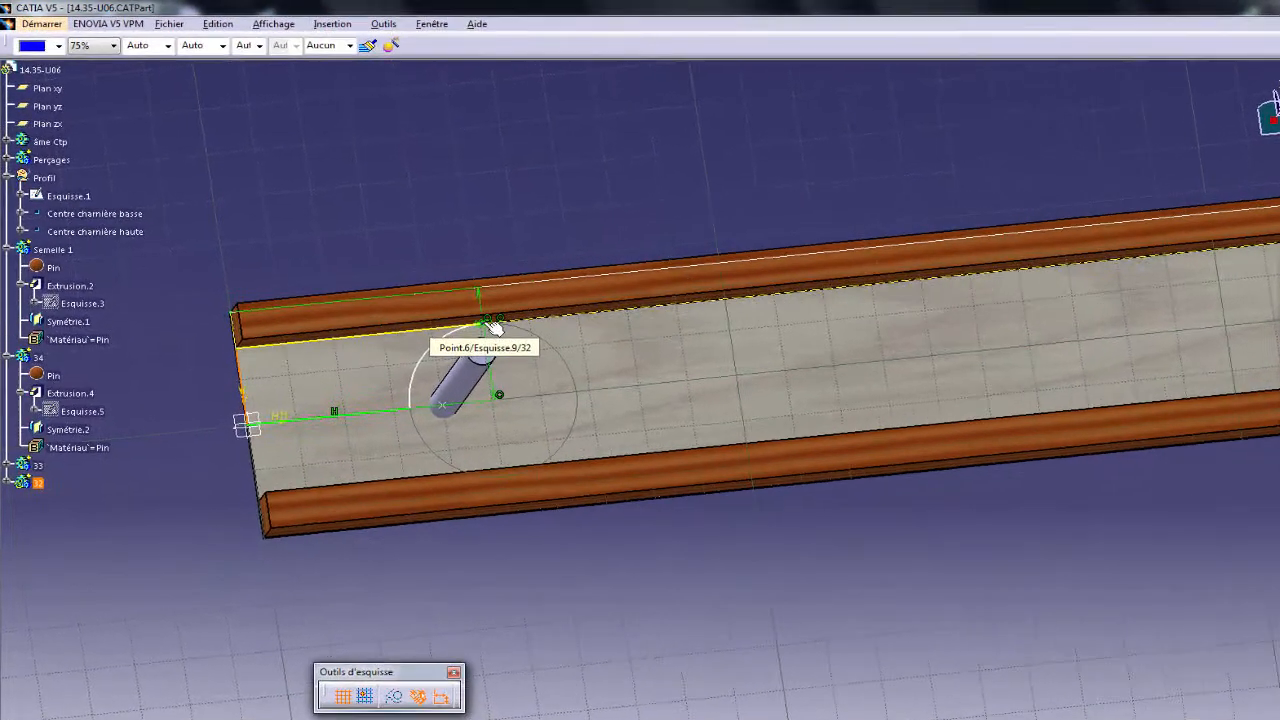
pyautogui.click(459, 301)
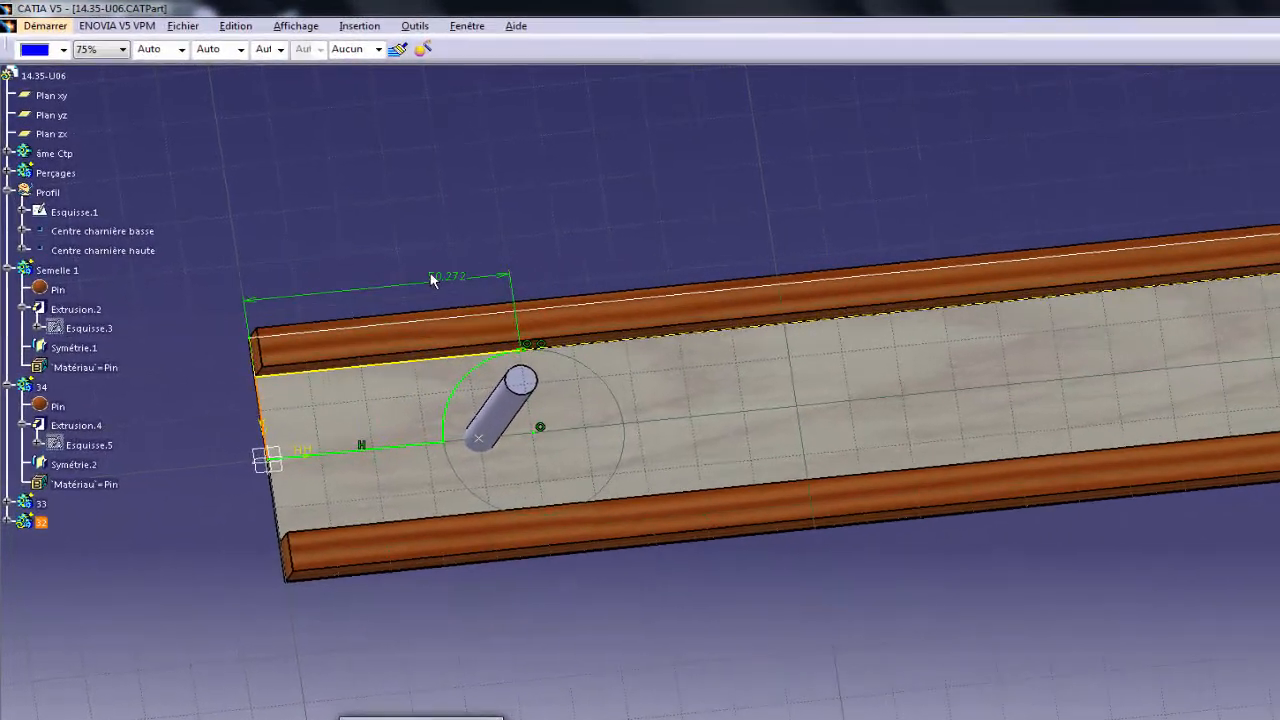
pyautogui.doubleClick(411, 270)
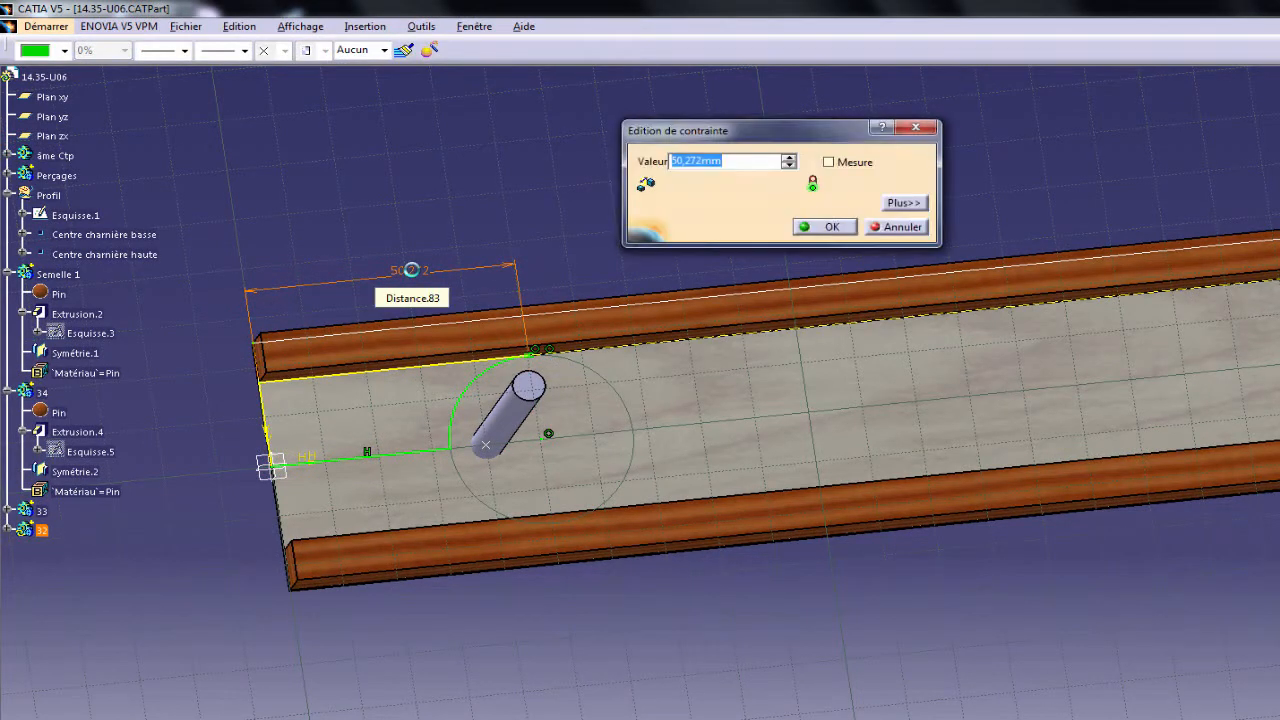
pyautogui.press('Return')
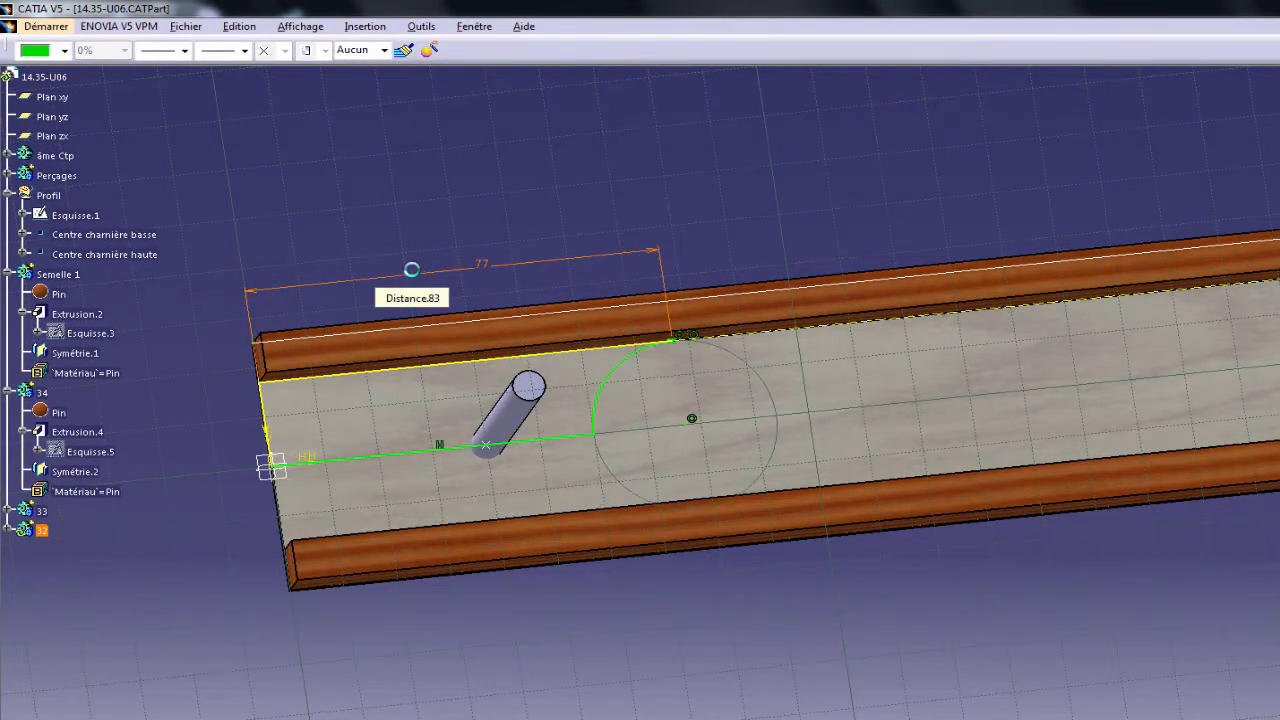
pyautogui.click(1108, 638)
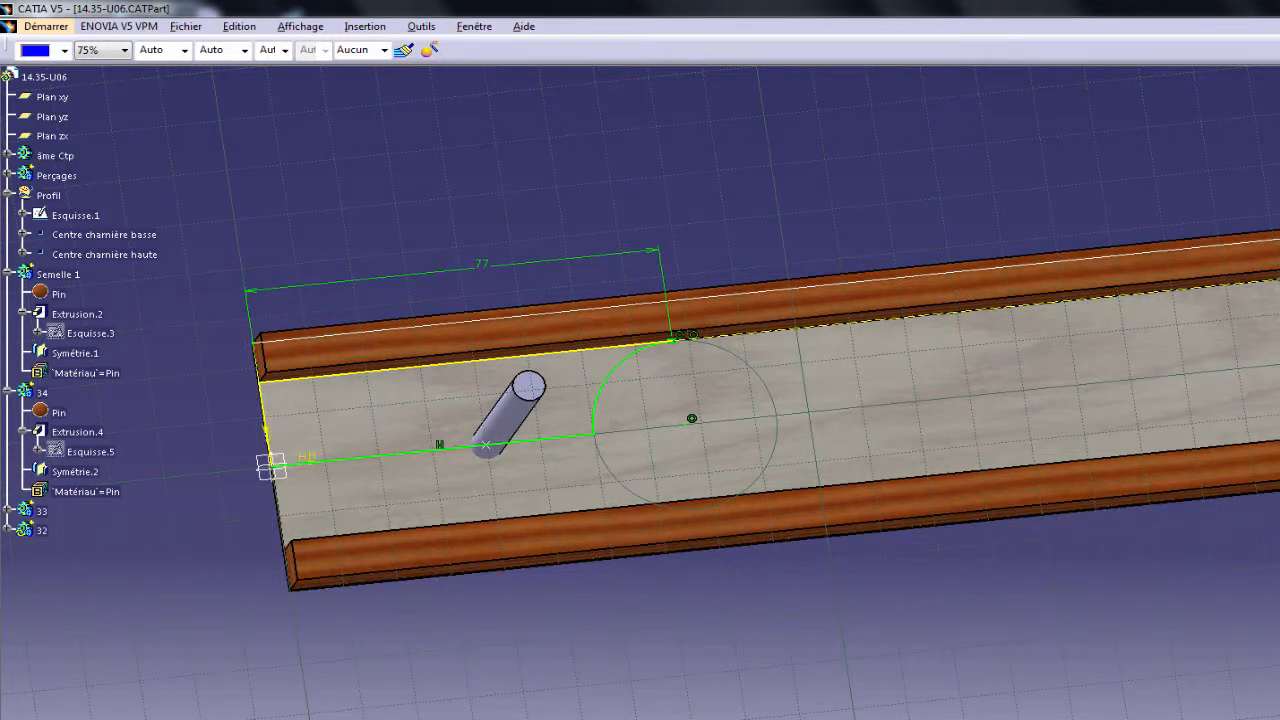
# Leave the sketch, extrude the half-block profile 10 mm, and mirror the solid about its face along the spar's centreline.
pyautogui.click(1267, 238)
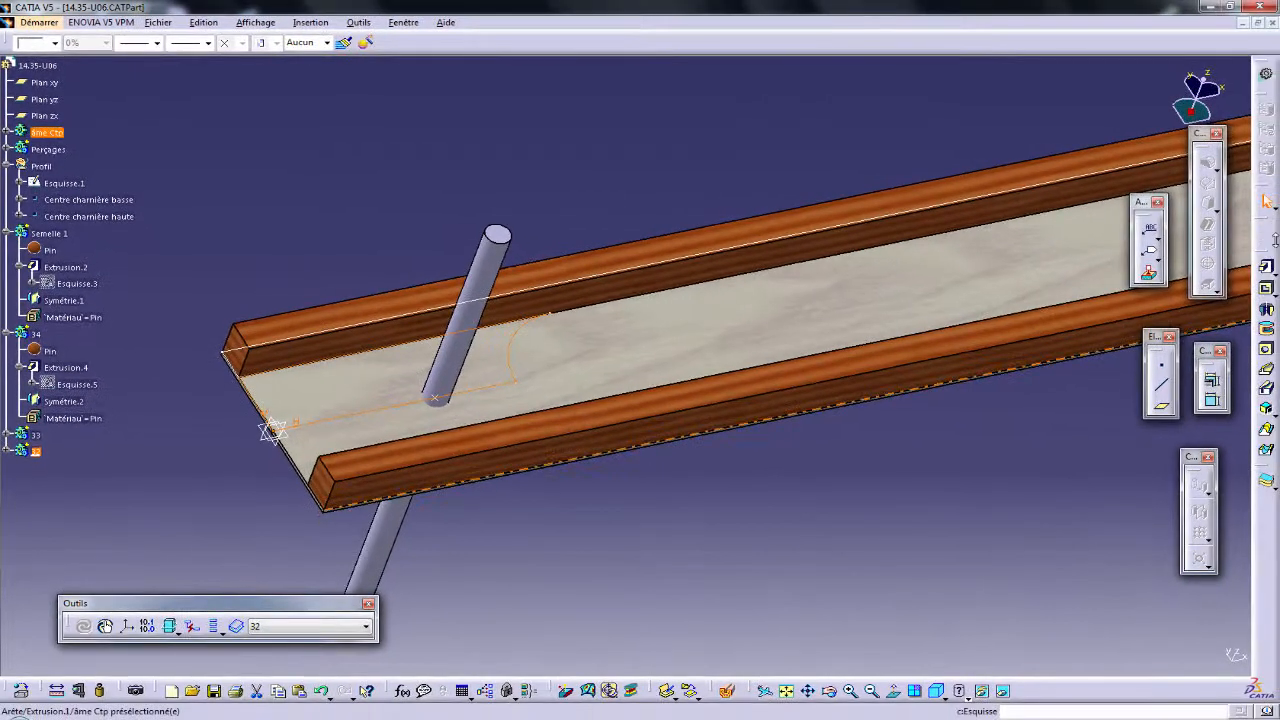
pyautogui.click(1266, 266)
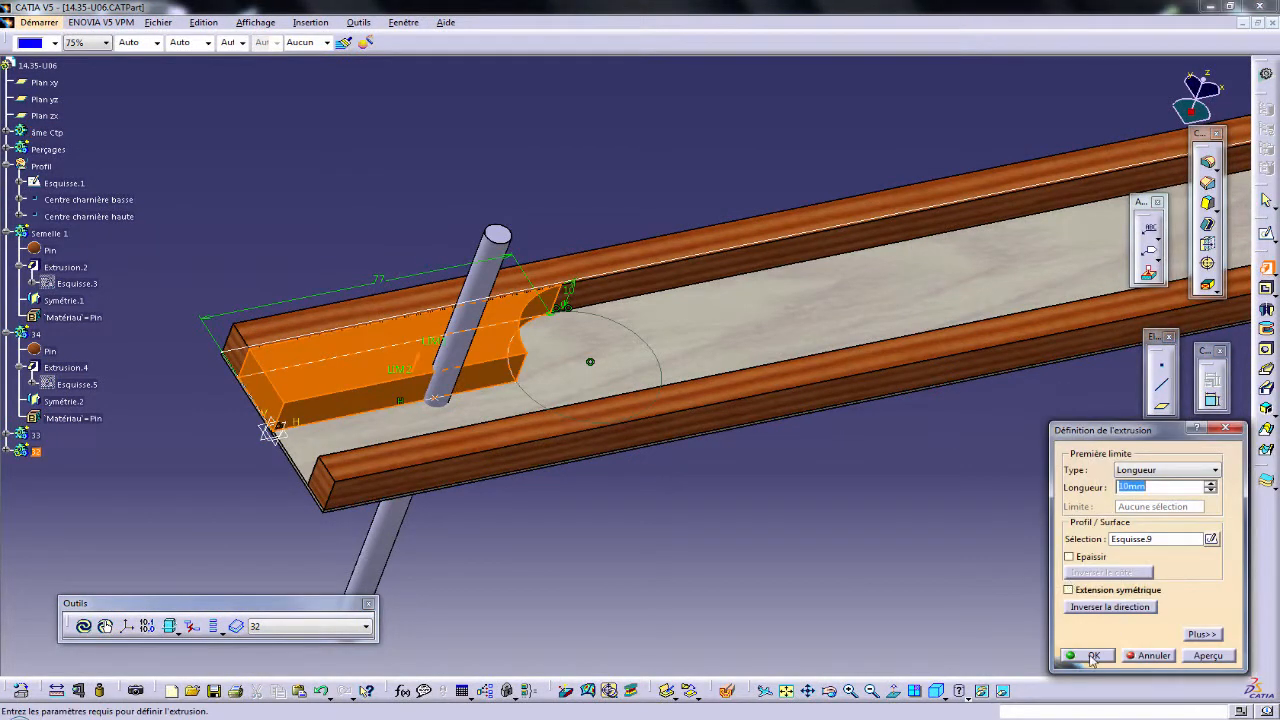
pyautogui.click(1092, 656)
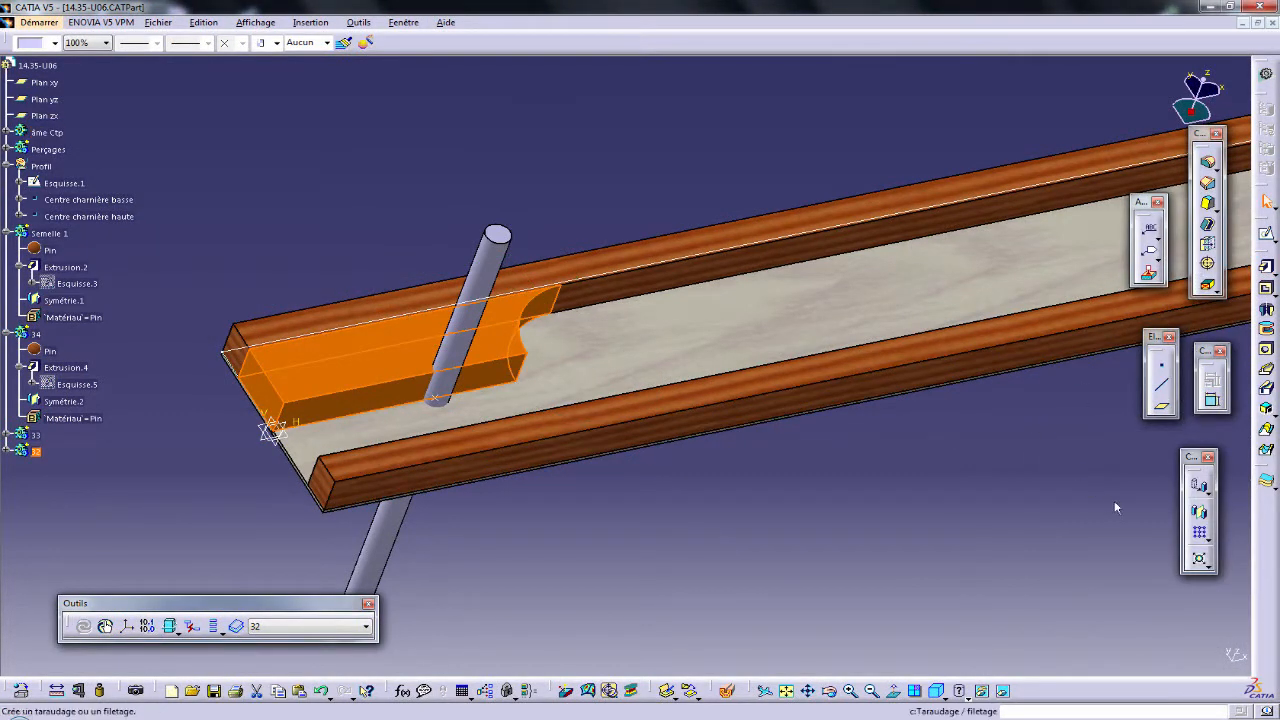
pyautogui.click(1199, 511)
pyautogui.click(398, 392)
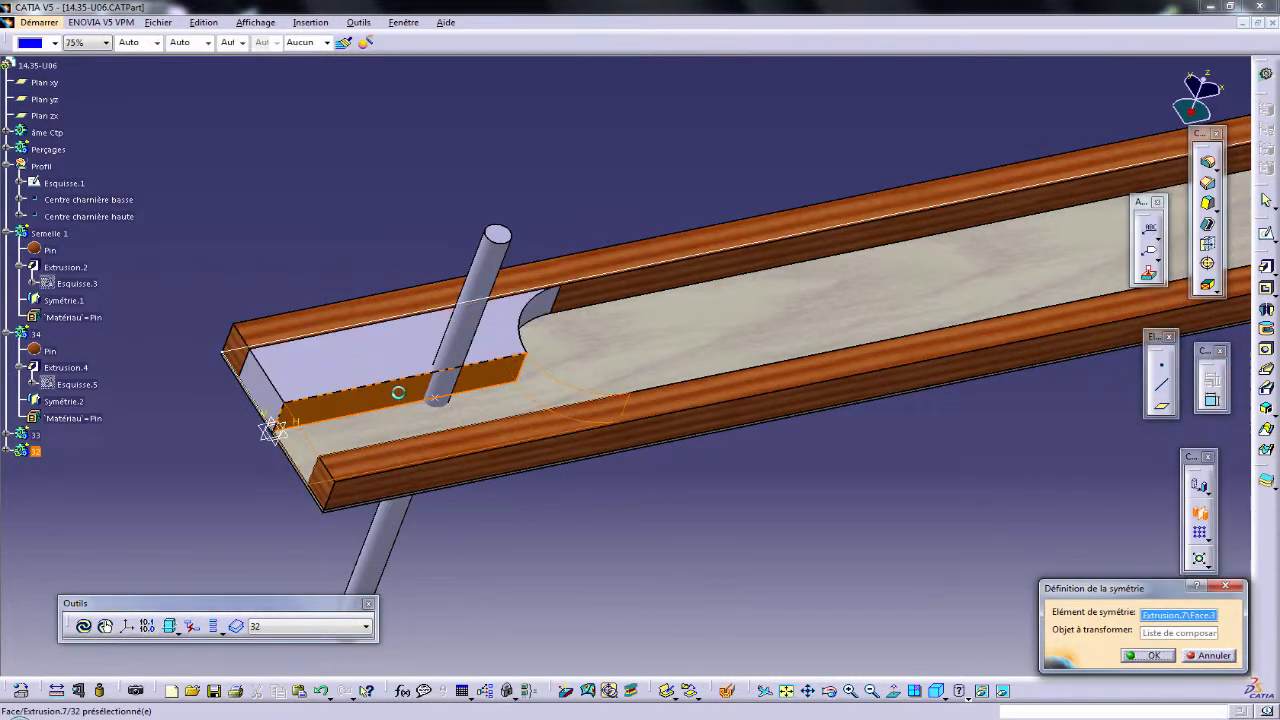
pyautogui.click(1155, 656)
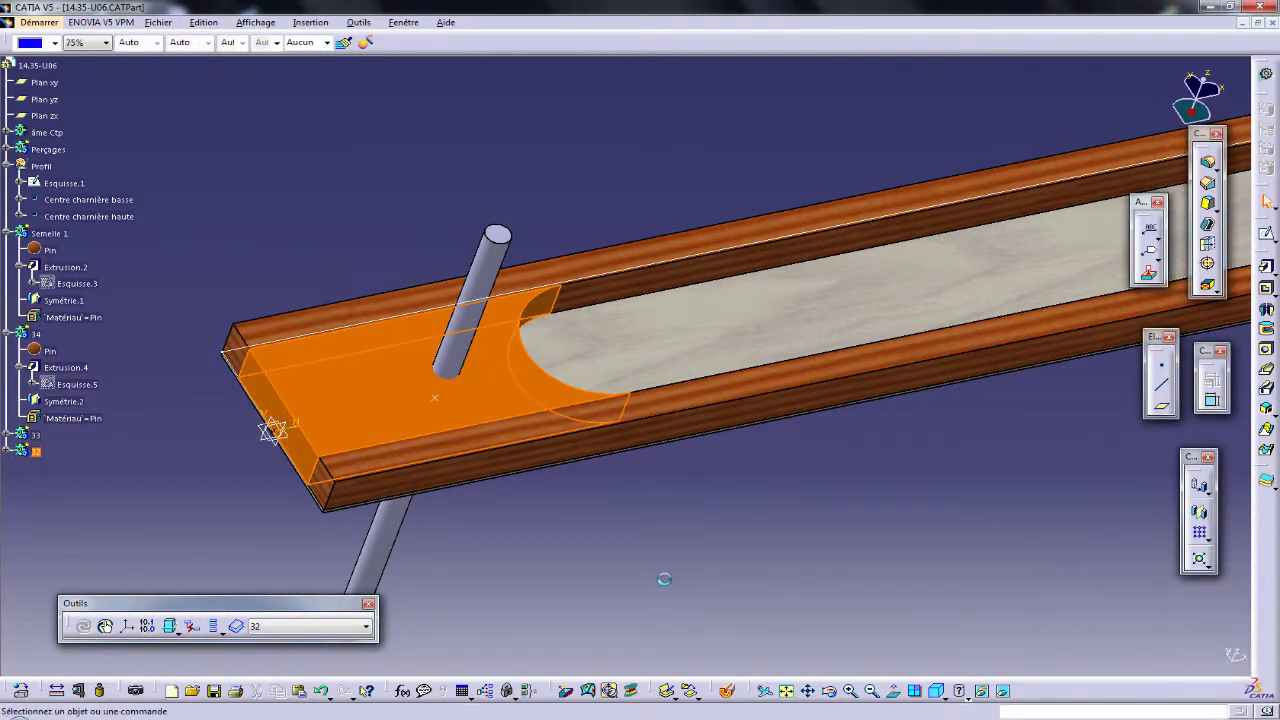
# Copy the Pin material from body 34 onto body 32.
pyautogui.click(52, 351)
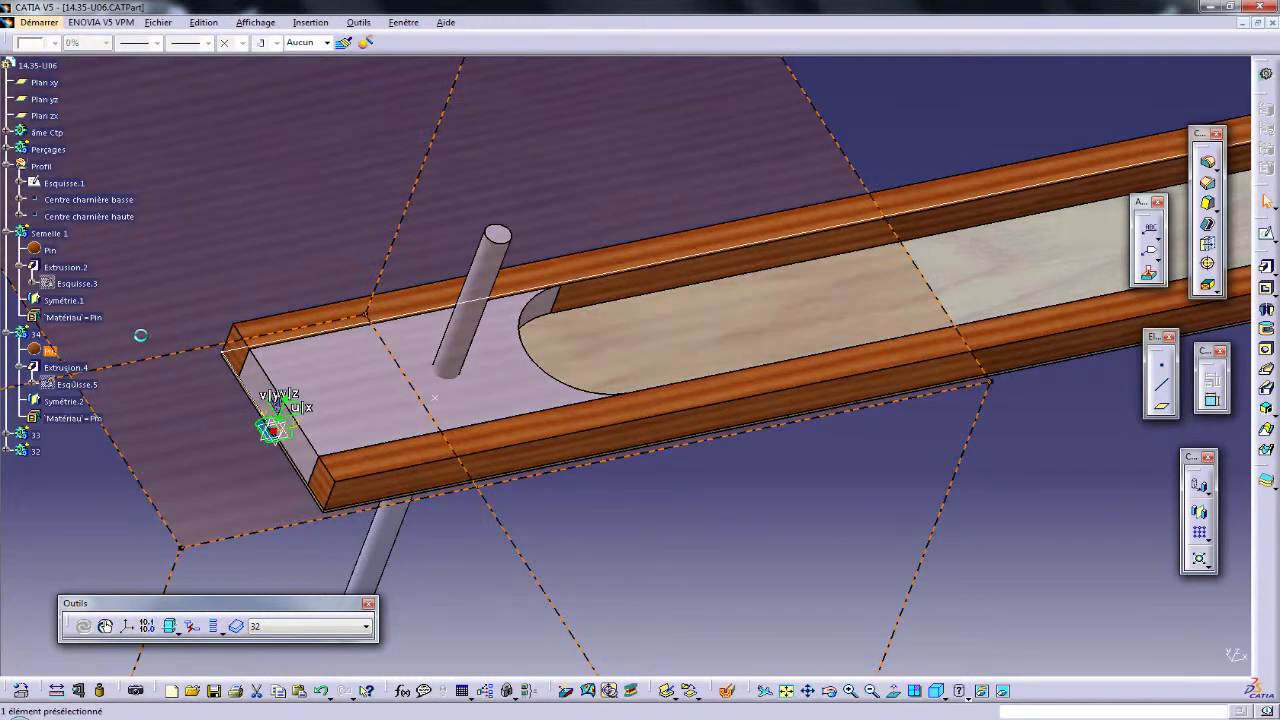
pyautogui.hotkey('ctrl', 'c')
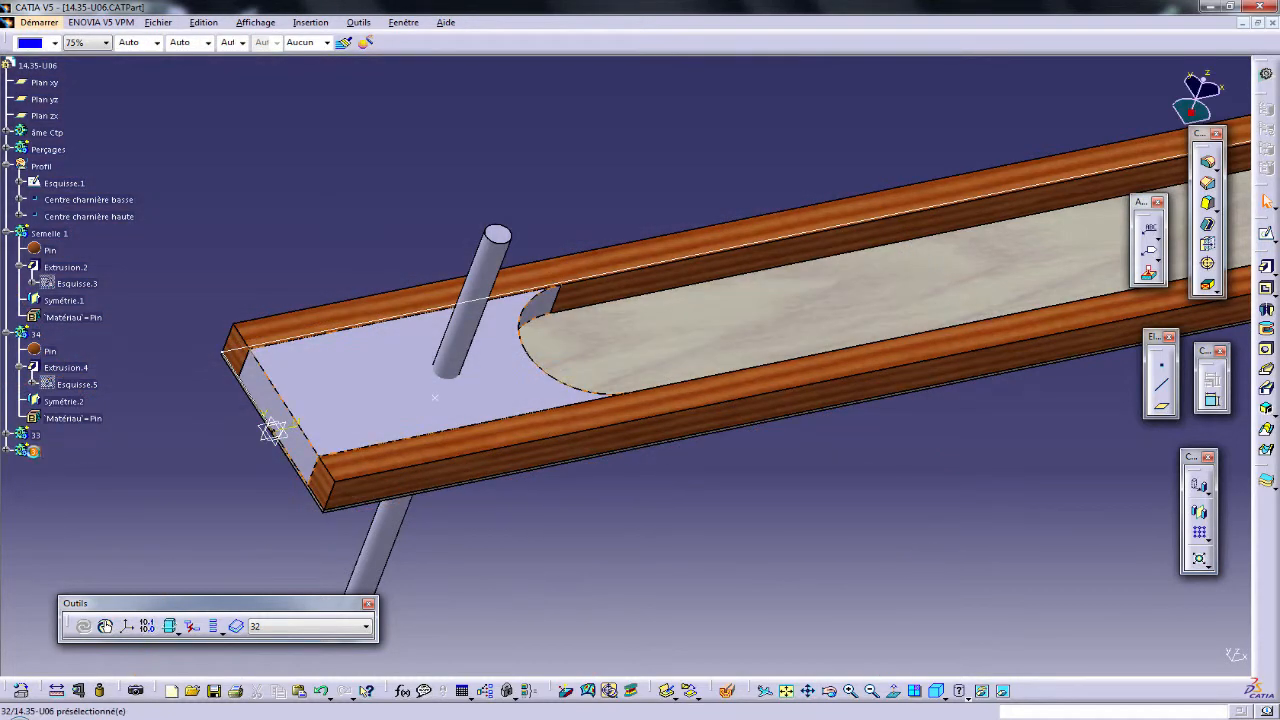
pyautogui.click(36, 453)
pyautogui.hotkey('ctrl', 'v')
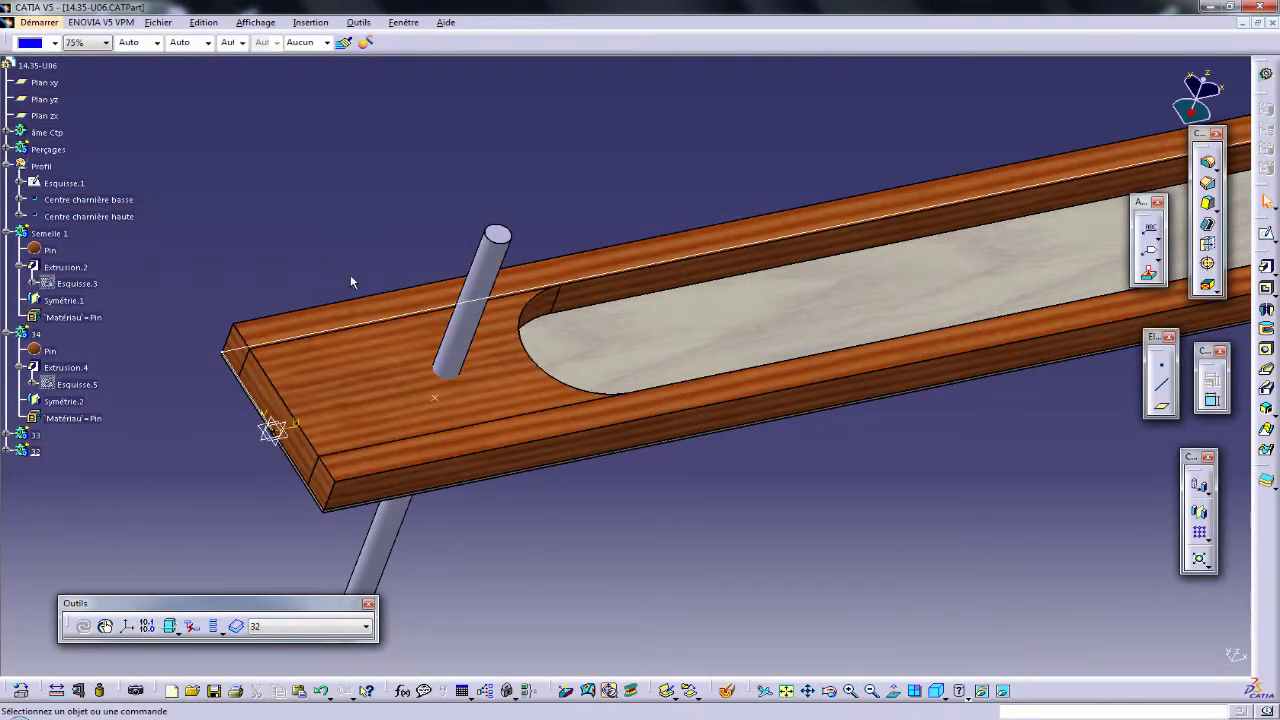
# Return from the spar drawing to CATIA, insert a new body, and rename it 36.
pyautogui.moveTo(350, 274); pyautogui.dragTo(528, 464, button='middle')
pyautogui.moveTo(677, 468); pyautogui.dragTo(603, 475, button='middle')
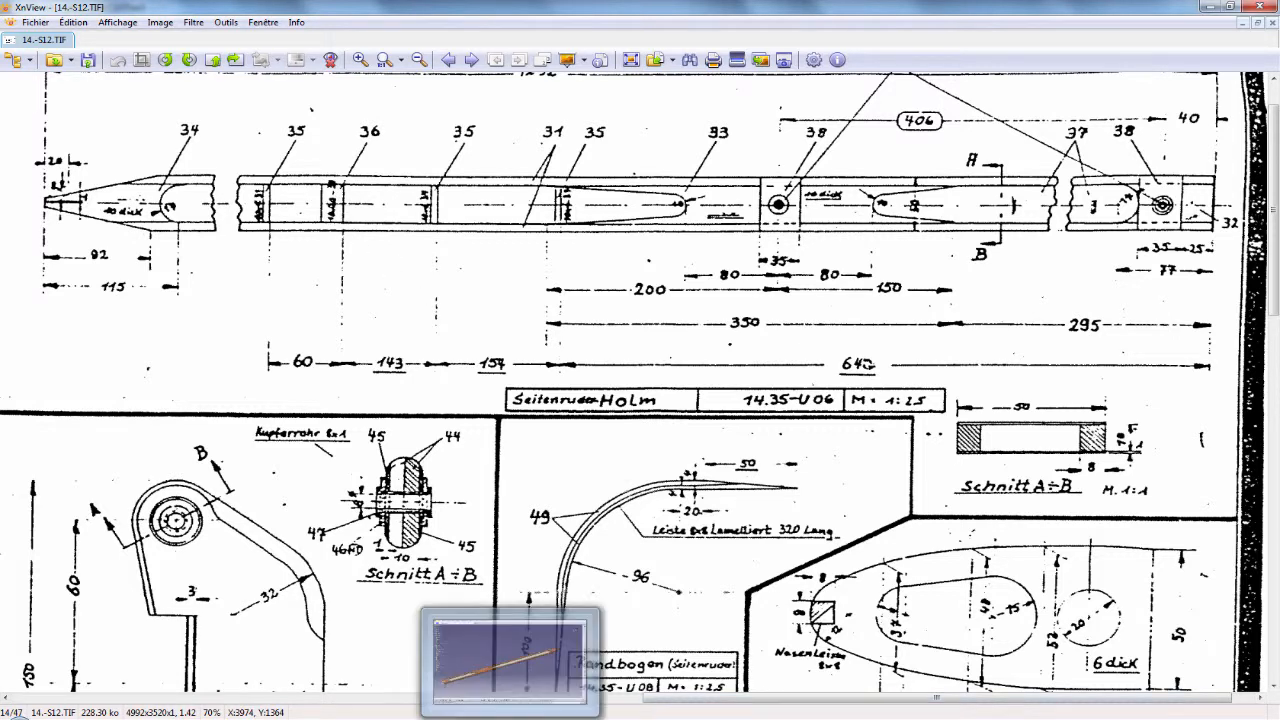
pyautogui.click(520, 718)
pyautogui.moveTo(483, 456); pyautogui.dragTo(647, 495, button='middle')
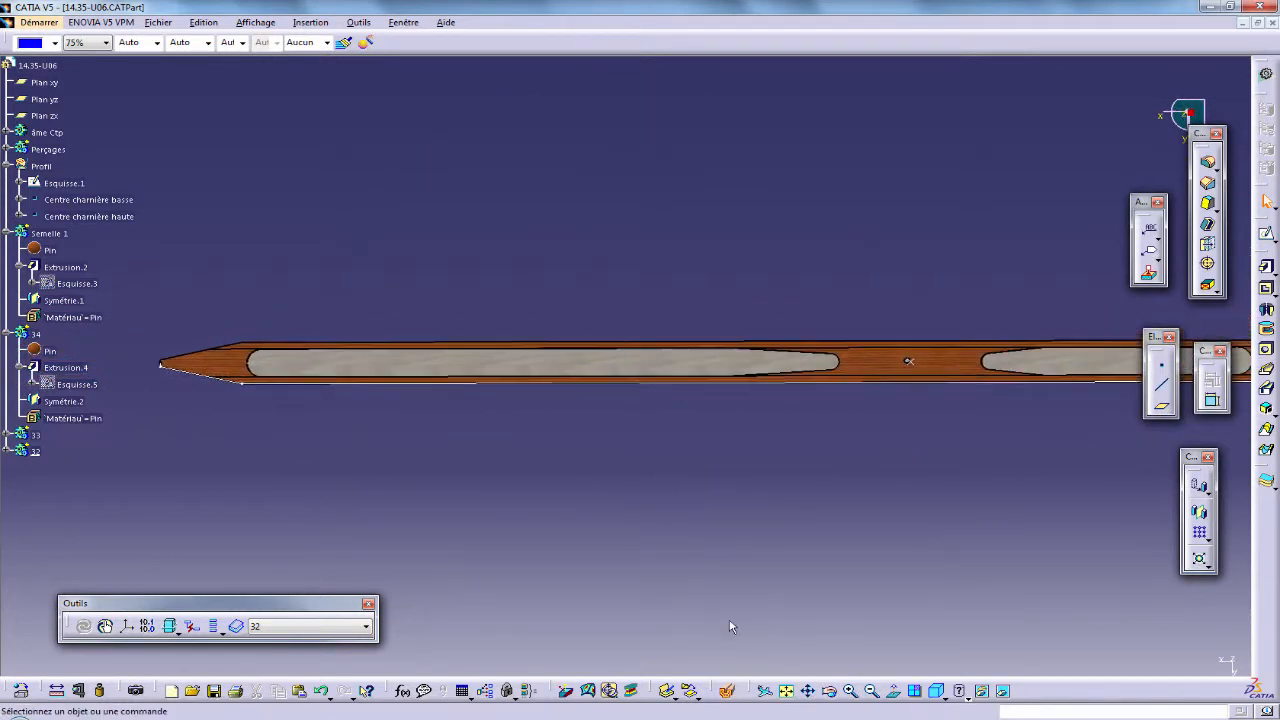
pyautogui.click(310, 22)
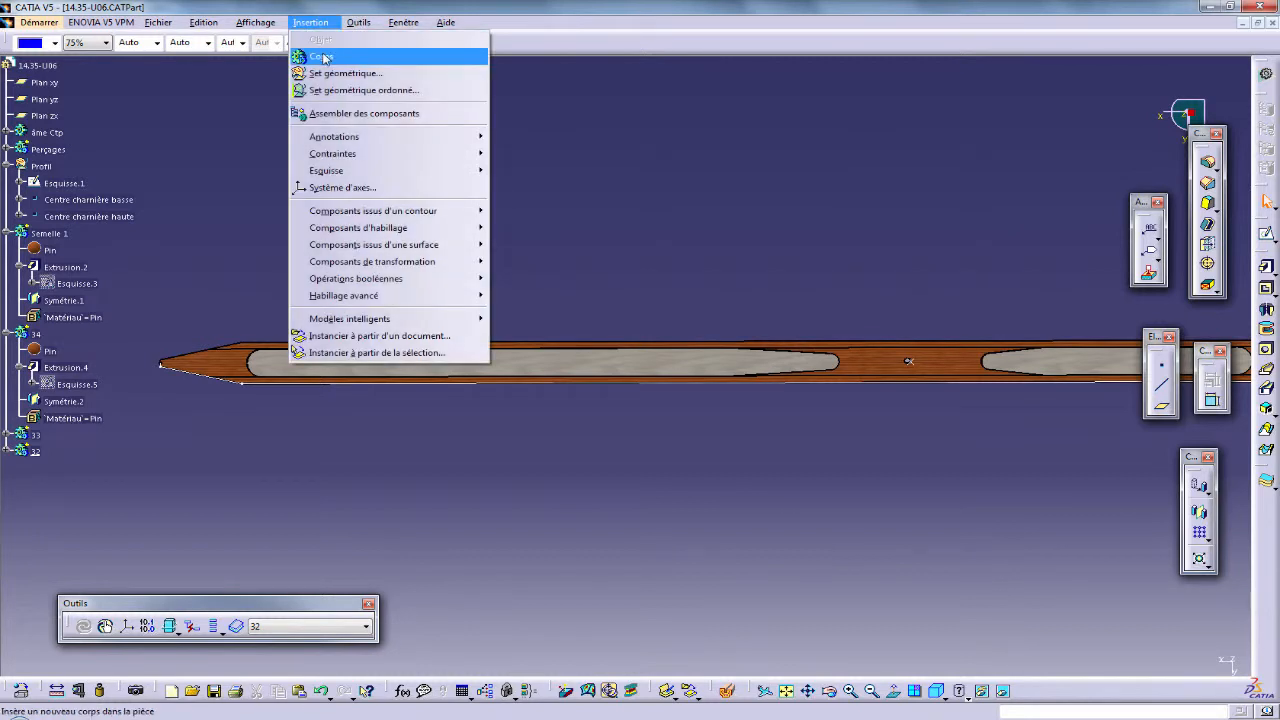
pyautogui.click(324, 58)
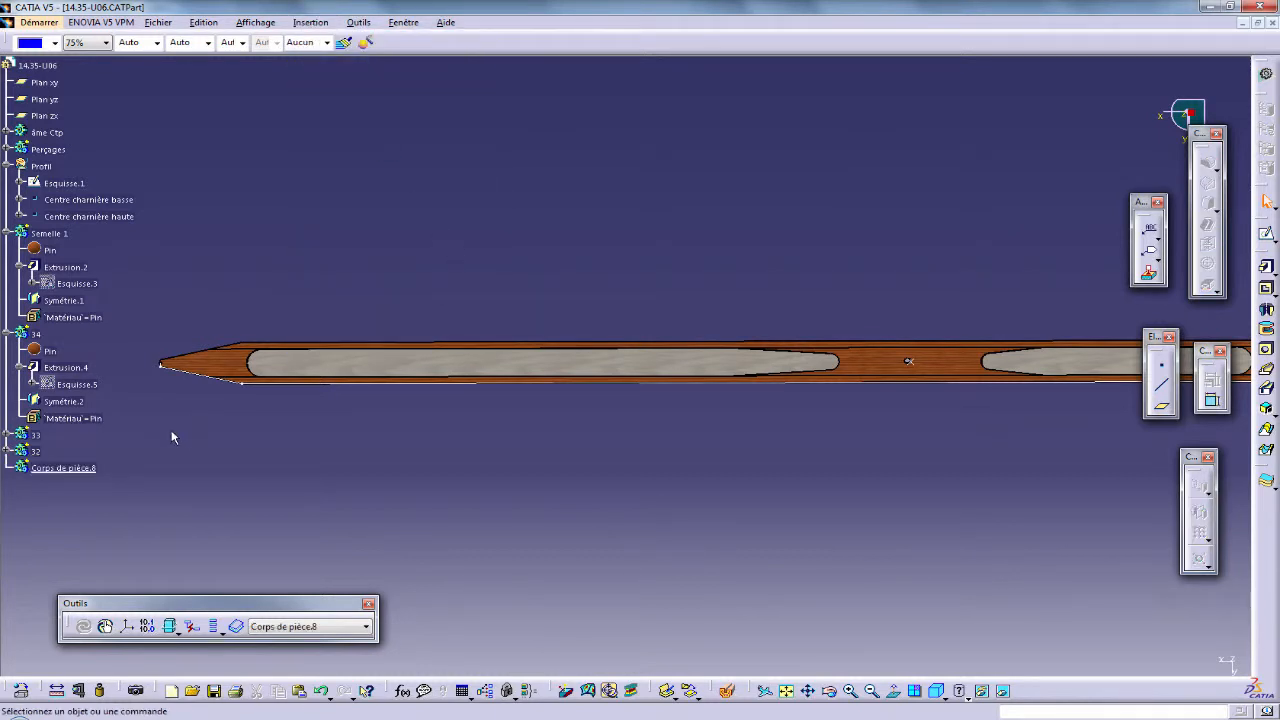
pyautogui.click(76, 466)
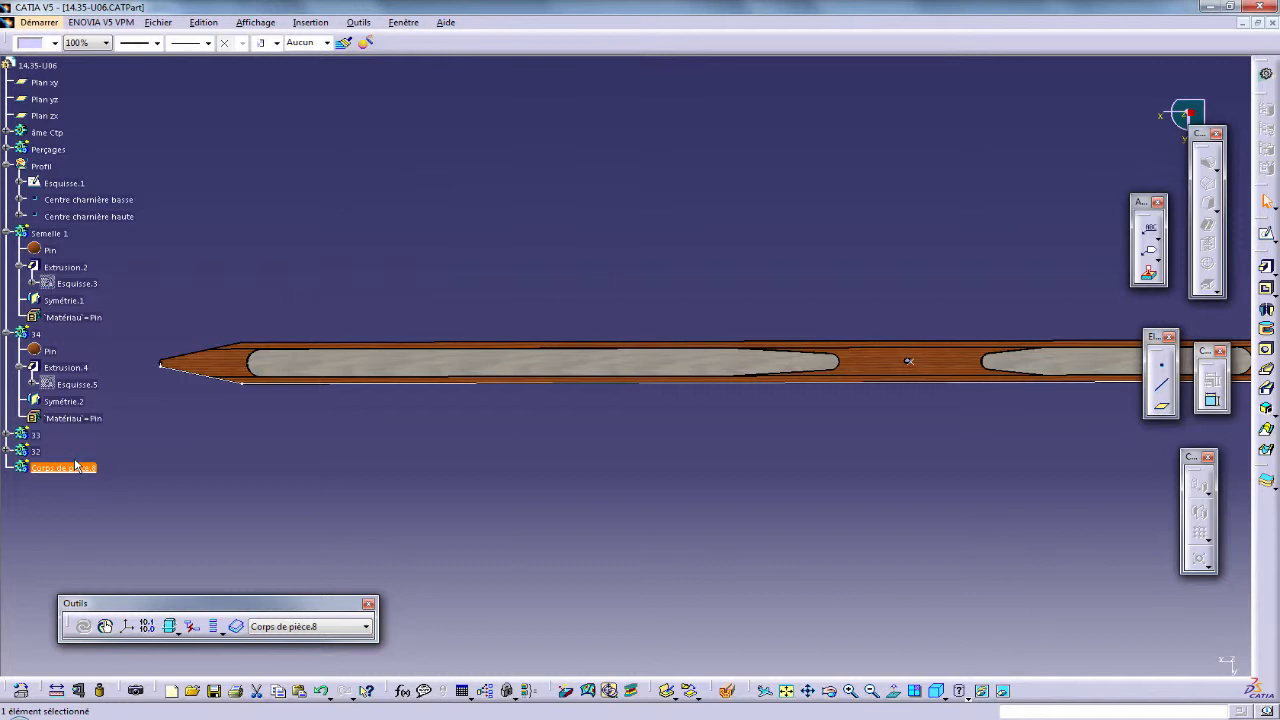
pyautogui.hotkey('alt', 'Return')
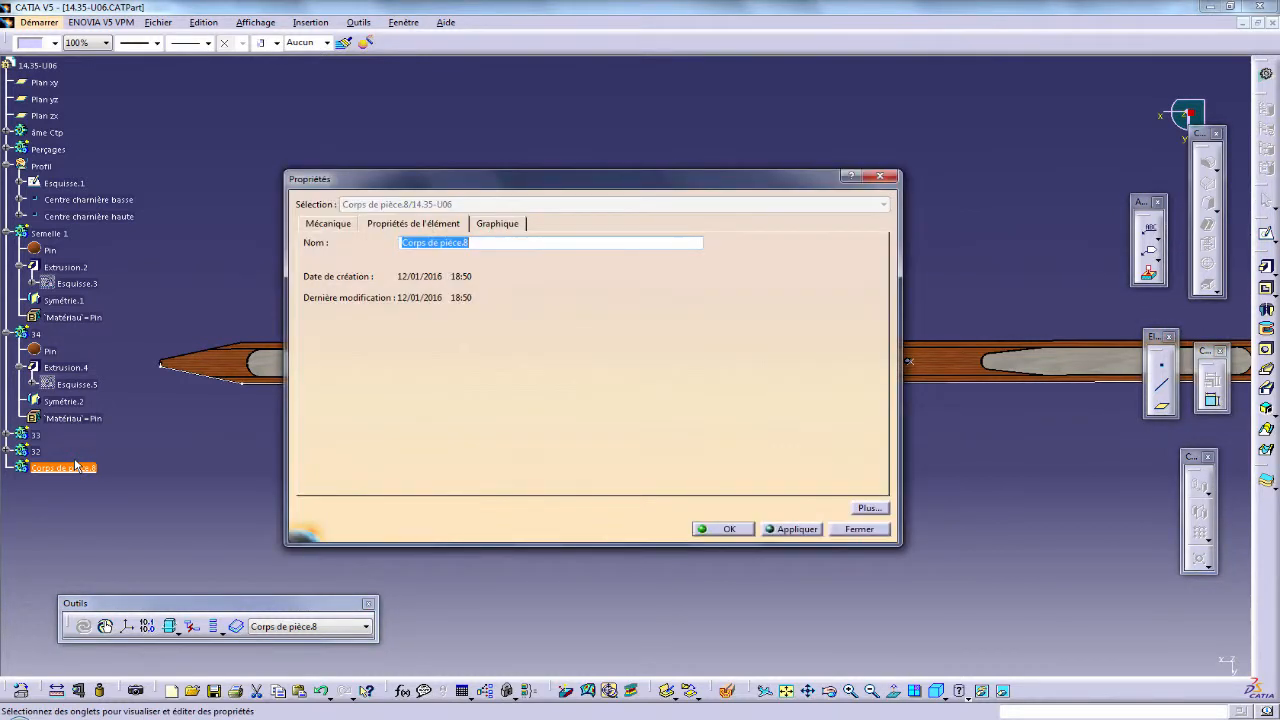
pyautogui.press('Return')
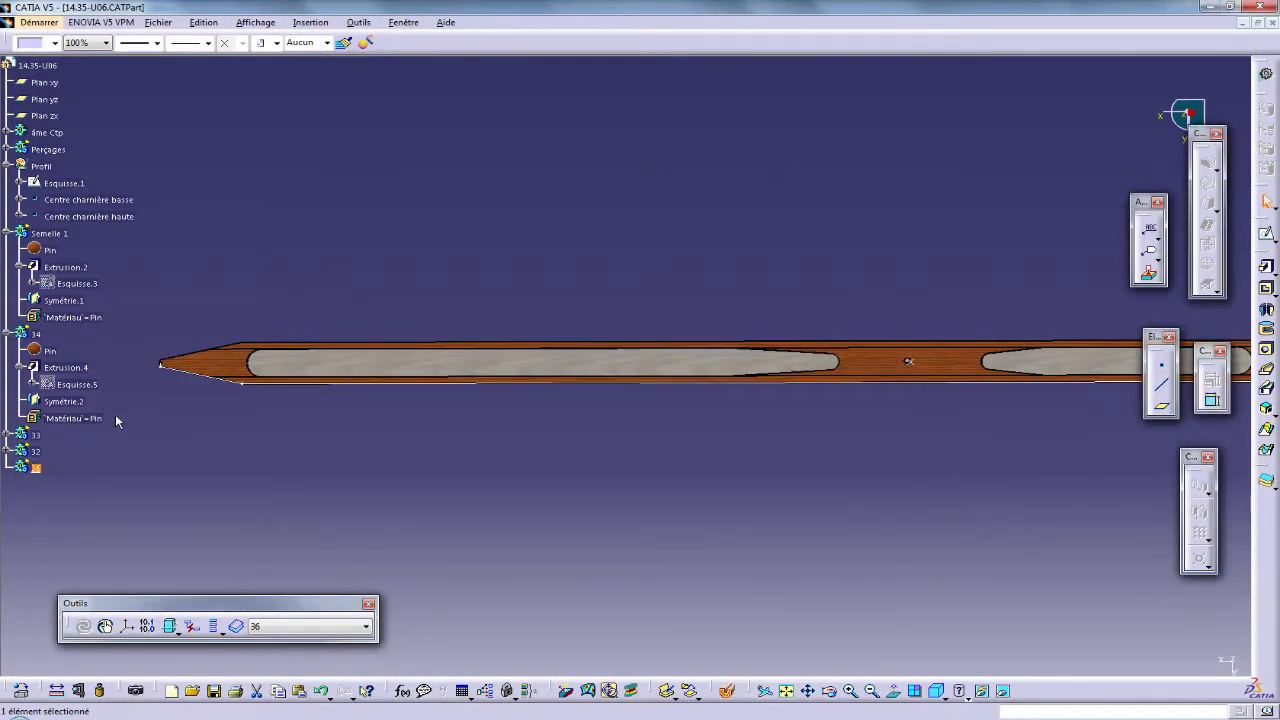
# Open a new sketch on Plan xy for body 36.
pyautogui.moveTo(972, 455); pyautogui.dragTo(465, 450, button='middle')
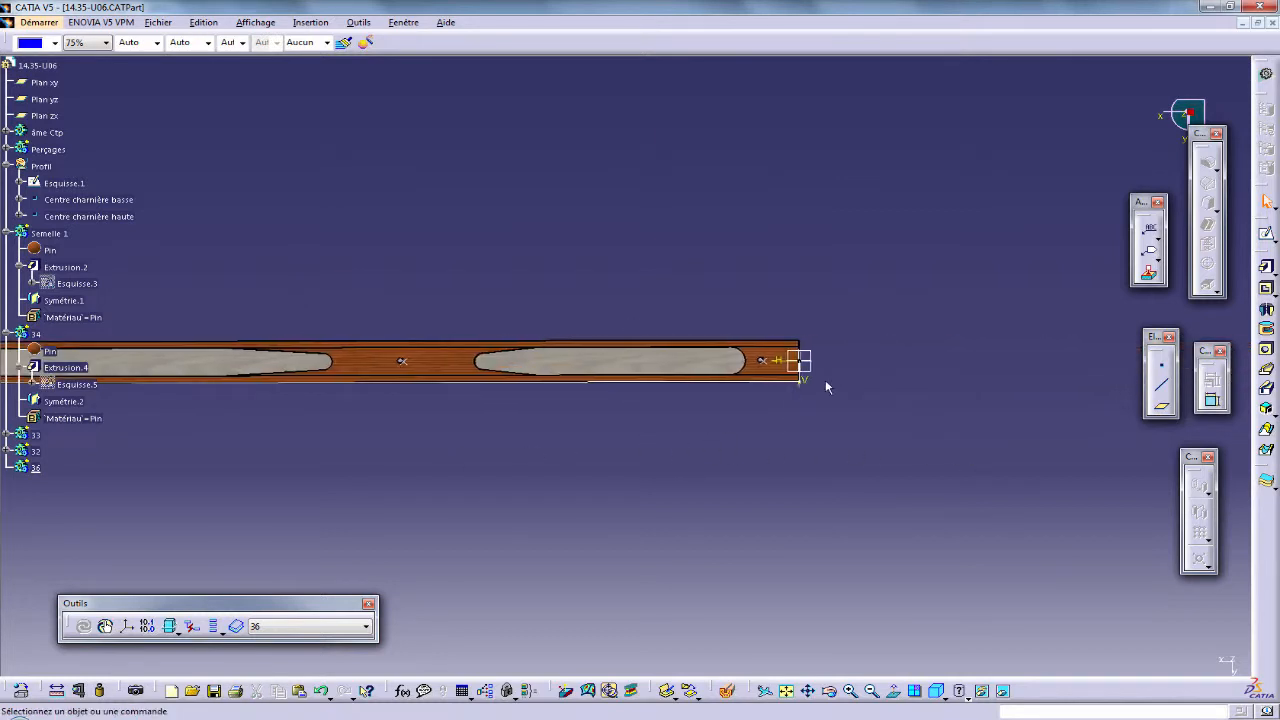
pyautogui.click(811, 354)
pyautogui.moveTo(582, 432); pyautogui.dragTo(858, 490, button='middle')
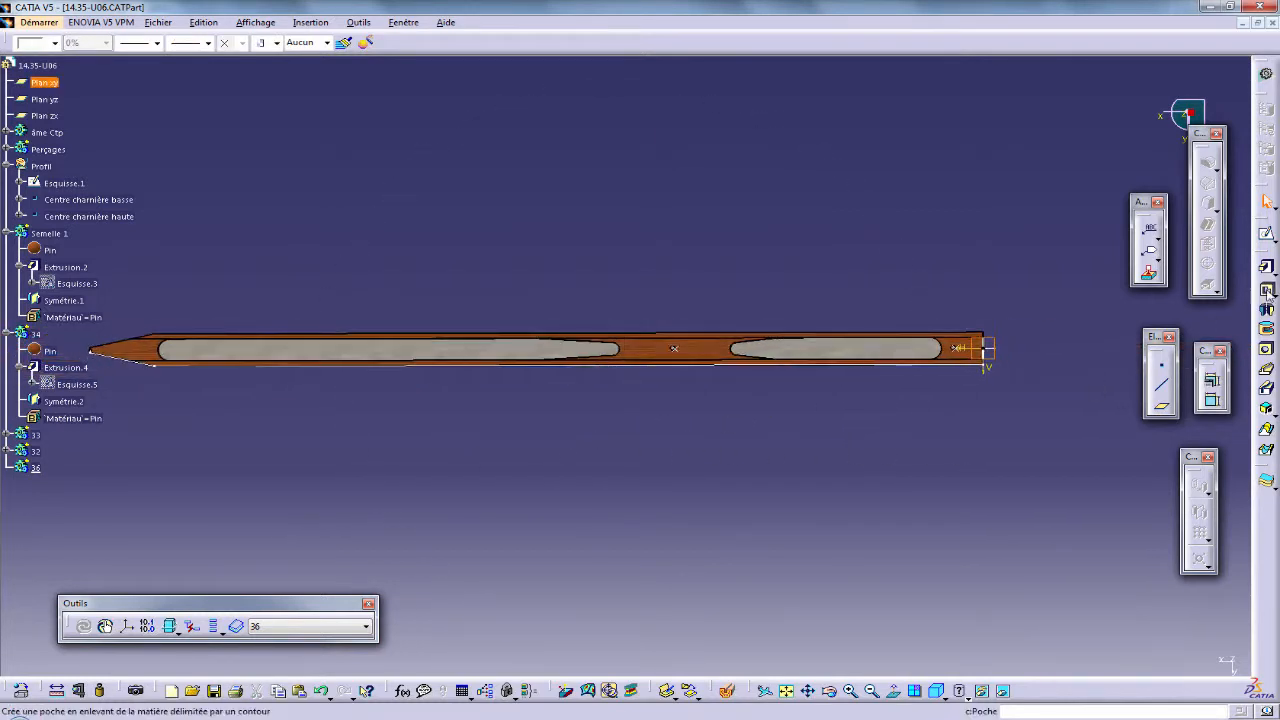
pyautogui.click(1267, 238)
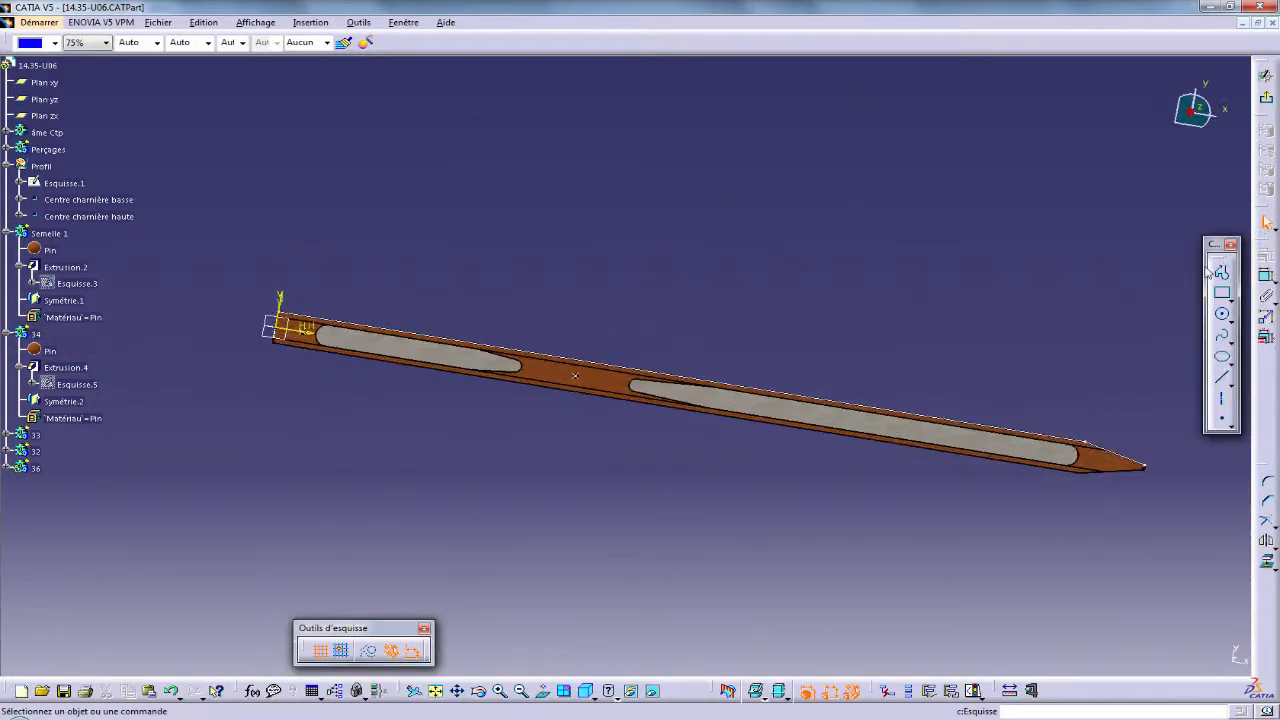
pyautogui.moveTo(800, 550)
pyautogui.mouseDown(button='middle')
pyautogui.moveTo(729, 500)
pyautogui.moveTo(777, 371)
pyautogui.moveTo(545, 537)
pyautogui.moveTo(597, 506)
pyautogui.moveTo(780, 491)
pyautogui.moveTo(677, 497)
pyautogui.mouseUp(button='middle')
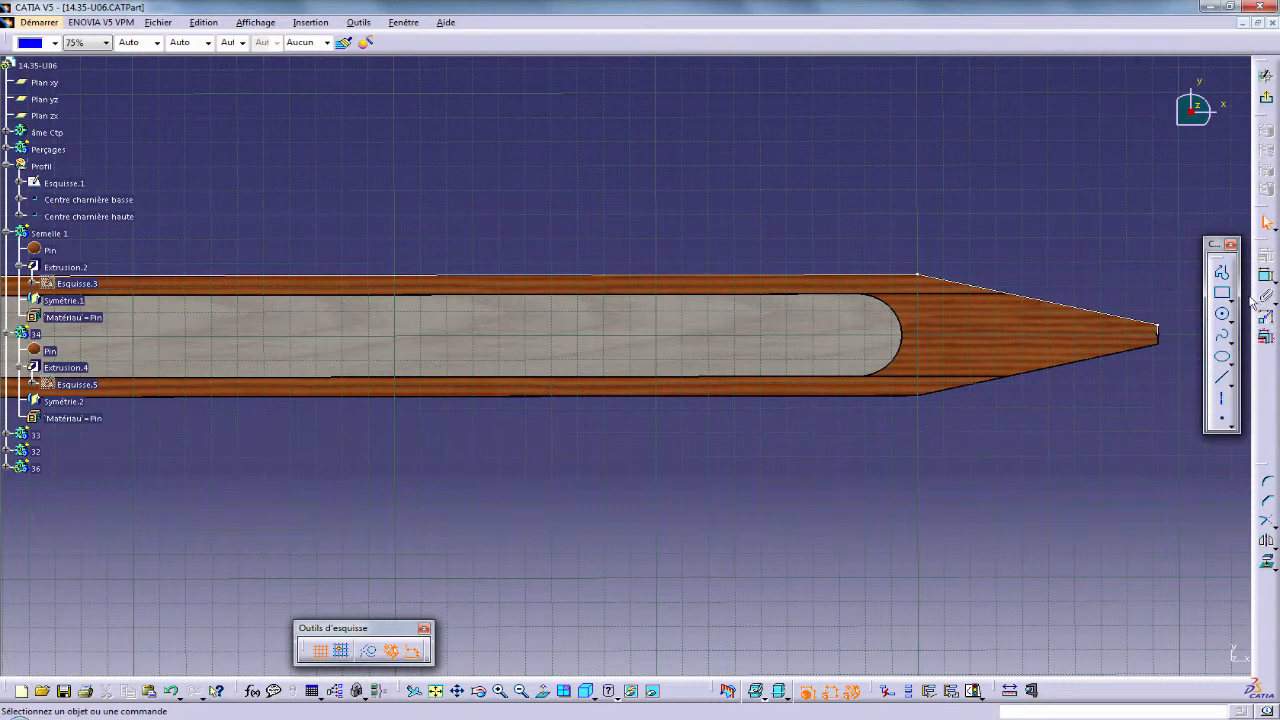
# Project the inner face of the upper flange of Semelle 1 into the sketch.
pyautogui.click(1268, 567)
pyautogui.moveTo(329, 486)
pyautogui.mouseDown(button='middle')
pyautogui.moveTo(846, 451)
pyautogui.moveTo(629, 474)
pyautogui.moveTo(581, 421)
pyautogui.moveTo(586, 331)
pyautogui.moveTo(749, 443)
pyautogui.moveTo(777, 331)
pyautogui.moveTo(755, 207)
pyautogui.mouseUp(button='middle')
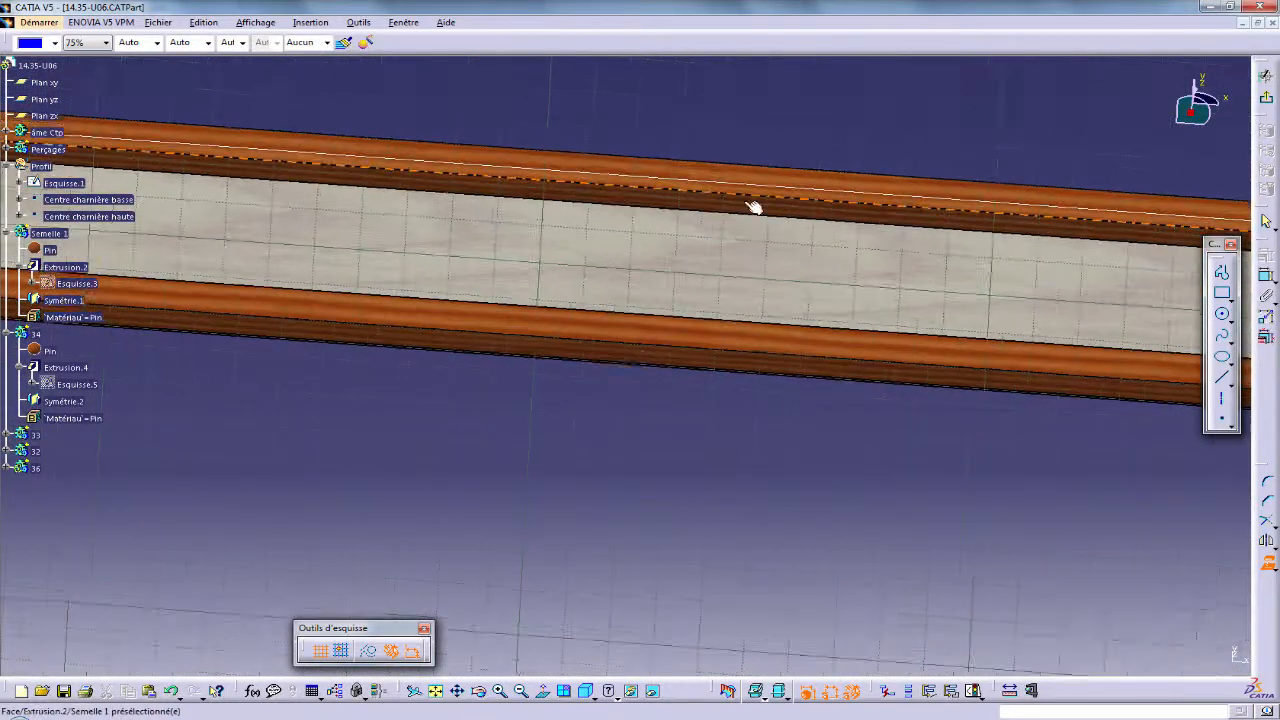
pyautogui.click(755, 207)
pyautogui.moveTo(700, 343); pyautogui.dragTo(960, 513, button='middle')
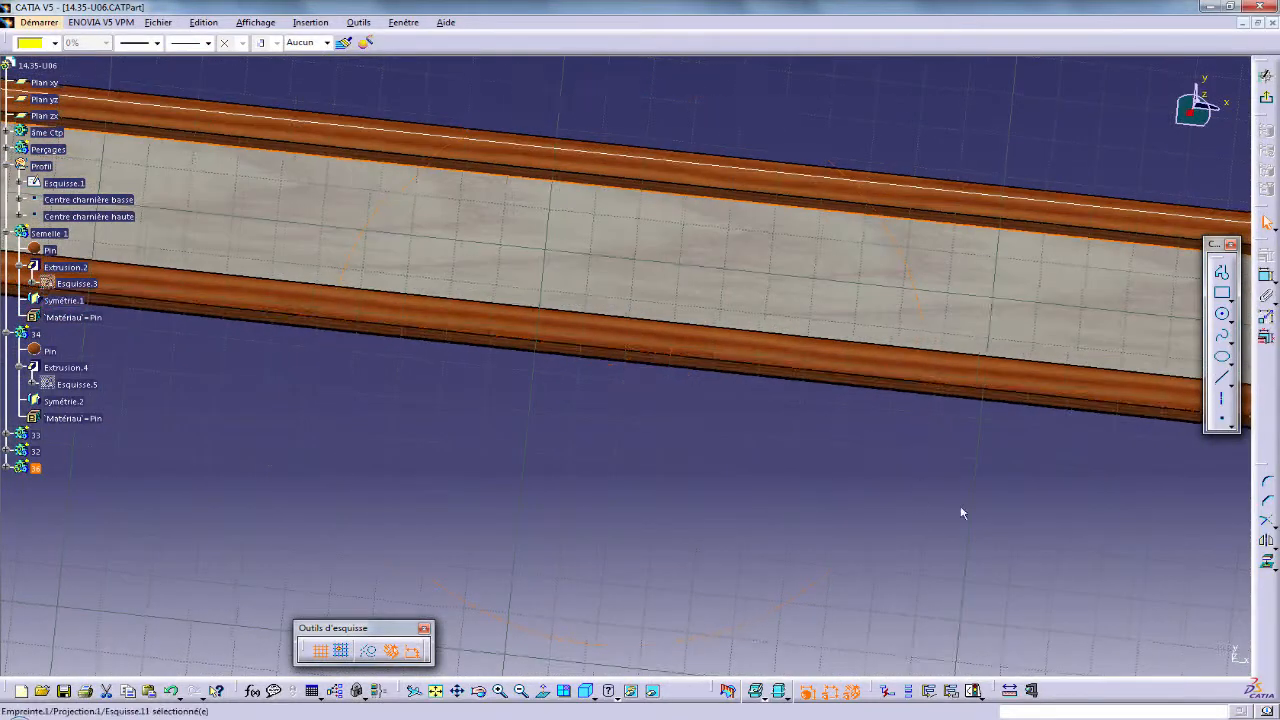
pyautogui.click(961, 508)
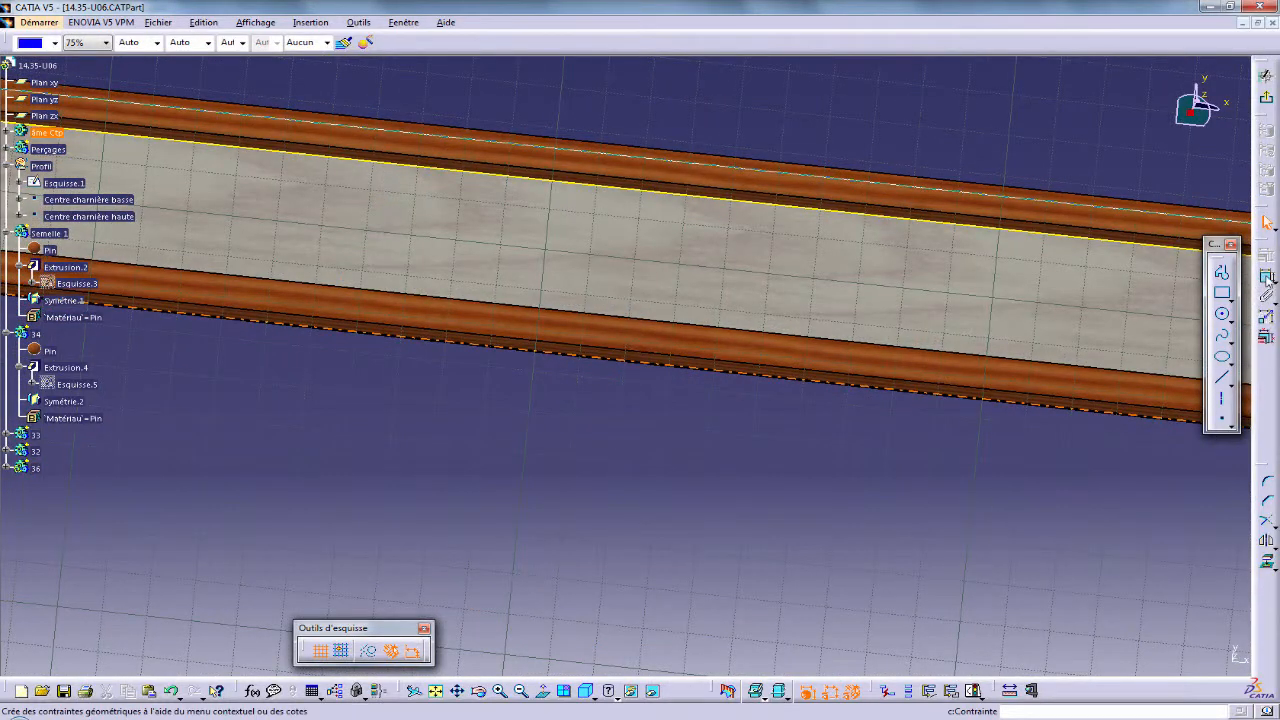
# Sketch a three-sided outline for block 36 hanging from the projected flange edge, about 7 mm wide and 17 mm high.
pyautogui.click(1222, 378)
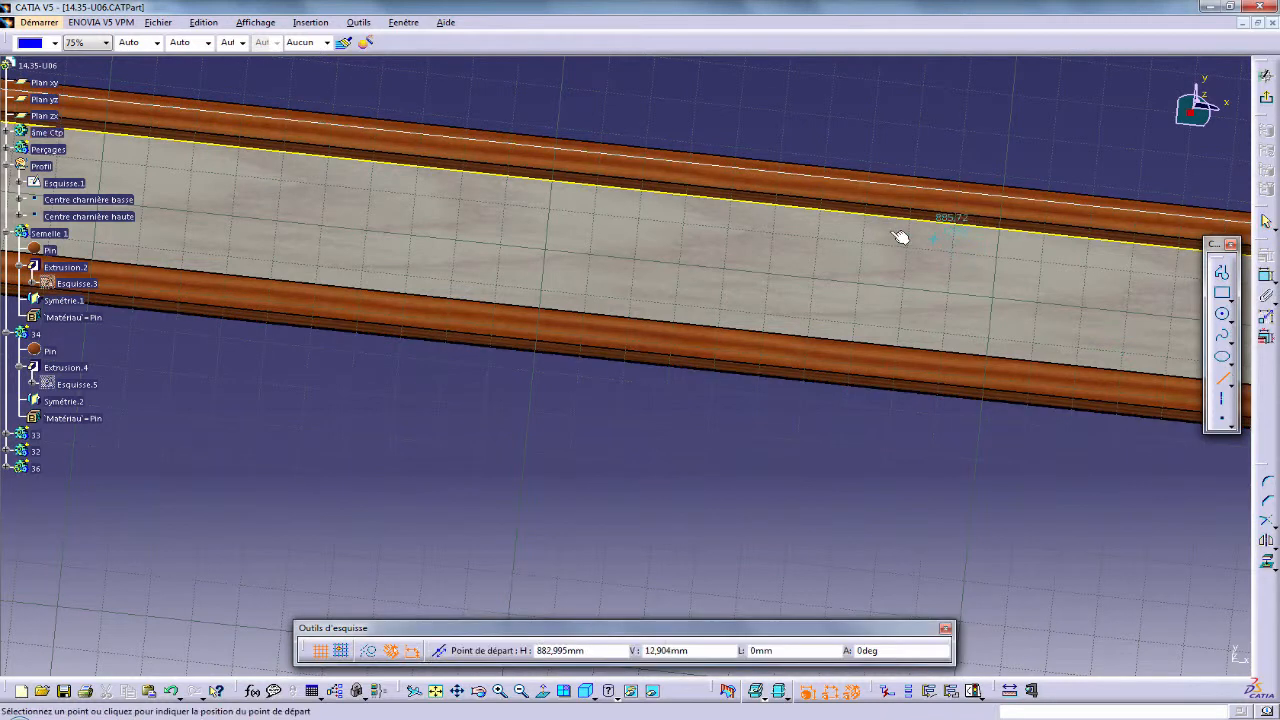
pyautogui.click(880, 215)
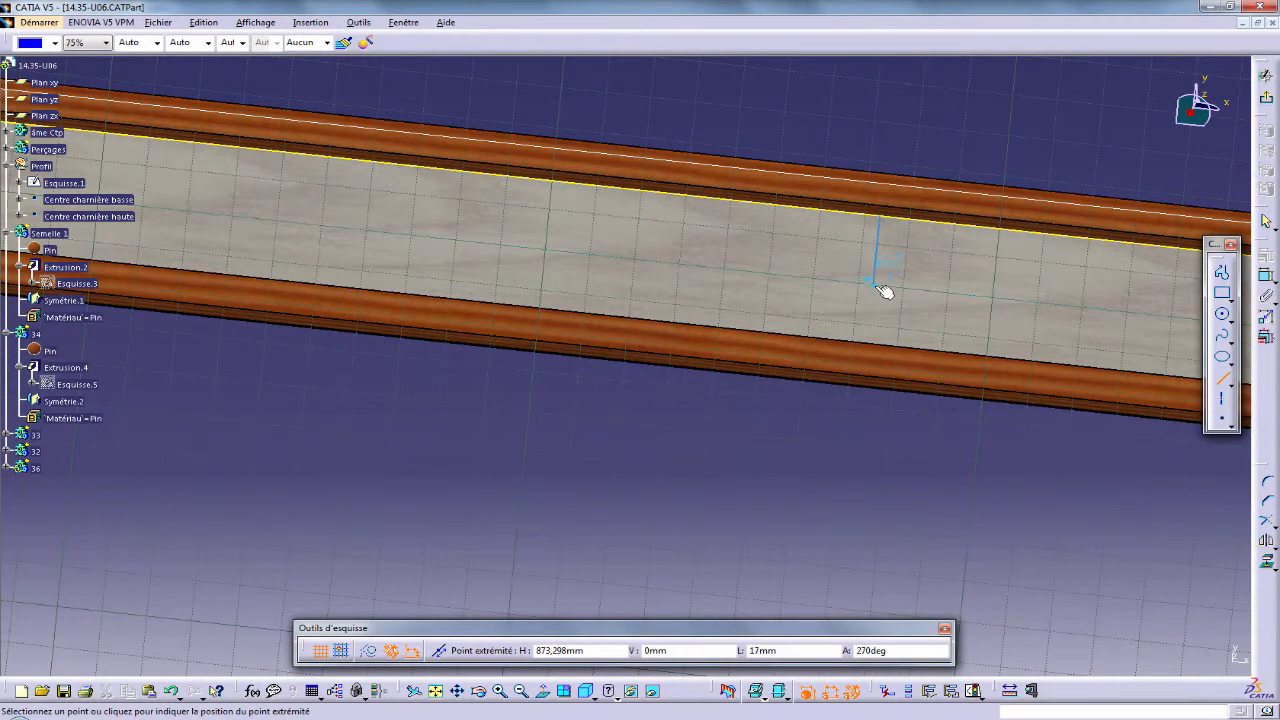
pyautogui.click(878, 280)
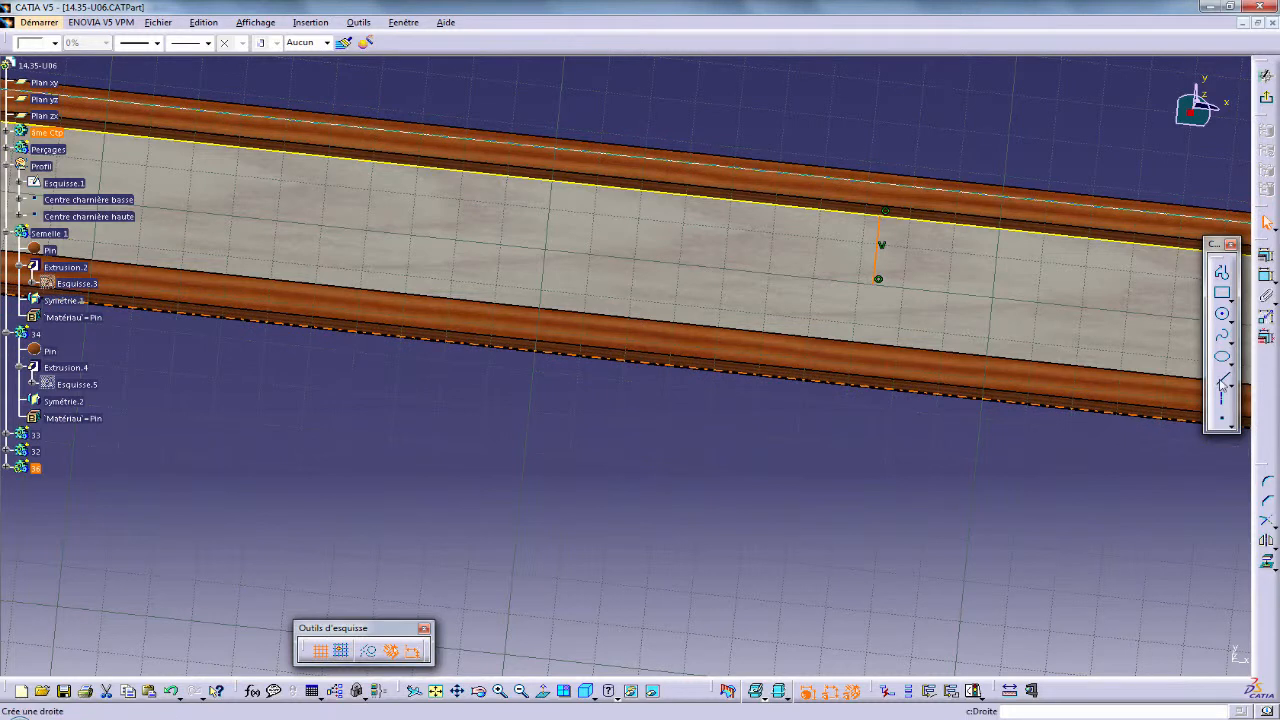
pyautogui.click(1221, 271)
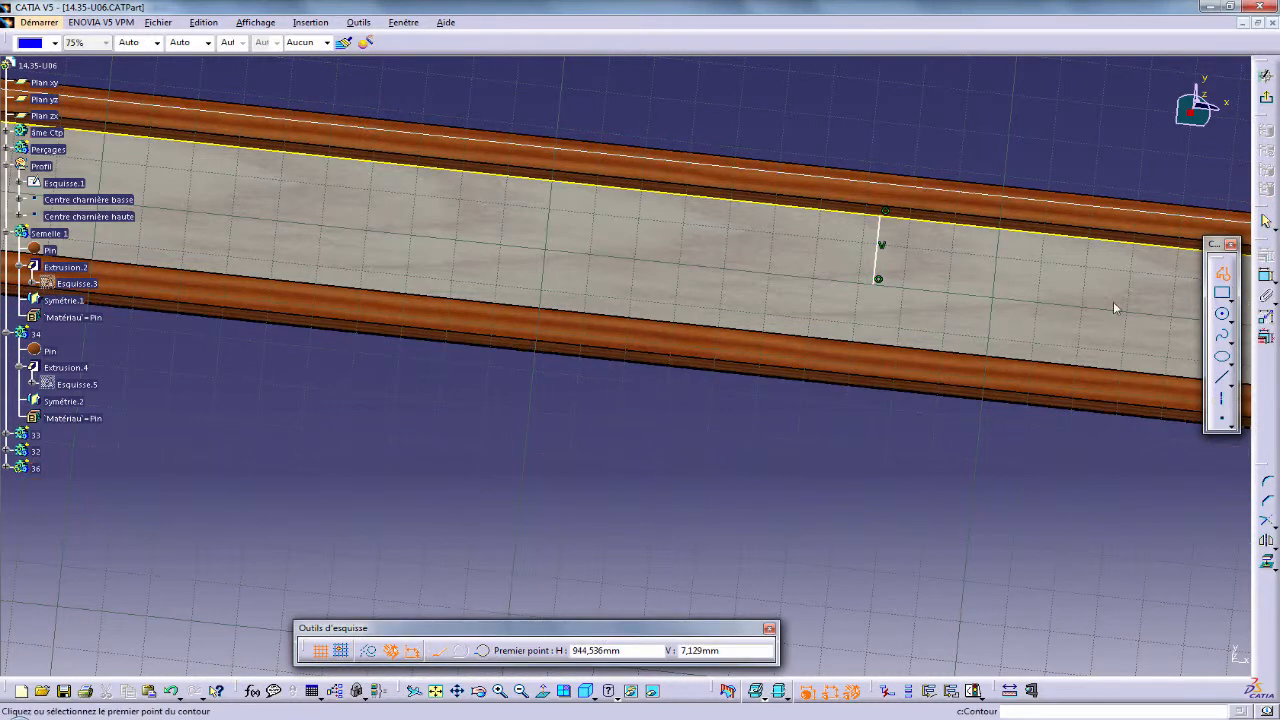
pyautogui.click(879, 281)
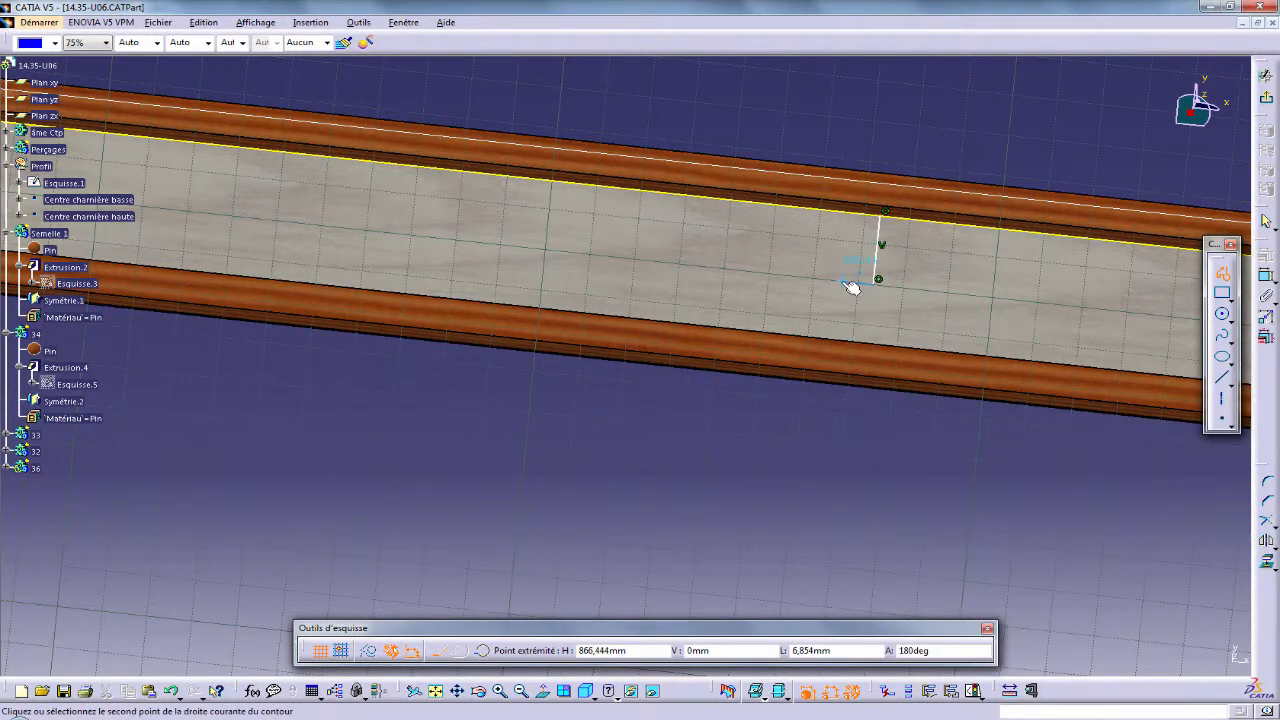
pyautogui.click(845, 281)
pyautogui.click(845, 213)
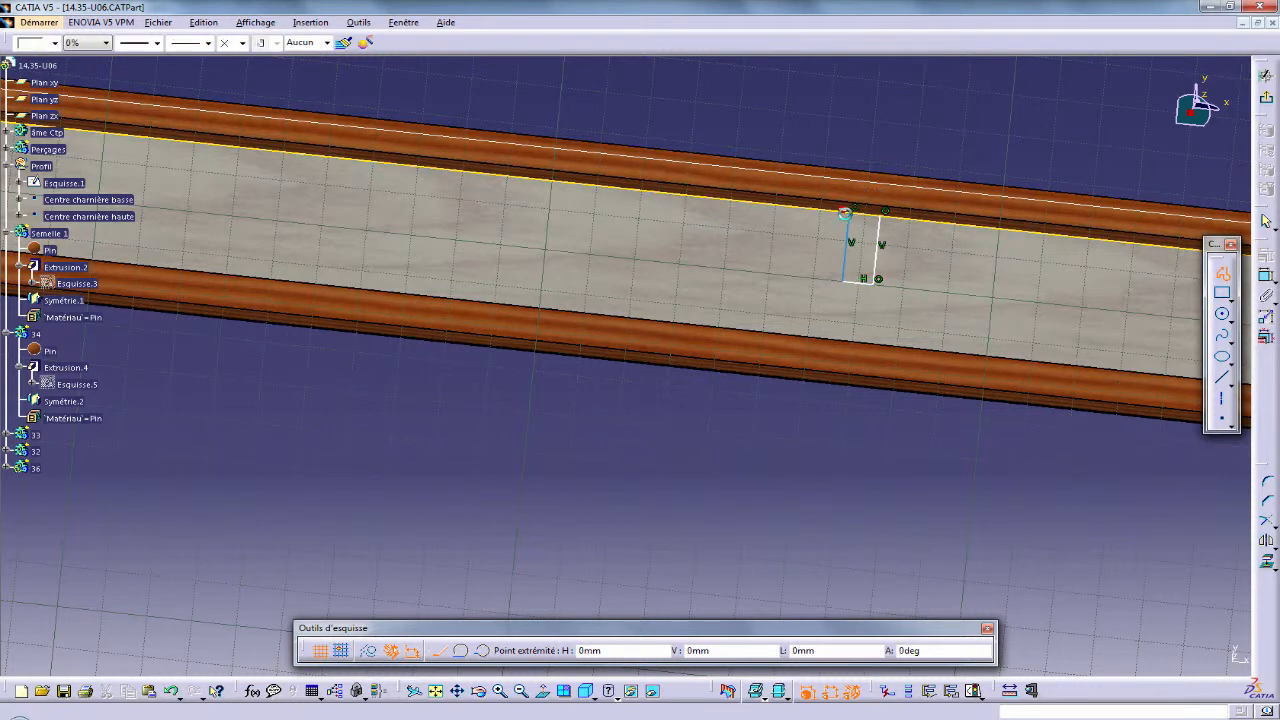
pyautogui.press('Escape')
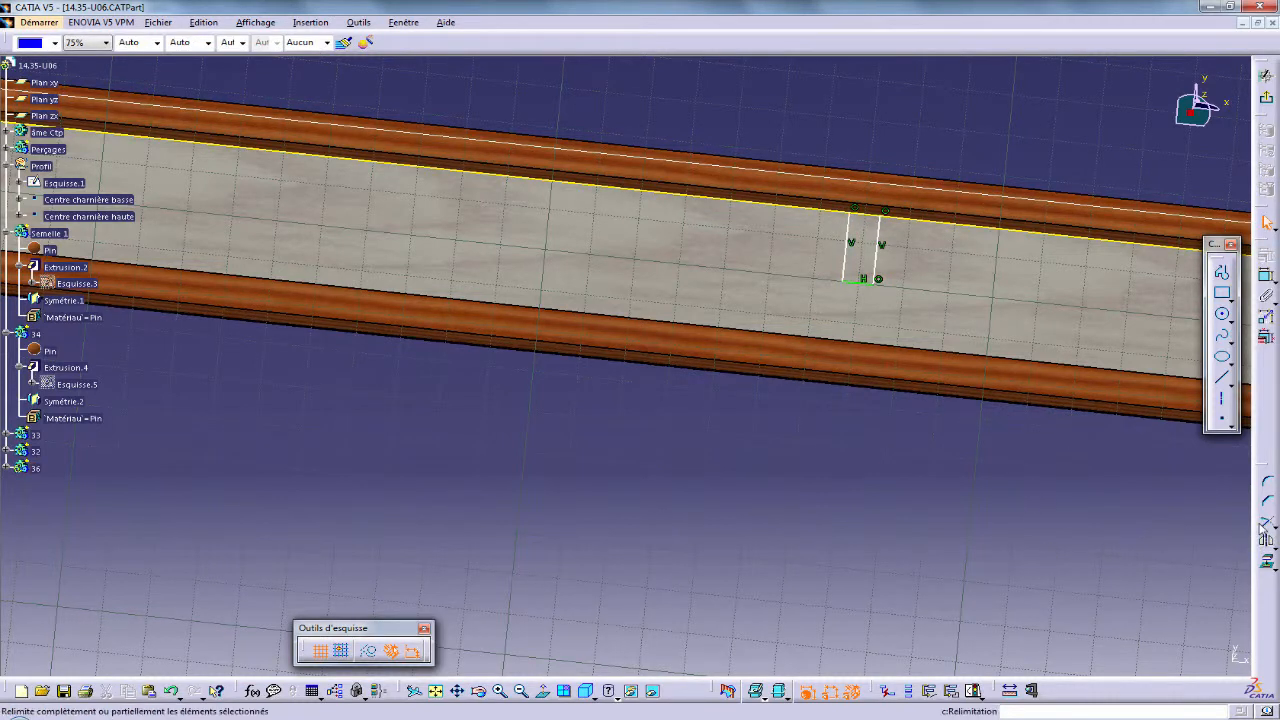
# Trim the projected flange edge to the segment between the outline's two vertical sides, closing the profile.
pyautogui.click(1266, 520)
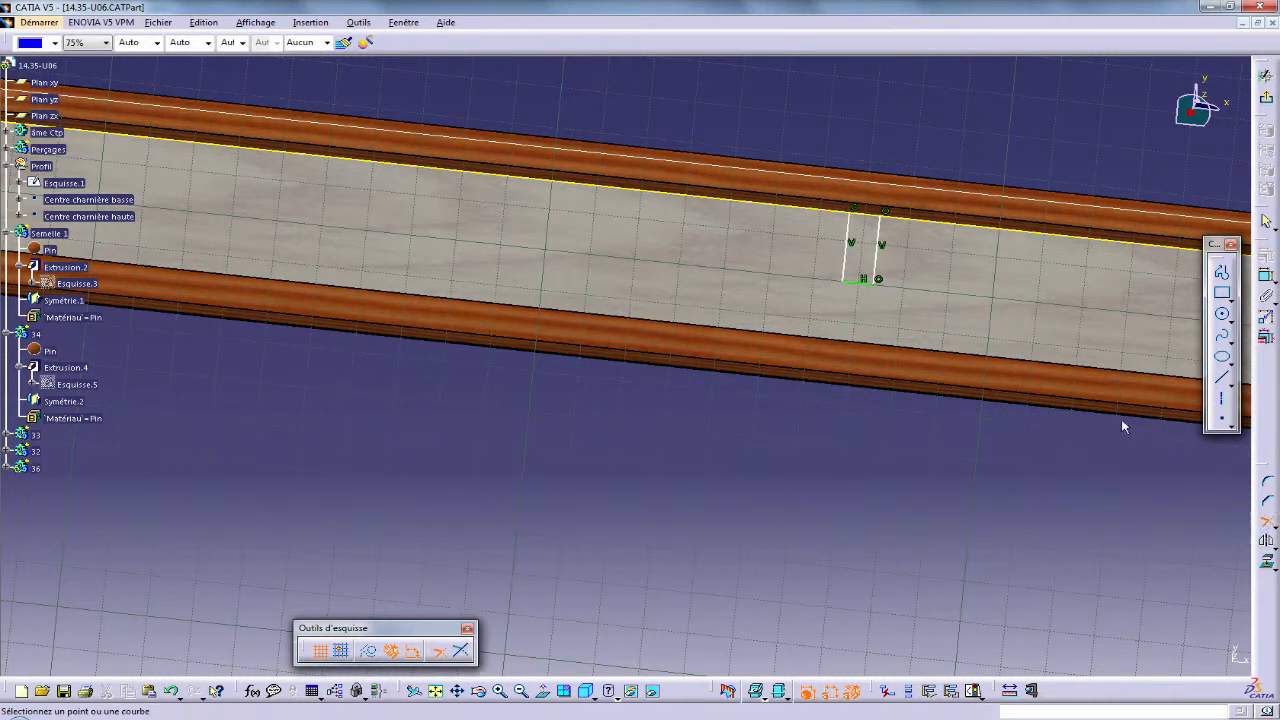
pyautogui.click(875, 219)
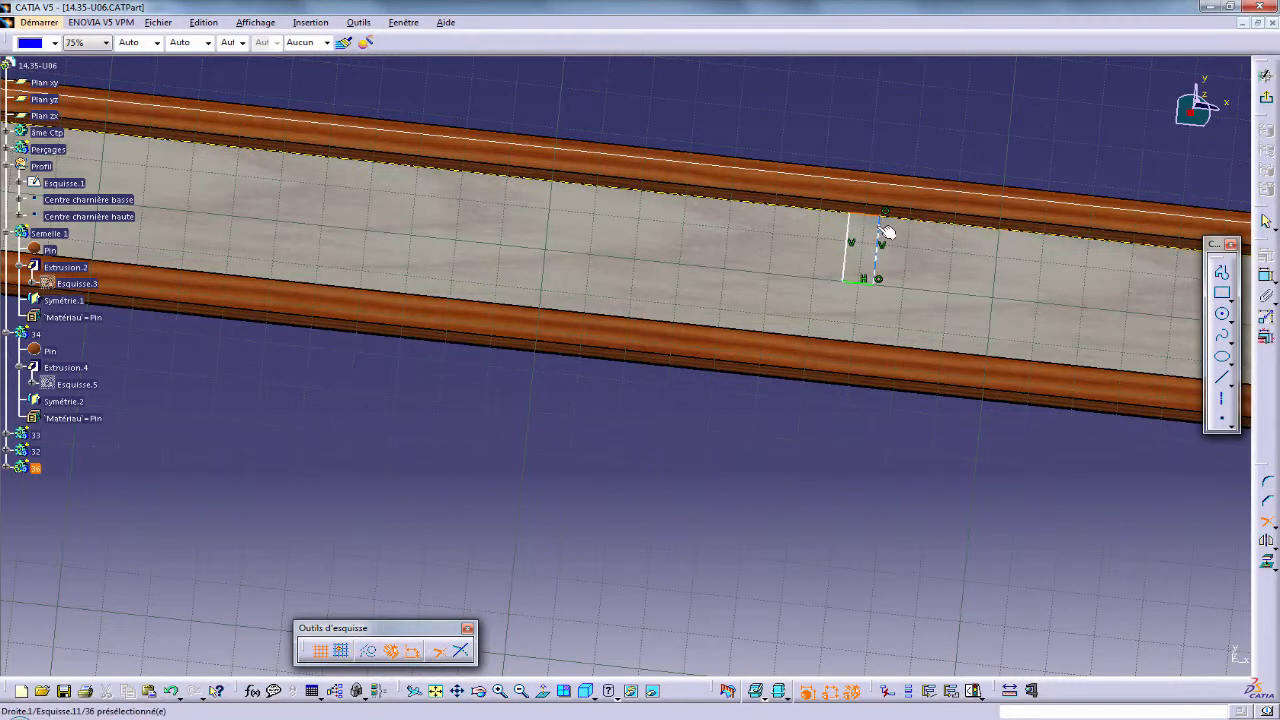
pyautogui.click(886, 232)
# Dimension the lower edge of the block profile and set its length to 20 mm.
pyautogui.click(1266, 276)
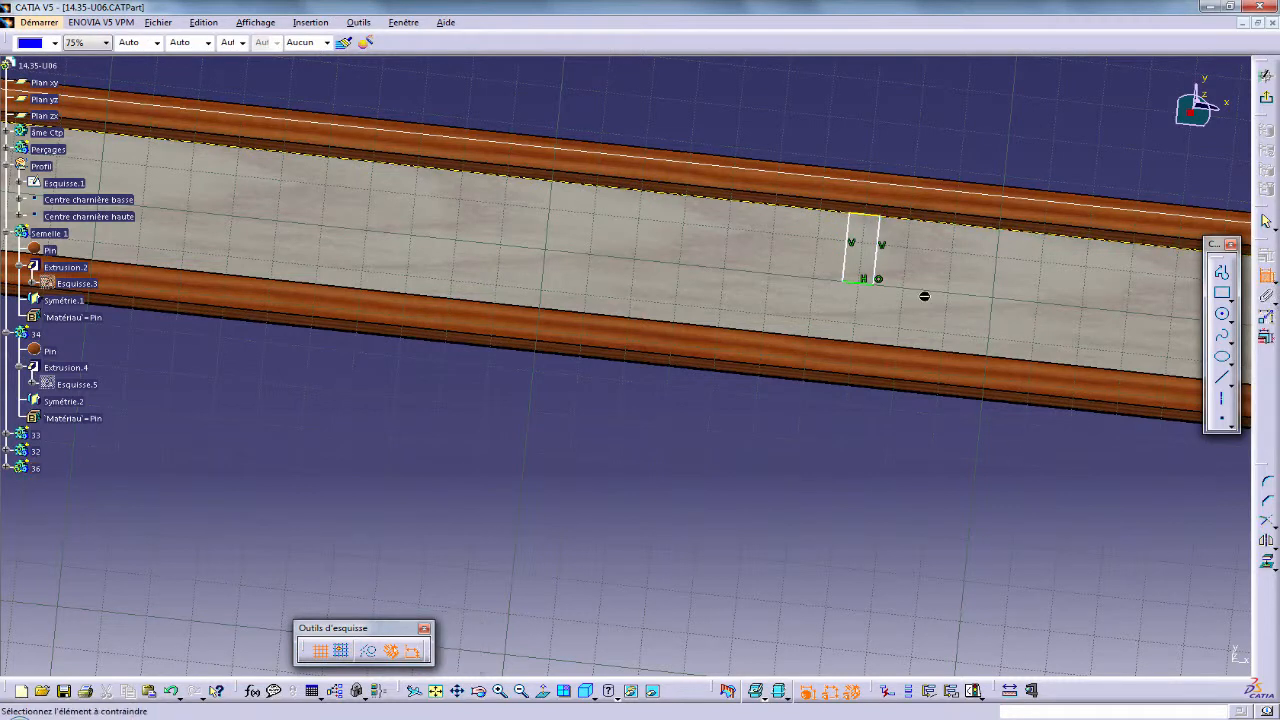
pyautogui.click(857, 287)
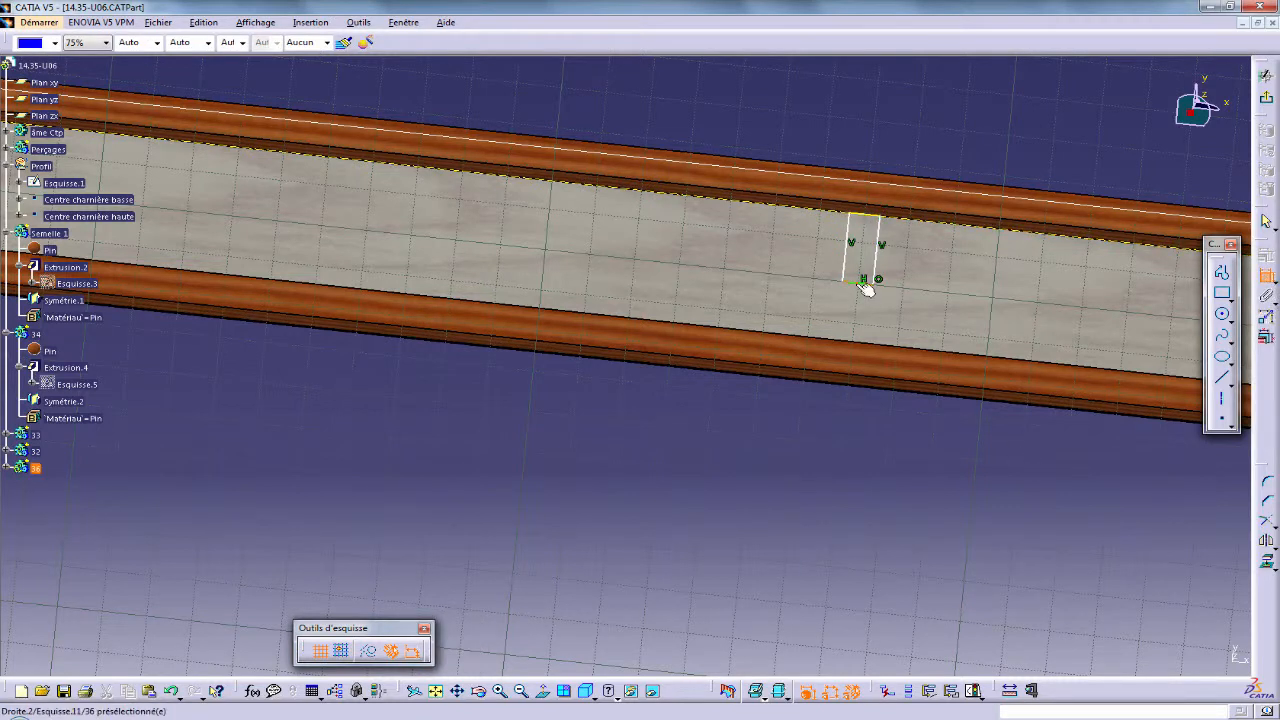
pyautogui.doubleClick(845, 446)
pyautogui.write('20mm')
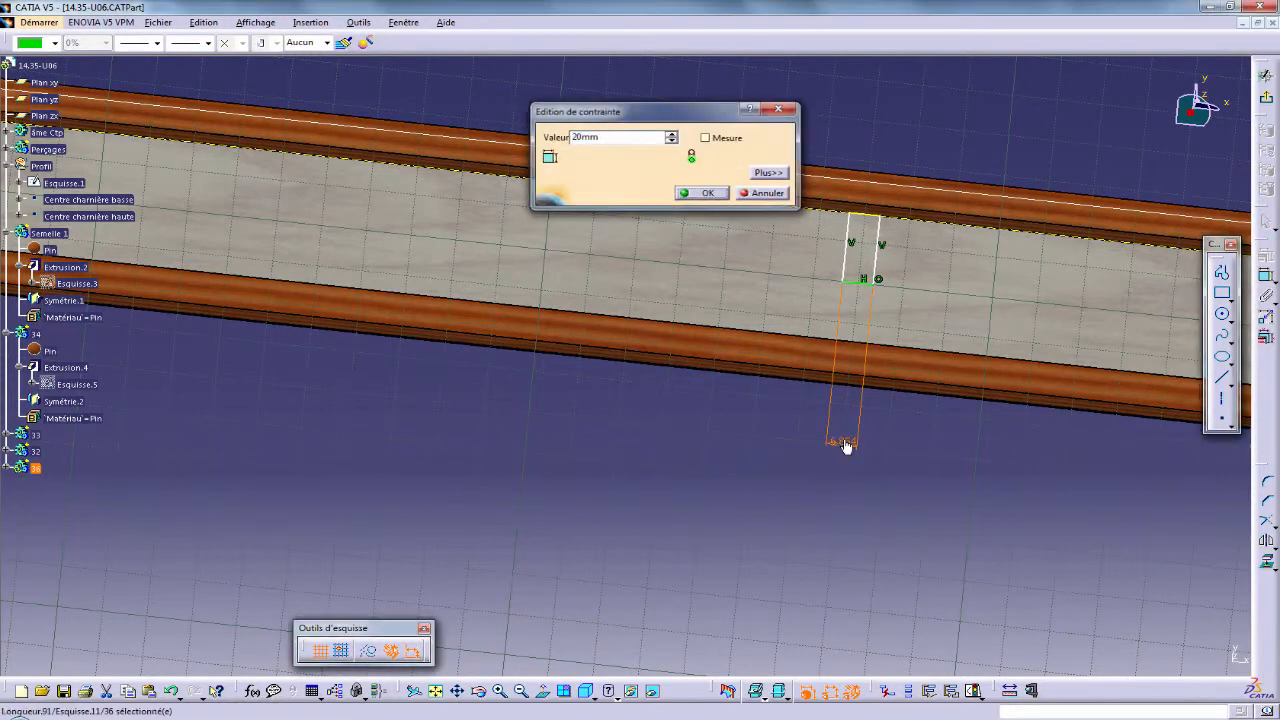
pyautogui.press('Return')
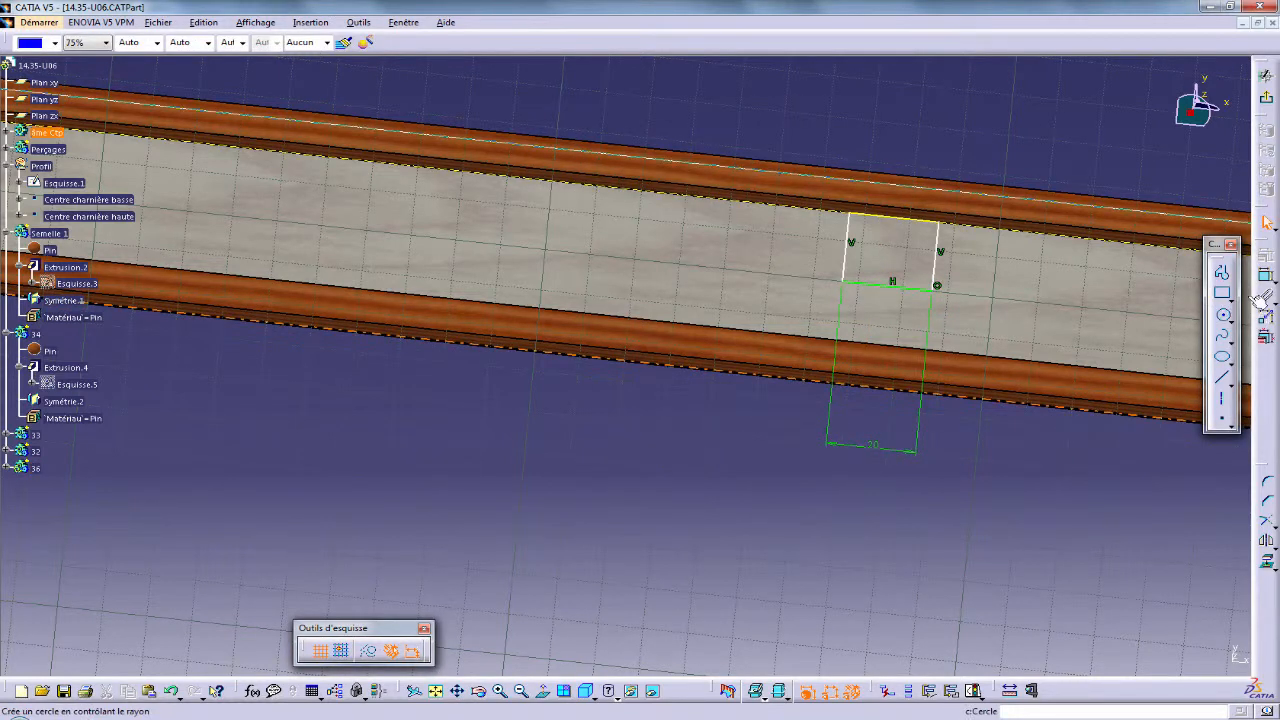
# Dimension the distance from the sketch's vertical axis to the nearer vertical side of the block profile.
pyautogui.click(1266, 275)
pyautogui.moveTo(611, 451)
pyautogui.mouseDown(button='middle')
pyautogui.moveTo(734, 527)
pyautogui.moveTo(808, 527)
pyautogui.mouseUp(button='middle')
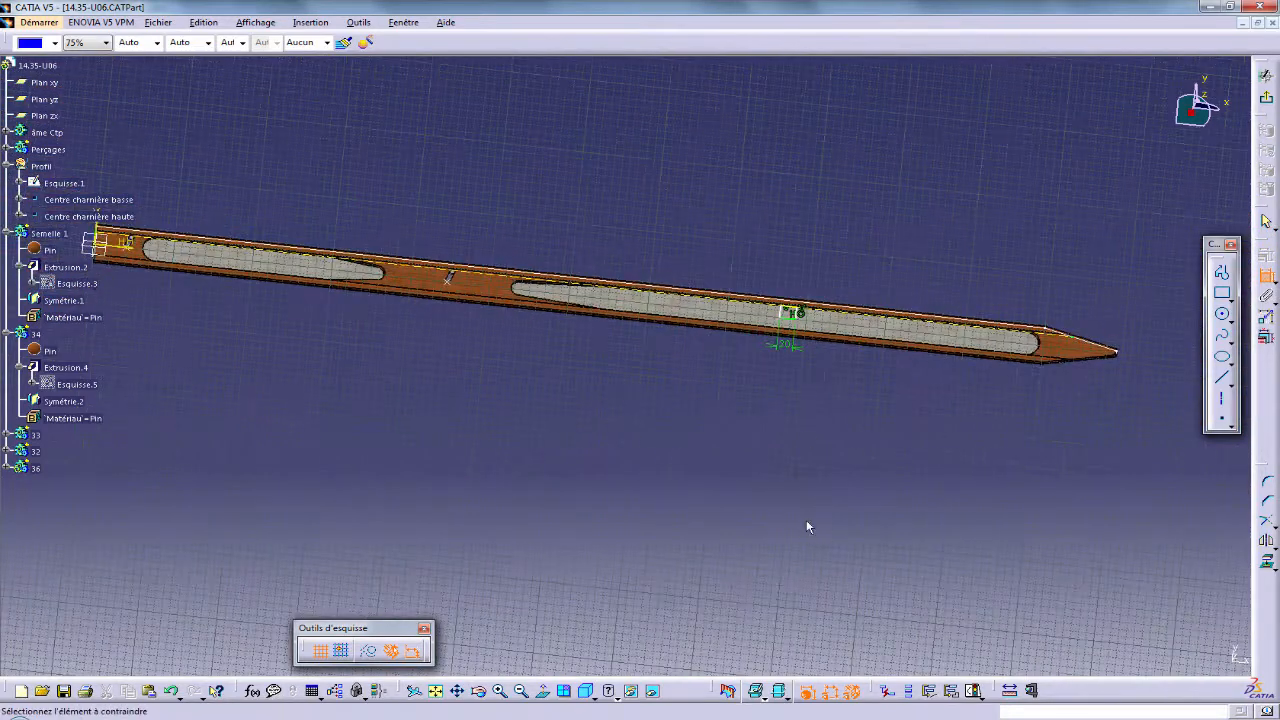
pyautogui.click(782, 312)
pyautogui.moveTo(592, 392); pyautogui.dragTo(759, 435, button='middle')
pyautogui.click(272, 262)
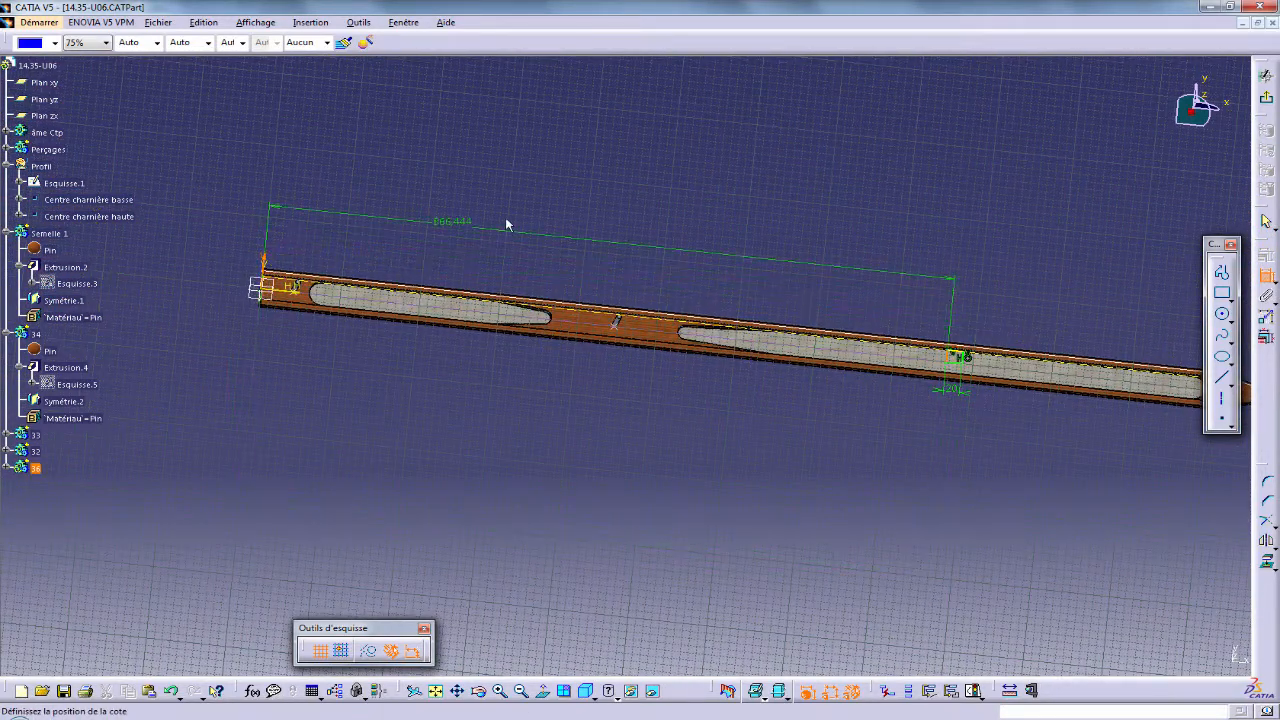
pyautogui.click(597, 234)
# Check the block spacings on the scanned drawing in XnView, then set the axis distance in CATIA to 640+157+143, giving 940 mm.
pyautogui.doubleClick(598, 233)
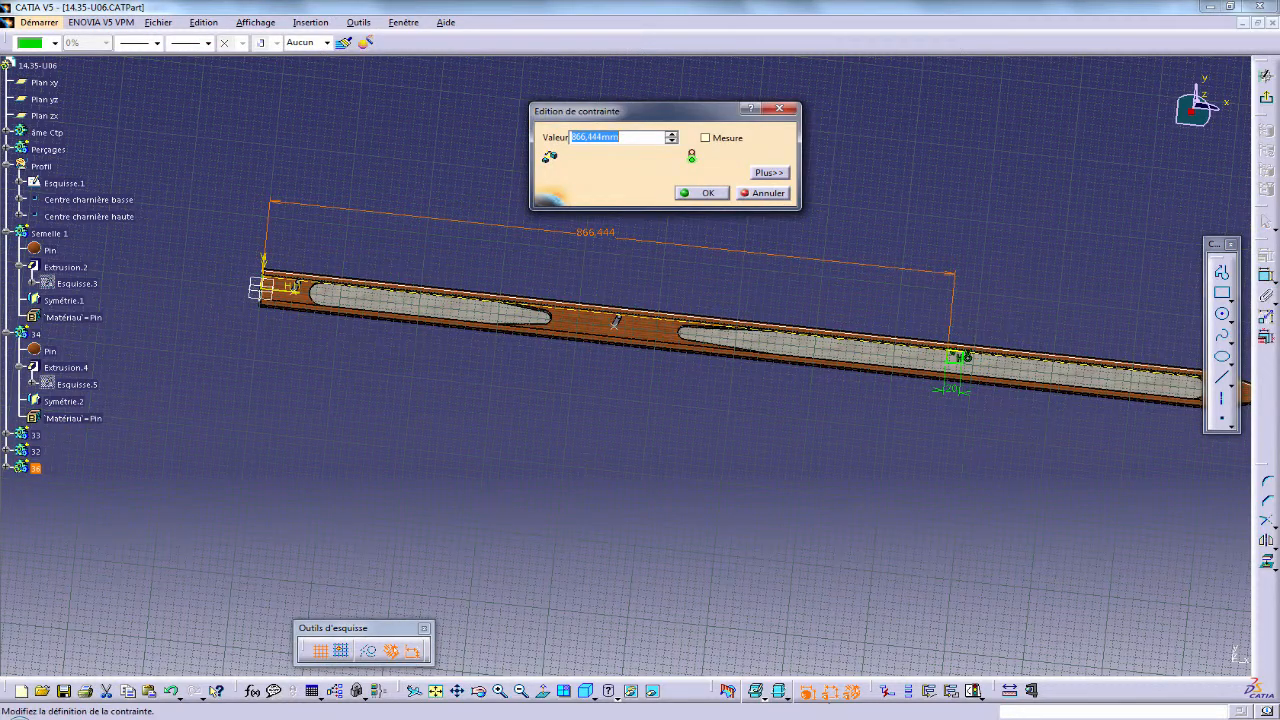
pyautogui.hotkey('alt', 'Tab')
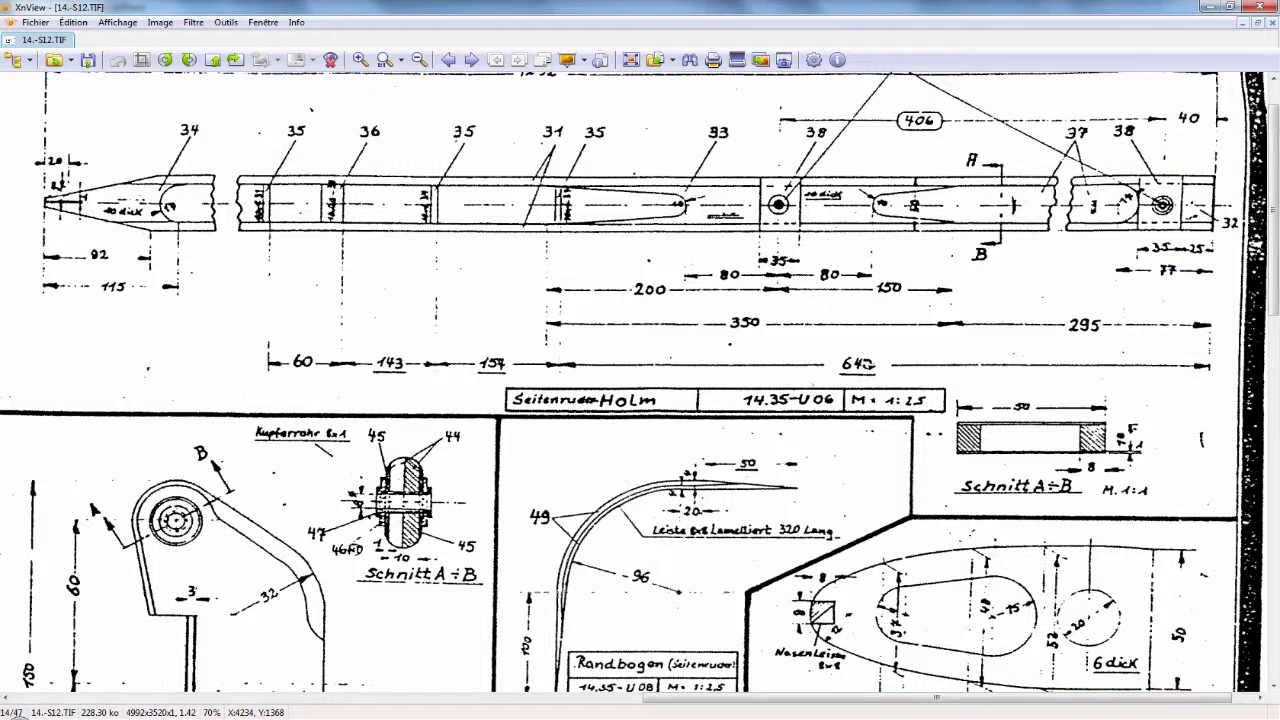
pyautogui.click(745, 718)
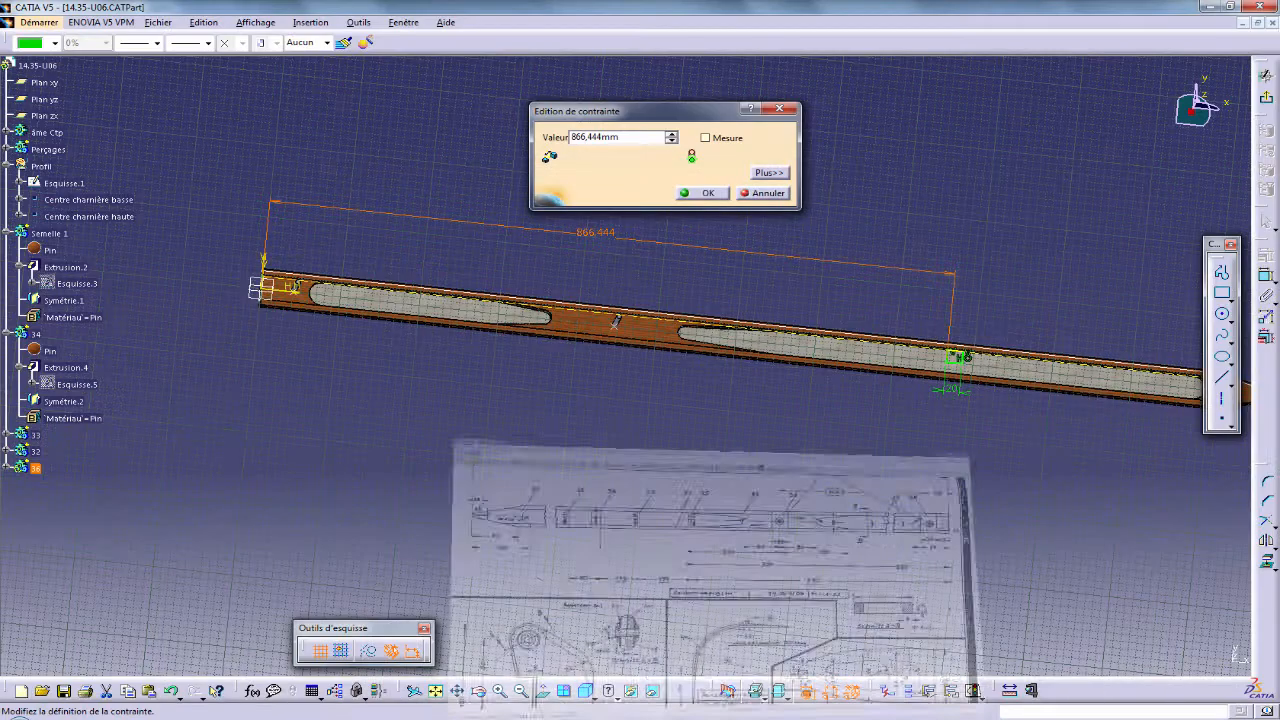
pyautogui.moveTo(639, 139); pyautogui.dragTo(537, 128)
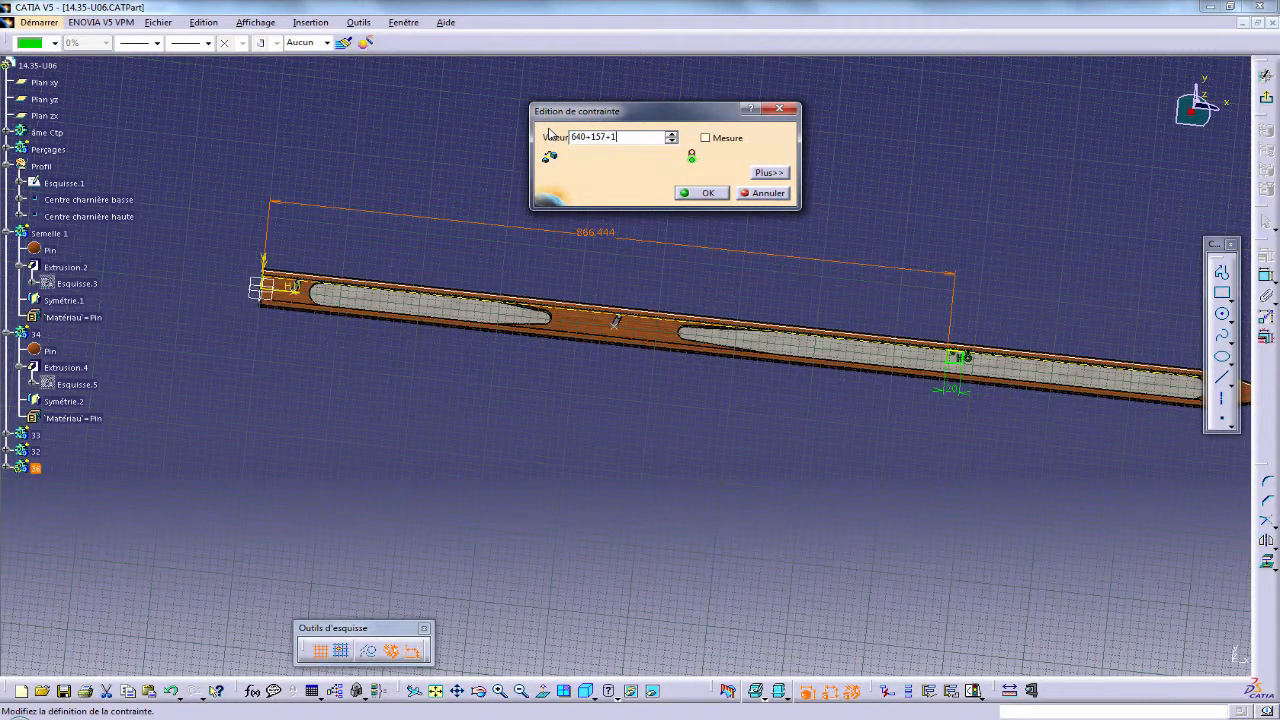
pyautogui.press('Return')
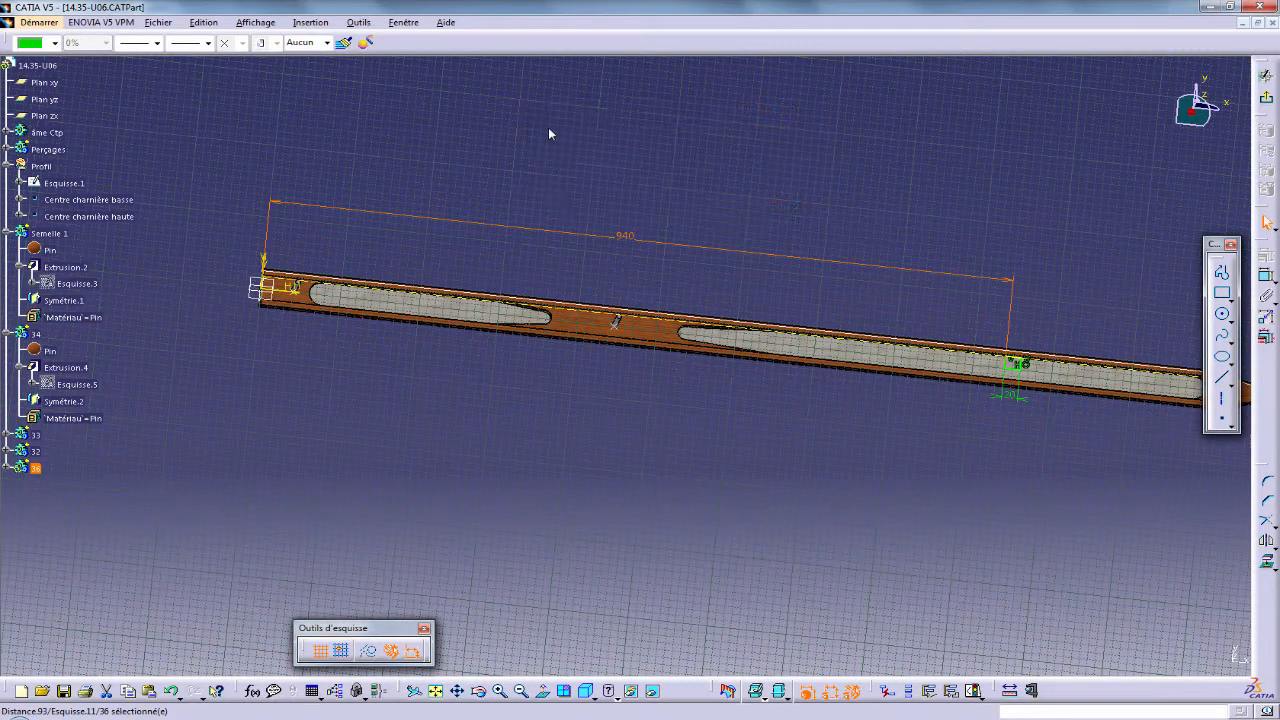
pyautogui.moveTo(887, 296)
pyautogui.mouseDown(button='middle')
pyautogui.moveTo(769, 278)
pyautogui.moveTo(776, 328)
pyautogui.mouseUp(button='middle')
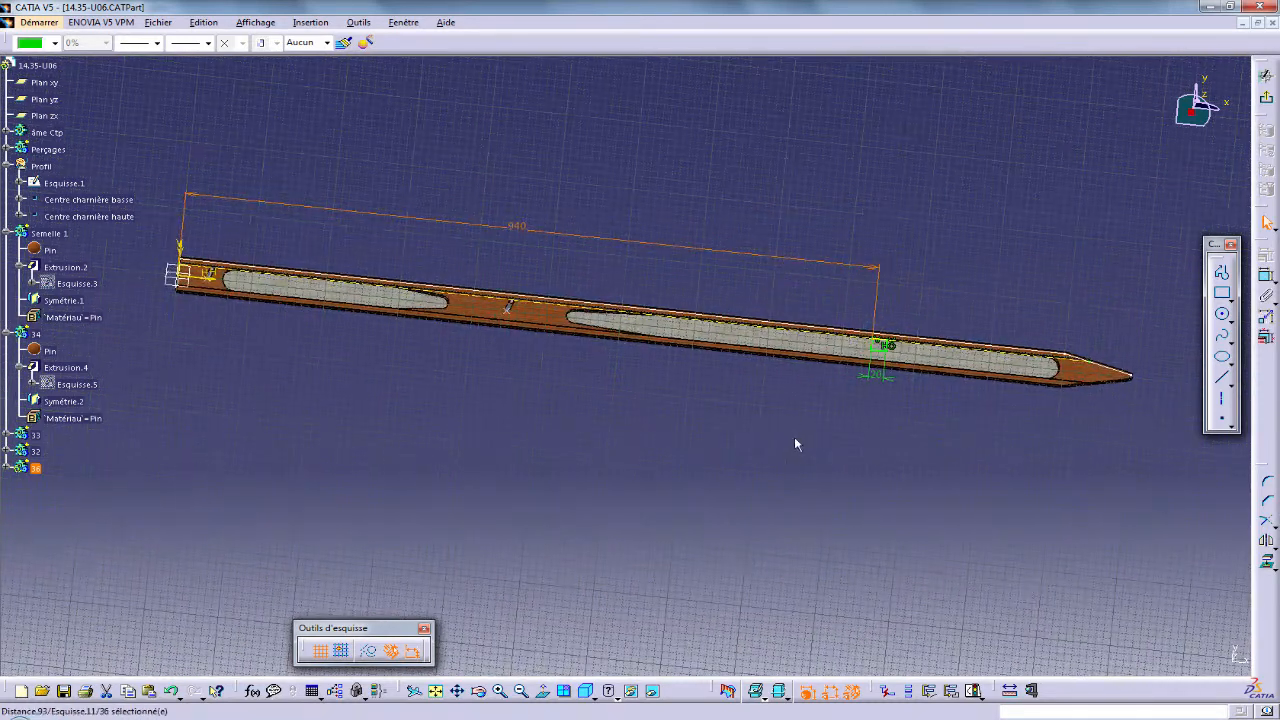
pyautogui.click(925, 431)
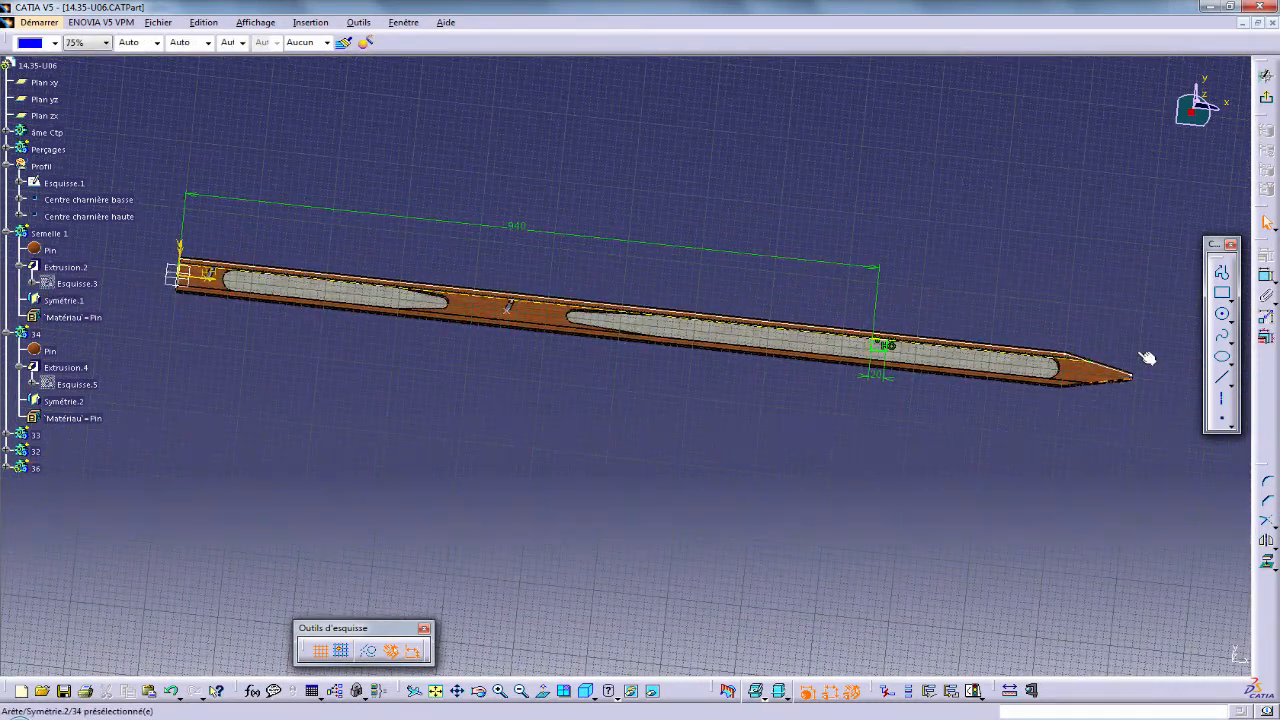
# Exit the sketch and extrude the block profile with a length of 10 mm.
pyautogui.click(1262, 100)
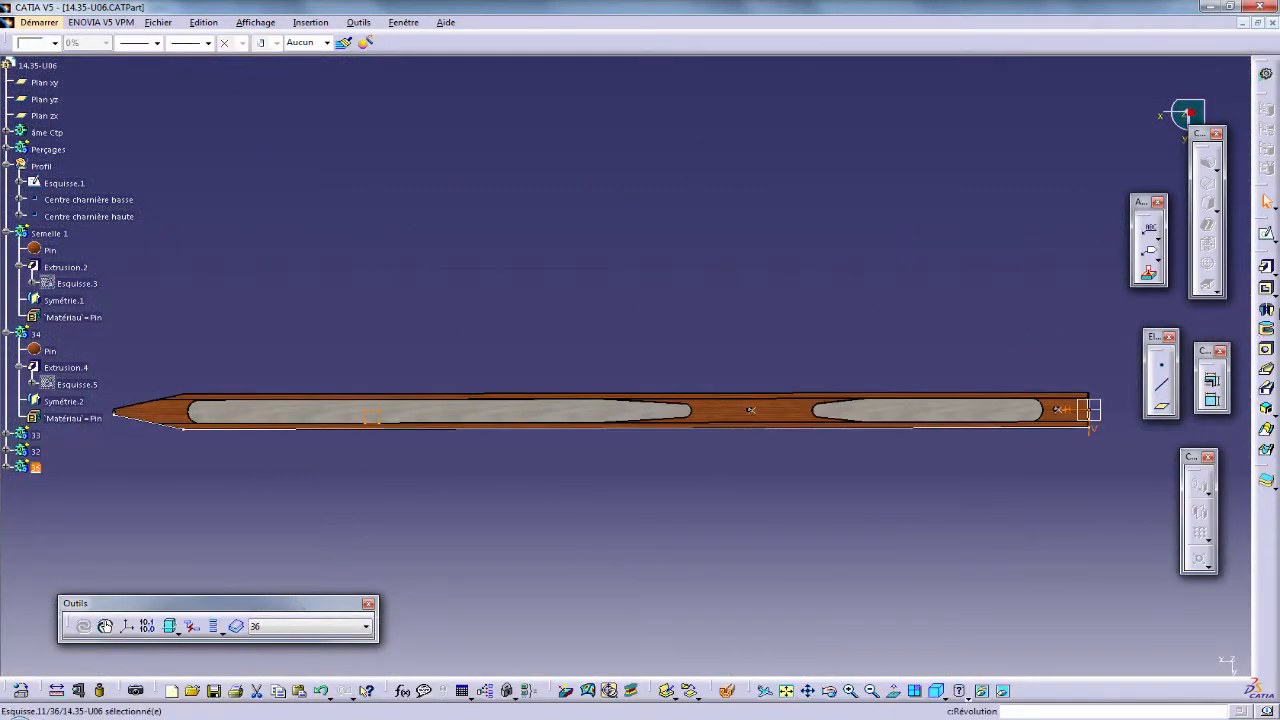
pyautogui.click(1266, 268)
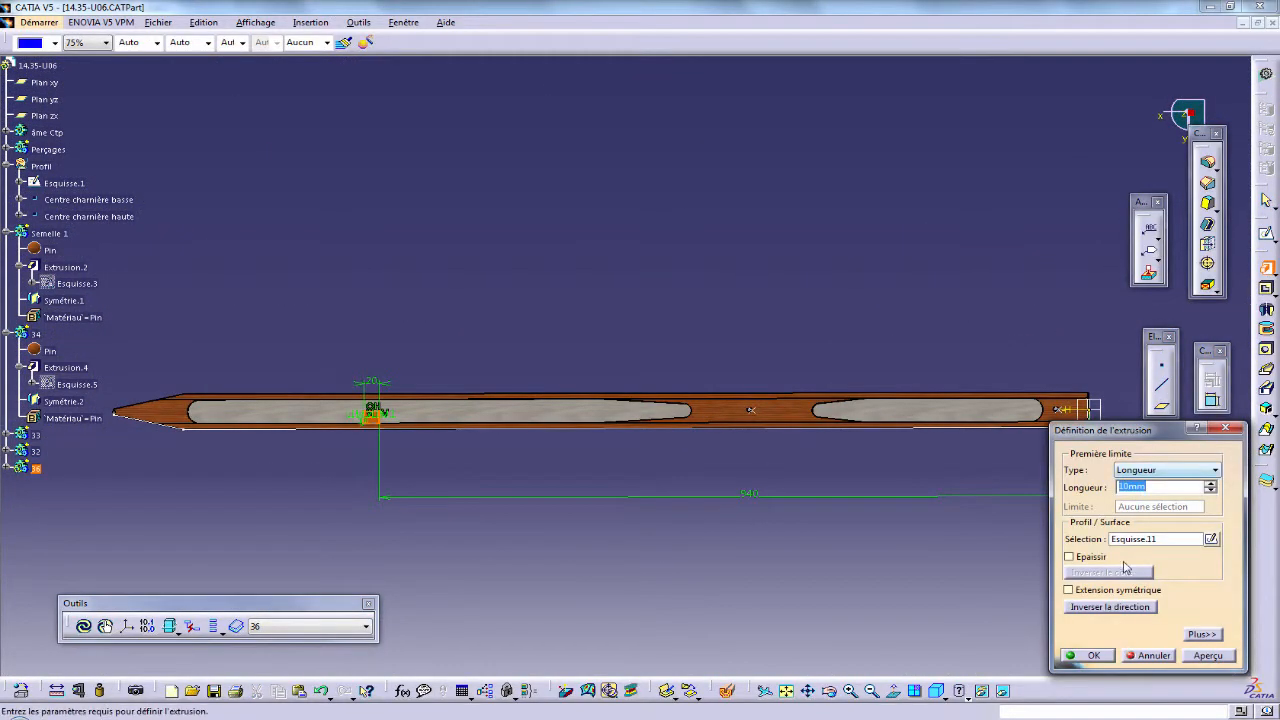
pyautogui.click(1091, 656)
# Mirror the solid of body 36 about the block's free face opposite the flange.
pyautogui.moveTo(640, 463); pyautogui.dragTo(663, 440, button='middle')
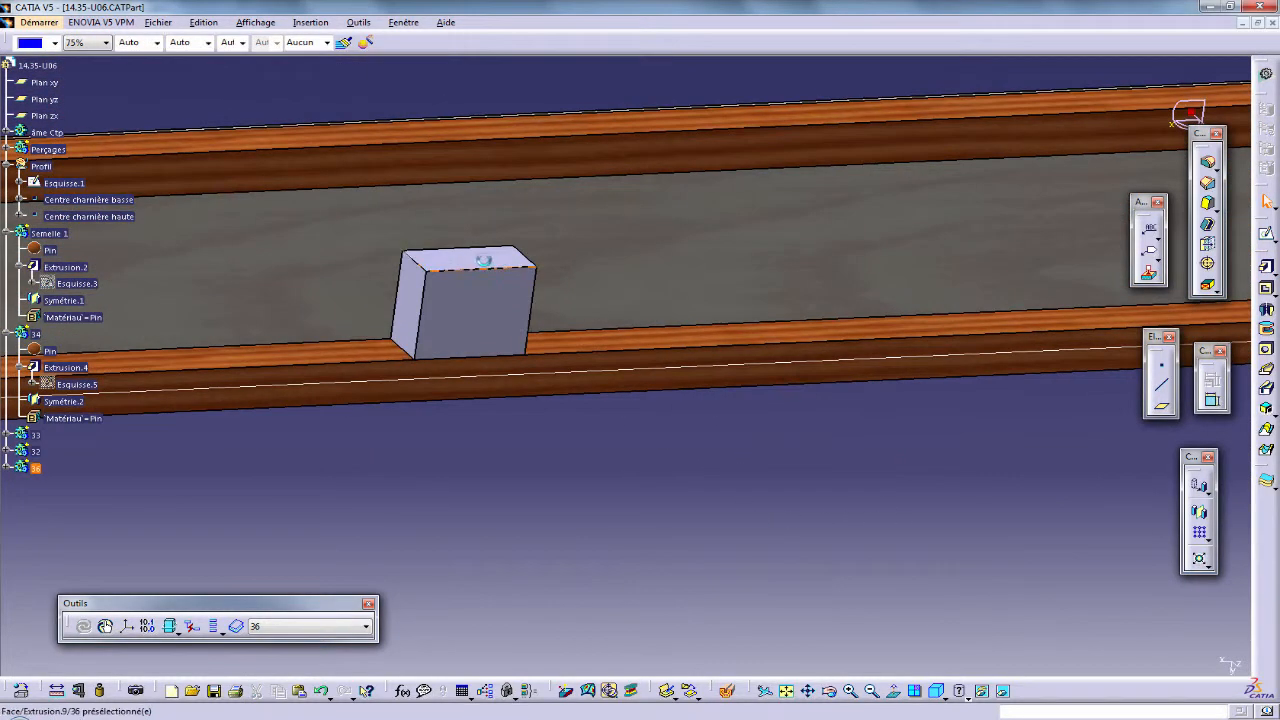
pyautogui.click(483, 260)
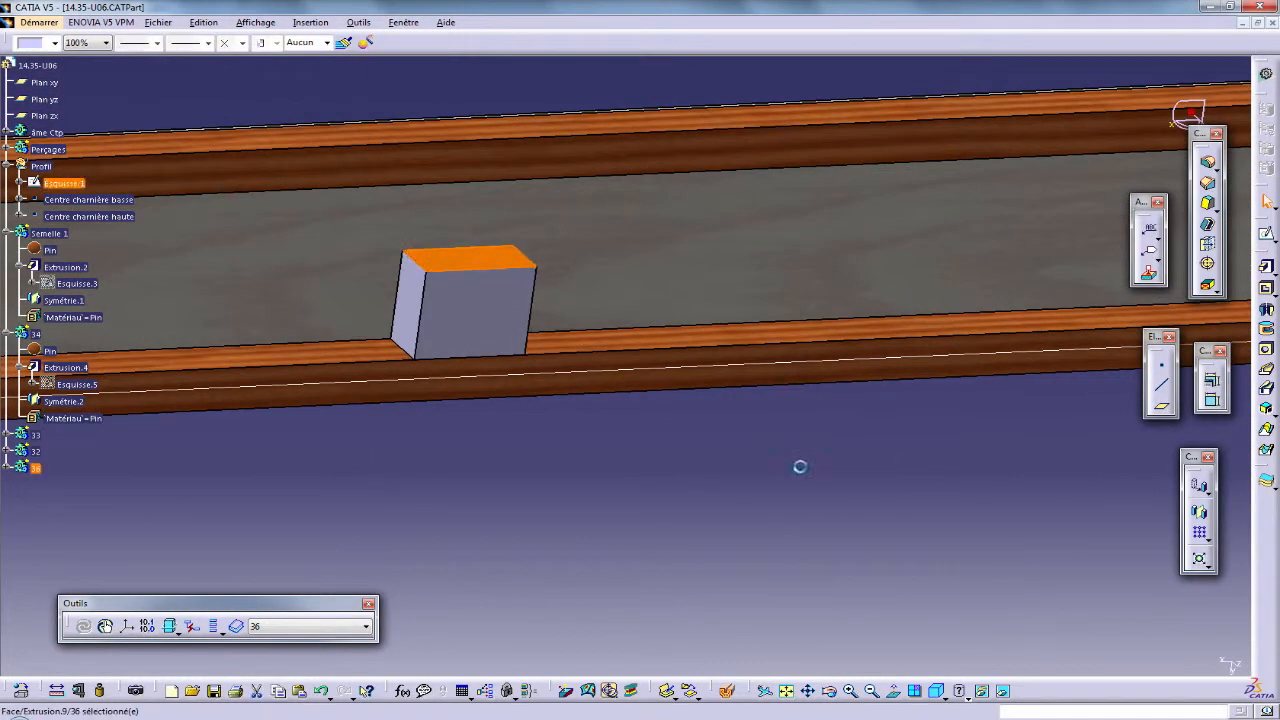
pyautogui.click(1201, 518)
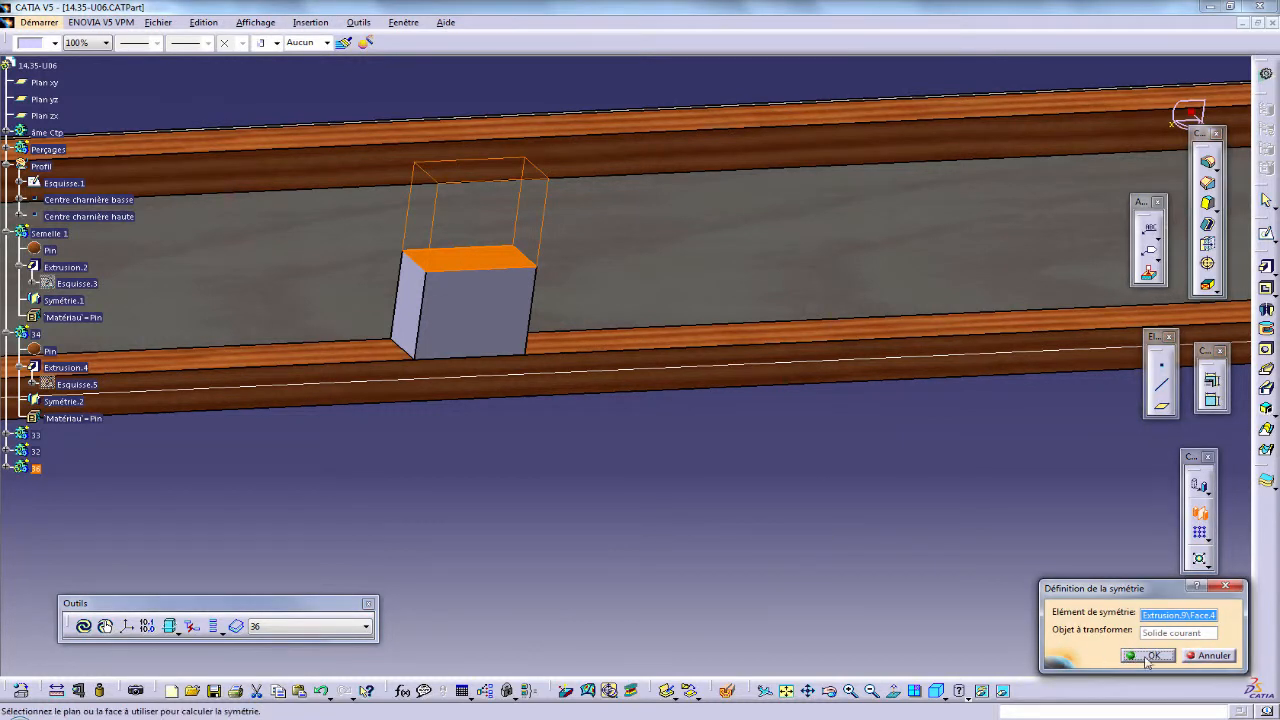
pyautogui.click(1150, 656)
# Copy the Pin material from body 34 onto body 36.
pyautogui.moveTo(730, 473); pyautogui.dragTo(838, 496, button='middle')
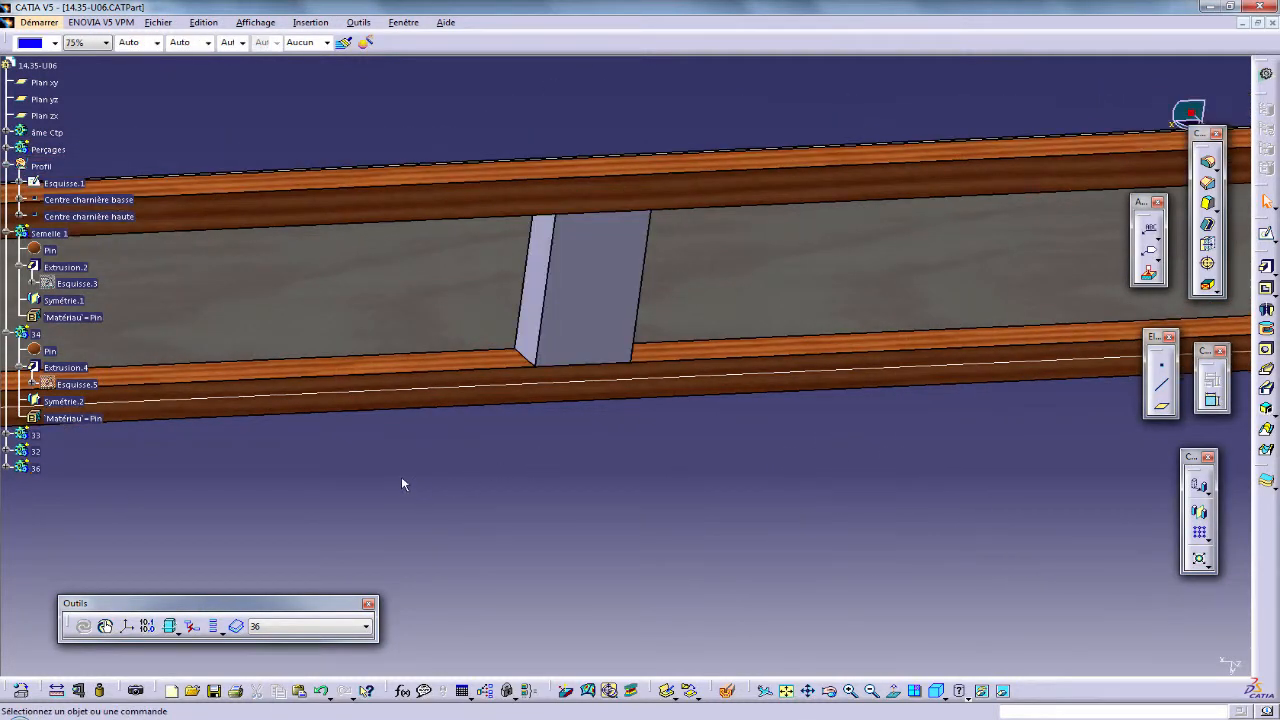
pyautogui.click(47, 351)
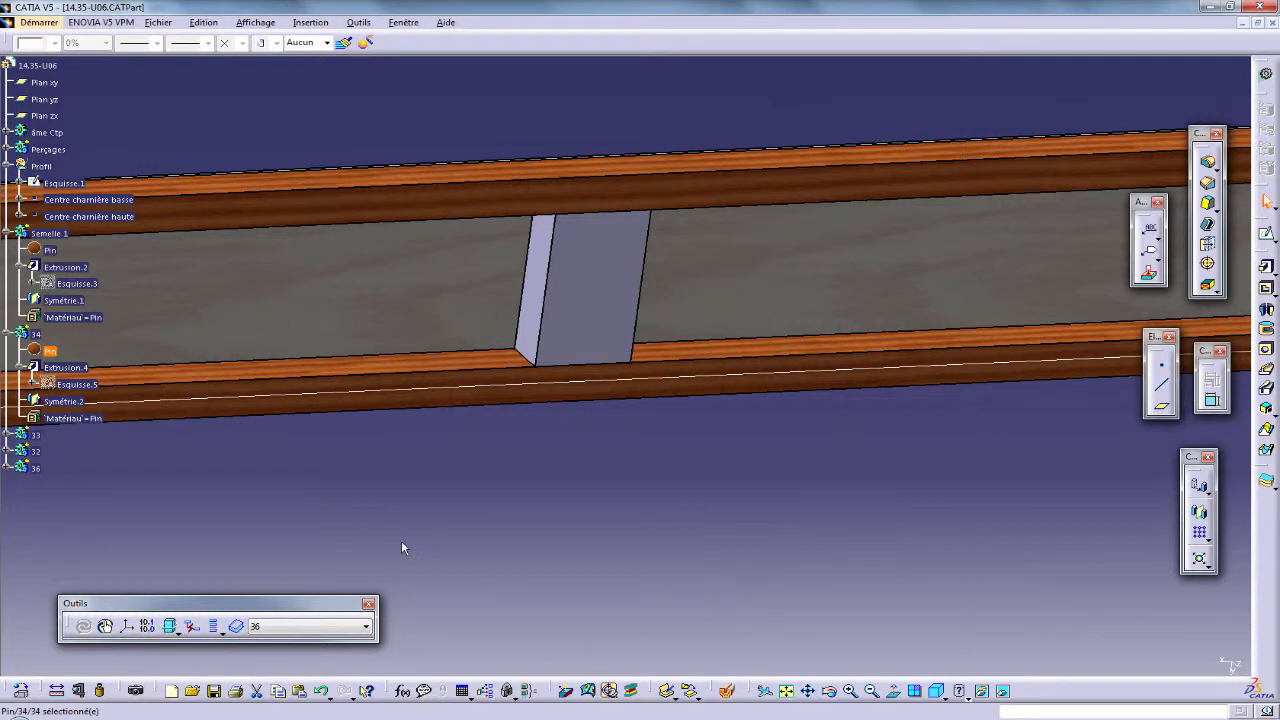
pyautogui.click(42, 469)
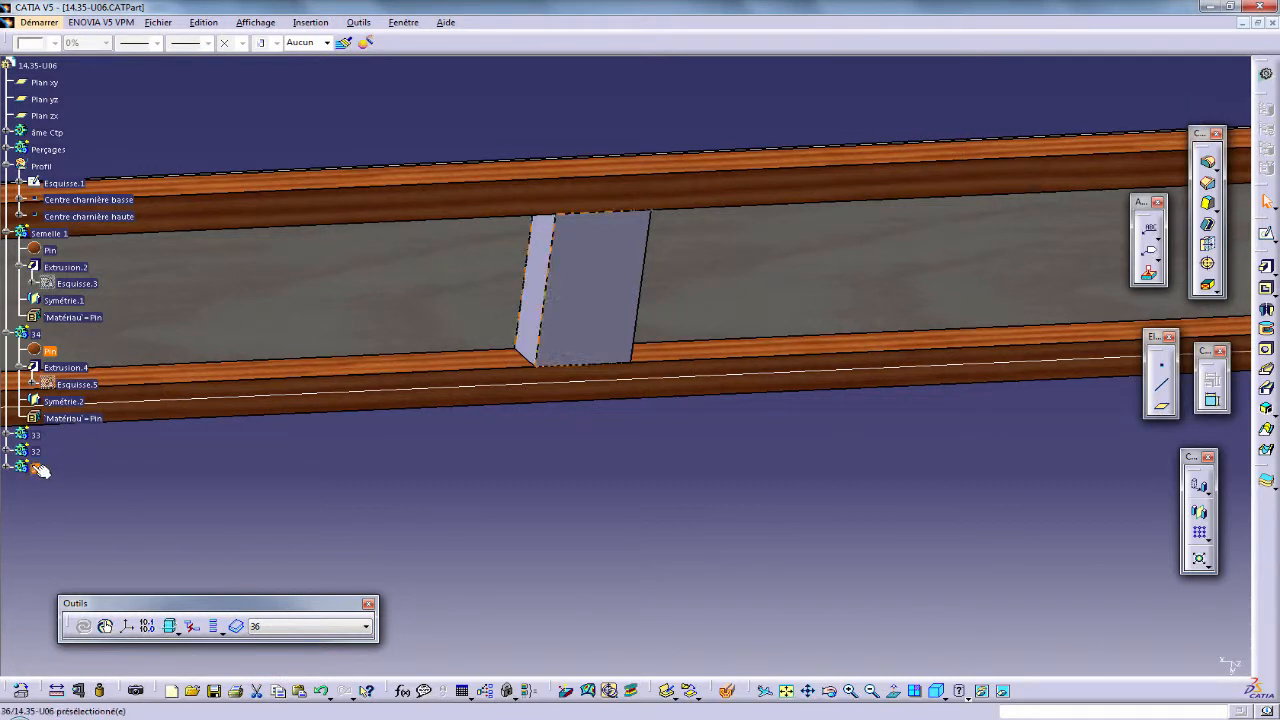
pyautogui.click(348, 497)
# Select body 36's Pin material, place its mapping compass on the block, and rotate the texture so the grain runs between the flanges.
pyautogui.moveTo(571, 486); pyautogui.dragTo(600, 440, button='middle')
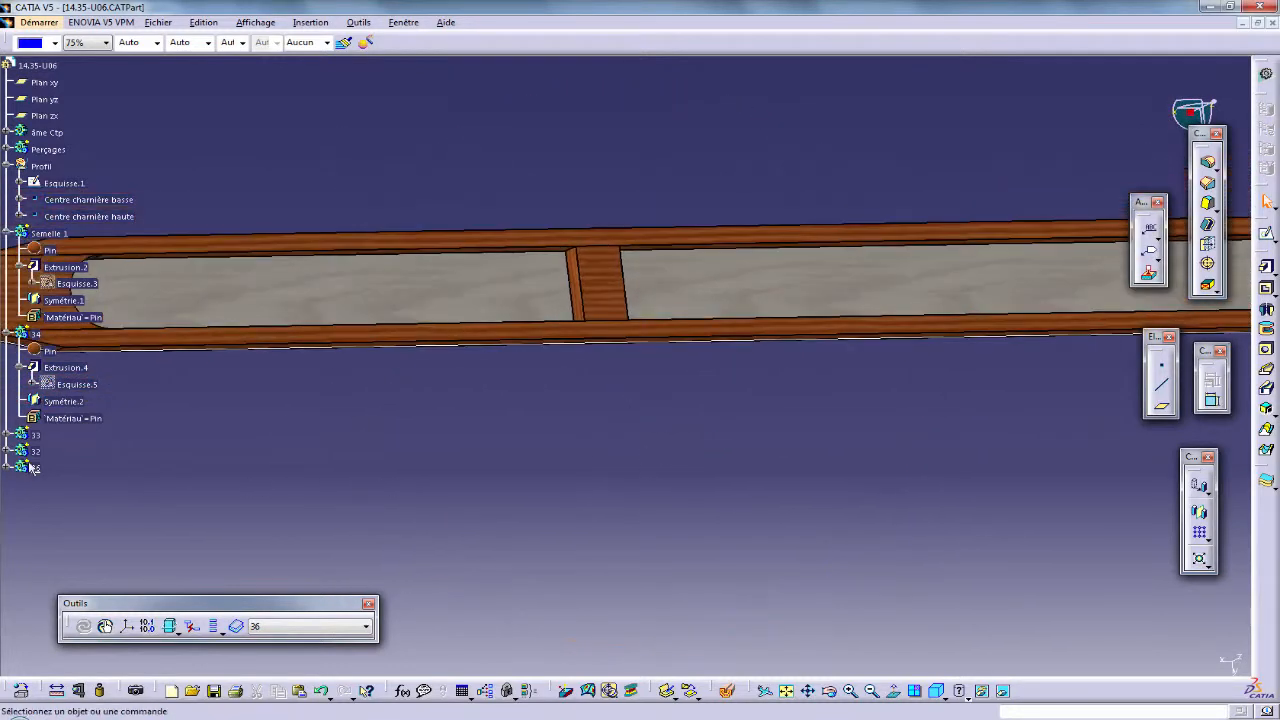
pyautogui.click(6, 468)
pyautogui.click(48, 485)
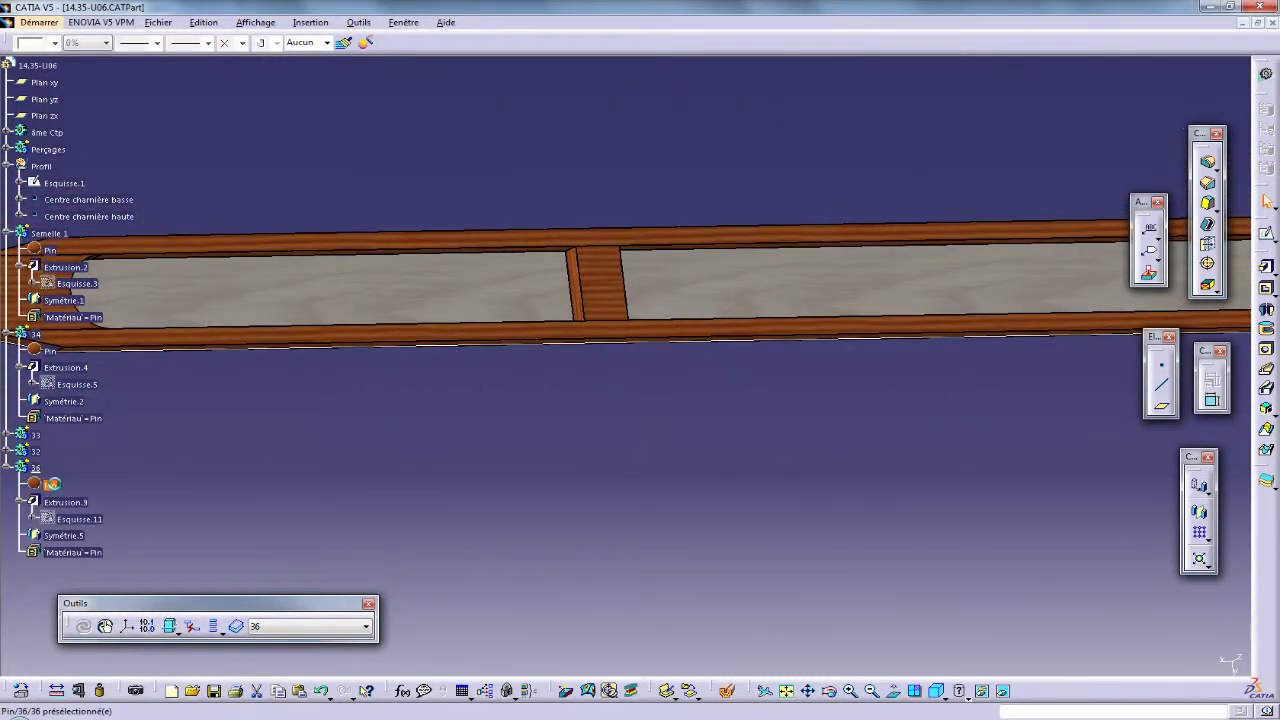
pyautogui.moveTo(514, 471); pyautogui.dragTo(651, 516, button='middle')
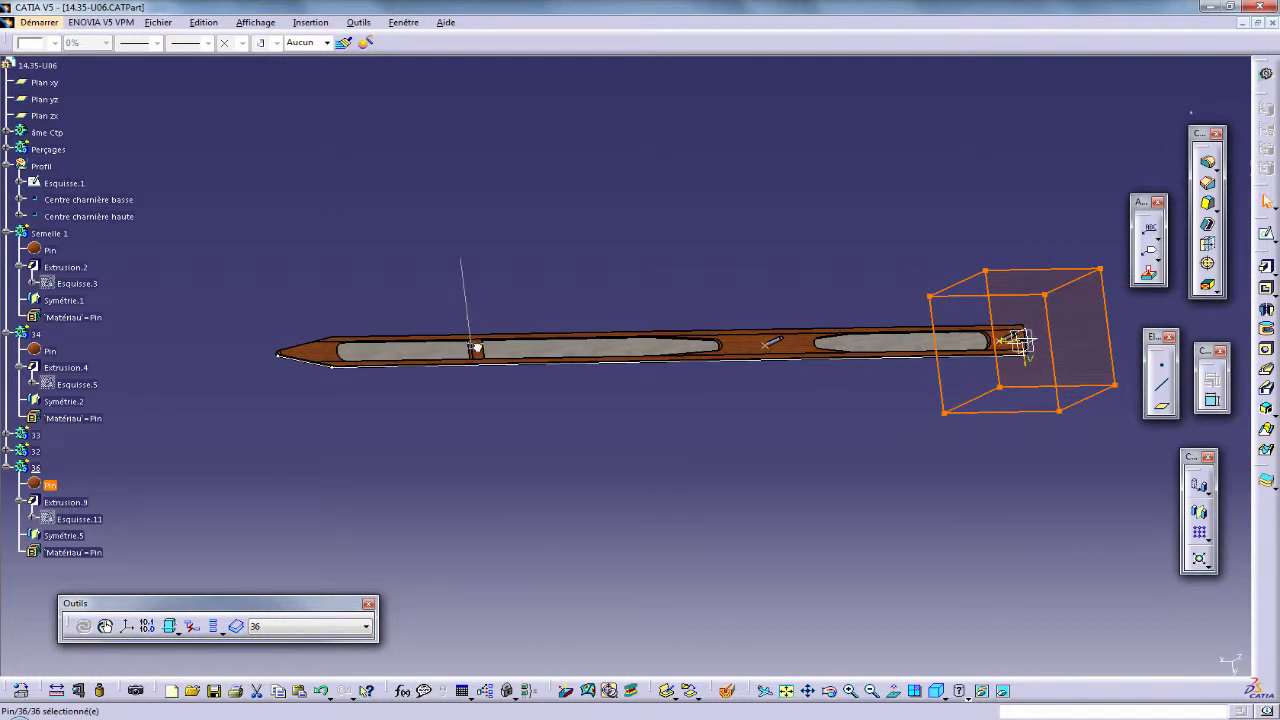
pyautogui.moveTo(478, 348); pyautogui.dragTo(478, 348)
pyautogui.click(640, 460)
pyautogui.moveTo(546, 454); pyautogui.dragTo(578, 302, button='middle')
pyautogui.moveTo(640, 399); pyautogui.dragTo(720, 366, button='middle')
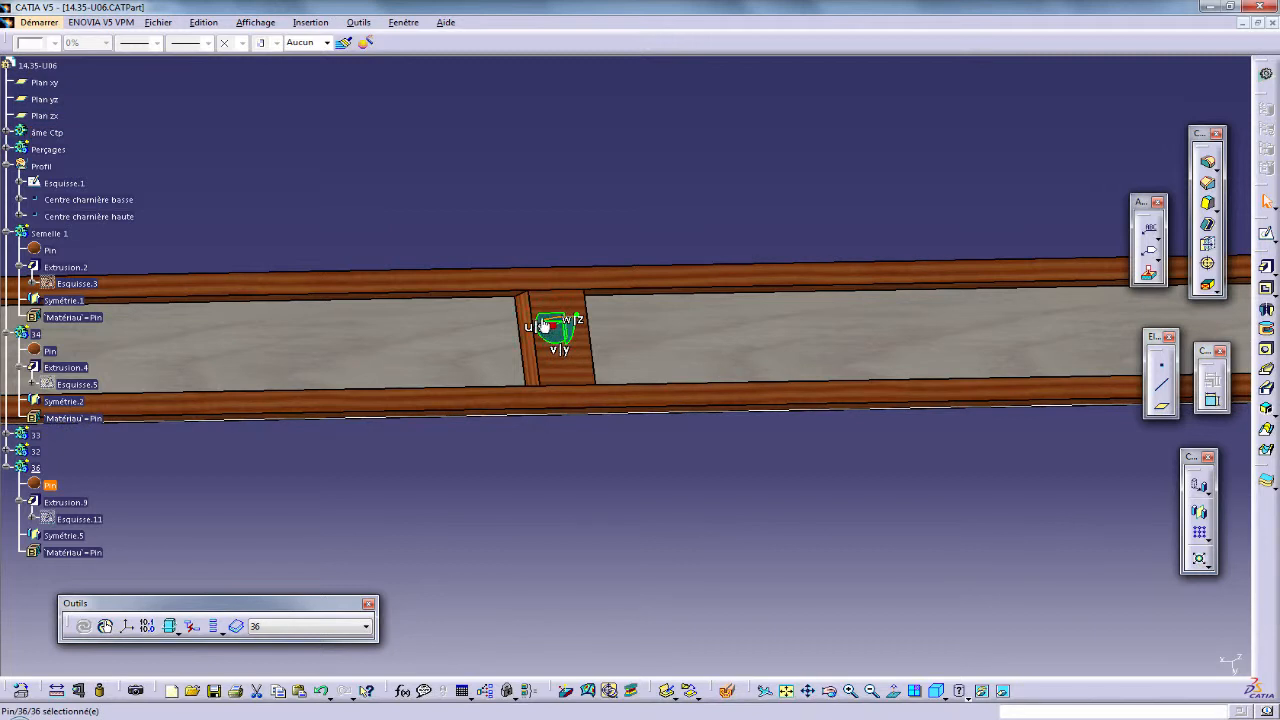
pyautogui.moveTo(540, 325); pyautogui.dragTo(546, 341)
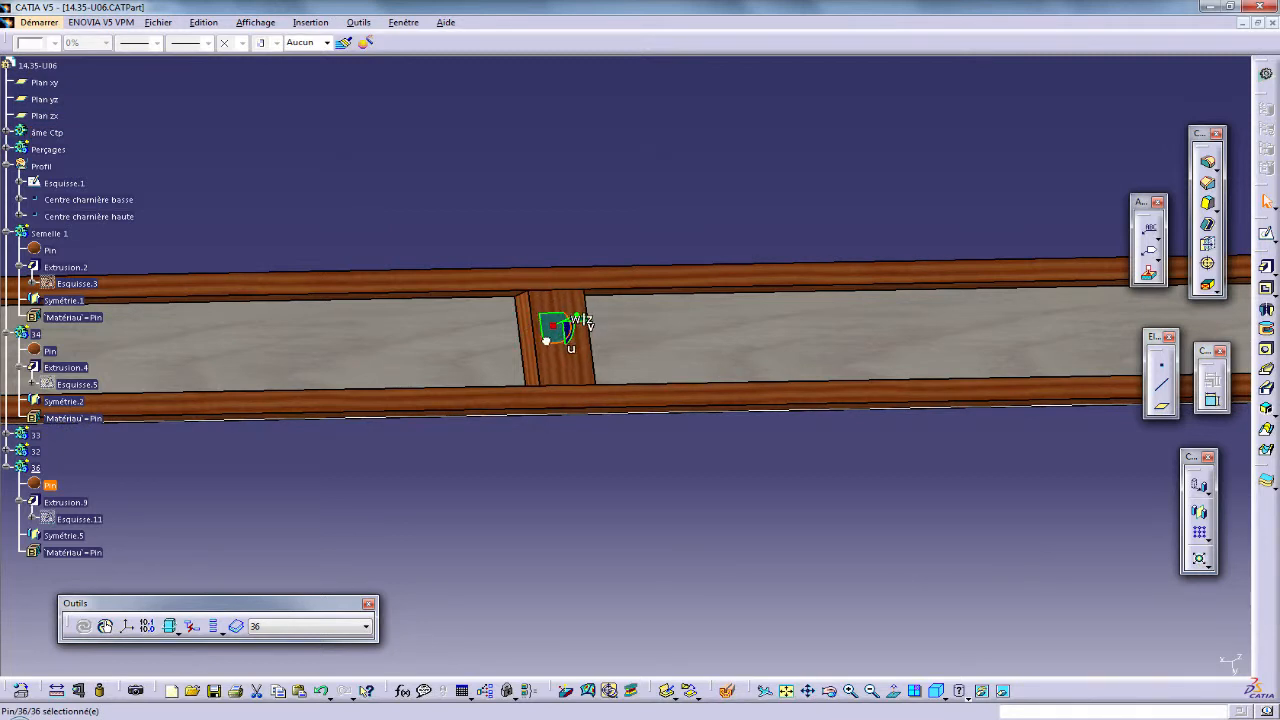
# Consult the scanned drawing in XnView for filler blocks 35, and paste a copy of body 36 into part 14.35-U06.
pyautogui.click(591, 475)
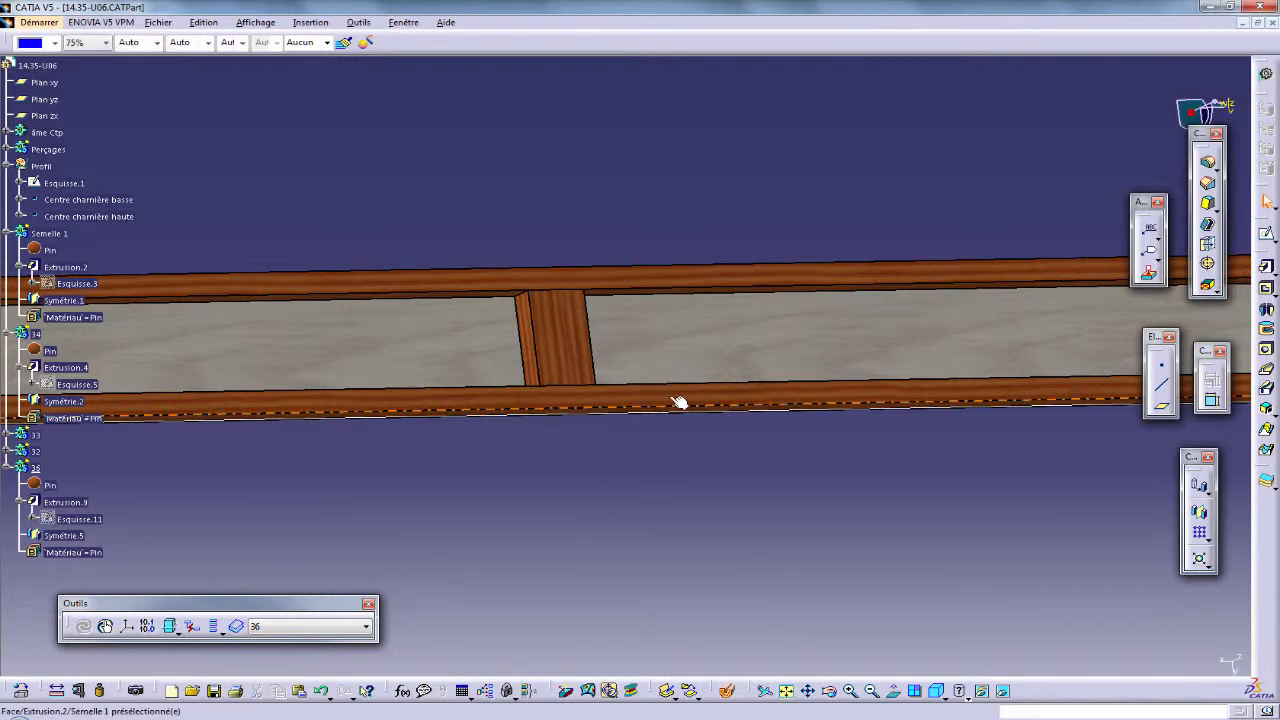
pyautogui.moveTo(678, 400); pyautogui.dragTo(667, 455, button='middle')
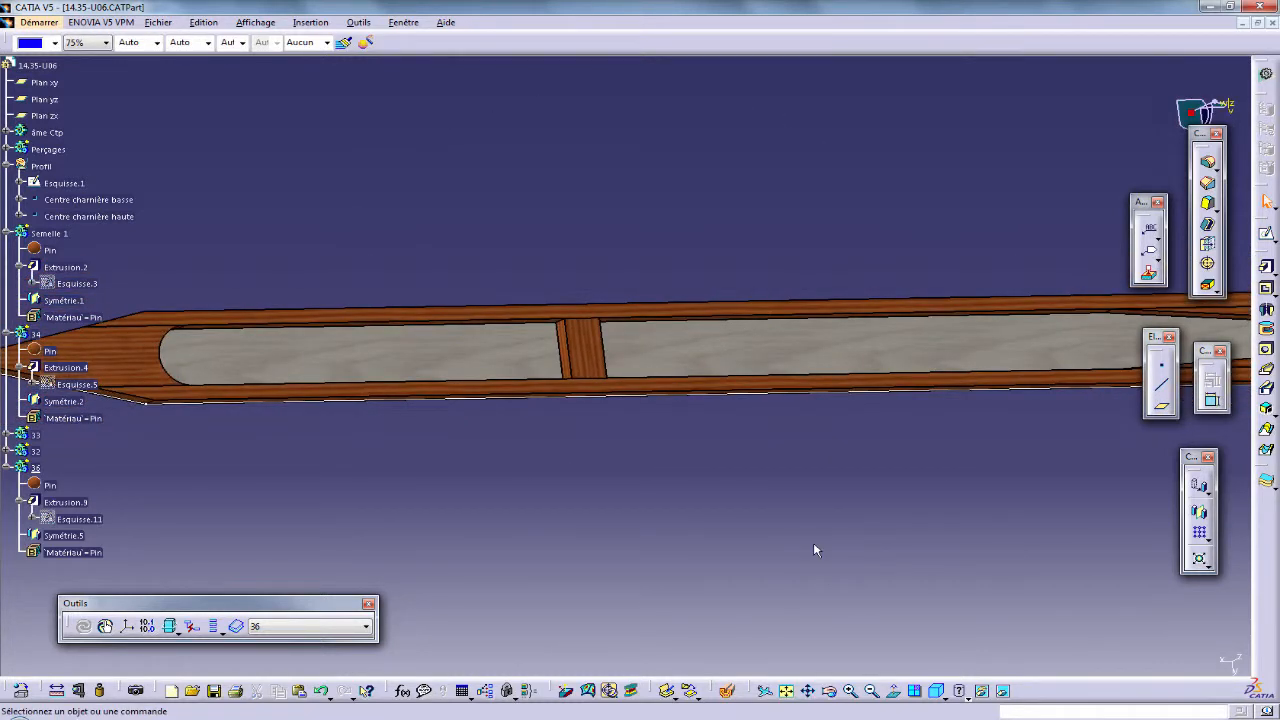
pyautogui.hotkey('alt', 'Tab')
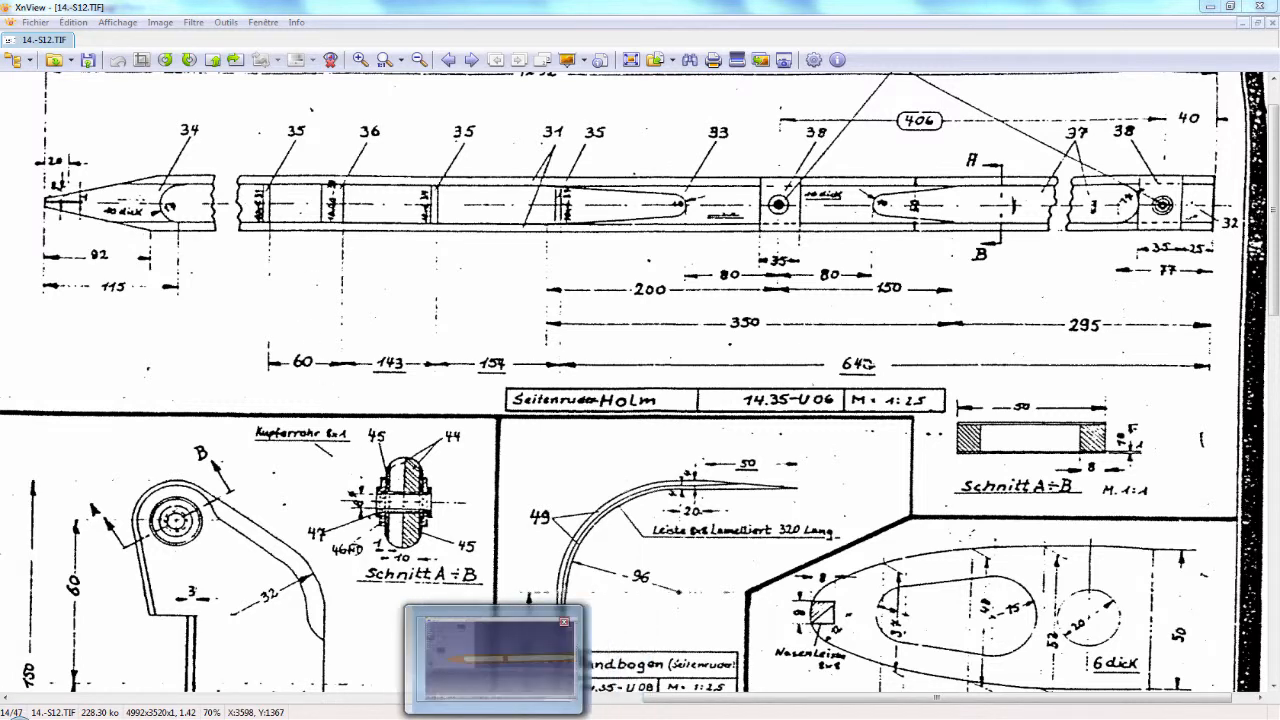
pyautogui.click(498, 718)
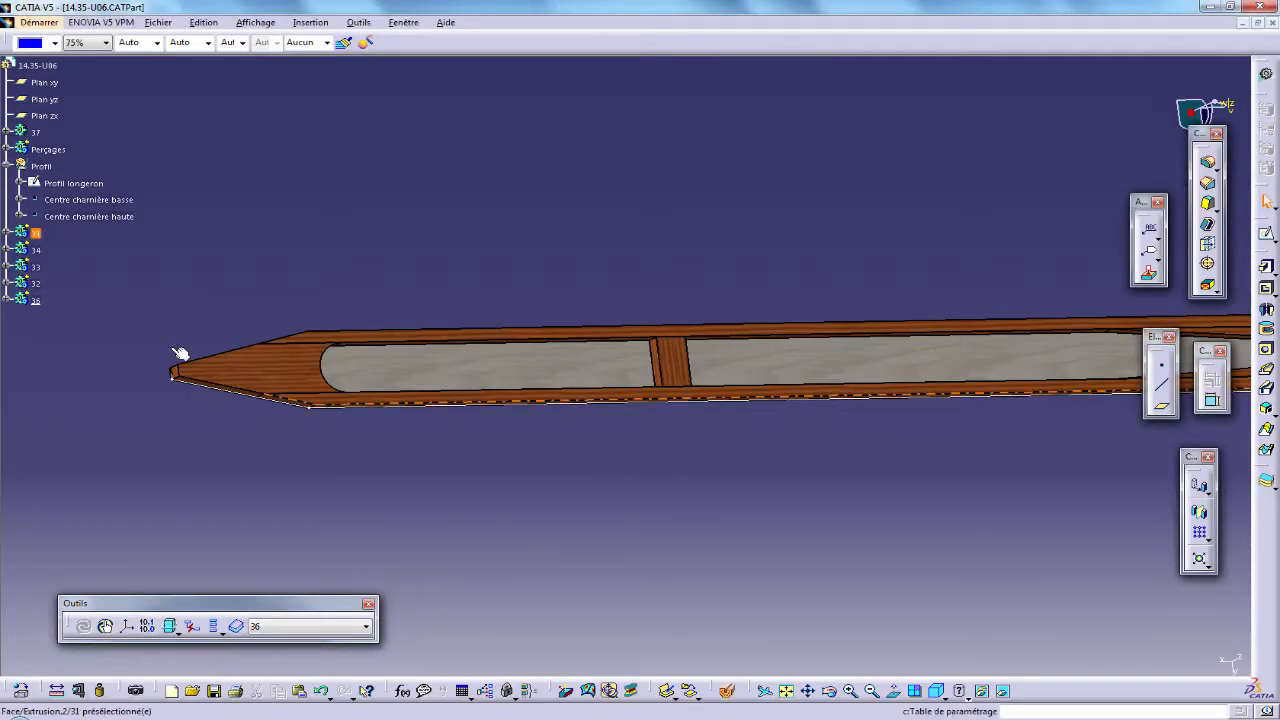
pyautogui.click(35, 300)
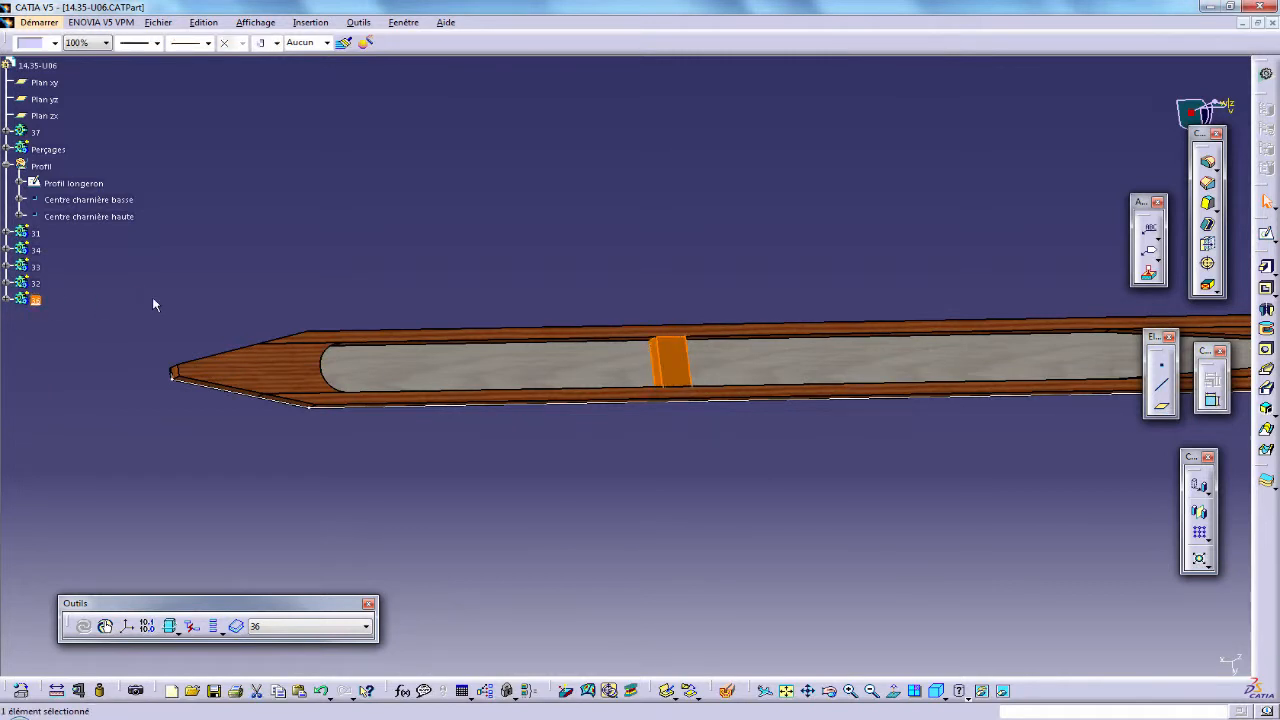
pyautogui.rightClick(35, 301)
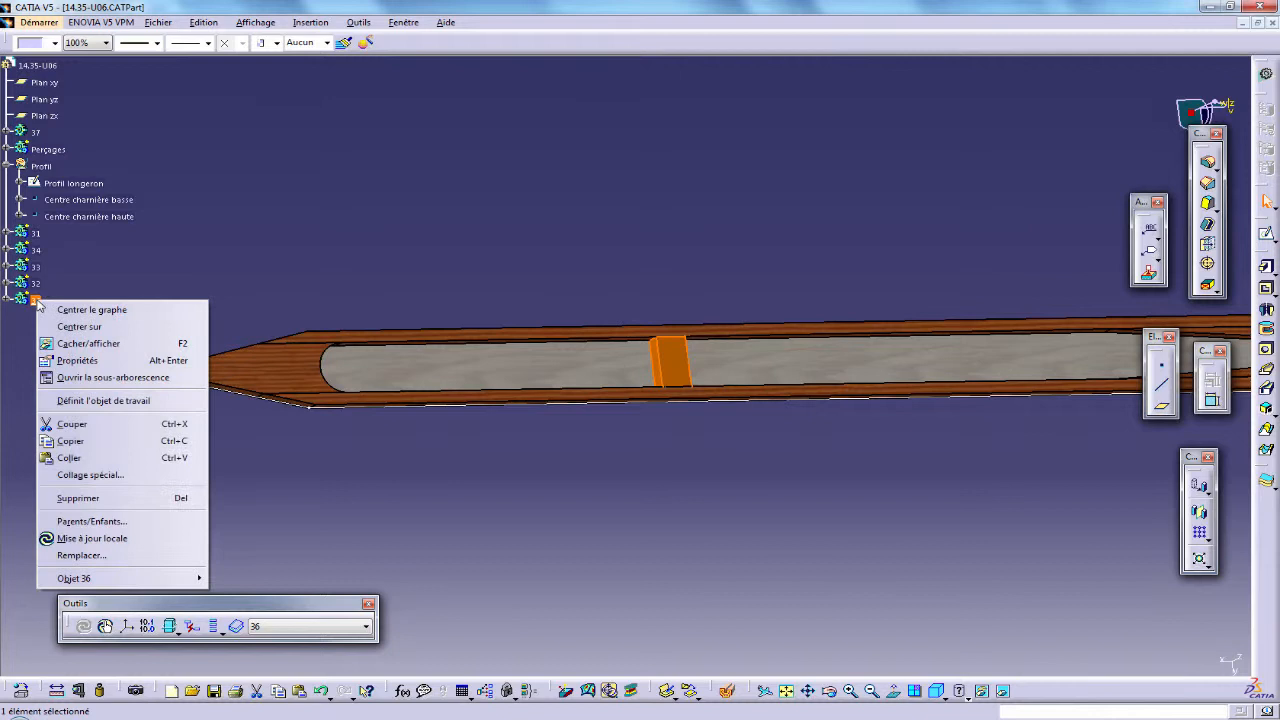
pyautogui.click(115, 443)
pyautogui.click(120, 317)
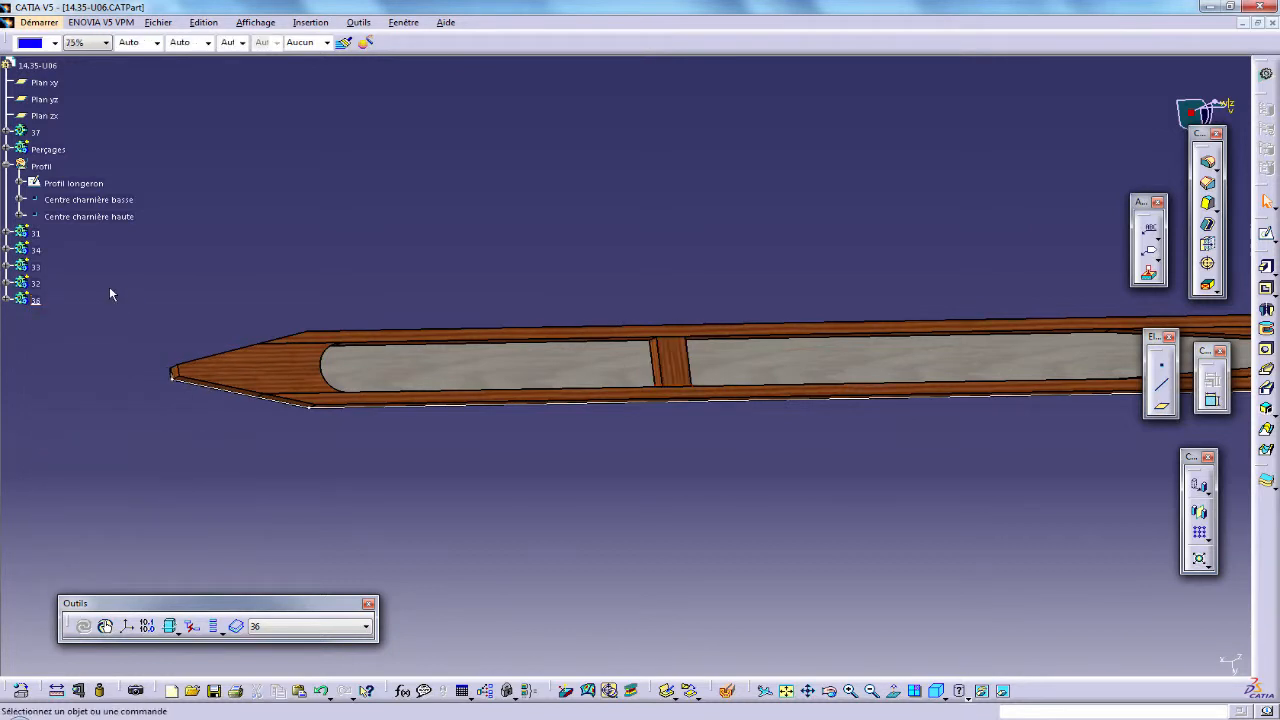
pyautogui.rightClick(38, 66)
pyautogui.click(76, 220)
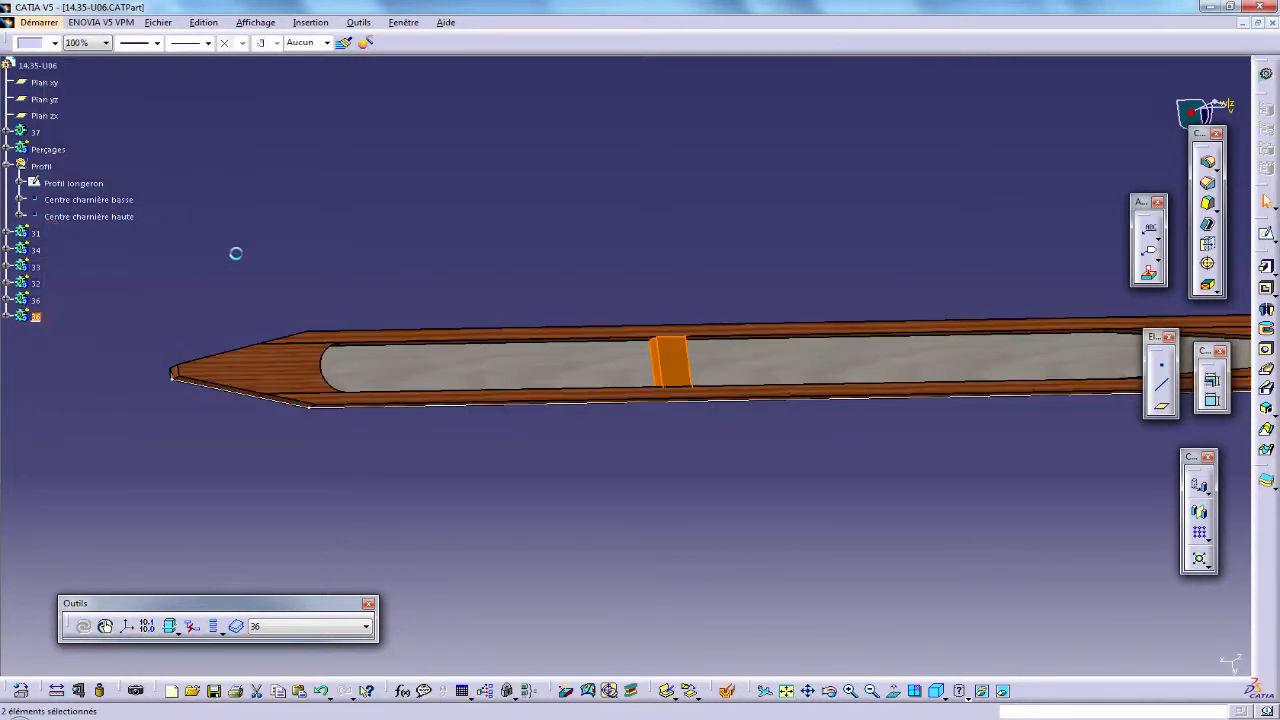
pyautogui.click(194, 289)
# Rename the pasted copy of body 36 as 35.
pyautogui.click(36, 316)
pyautogui.hotkey('alt', 'Return')
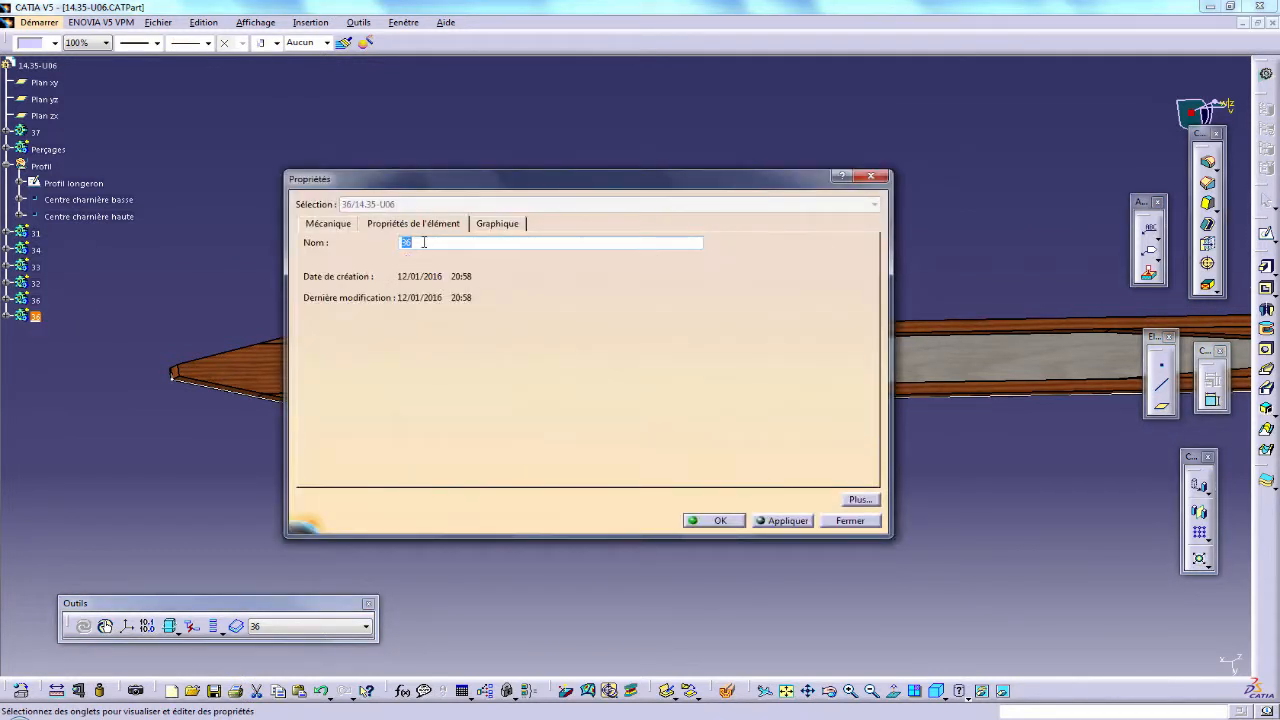
pyautogui.click(605, 718)
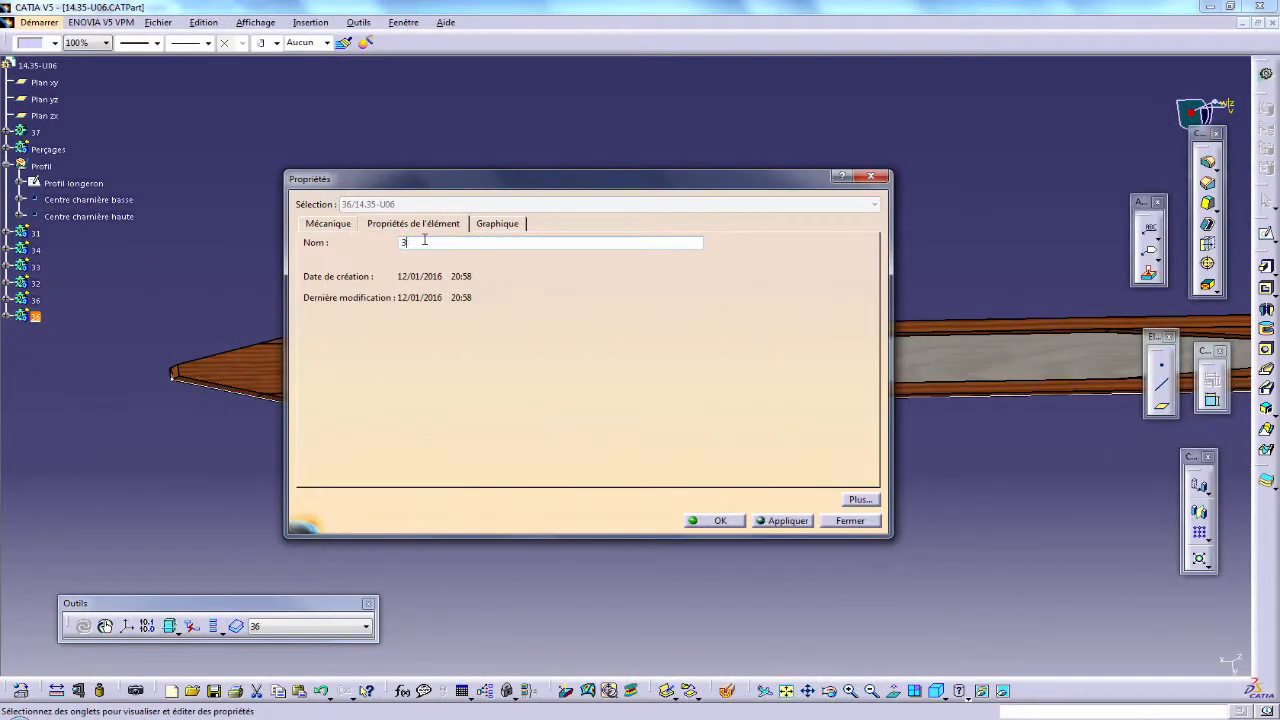
pyautogui.write('35')
pyautogui.press('Return')
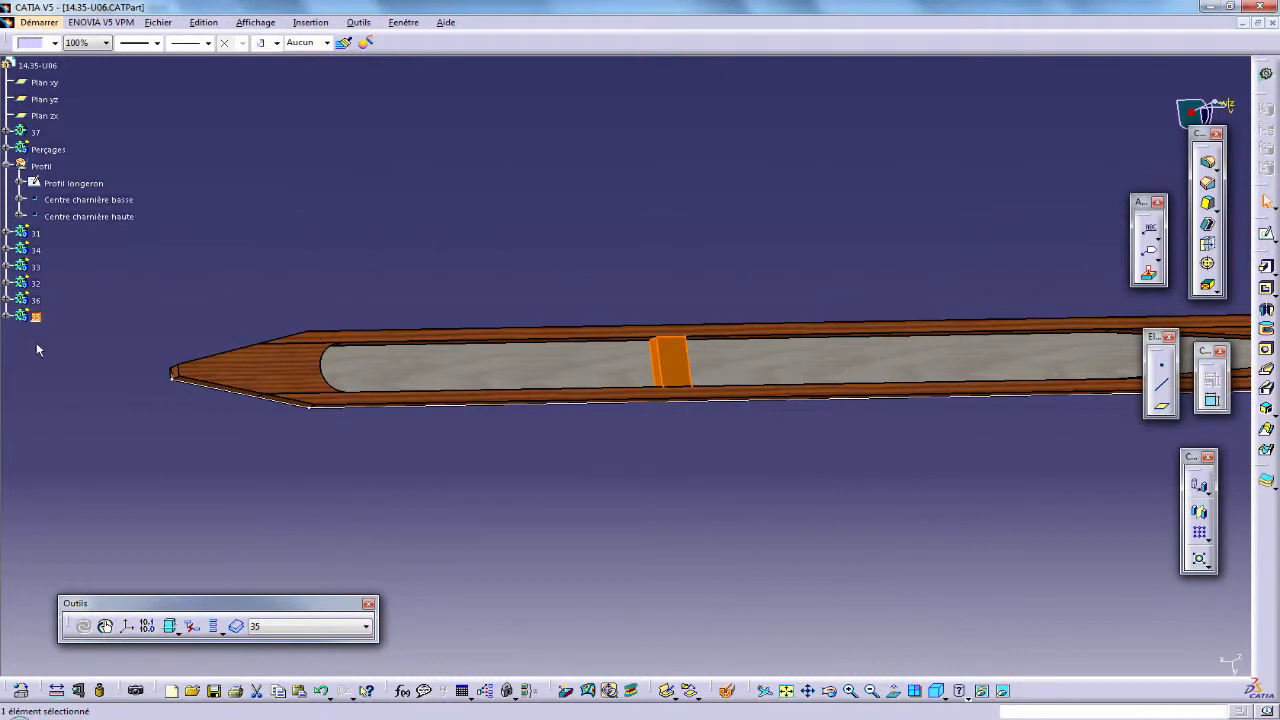
# Edit the extrusion sketch of body 35 and delete the long dimension that positions the rectangle along the spar.
pyautogui.click(7, 316)
pyautogui.doubleClick(44, 368)
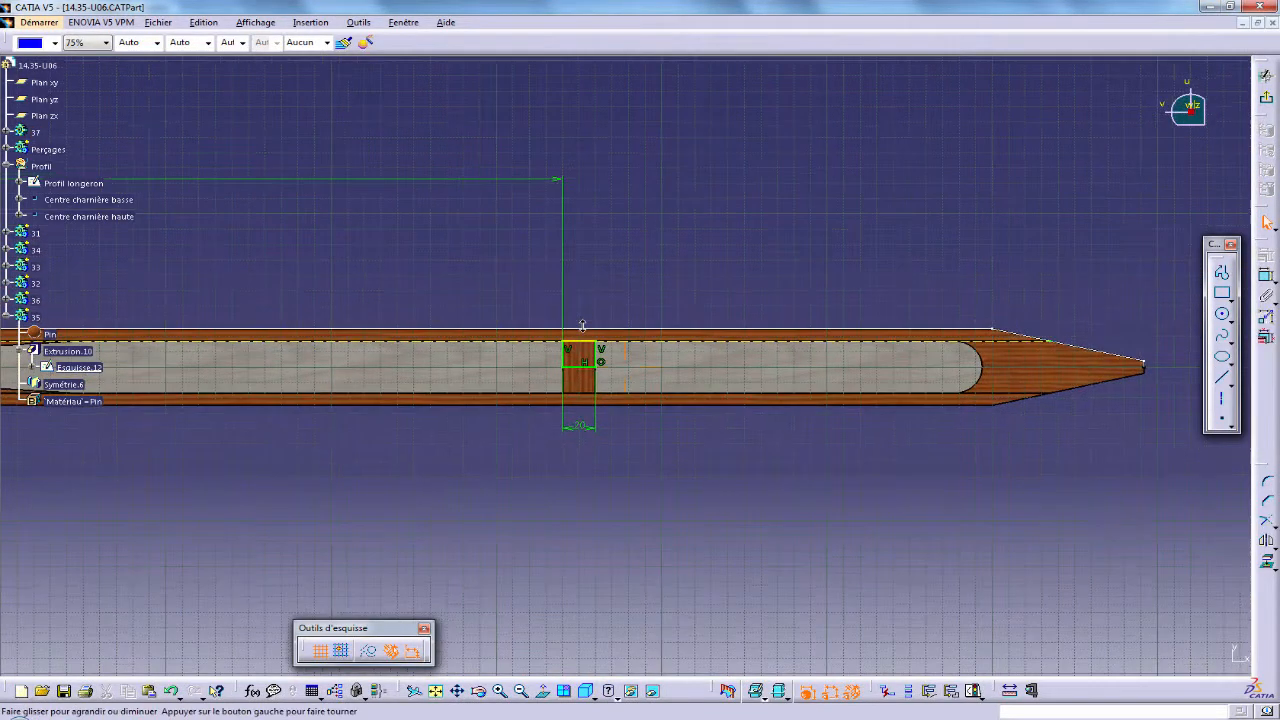
pyautogui.click(236, 252)
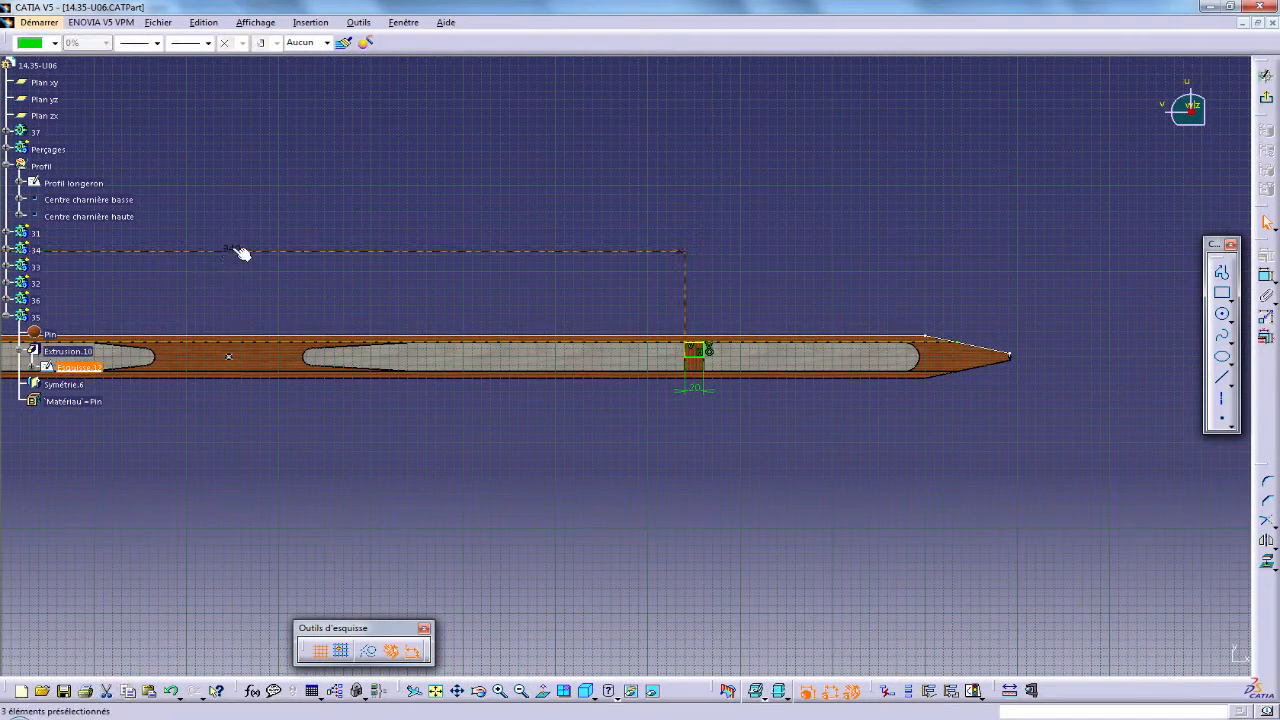
pyautogui.press('Delete')
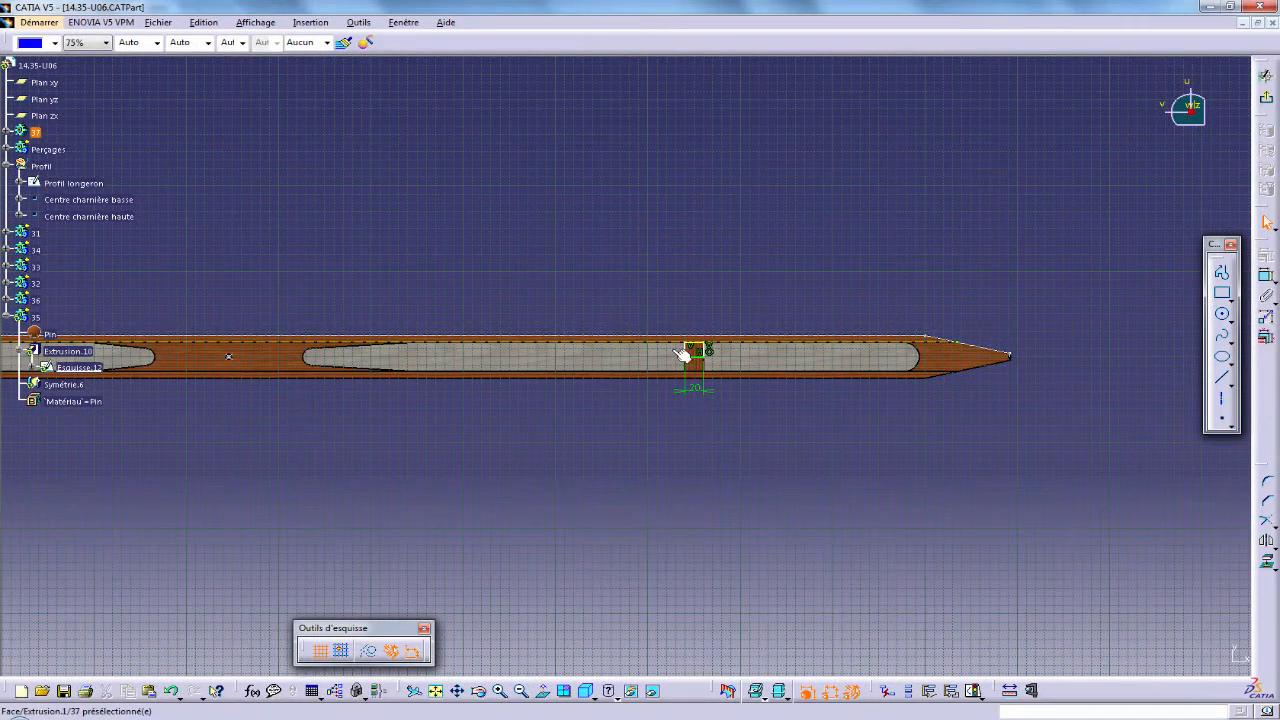
# Move the rectangle between block 36 and the spar's pointed end, and set its width to 6 mm.
pyautogui.moveTo(694, 352); pyautogui.dragTo(770, 398)
pyautogui.doubleClick(766, 390)
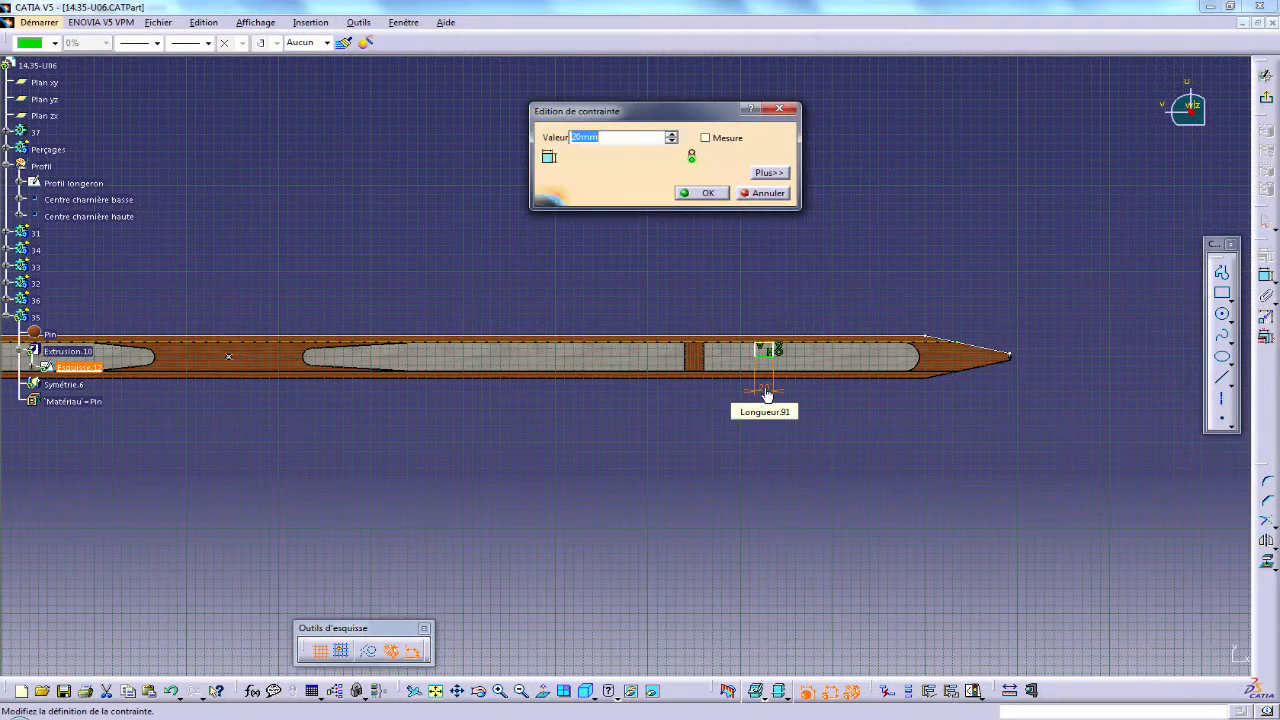
pyautogui.press('Return')
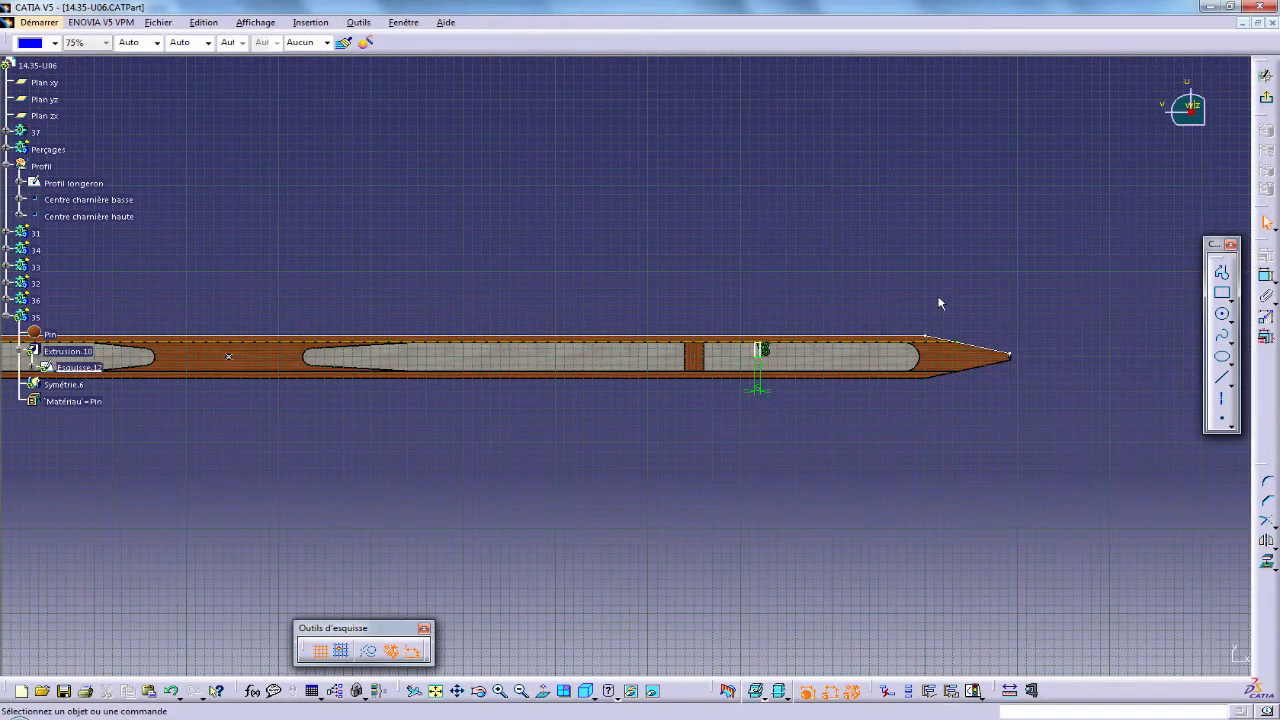
# Project block 36's side face away from the pointed end into the sketch and convert the projected line to construction geometry.
pyautogui.click(1266, 276)
pyautogui.moveTo(678, 400); pyautogui.dragTo(849, 209, button='middle')
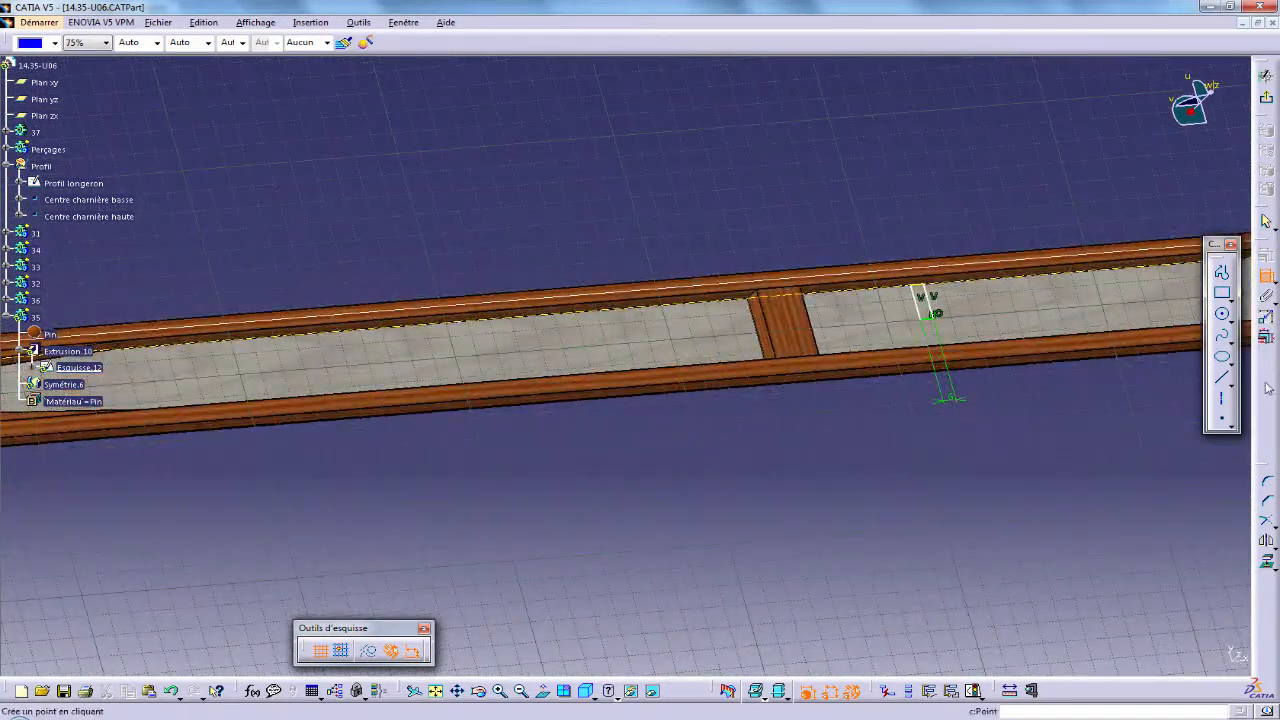
pyautogui.click(1266, 562)
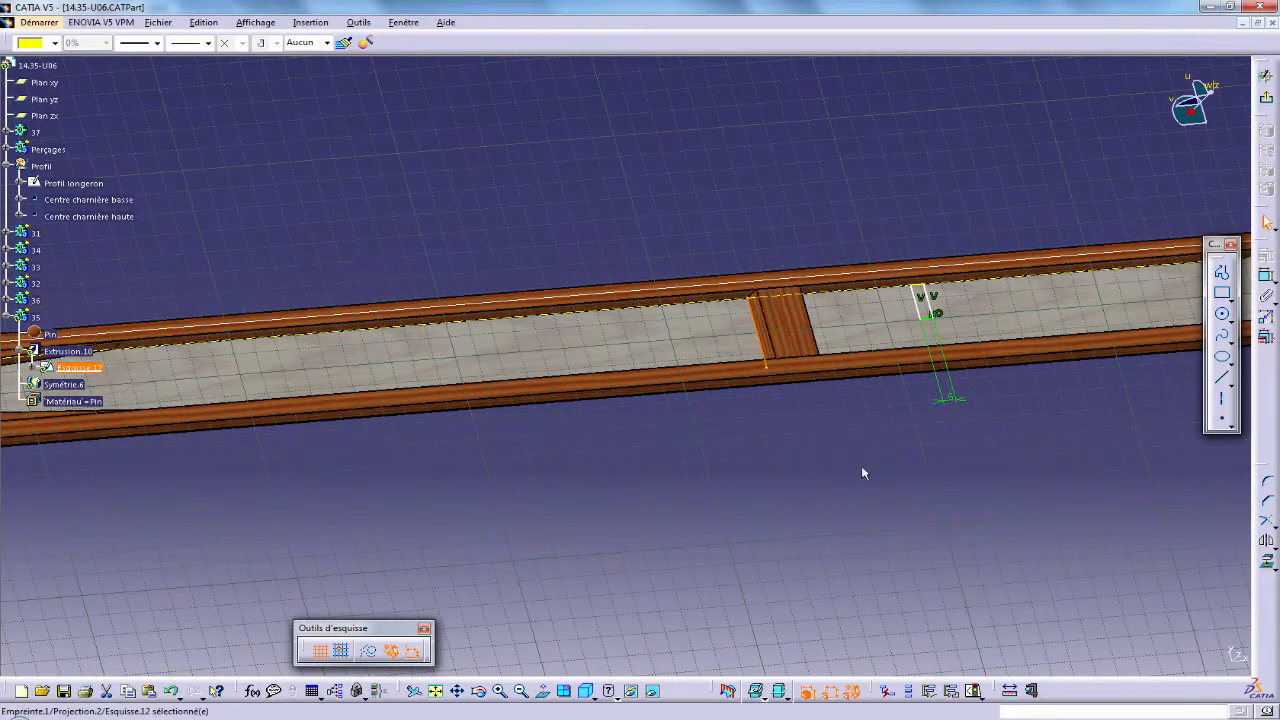
pyautogui.click(369, 653)
pyautogui.click(443, 557)
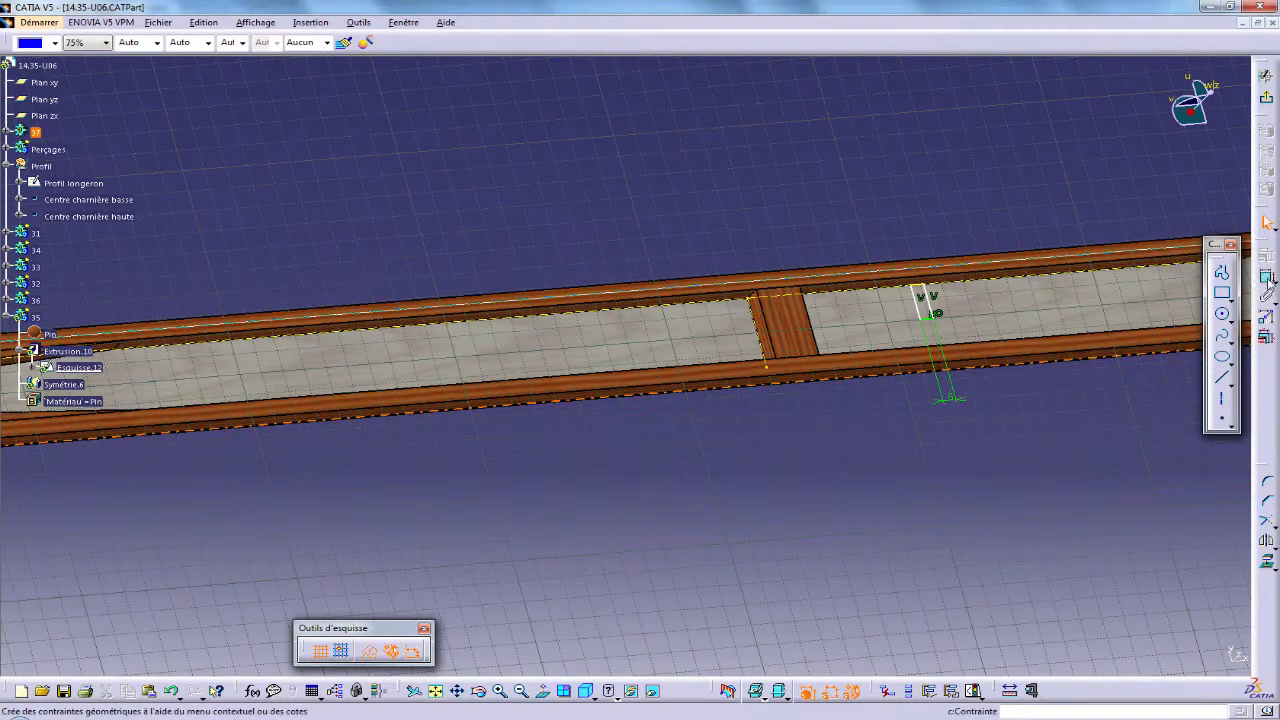
# Constrain the distance from the projected line of block 36 to the rectangle's near edge to 60 mm and exit the sketch.
pyautogui.click(763, 328)
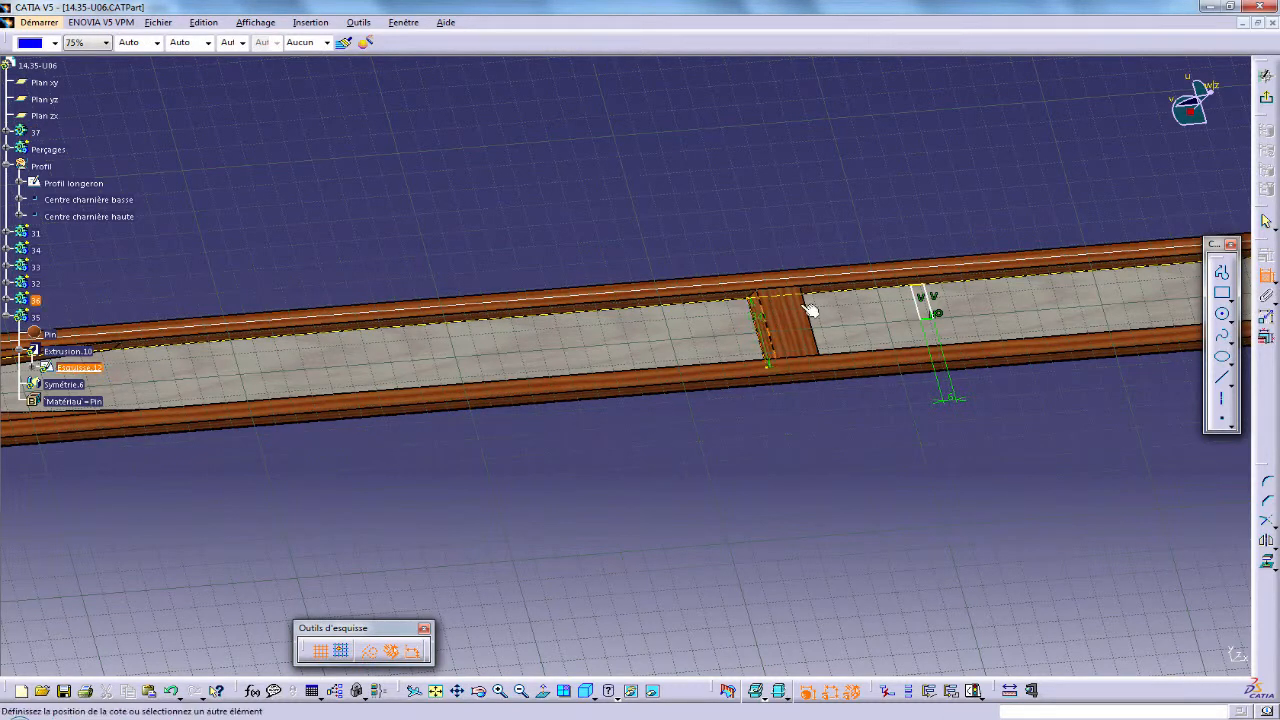
pyautogui.click(923, 297)
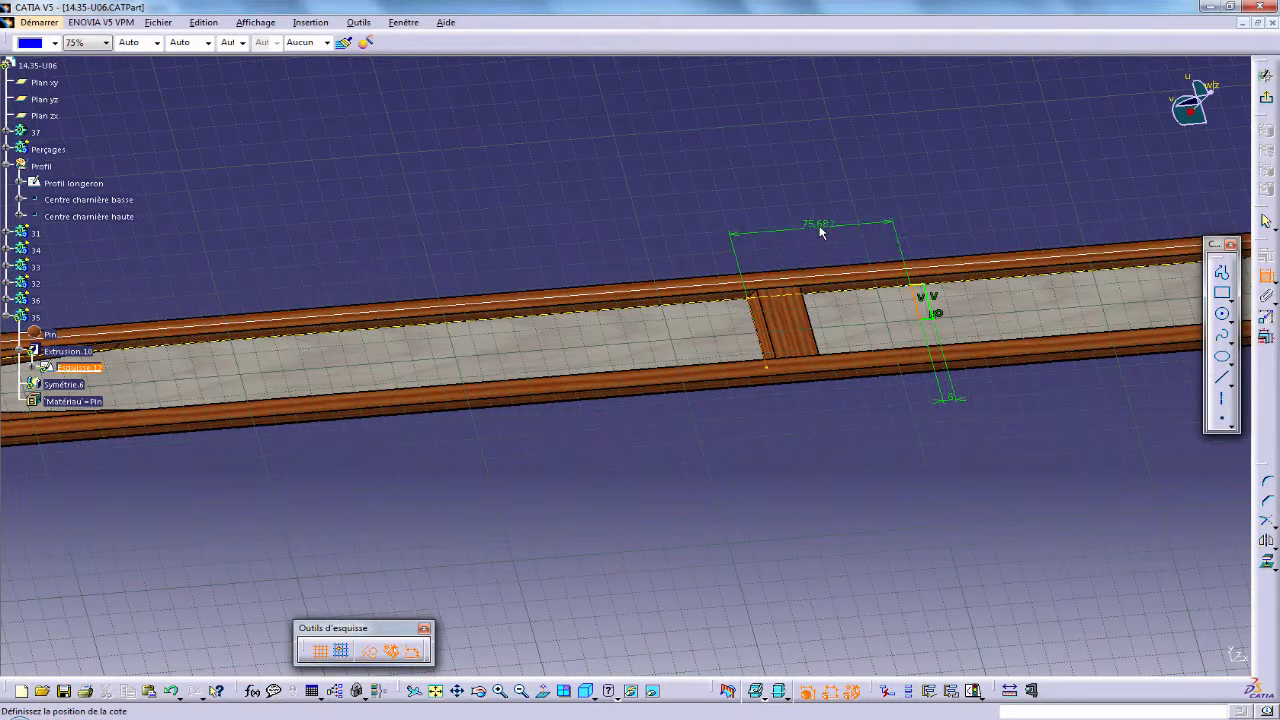
pyautogui.click(821, 222)
pyautogui.doubleClick(821, 222)
pyautogui.write('60mm')
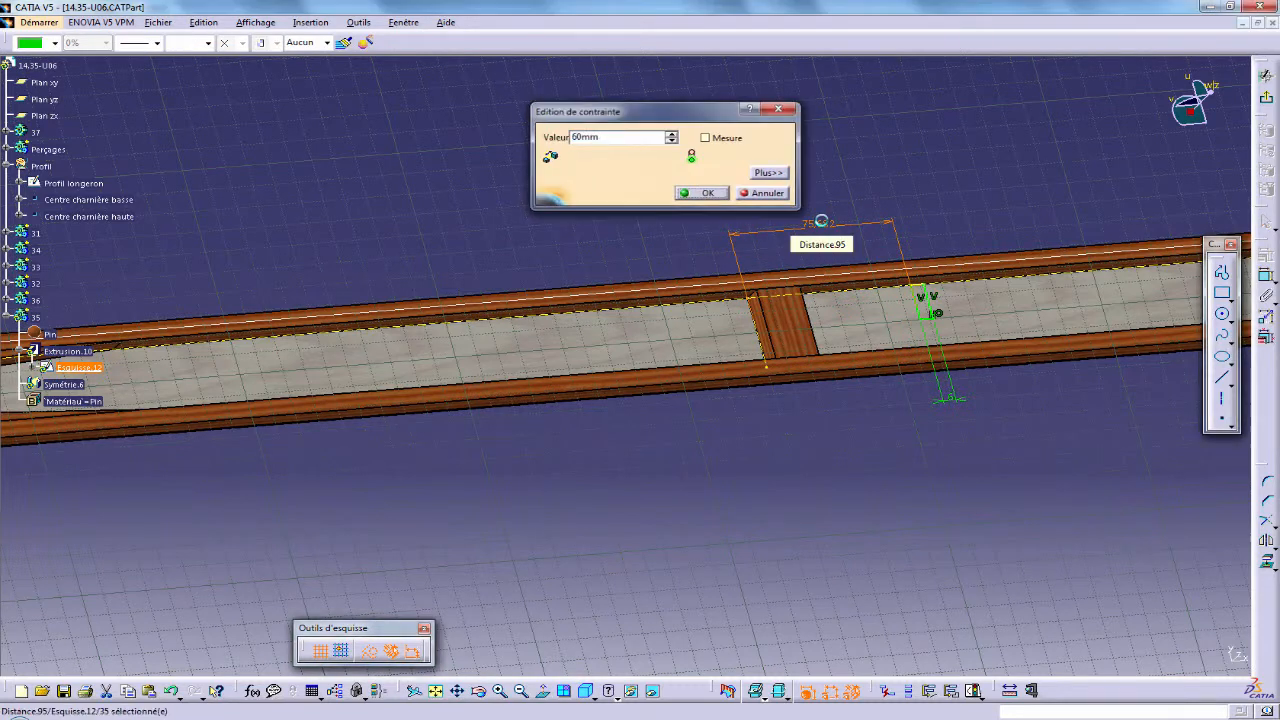
pyautogui.press('Return')
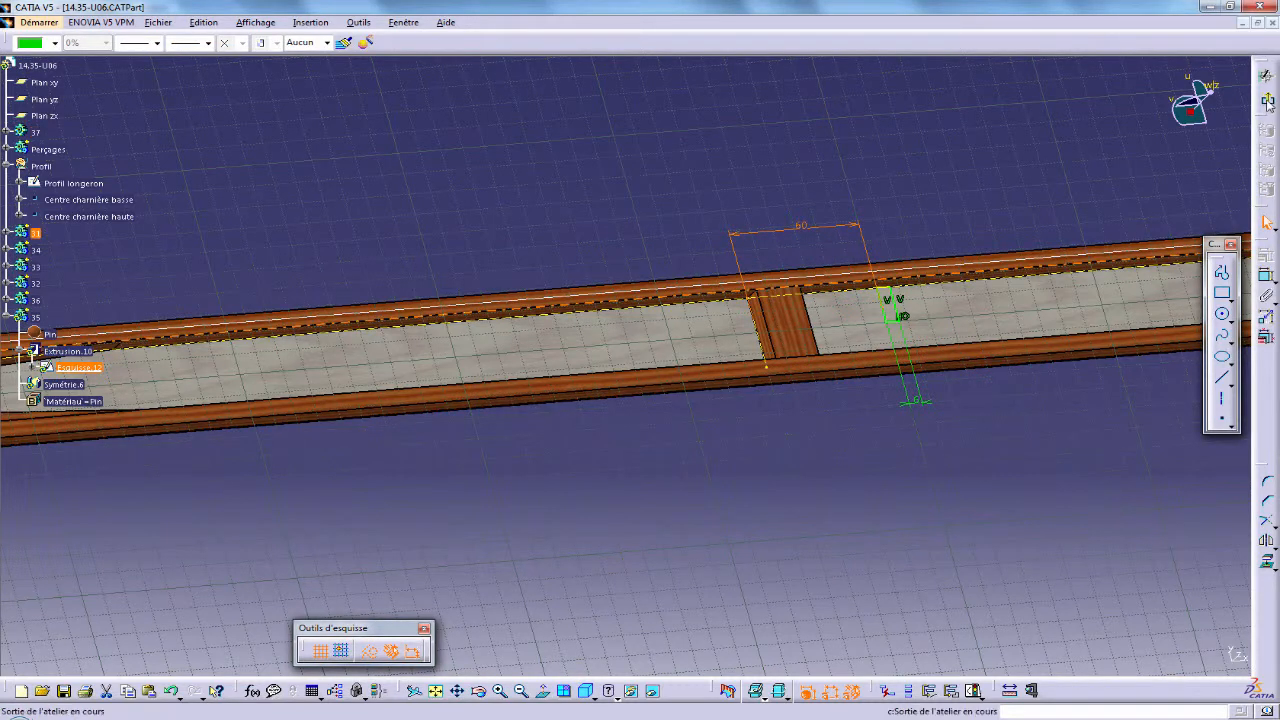
pyautogui.click(1266, 98)
pyautogui.moveTo(665, 489); pyautogui.dragTo(838, 447, button='middle')
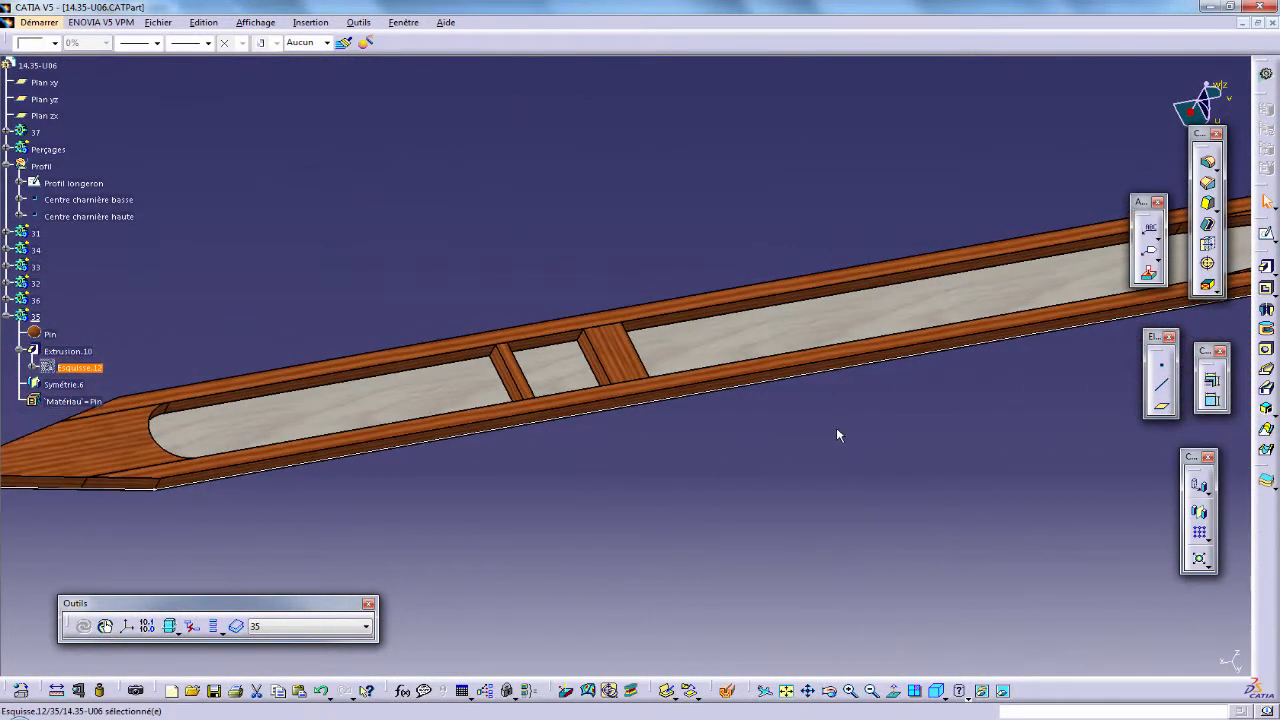
# Copy body 35 and paste the duplicate into part 14.35-U06.
pyautogui.rightClick(31, 315)
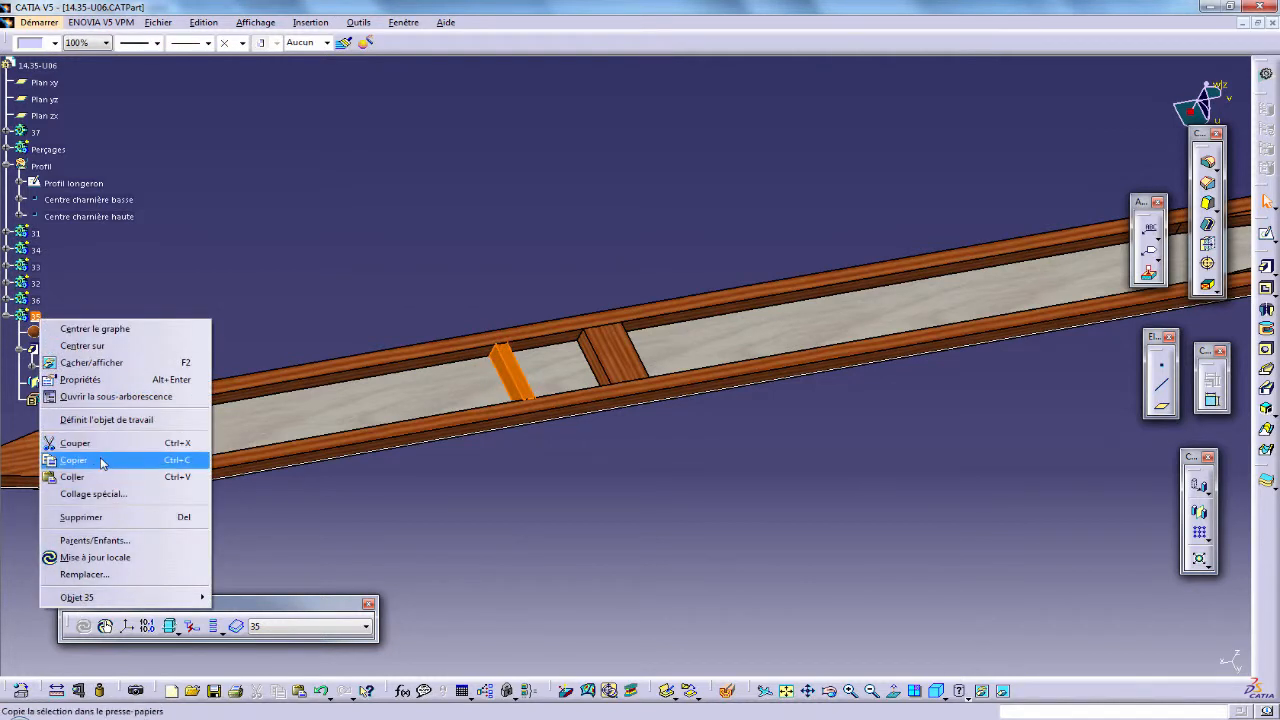
pyautogui.click(99, 462)
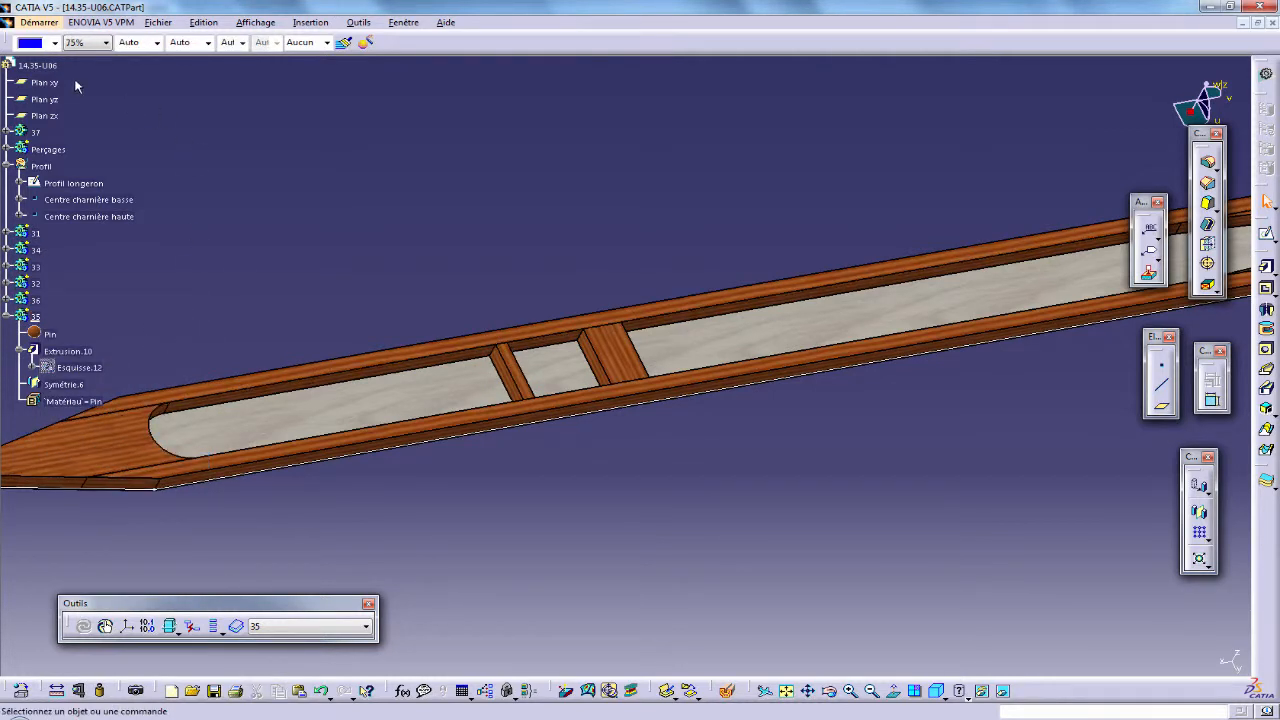
pyautogui.rightClick(40, 65)
pyautogui.click(143, 221)
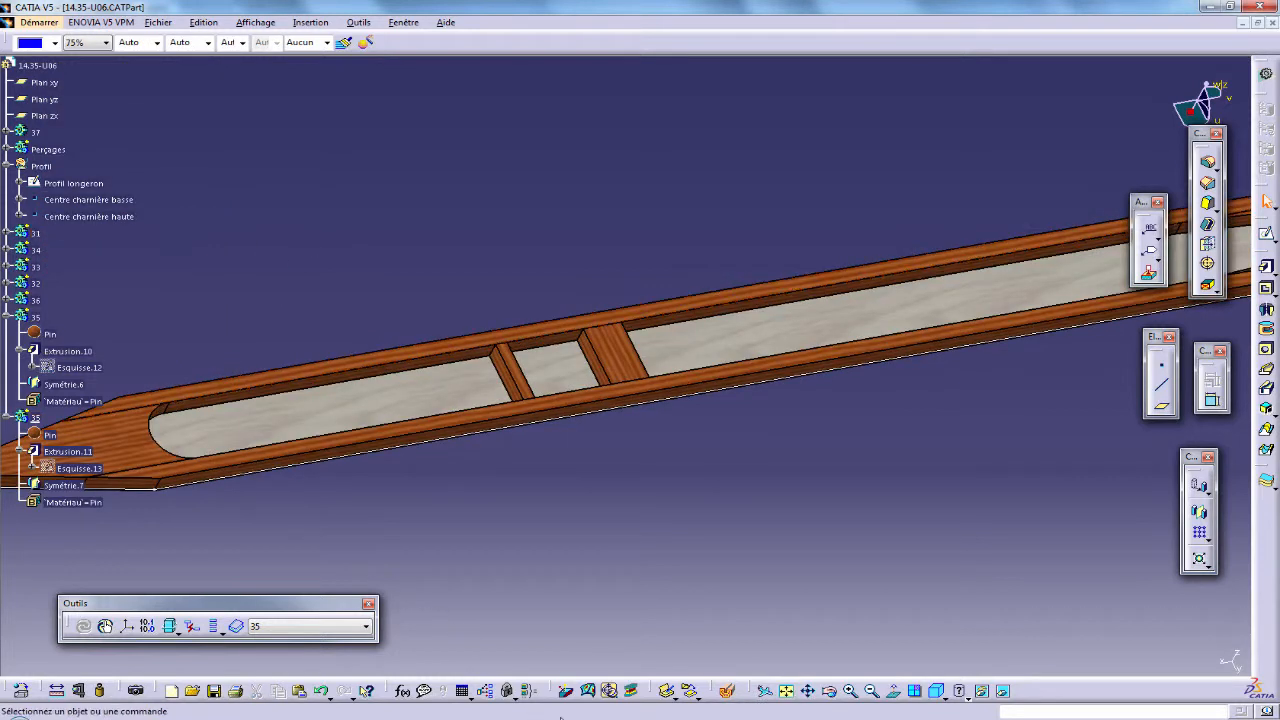
# Following the scanned drawing in XnView, flip the second body 35's sketch distance to block 36's other side, set it to 143 mm, and exit the sketch.
pyautogui.hotkey('alt', 'Tab')
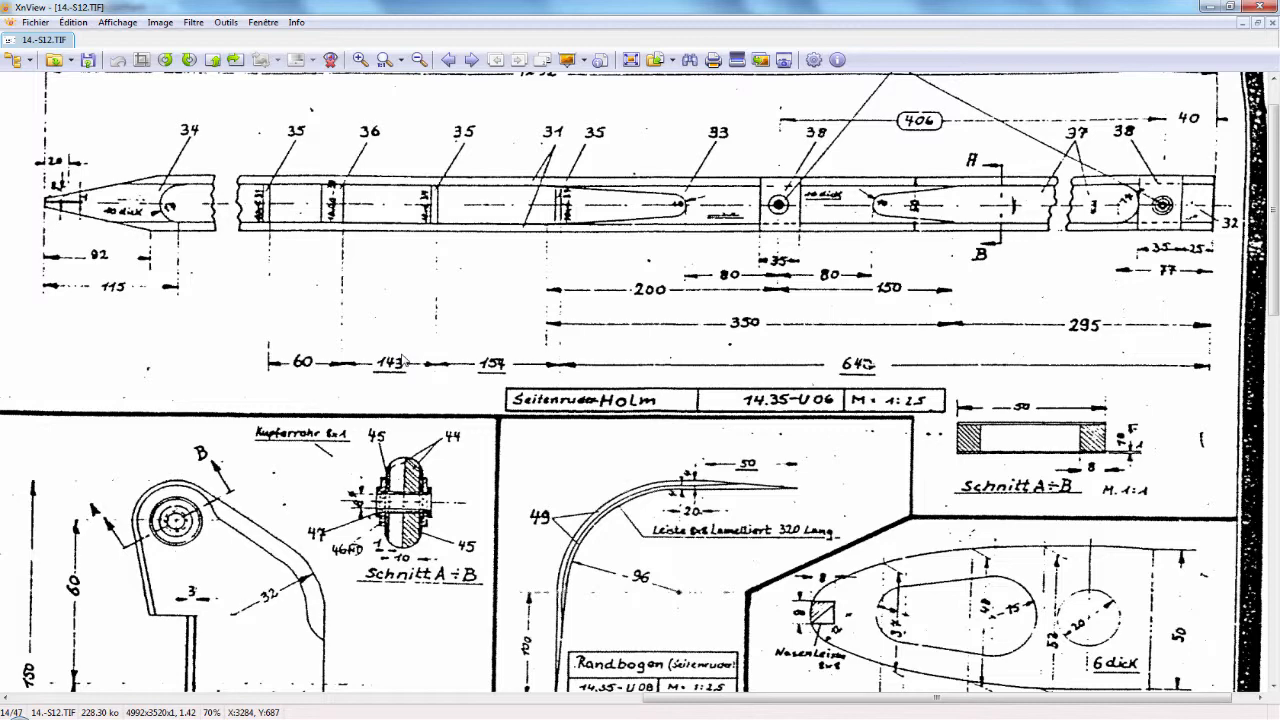
pyautogui.click(853, 718)
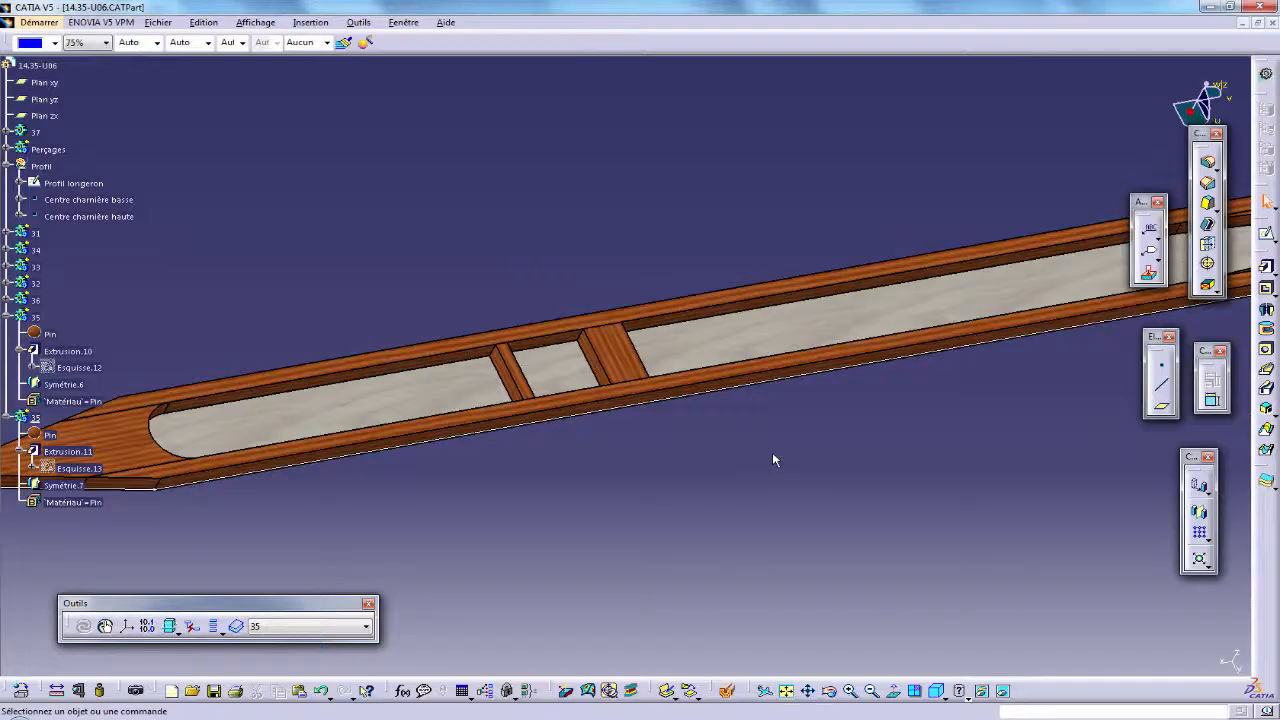
pyautogui.moveTo(772, 452); pyautogui.dragTo(650, 498, button='middle')
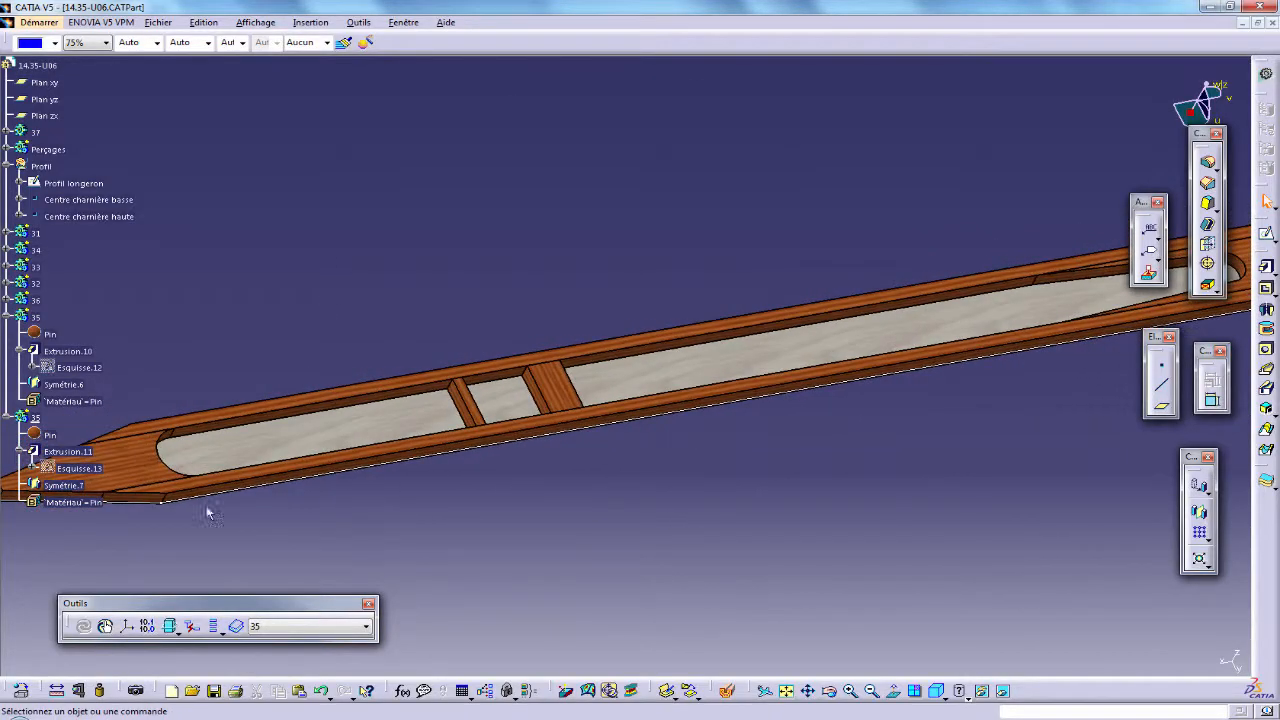
pyautogui.doubleClick(72, 468)
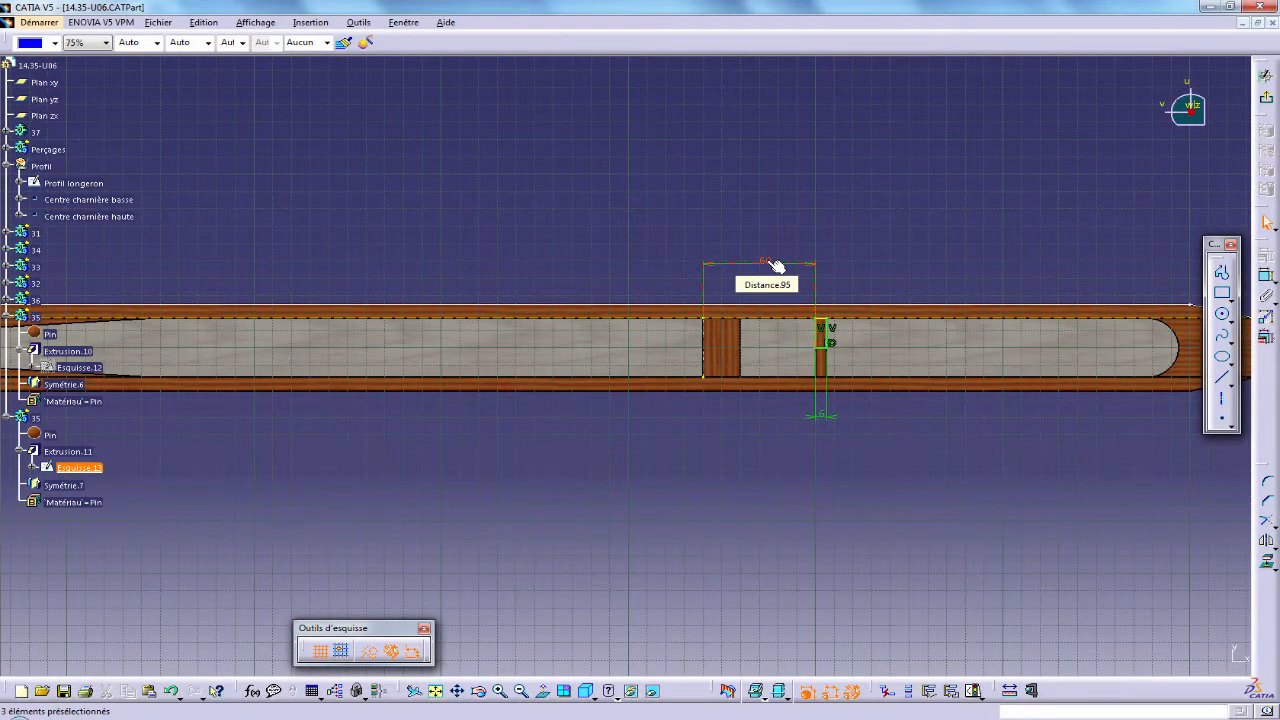
pyautogui.doubleClick(770, 264)
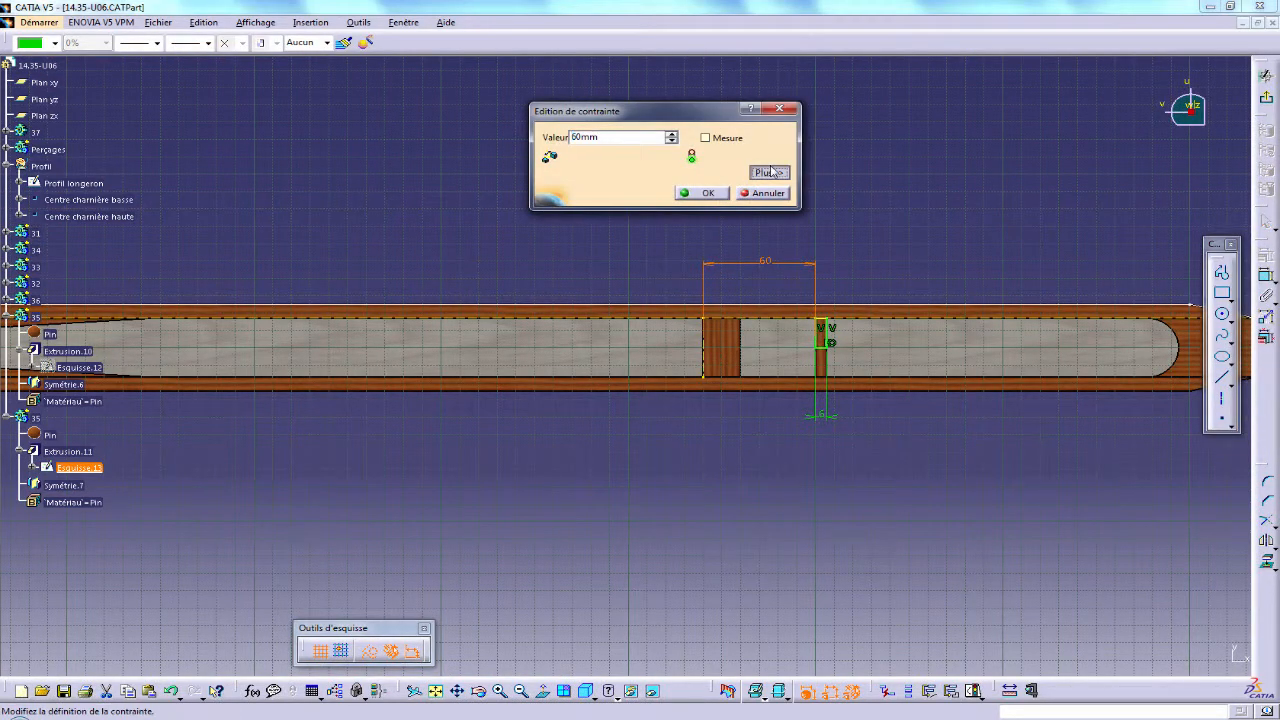
pyautogui.click(771, 172)
pyautogui.click(563, 188)
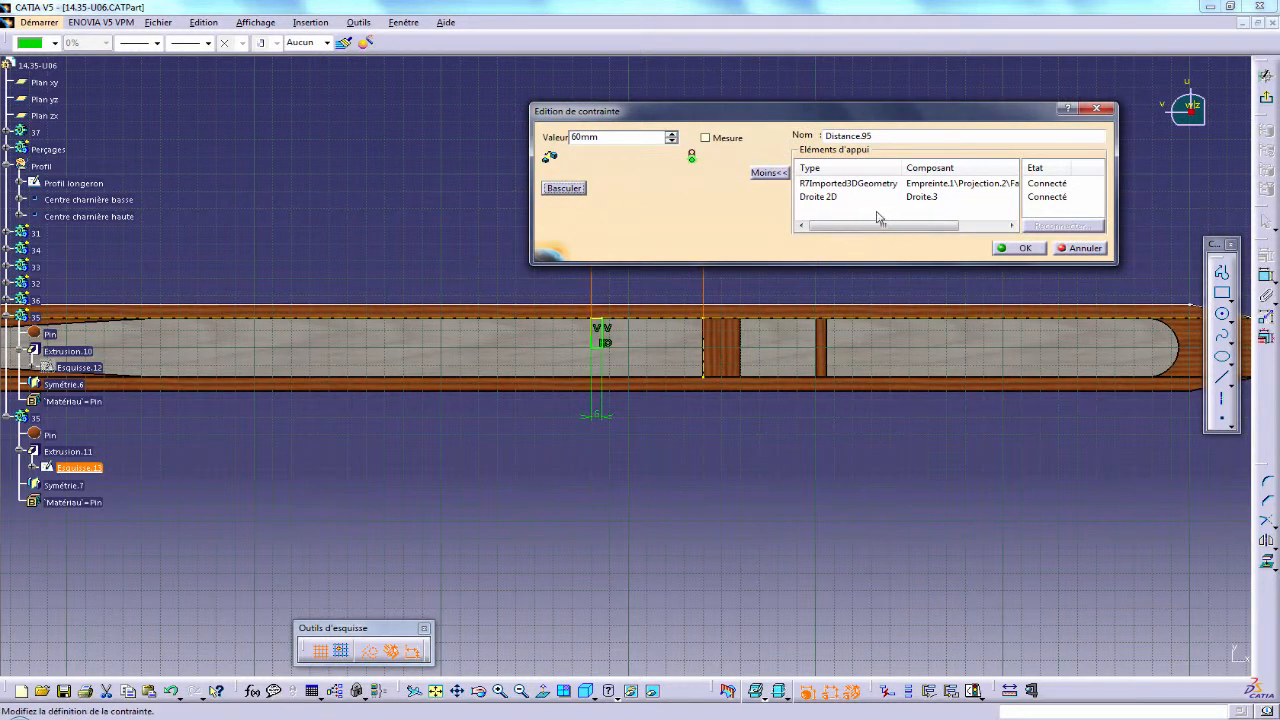
pyautogui.moveTo(626, 138); pyautogui.dragTo(563, 144)
pyautogui.write('143')
pyautogui.press('Return')
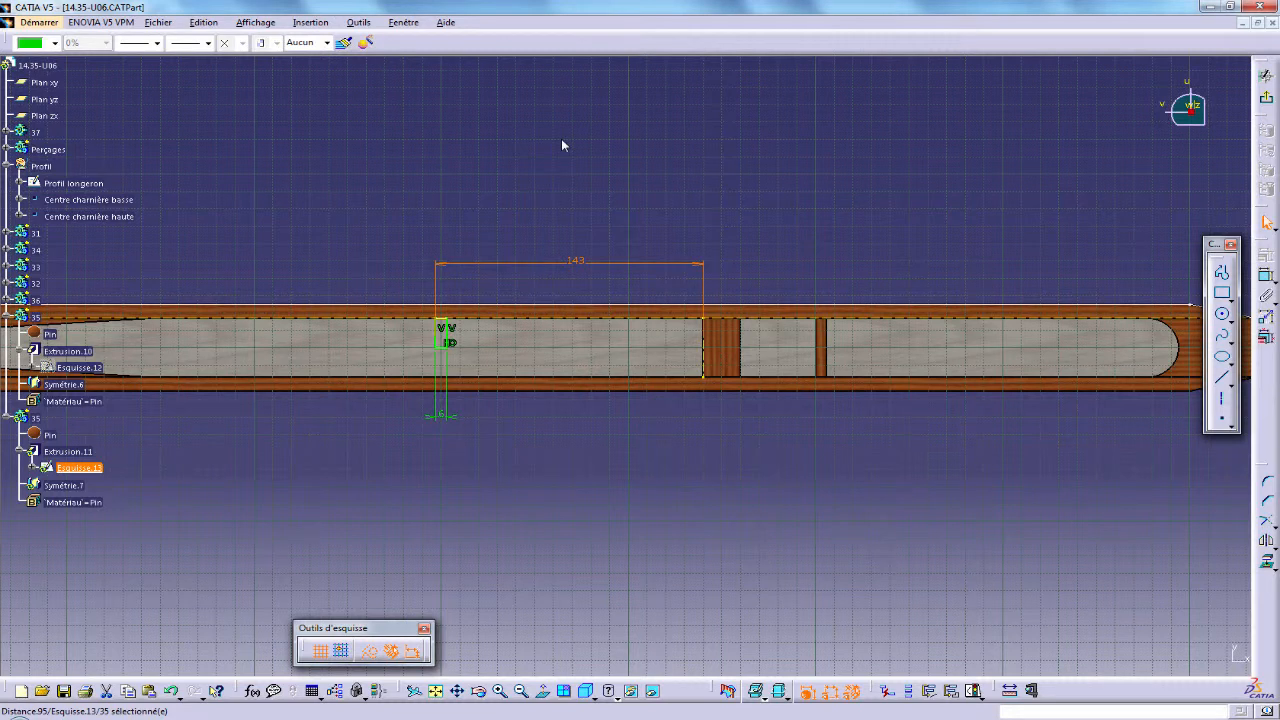
pyautogui.click(1266, 98)
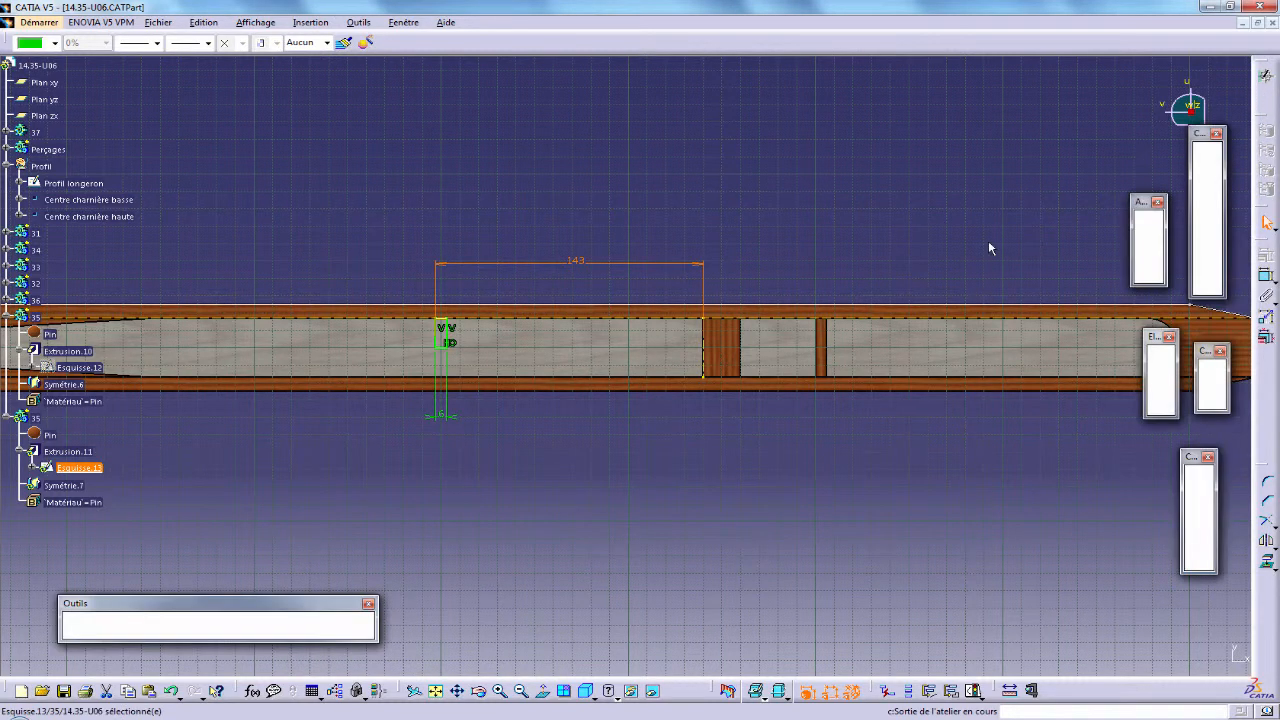
# Measure the distance between the side faces of block 36 and the first block 35 that face away from the pointed end.
pyautogui.moveTo(800, 430); pyautogui.dragTo(563, 494, button='middle')
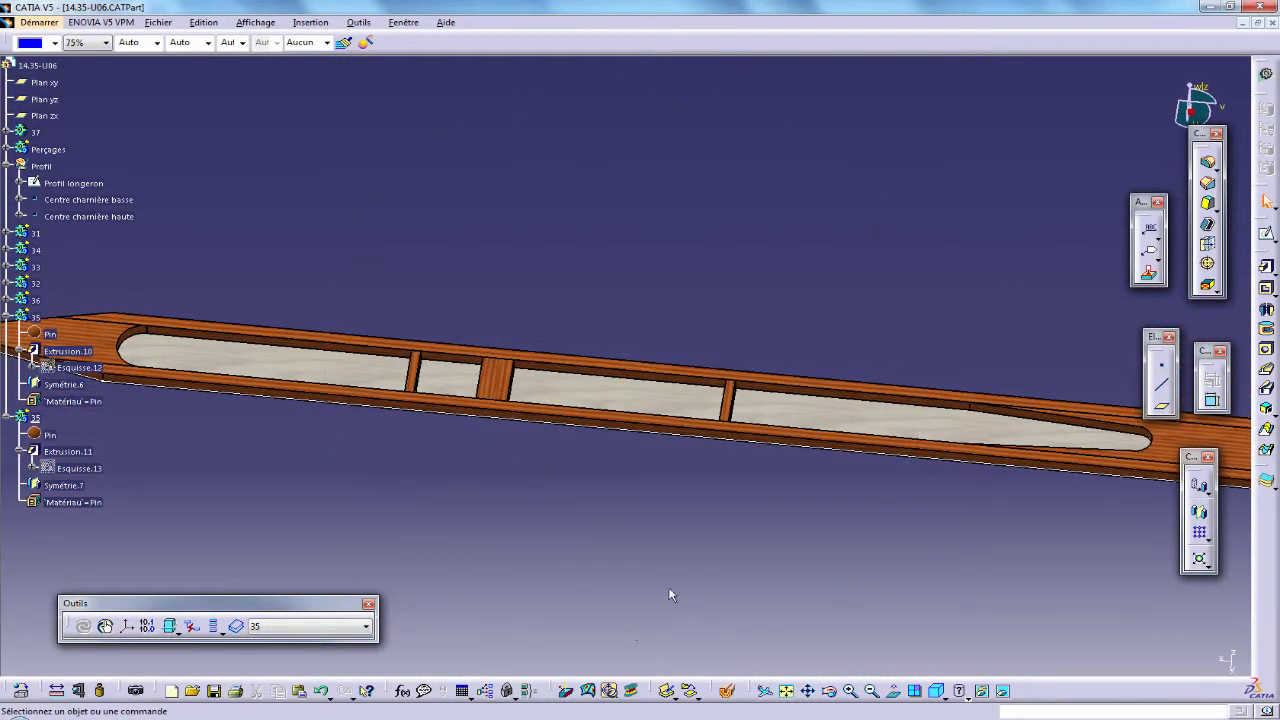
pyautogui.moveTo(670, 595); pyautogui.dragTo(585, 560, button='middle')
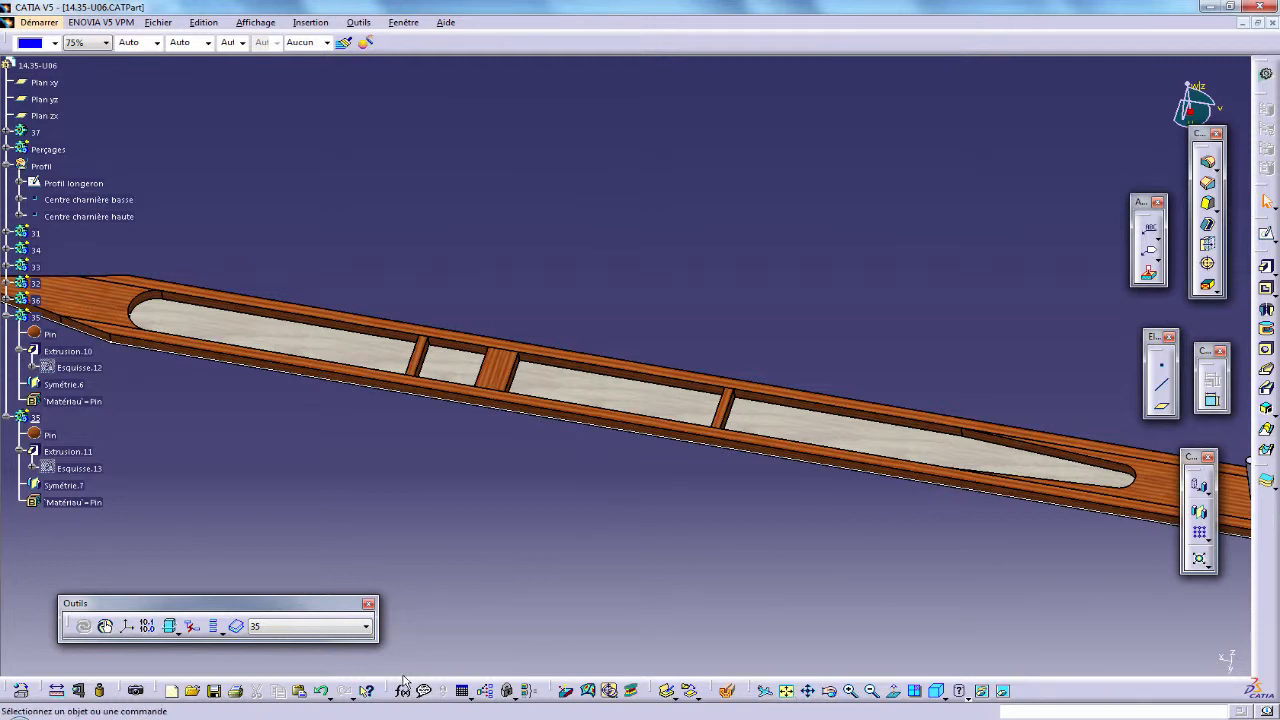
pyautogui.click(57, 692)
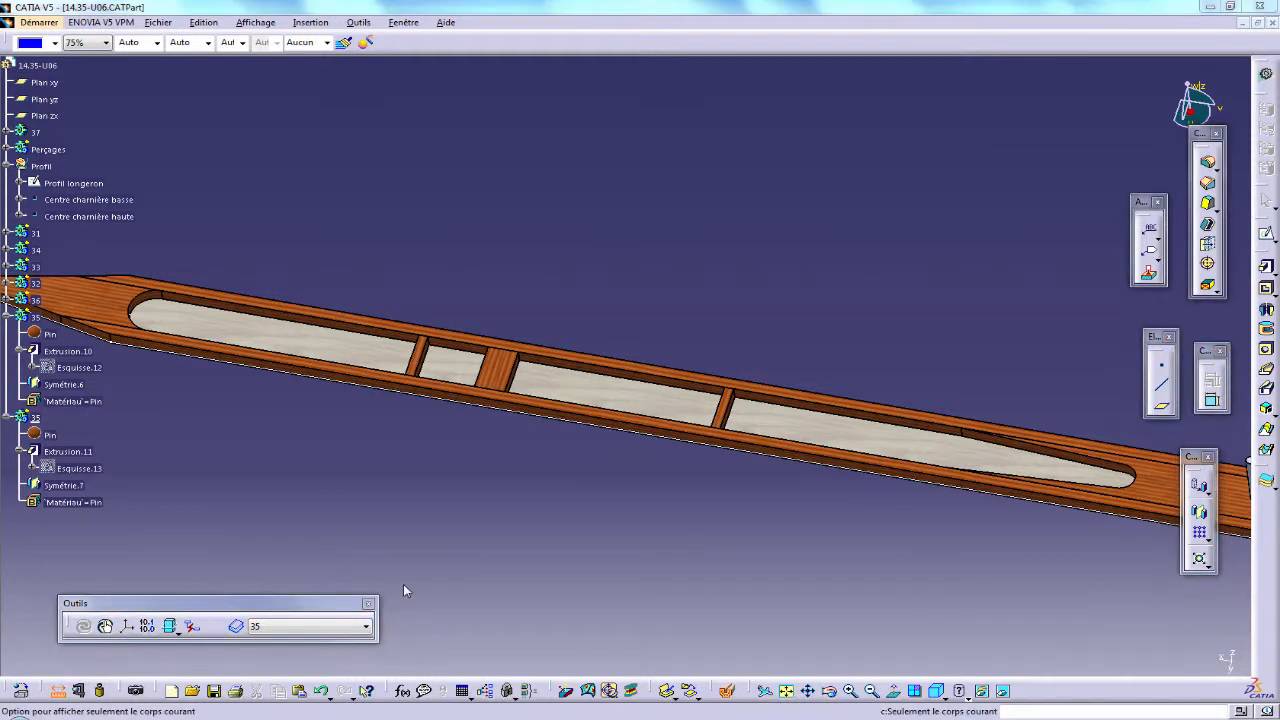
pyautogui.moveTo(431, 511); pyautogui.dragTo(428, 375, button='middle')
pyautogui.moveTo(410, 402); pyautogui.dragTo(788, 268, button='middle')
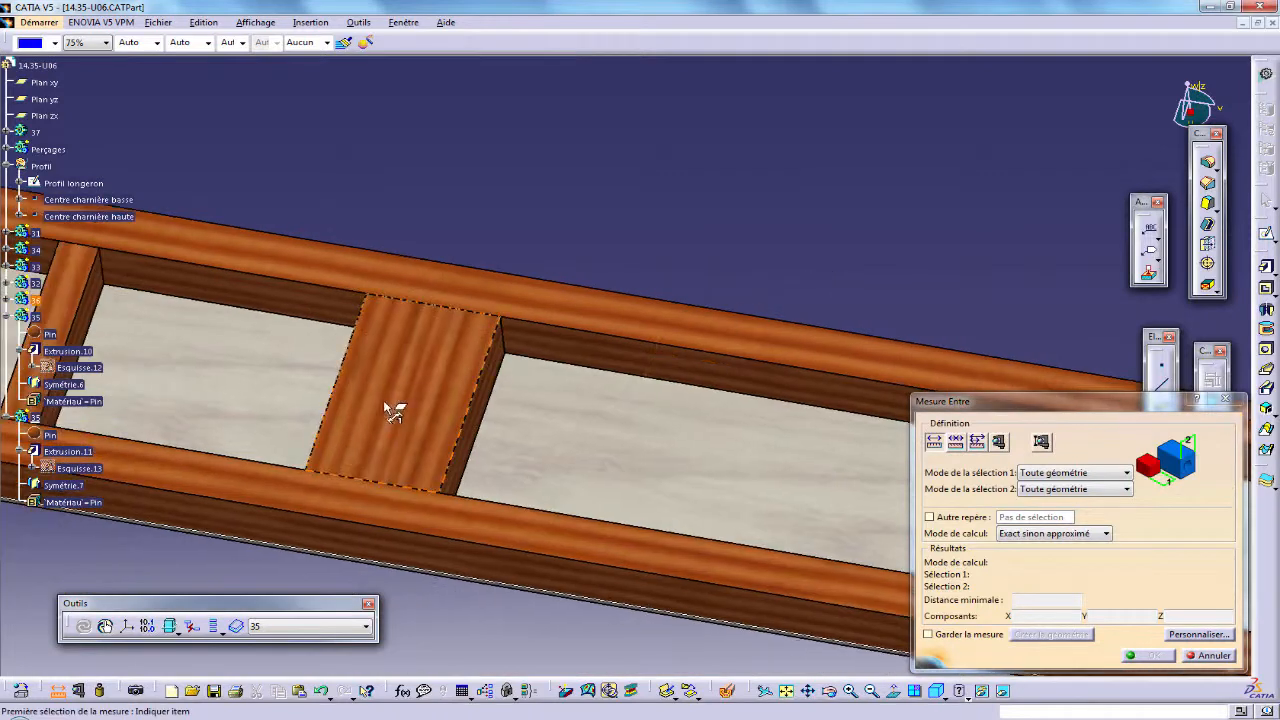
pyautogui.click(481, 398)
pyautogui.moveTo(352, 408); pyautogui.dragTo(431, 458, button='middle')
pyautogui.click(306, 346)
pyautogui.moveTo(648, 495); pyautogui.dragTo(434, 450, button='middle')
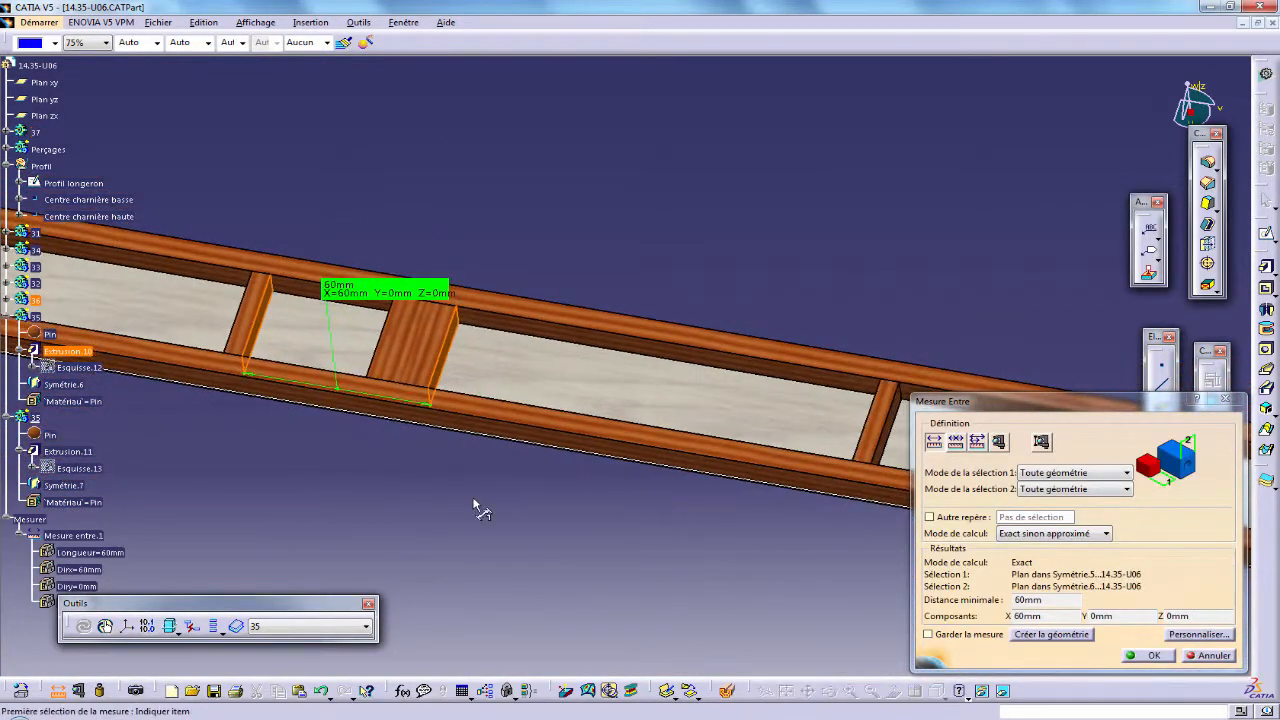
# Measure the distance between the side faces of block 36 and the second block 35, and close the measurement without keeping it.
pyautogui.click(450, 350)
pyautogui.moveTo(509, 431); pyautogui.dragTo(253, 400, button='middle')
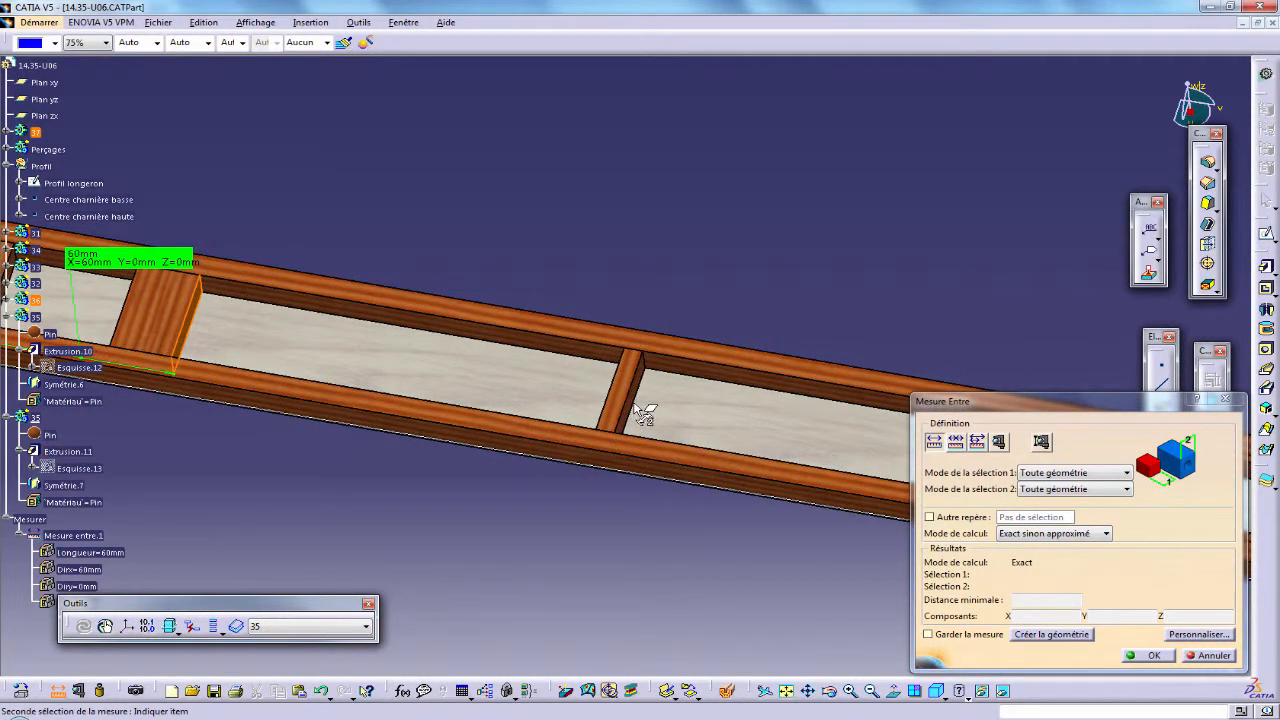
pyautogui.click(635, 403)
pyautogui.moveTo(460, 408); pyautogui.dragTo(862, 562, button='middle')
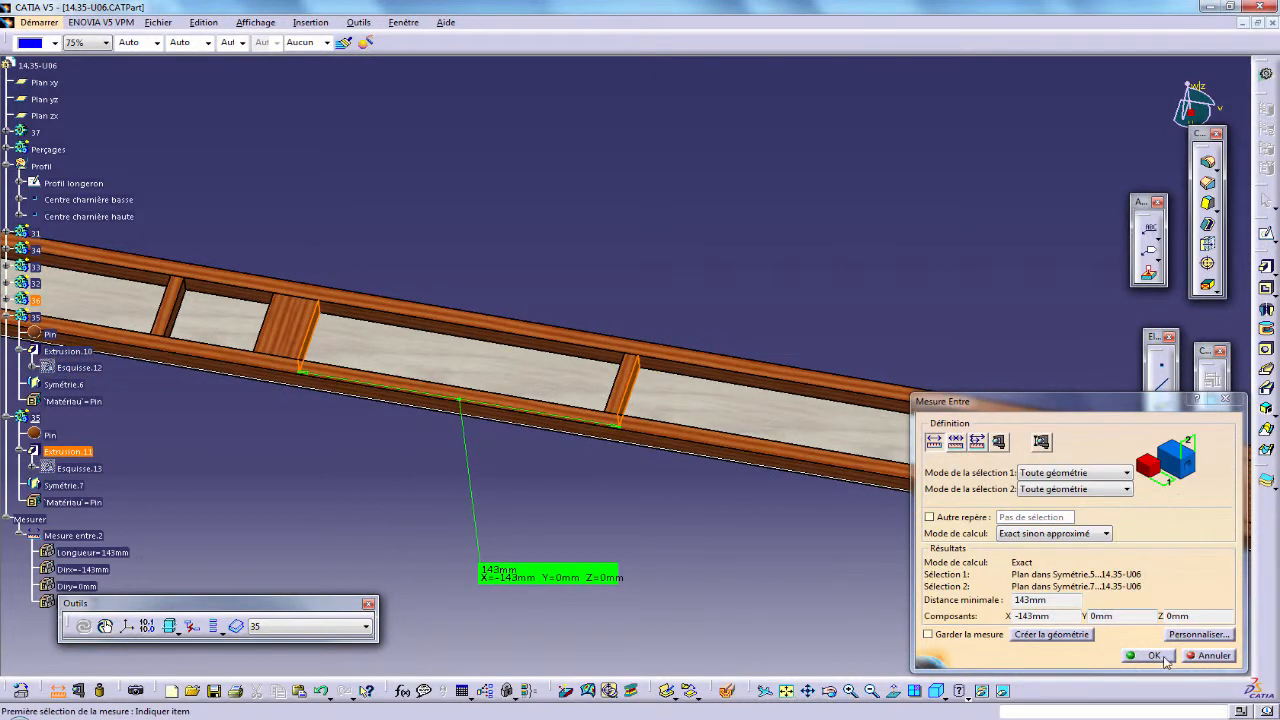
pyautogui.click(1210, 656)
pyautogui.moveTo(900, 620); pyautogui.dragTo(697, 712, button='middle')
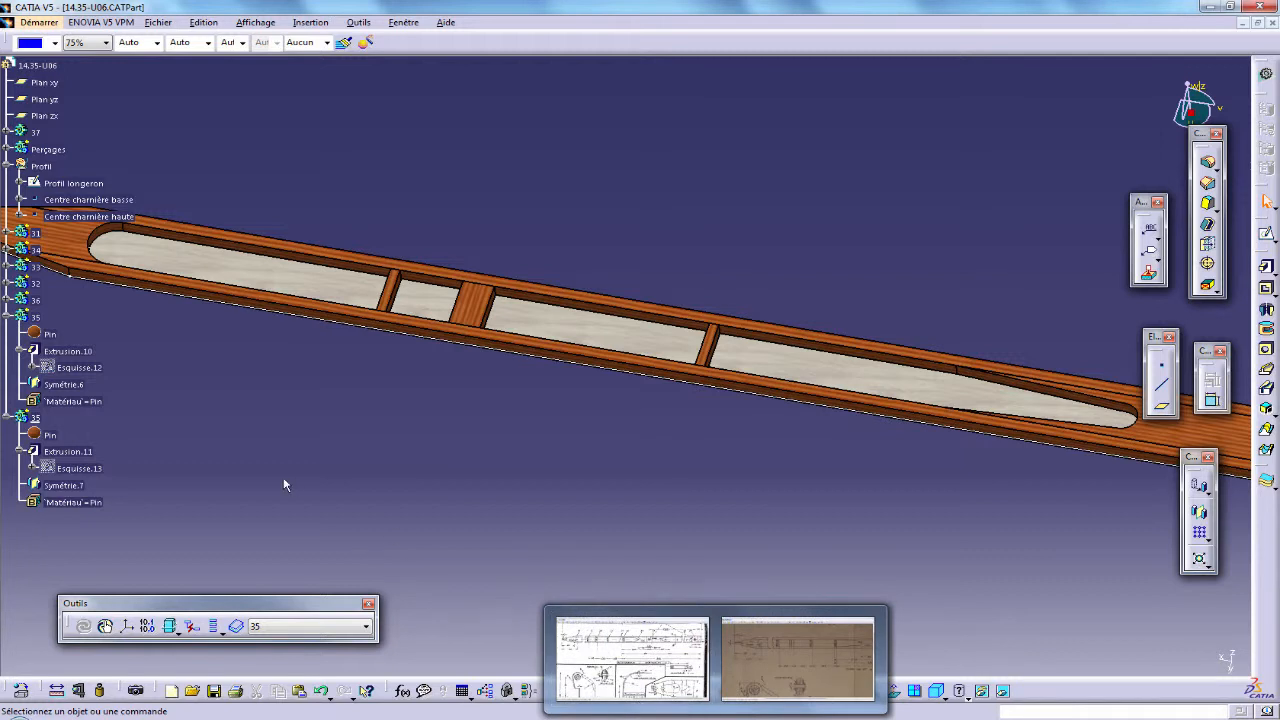
# Paste a third body 35 into part 14.35-U06 and move its sketch rectangle beyond the second block 35, dropping the 60 mm distance.
pyautogui.rightClick(49, 66)
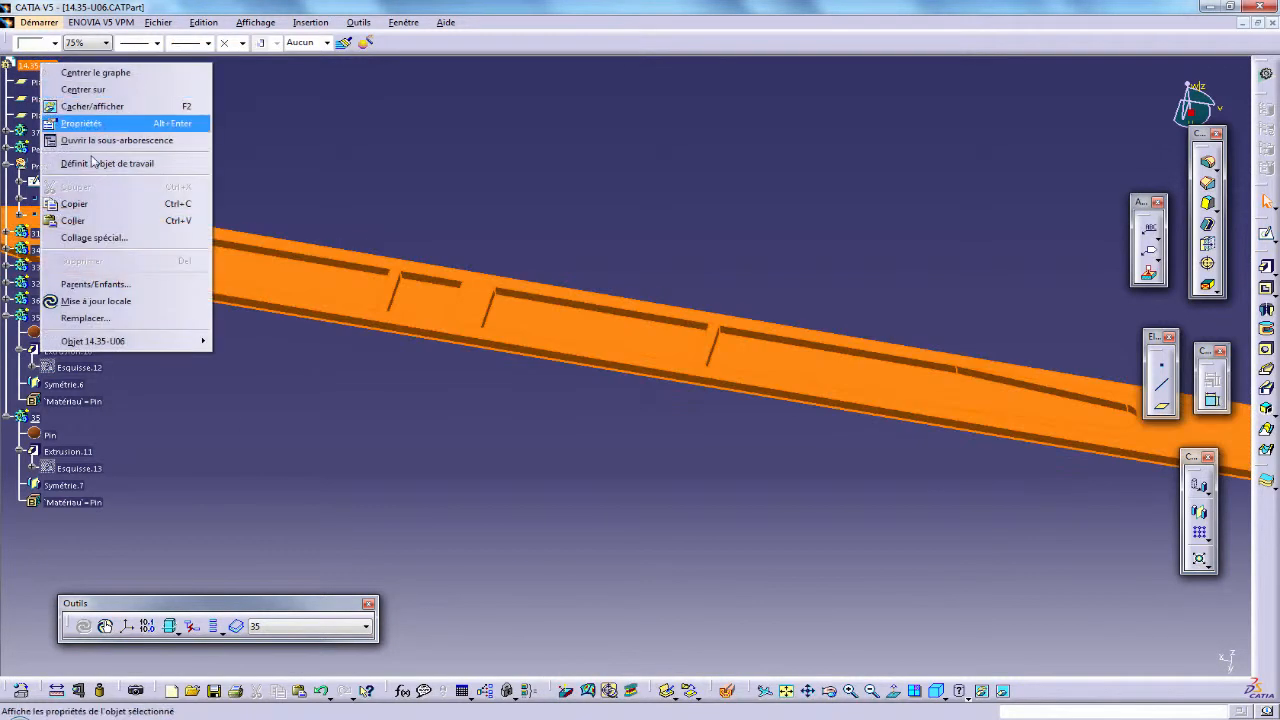
pyautogui.click(100, 217)
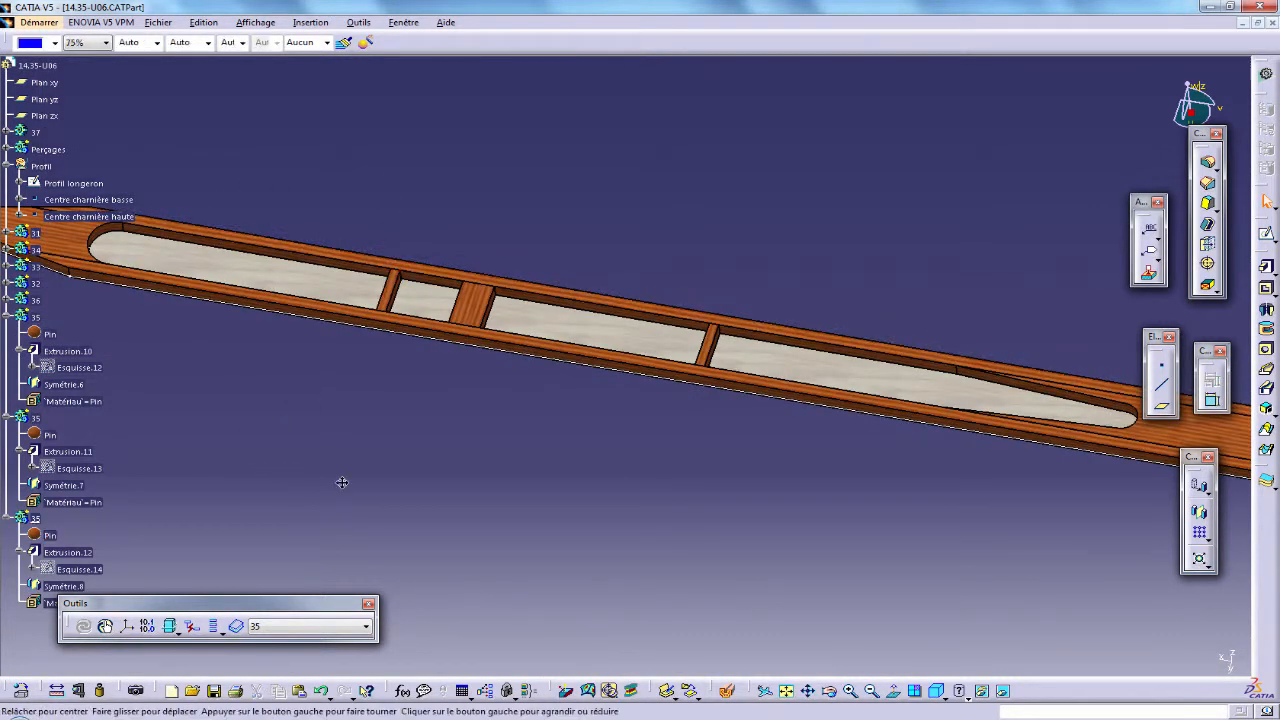
pyautogui.click(88, 569)
pyautogui.doubleClick(88, 569)
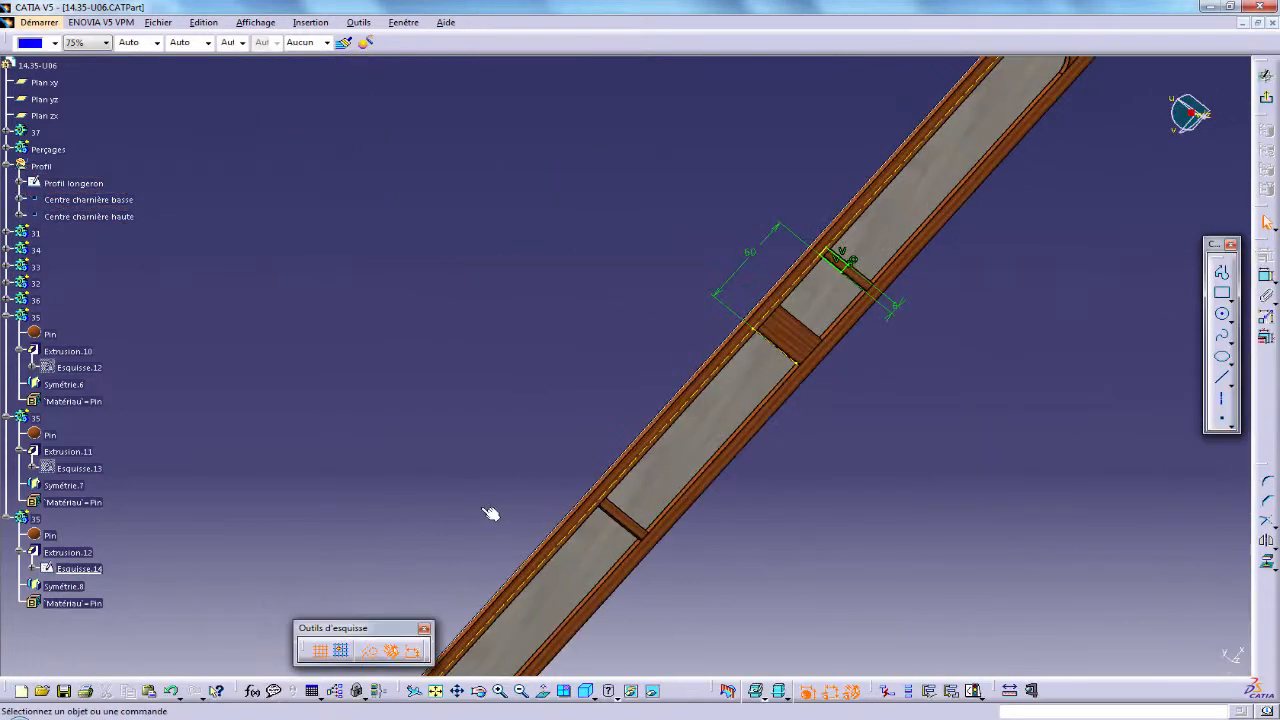
pyautogui.moveTo(548, 453)
pyautogui.mouseDown(button='middle')
pyautogui.moveTo(552, 503)
pyautogui.moveTo(646, 486)
pyautogui.moveTo(750, 394)
pyautogui.mouseUp(button='middle')
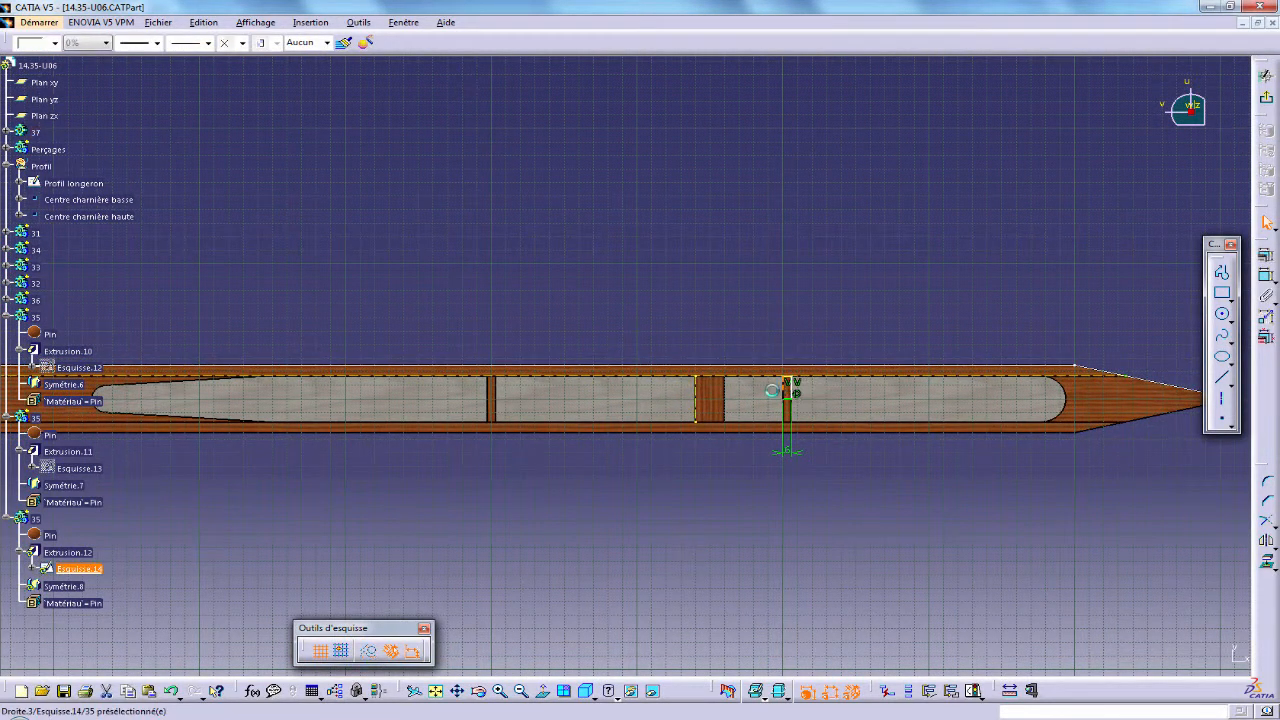
pyautogui.moveTo(790, 393); pyautogui.dragTo(390, 390)
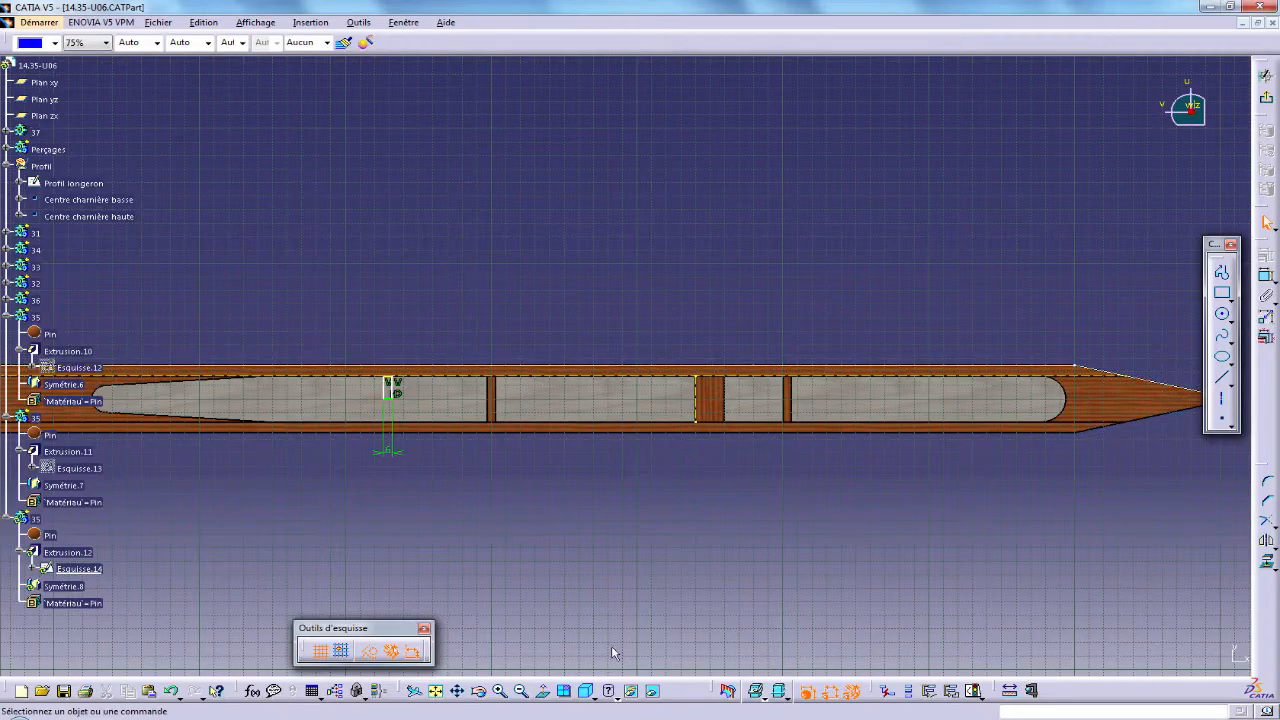
# After checking the scanned drawing in XnView, change the projected line's reference to the second block 35's side face away from block 36.
pyautogui.hotkey('alt', 'Tab')
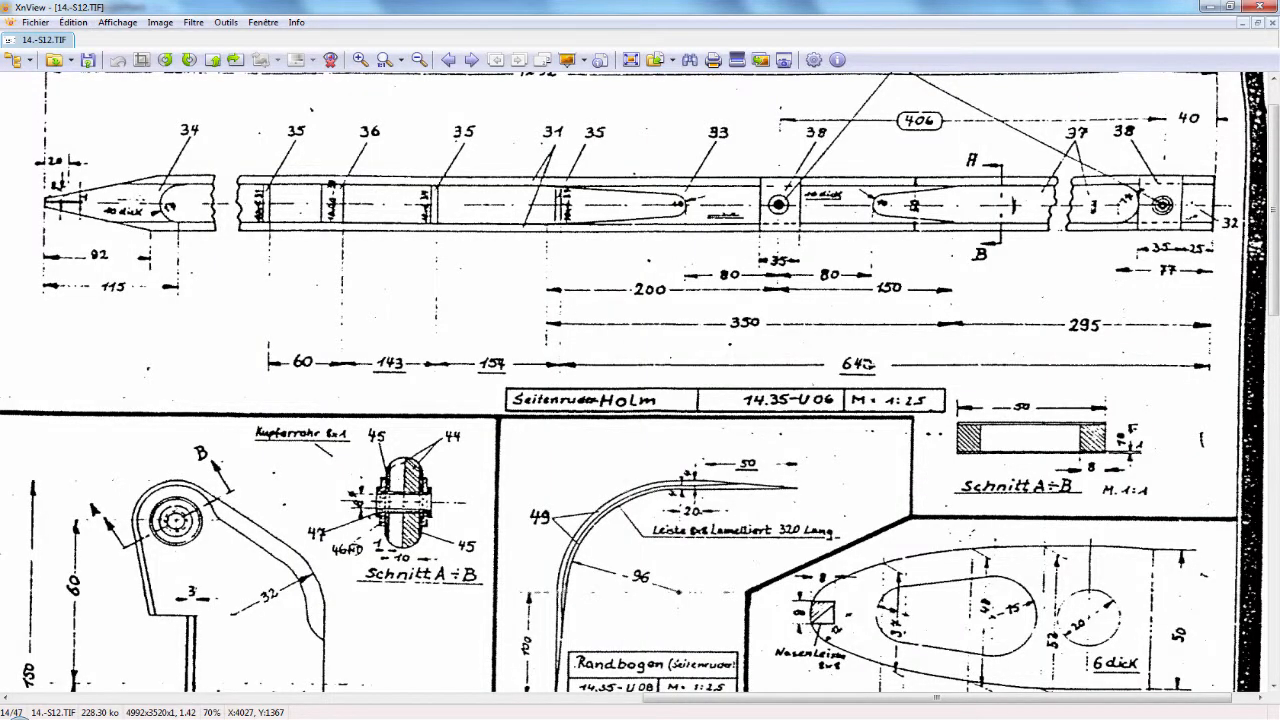
pyautogui.hotkey('alt', 'Tab')
pyautogui.moveTo(552, 509); pyautogui.dragTo(713, 432, button='middle')
pyautogui.doubleClick(665, 417)
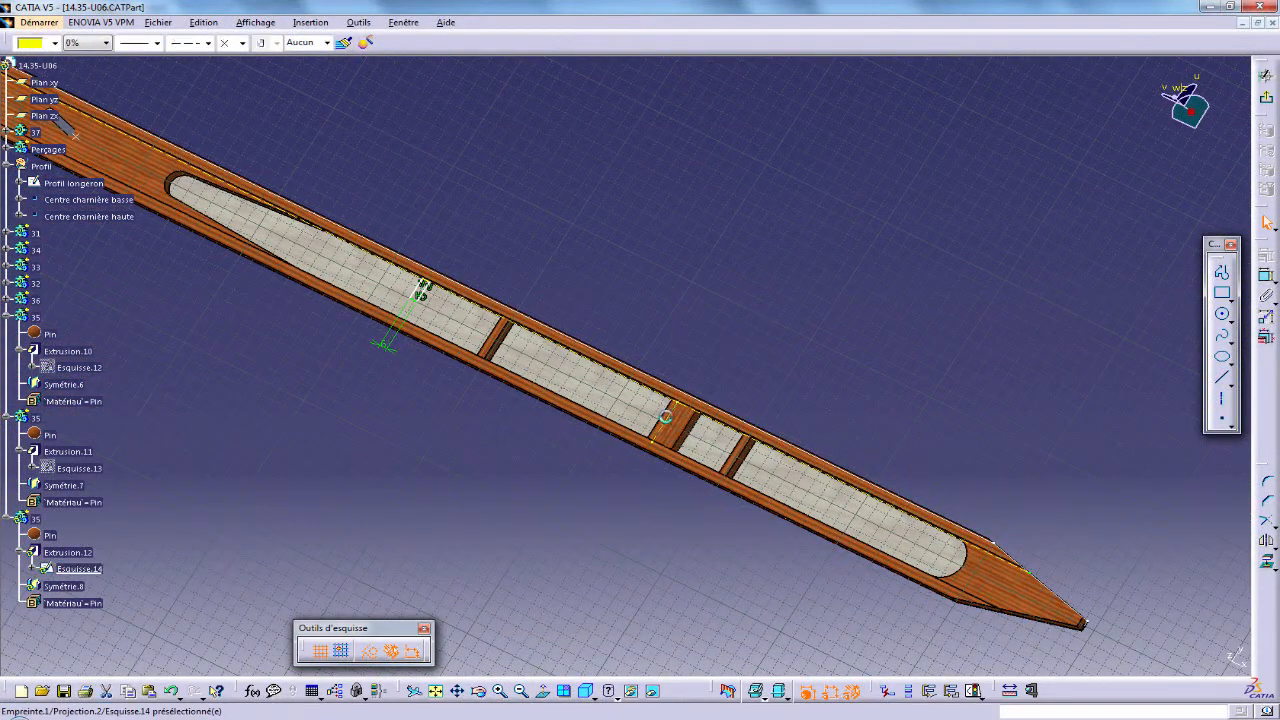
pyautogui.moveTo(509, 471); pyautogui.dragTo(469, 436, button='middle')
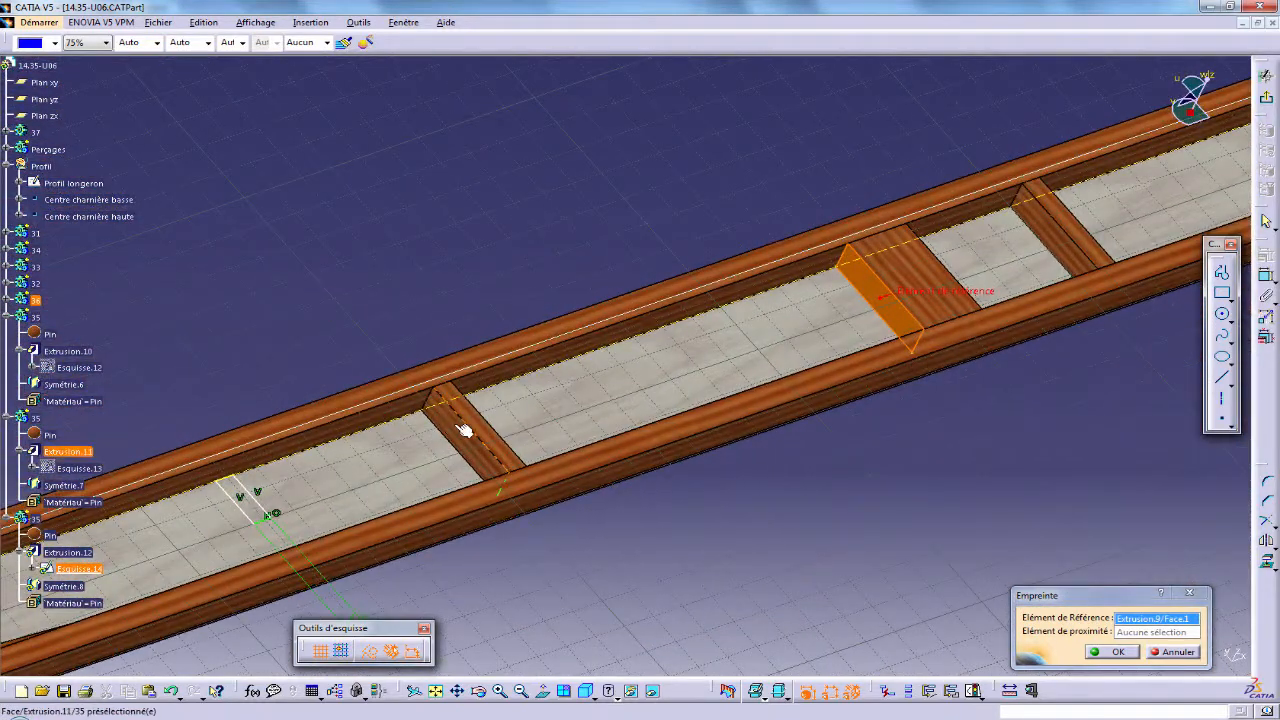
pyautogui.click(457, 424)
pyautogui.click(1112, 652)
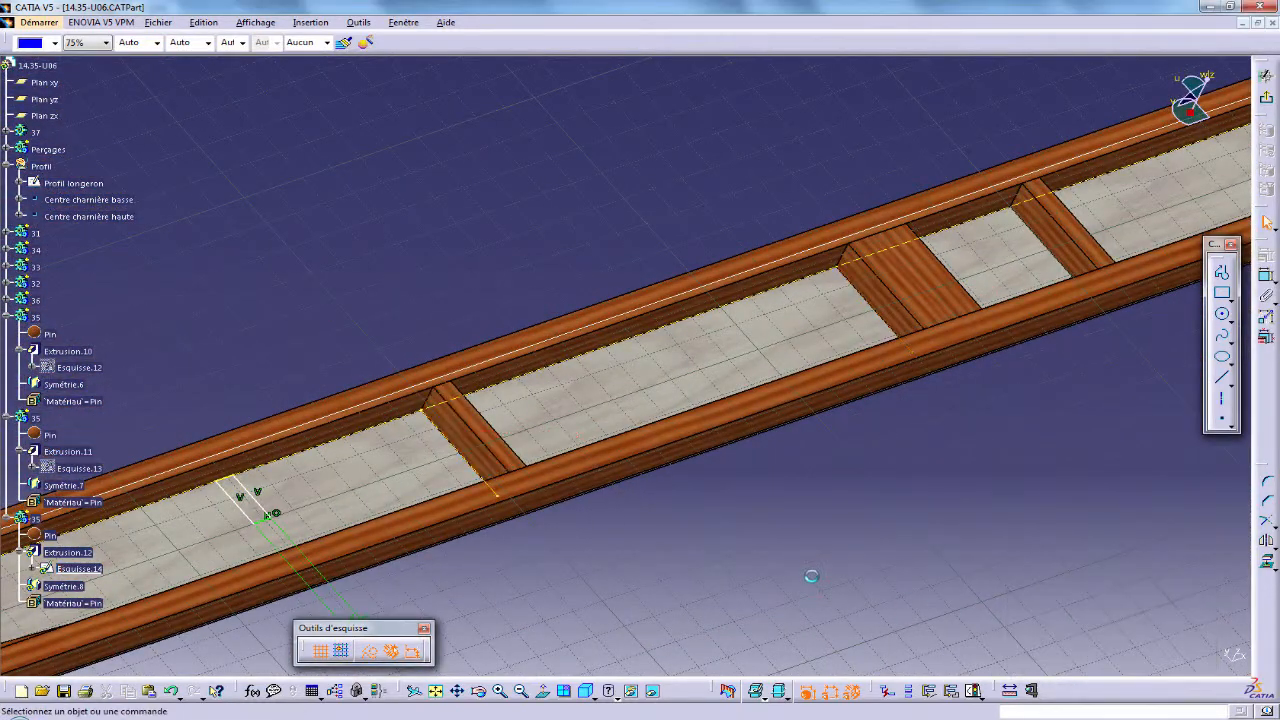
# Constrain the distance from the second block 35's projected line to the rectangle's far side to 157 mm and exit the sketch.
pyautogui.moveTo(805, 590); pyautogui.dragTo(929, 523, button='middle')
pyautogui.click(1266, 278)
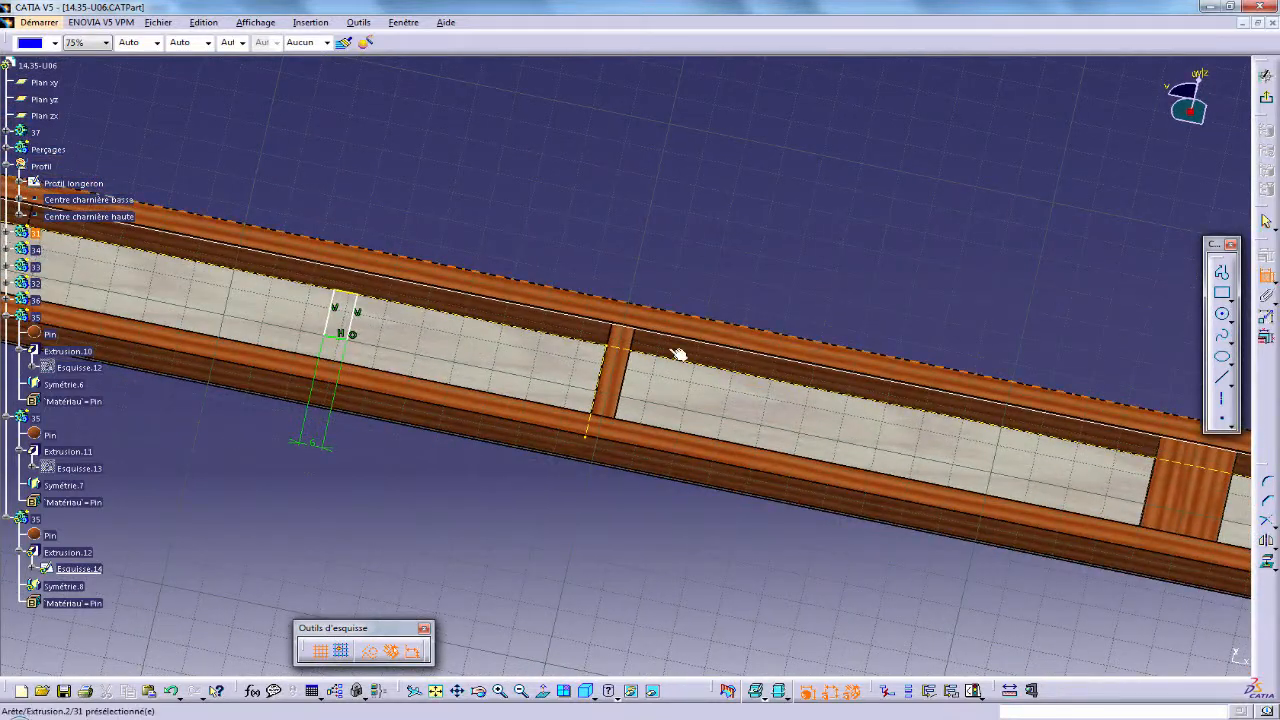
pyautogui.click(598, 372)
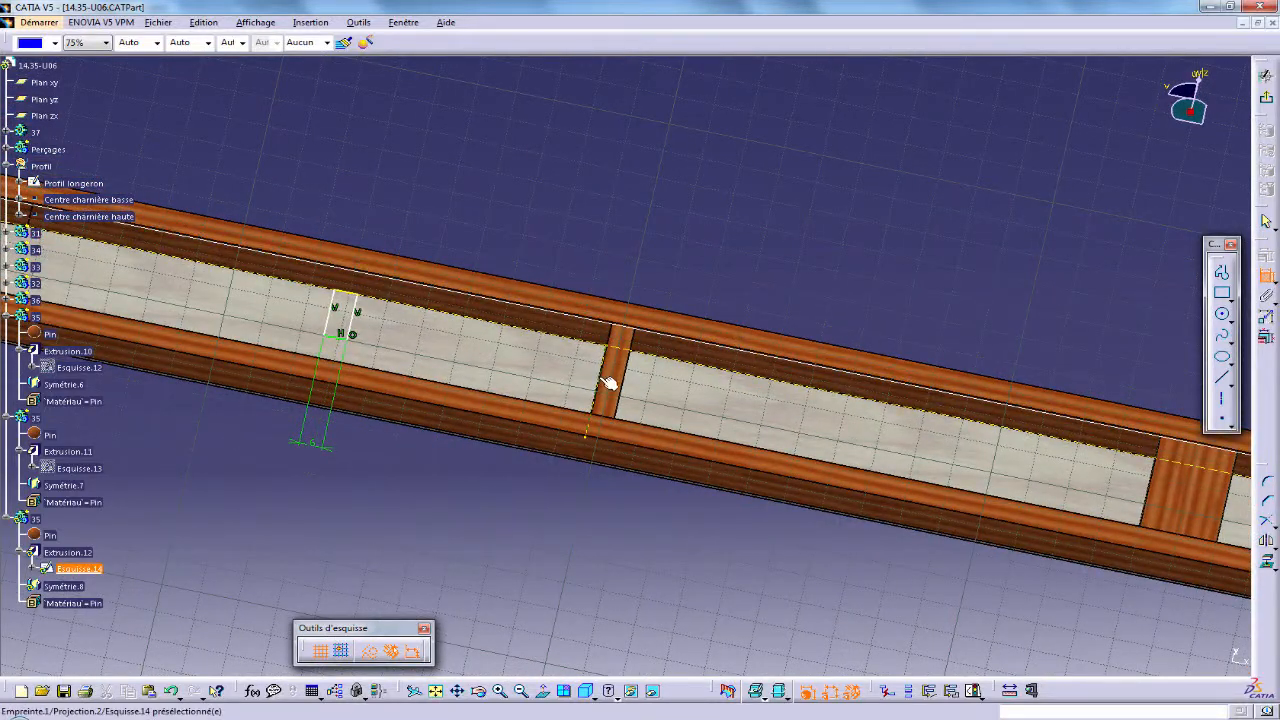
pyautogui.click(343, 306)
pyautogui.click(510, 195)
pyautogui.doubleClick(510, 193)
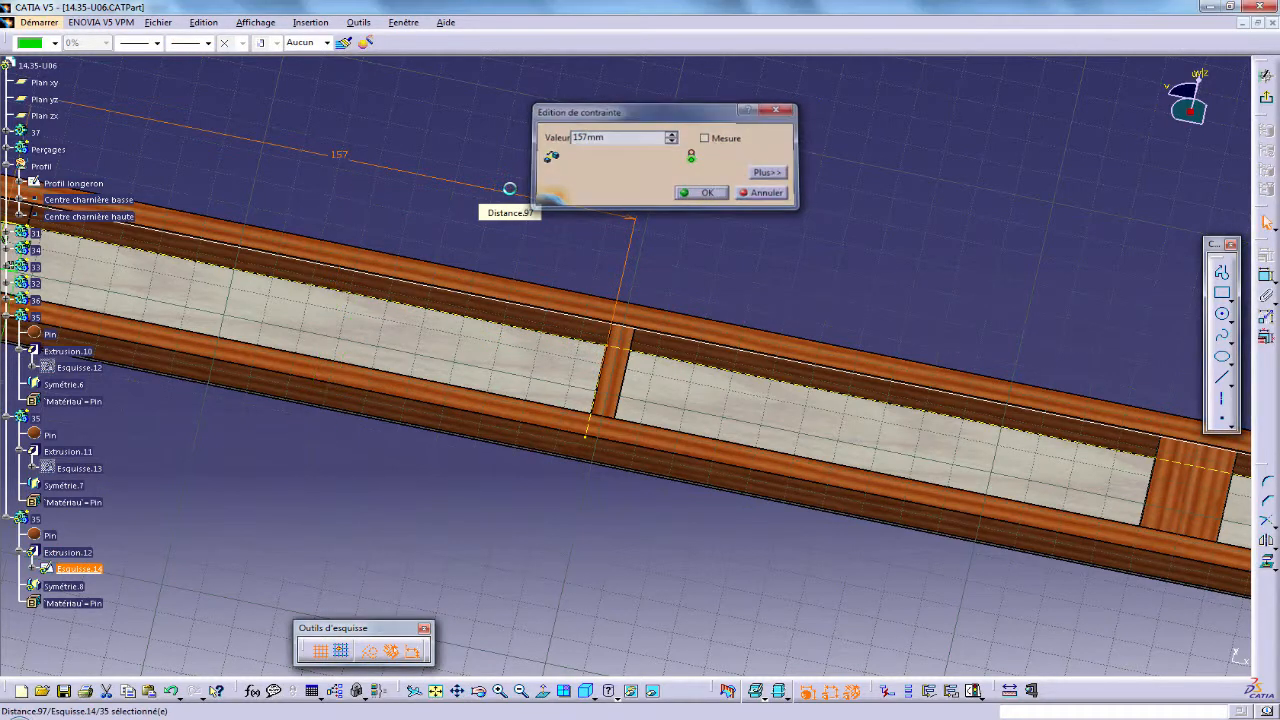
pyautogui.press('Return')
pyautogui.moveTo(505, 246); pyautogui.dragTo(558, 249, button='middle')
pyautogui.click(1268, 101)
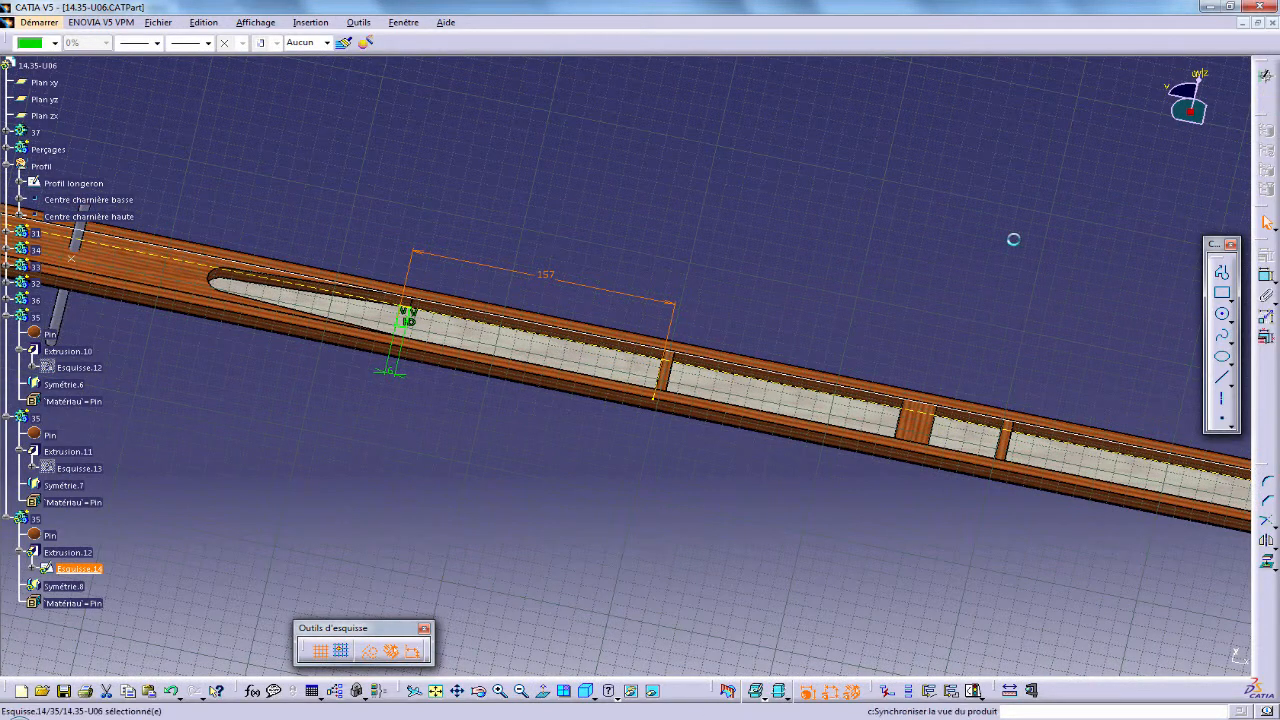
# Reopen the third body 35's sketch, project the tapered inner face of block 33 into it, and make the projected line standard geometry.
pyautogui.moveTo(804, 407); pyautogui.dragTo(897, 249, button='middle')
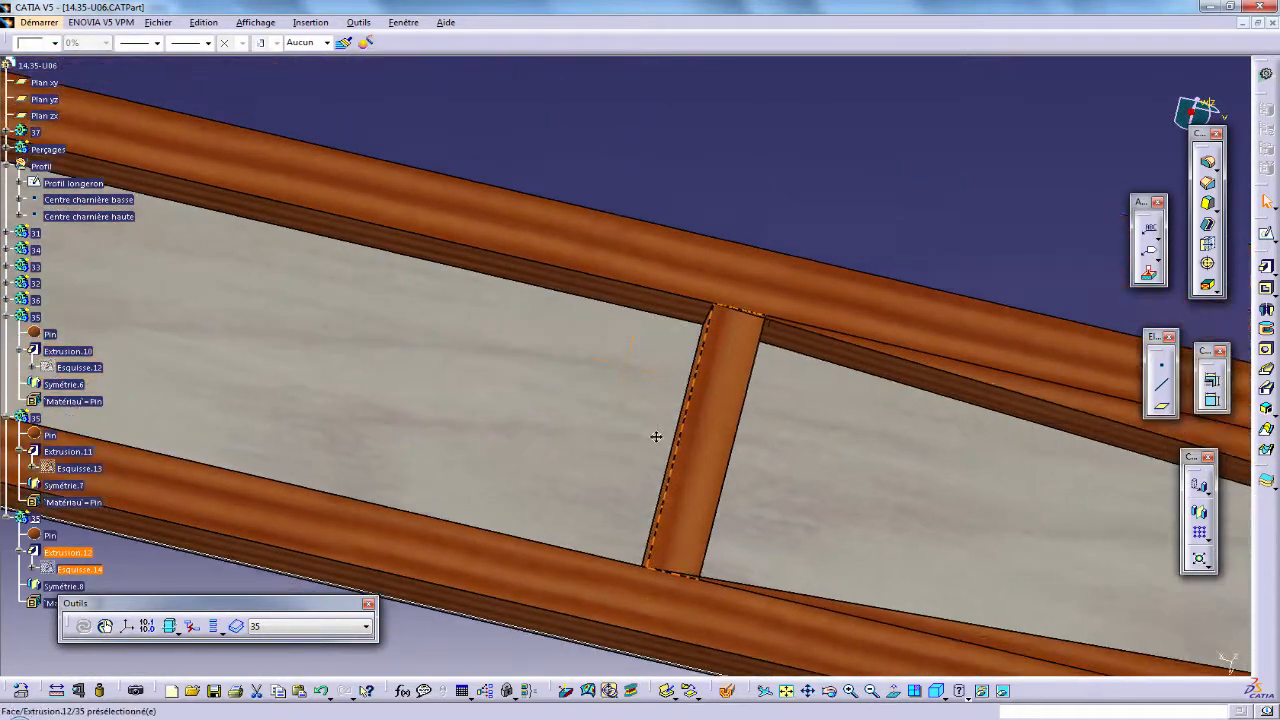
pyautogui.moveTo(656, 437); pyautogui.dragTo(771, 371, button='middle')
pyautogui.moveTo(762, 420); pyautogui.dragTo(693, 574, button='middle')
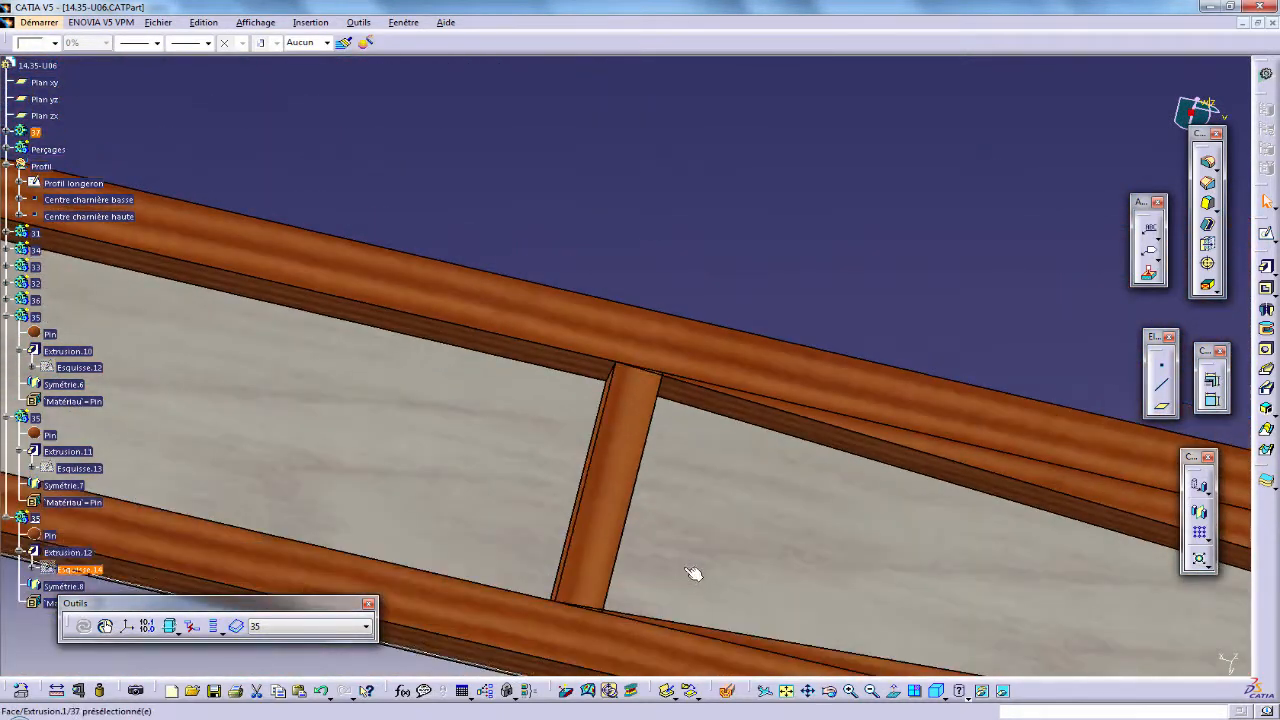
pyautogui.doubleClick(80, 571)
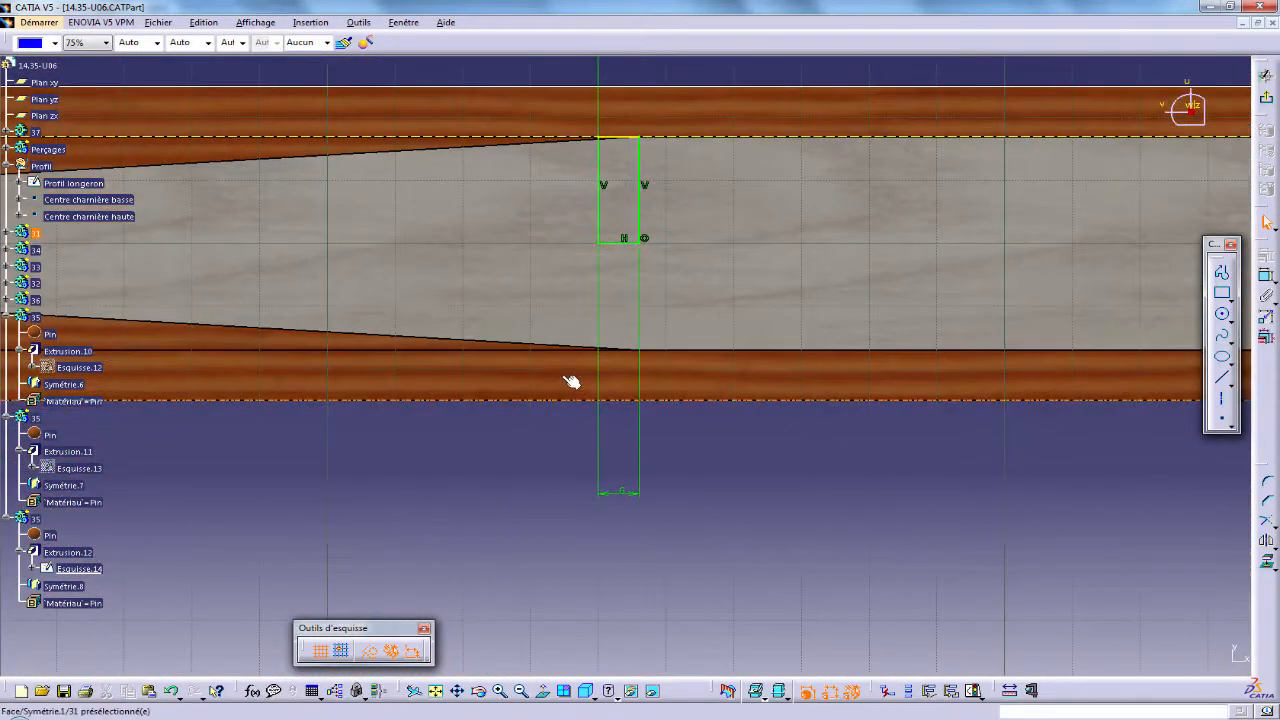
pyautogui.moveTo(571, 380)
pyautogui.mouseDown(button='middle')
pyautogui.moveTo(540, 473)
pyautogui.moveTo(568, 497)
pyautogui.mouseUp(button='middle')
pyautogui.moveTo(617, 435)
pyautogui.mouseDown(button='middle')
pyautogui.moveTo(529, 486)
pyautogui.moveTo(508, 330)
pyautogui.mouseUp(button='middle')
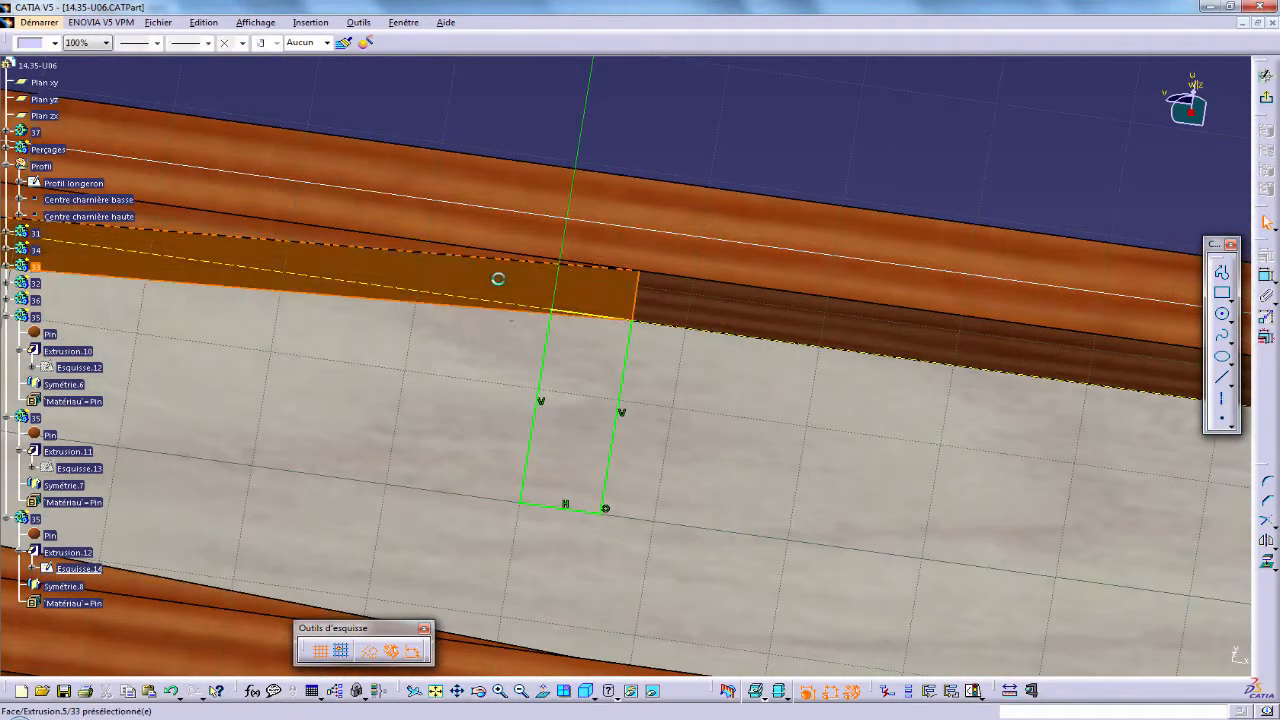
pyautogui.click(1269, 564)
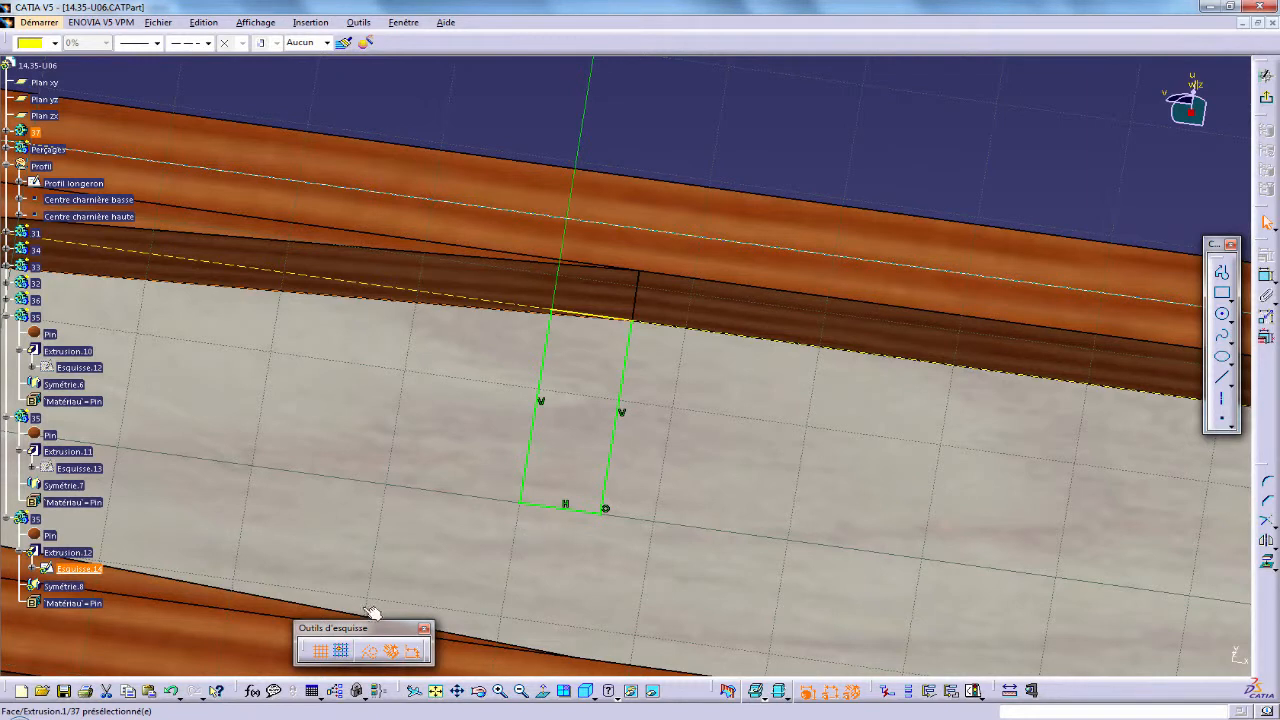
pyautogui.click(370, 652)
pyautogui.click(777, 212)
pyautogui.moveTo(708, 423); pyautogui.dragTo(742, 285, button='middle')
pyautogui.click(617, 361)
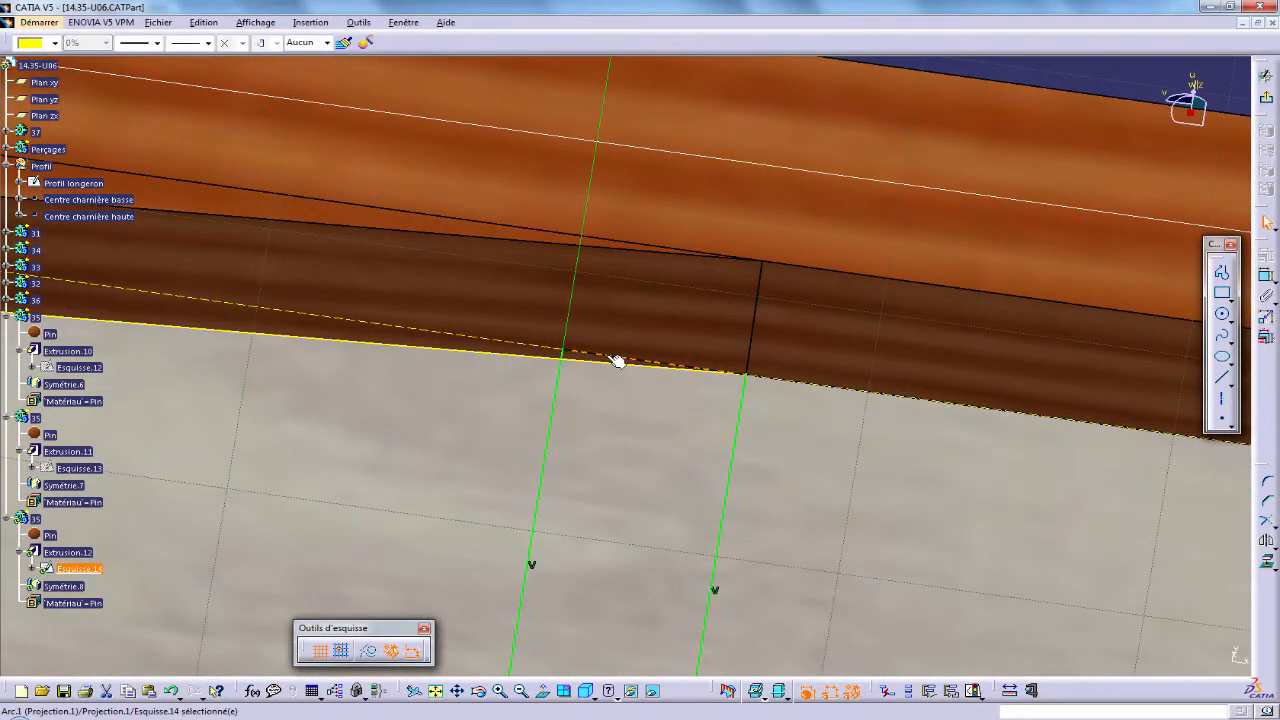
pyautogui.click(782, 458)
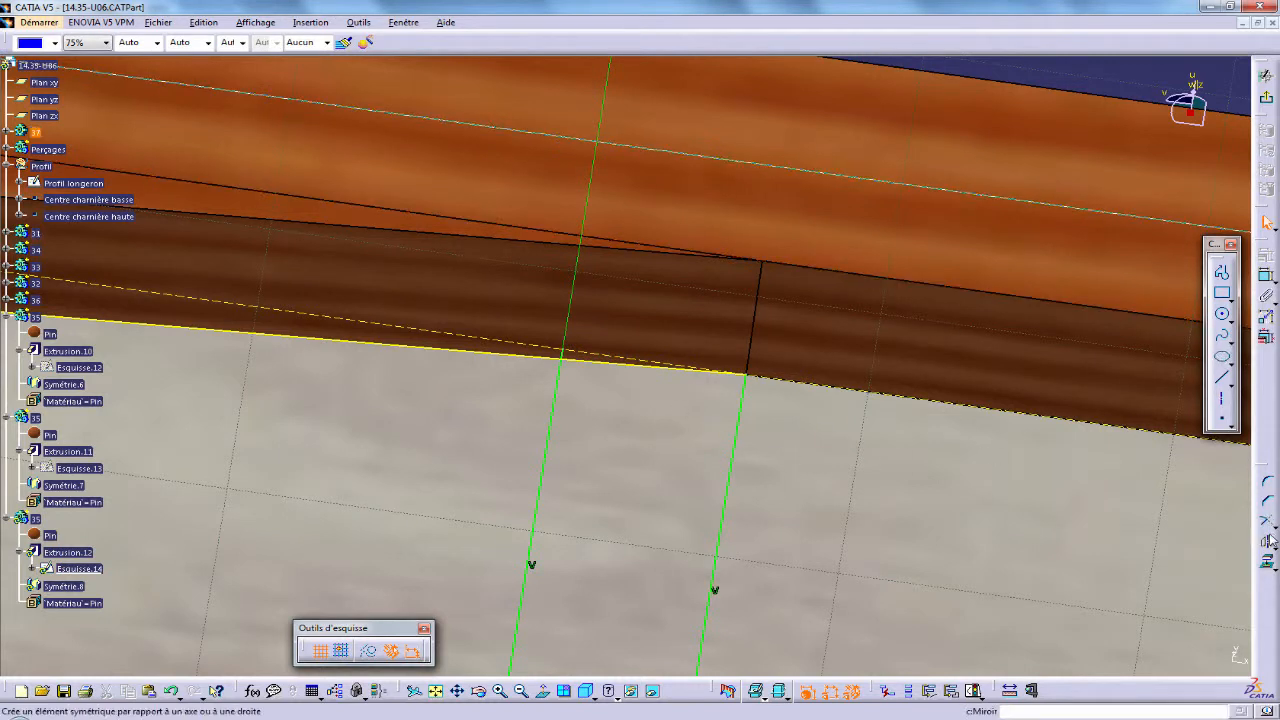
# Trim the rectangle's far side and the projected tapered line to each other, exit the sketch, and inspect the block's fit.
pyautogui.click(559, 394)
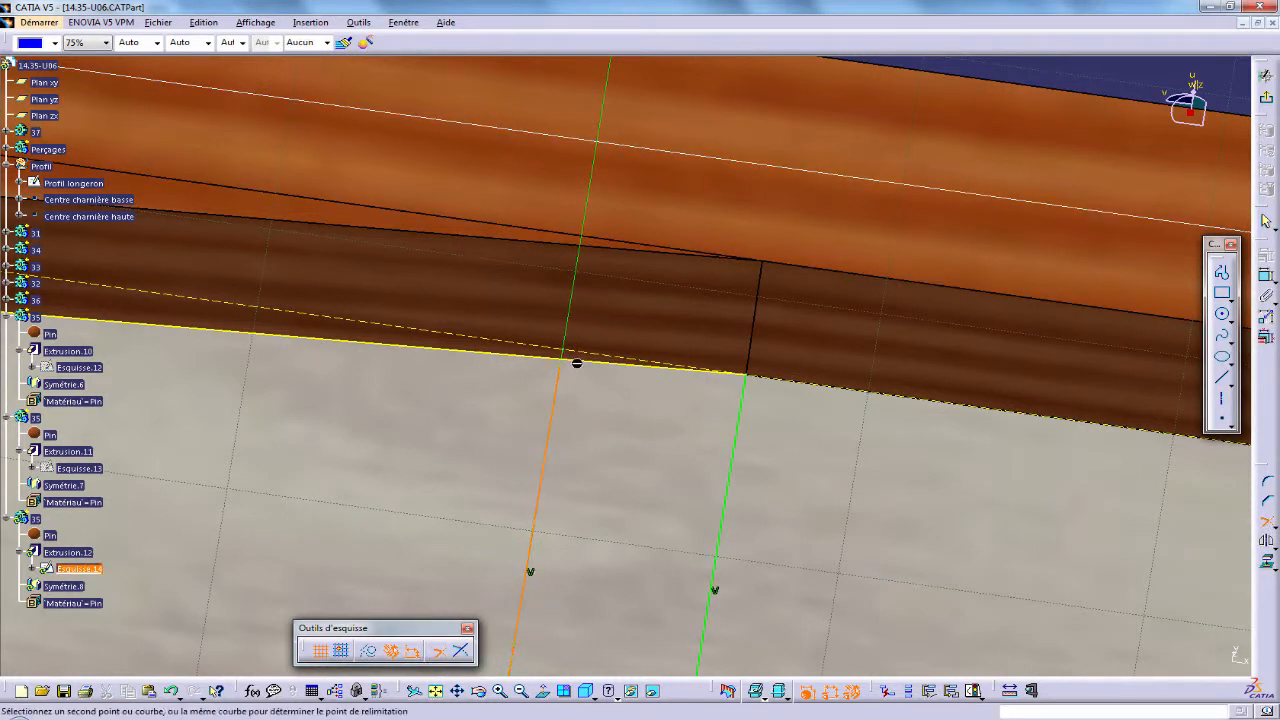
pyautogui.click(586, 363)
pyautogui.moveTo(674, 380); pyautogui.dragTo(681, 524, button='middle')
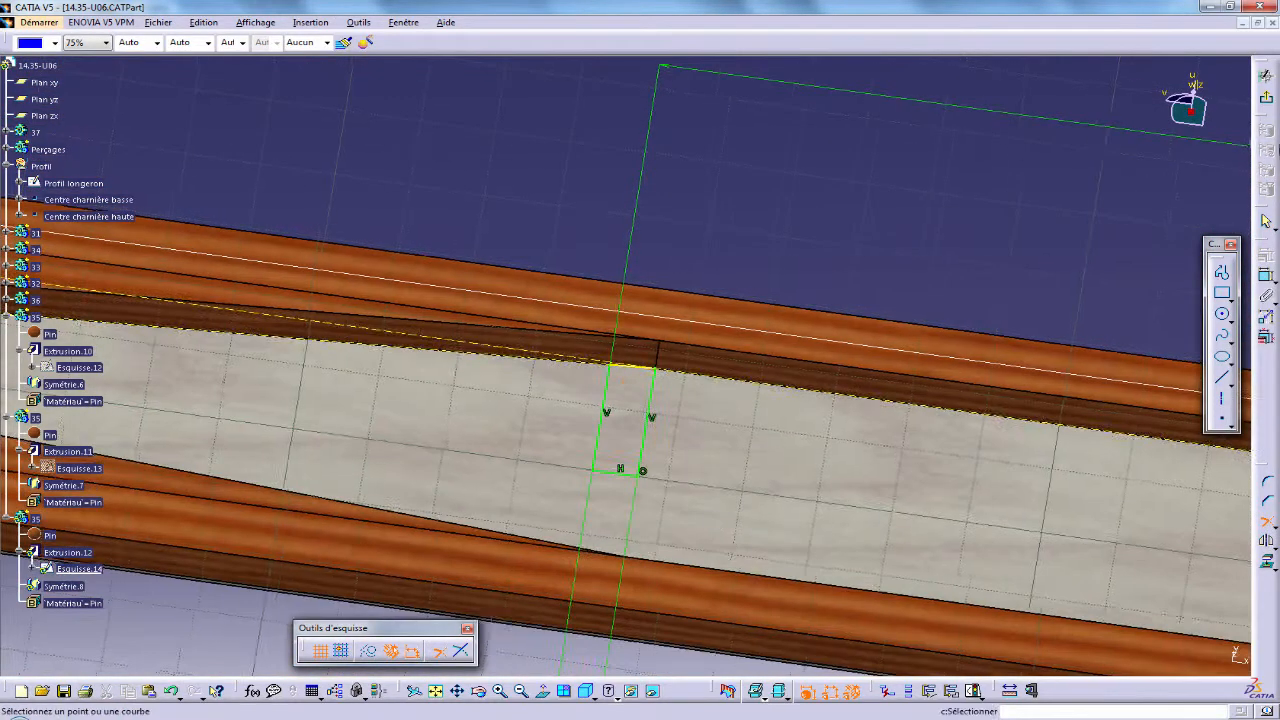
pyautogui.click(1266, 97)
pyautogui.moveTo(738, 460); pyautogui.dragTo(663, 357, button='middle')
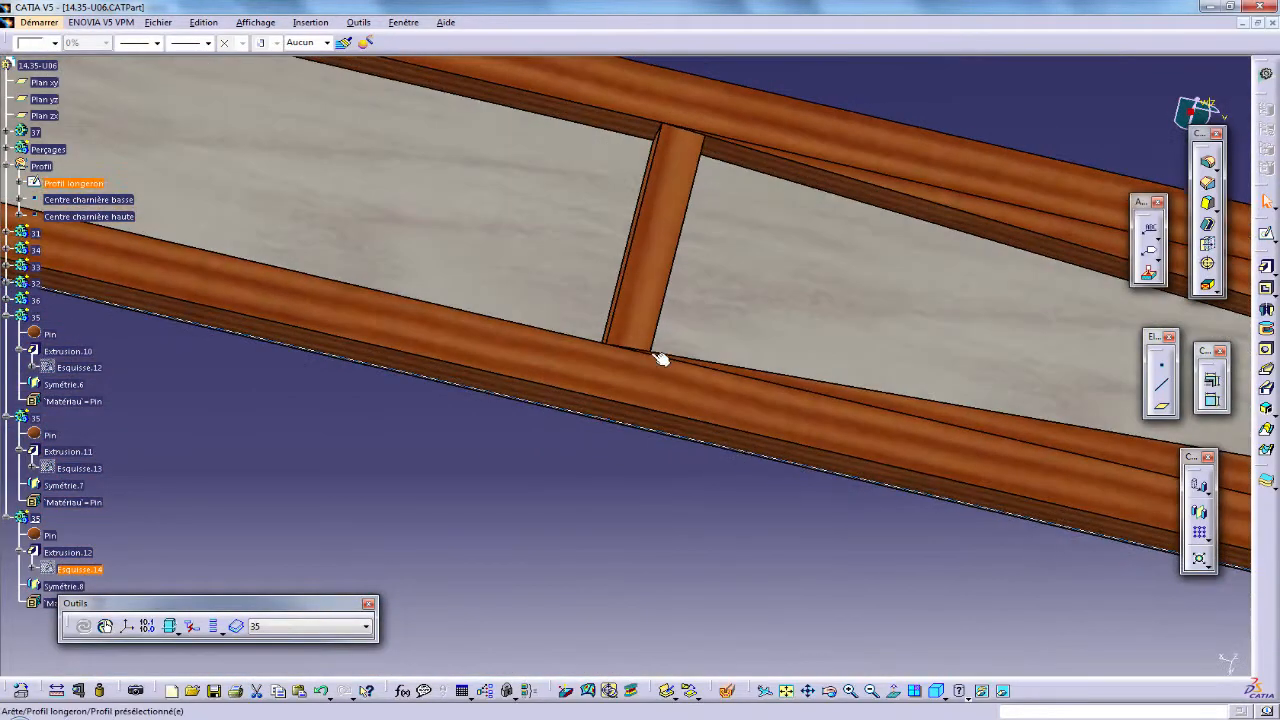
pyautogui.moveTo(640, 286); pyautogui.dragTo(629, 354, button='middle')
pyautogui.moveTo(657, 262); pyautogui.dragTo(650, 350, button='middle')
pyautogui.click(743, 134)
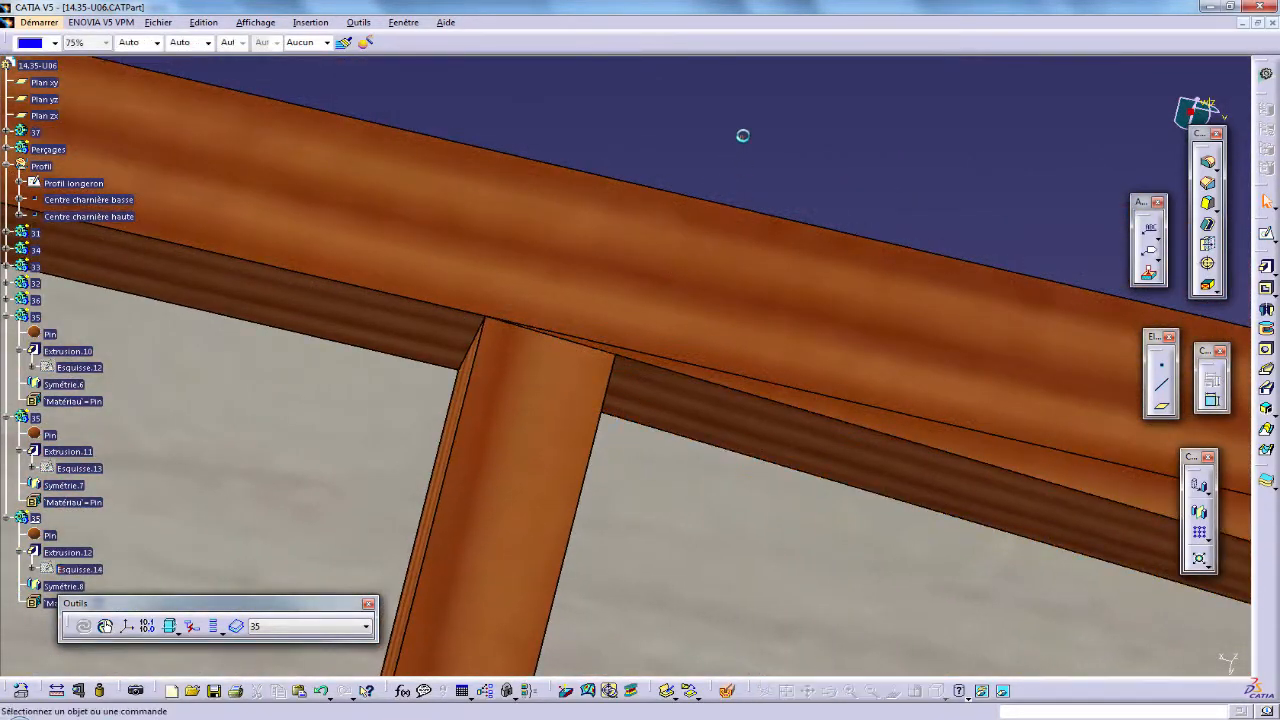
# Examine the third block 35's position against the 154, 200 and 350 dimension lines in XnView's full-screen scan P1020121.jpg.
pyautogui.hotkey('alt', 'Tab')
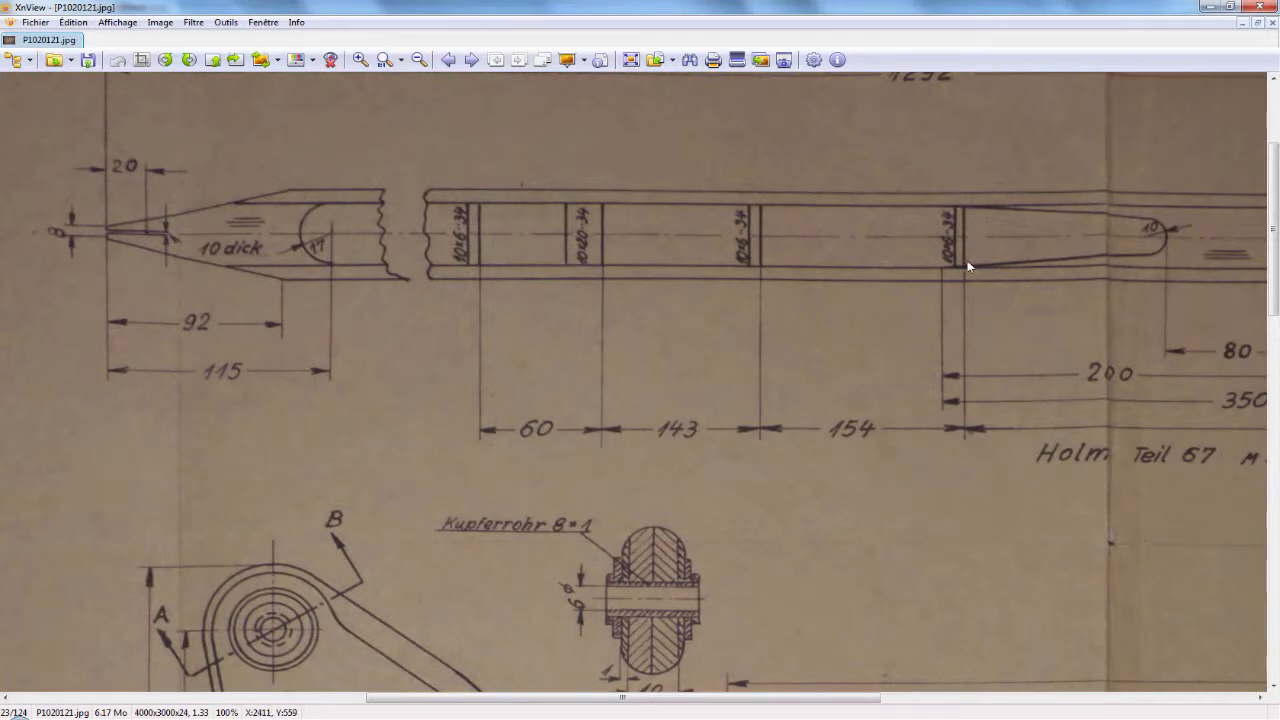
pyautogui.press('Return')
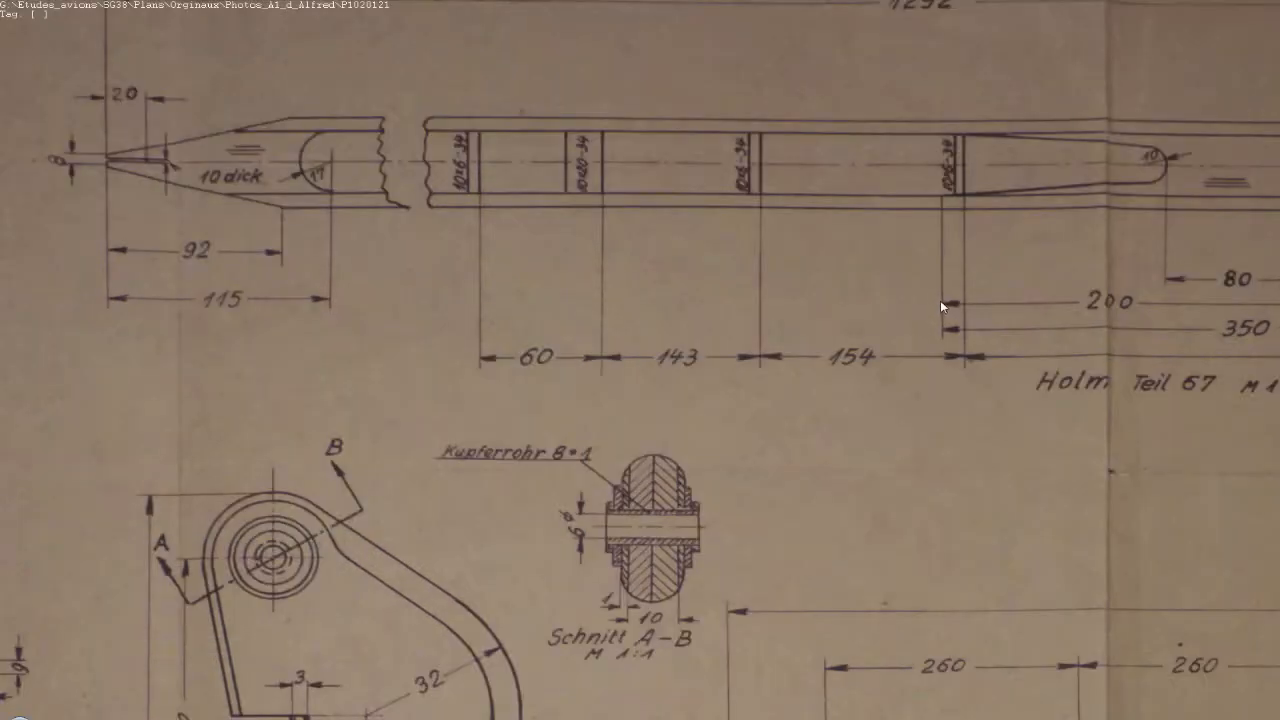
pyautogui.moveTo(956, 225)
pyautogui.mouseDown()
pyautogui.moveTo(700, 380)
pyautogui.moveTo(668, 416)
pyautogui.mouseUp()
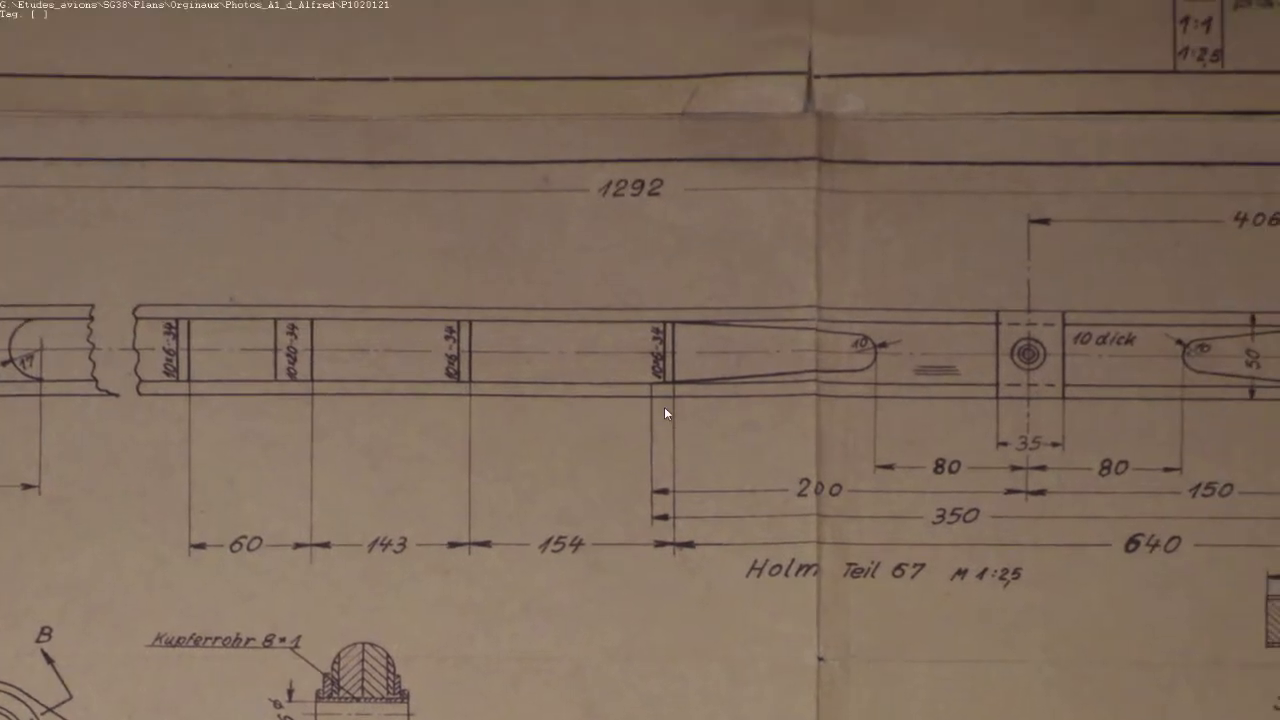
pyautogui.scroll(5, 664, 407)
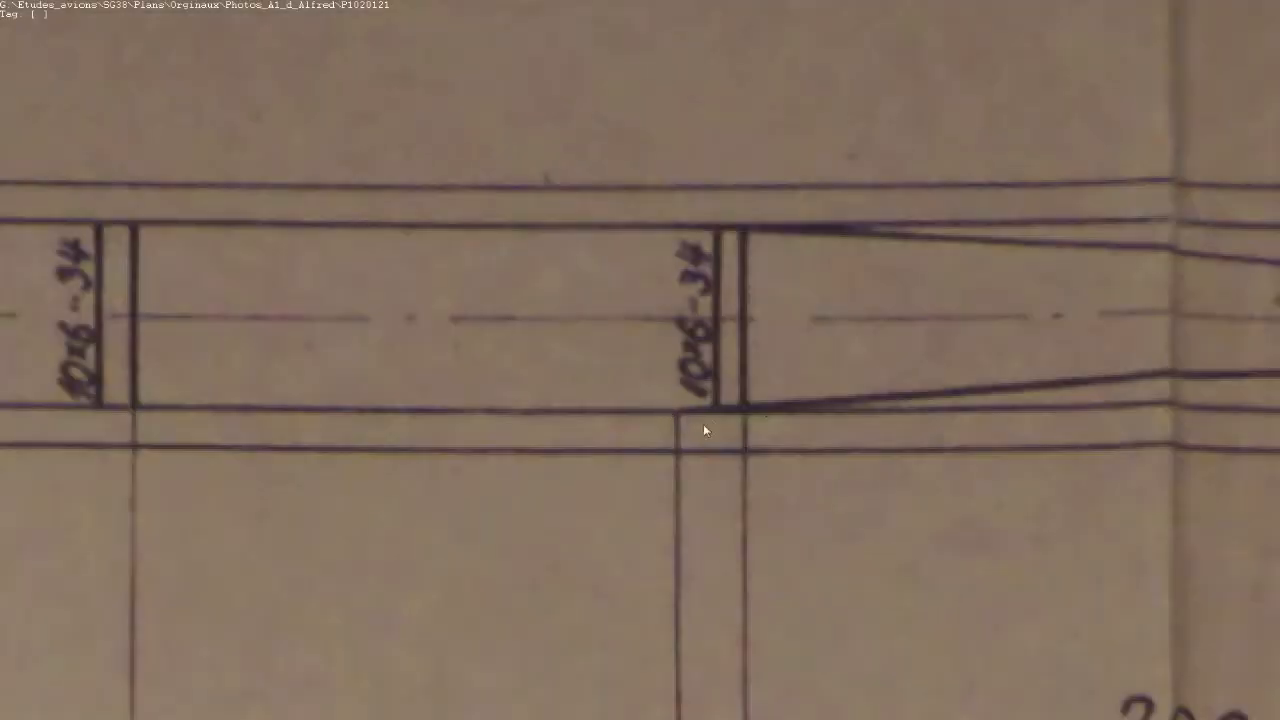
pyautogui.scroll(-5, 693, 425)
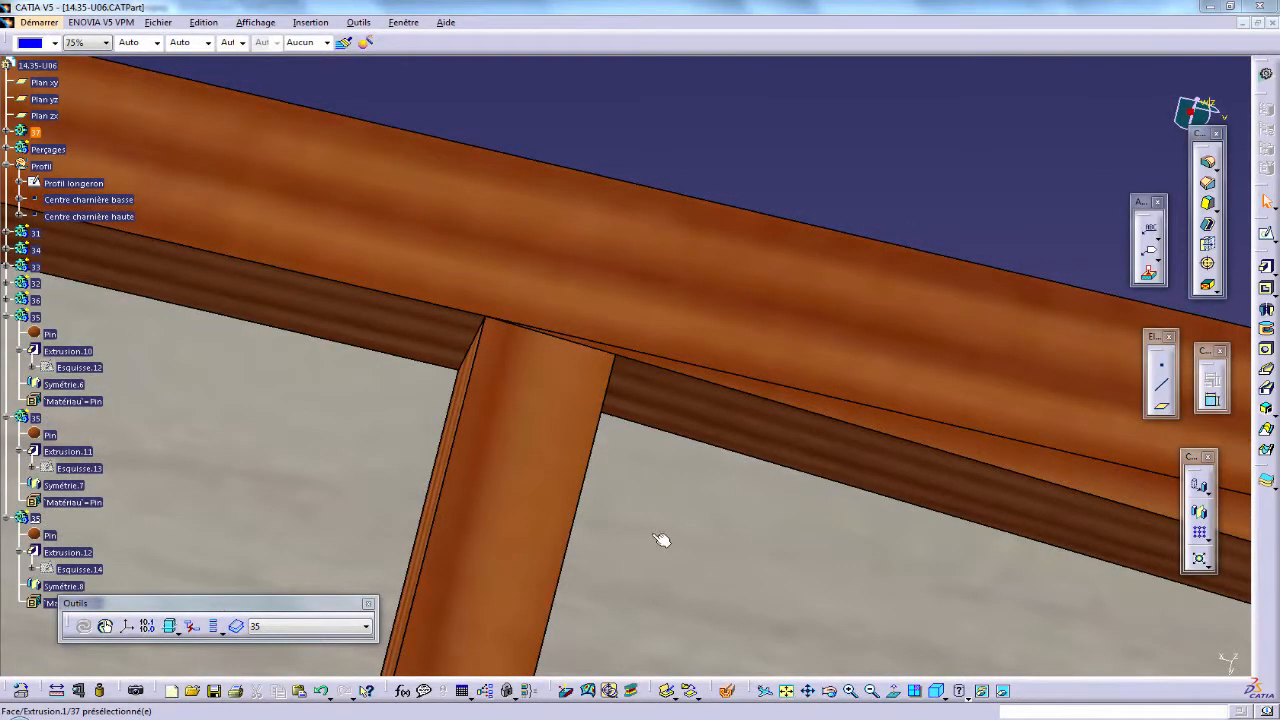
# Review the complete spar in CATIA and compare its blocks with the part numbers on drawing 14.-S12.TIF in XnView.
pyautogui.click(787, 692)
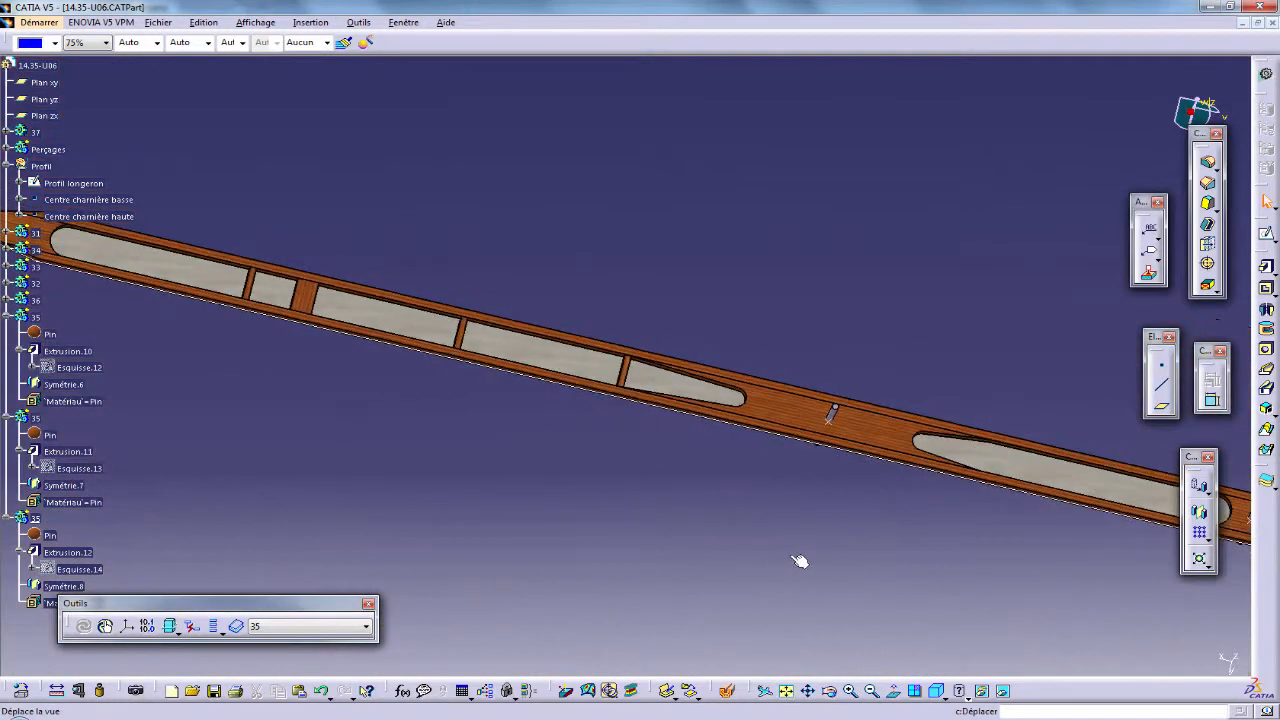
pyautogui.moveTo(808, 565); pyautogui.dragTo(687, 443, button='middle')
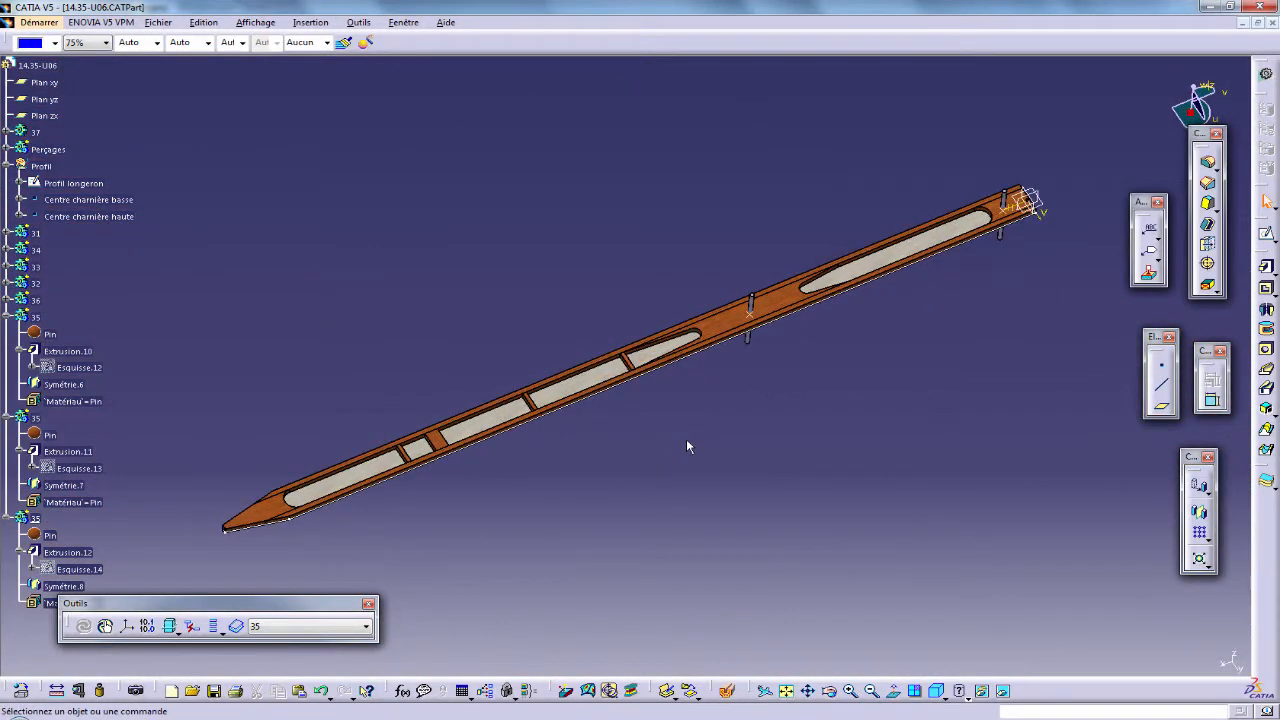
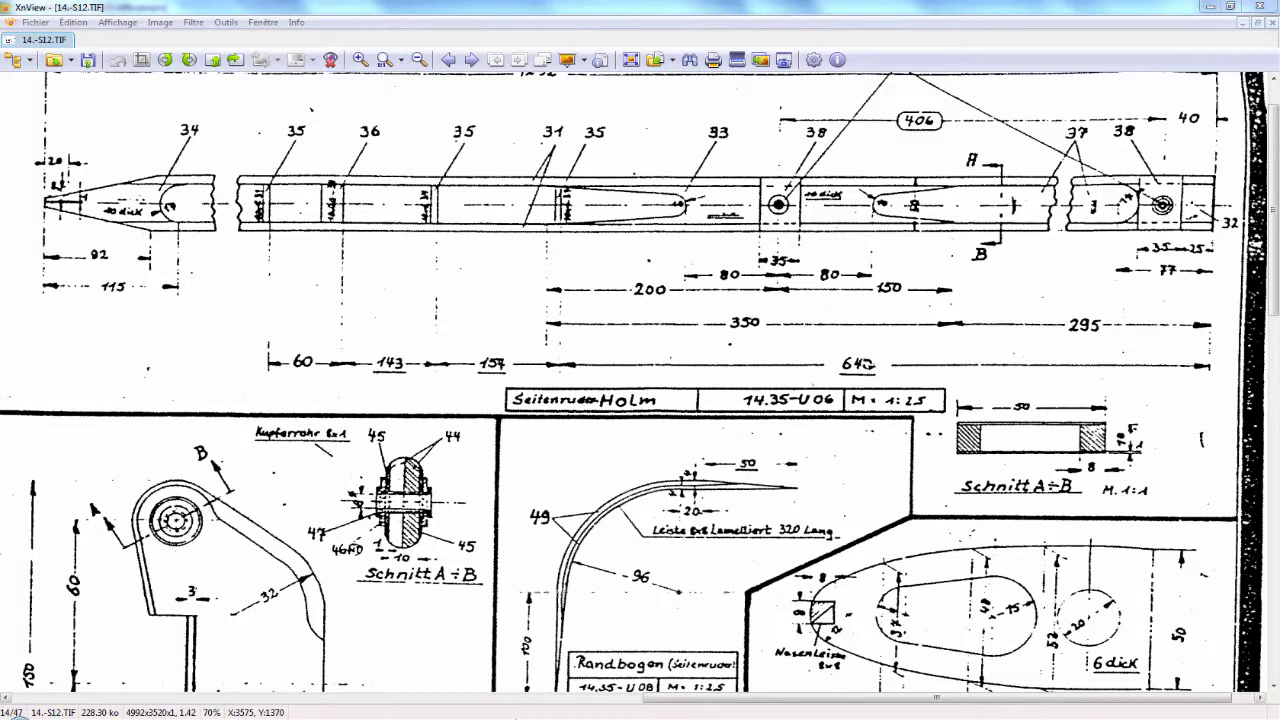
pyautogui.moveTo(555, 712)
pyautogui.click(504, 718)
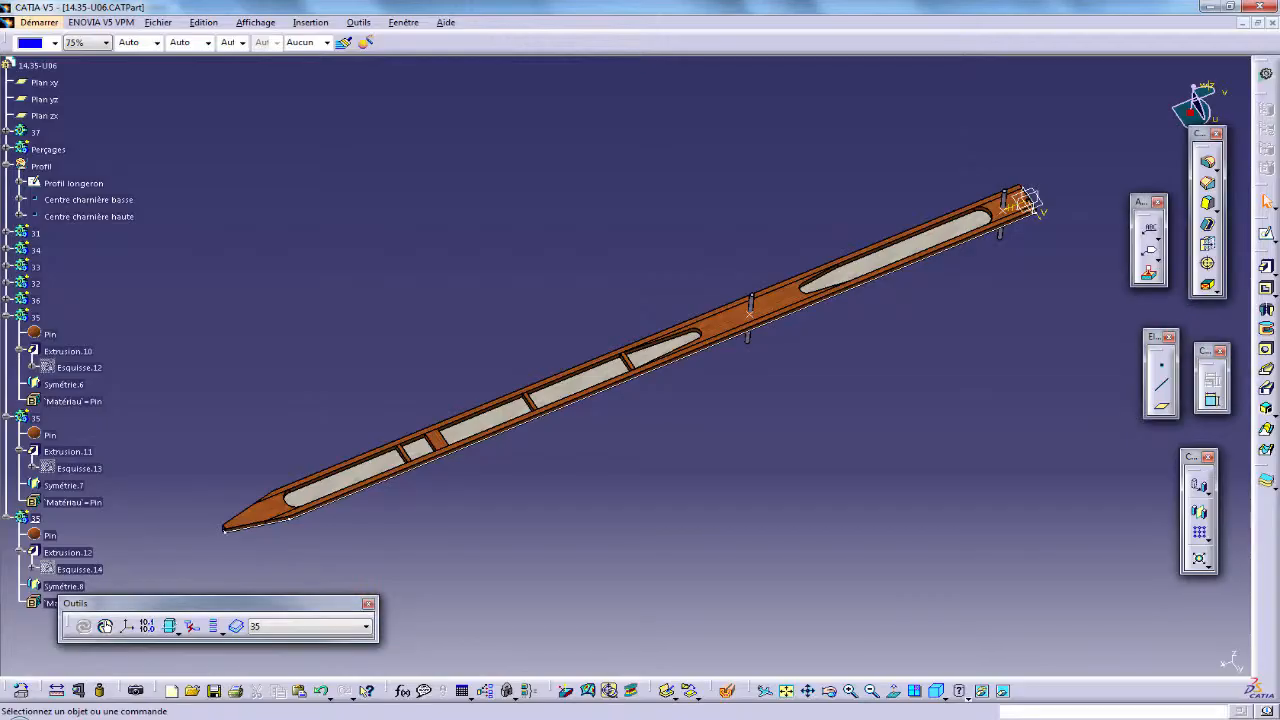
# Back in CATIA, insert a new body, check its part number on the XnView drawing, and rename the body 38.
pyautogui.moveTo(785, 419); pyautogui.dragTo(776, 471, button='middle')
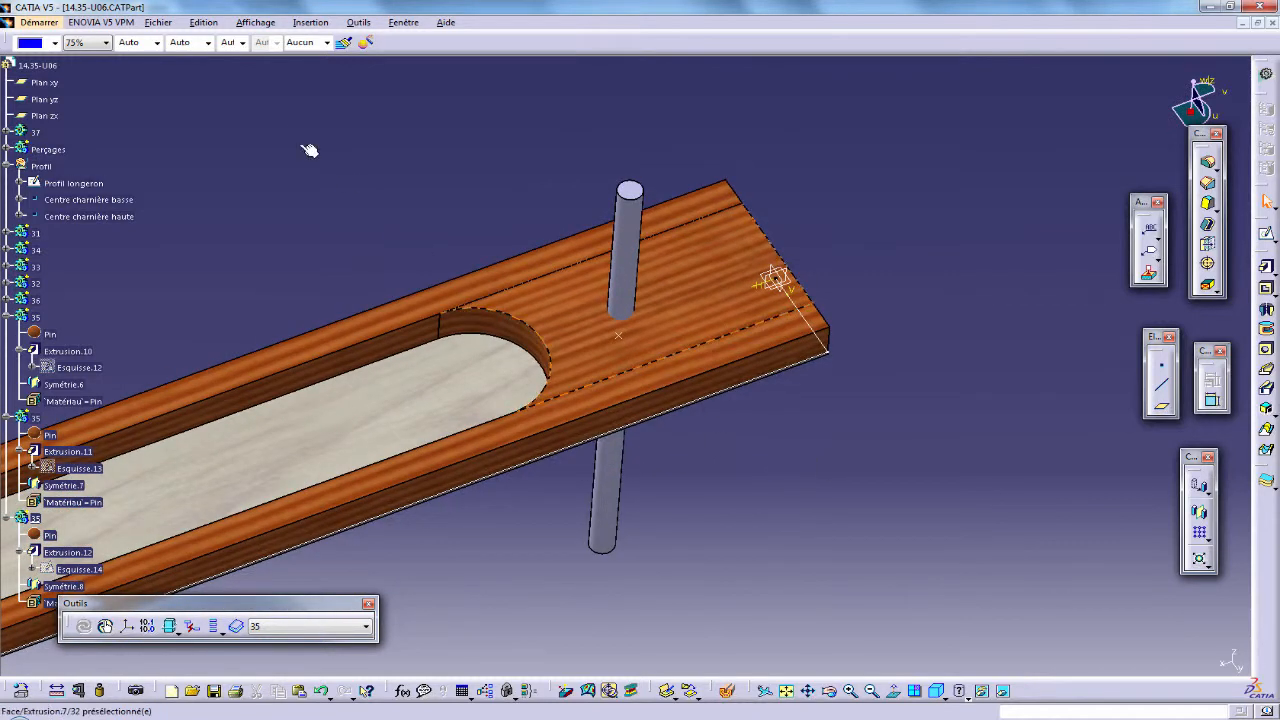
pyautogui.click(308, 24)
pyautogui.click(330, 56)
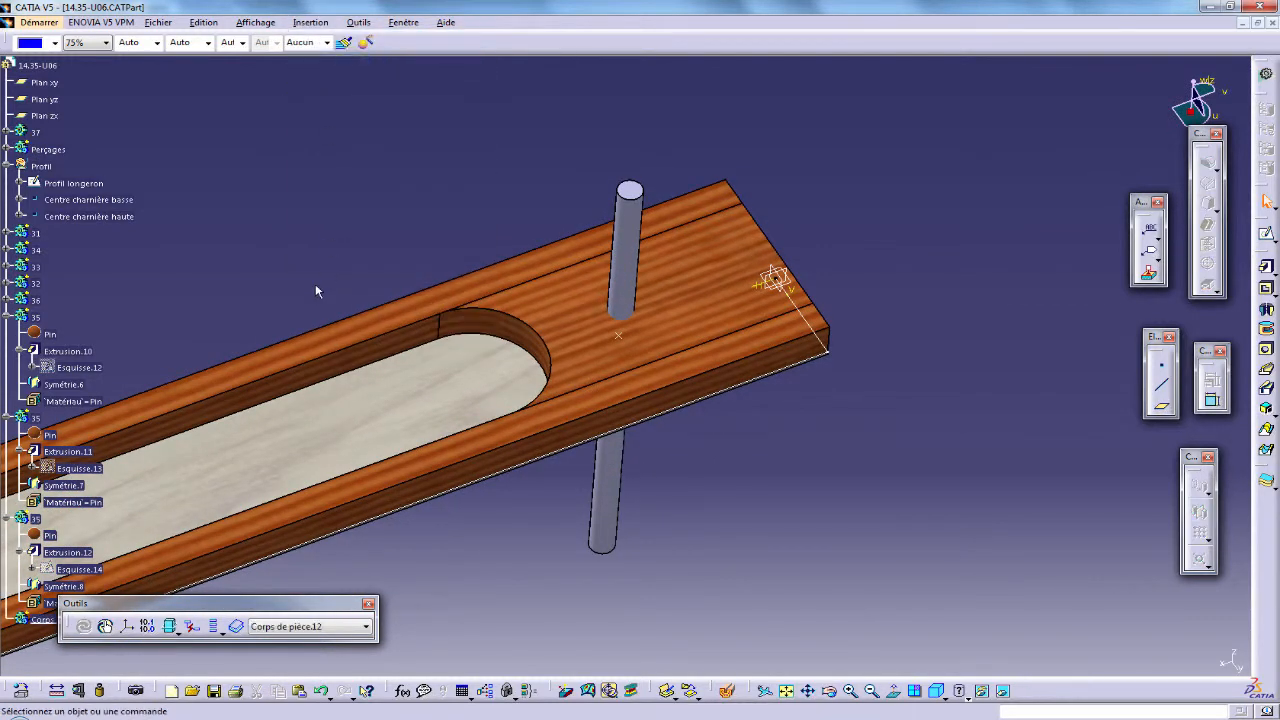
pyautogui.hotkey('alt', 'Tab')
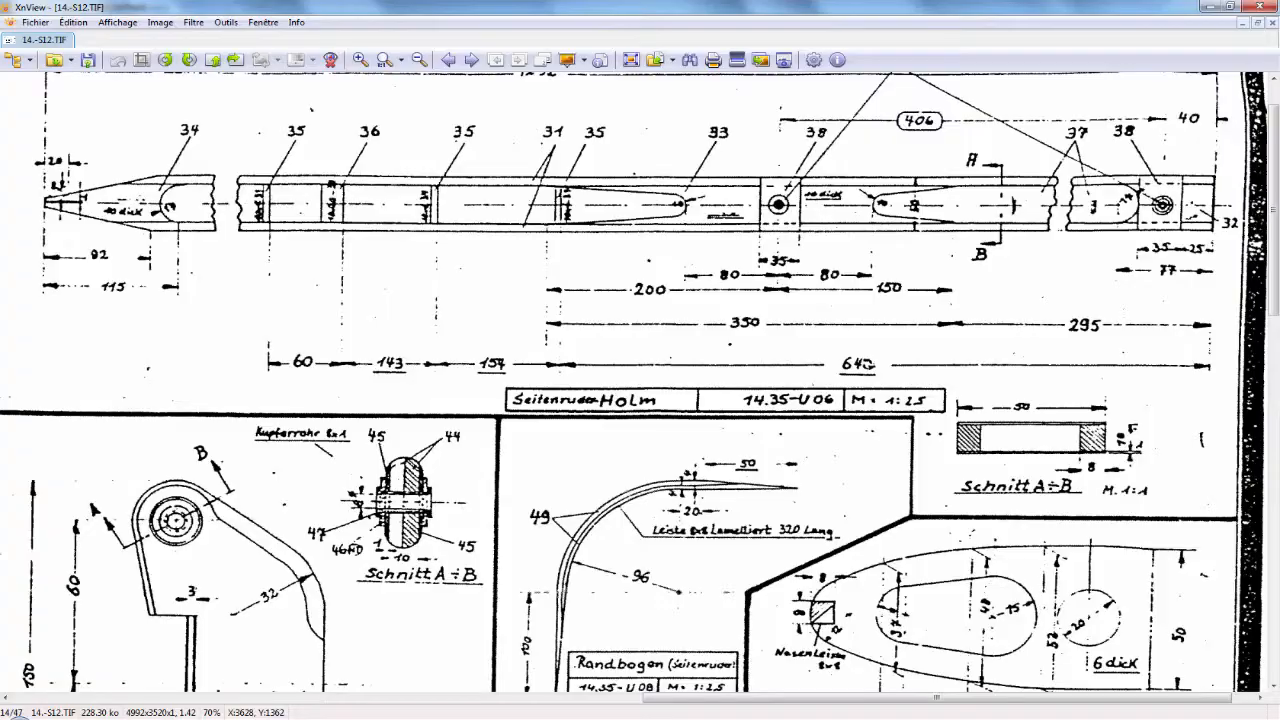
pyautogui.hotkey('alt', 'Tab')
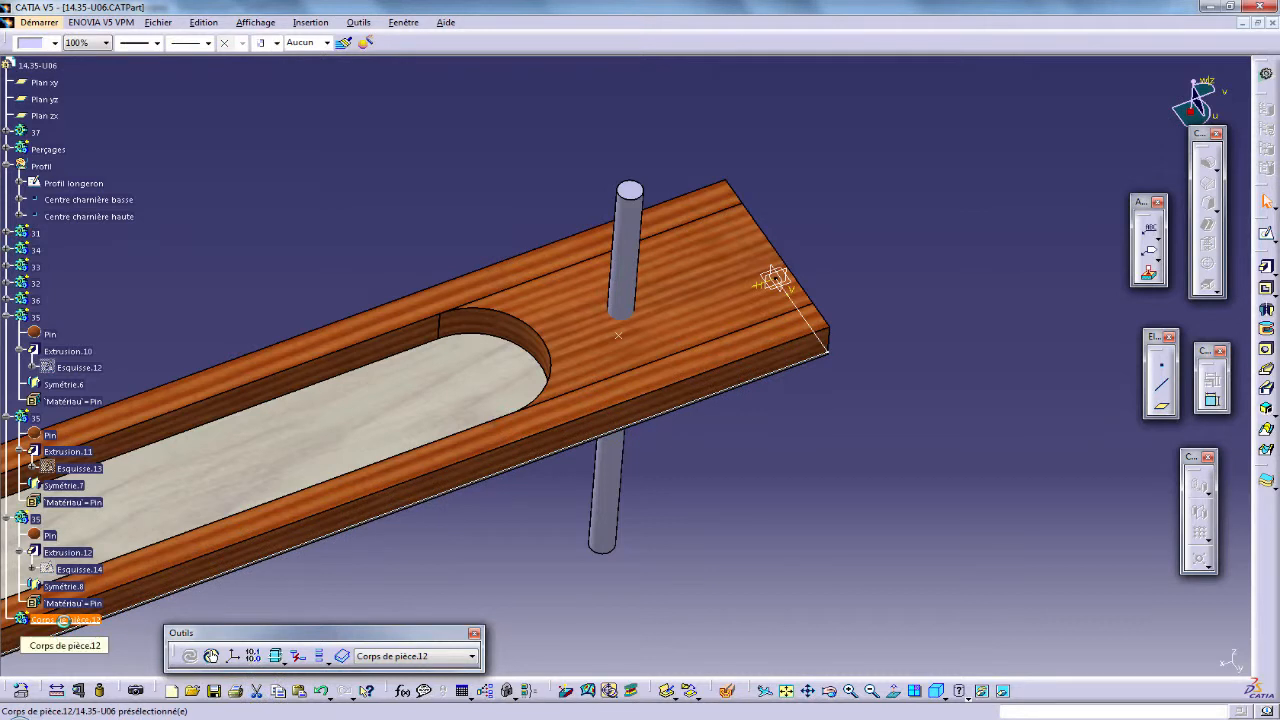
pyautogui.hotkey('alt', 'Return')
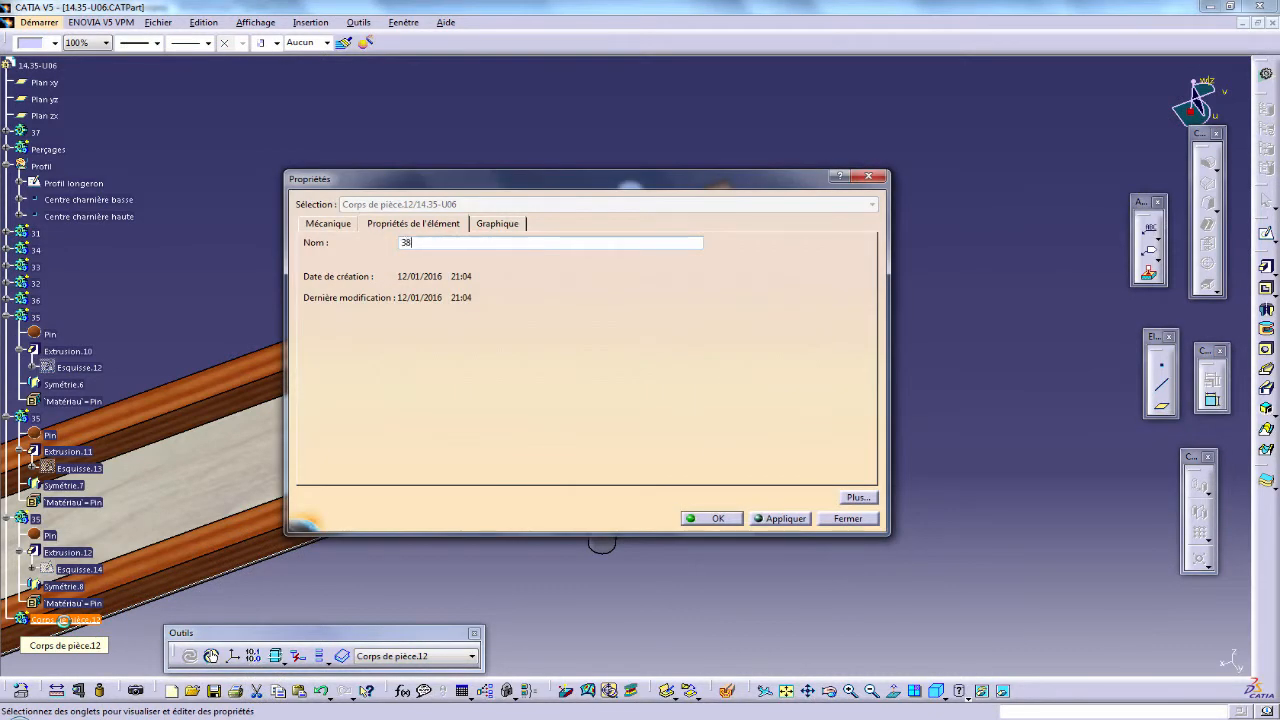
pyautogui.write('38')
pyautogui.press('Return')
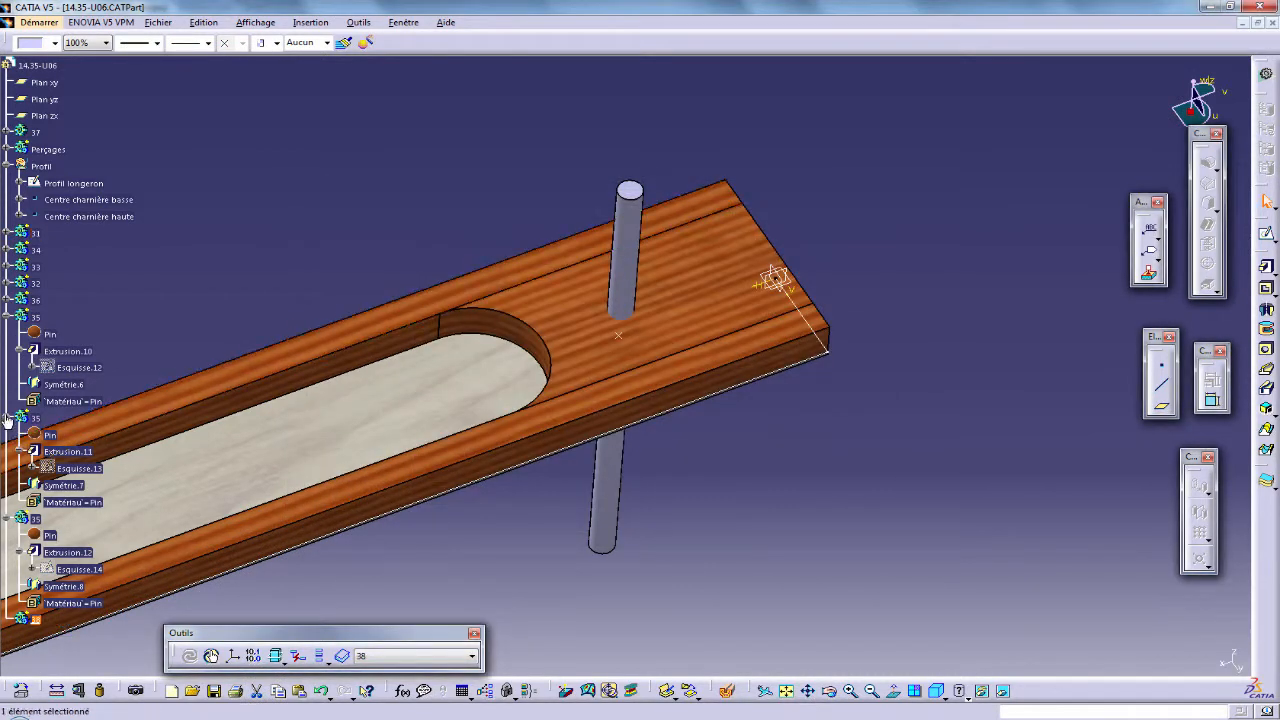
# Collapse the three expanded bodies 35 in the specification tree.
pyautogui.click(8, 419)
pyautogui.click(6, 317)
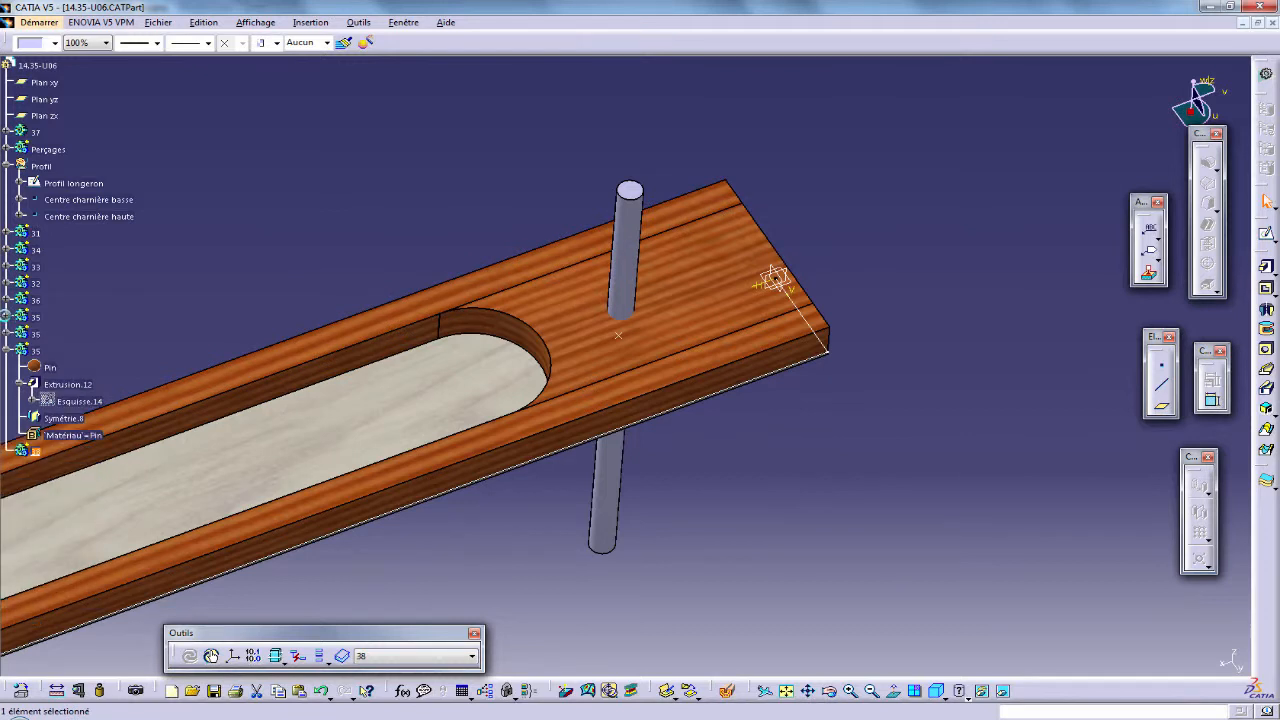
pyautogui.click(8, 351)
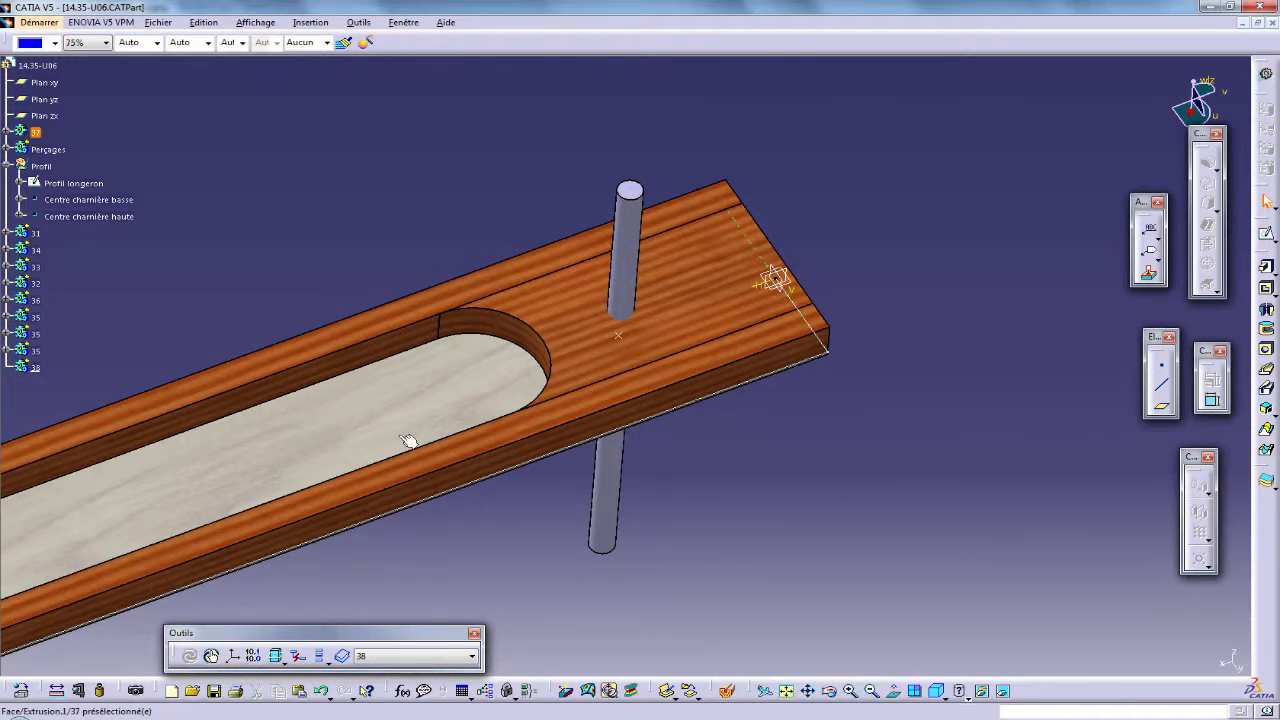
# Start a sketch on block 32's upper face for body 38, projecting the spar profile's long outer edge and the point Centre charnière basse.
pyautogui.click(1266, 232)
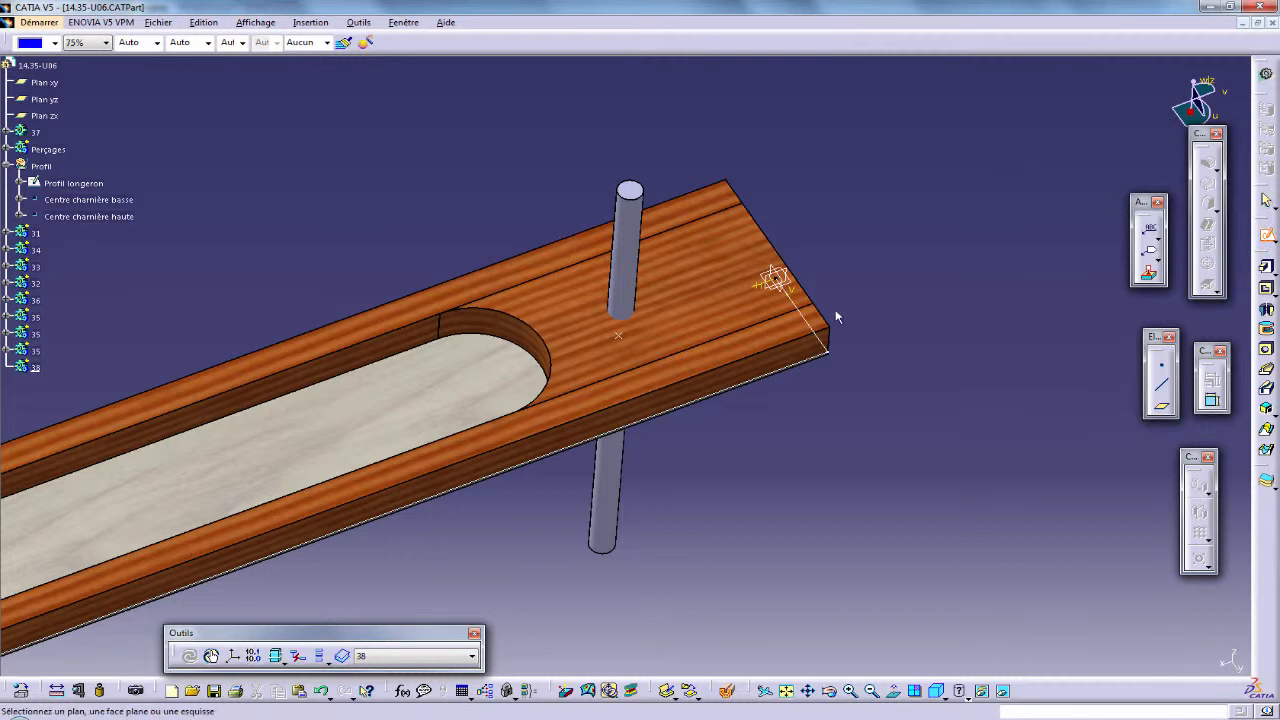
pyautogui.click(694, 289)
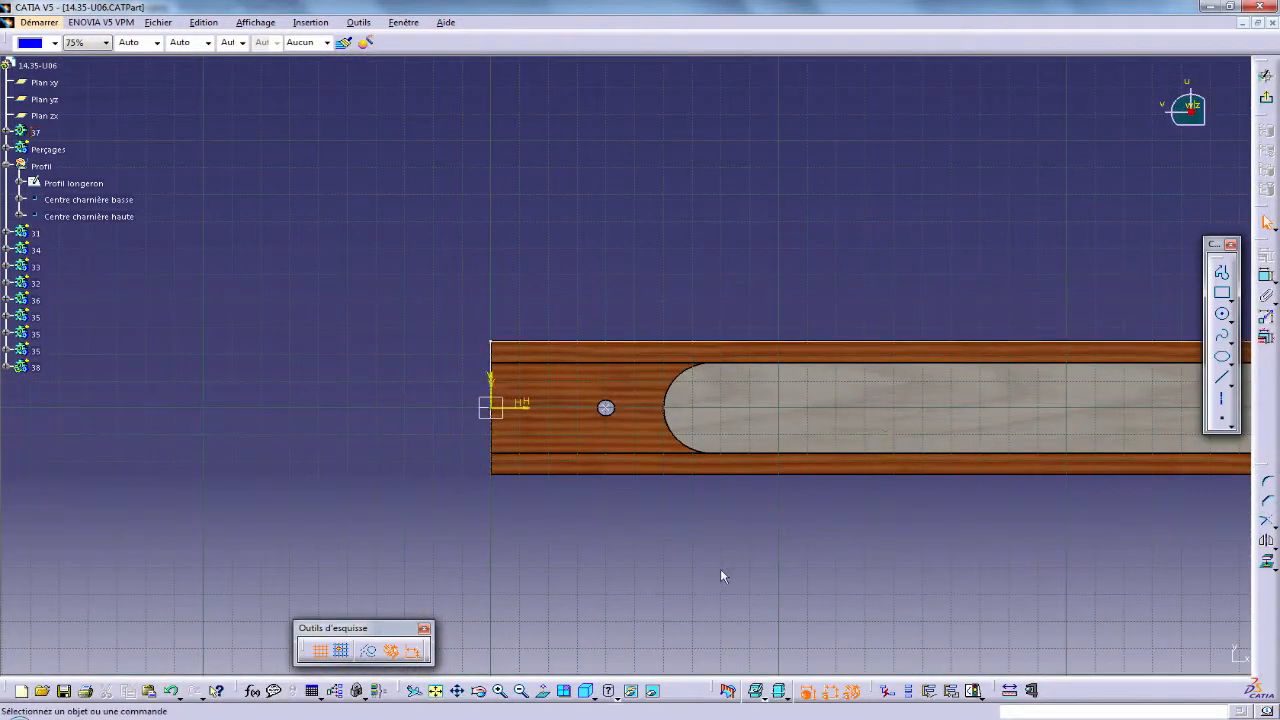
pyautogui.keyDown('ctrl'); pyautogui.moveTo(720, 574); pyautogui.dragTo(735, 470, button='middle'); pyautogui.keyUp('ctrl')
pyautogui.moveTo(751, 556); pyautogui.dragTo(700, 466, button='middle')
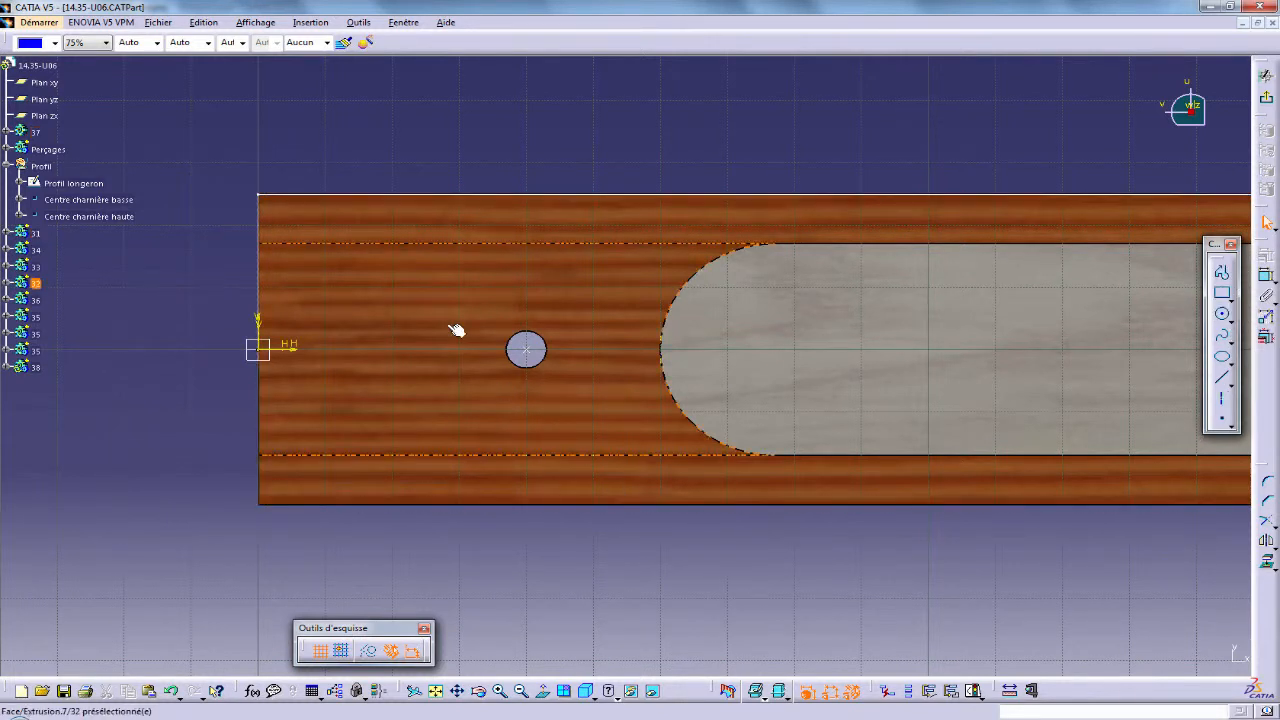
pyautogui.click(560, 202)
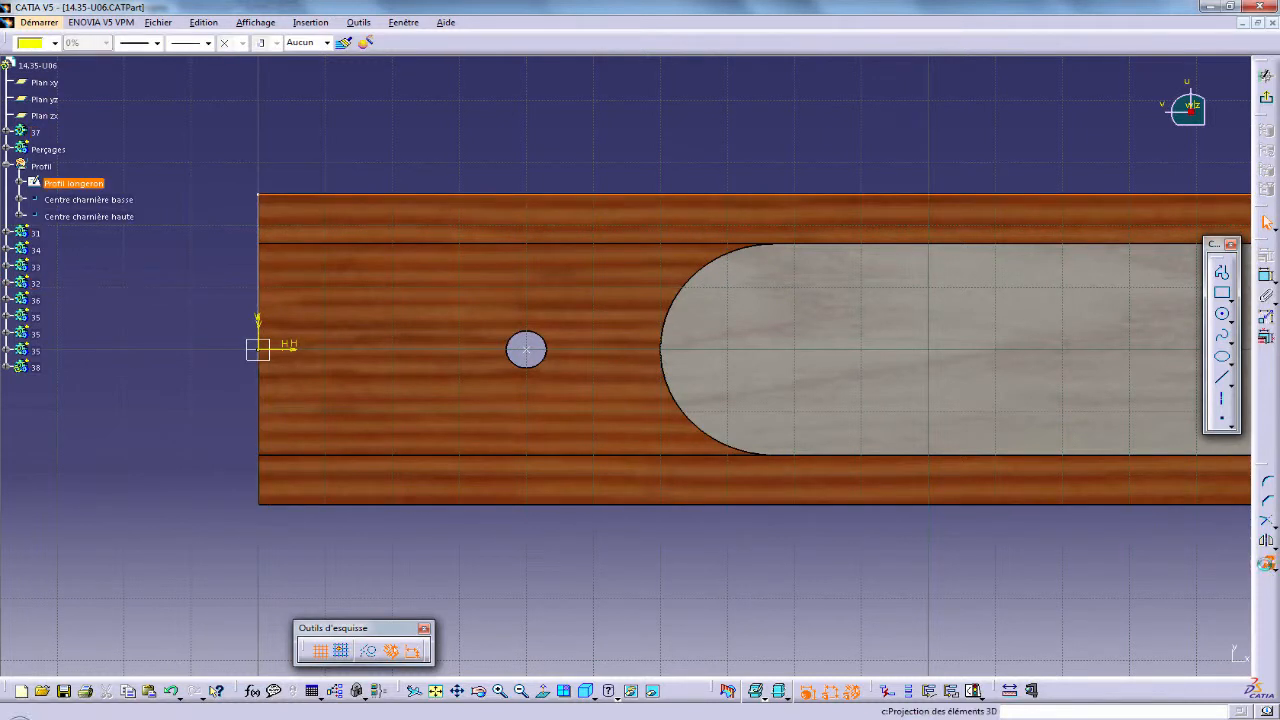
pyautogui.click(777, 583)
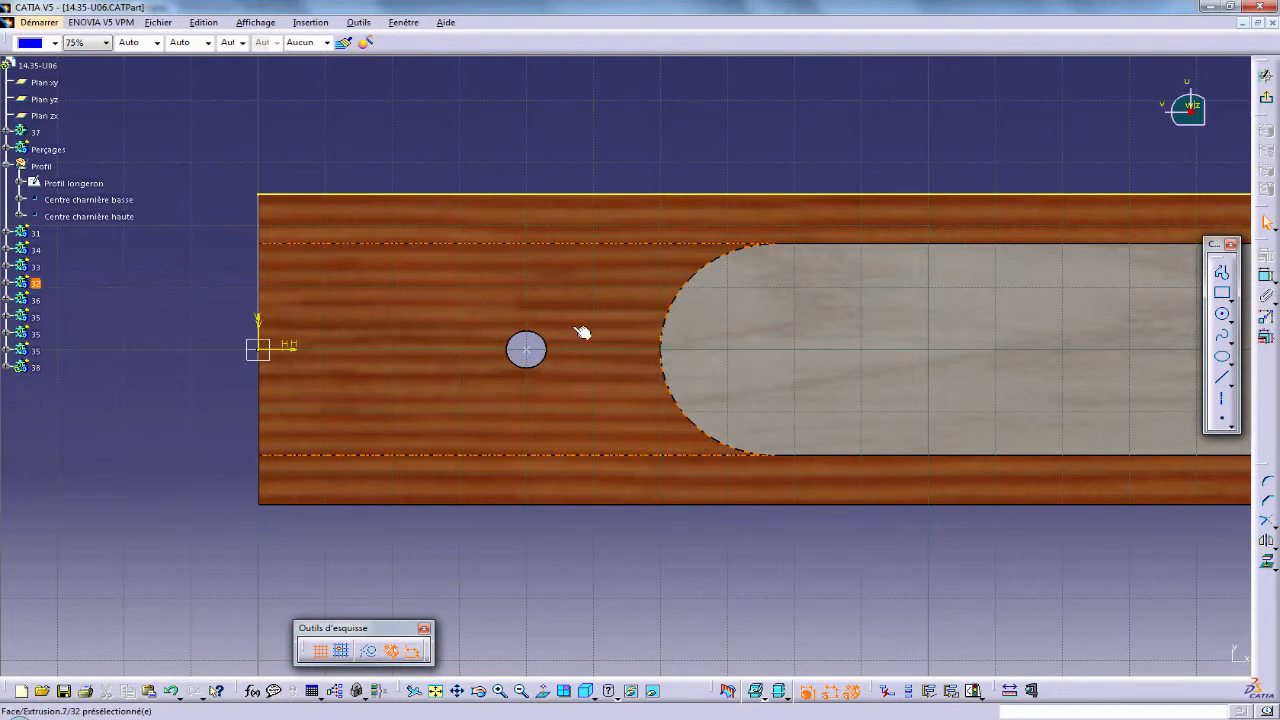
pyautogui.click(88, 199)
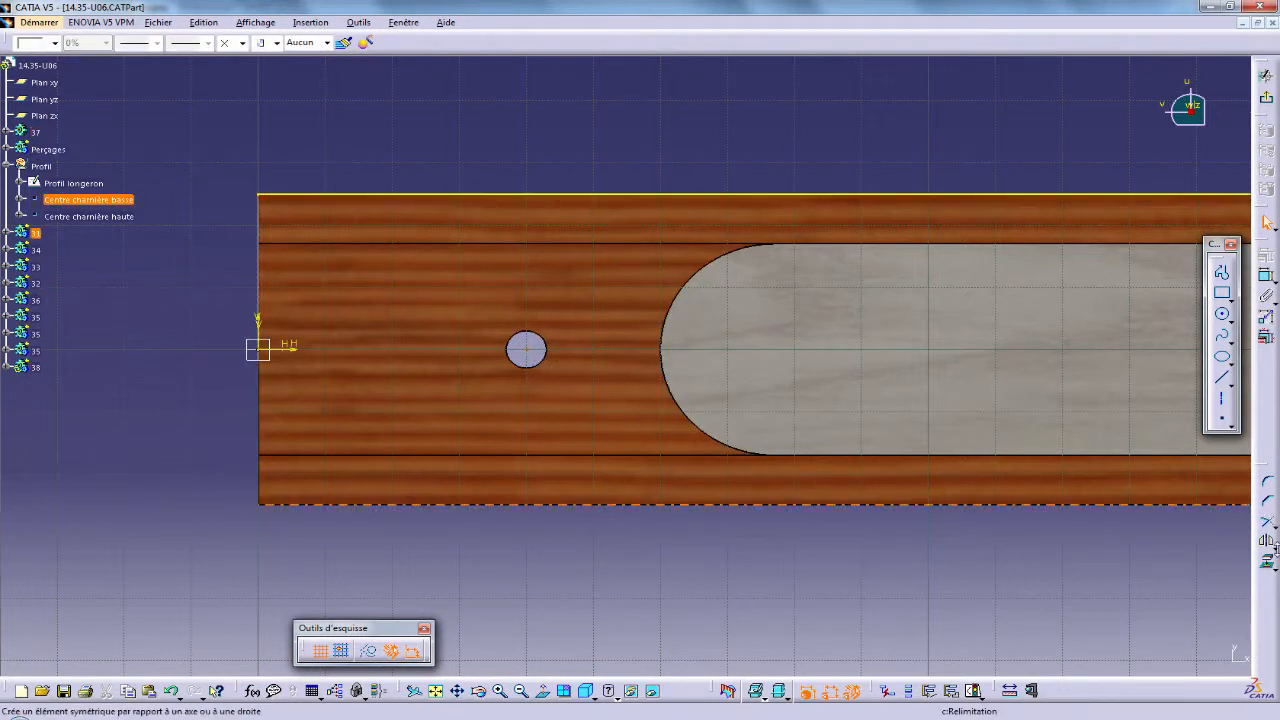
pyautogui.click(1266, 562)
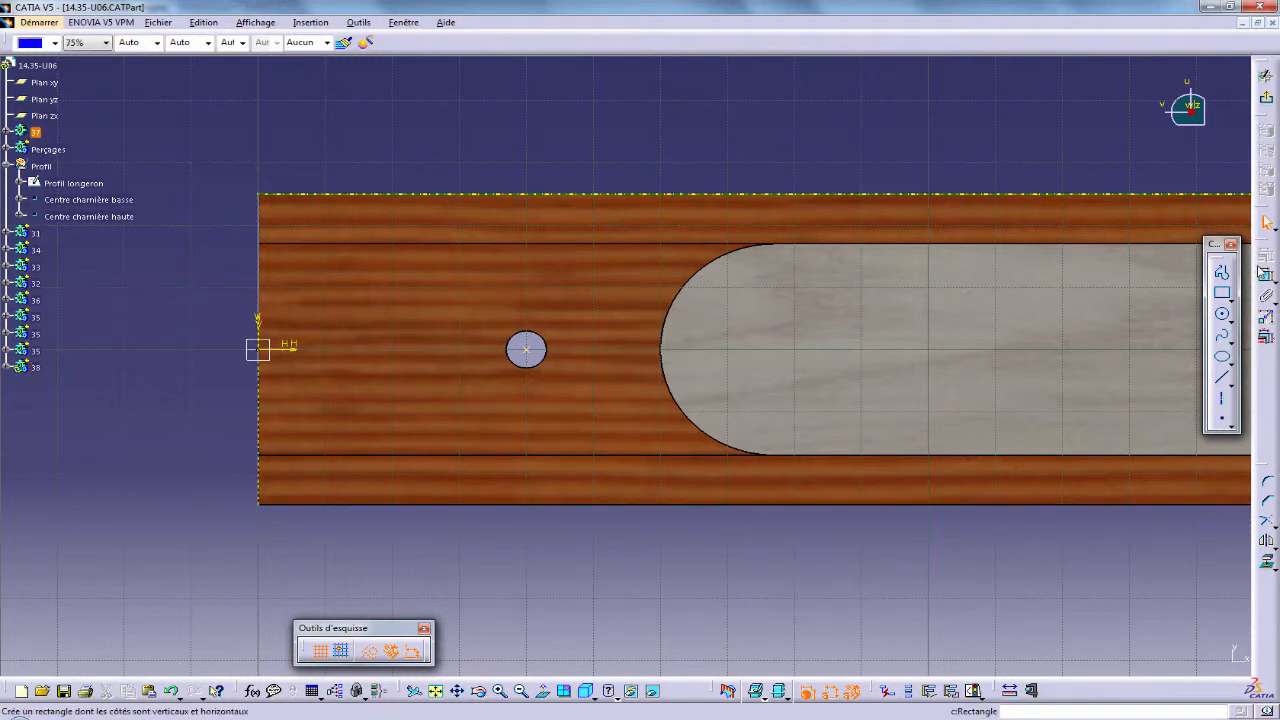
# Draw a vertical construction line from the lower hinge centre to beyond the spar's outer edge.
pyautogui.click(1222, 382)
pyautogui.click(527, 350)
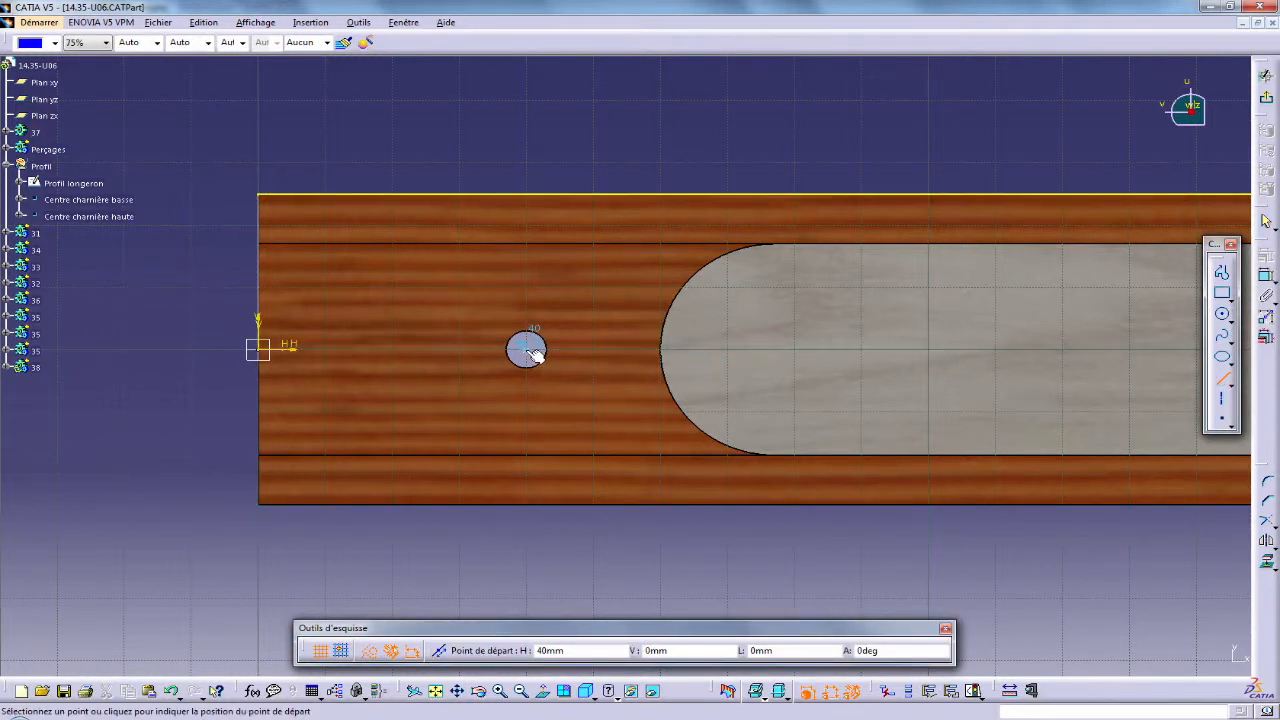
pyautogui.click(527, 150)
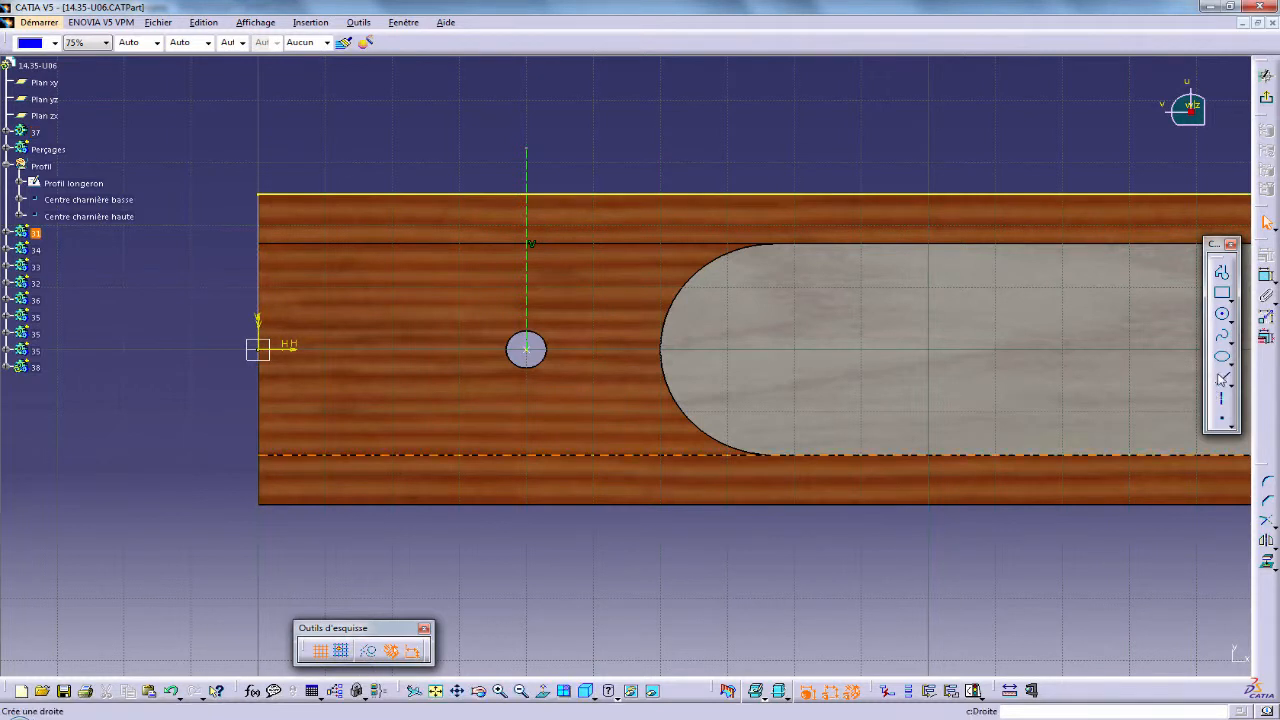
# Draw a vertical line about 25 mm long from the projected edge to the spar's centreline, and a horizontal line joining it to the hinge centre.
pyautogui.click(1222, 378)
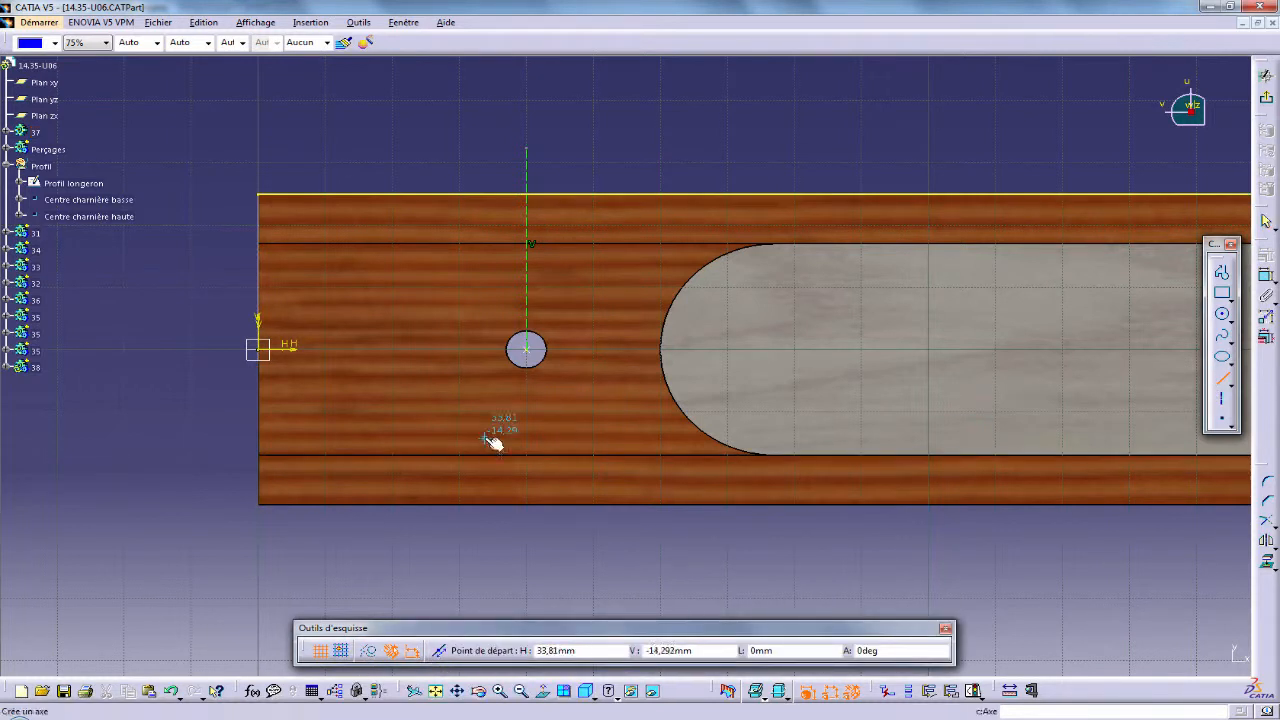
pyautogui.click(448, 194)
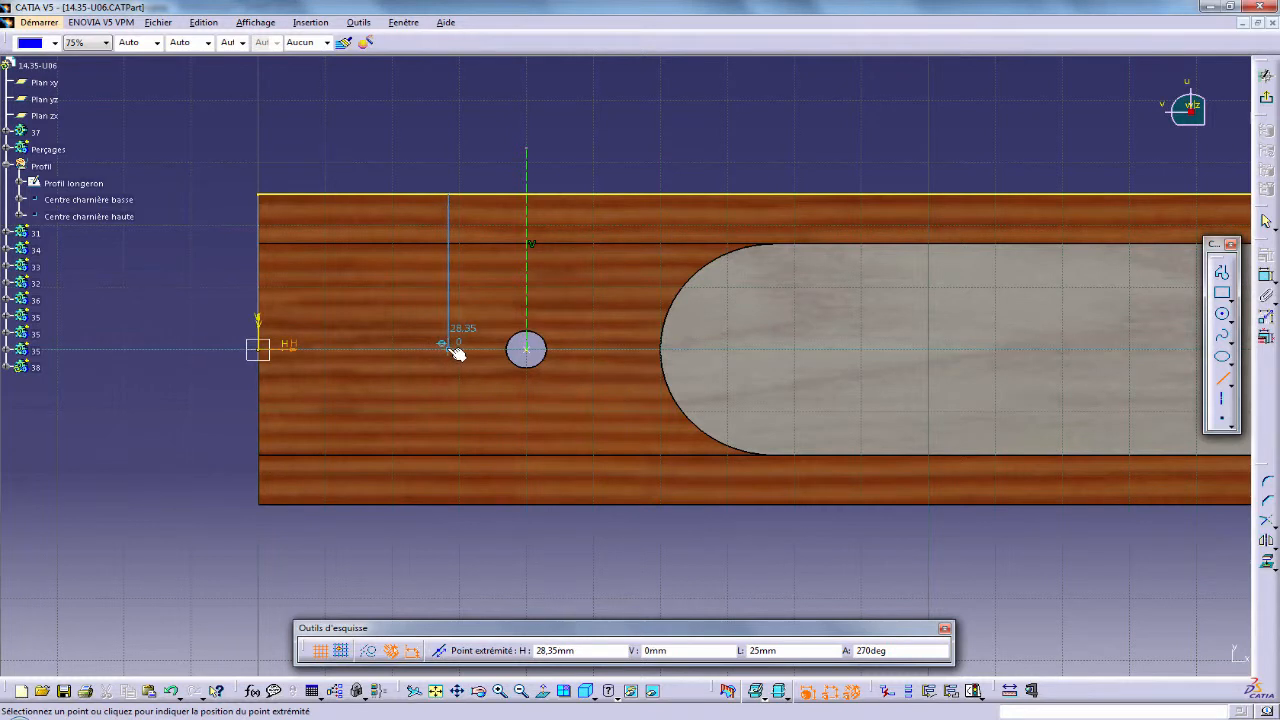
pyautogui.click(452, 347)
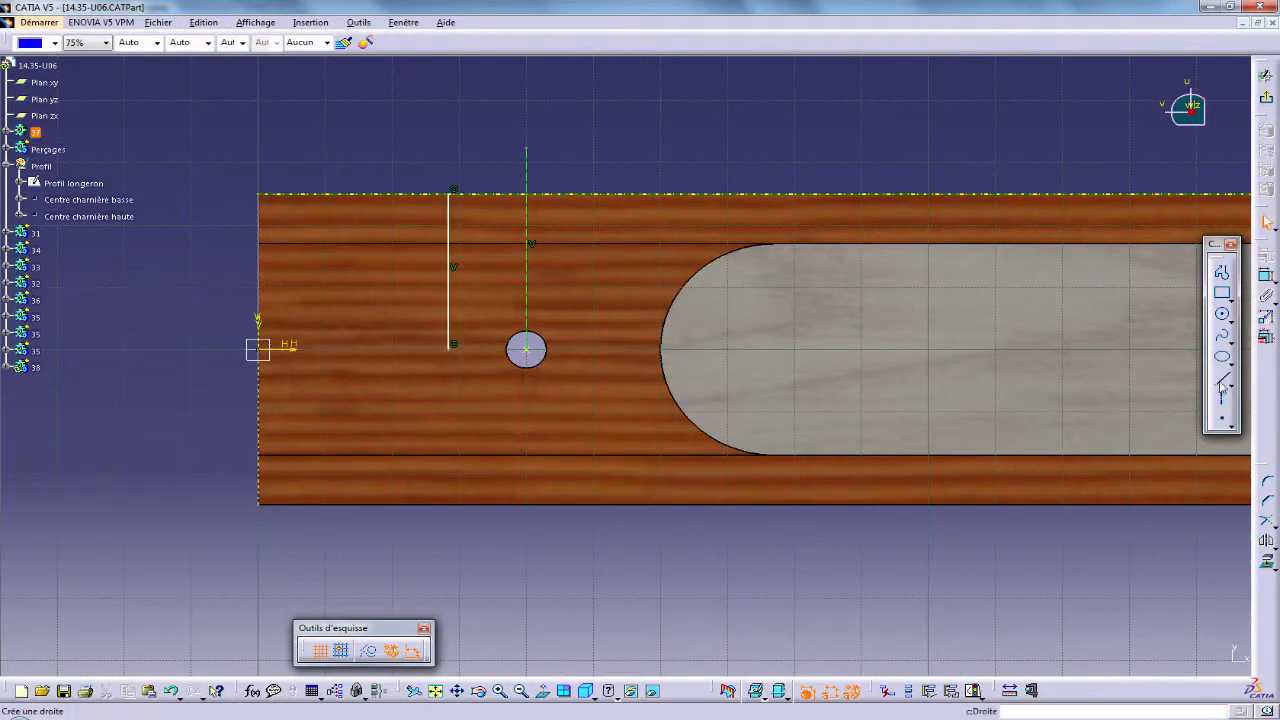
pyautogui.click(1224, 385)
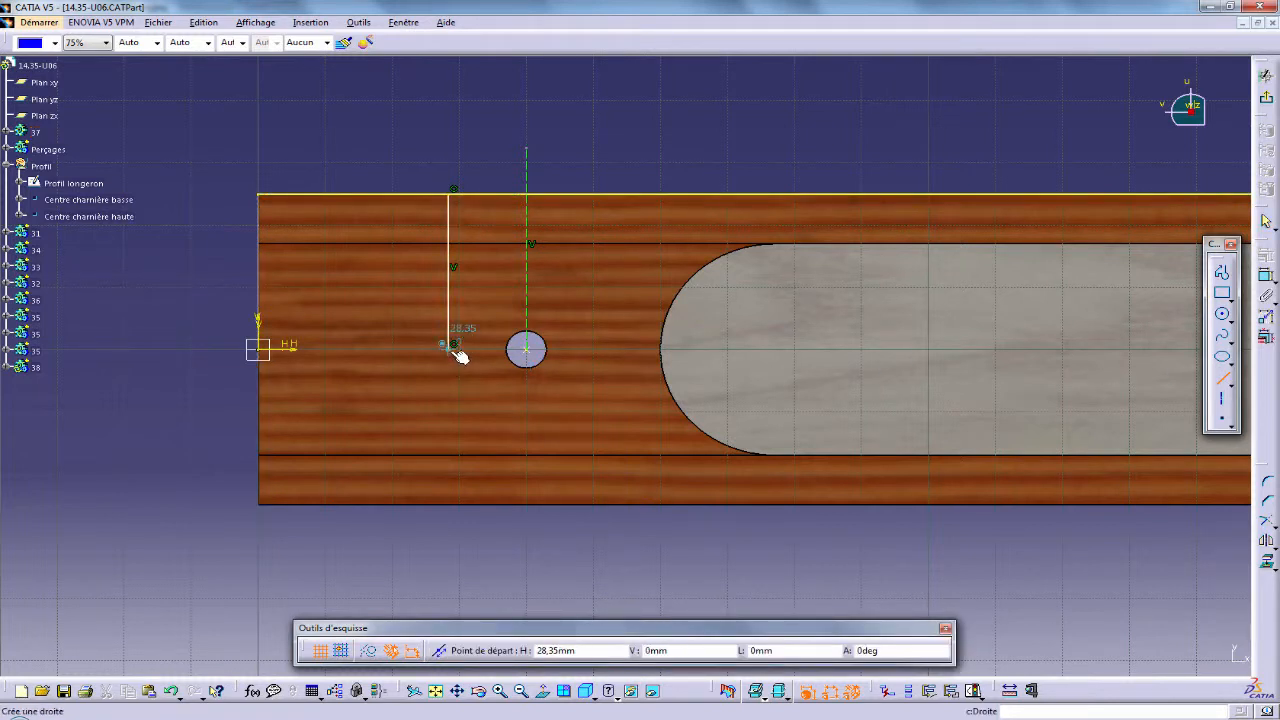
pyautogui.click(452, 346)
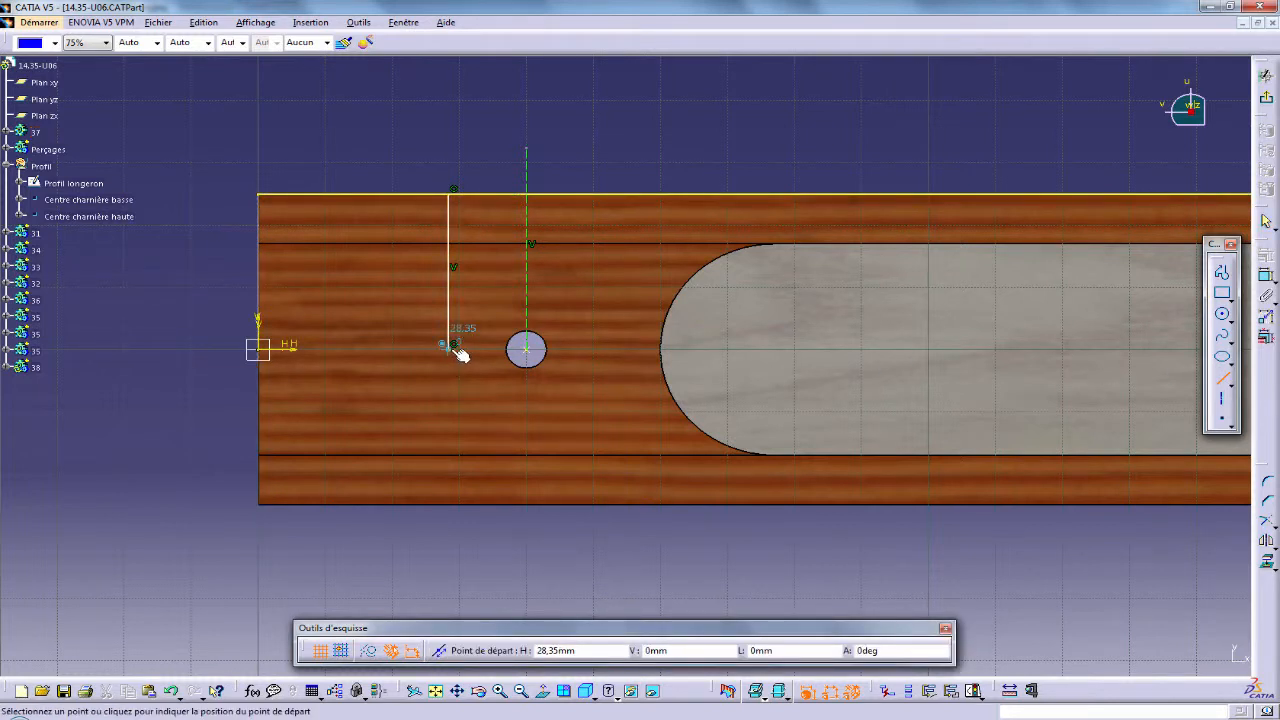
pyautogui.click(533, 349)
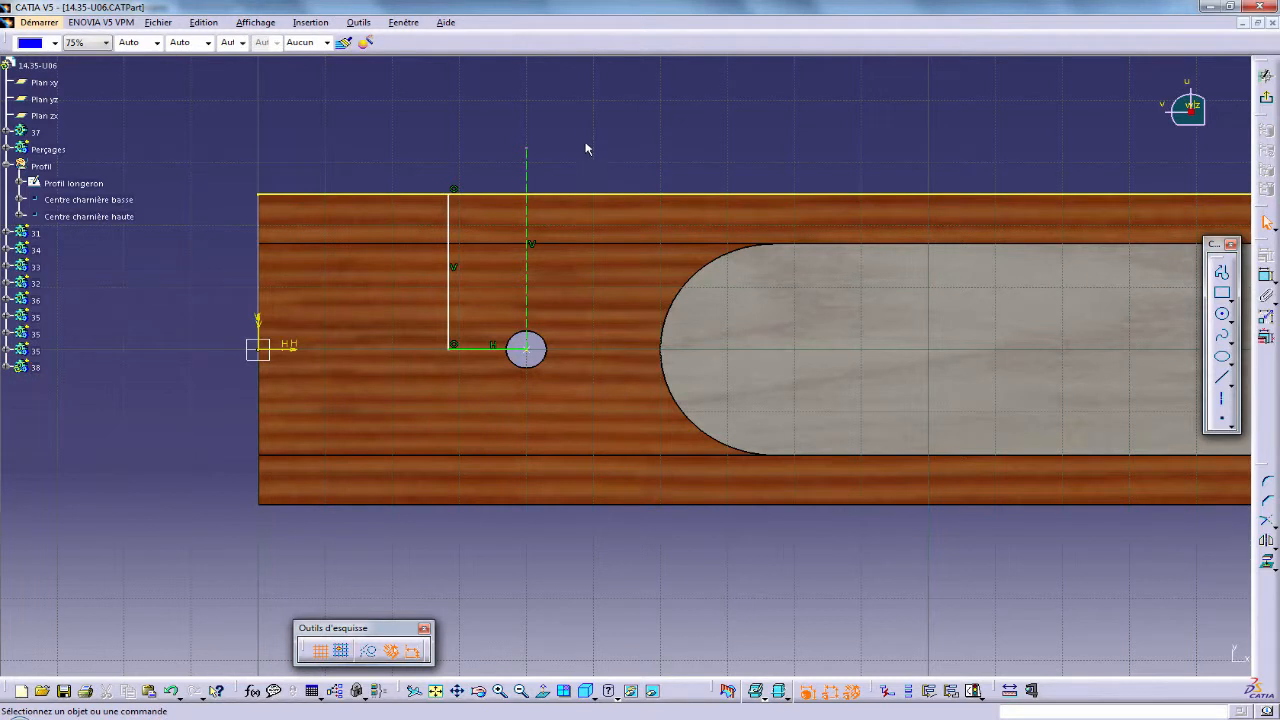
# Dimension the distance between the vertical profile line and the construction line through the lower hinge centre, setting it to 35/2 mm.
pyautogui.keyDown('ctrl'); pyautogui.moveTo(582, 138); pyautogui.dragTo(603, 106, button='middle'); pyautogui.keyUp('ctrl')
pyautogui.moveTo(603, 106); pyautogui.dragTo(633, 154, button='middle')
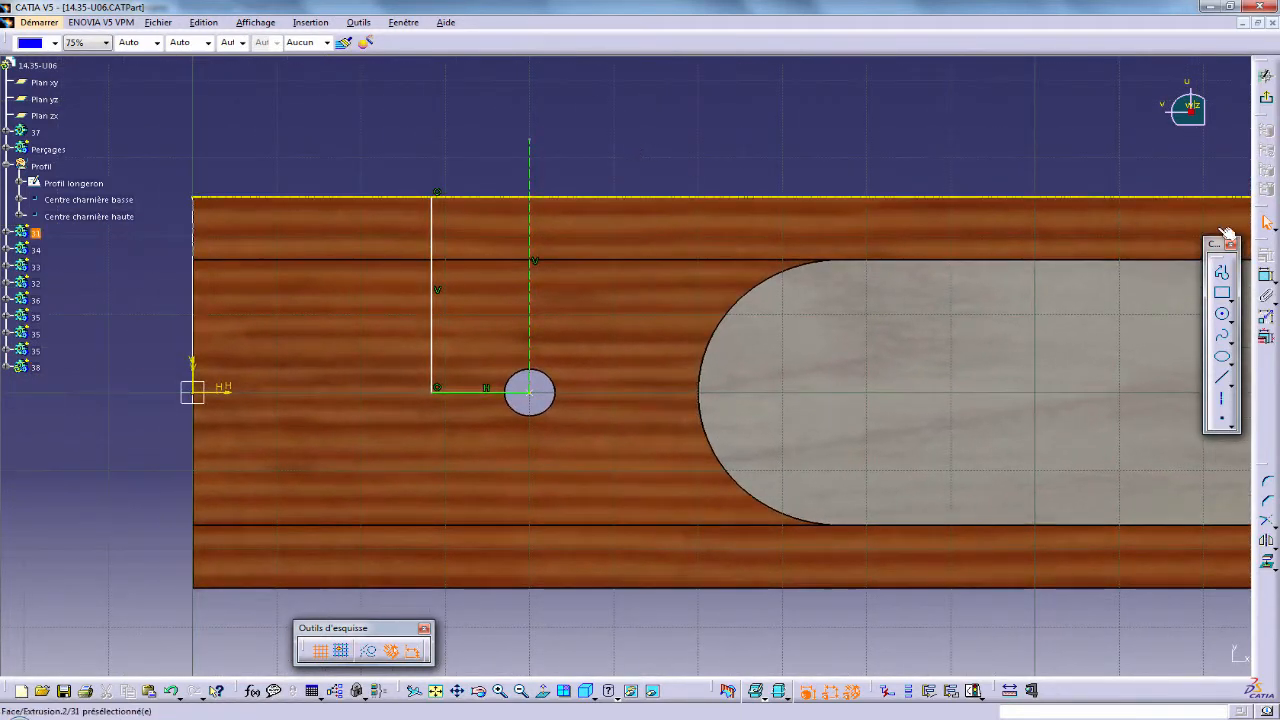
pyautogui.click(1266, 277)
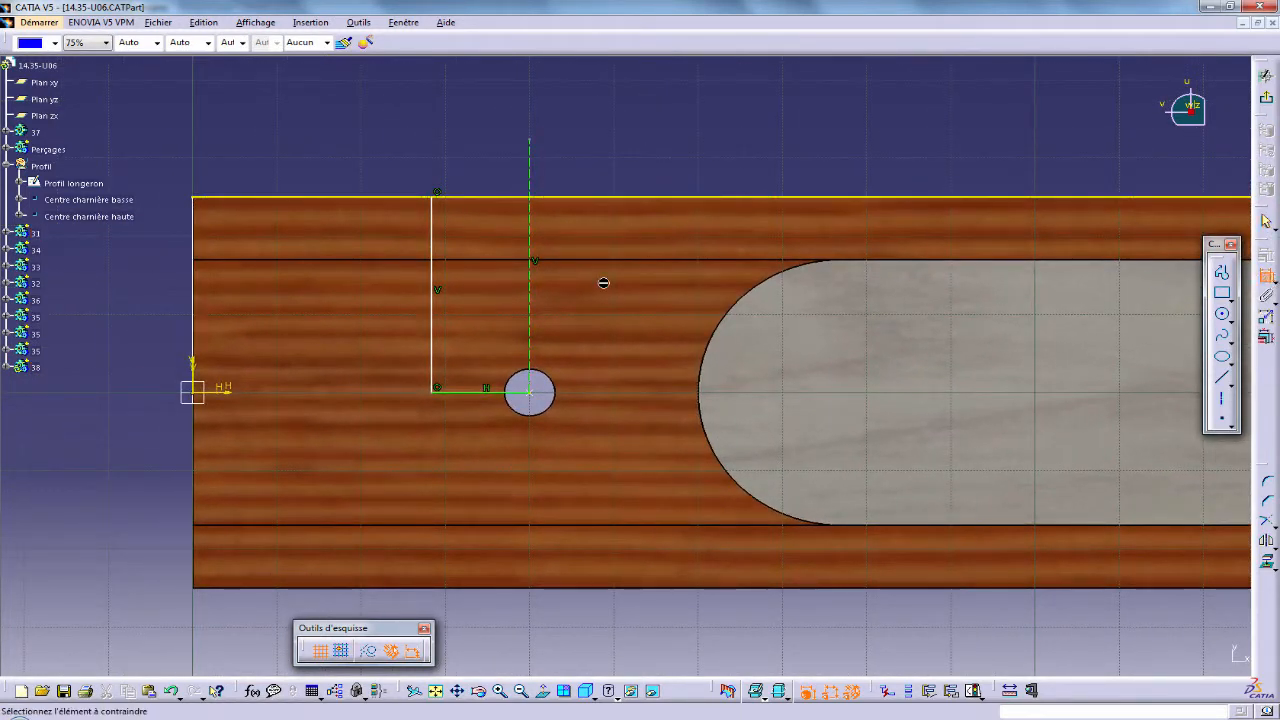
pyautogui.click(529, 223)
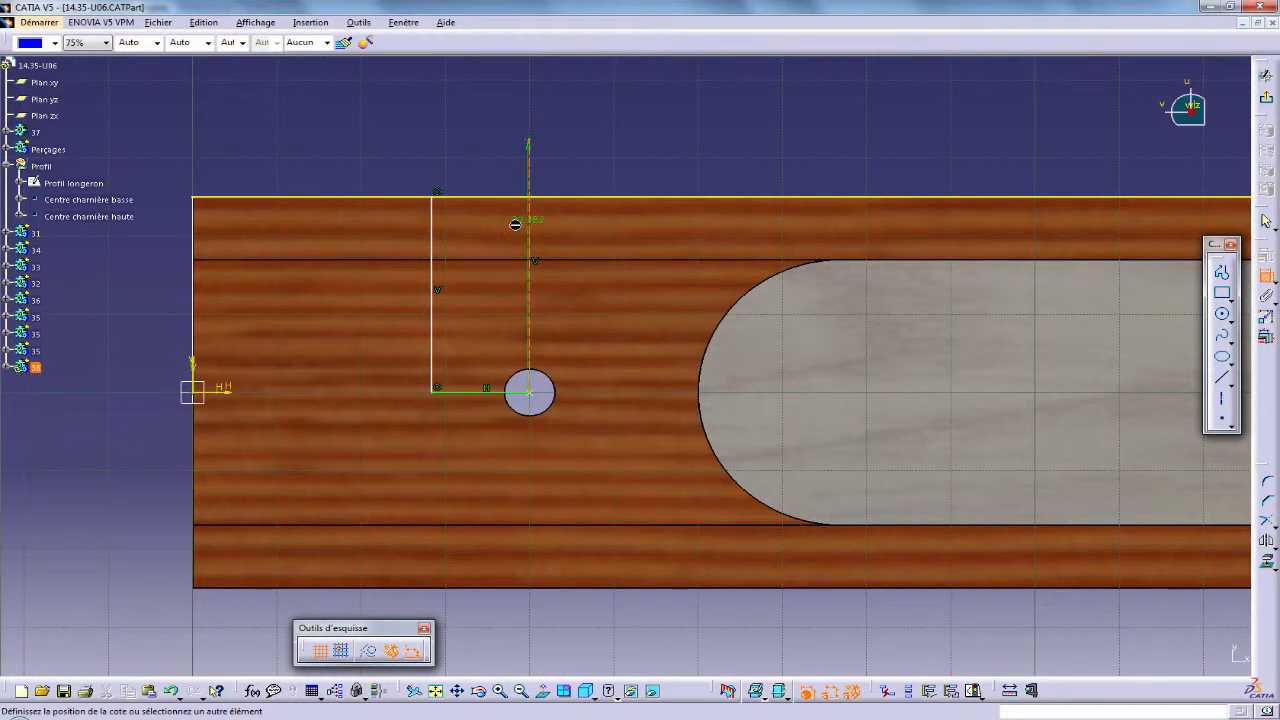
pyautogui.click(441, 235)
pyautogui.click(471, 140)
pyautogui.doubleClick(475, 146)
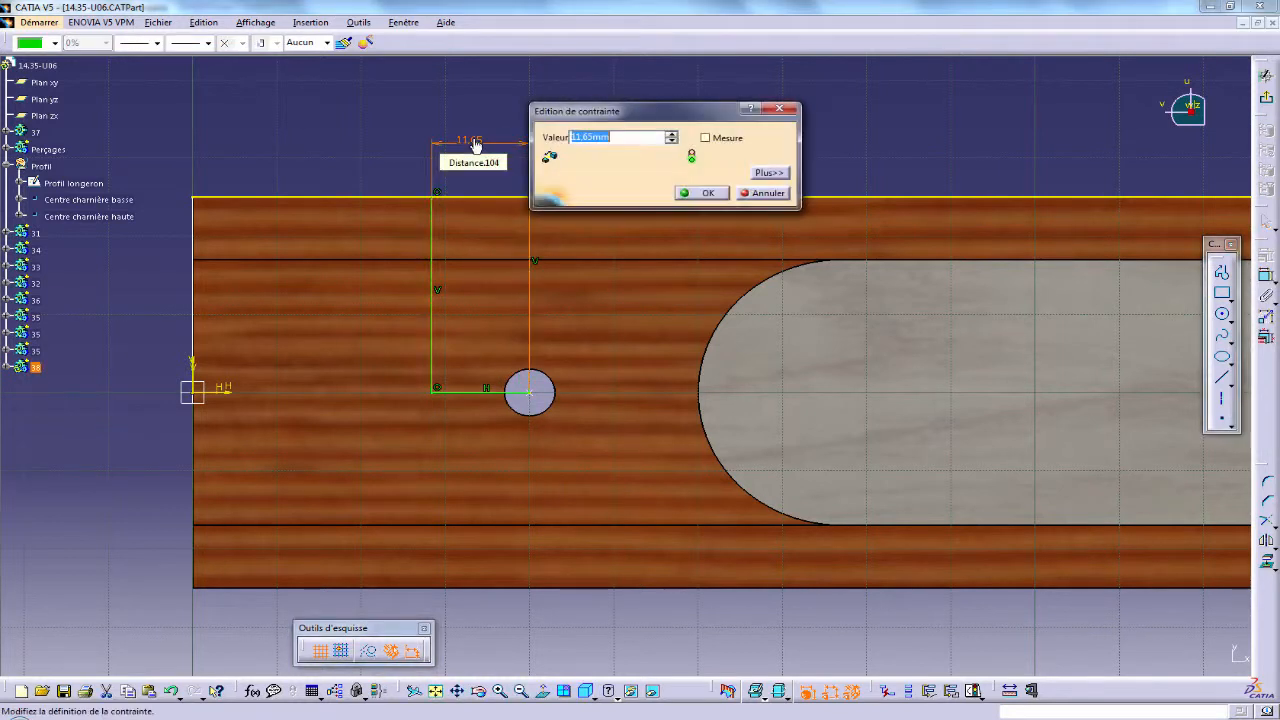
pyautogui.write('35/2')
pyautogui.press('Return')
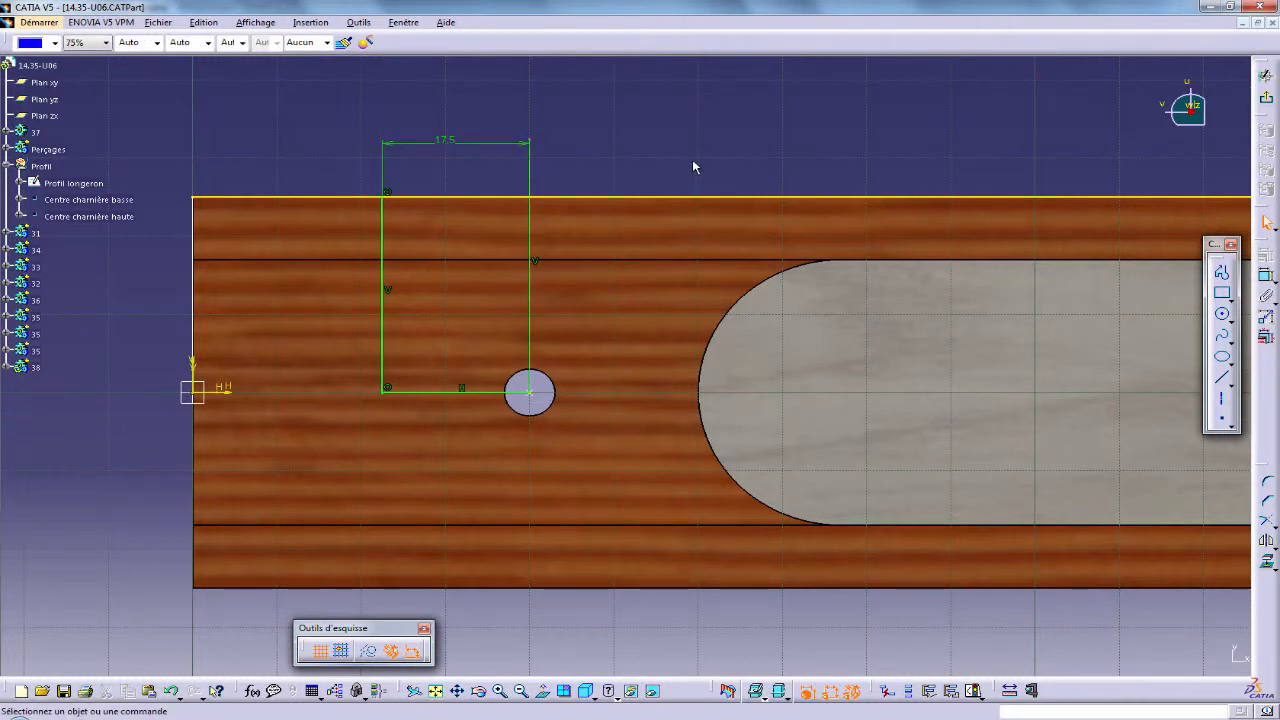
# Trim the projected spar edge against the construction line and the vertical profile line so only the segment between them remains.
pyautogui.click(1268, 522)
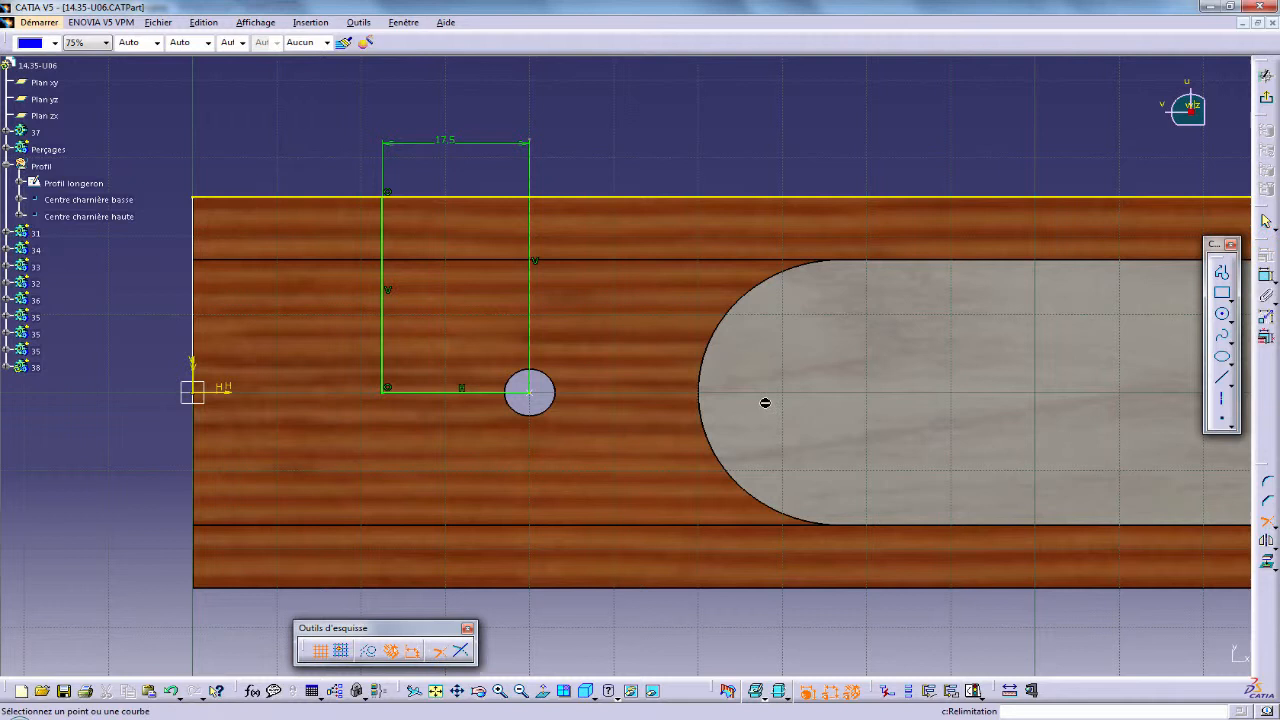
pyautogui.click(503, 198)
pyautogui.click(527, 214)
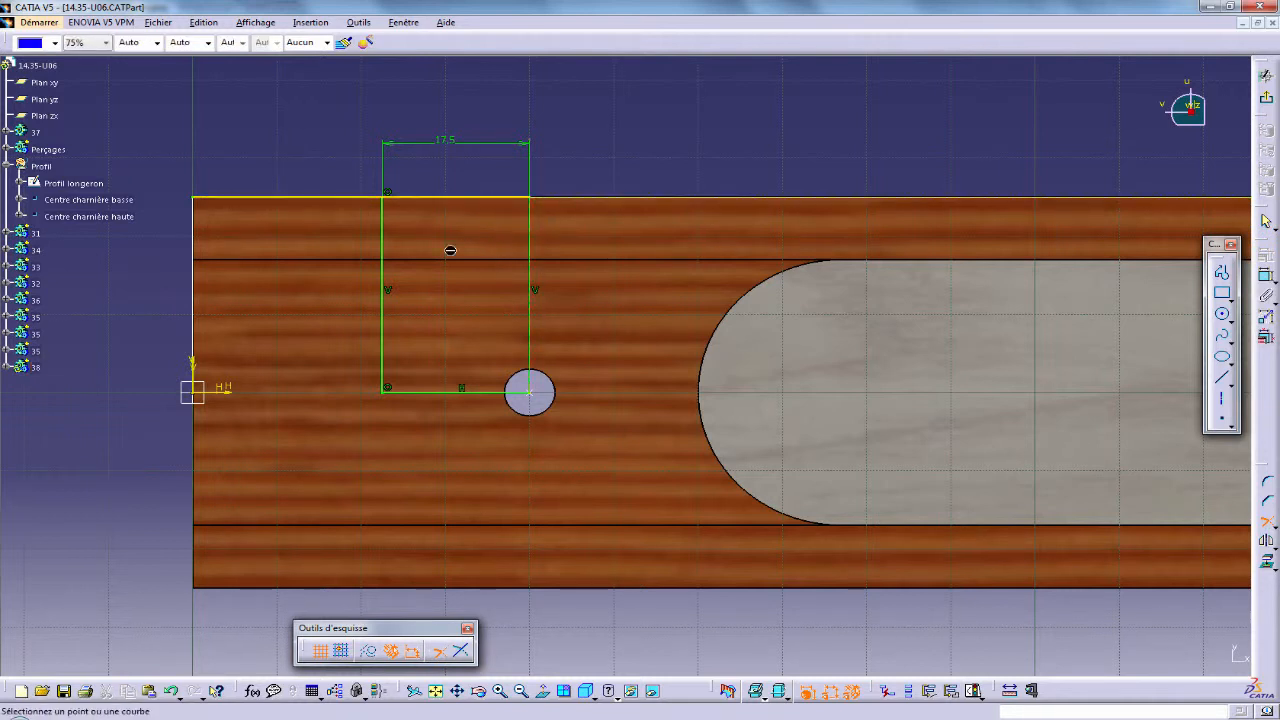
pyautogui.click(398, 198)
pyautogui.click(382, 213)
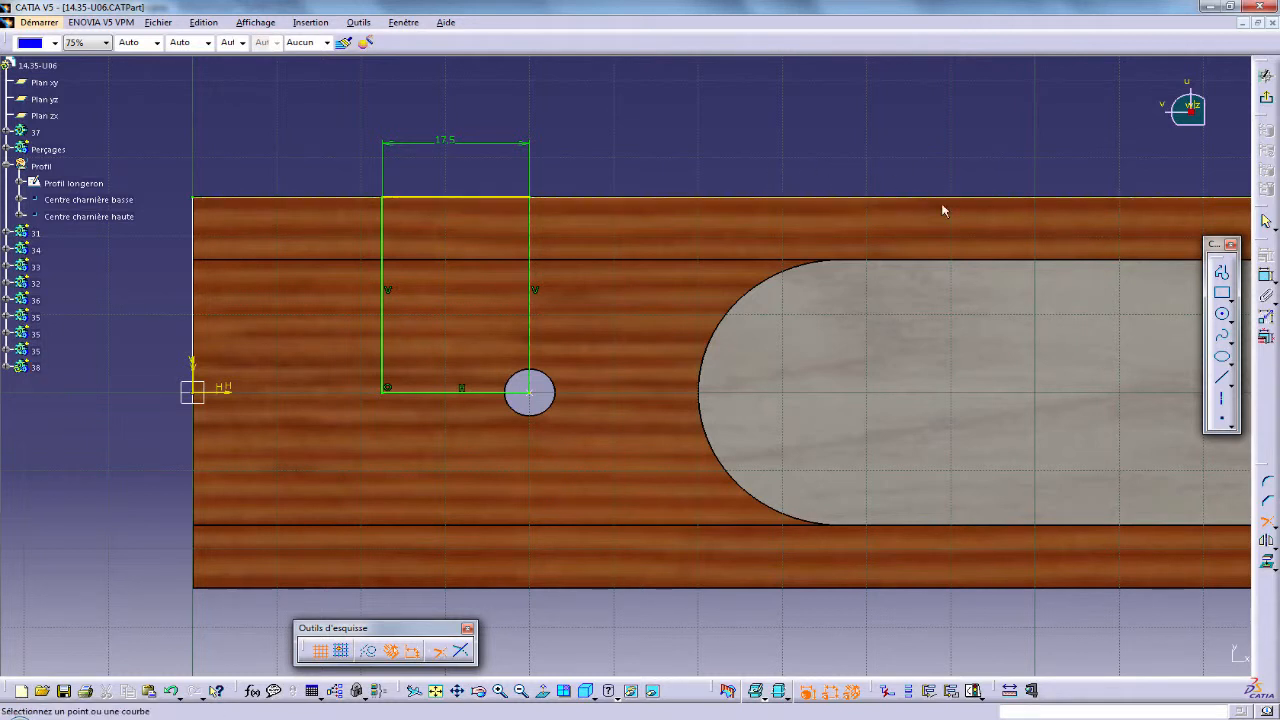
pyautogui.click(1267, 524)
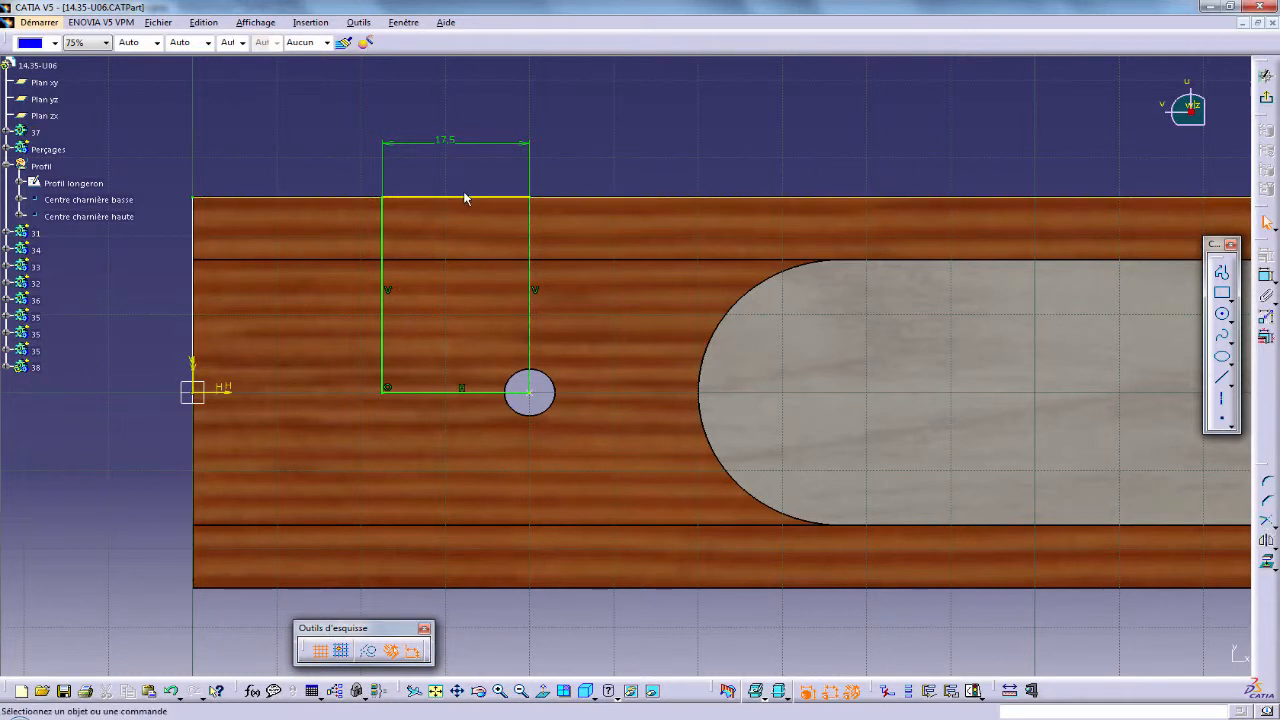
# Mirror the whole connected contour about the vertical line through the lower hinge centre and exit the sketch.
pyautogui.rightClick(464, 198)
pyautogui.moveTo(575, 416)
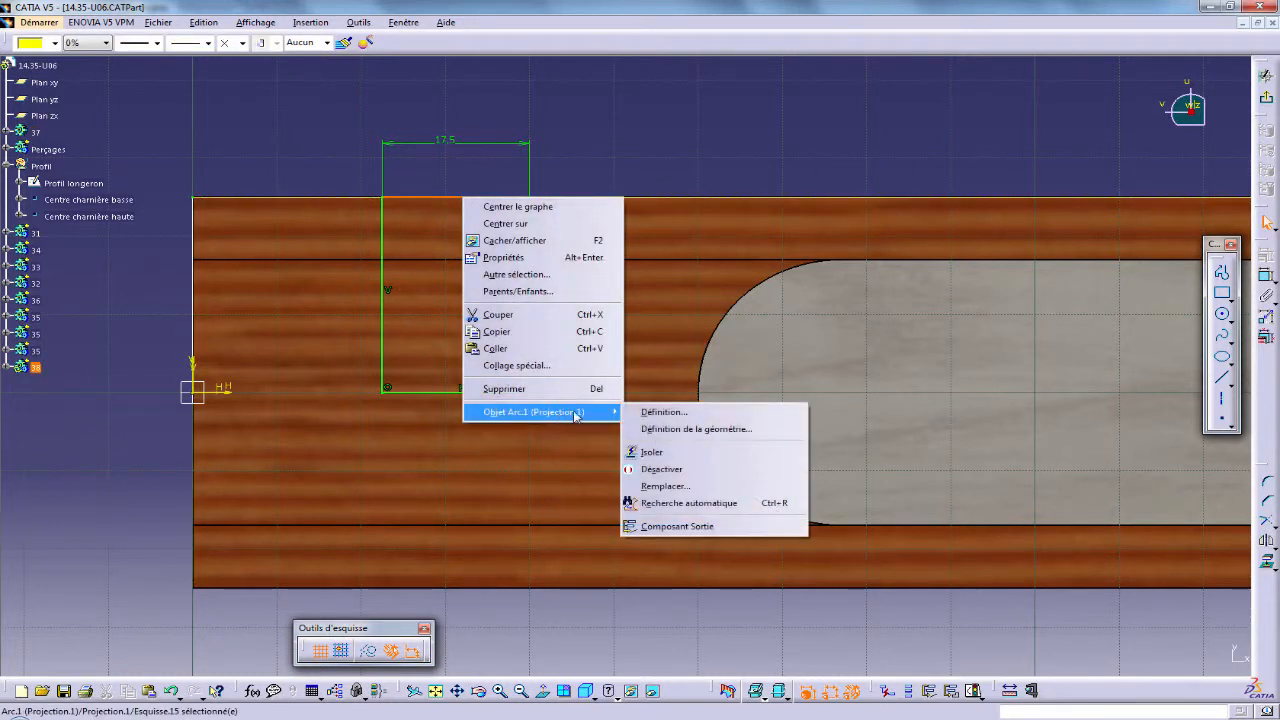
pyautogui.click(686, 503)
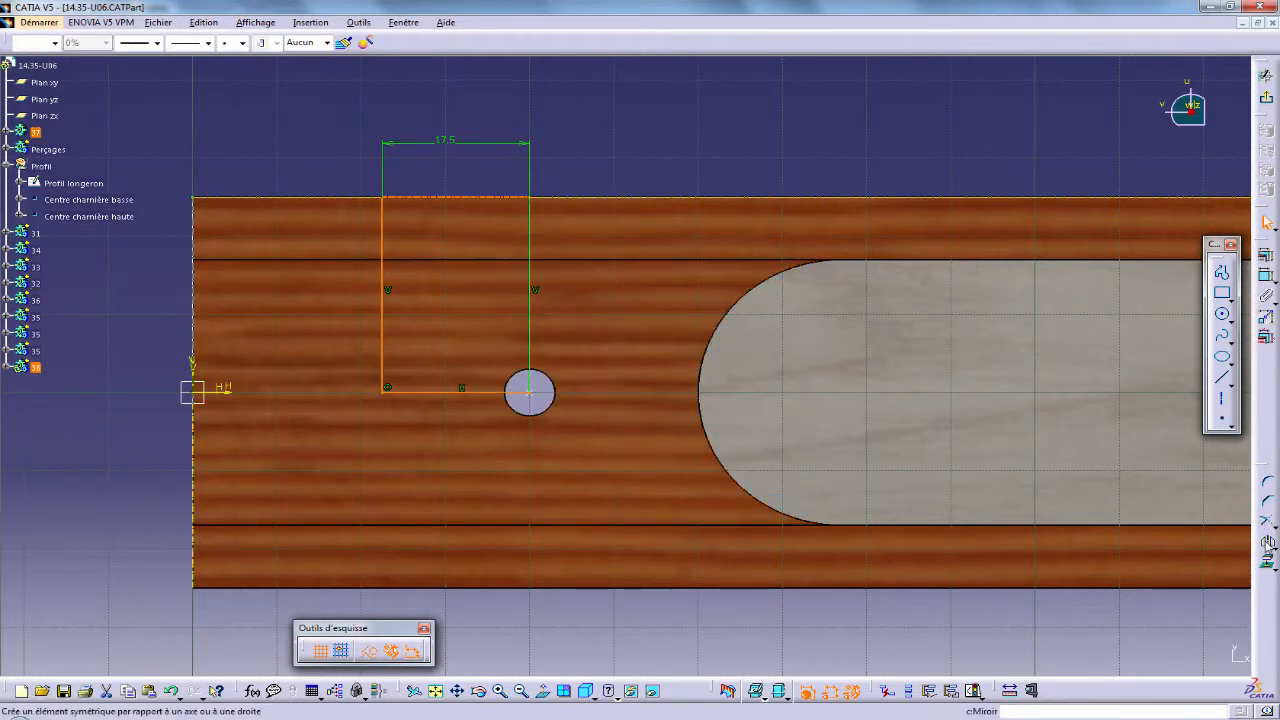
pyautogui.click(530, 235)
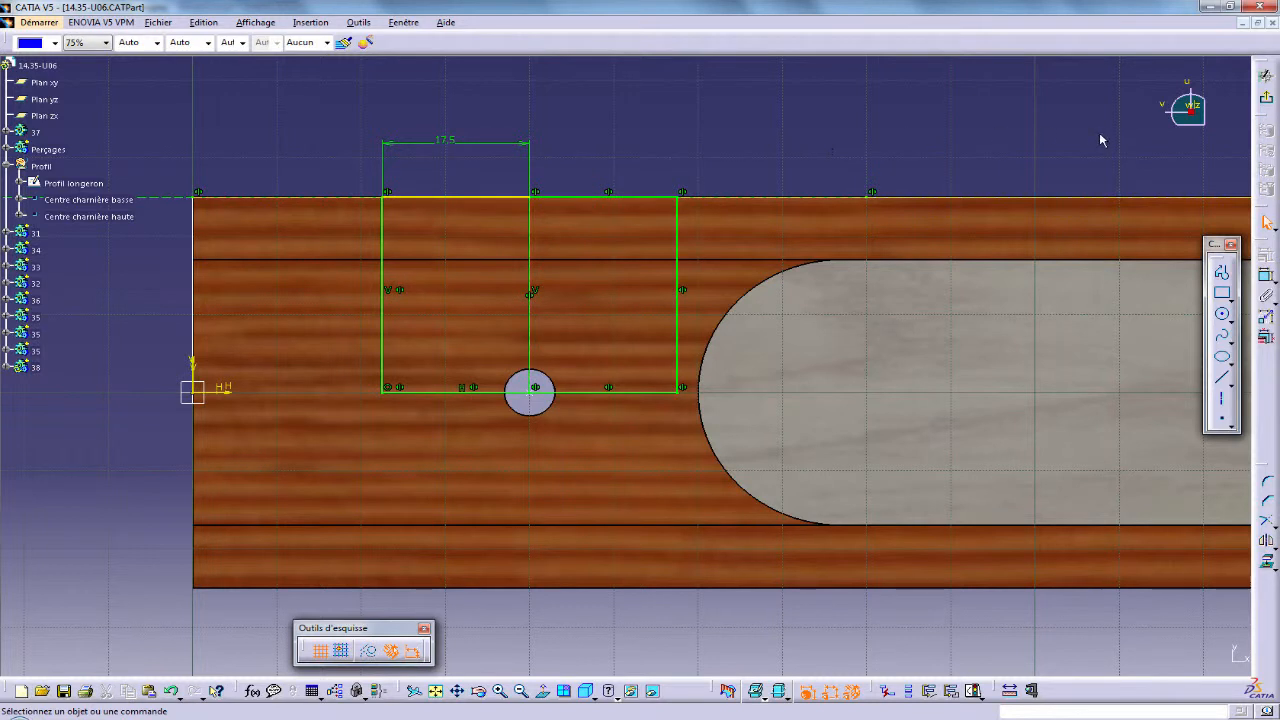
pyautogui.click(1266, 99)
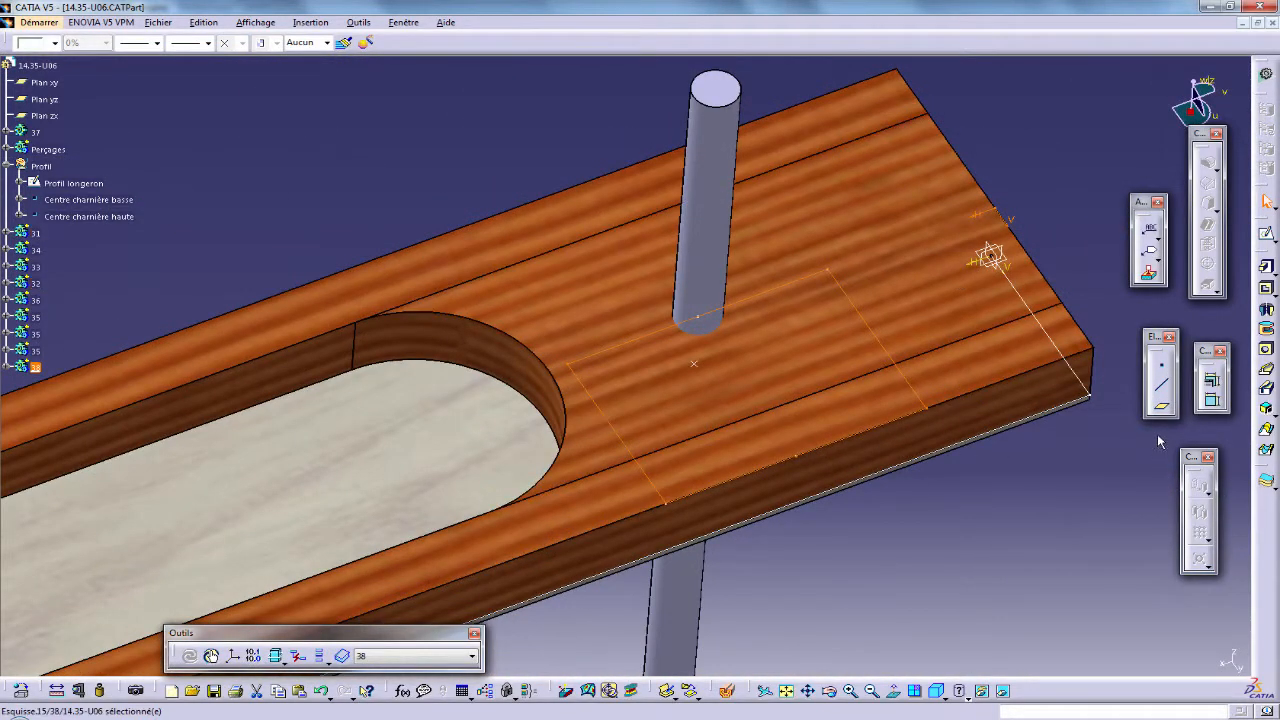
# Extrude body 38's sketch by a length of 1 mm.
pyautogui.click(1266, 267)
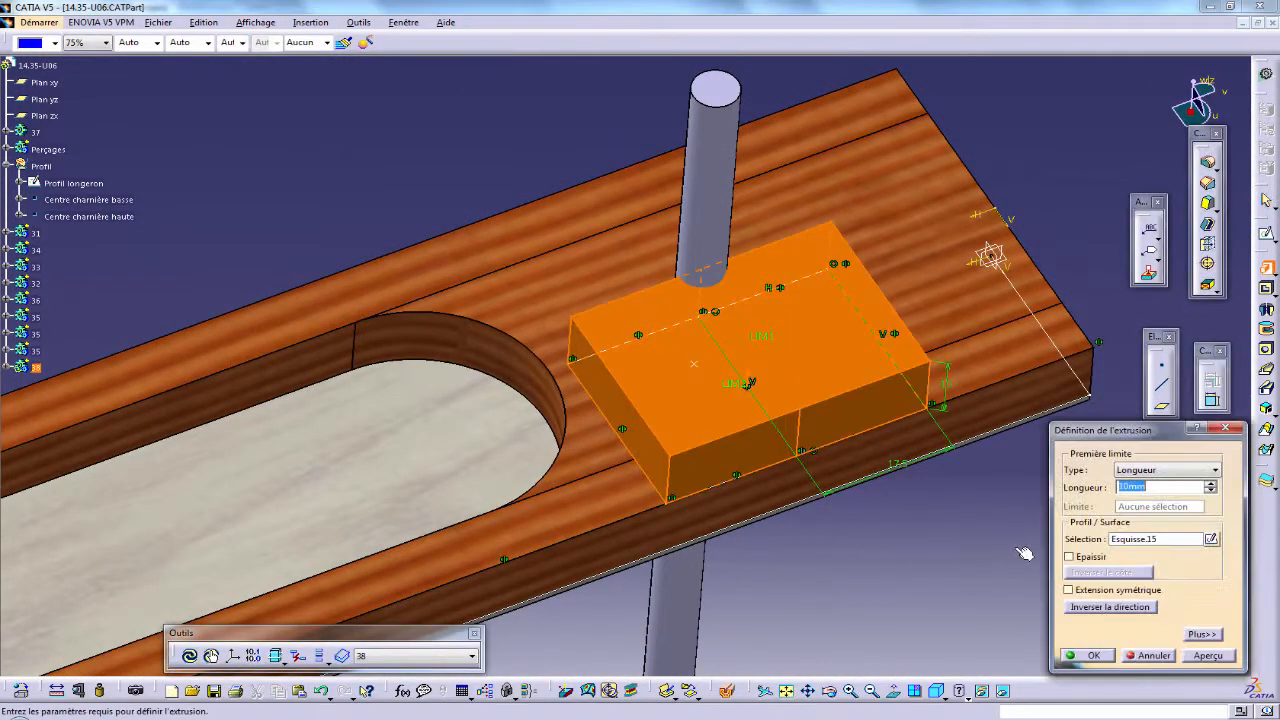
pyautogui.write('1')
pyautogui.press('Return')
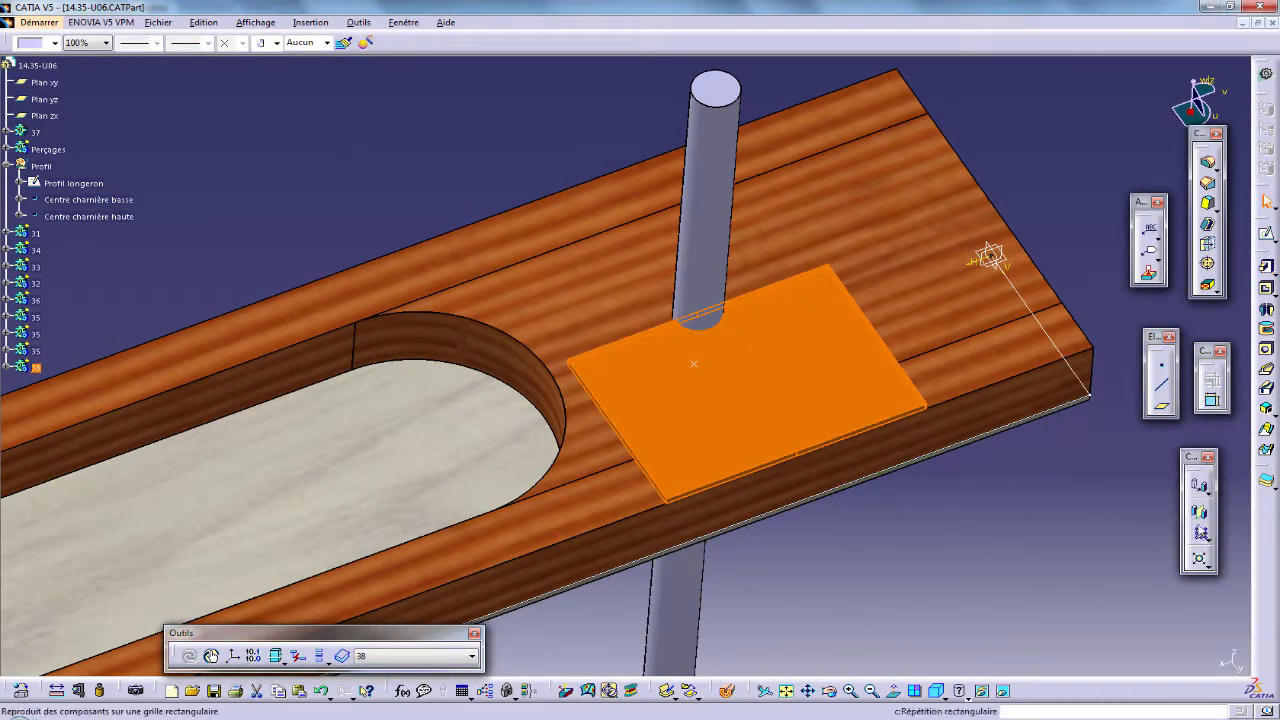
# Mirror the 1 mm plate about its side face on the spar's centreline so that it covers the full spar width.
pyautogui.click(1199, 512)
pyautogui.moveTo(571, 509); pyautogui.dragTo(471, 394, button='middle')
pyautogui.click(477, 358)
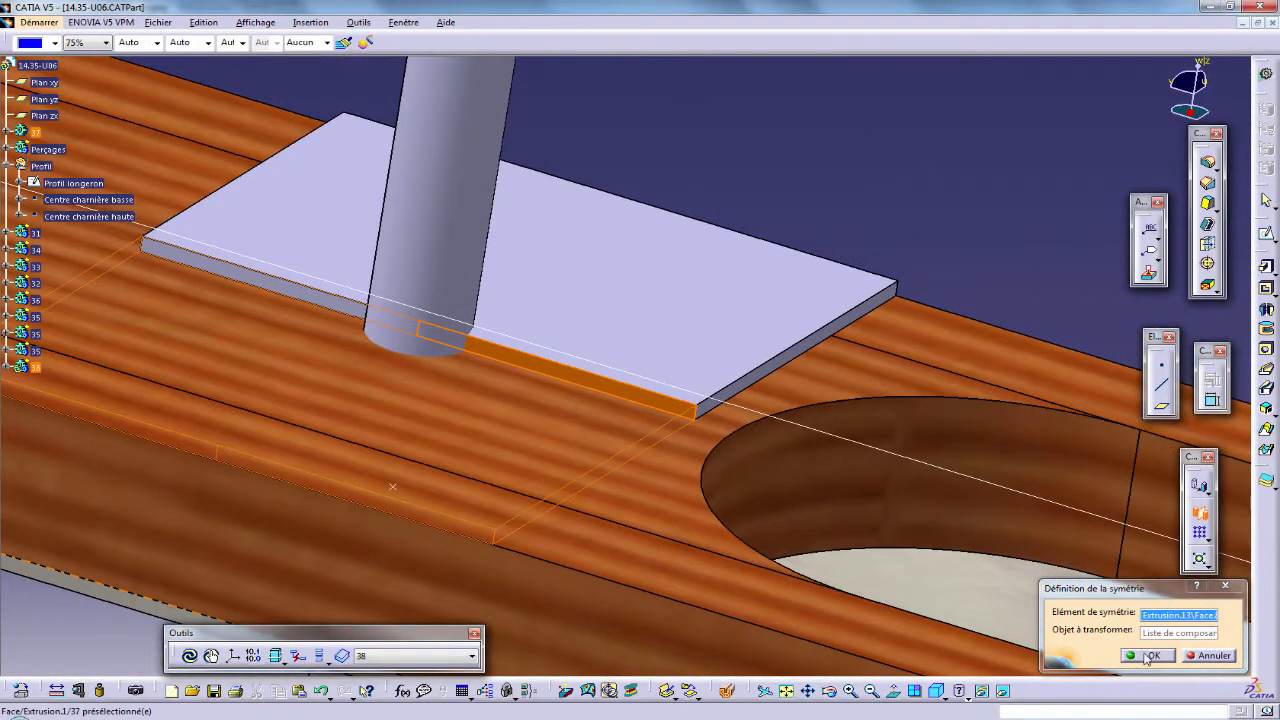
pyautogui.click(1147, 656)
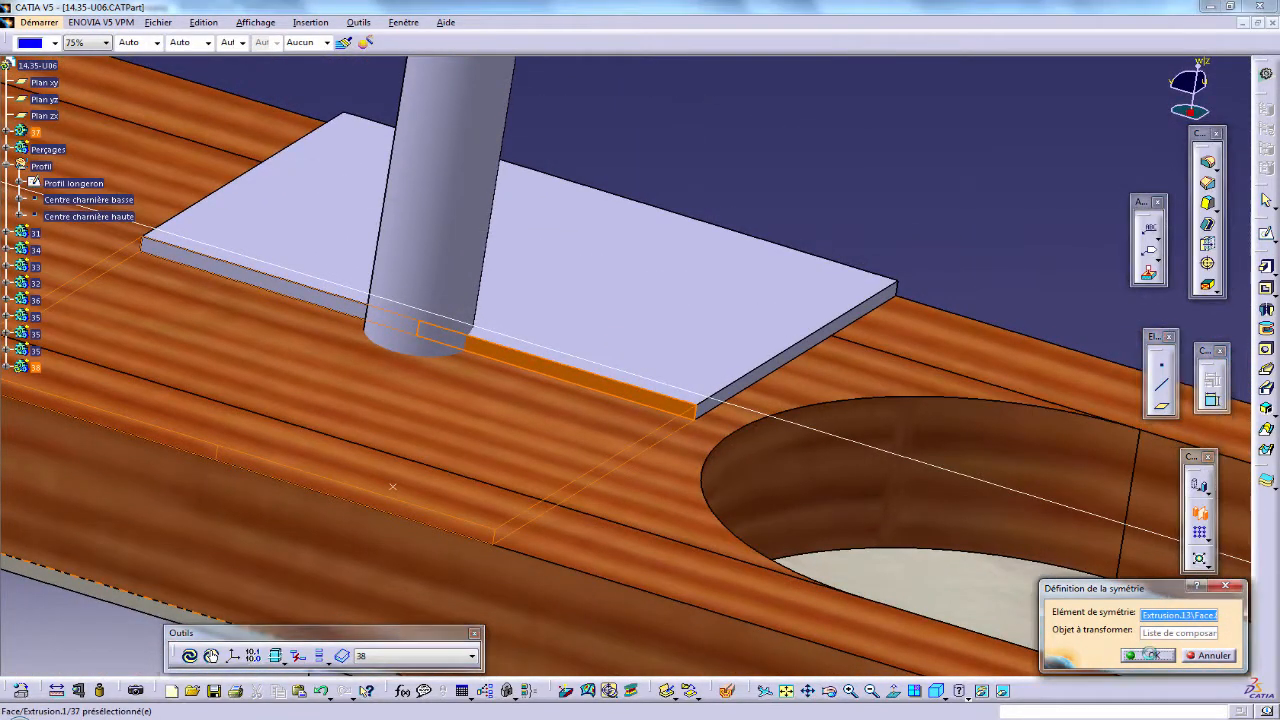
# Copy body 38 and paste it with paste special as a result with link (En tant que résultat avec lien).
pyautogui.moveTo(694, 414); pyautogui.dragTo(877, 297, button='middle')
pyautogui.moveTo(660, 455); pyautogui.dragTo(925, 628, button='middle')
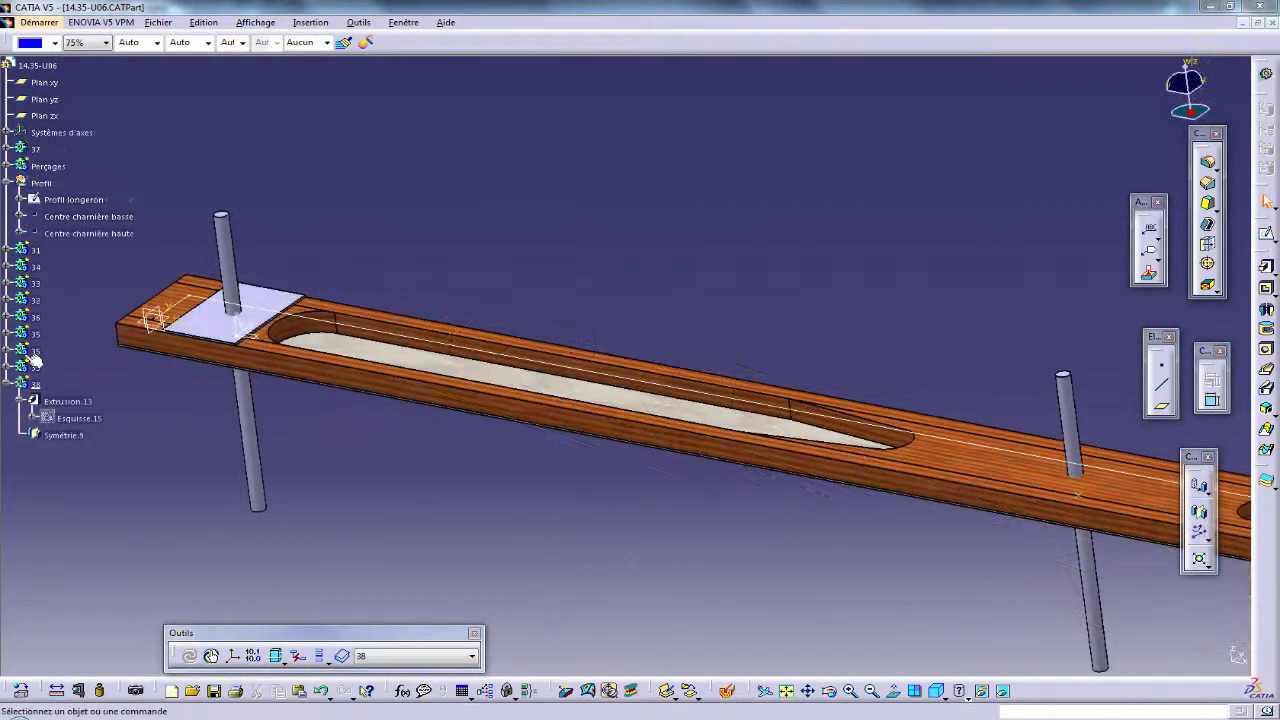
pyautogui.rightClick(36, 384)
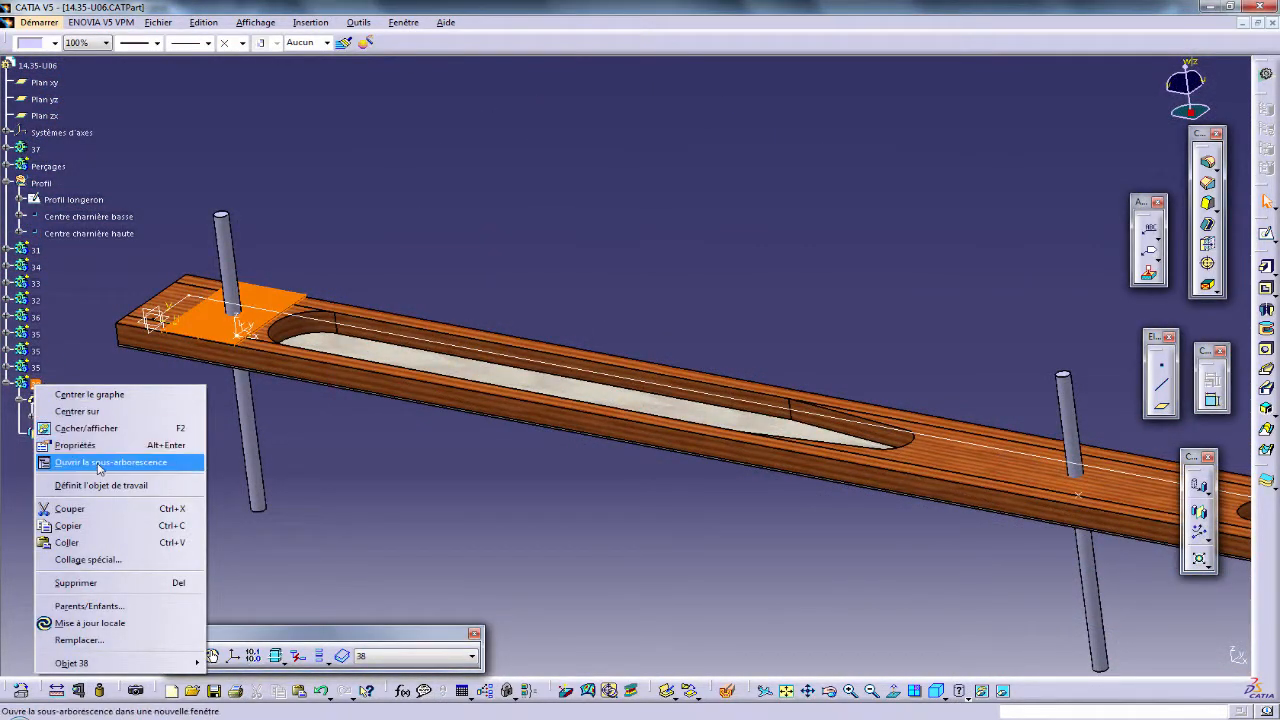
pyautogui.click(100, 525)
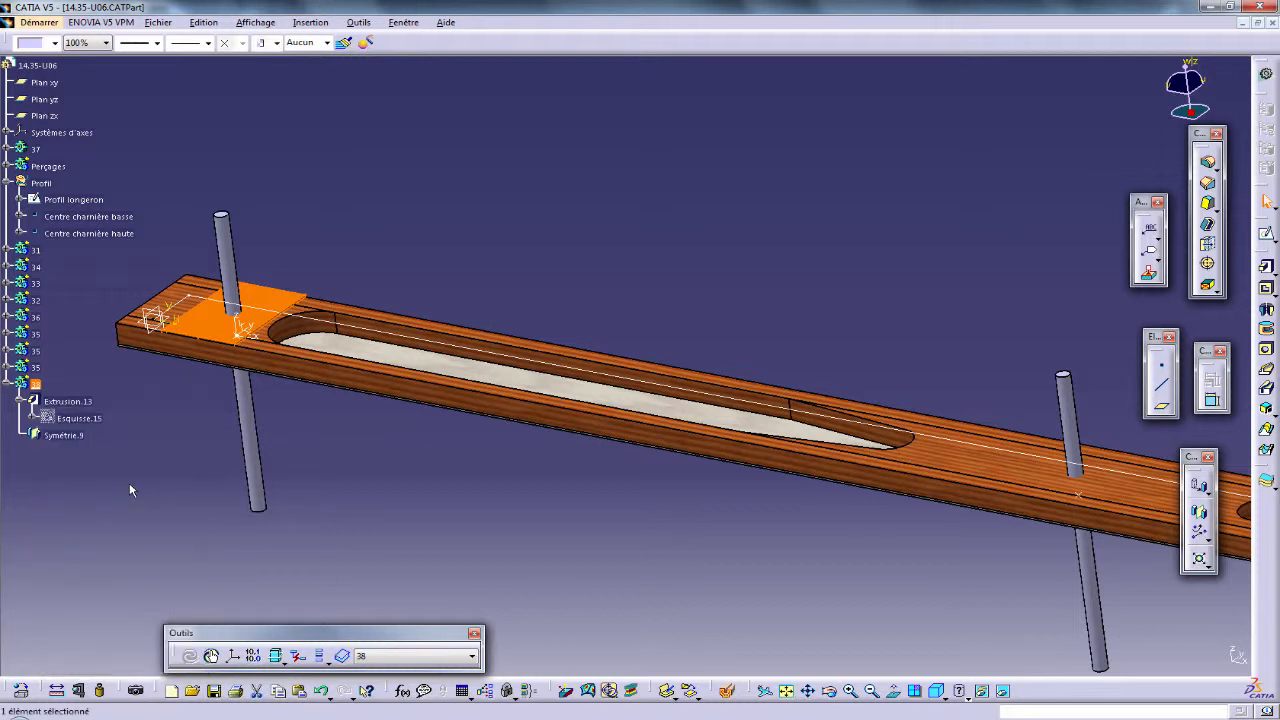
pyautogui.click(129, 487)
pyautogui.click(203, 22)
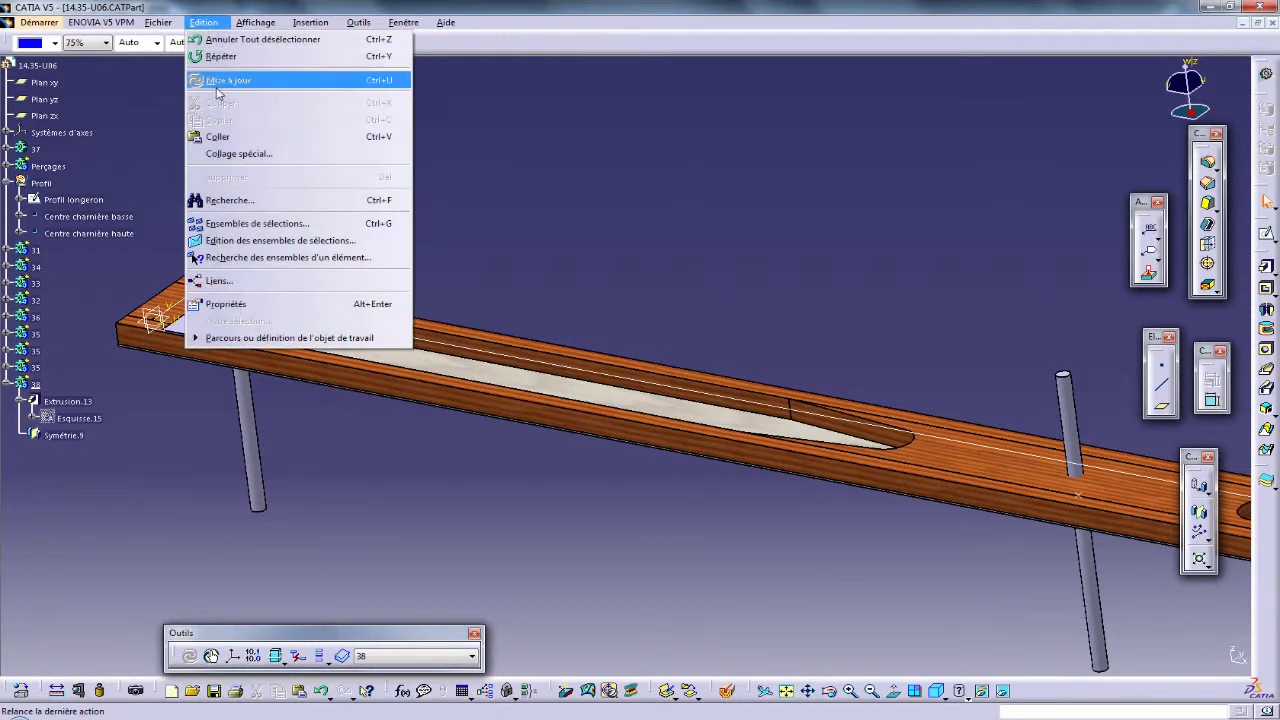
pyautogui.click(250, 155)
pyautogui.click(1140, 584)
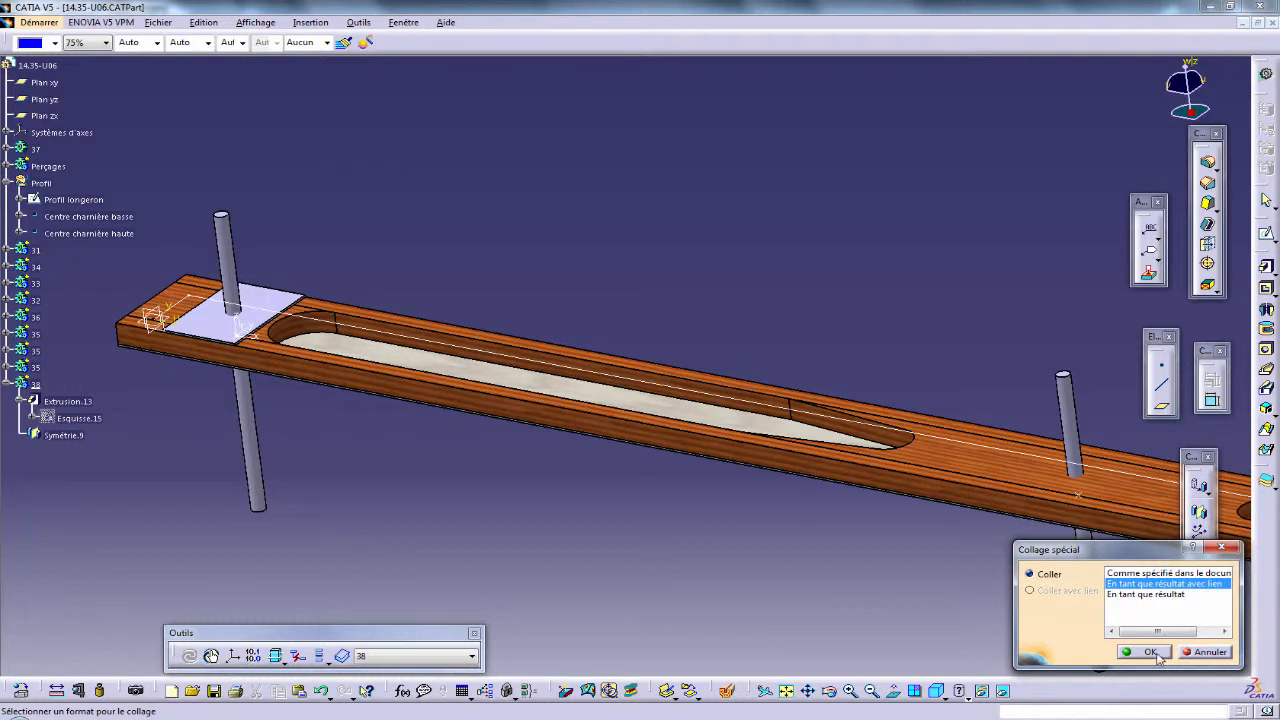
pyautogui.click(1150, 652)
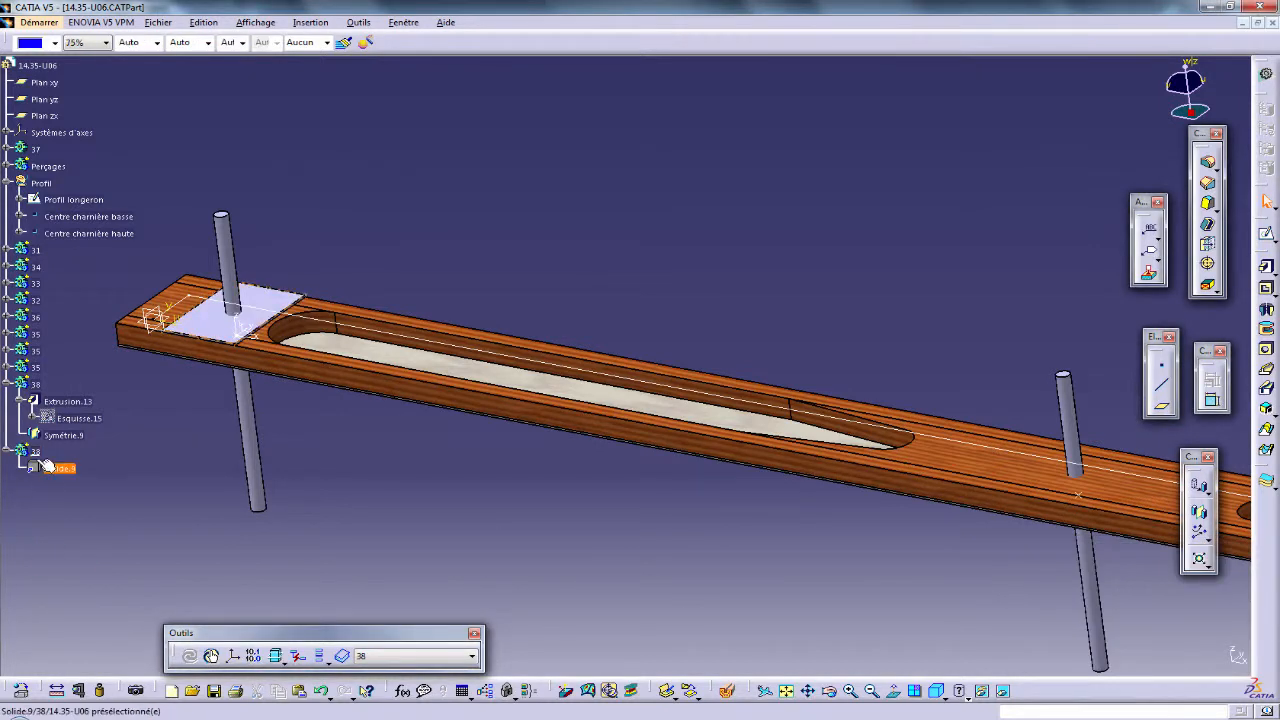
# Translate the pasted body 38 by 406 mm along the X component, taking the hinge spacing from the drawing 14.-S12.TIF.
pyautogui.click(1201, 488)
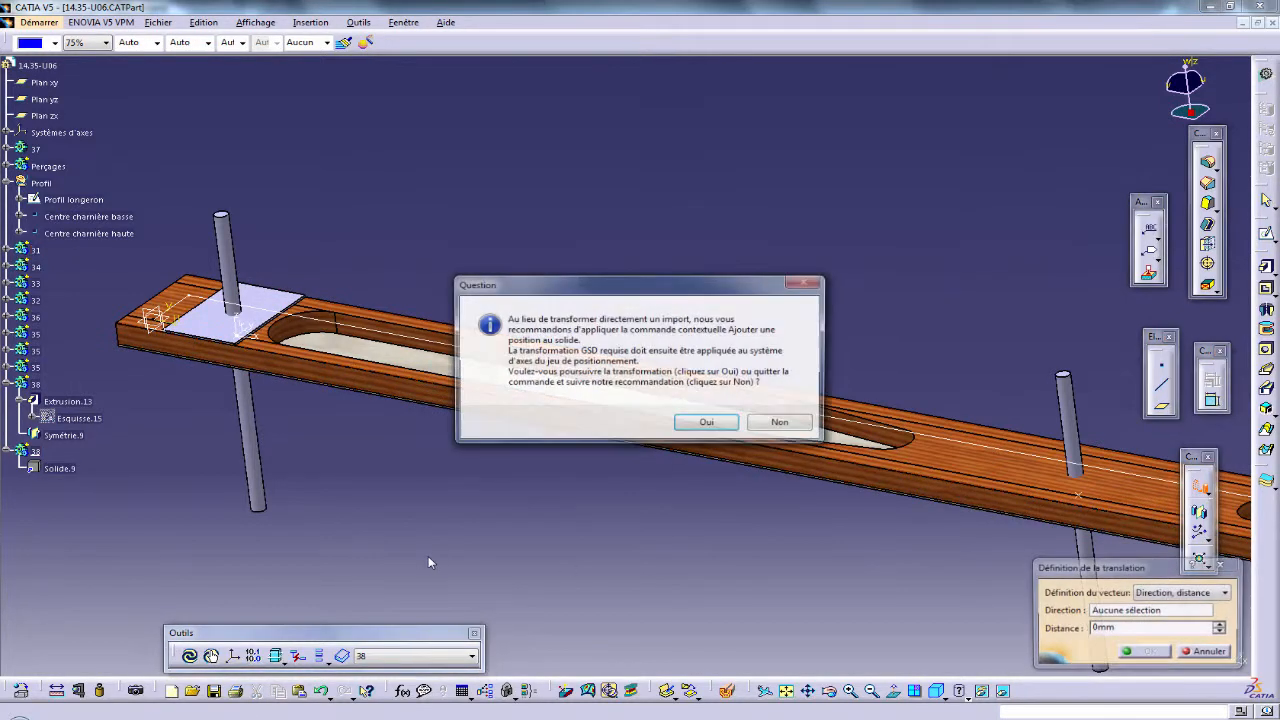
pyautogui.click(708, 424)
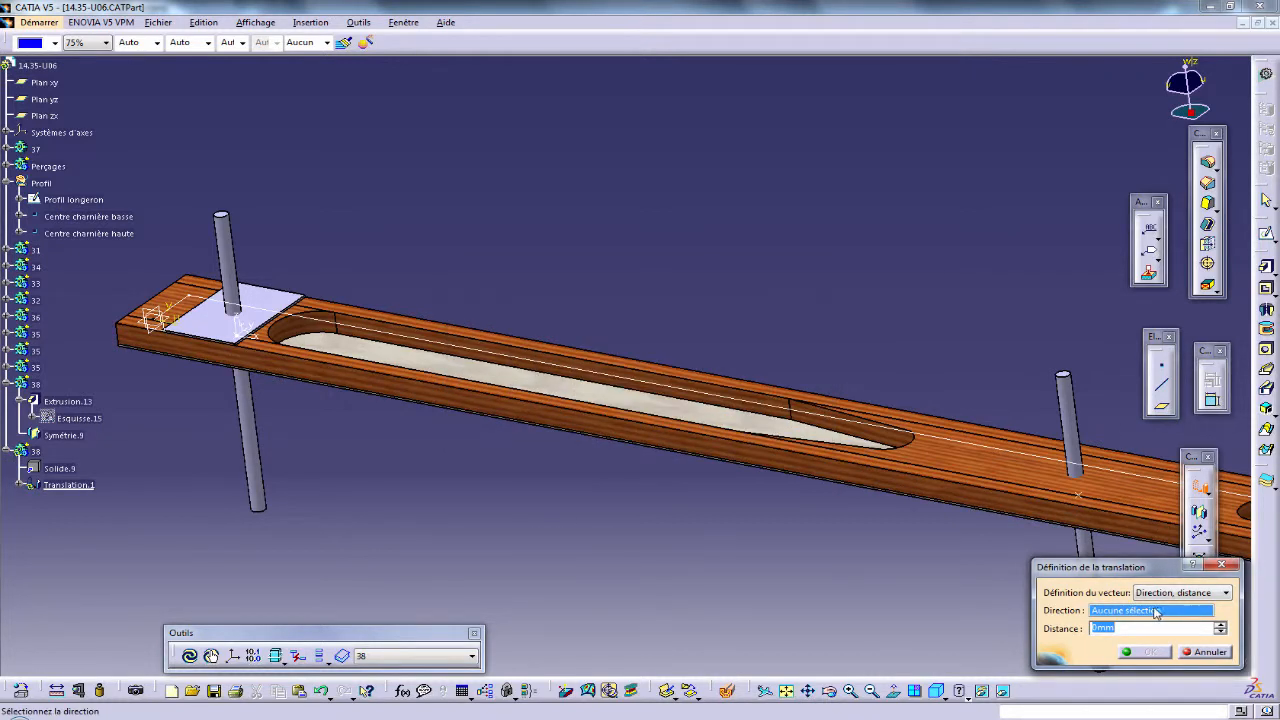
pyautogui.moveTo(1139, 569); pyautogui.dragTo(1043, 557)
pyautogui.rightClick(1020, 600)
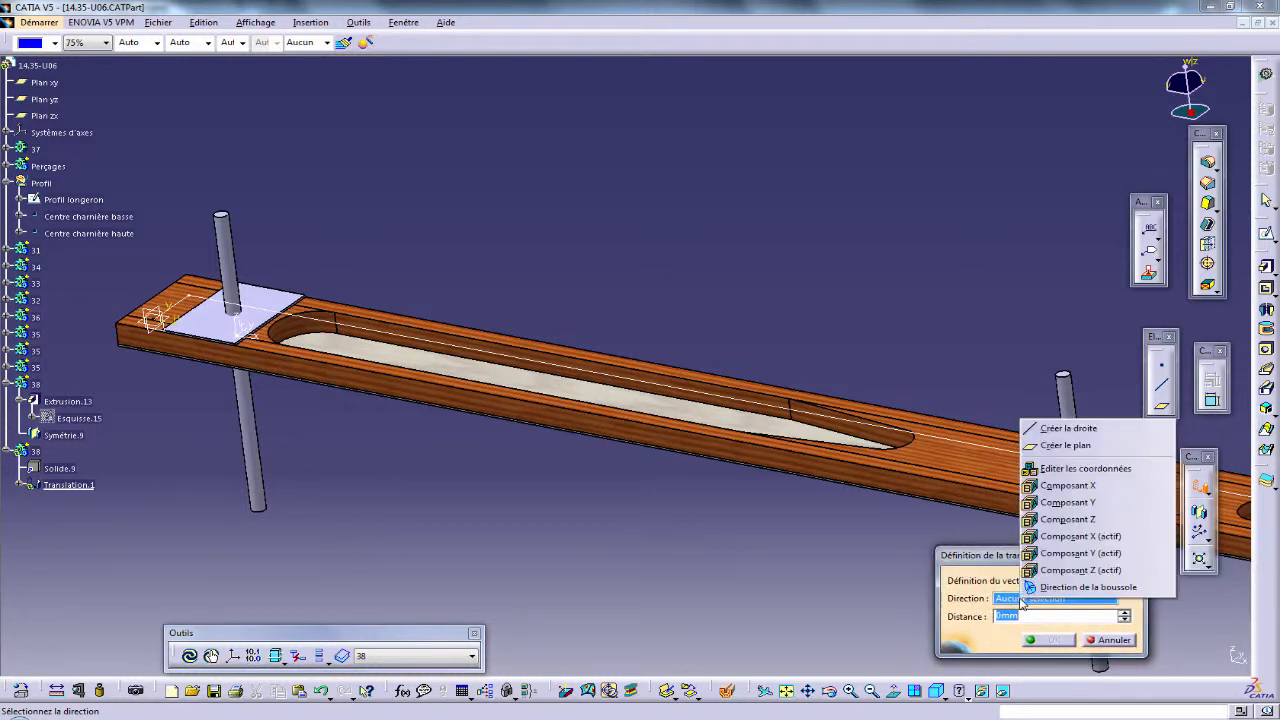
pyautogui.click(1058, 487)
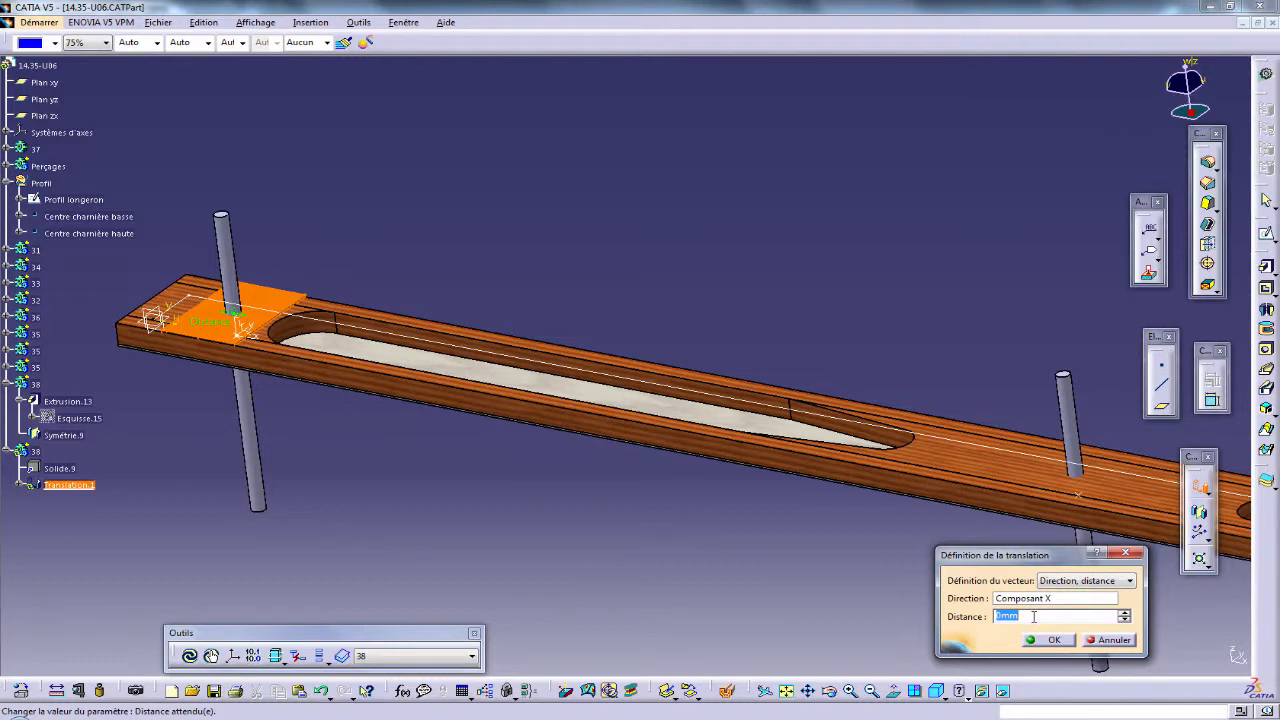
pyautogui.hotkey('alt', 'Tab')
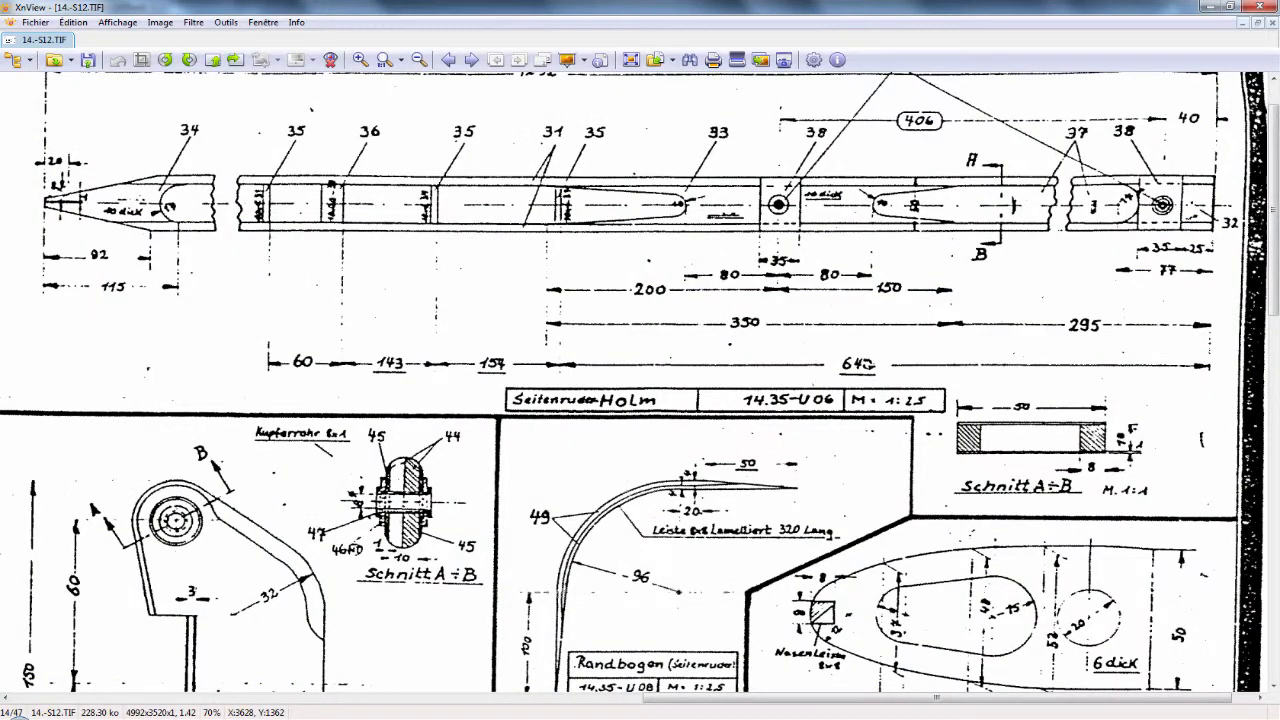
pyautogui.hotkey('alt', 'Tab')
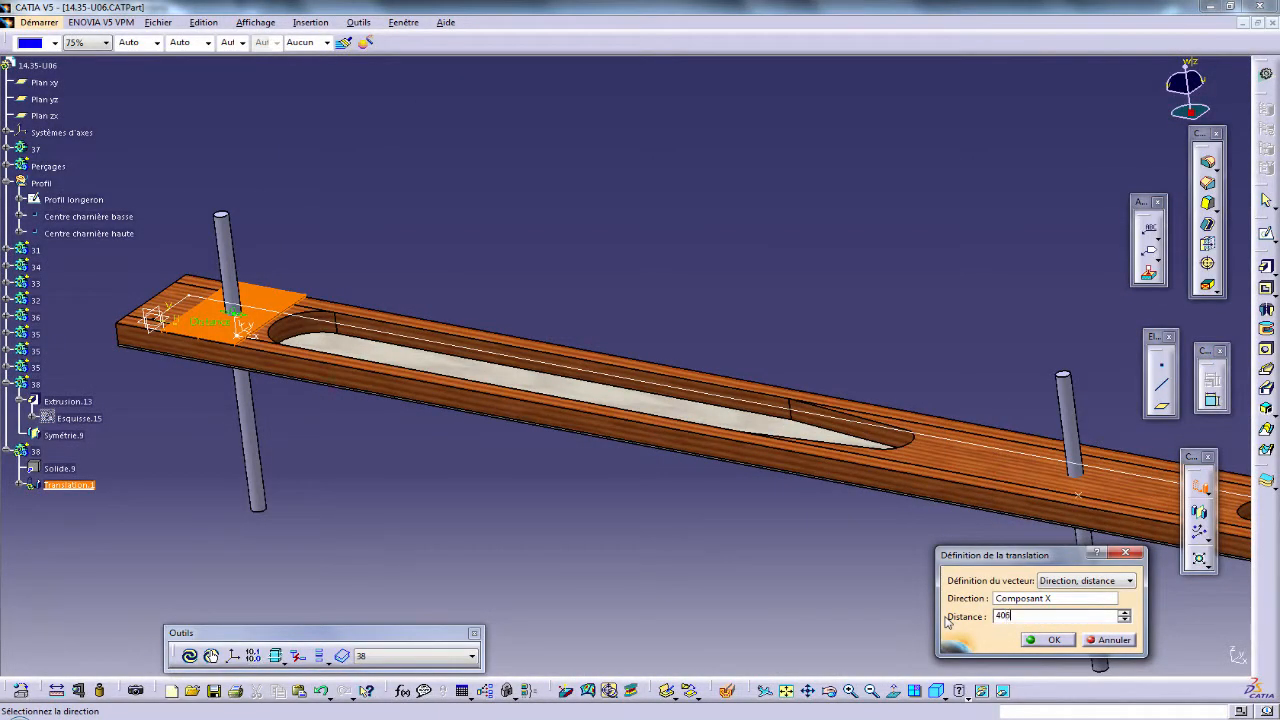
pyautogui.press('Return')
# Rotate the Bouleau material mapping on body 37 so that its wood grain runs across the spar.
pyautogui.moveTo(846, 480); pyautogui.dragTo(584, 509, button='middle')
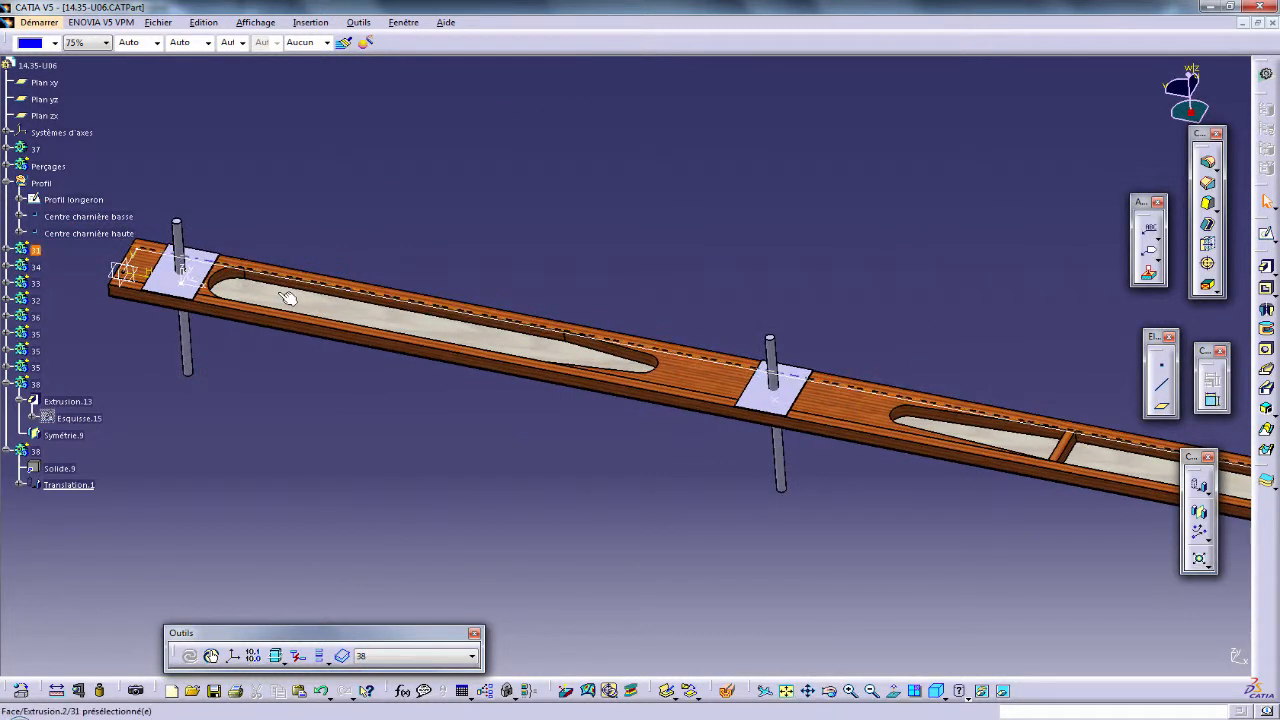
pyautogui.click(7, 149)
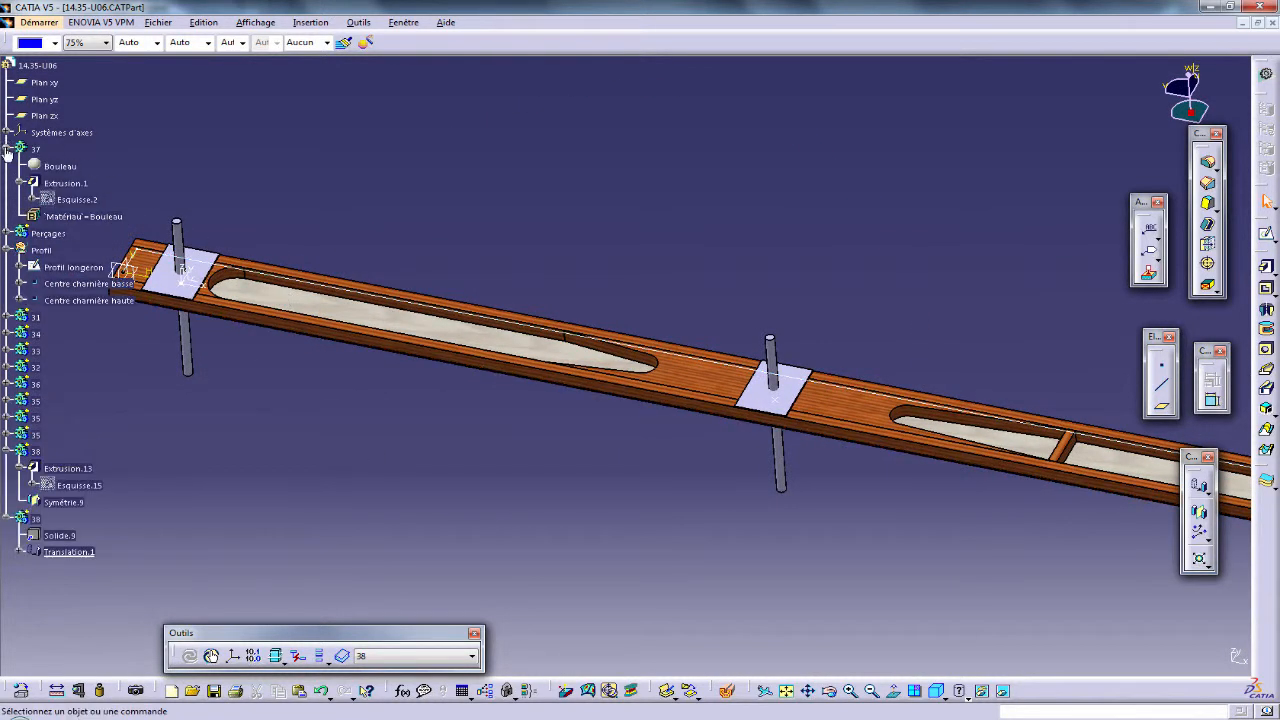
pyautogui.click(58, 166)
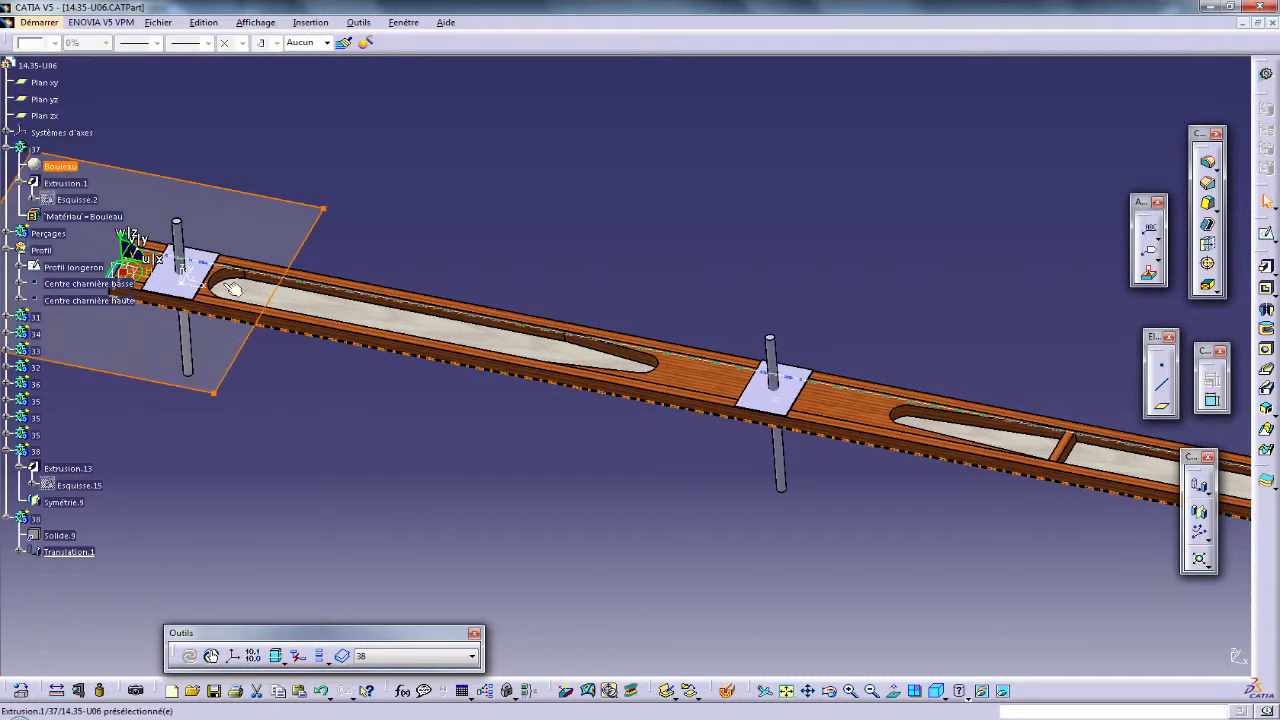
pyautogui.moveTo(330, 365); pyautogui.dragTo(728, 405, button='middle')
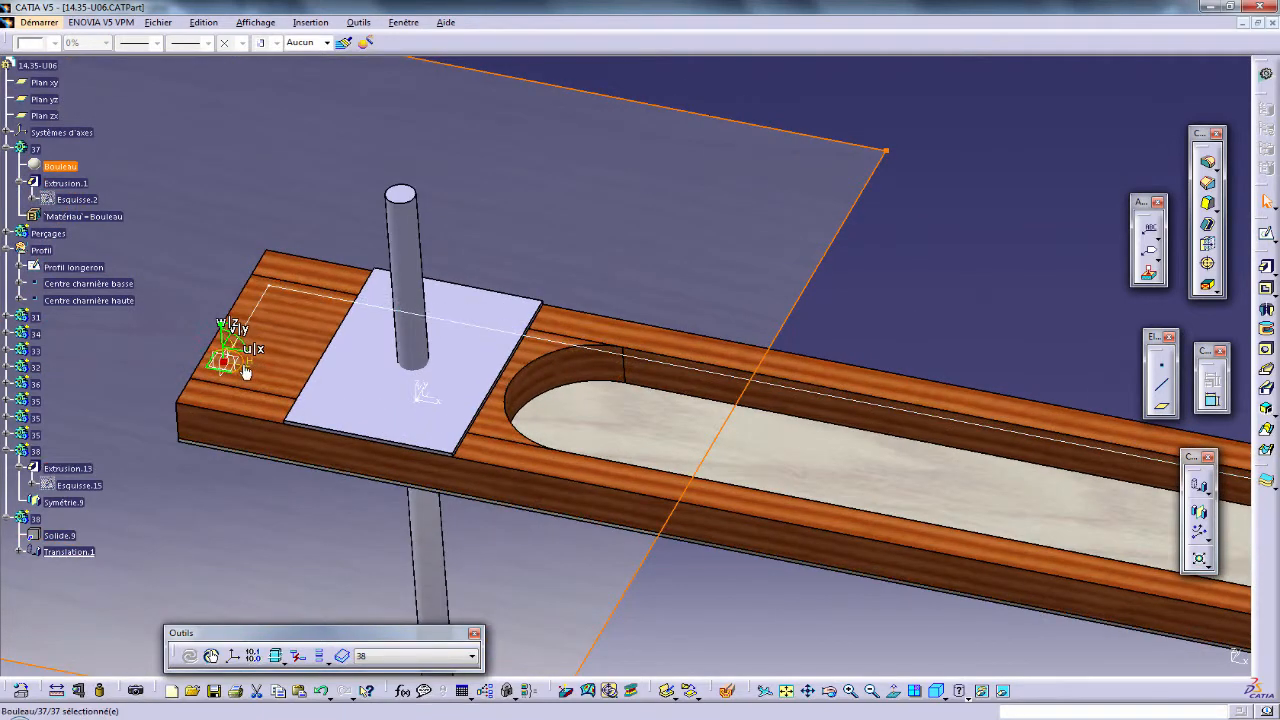
pyautogui.moveTo(244, 364); pyautogui.dragTo(238, 327)
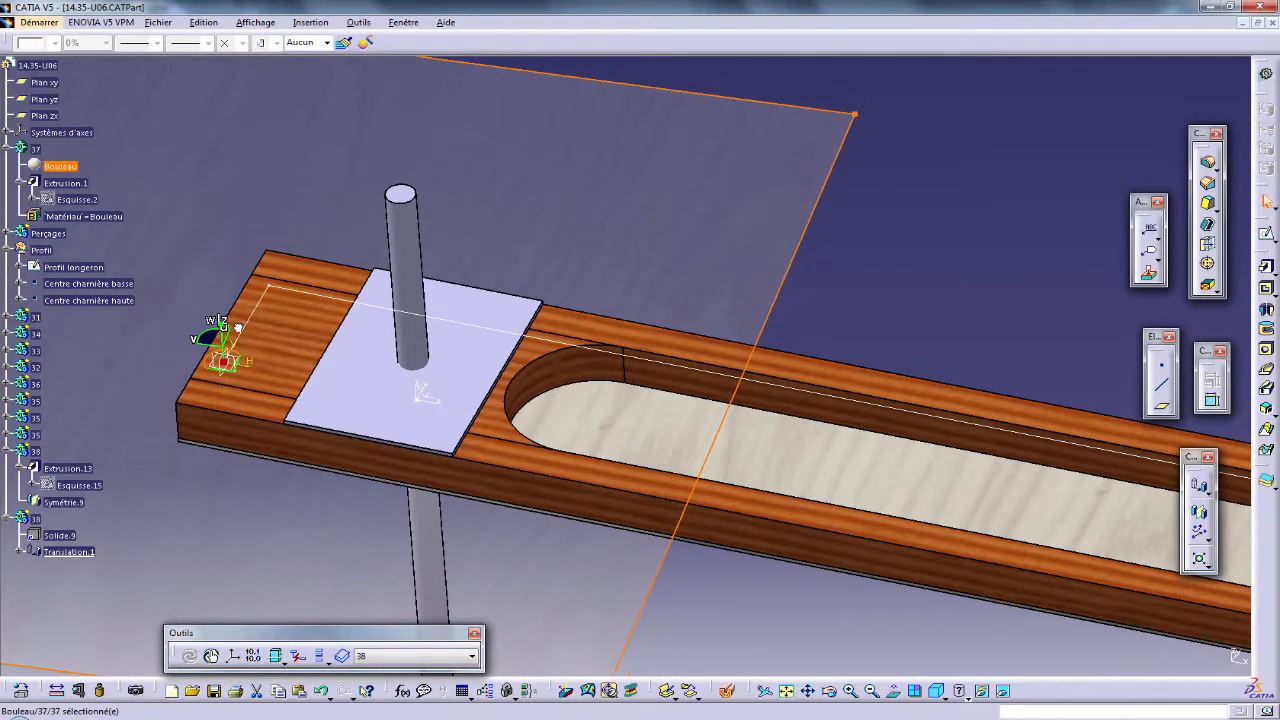
pyautogui.click(711, 583)
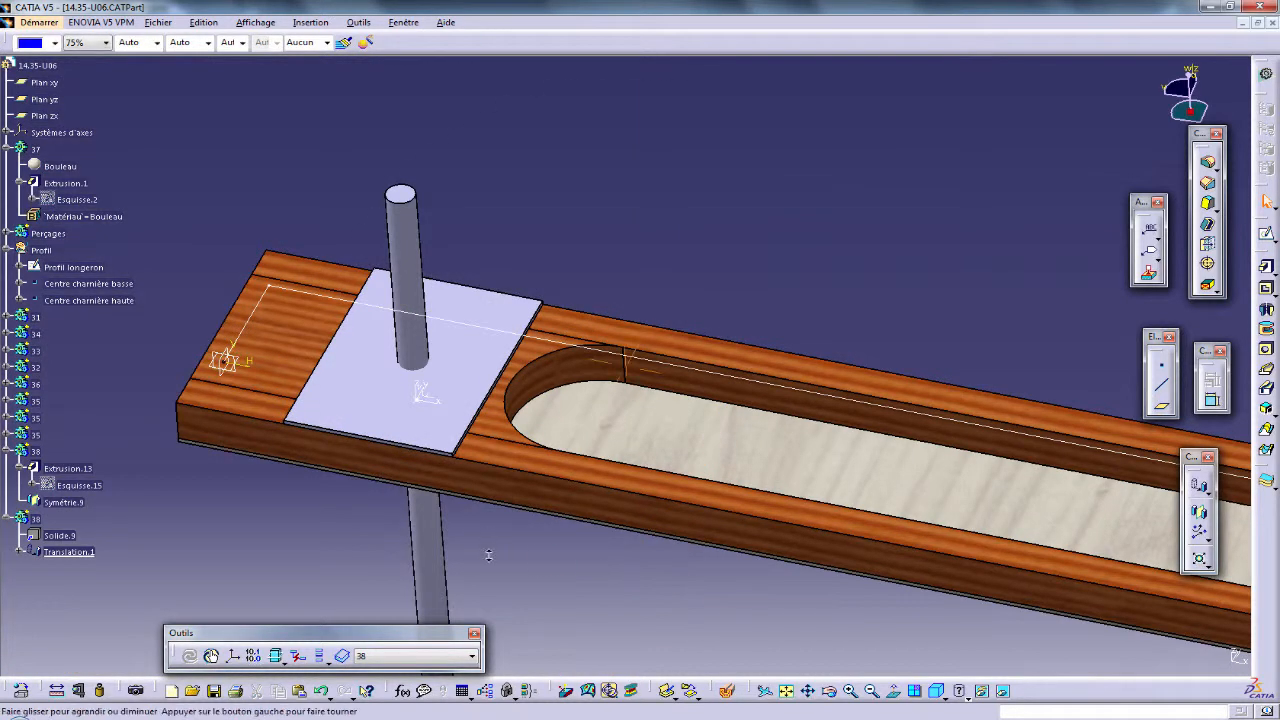
# Copy the Bouleau material from body 37 and paste it onto both hinge plate bodies 38.
pyautogui.keyDown('ctrl'); pyautogui.moveTo(486, 551); pyautogui.dragTo(478, 590, button='middle'); pyautogui.keyUp('ctrl')
pyautogui.click(62, 168)
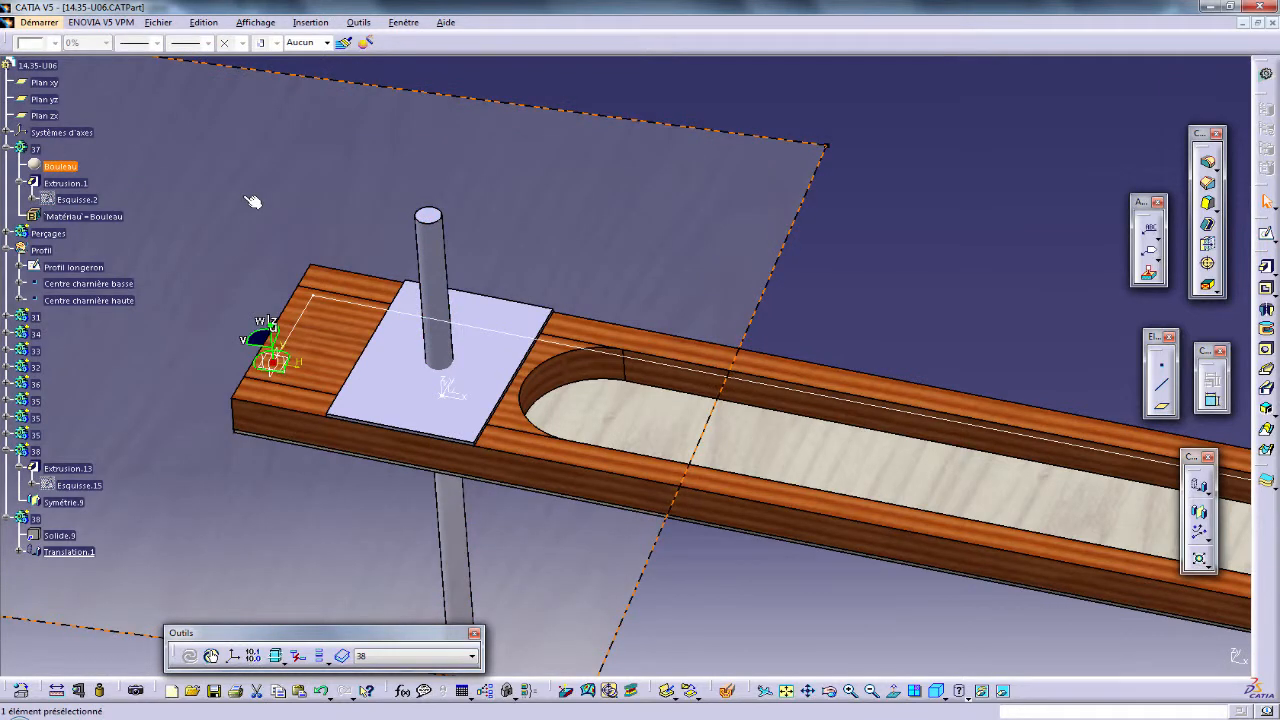
pyautogui.keyDown('ctrl'); pyautogui.moveTo(287, 348); pyautogui.dragTo(195, 478, button='middle'); pyautogui.keyUp('ctrl')
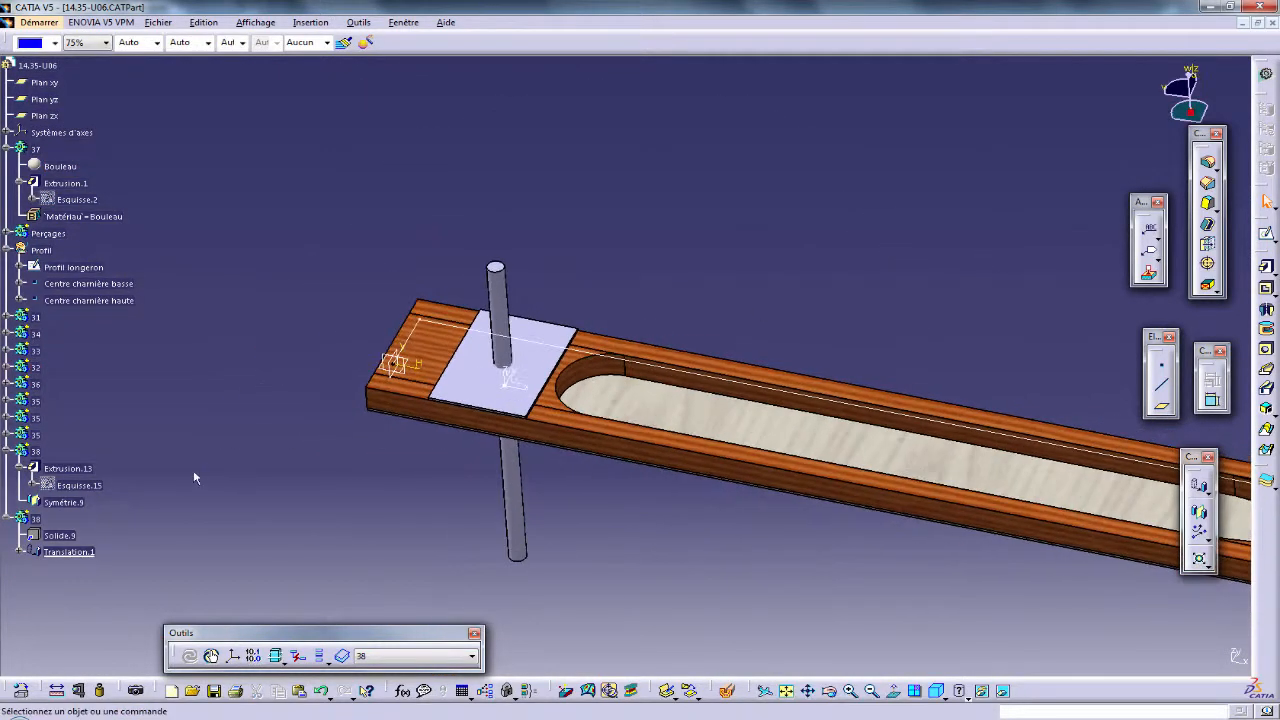
pyautogui.click(40, 453)
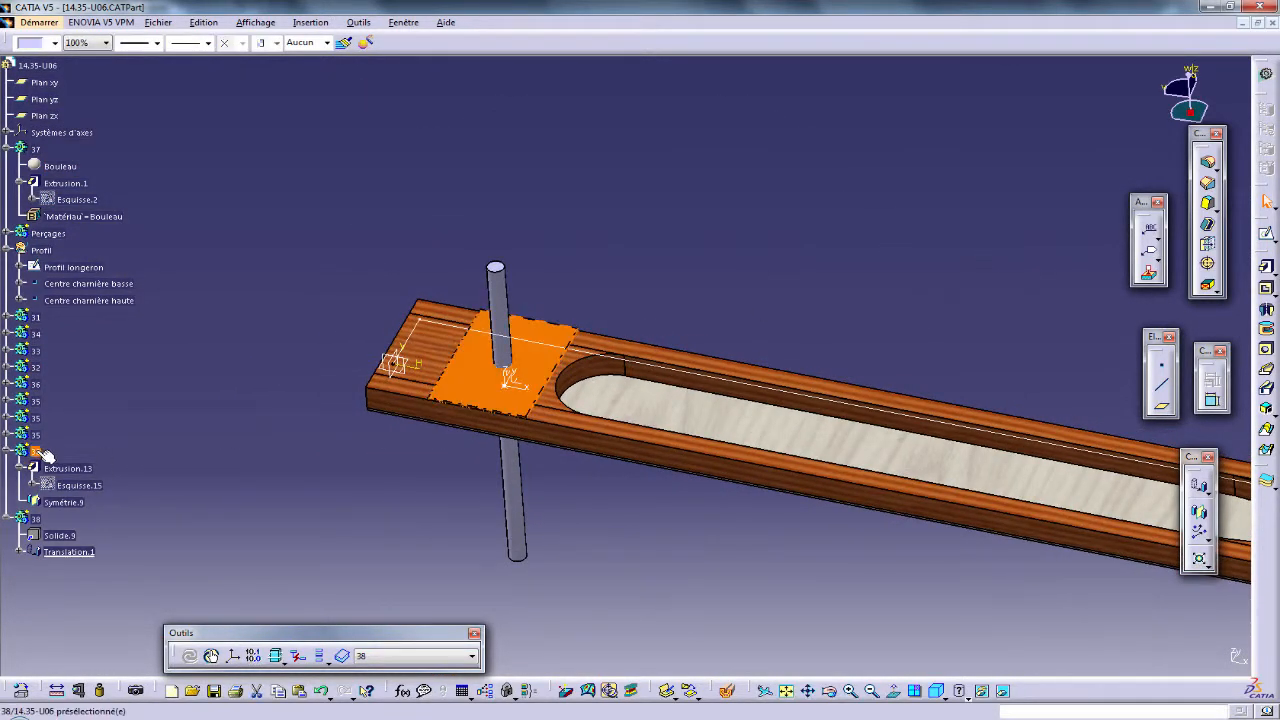
pyautogui.hotkey('ctrl', 'v')
pyautogui.click(42, 554)
pyautogui.hotkey('ctrl', 'v')
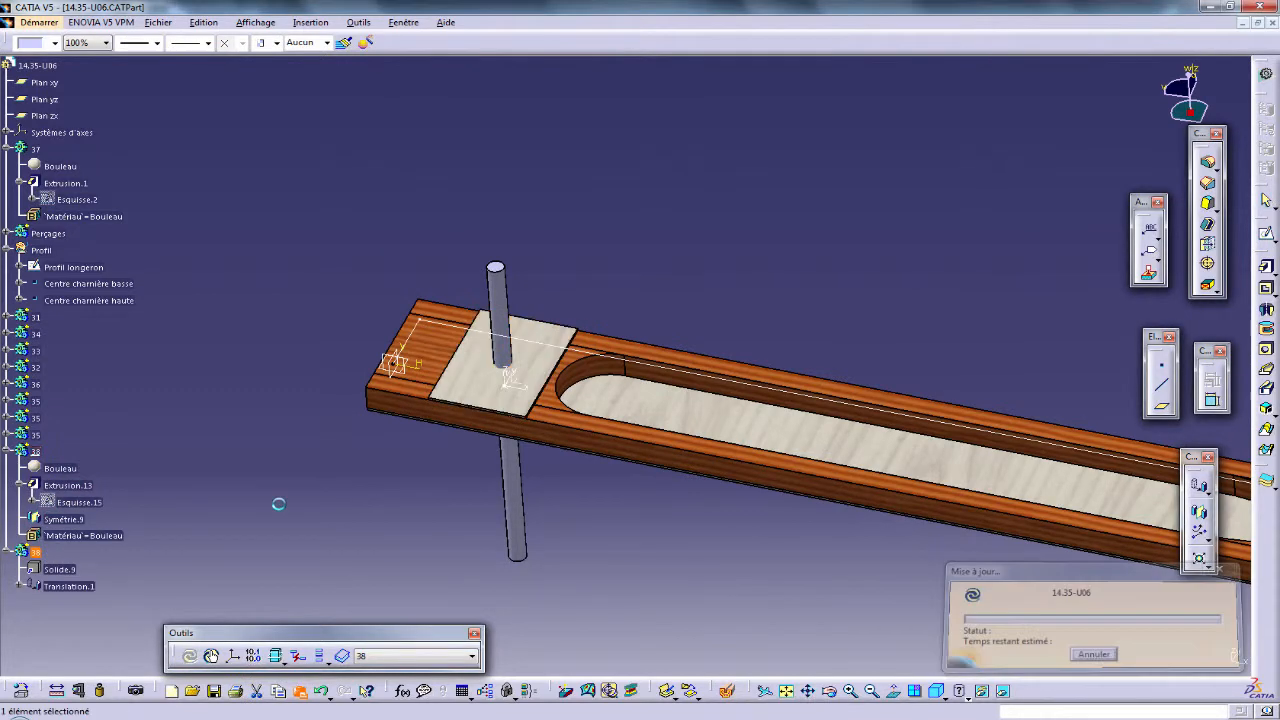
pyautogui.keyDown('ctrl'); pyautogui.moveTo(354, 523); pyautogui.dragTo(480, 468, button='middle'); pyautogui.keyUp('ctrl')
pyautogui.click(501, 521)
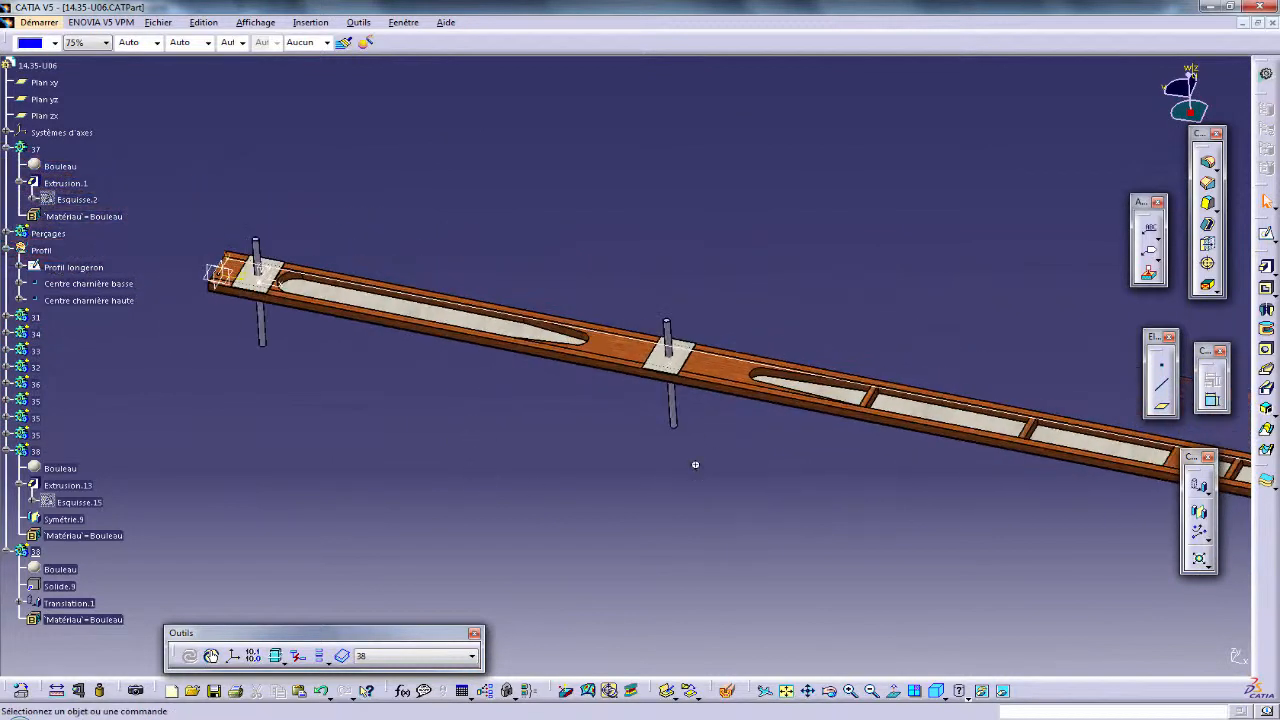
# Make body 37 the work object and subtract the Perçages body from it with Retirer.
pyautogui.moveTo(752, 472); pyautogui.dragTo(258, 432, button='middle')
pyautogui.moveTo(409, 440); pyautogui.dragTo(690, 474, button='middle')
pyautogui.moveTo(226, 430); pyautogui.dragTo(411, 465, button='middle')
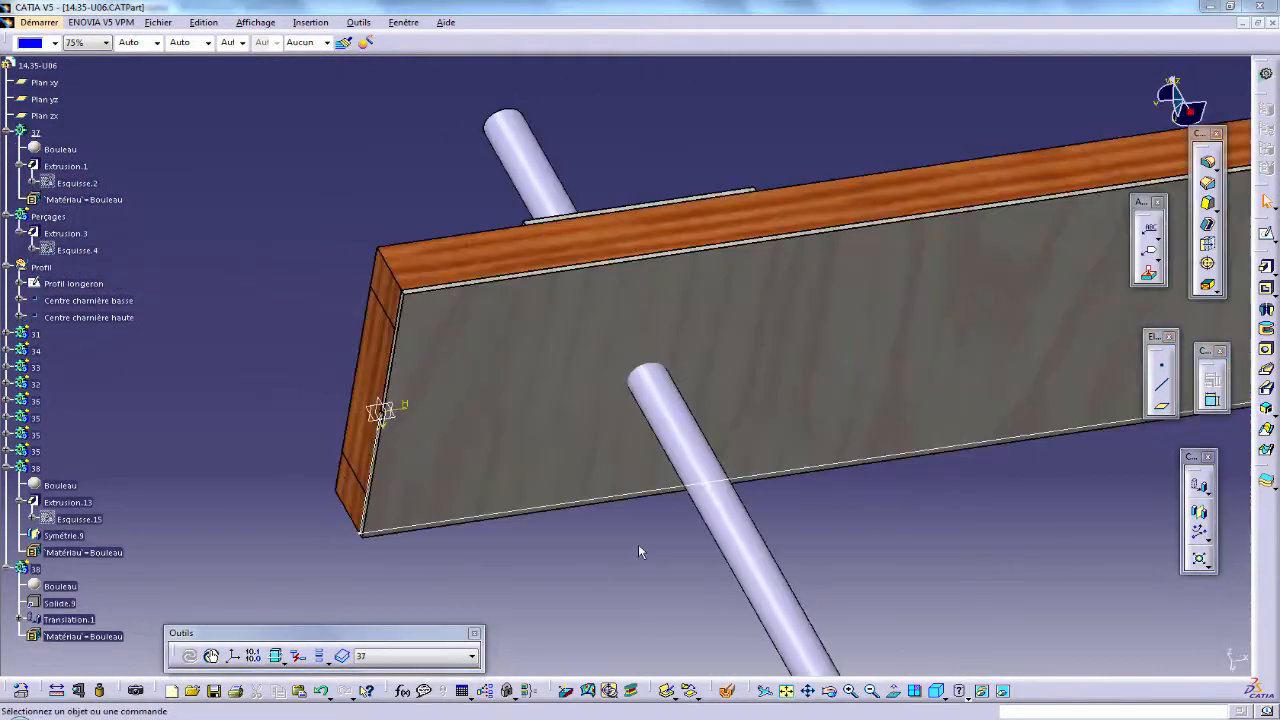
pyautogui.click(523, 391)
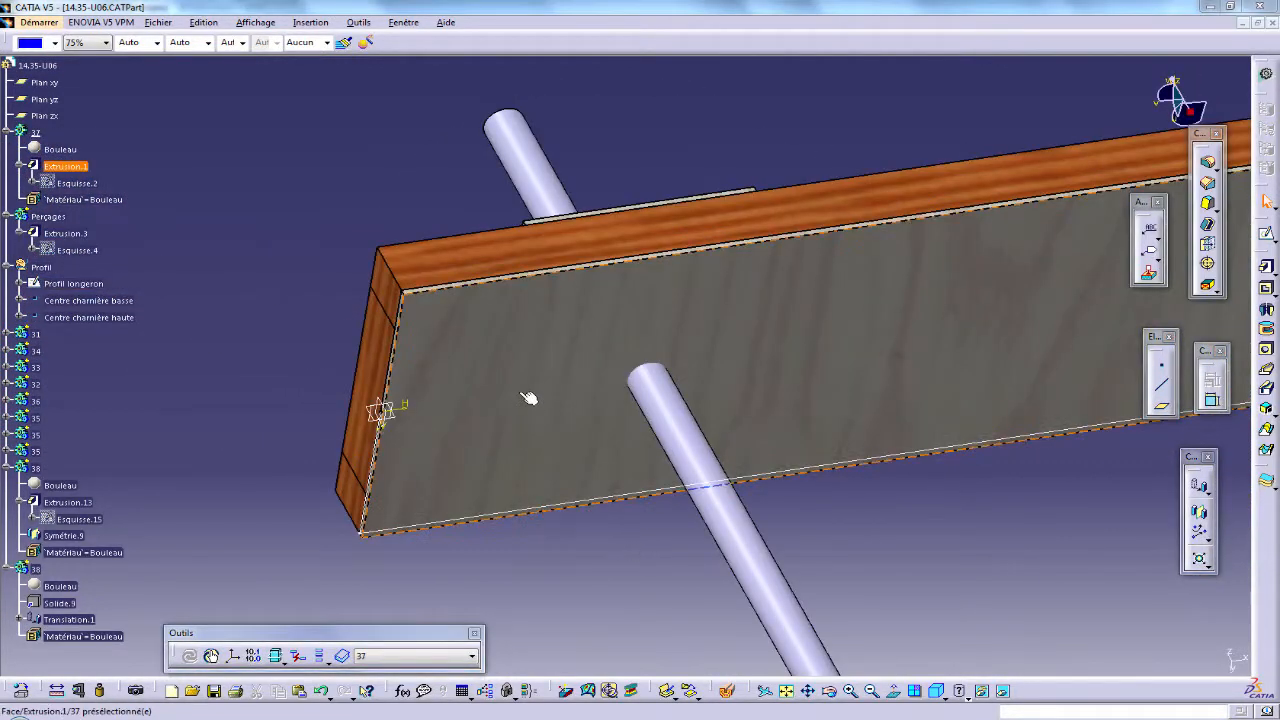
pyautogui.click(599, 568)
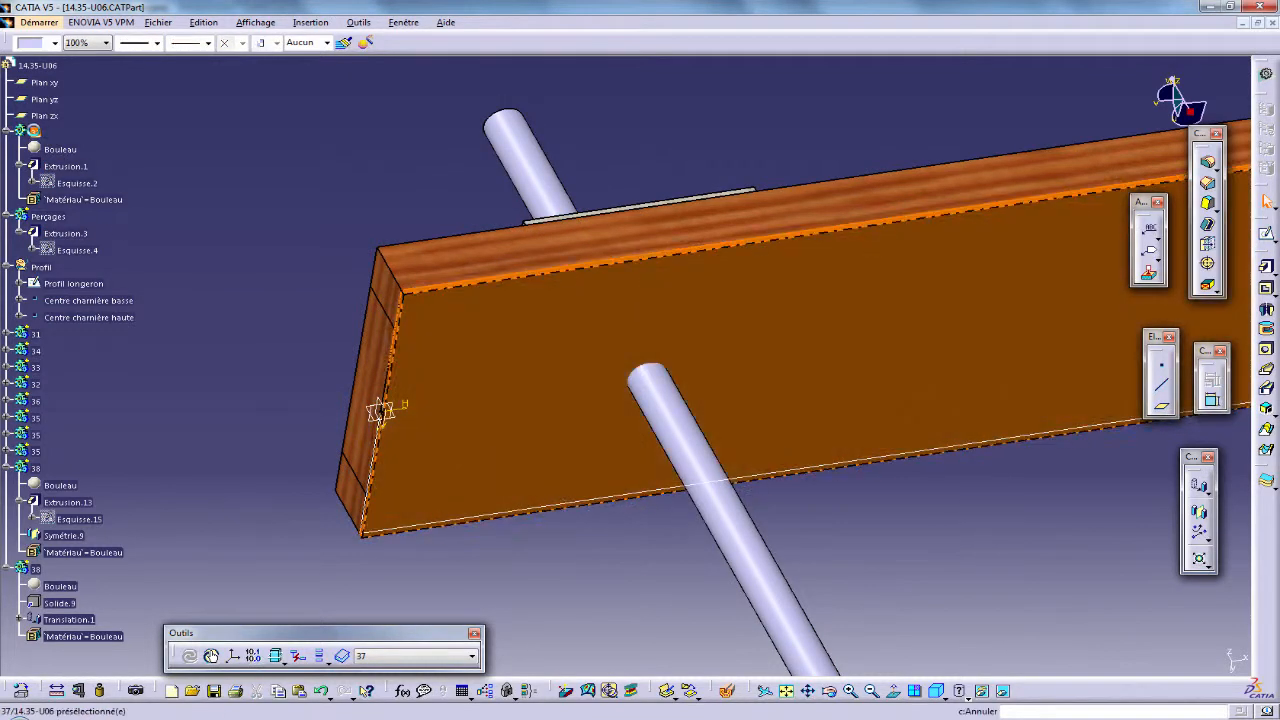
pyautogui.rightClick(37, 131)
pyautogui.click(93, 237)
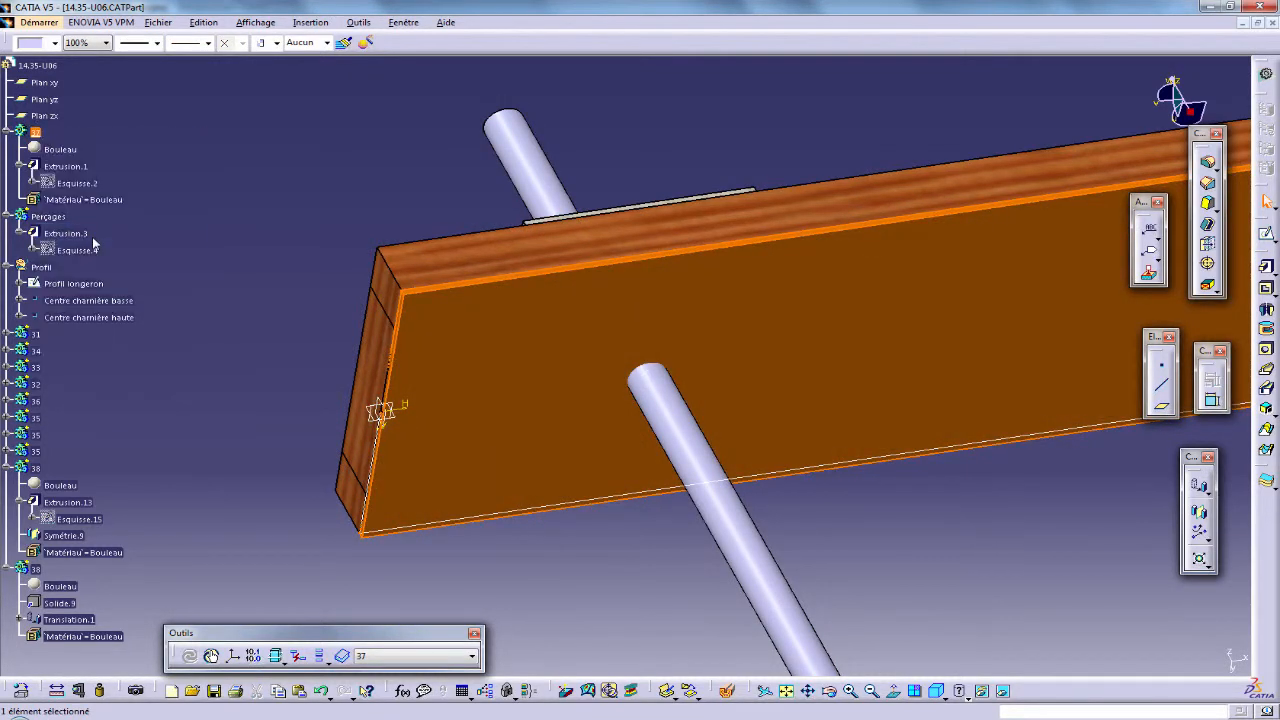
pyautogui.click(211, 222)
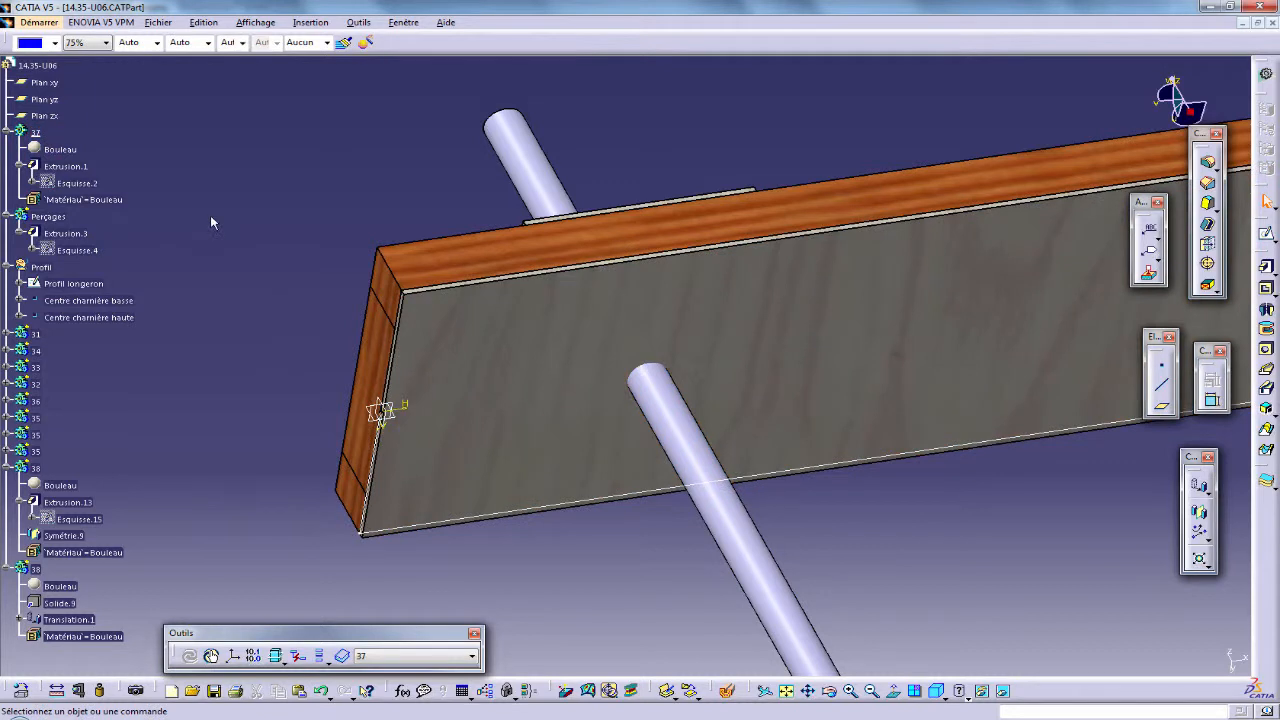
pyautogui.click(45, 216)
pyautogui.rightClick(45, 216)
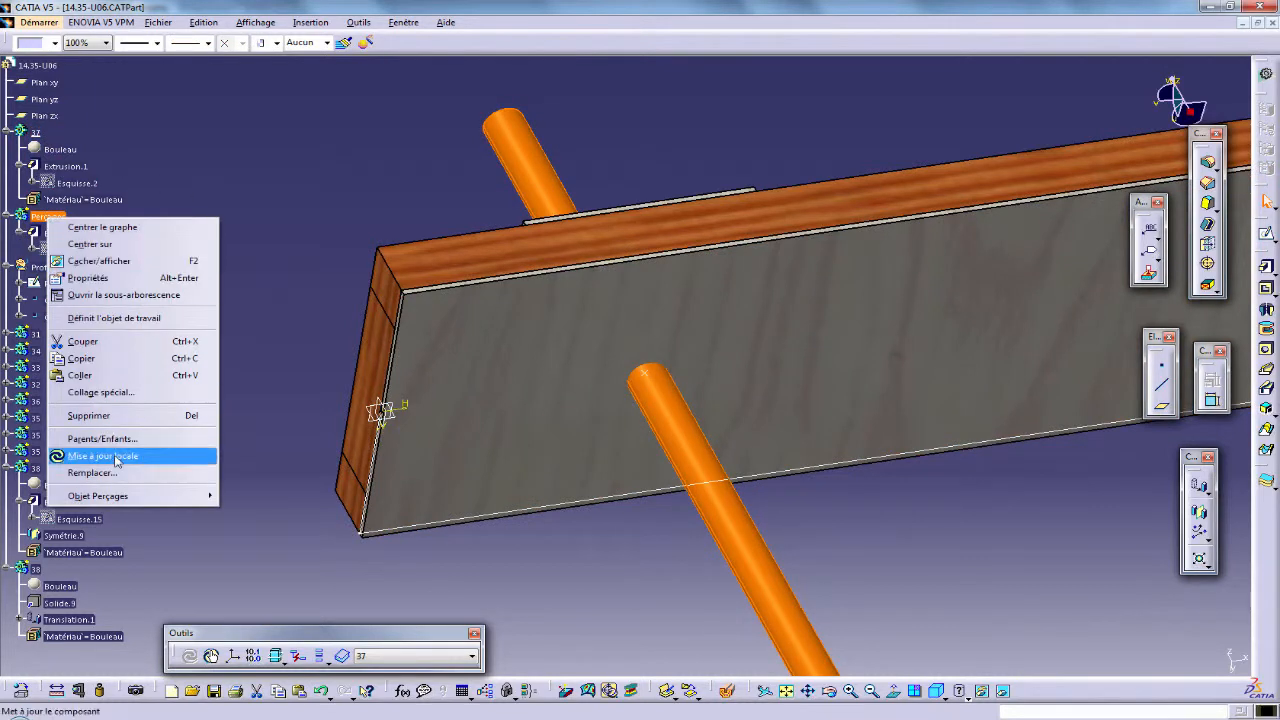
pyautogui.moveTo(125, 496)
pyautogui.click(255, 553)
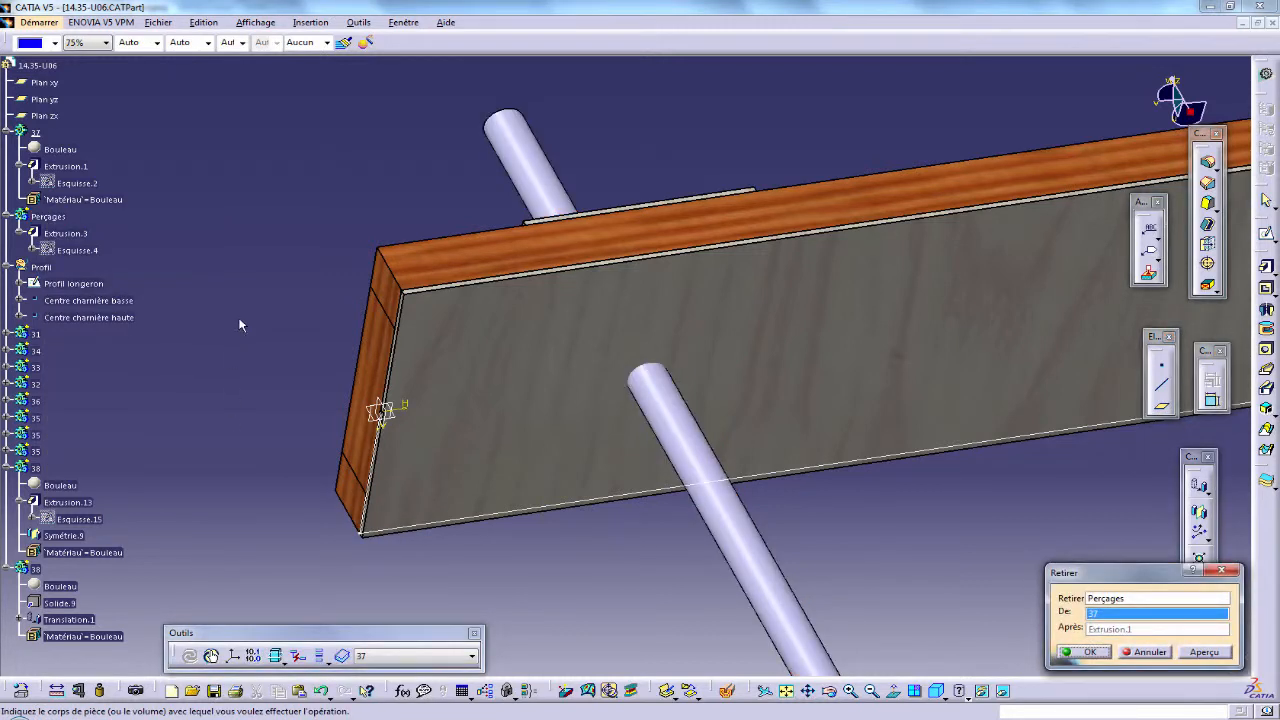
pyautogui.click(1083, 651)
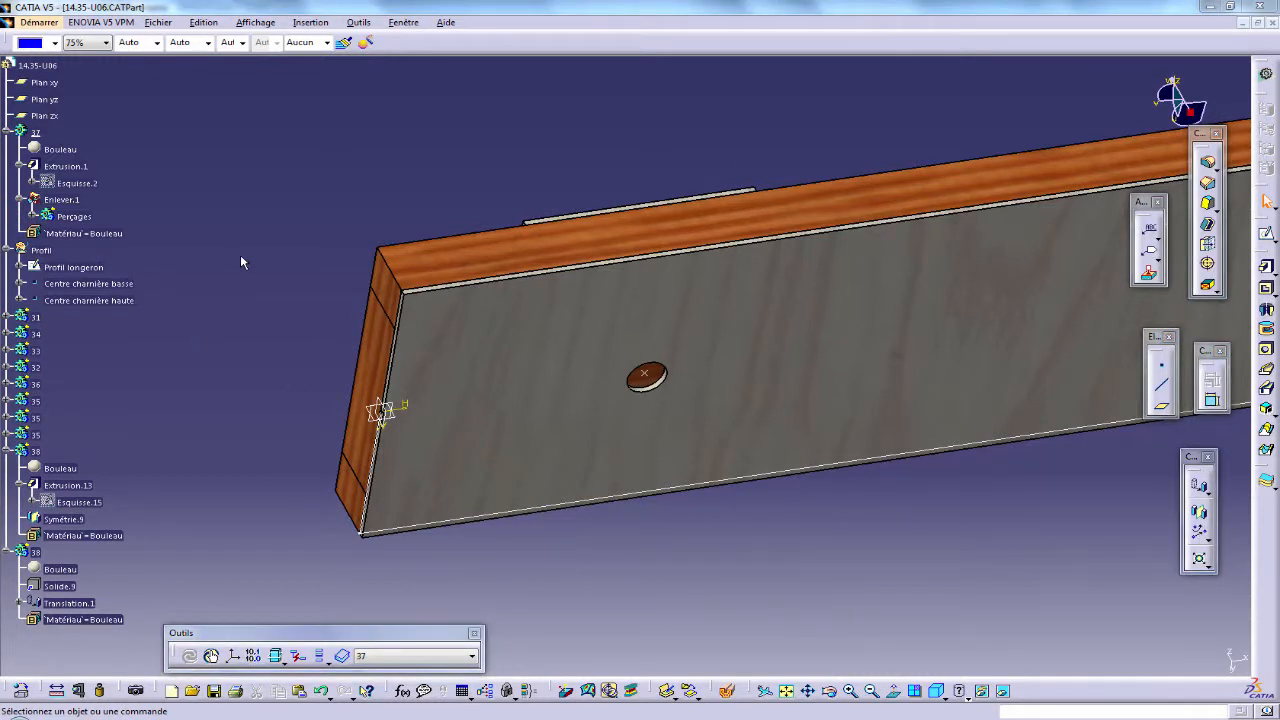
# Copy the Perçages body from inside body 37 and paste it with paste special as a result with link (En tant que résultat avec lien).
pyautogui.rightClick(86, 221)
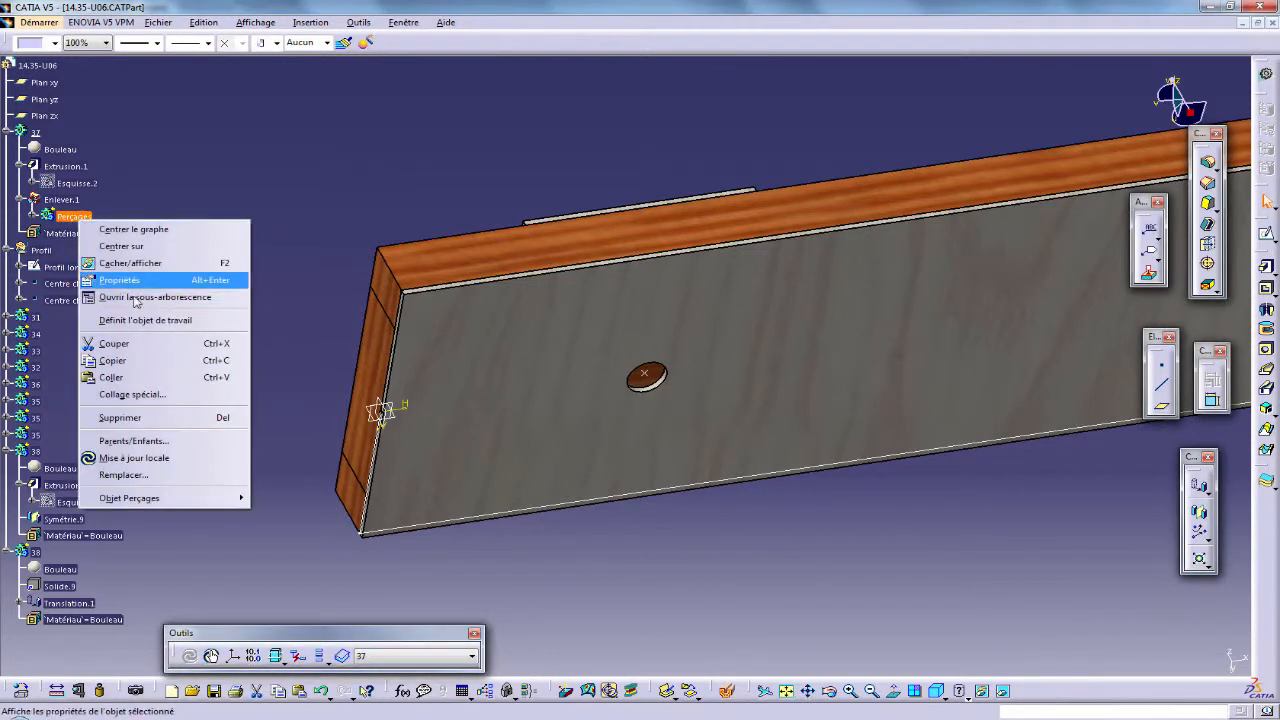
pyautogui.click(148, 362)
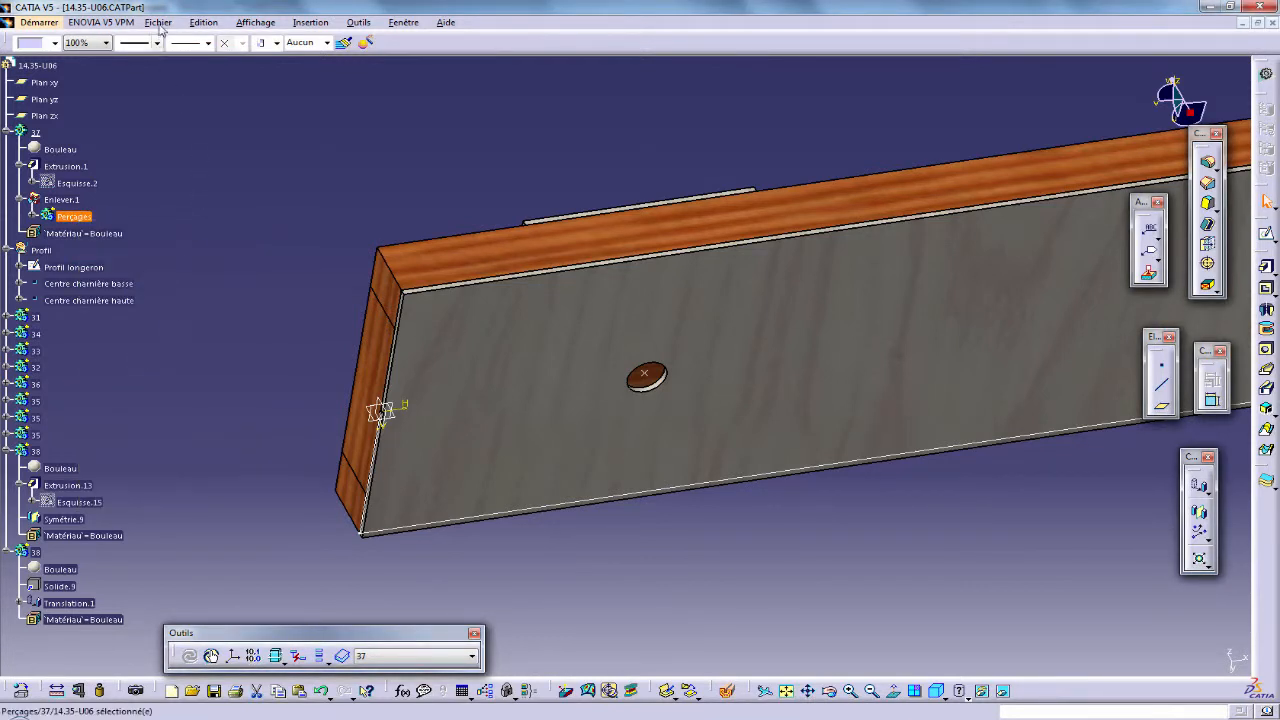
pyautogui.click(203, 22)
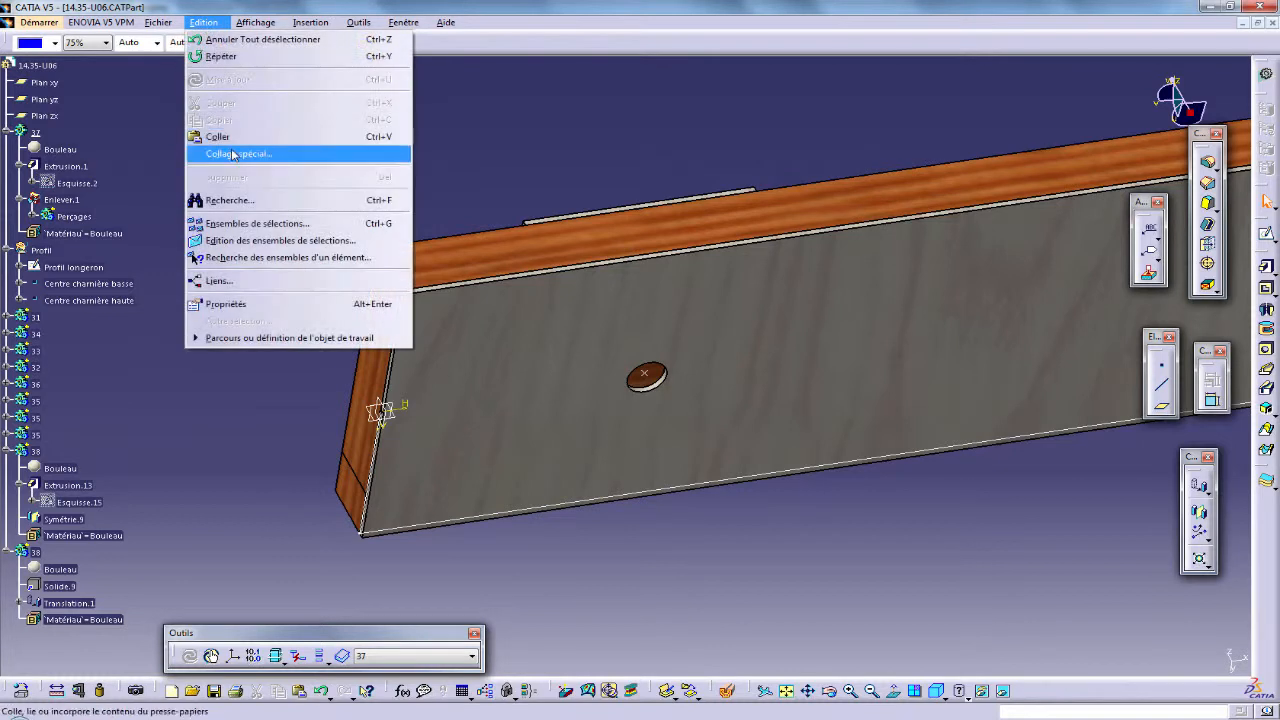
pyautogui.click(260, 151)
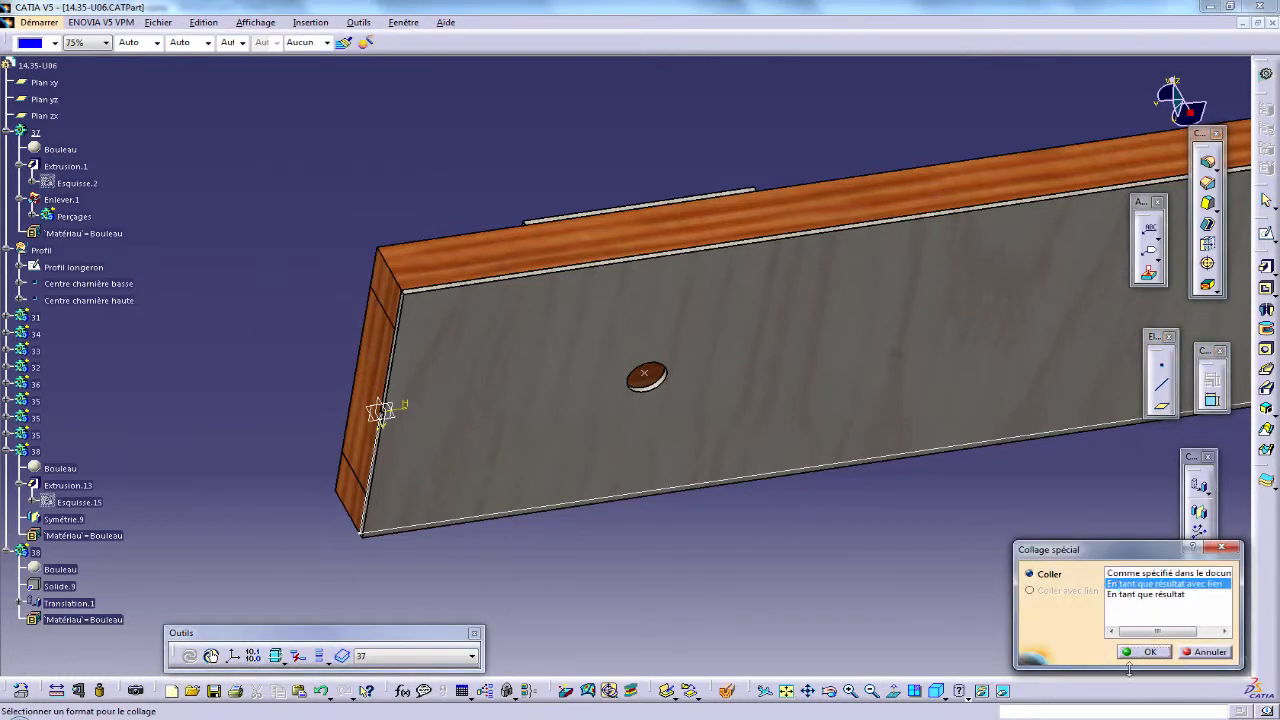
pyautogui.click(1148, 653)
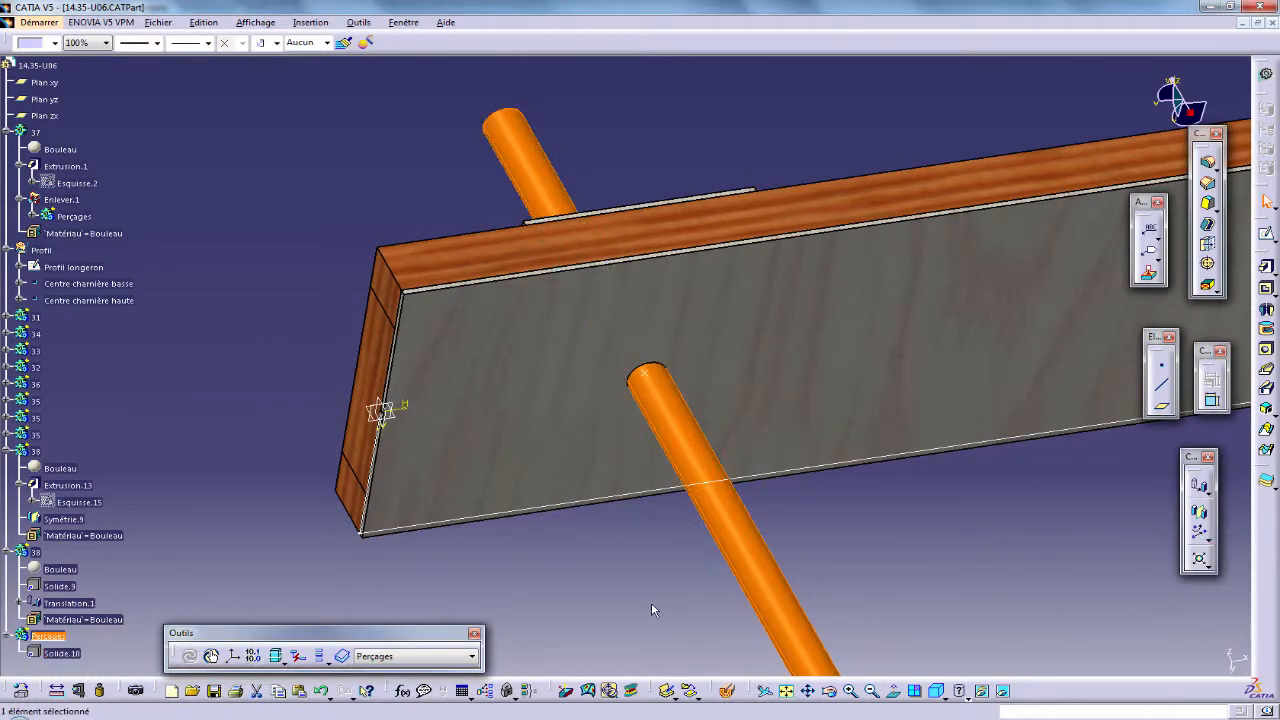
pyautogui.click(576, 602)
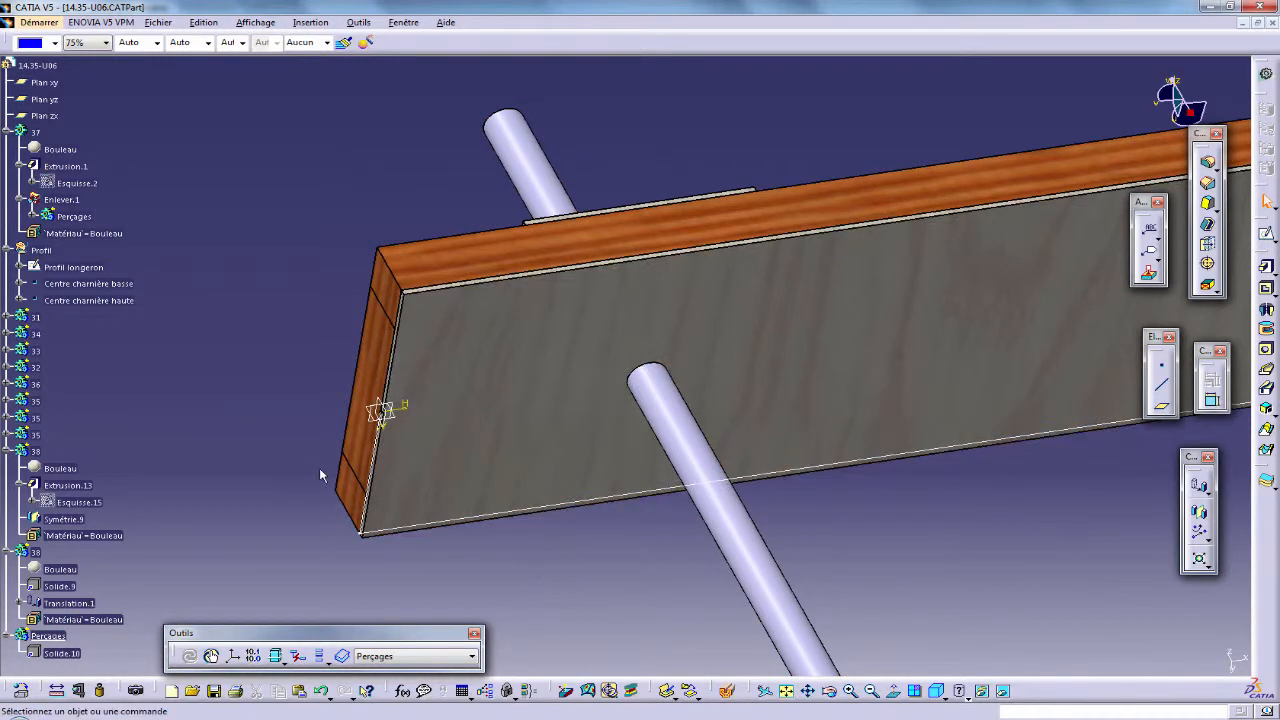
# Make filler block body 32 the work object and subtract the pasted Perçages body from it with Retirer.
pyautogui.click(386, 357)
pyautogui.click(34, 368)
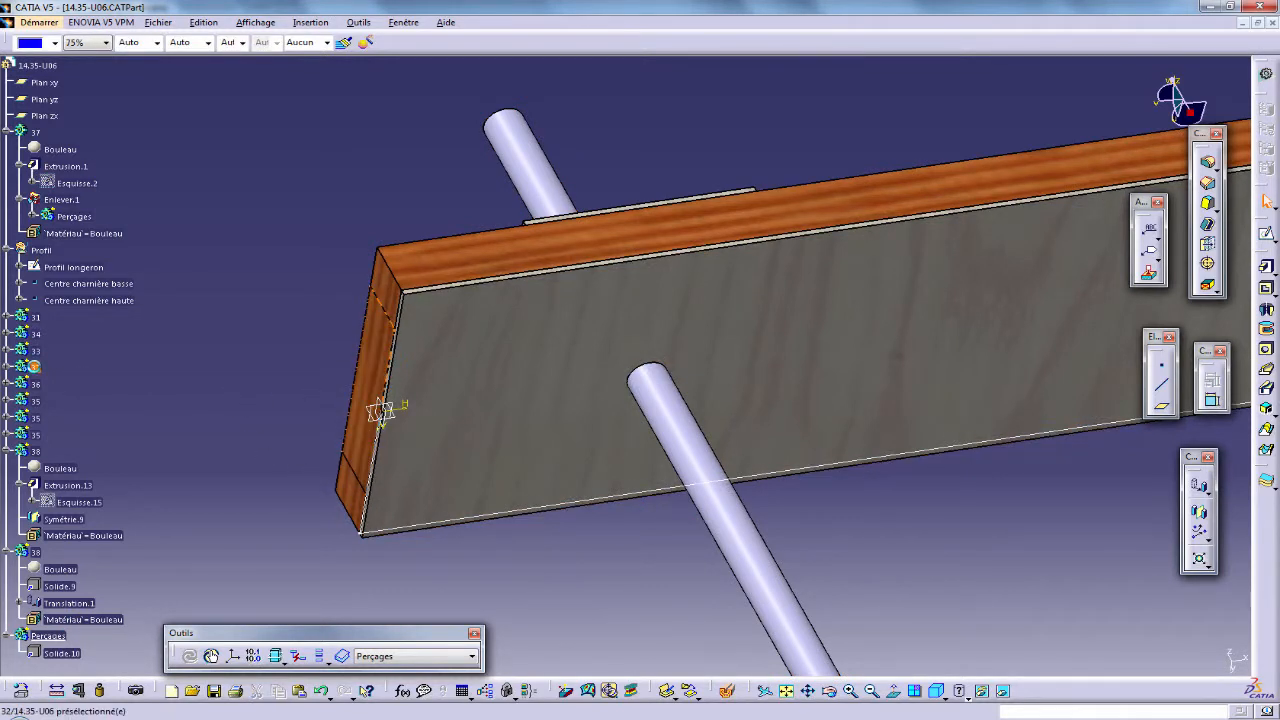
pyautogui.rightClick(34, 368)
pyautogui.click(105, 468)
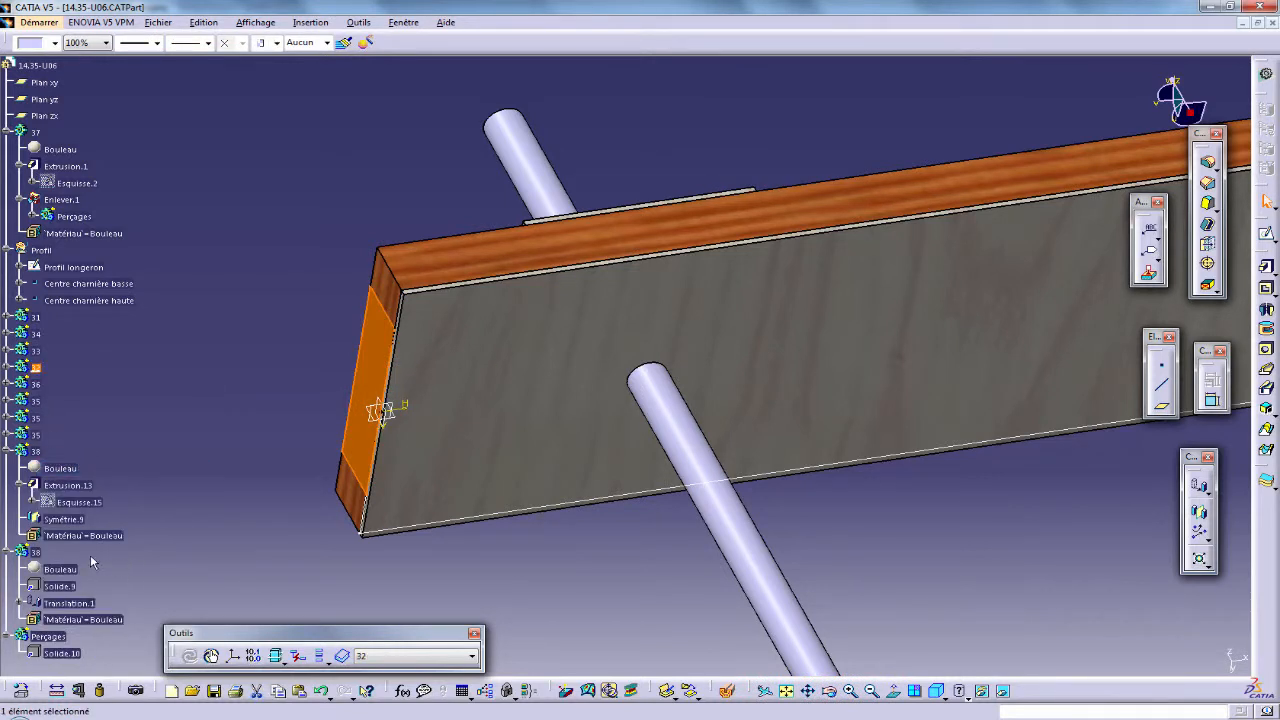
pyautogui.rightClick(48, 636)
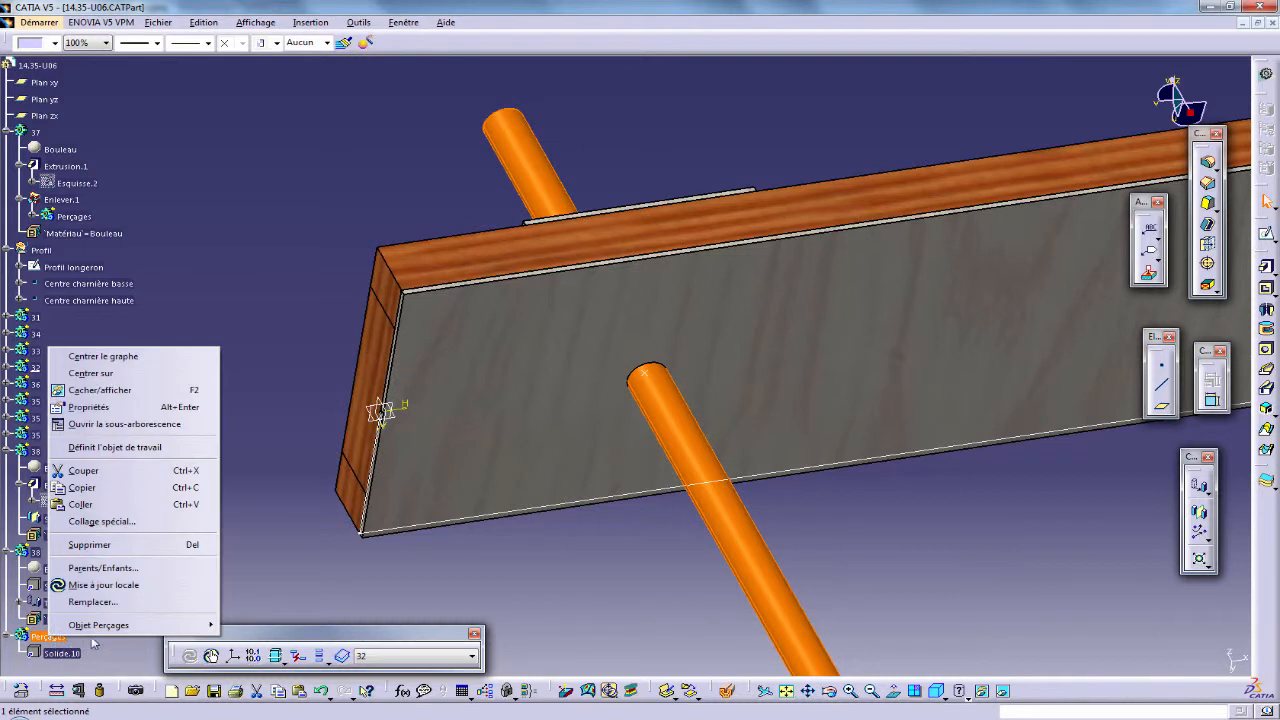
pyautogui.moveTo(110, 630)
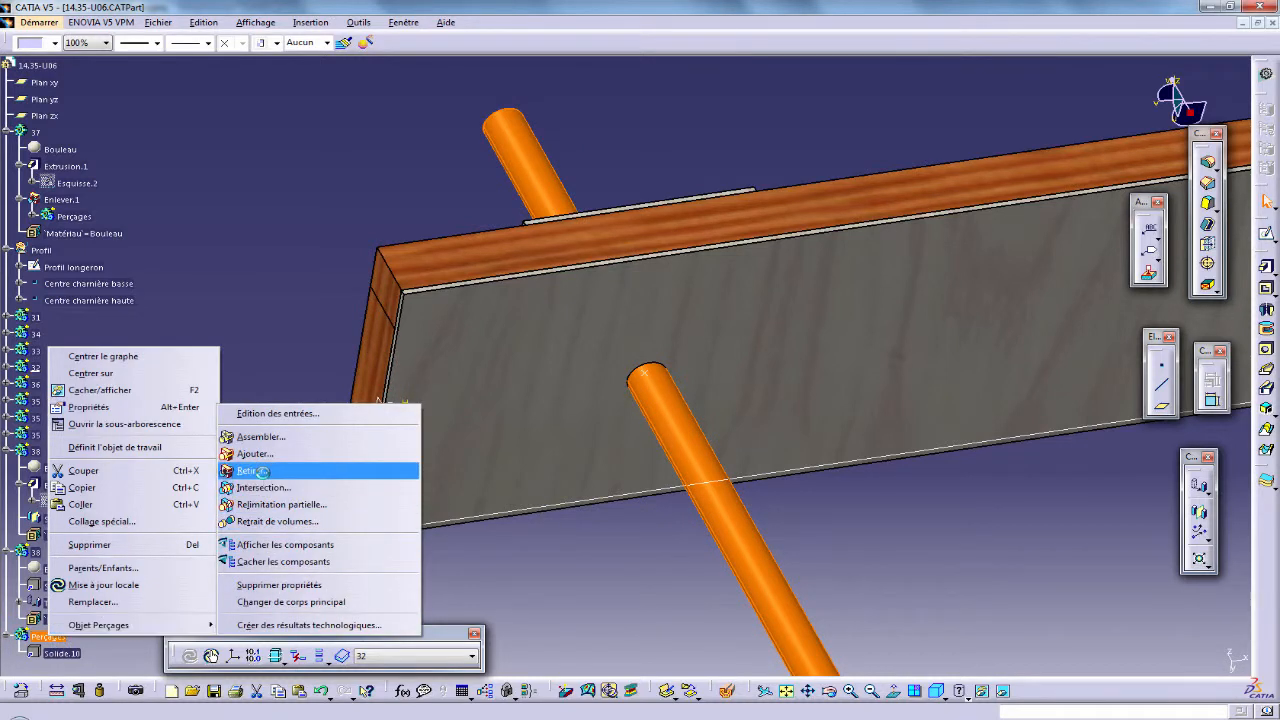
pyautogui.click(290, 468)
pyautogui.click(1080, 651)
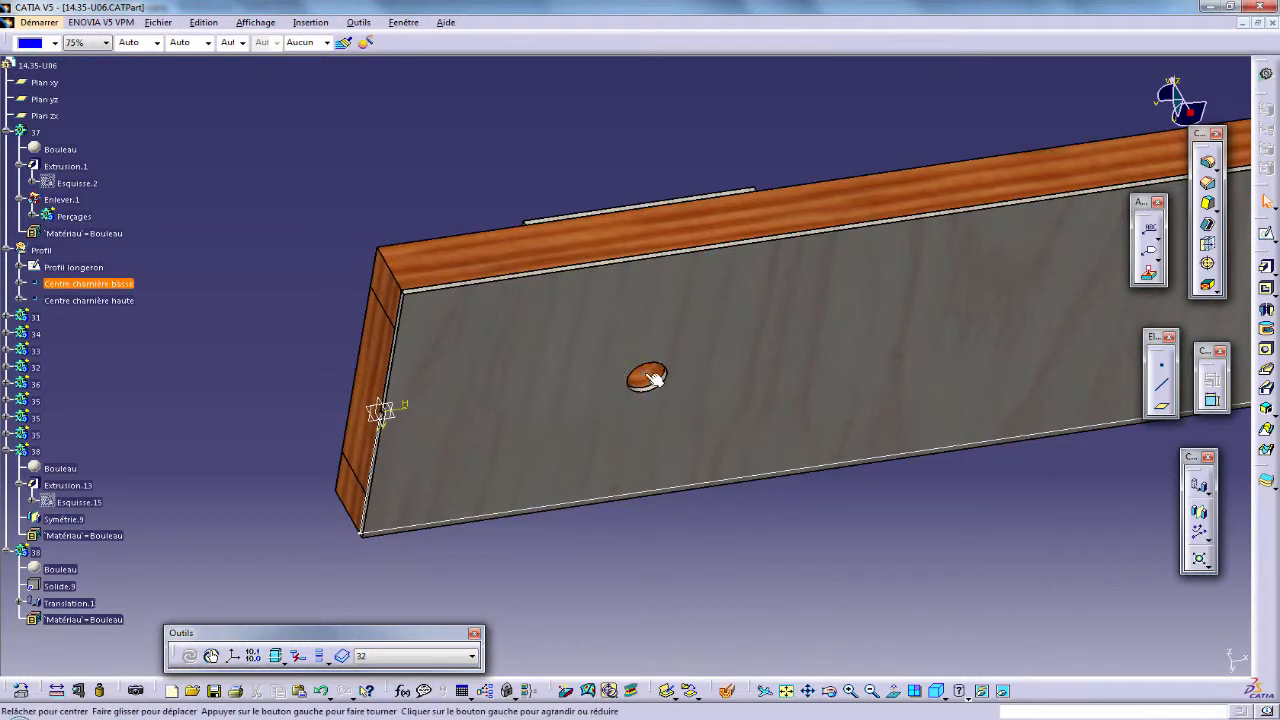
# Copy the Perçages body inside body 37 again and paste another linked result of it with paste special for hinge plate 38.
pyautogui.moveTo(652, 378); pyautogui.dragTo(706, 478, button='middle')
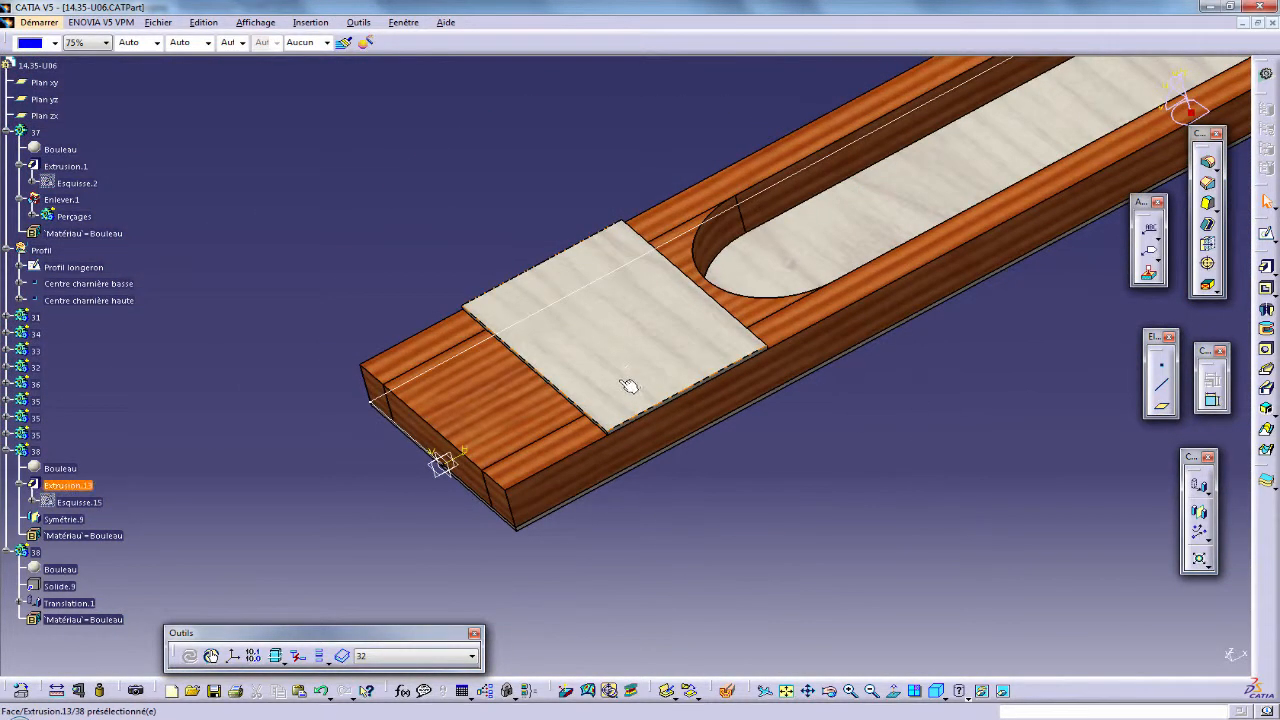
pyautogui.click(629, 386)
pyautogui.click(364, 526)
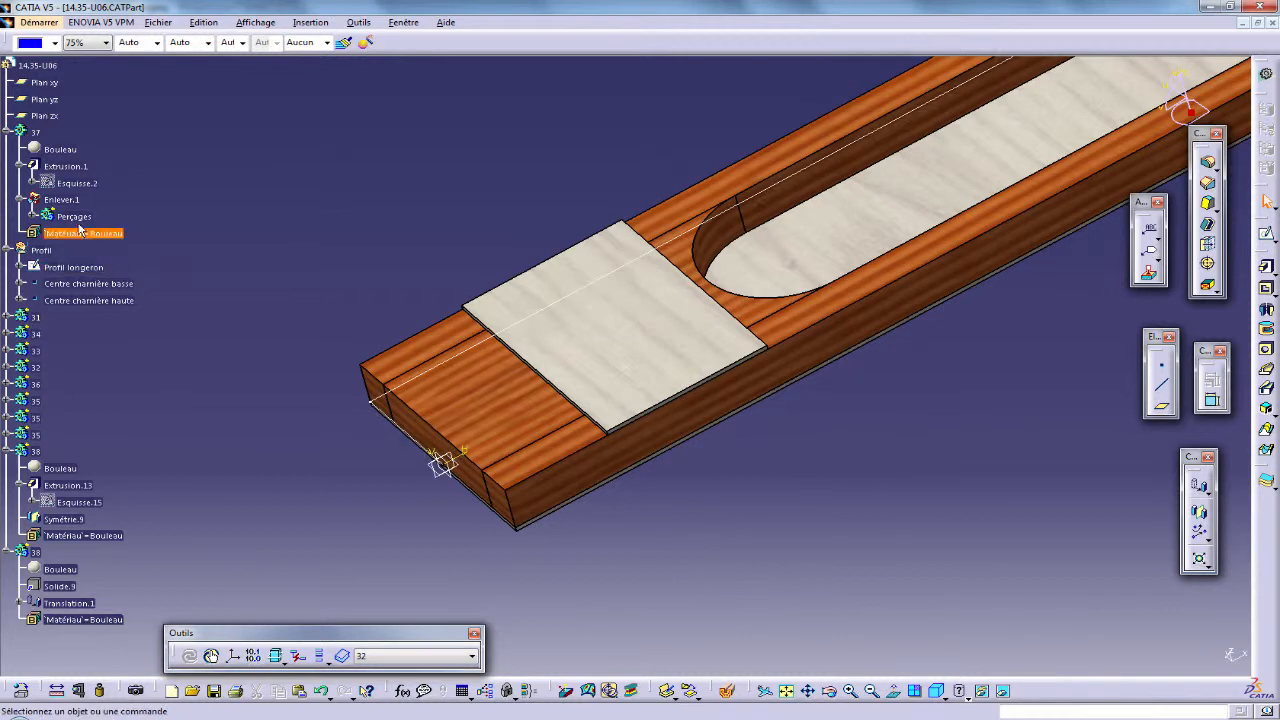
pyautogui.rightClick(73, 216)
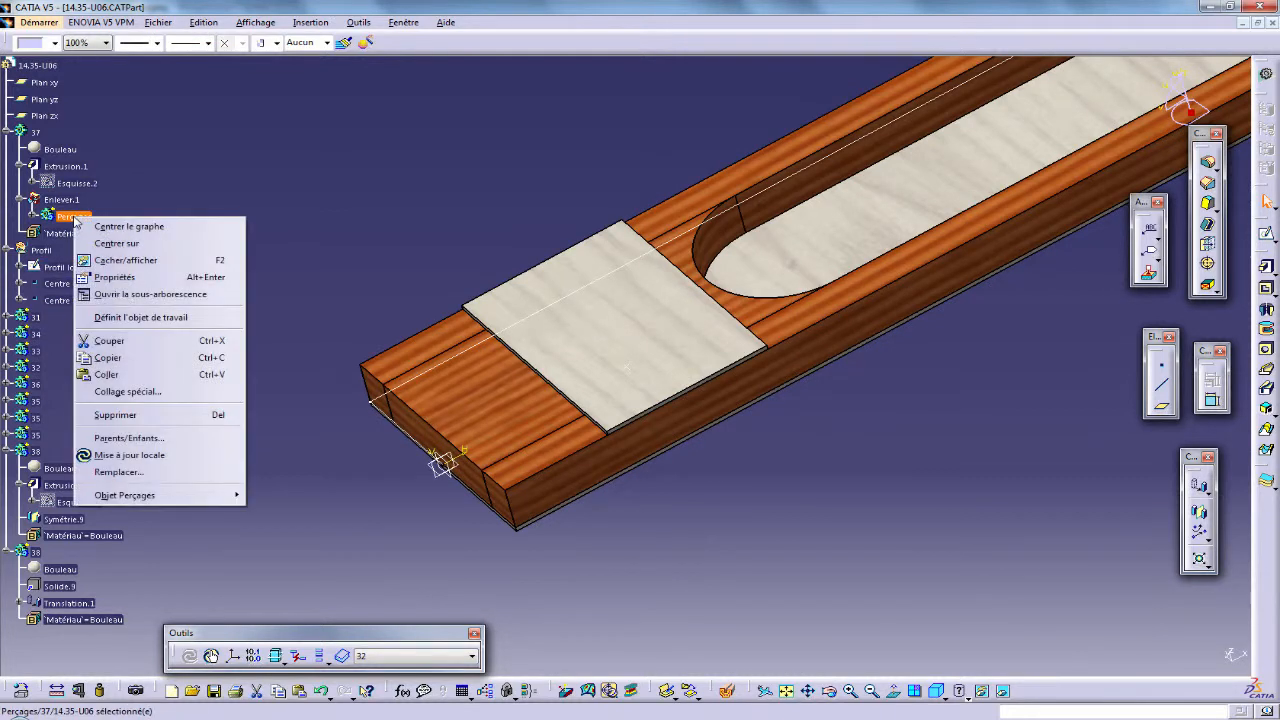
pyautogui.click(135, 373)
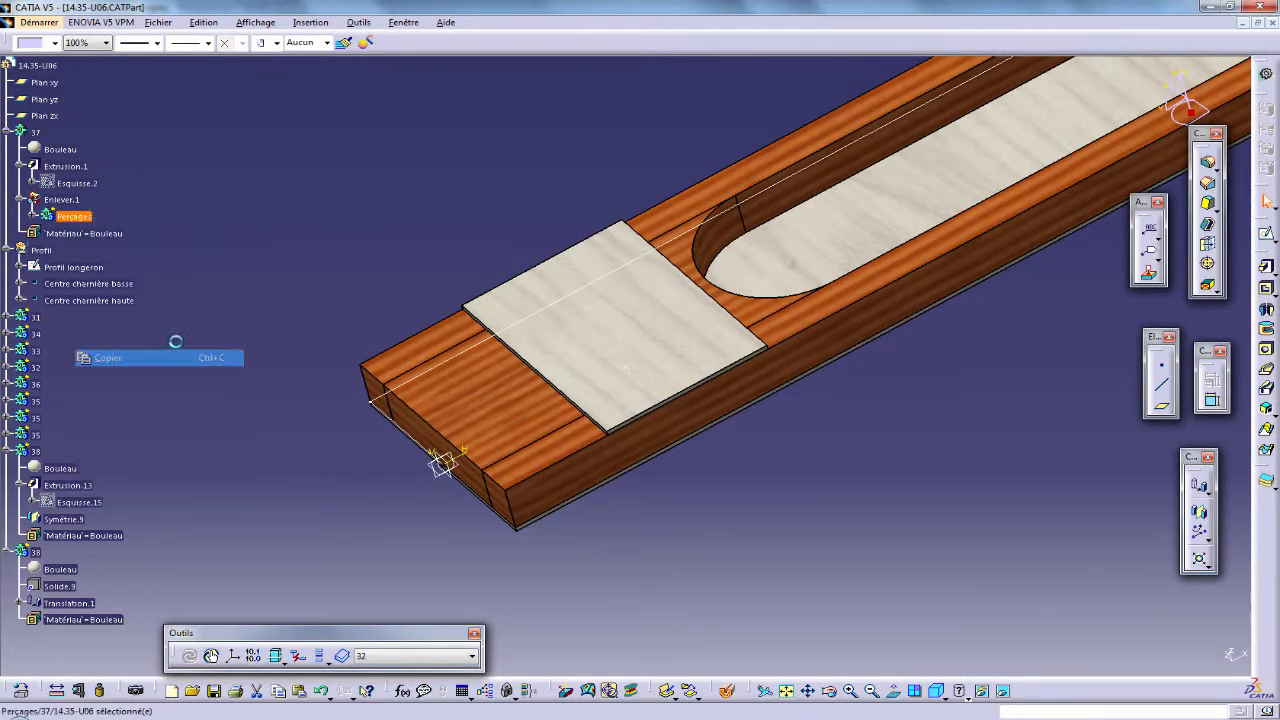
pyautogui.click(191, 27)
pyautogui.click(268, 155)
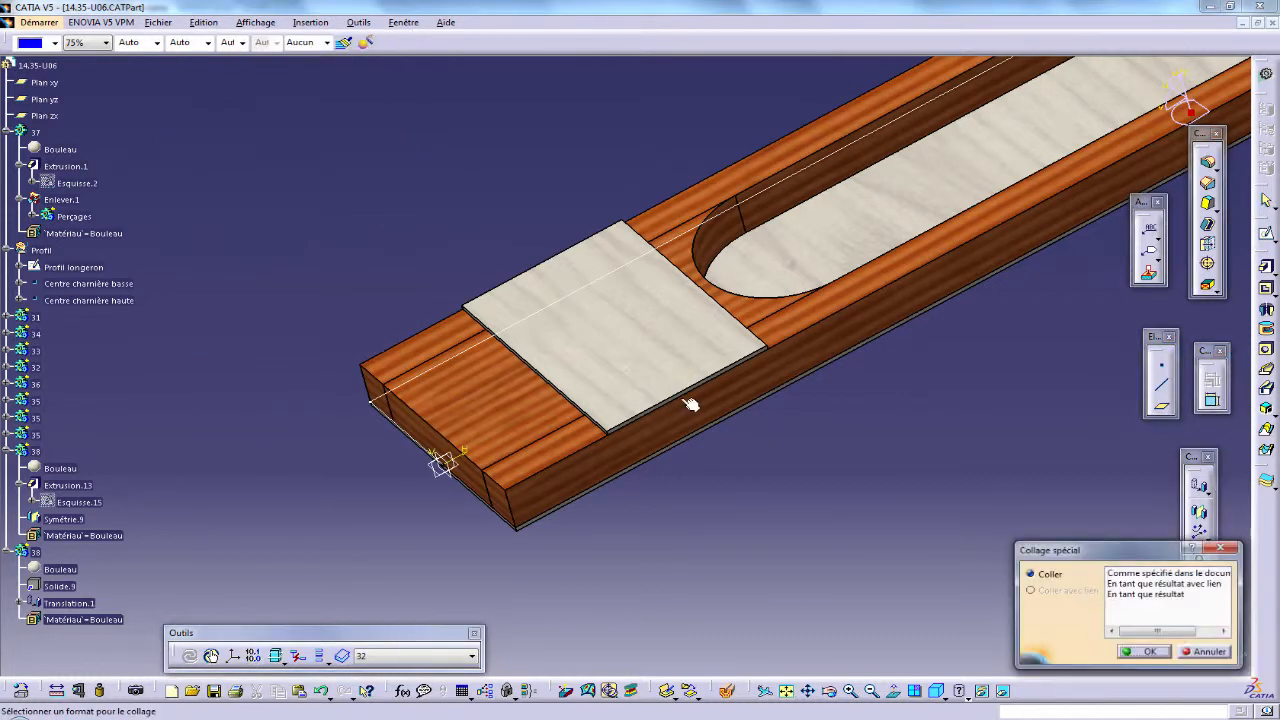
pyautogui.click(1150, 651)
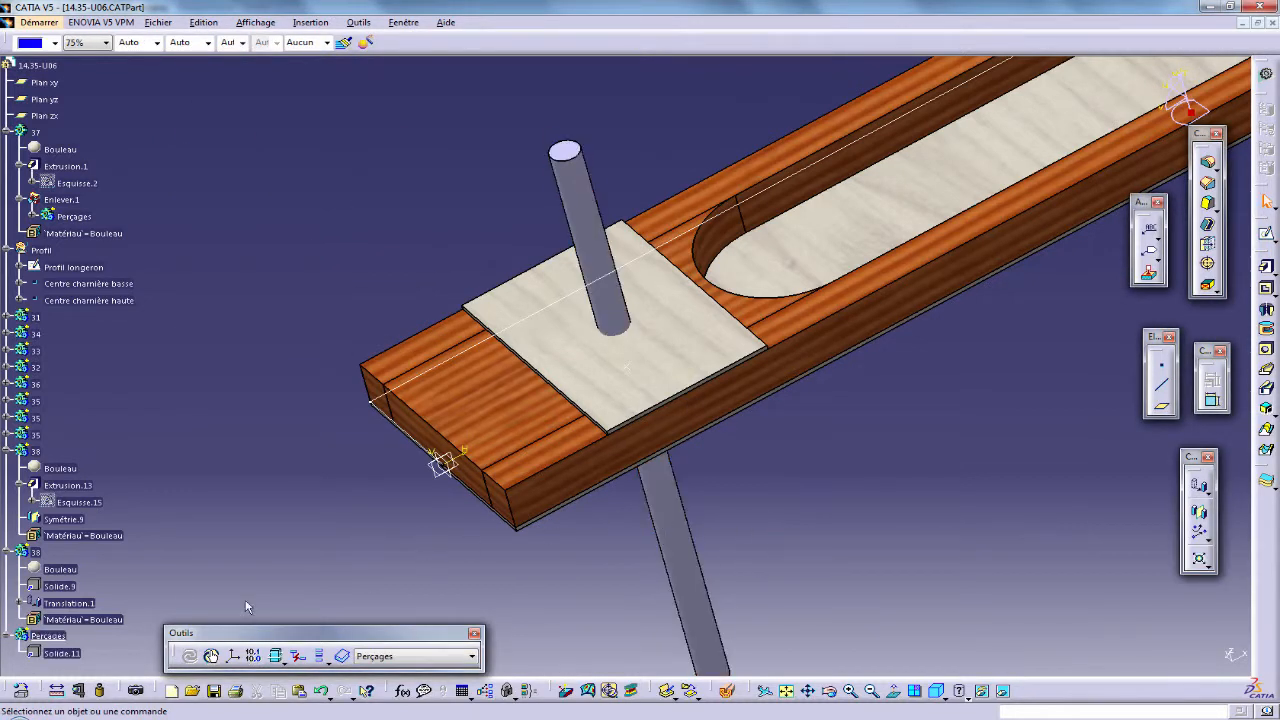
# Make hinge plate body 38 at the spar end the work object and subtract the pasted Perçages body from it with Retirer.
pyautogui.click(572, 369)
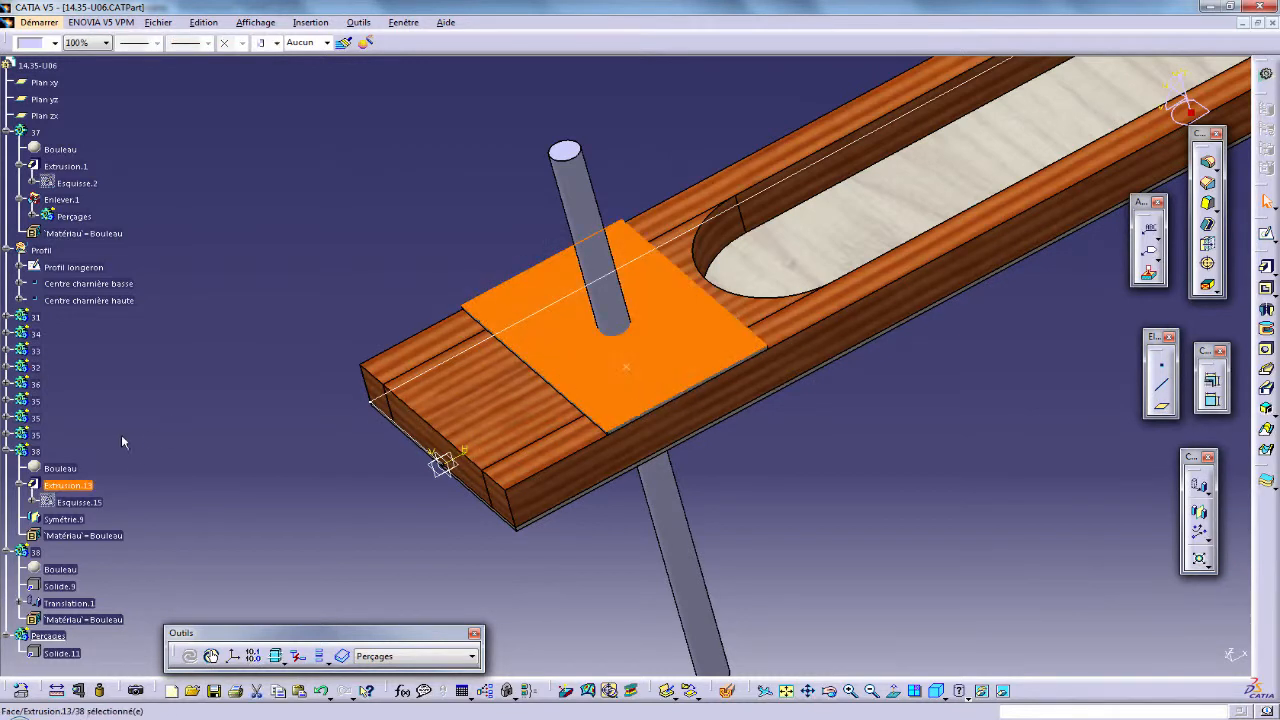
pyautogui.rightClick(44, 458)
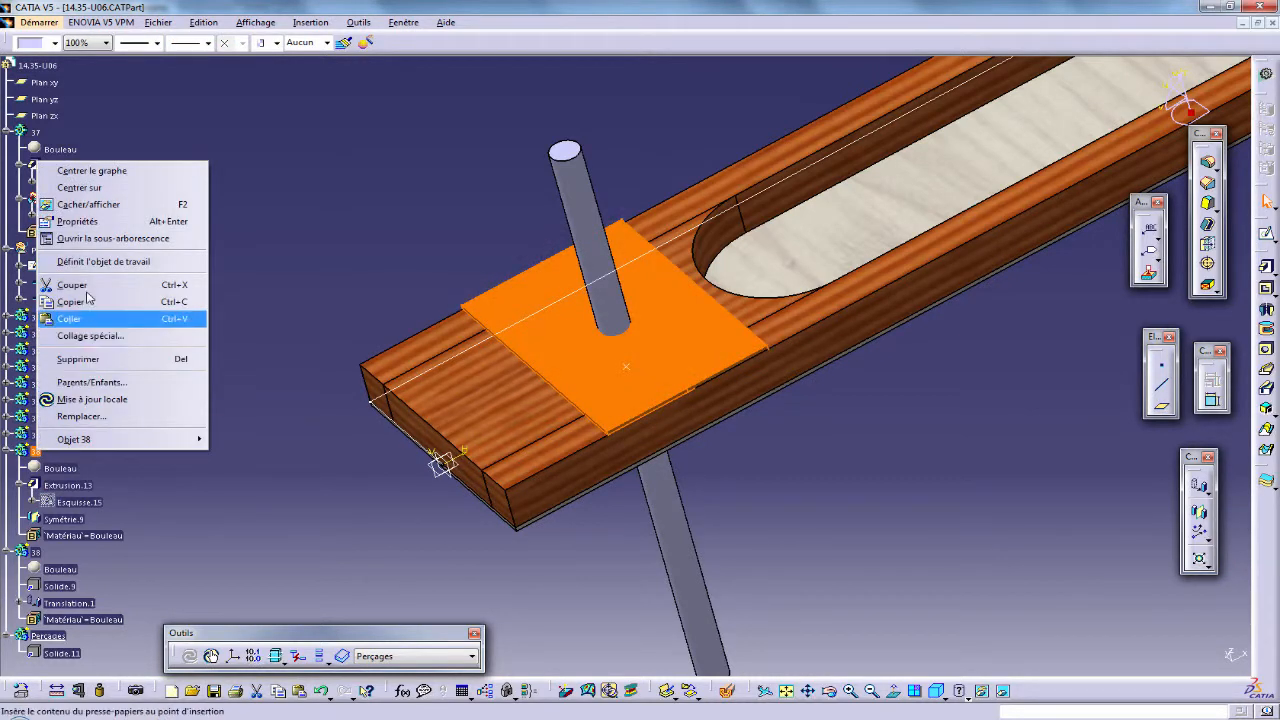
pyautogui.click(90, 262)
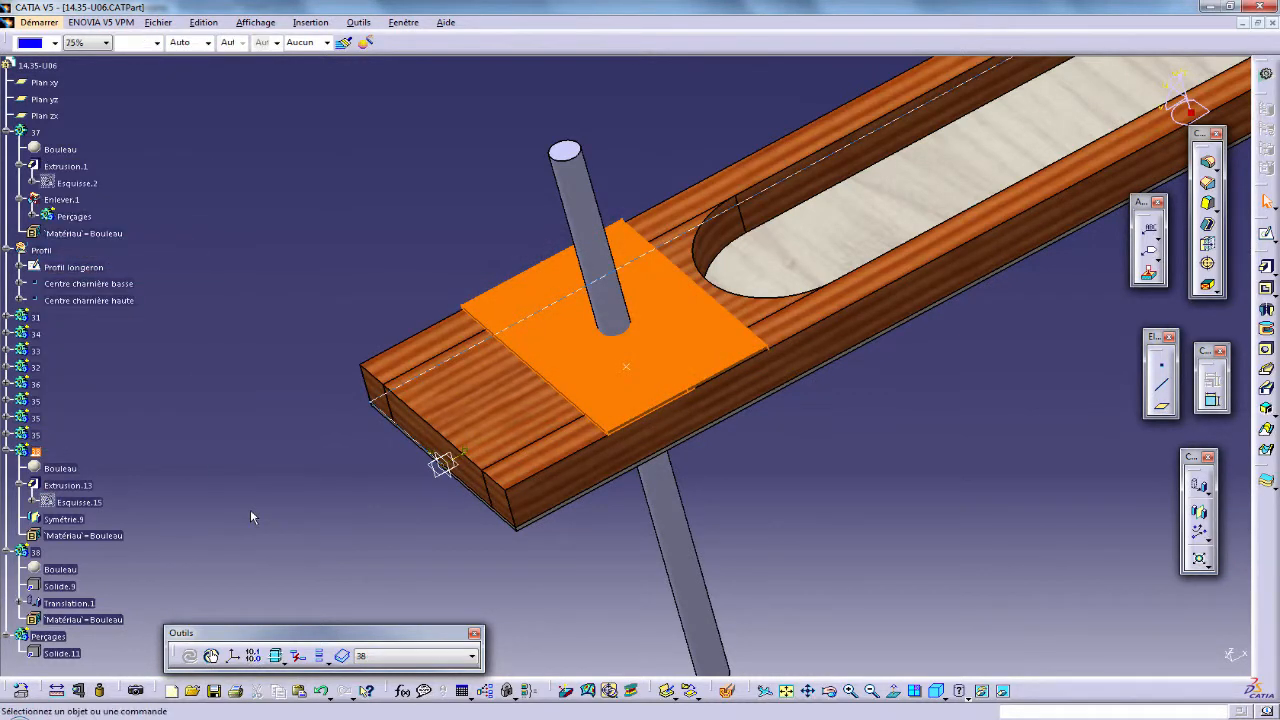
pyautogui.rightClick(47, 638)
pyautogui.moveTo(110, 626)
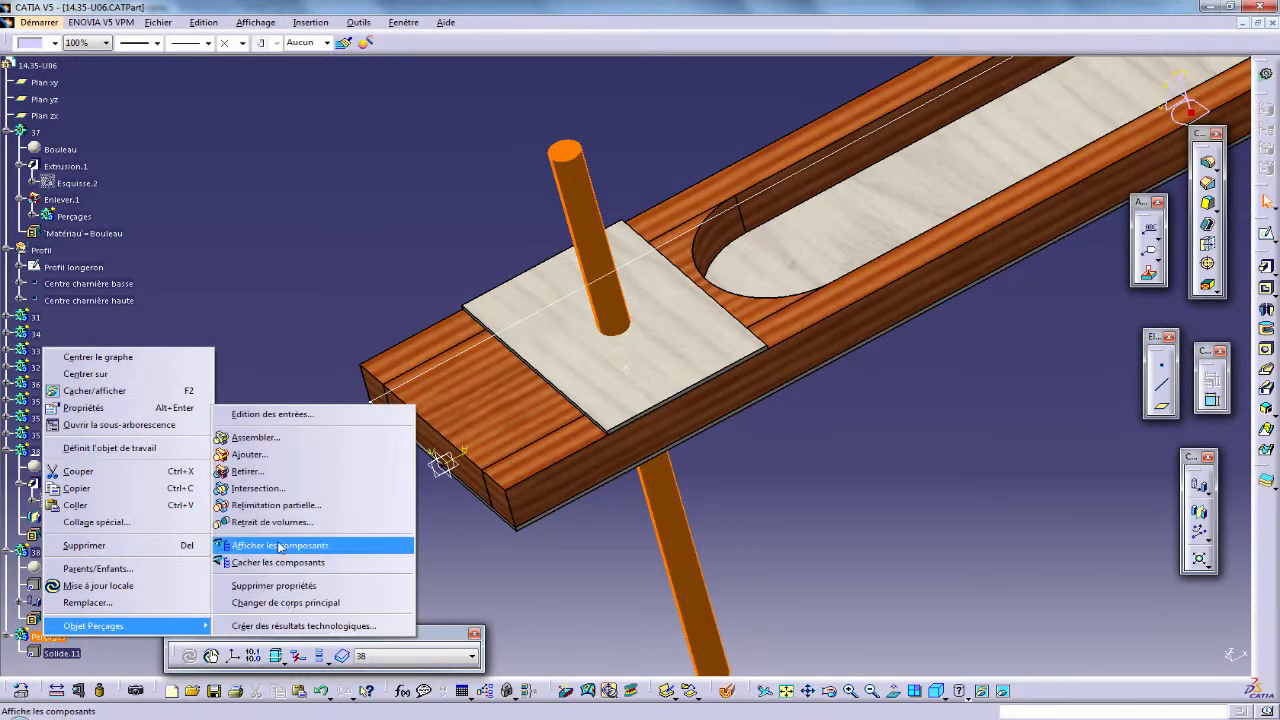
pyautogui.click(268, 471)
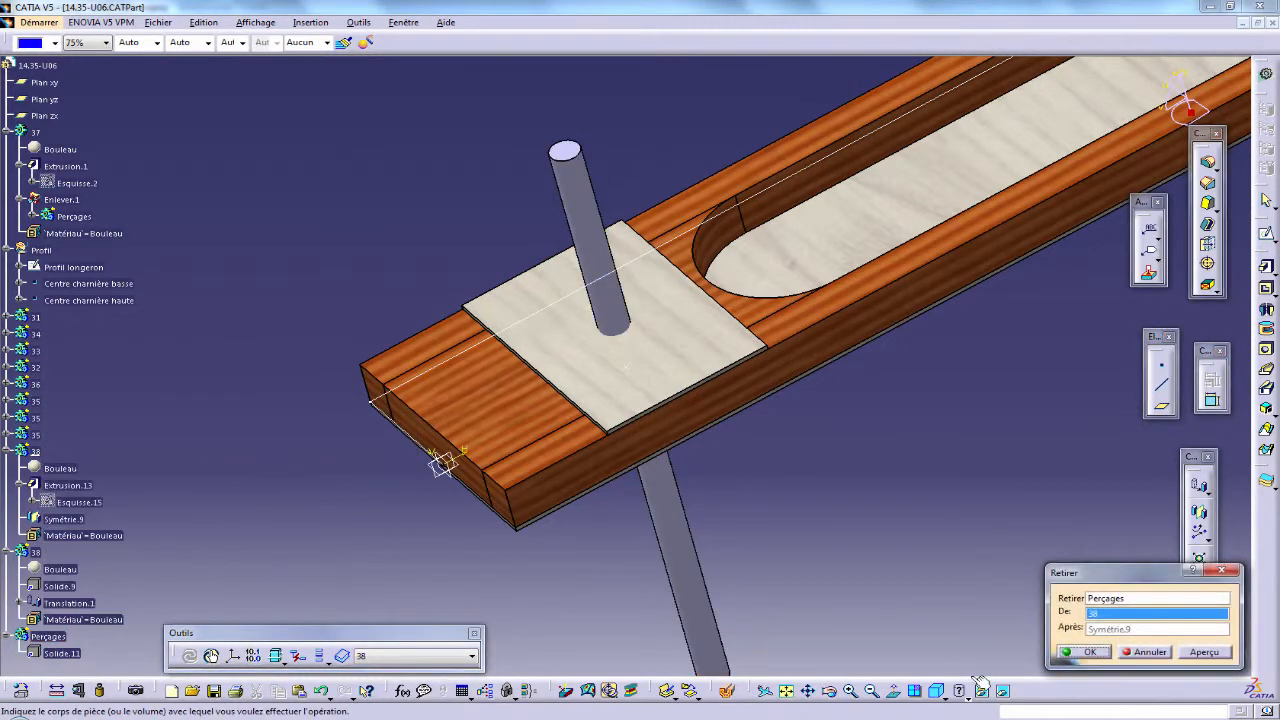
pyautogui.click(1091, 652)
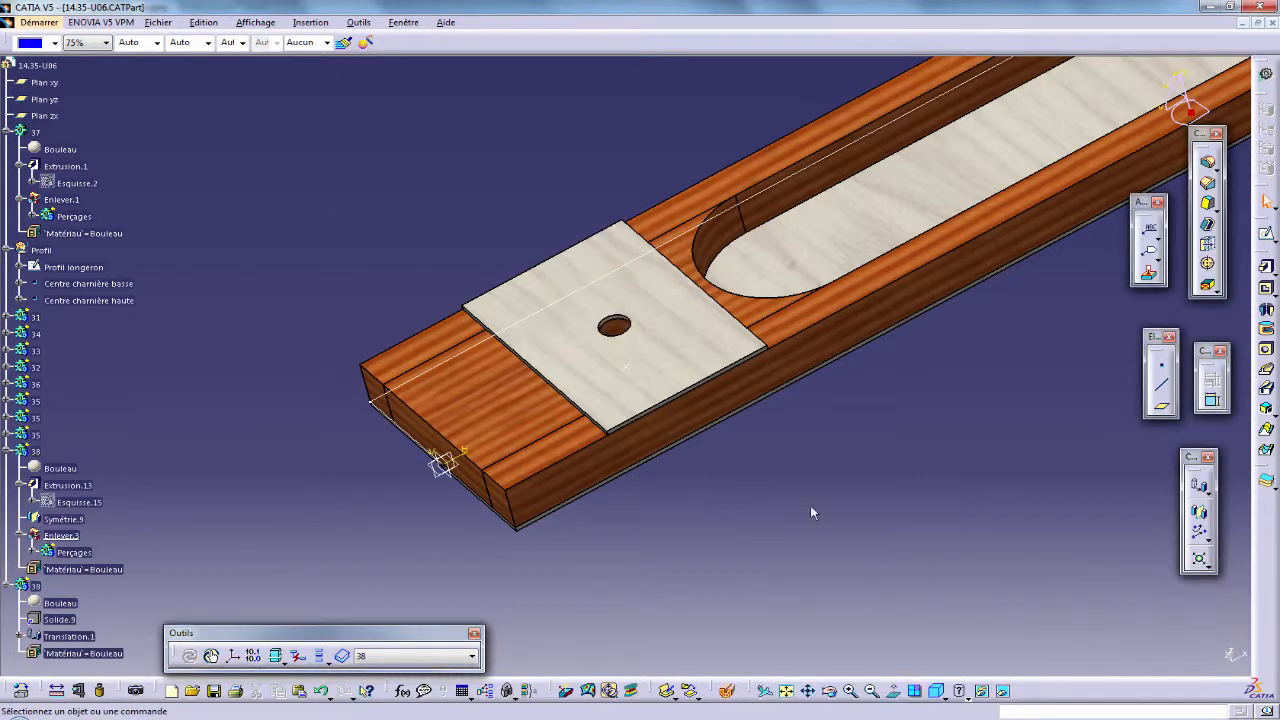
# Make filler block body 33 the work object, copy the Perçages body from body 37 and paste it as a result with link (En tant que résultat avec lien).
pyautogui.moveTo(637, 339); pyautogui.dragTo(697, 290, button='middle')
pyautogui.middleClick(755, 624)
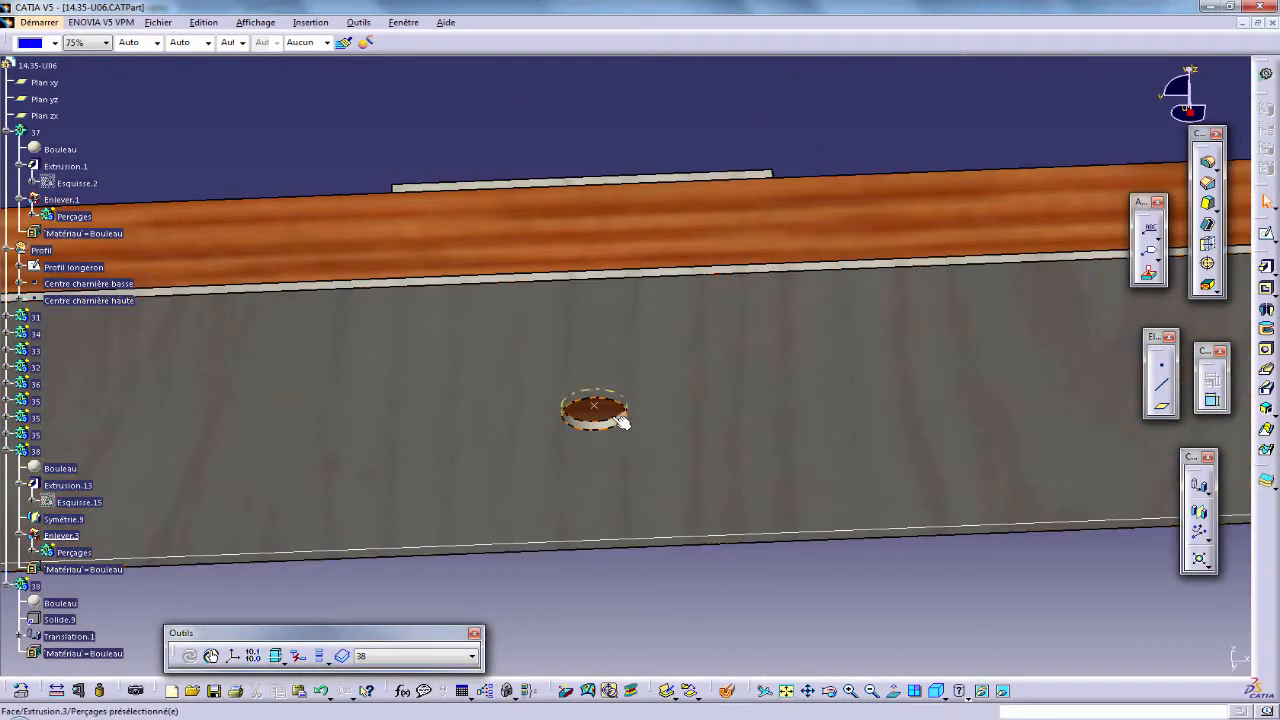
pyautogui.moveTo(629, 457); pyautogui.dragTo(740, 709, button='middle')
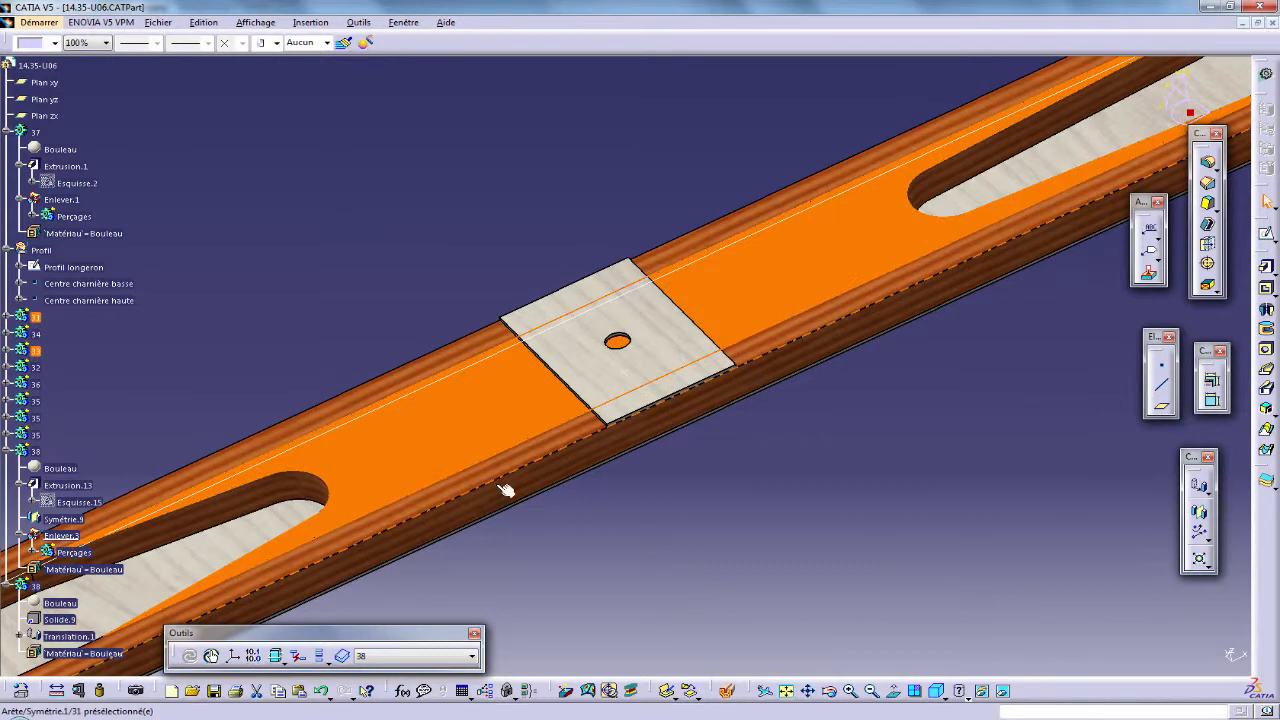
pyautogui.rightClick(45, 355)
pyautogui.click(95, 451)
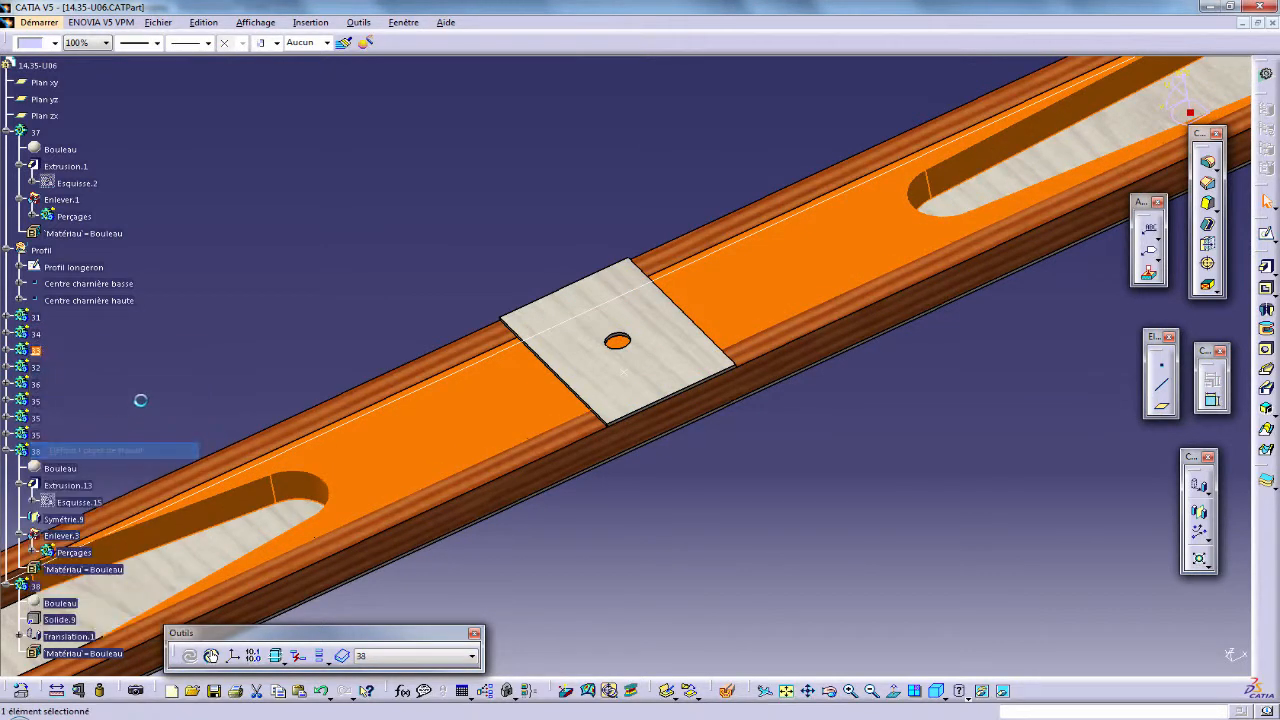
pyautogui.rightClick(82, 217)
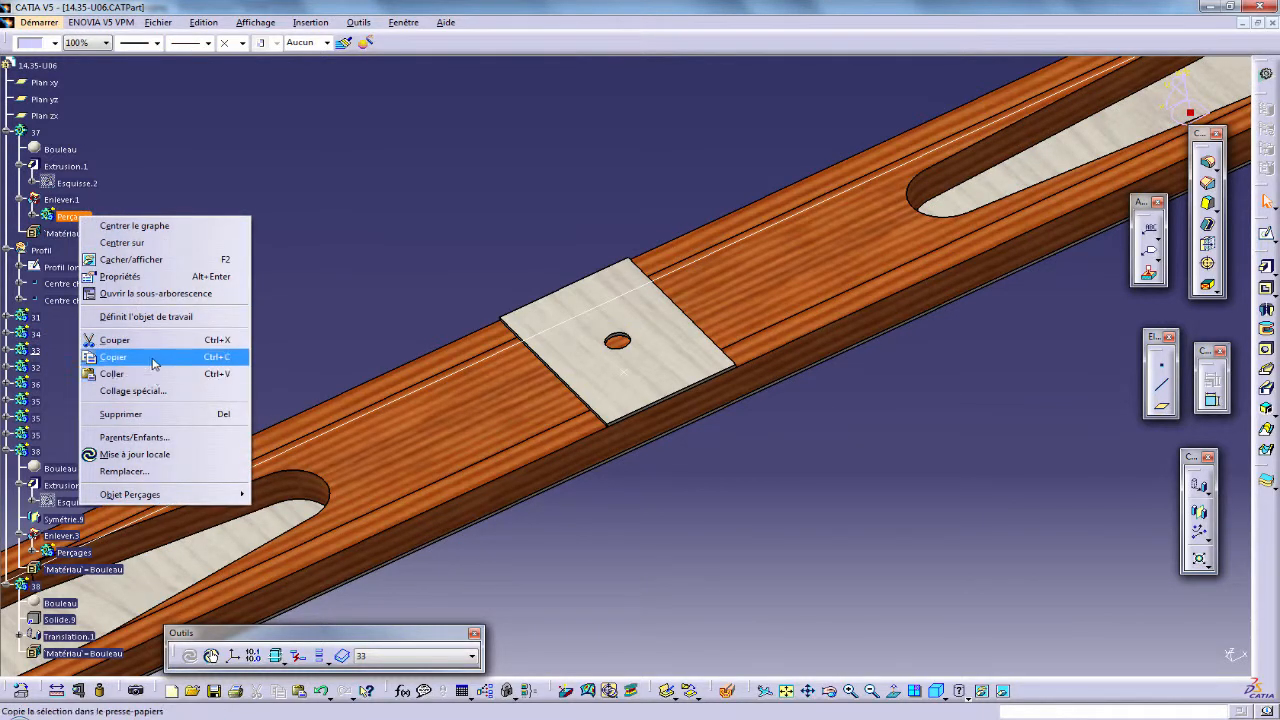
pyautogui.click(113, 357)
pyautogui.click(203, 22)
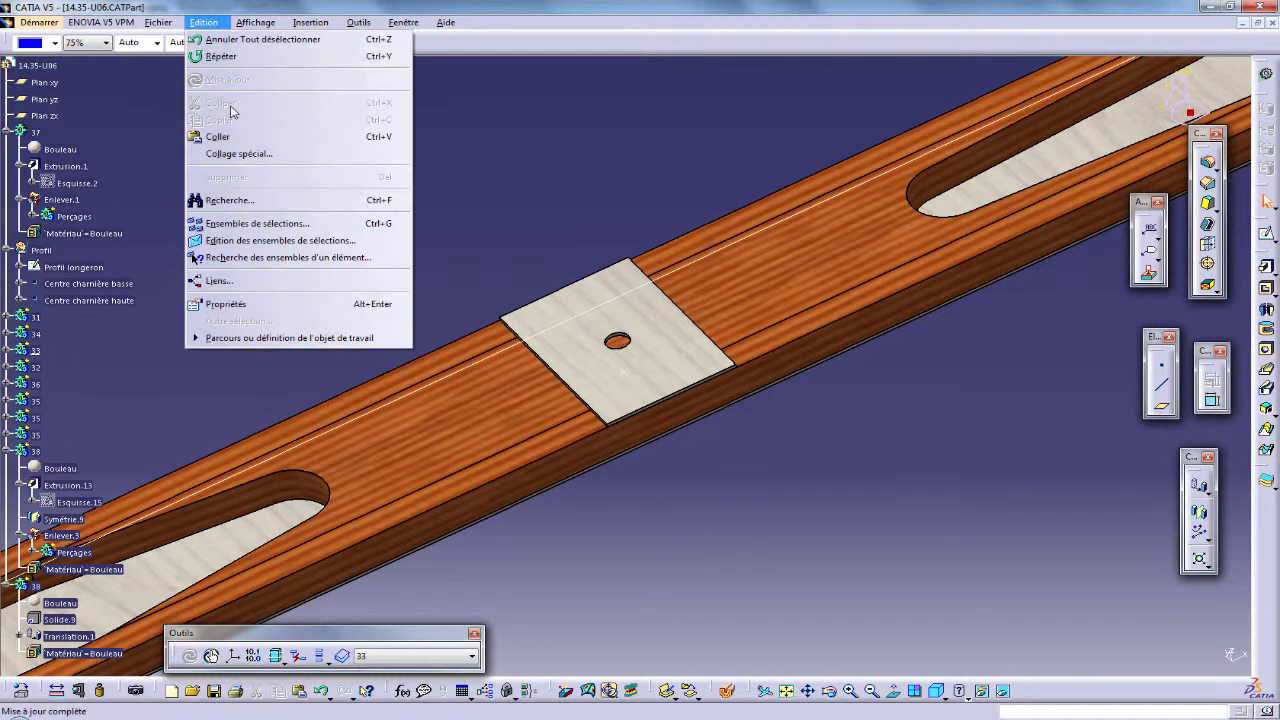
pyautogui.click(270, 153)
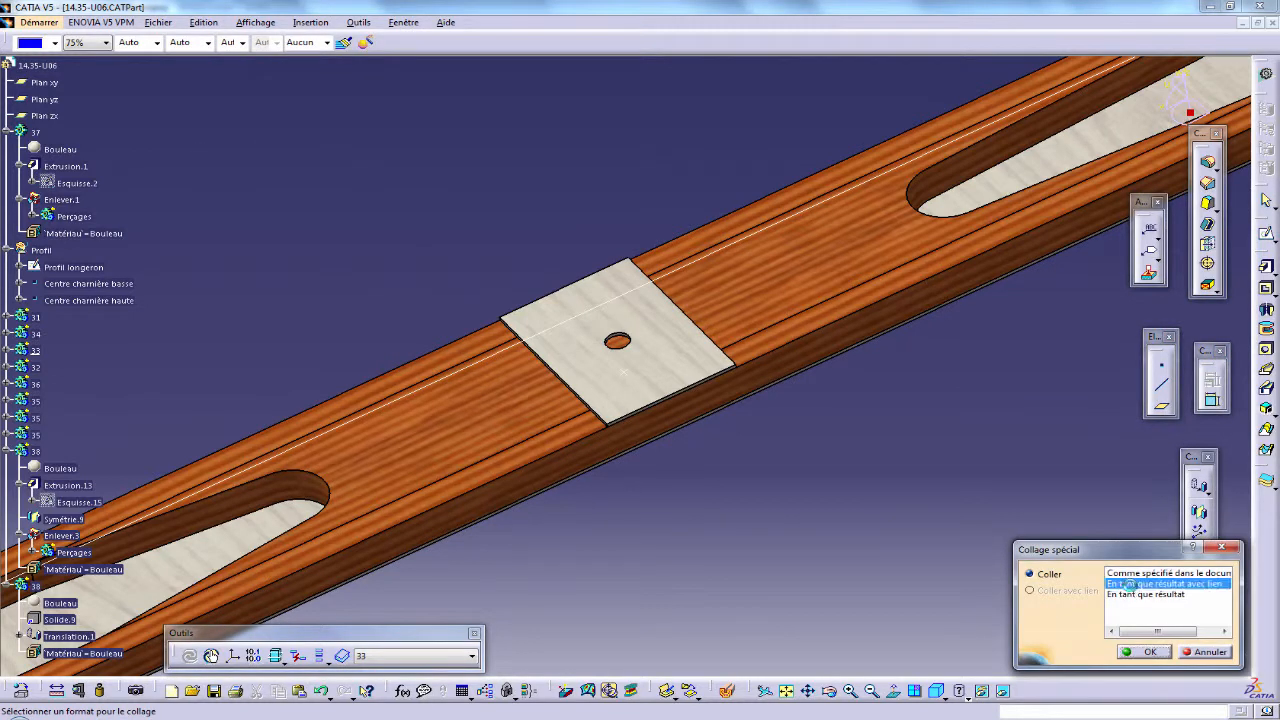
pyautogui.click(1148, 652)
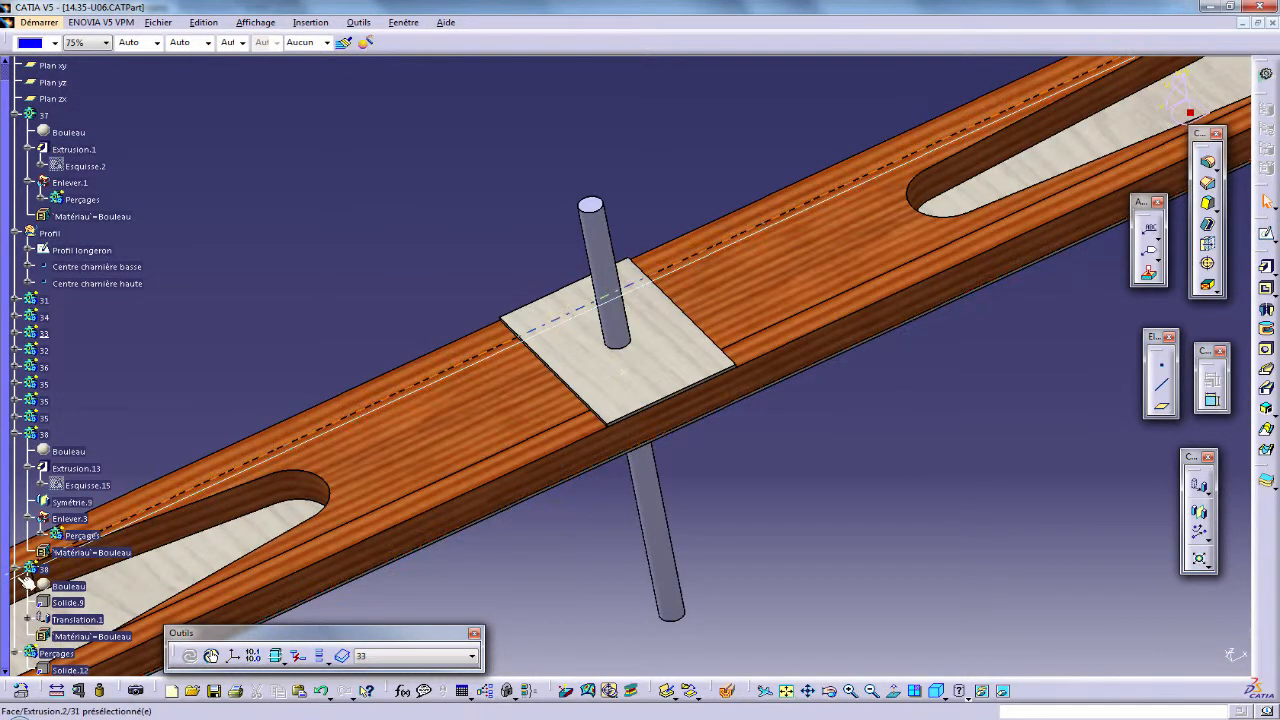
# Collapse both bodies 38, subtract the pasted Perçages body from body 33 with Retirer, and save the part.
pyautogui.click(15, 569)
pyautogui.click(14, 437)
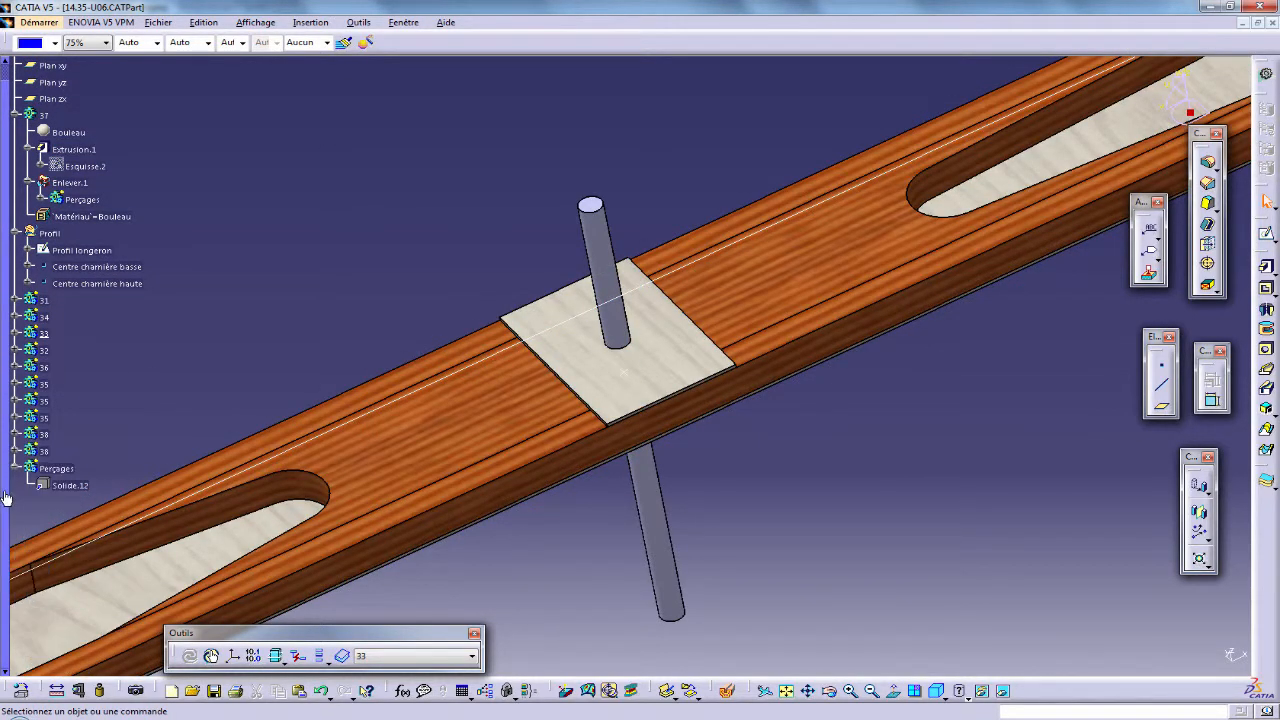
pyautogui.rightClick(58, 470)
pyautogui.moveTo(102, 462)
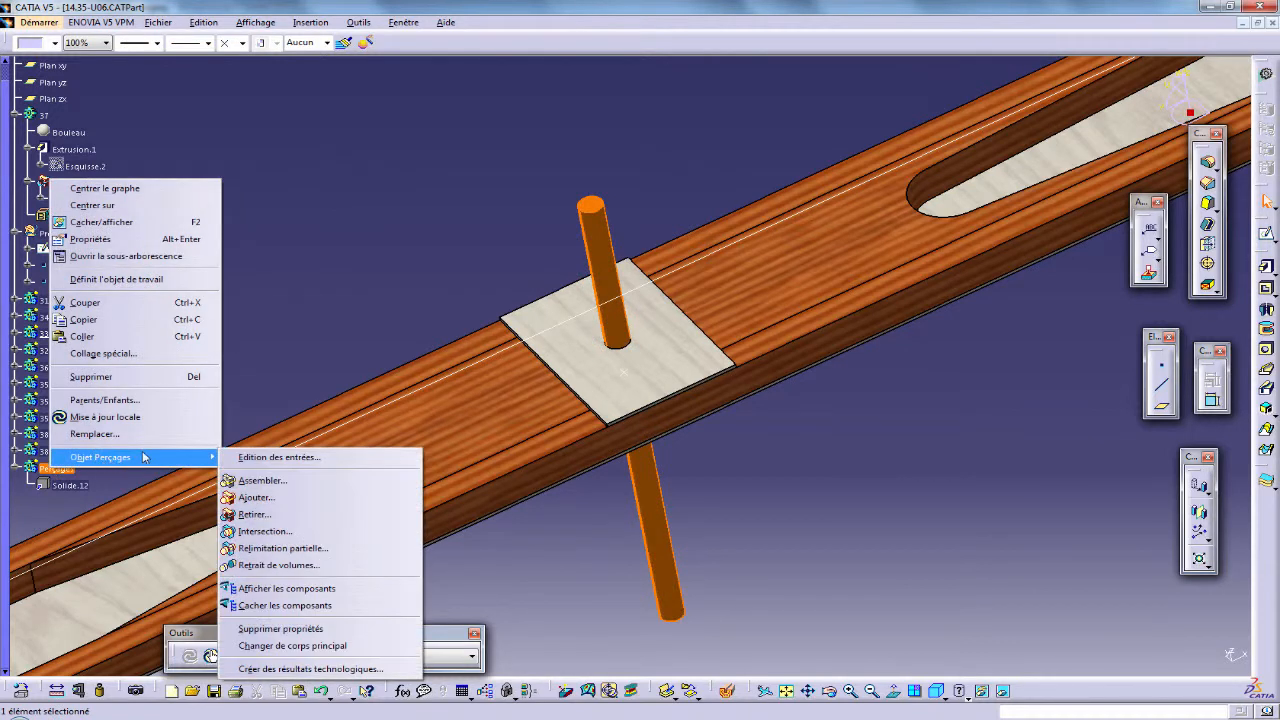
pyautogui.click(252, 514)
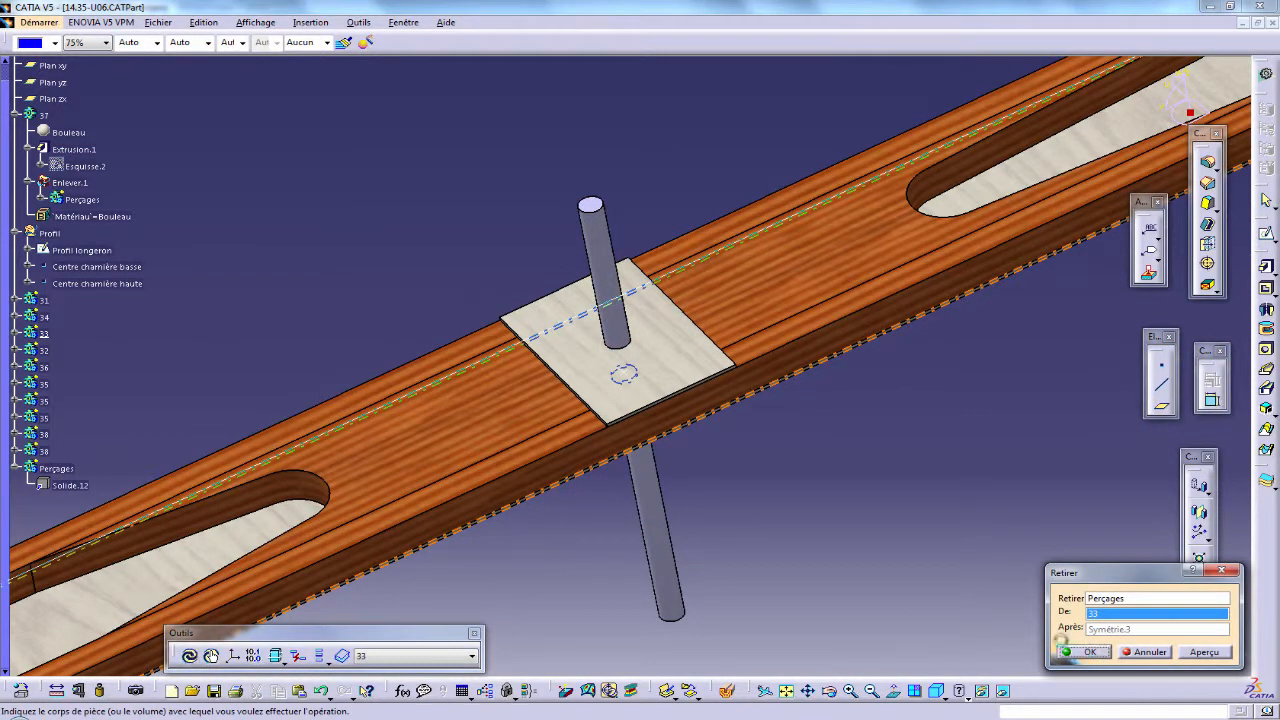
pyautogui.click(1085, 651)
pyautogui.moveTo(640, 380); pyautogui.dragTo(657, 466, button='middle')
pyautogui.hotkey('ctrl', 's')
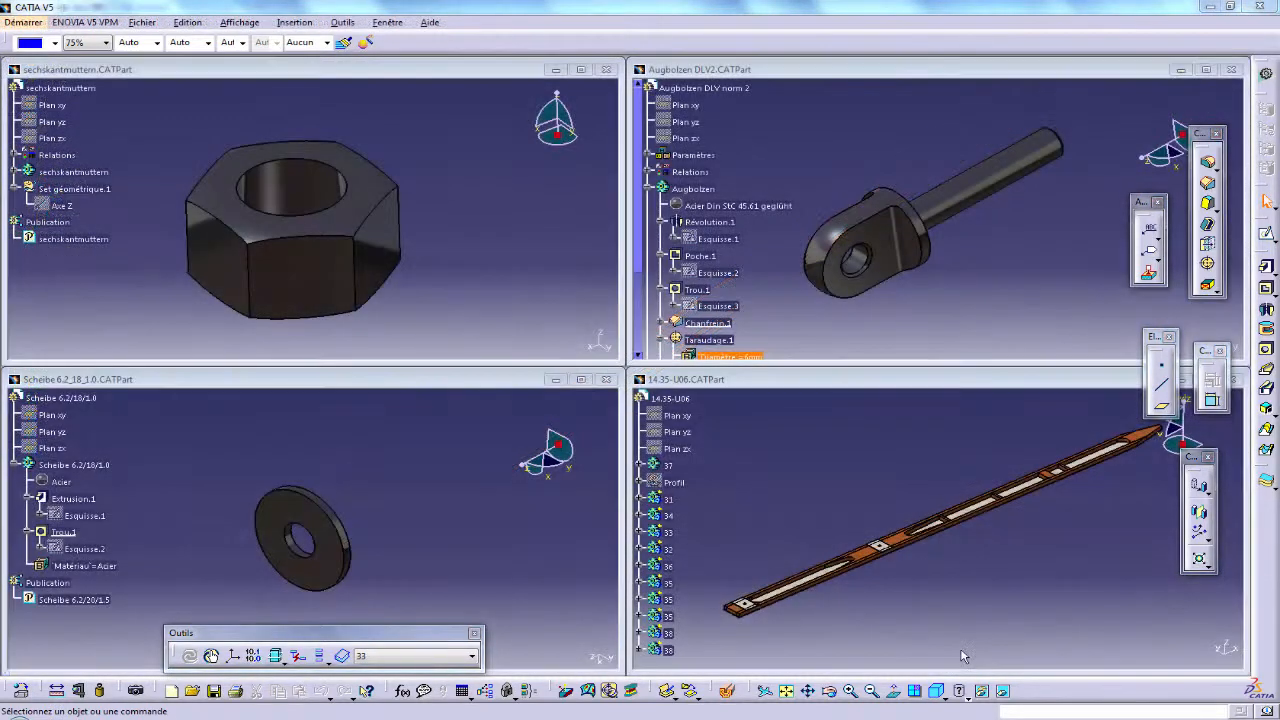
# Create a new document of type Product.
pyautogui.moveTo(893, 598); pyautogui.dragTo(1130, 505, button='middle')
pyautogui.moveTo(830, 650); pyautogui.dragTo(986, 583, button='middle')
pyautogui.moveTo(1037, 512); pyautogui.dragTo(942, 585, button='middle')
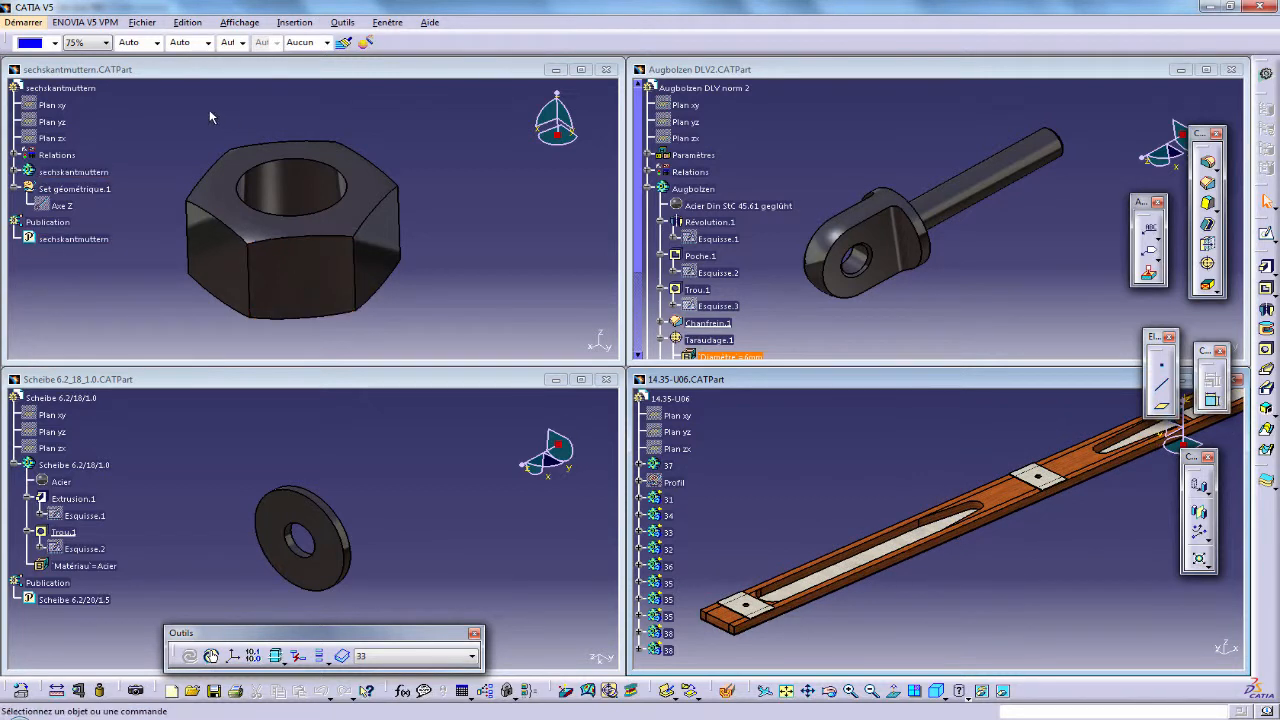
pyautogui.click(140, 23)
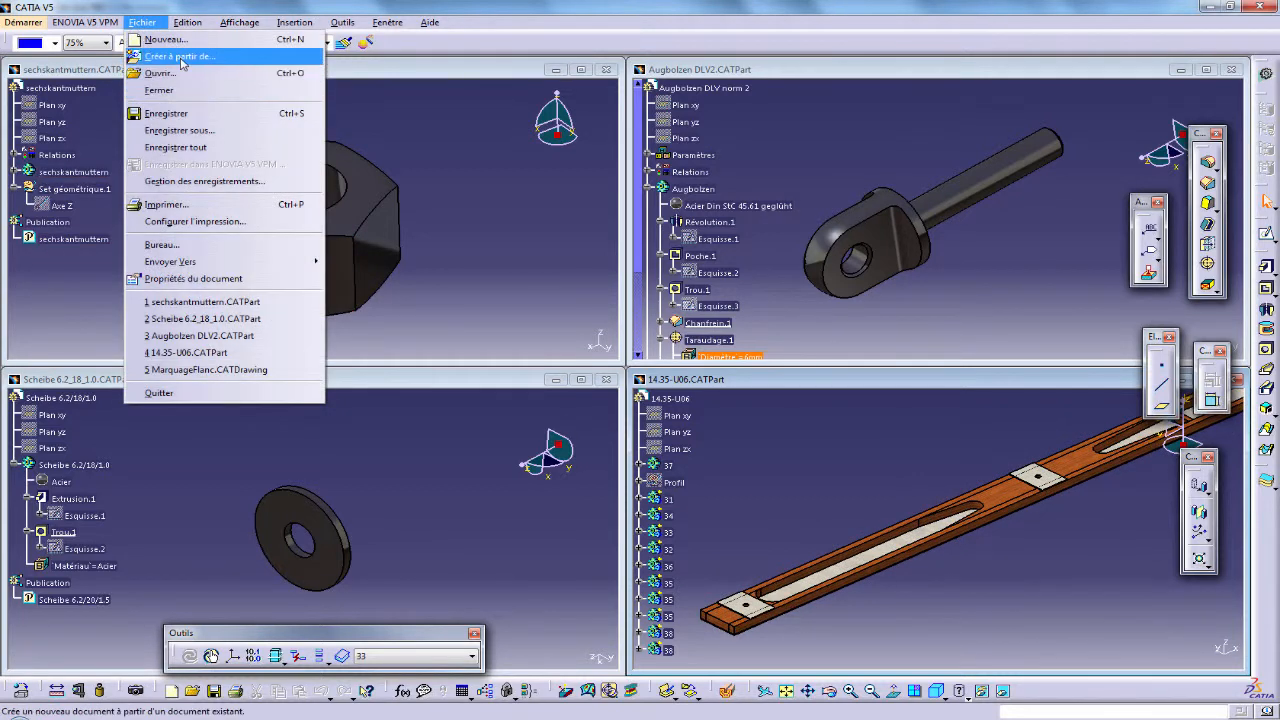
pyautogui.click(164, 40)
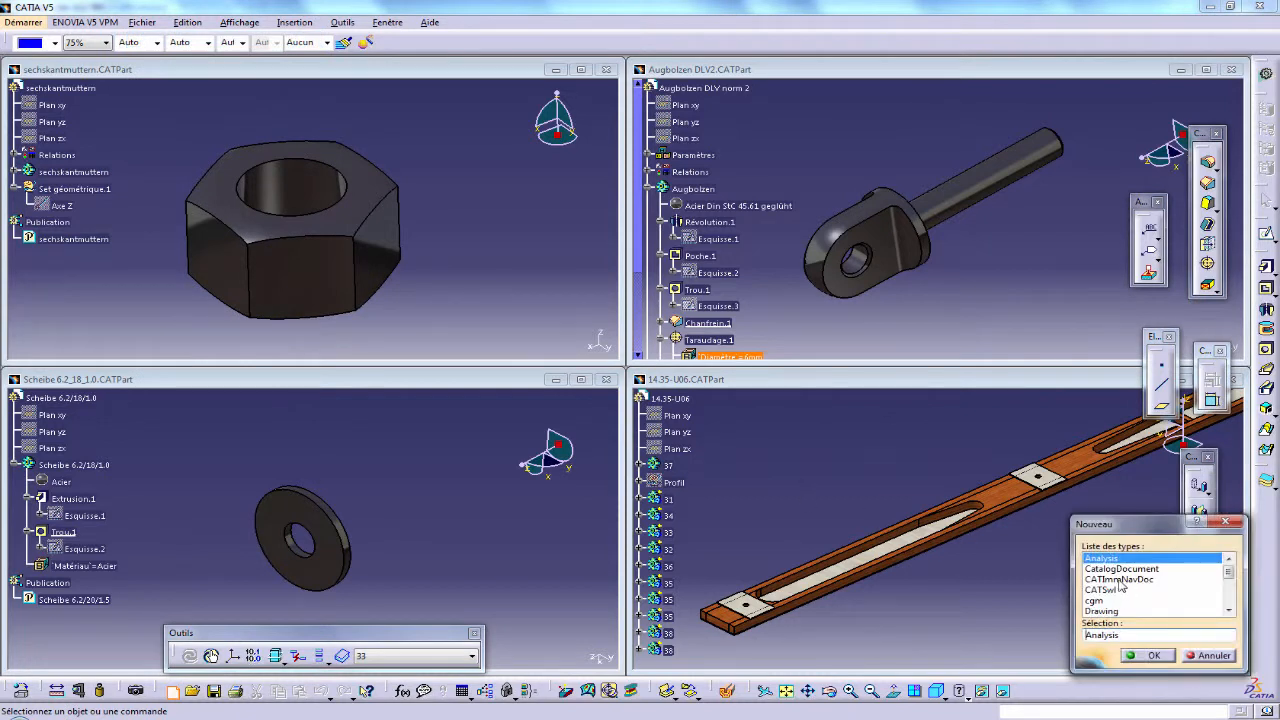
pyautogui.write('Product')
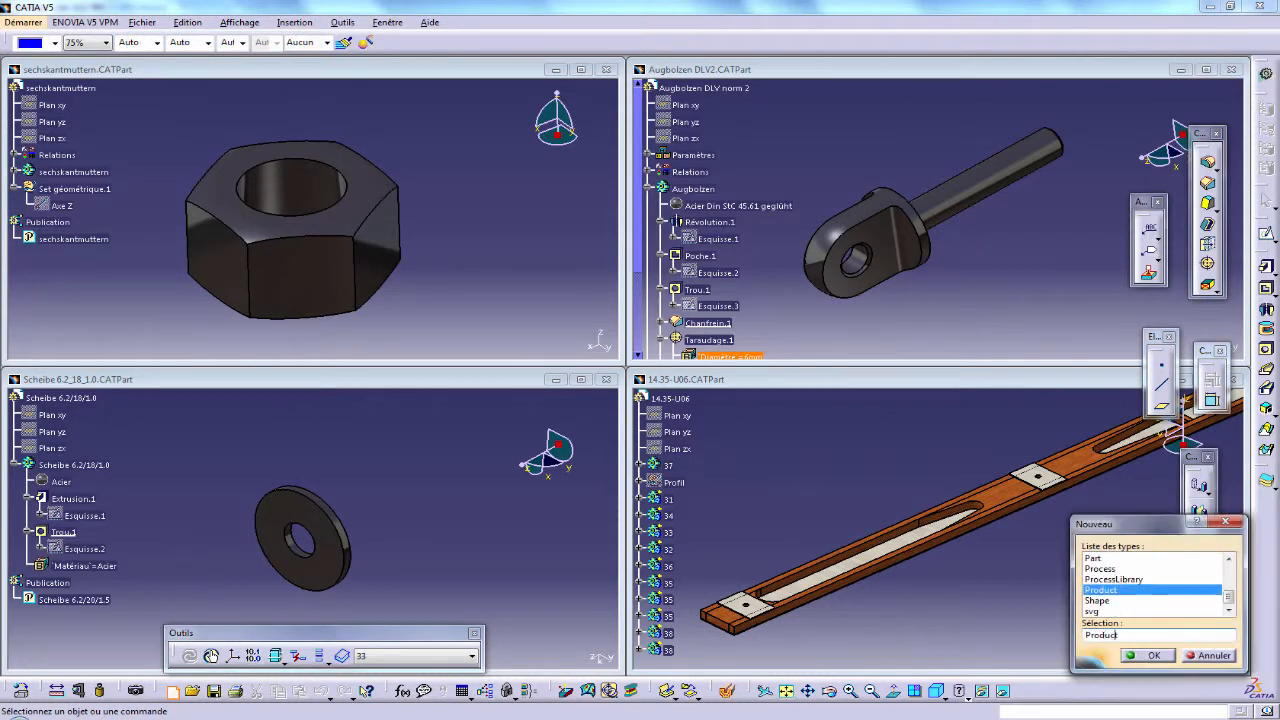
pyautogui.press('Return')
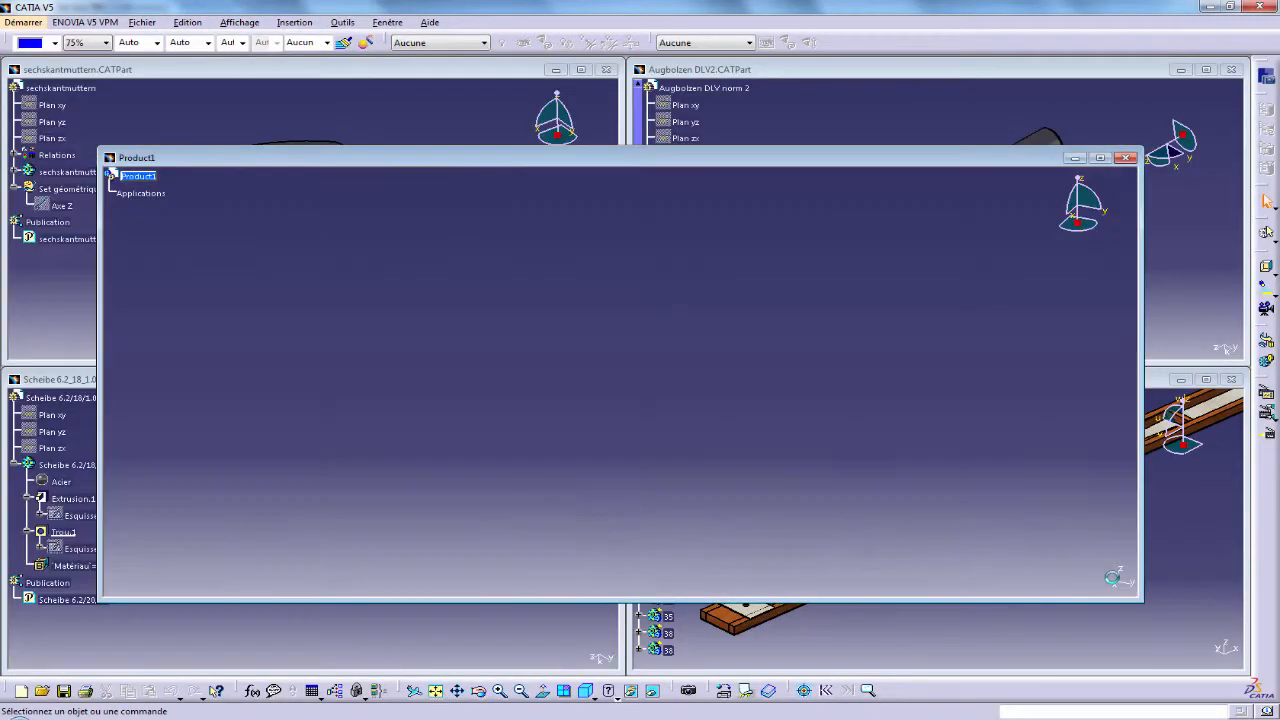
# Insert the spar part 14.35-U06 from its open window into Product1.
pyautogui.click(1193, 554)
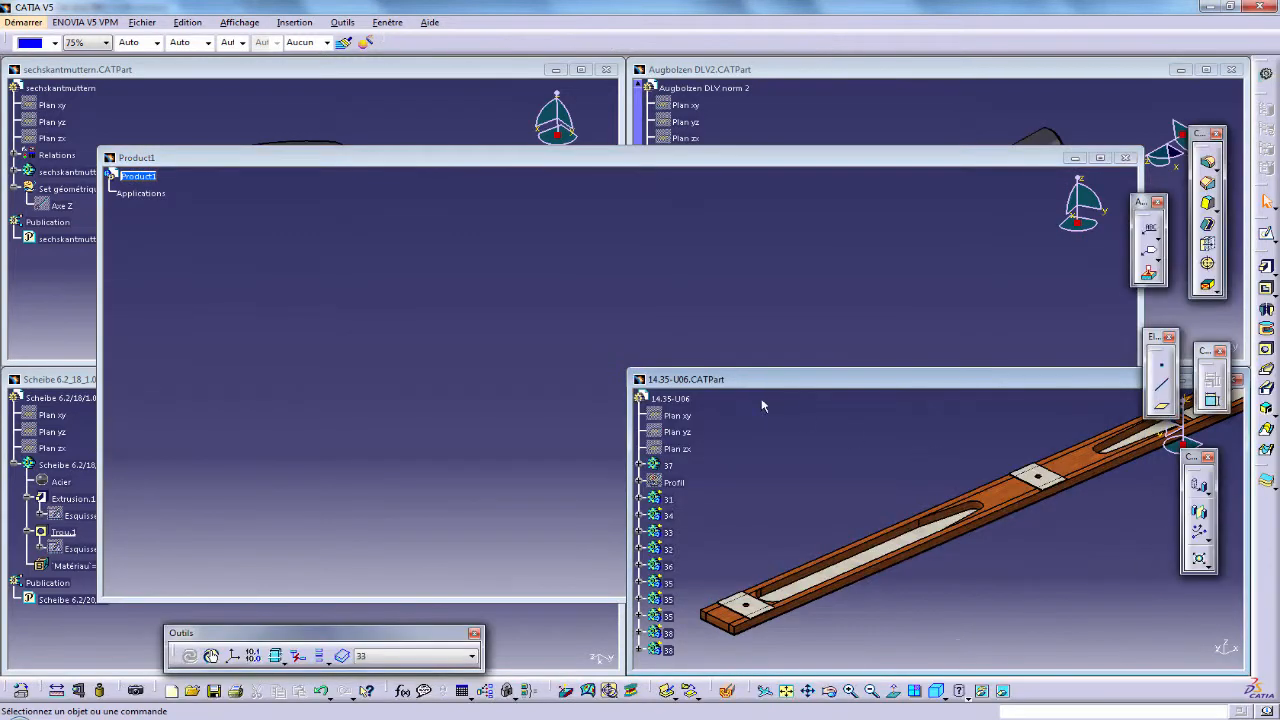
pyautogui.click(672, 398)
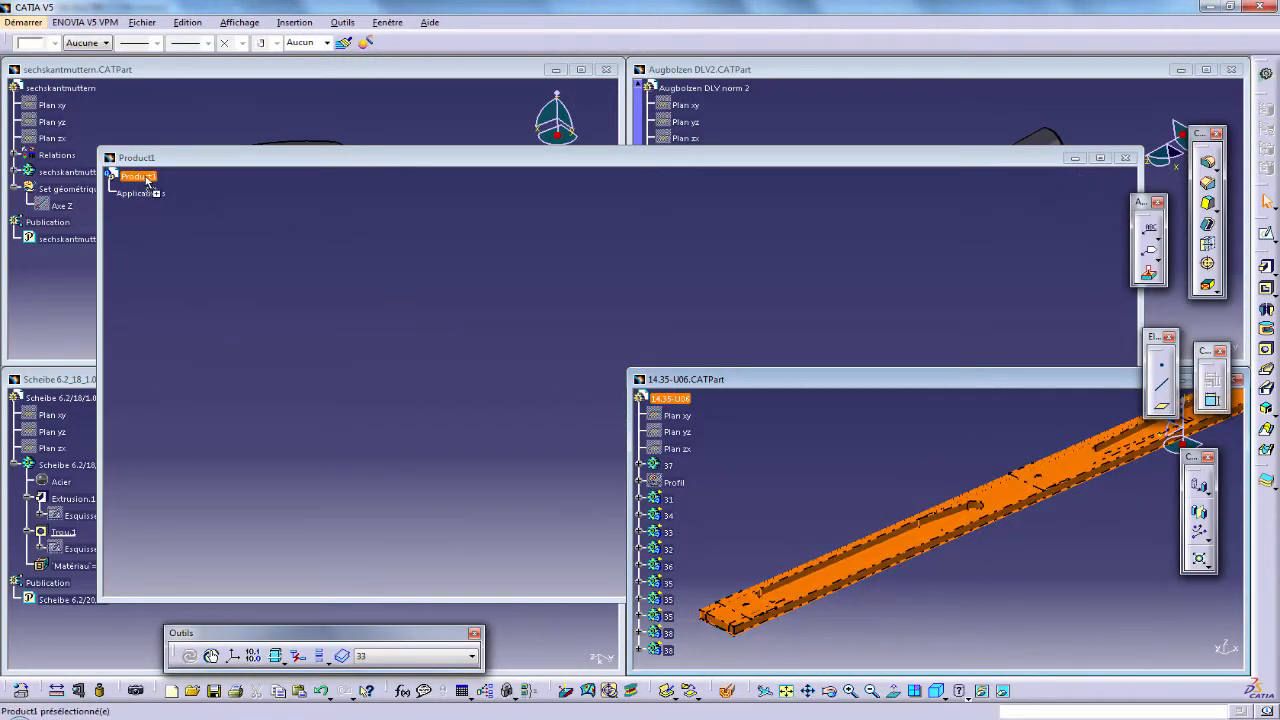
pyautogui.moveTo(146, 181); pyautogui.dragTo(146, 181)
pyautogui.moveTo(461, 365); pyautogui.dragTo(629, 495, button='middle')
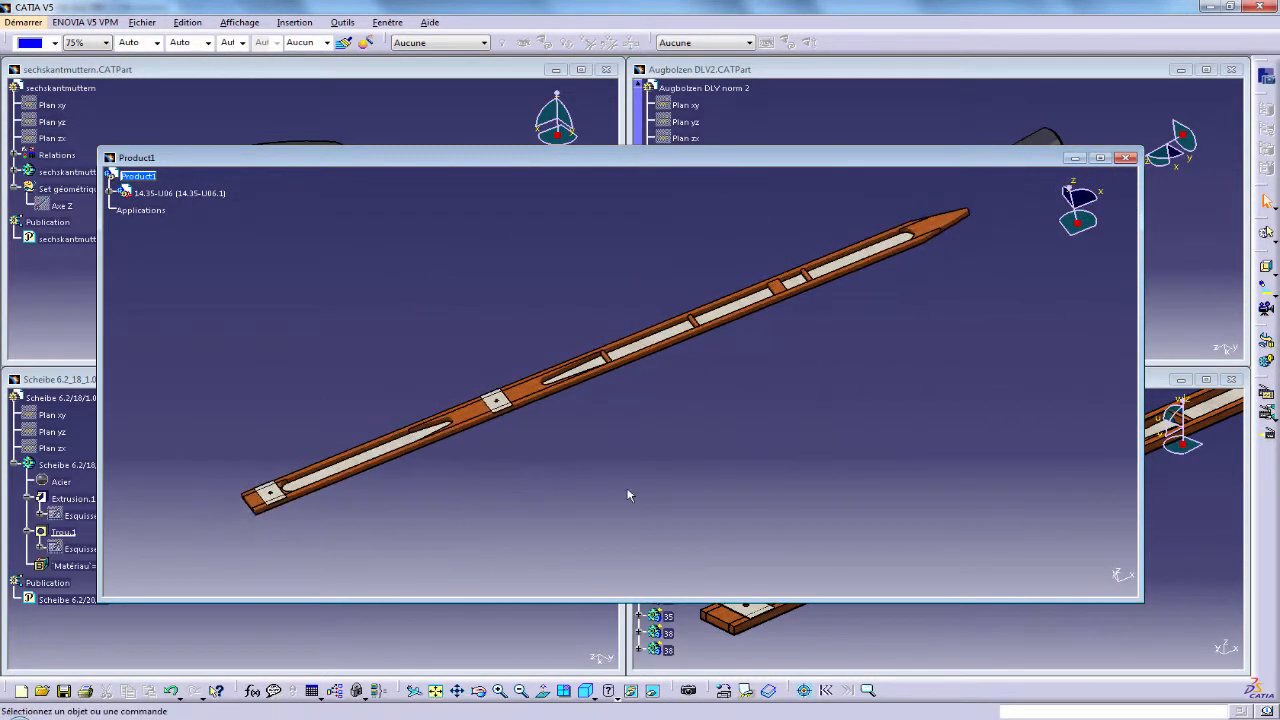
# Close the 14.35-U06 part window and tile the remaining windows horizontally.
pyautogui.click(1232, 380)
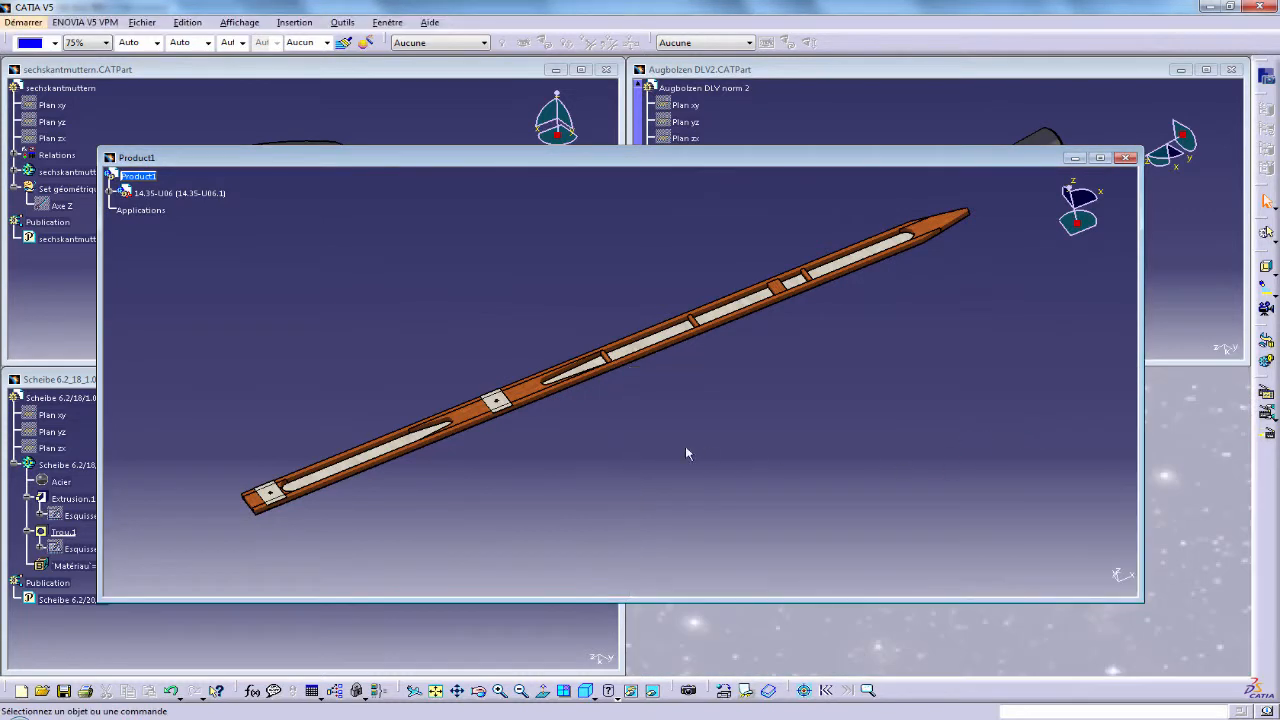
pyautogui.click(385, 22)
pyautogui.click(430, 55)
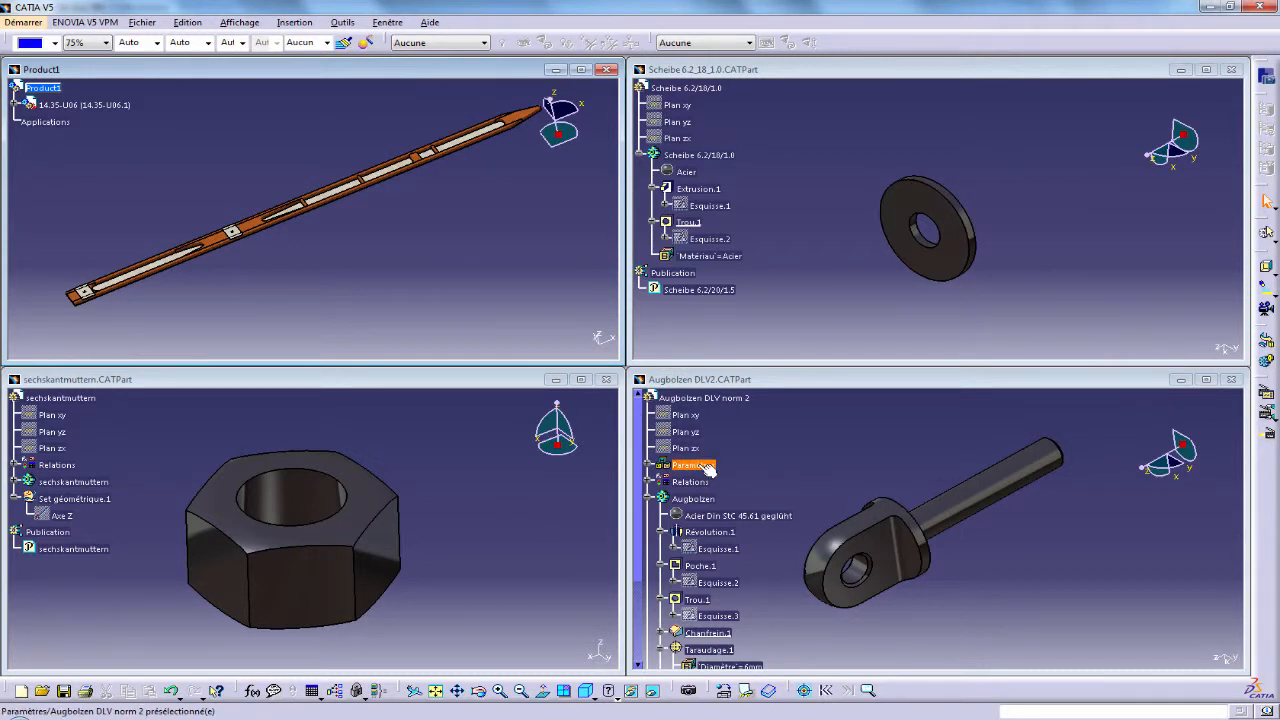
# Insert the eye bolt part Augbolzen DLV norm 2 into Product1, maximize the assembly window and clear the selection.
pyautogui.click(703, 398)
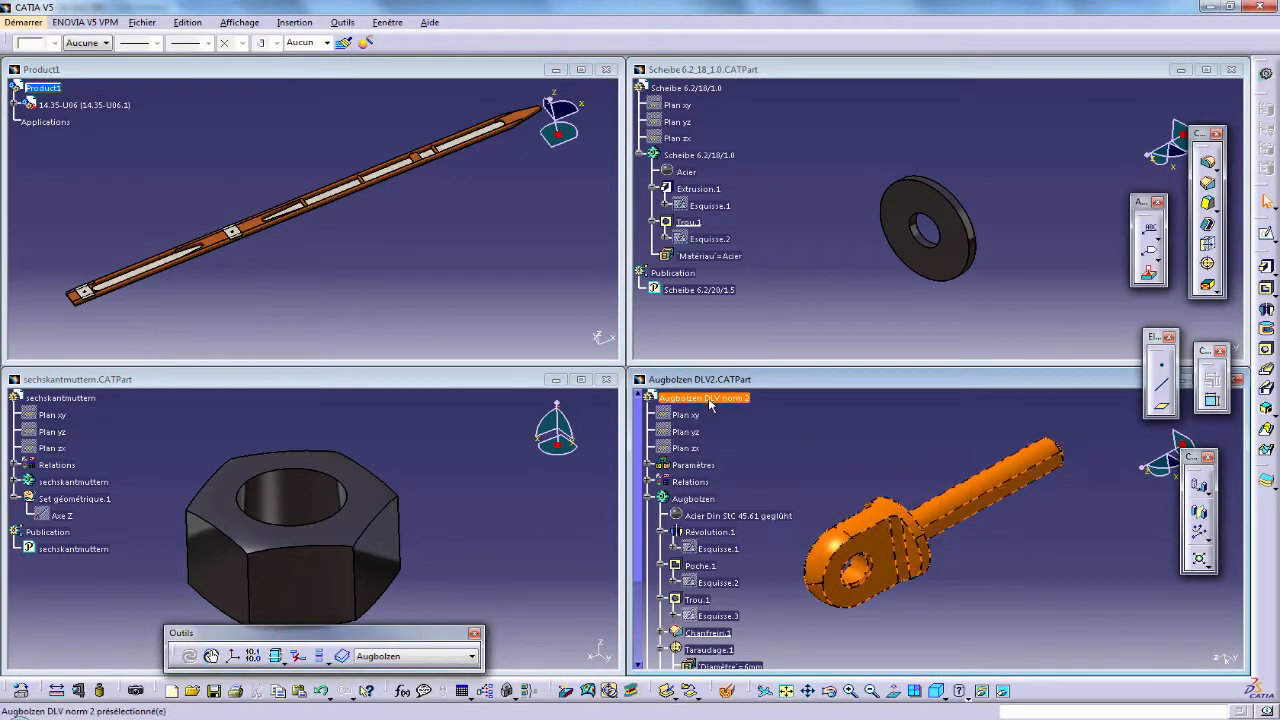
pyautogui.moveTo(709, 404); pyautogui.dragTo(119, 188)
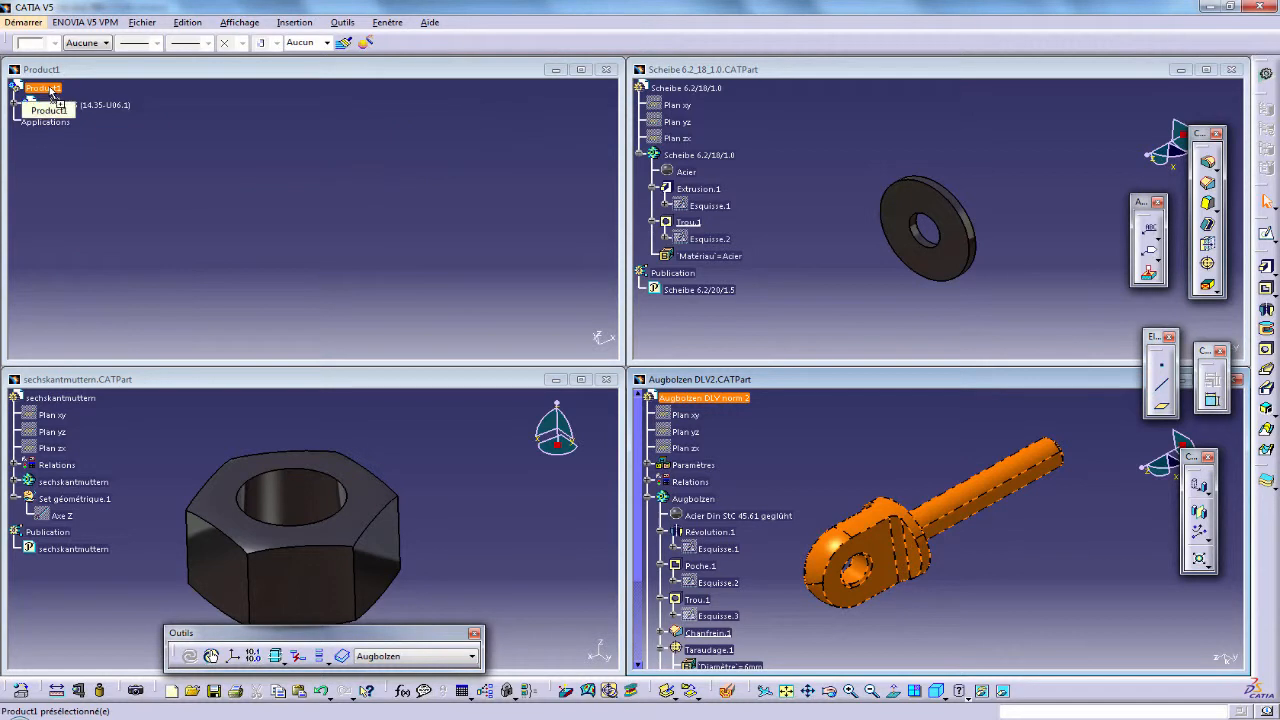
pyautogui.moveTo(49, 90); pyautogui.dragTo(49, 91)
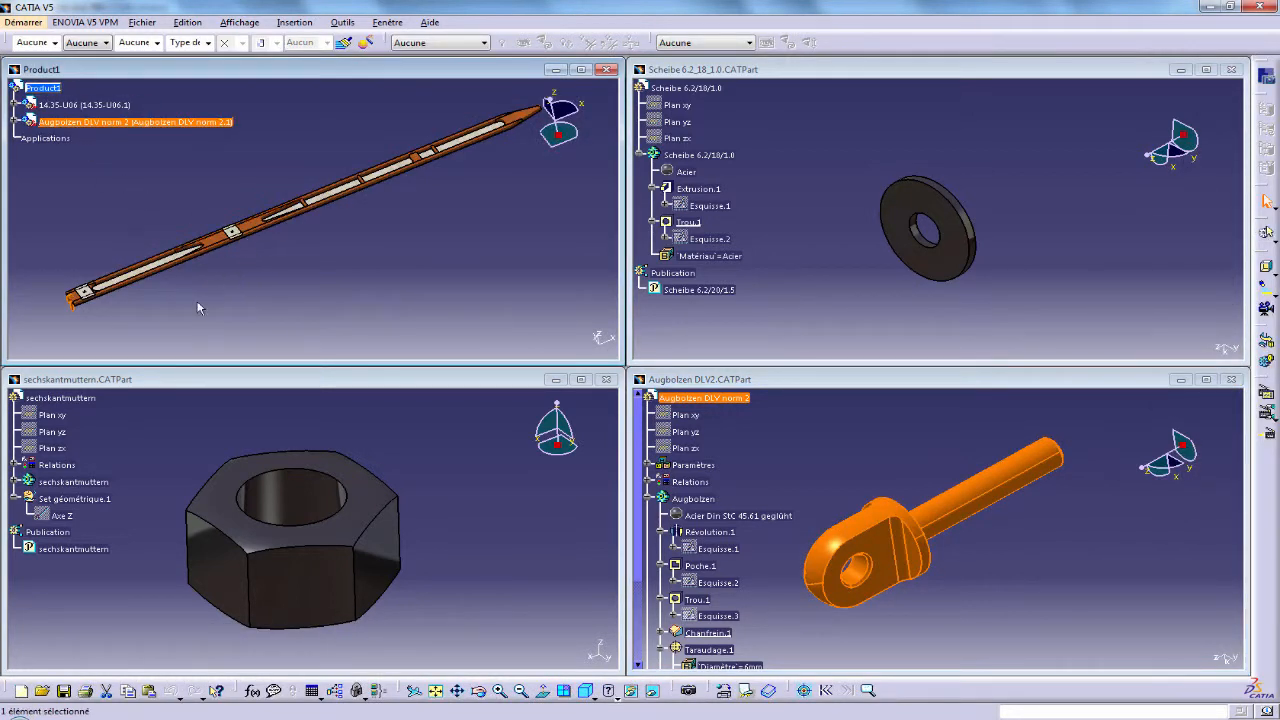
pyautogui.moveTo(330, 271); pyautogui.dragTo(431, 122, button='middle')
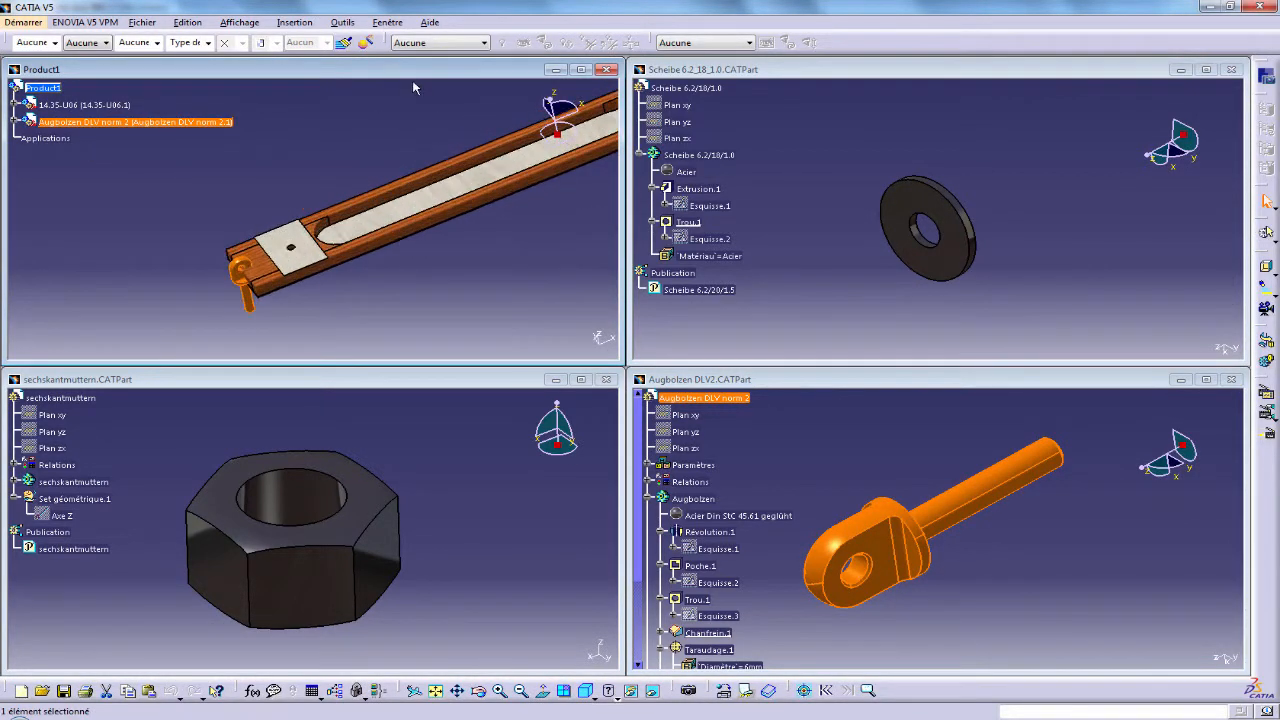
pyautogui.doubleClick(407, 73)
pyautogui.moveTo(485, 425); pyautogui.dragTo(400, 450, button='middle')
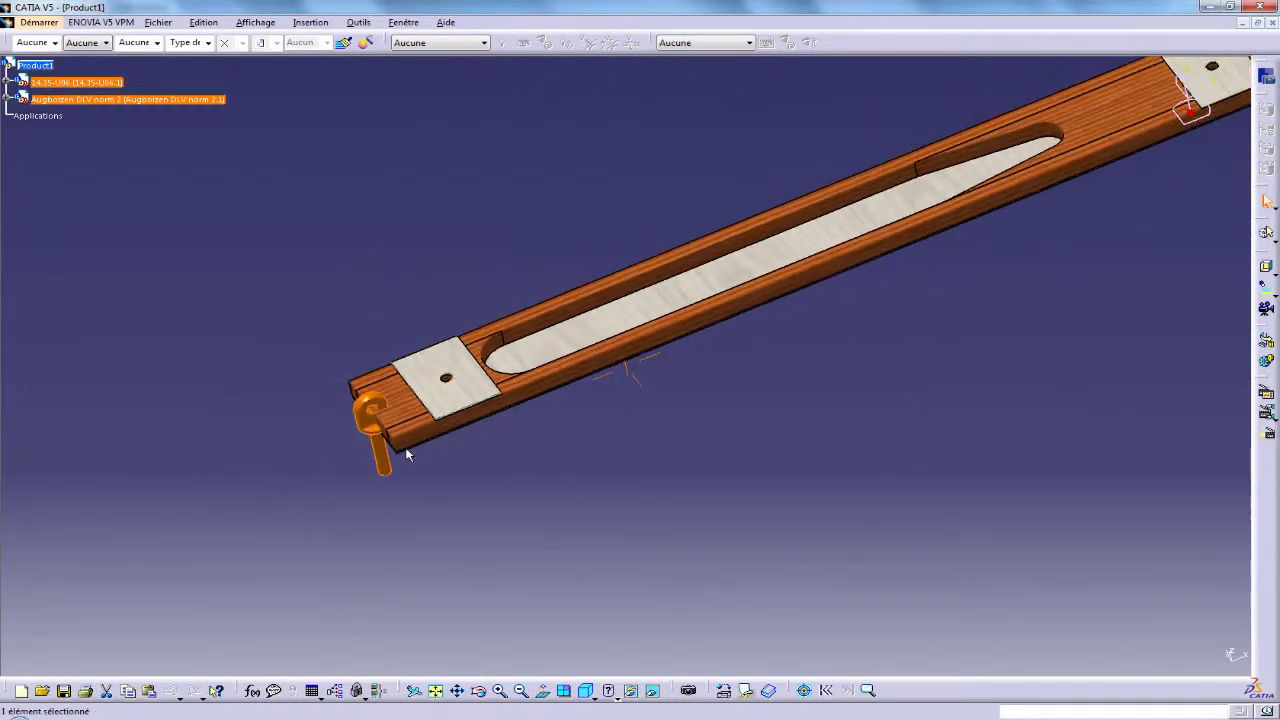
pyautogui.moveTo(592, 475); pyautogui.dragTo(616, 462, button='middle')
pyautogui.click(616, 463)
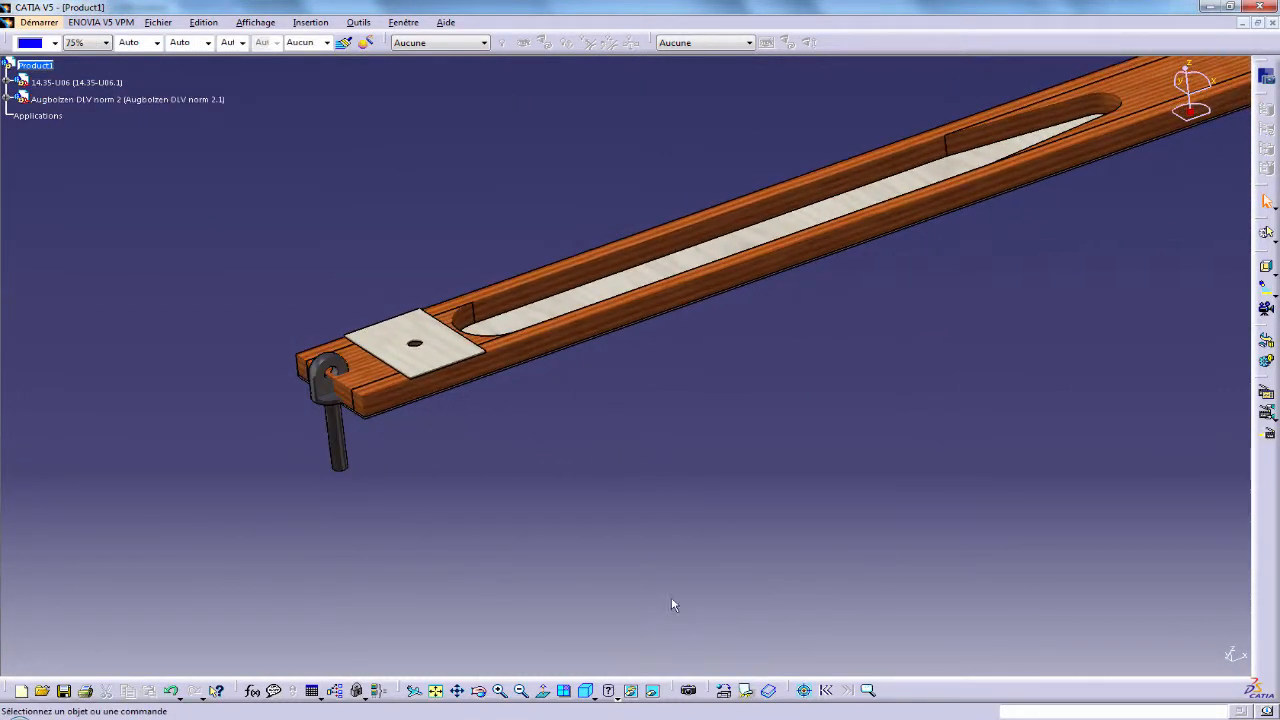
# Tile the open windows horizontally again and activate the Augbolzen DLV2 part window.
pyautogui.click(404, 23)
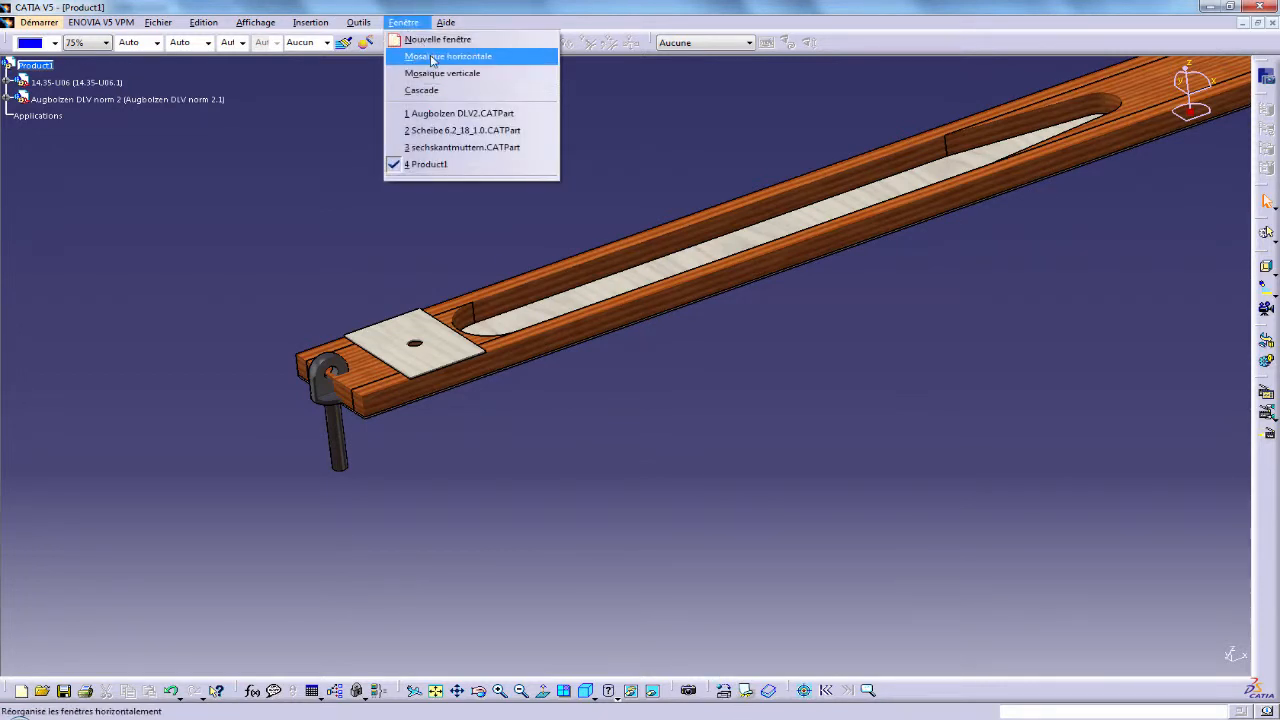
pyautogui.click(445, 56)
pyautogui.click(476, 534)
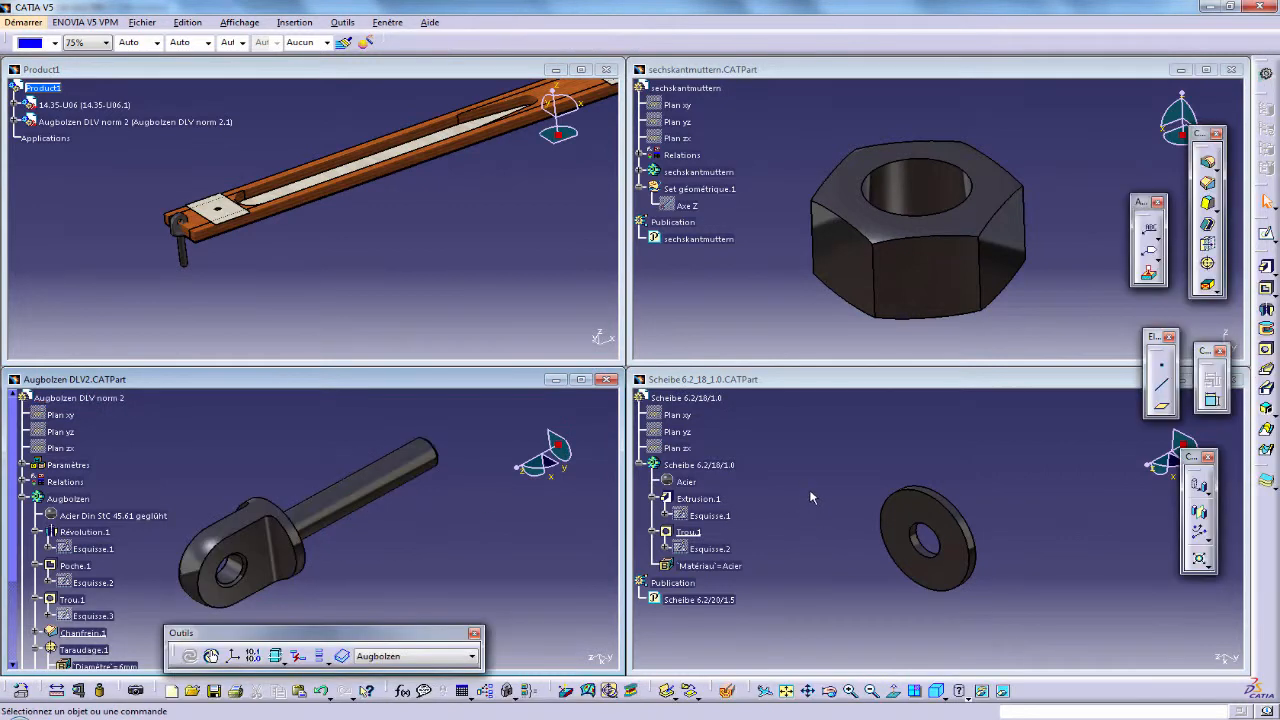
# Insert the washer part Scheibe 6.2/18/1.0 from its open window into Product1 and maximize the assembly window.
pyautogui.click(812, 494)
pyautogui.click(694, 401)
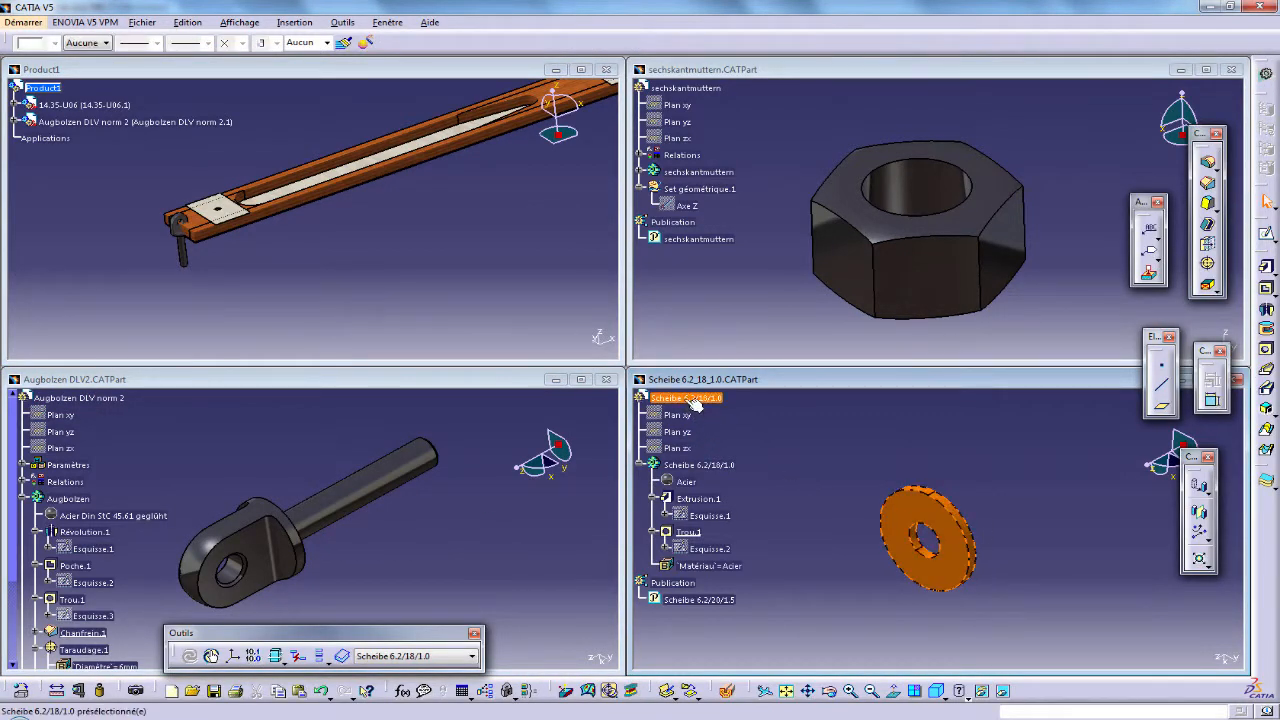
pyautogui.moveTo(113, 140); pyautogui.dragTo(80, 92)
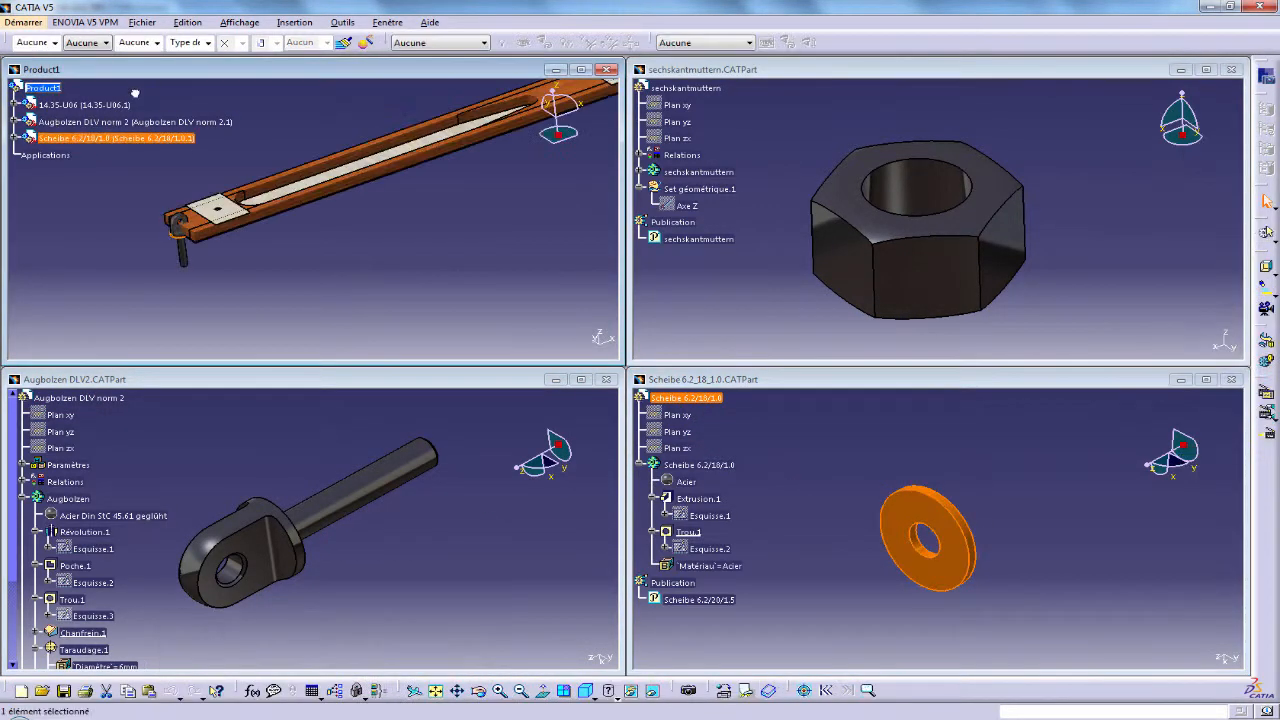
pyautogui.doubleClick(151, 74)
pyautogui.moveTo(446, 434); pyautogui.dragTo(637, 447, button='middle')
pyautogui.click(629, 459)
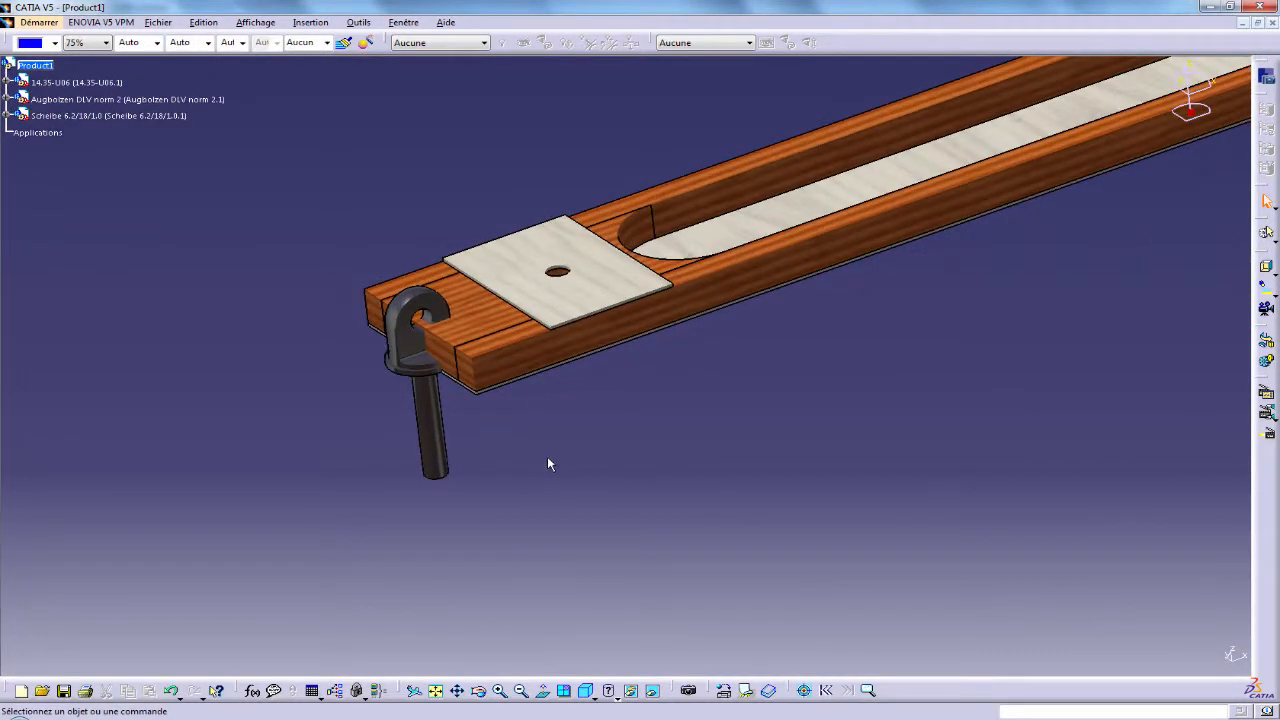
# Switch the assembly to the DMU Navigator workbench.
pyautogui.moveTo(549, 464); pyautogui.dragTo(712, 388, button='middle')
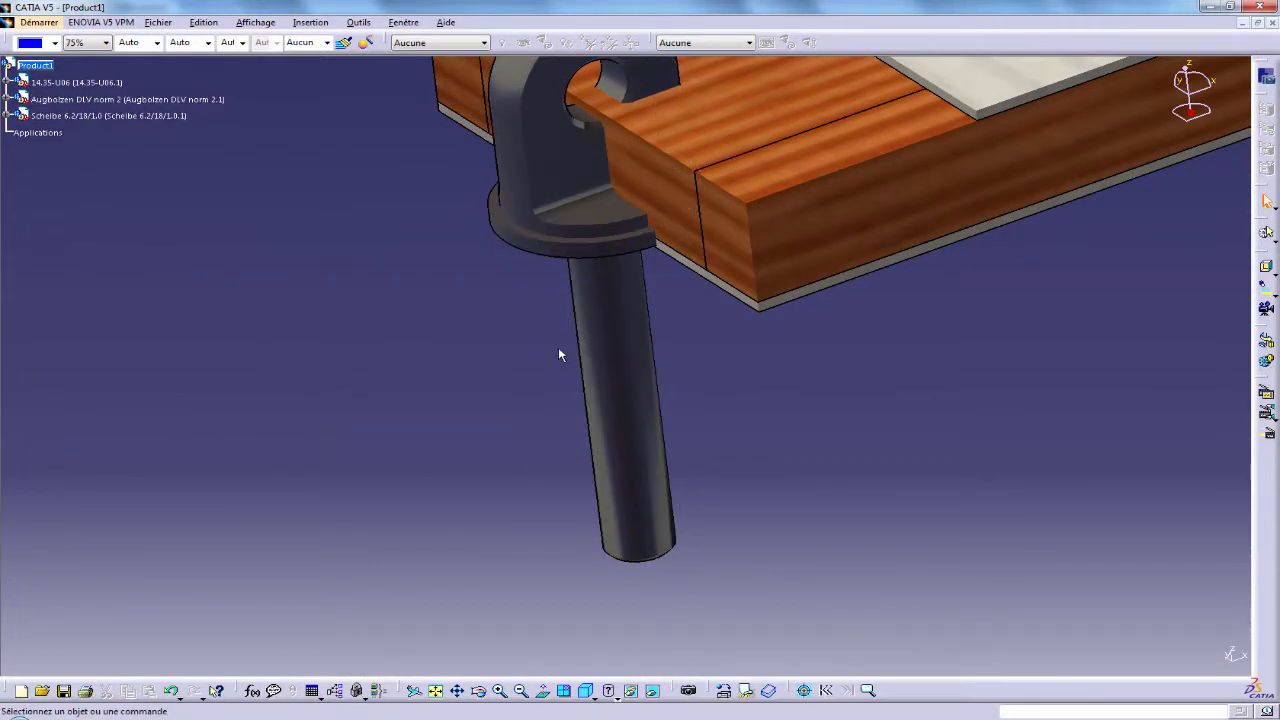
pyautogui.moveTo(560, 353); pyautogui.dragTo(441, 511, button='middle')
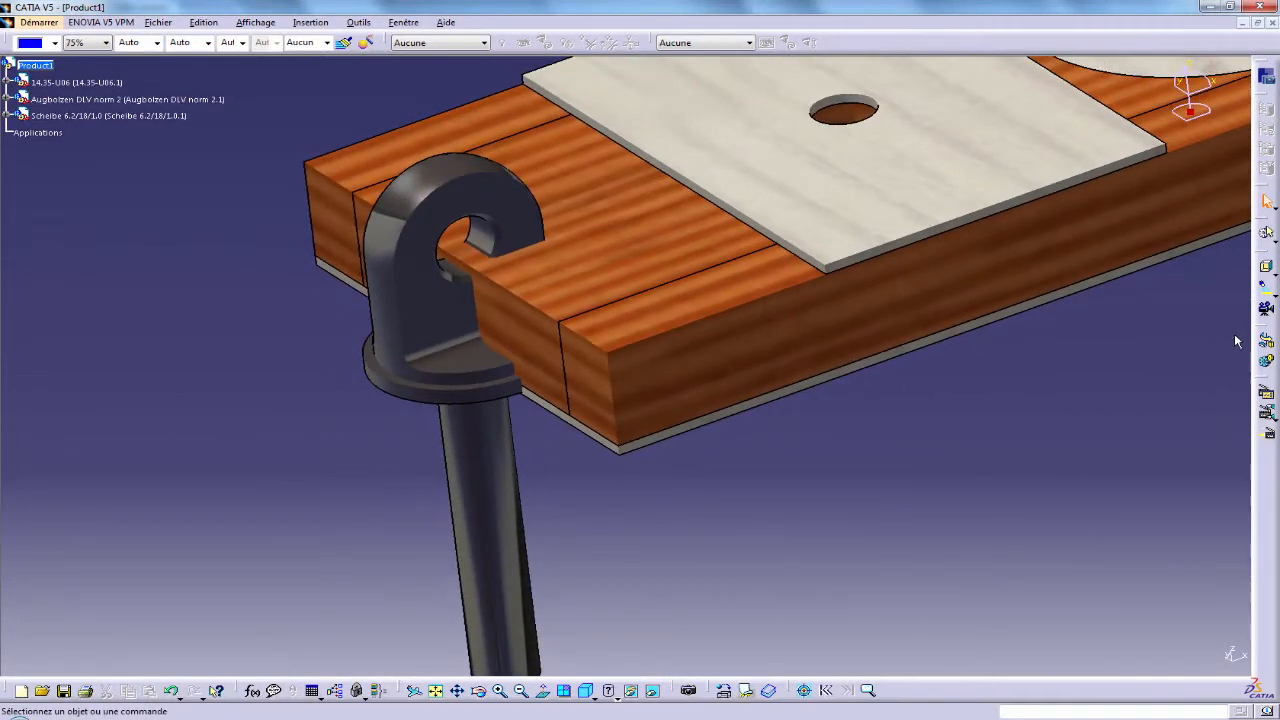
pyautogui.click(1266, 78)
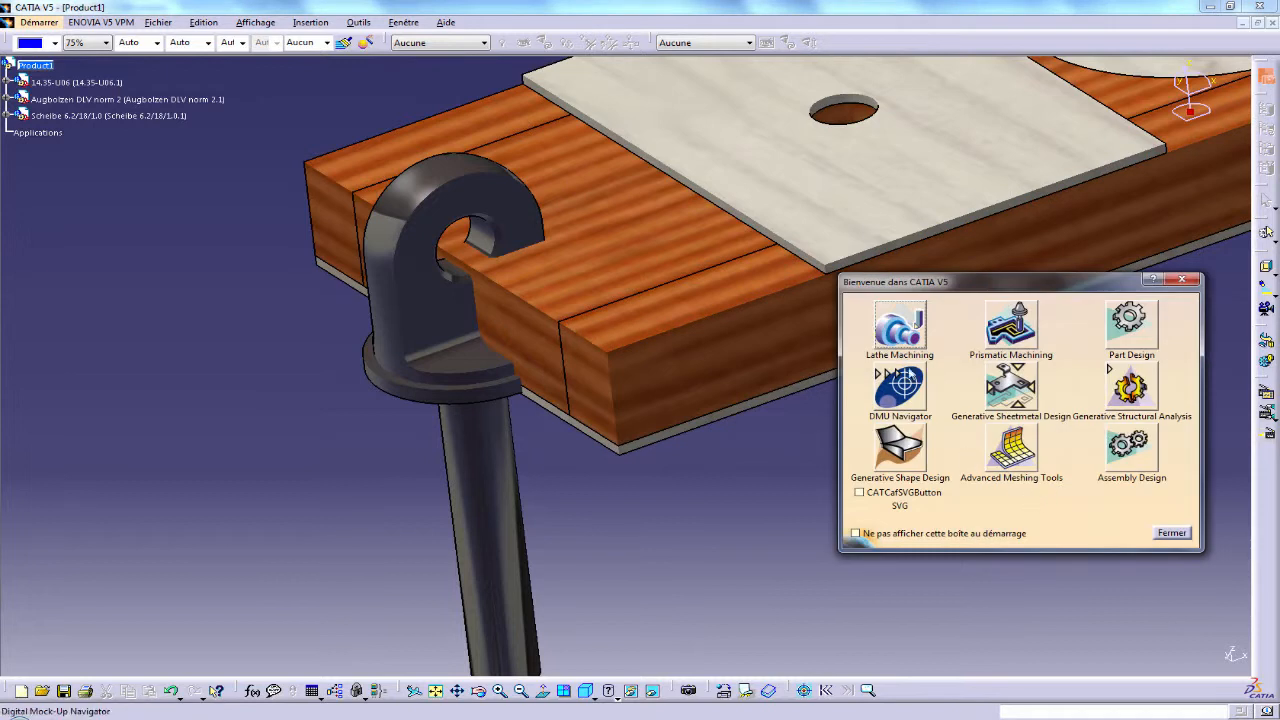
pyautogui.click(900, 386)
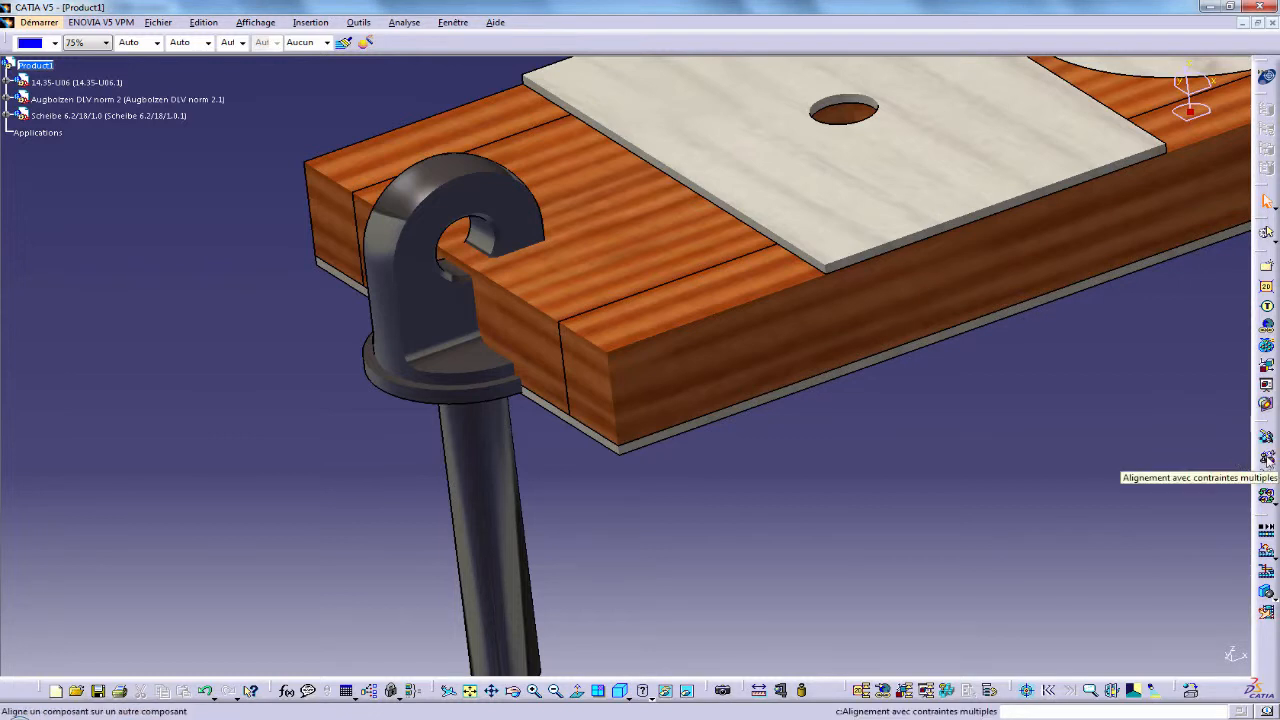
# Align the washer with the underside of the eye bolt's collar using multi-constraint alignment, hiding the washer to reach that face.
pyautogui.click(1266, 458)
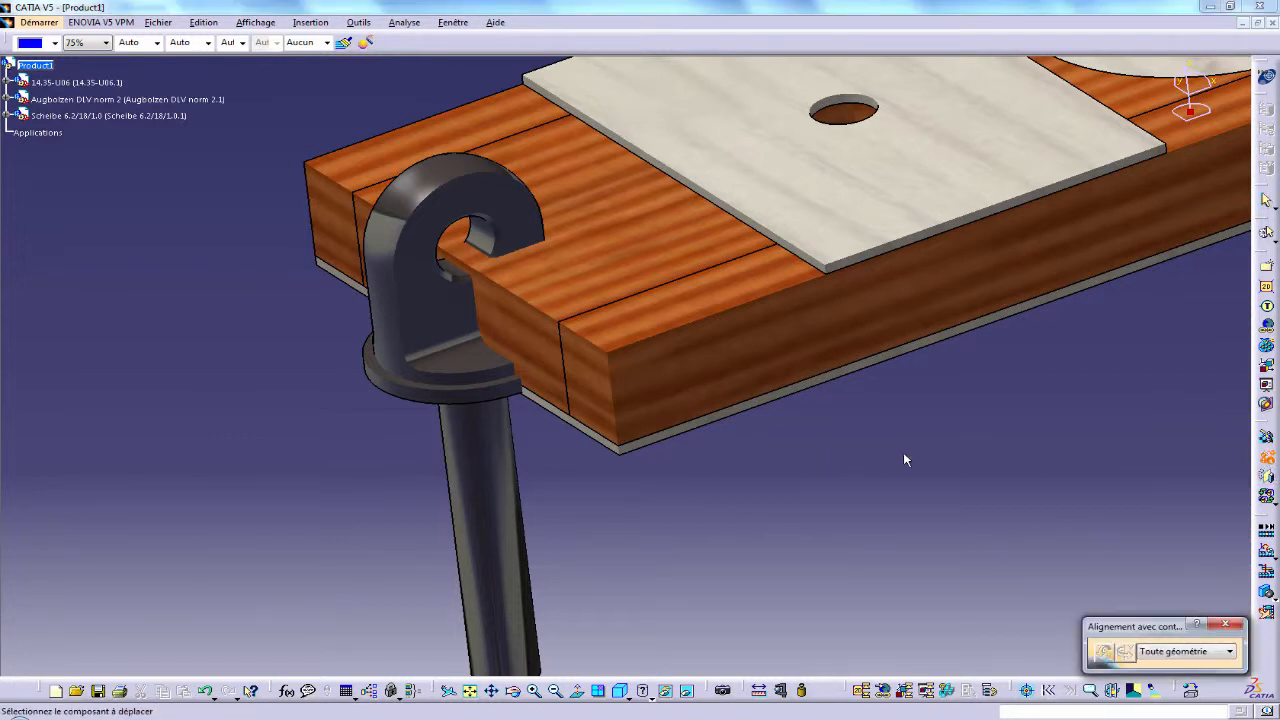
pyautogui.moveTo(618, 533); pyautogui.dragTo(590, 385, button='middle')
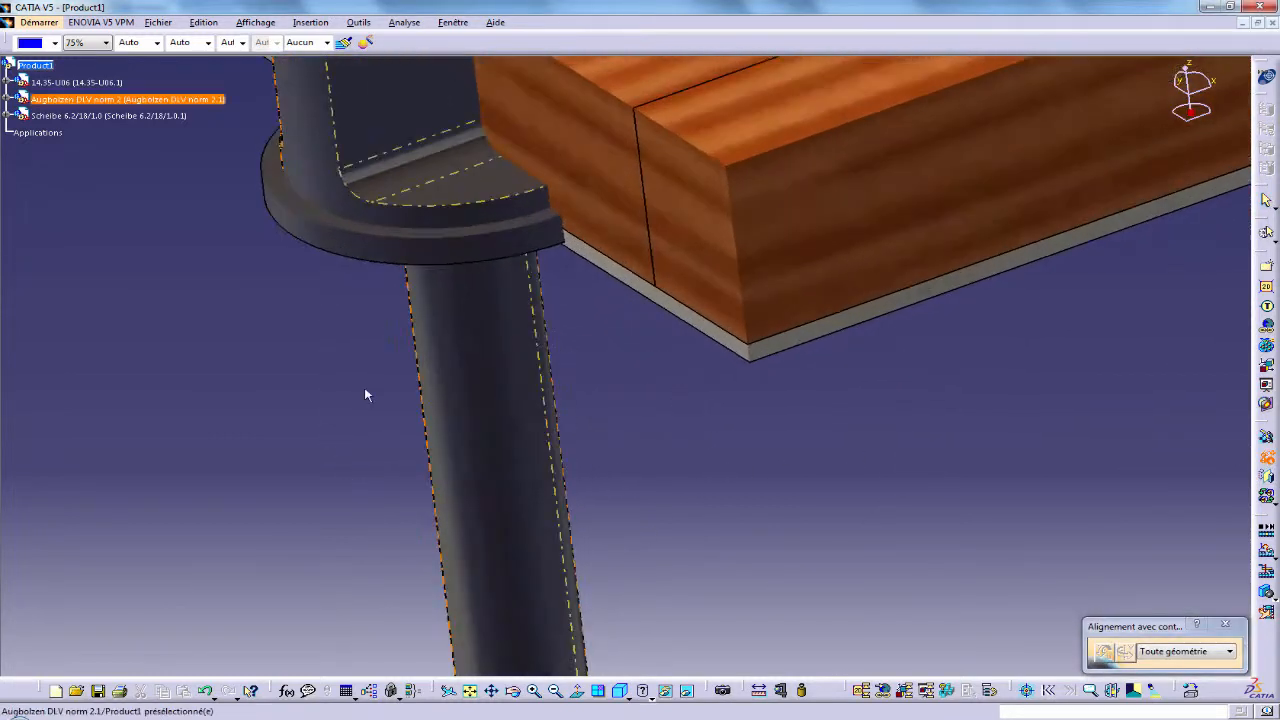
pyautogui.moveTo(350, 388); pyautogui.dragTo(517, 437, button='middle')
pyautogui.click(506, 283)
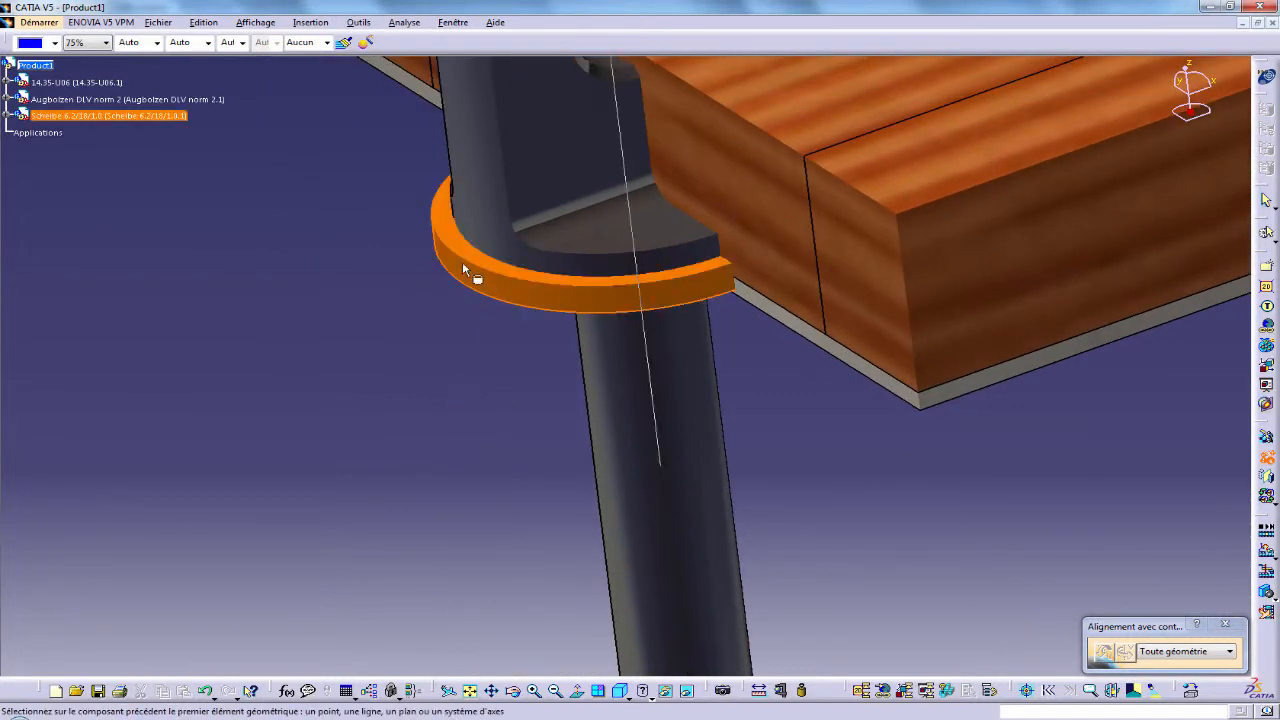
pyautogui.moveTo(466, 249); pyautogui.dragTo(570, 563, button='middle')
pyautogui.rightClick(569, 380)
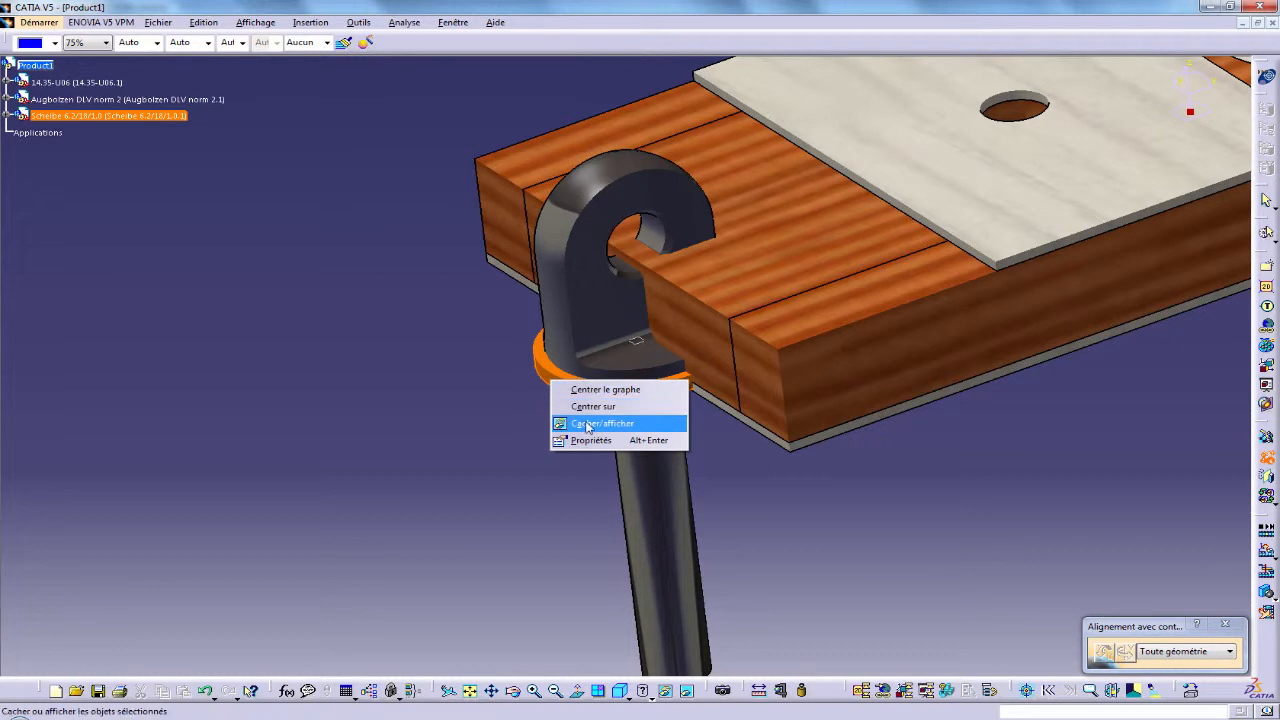
pyautogui.click(590, 423)
pyautogui.moveTo(572, 470); pyautogui.dragTo(565, 397, button='middle')
pyautogui.click(580, 415)
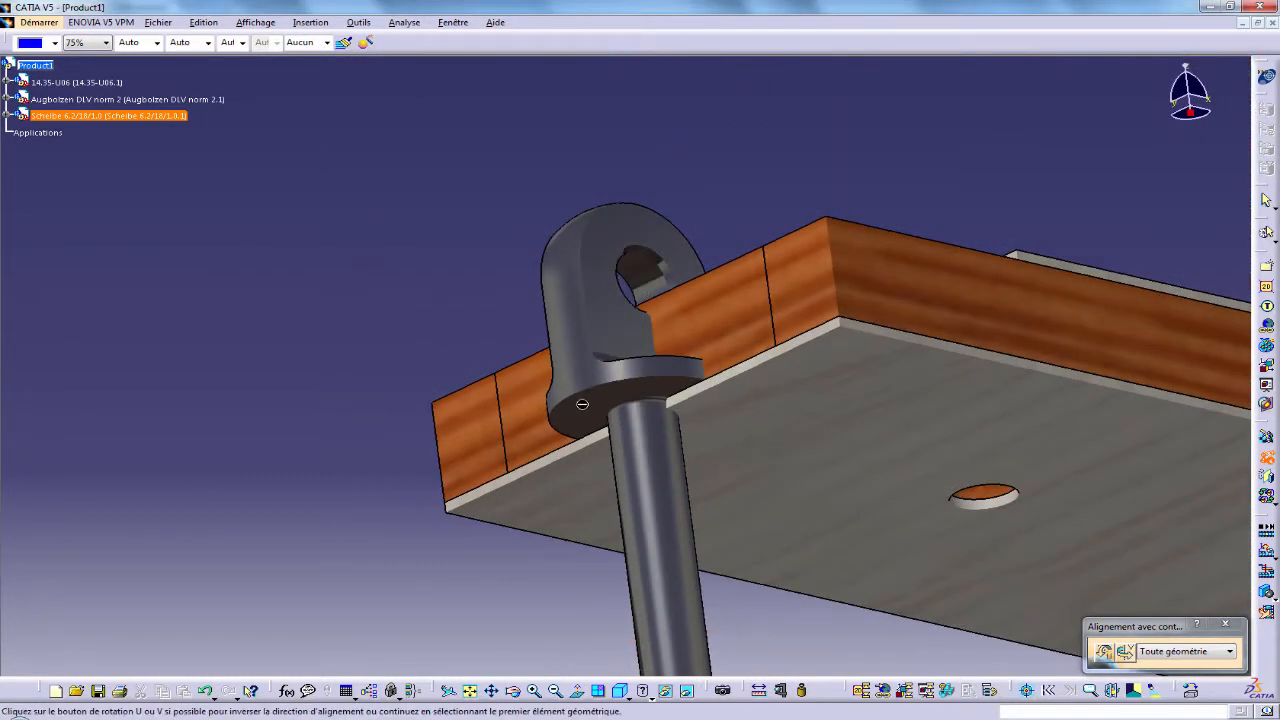
pyautogui.click(1267, 459)
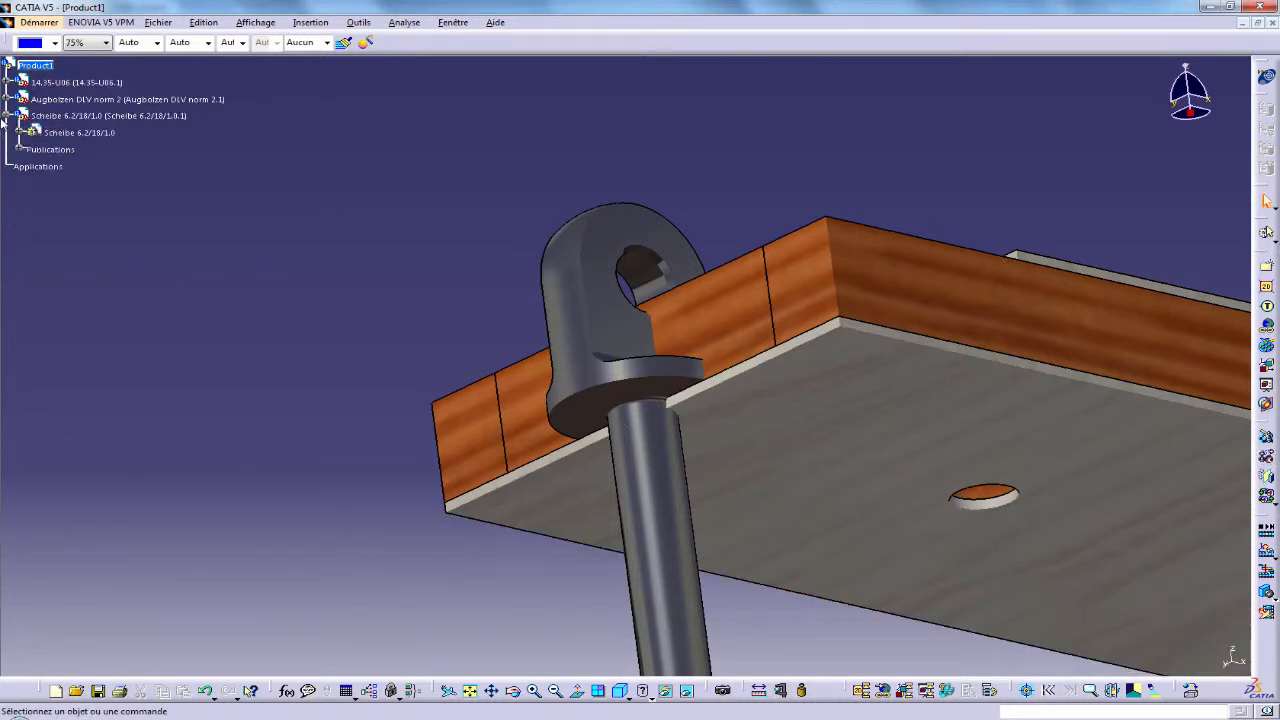
# Show the washer again through its Extrusion.1 feature and collapse its branch in the specification tree.
pyautogui.click(21, 132)
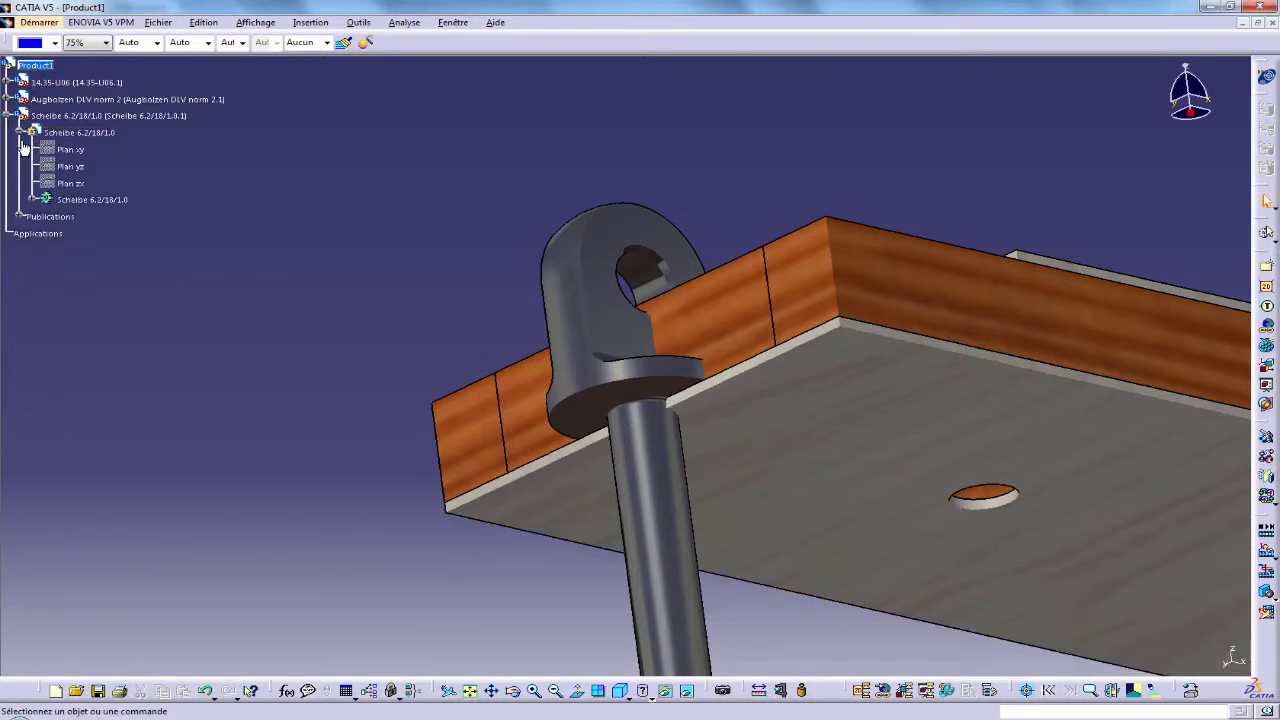
pyautogui.click(32, 200)
pyautogui.rightClick(87, 237)
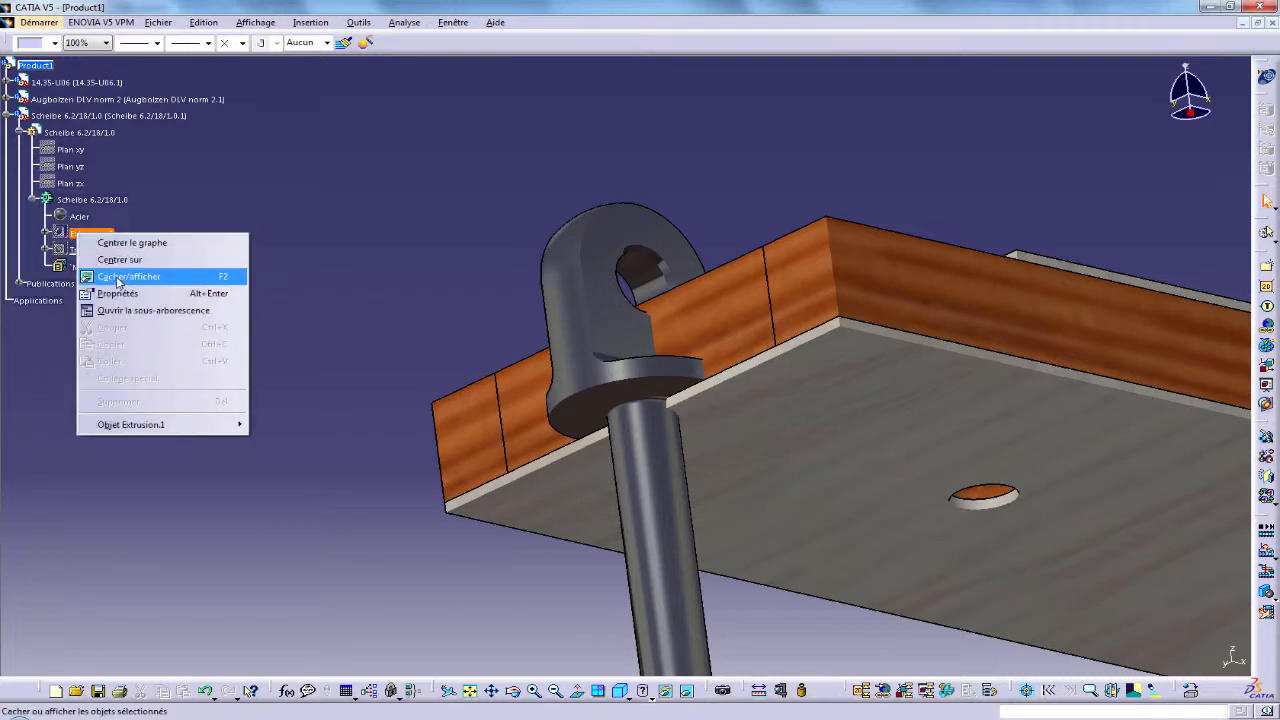
pyautogui.click(200, 274)
pyautogui.click(8, 116)
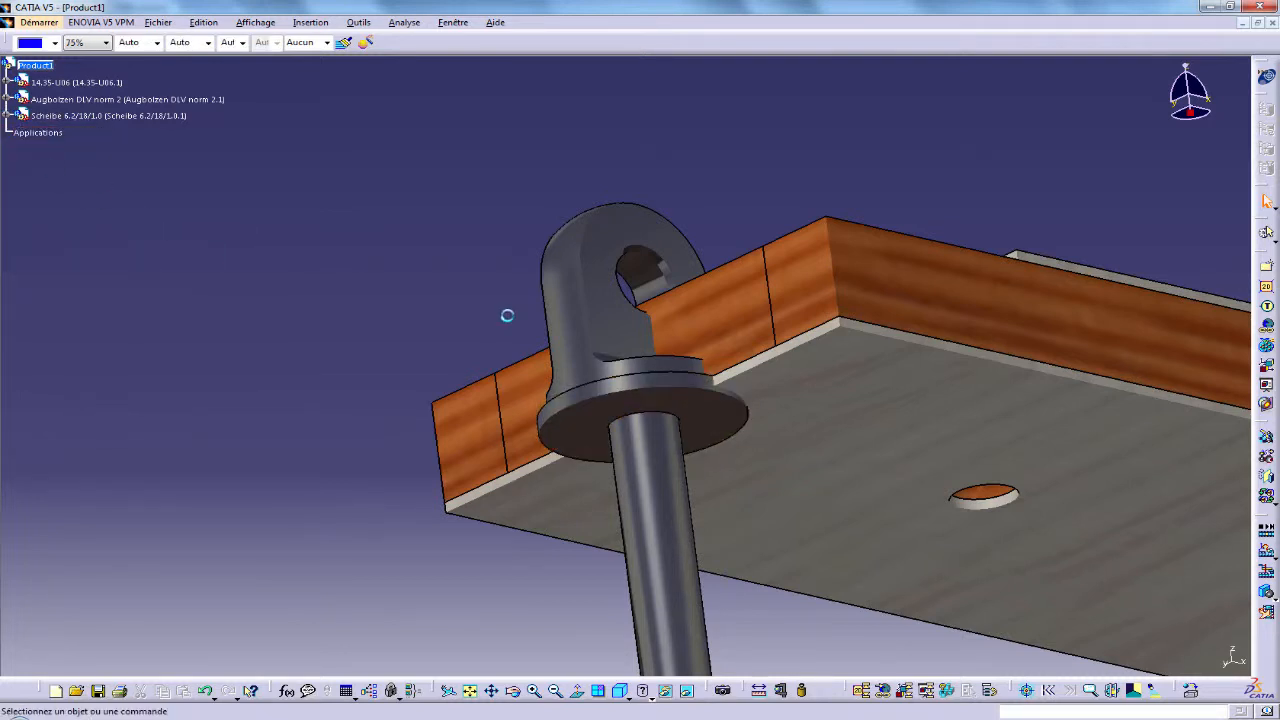
pyautogui.moveTo(740, 313); pyautogui.dragTo(752, 528, button='middle')
pyautogui.moveTo(500, 490); pyautogui.dragTo(555, 505, button='middle')
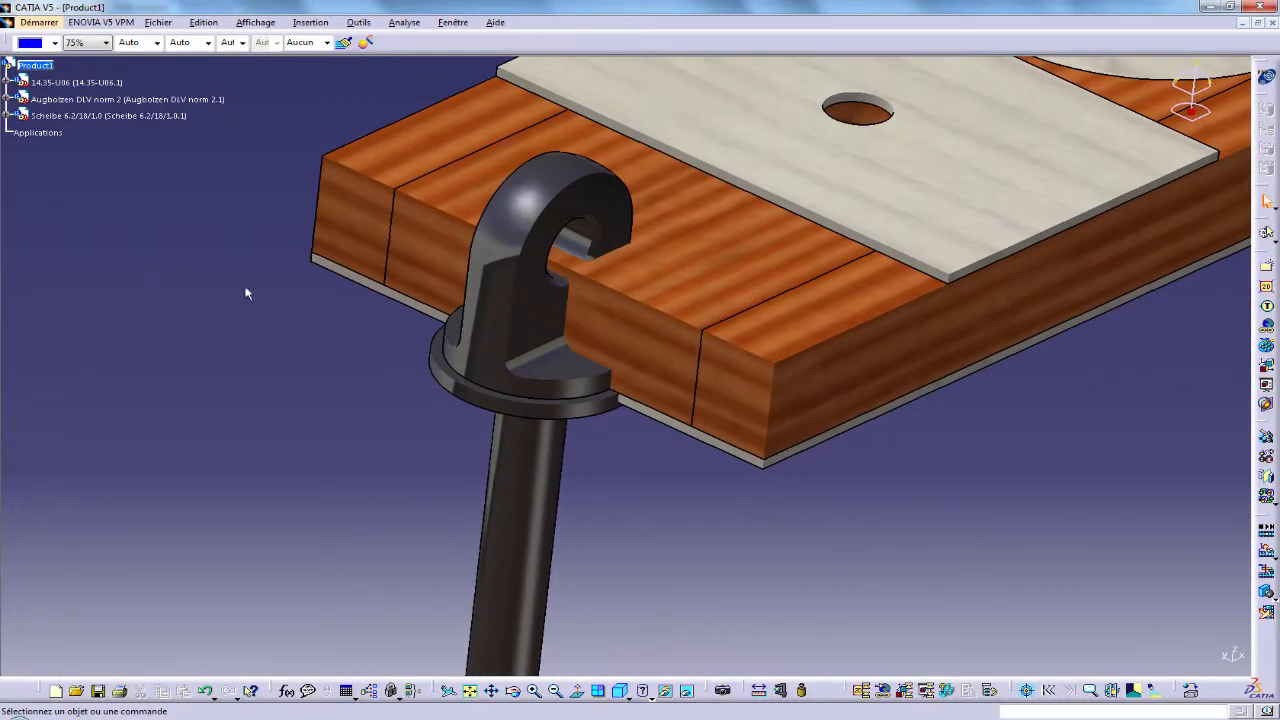
# Select the eye bolt and washer together and align the washer's outer face with the spar's underside using multi-constraint alignment.
pyautogui.moveTo(247, 293); pyautogui.dragTo(245, 362, button='middle')
pyautogui.click(67, 102)
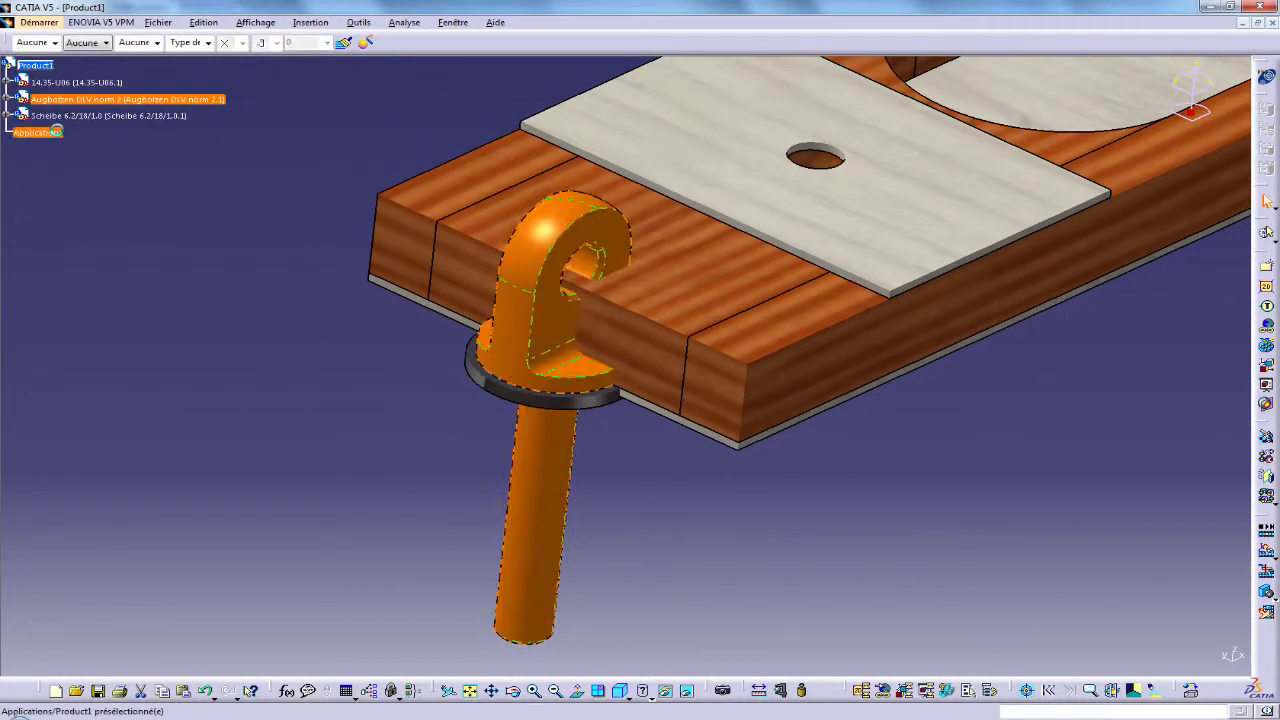
pyautogui.keyDown('ctrl'); pyautogui.click(60, 115); pyautogui.keyUp('ctrl')
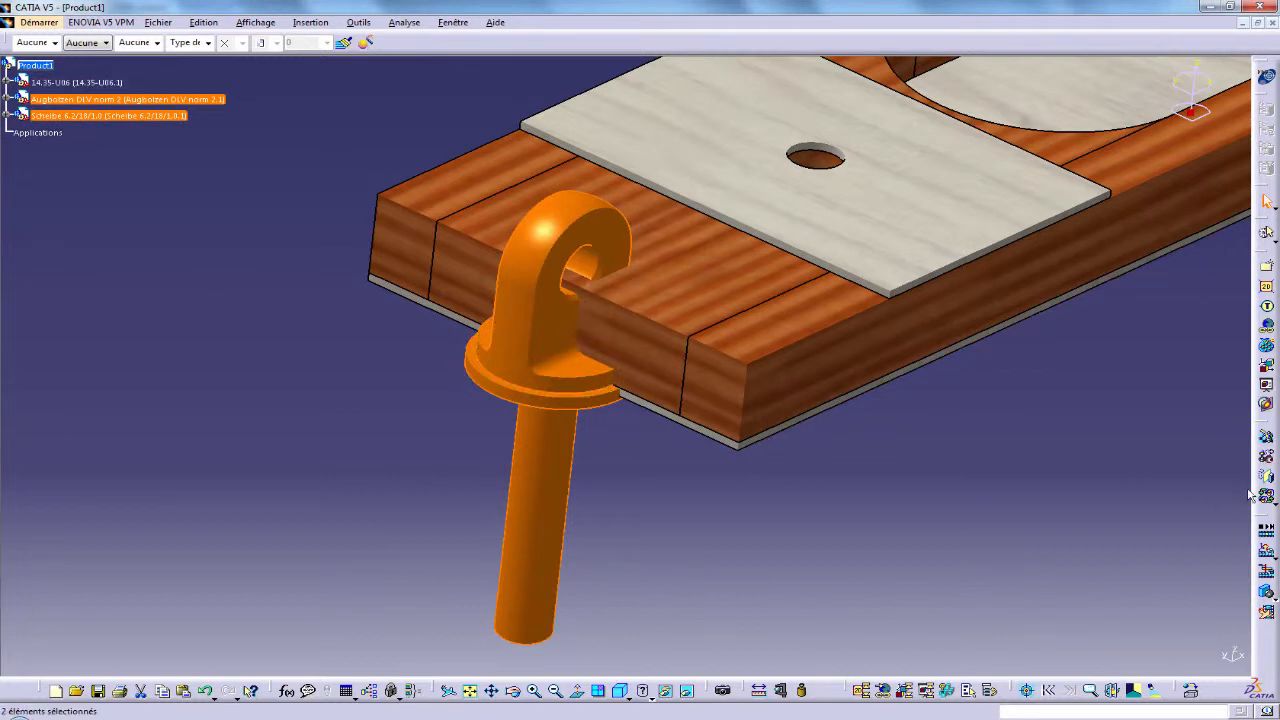
pyautogui.click(1266, 458)
pyautogui.moveTo(947, 472); pyautogui.dragTo(801, 504, button='middle')
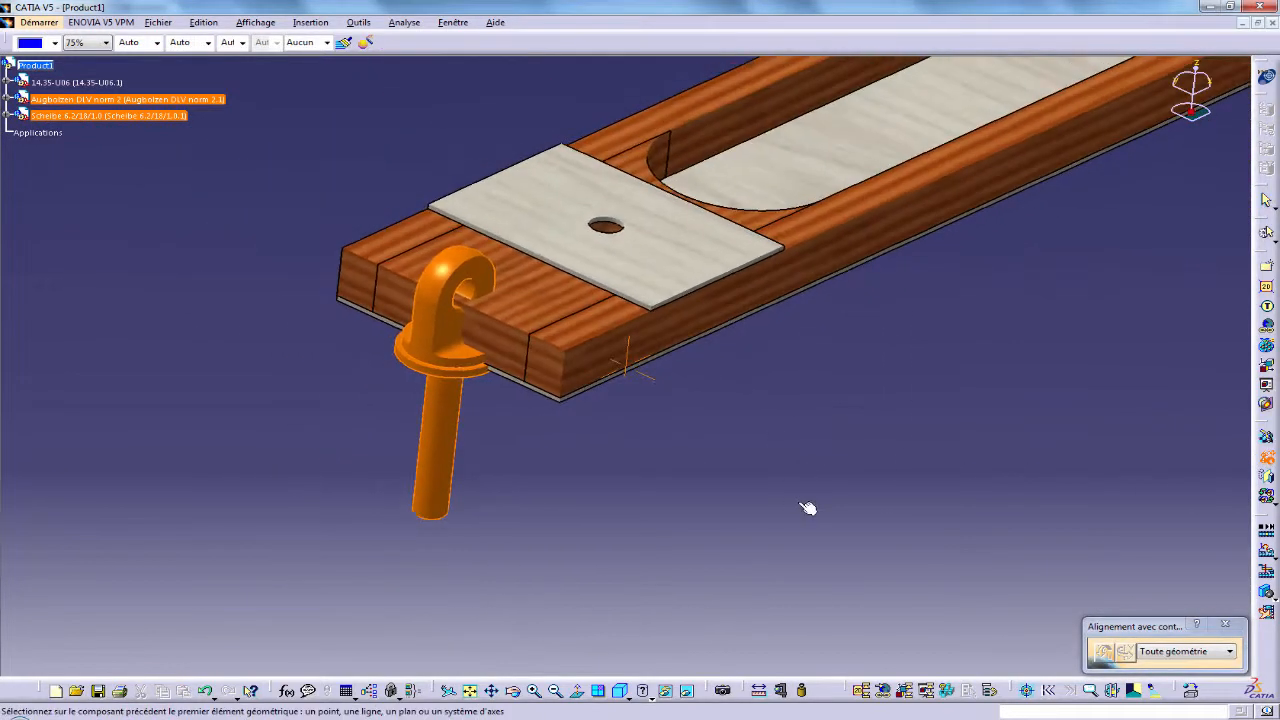
pyautogui.moveTo(600, 478)
pyautogui.mouseDown(button='middle')
pyautogui.moveTo(614, 480)
pyautogui.moveTo(609, 497)
pyautogui.mouseUp(button='middle')
pyautogui.moveTo(718, 503); pyautogui.dragTo(568, 404, button='middle')
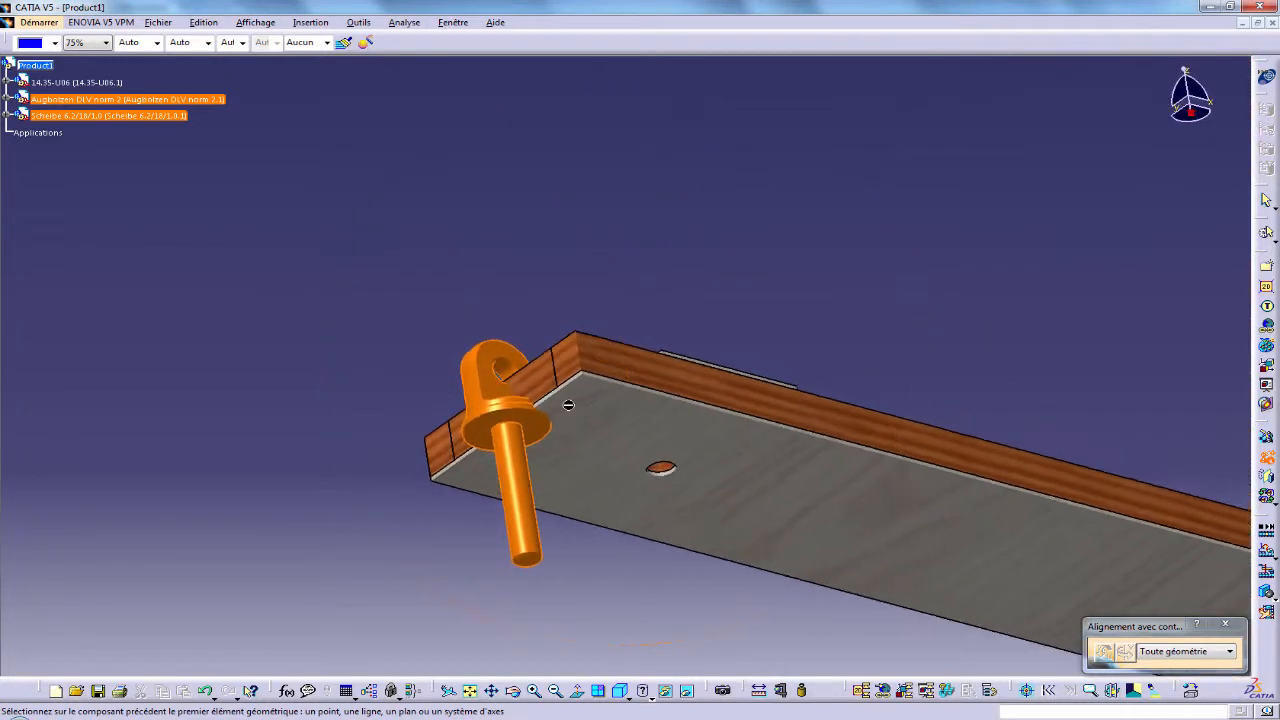
pyautogui.click(484, 430)
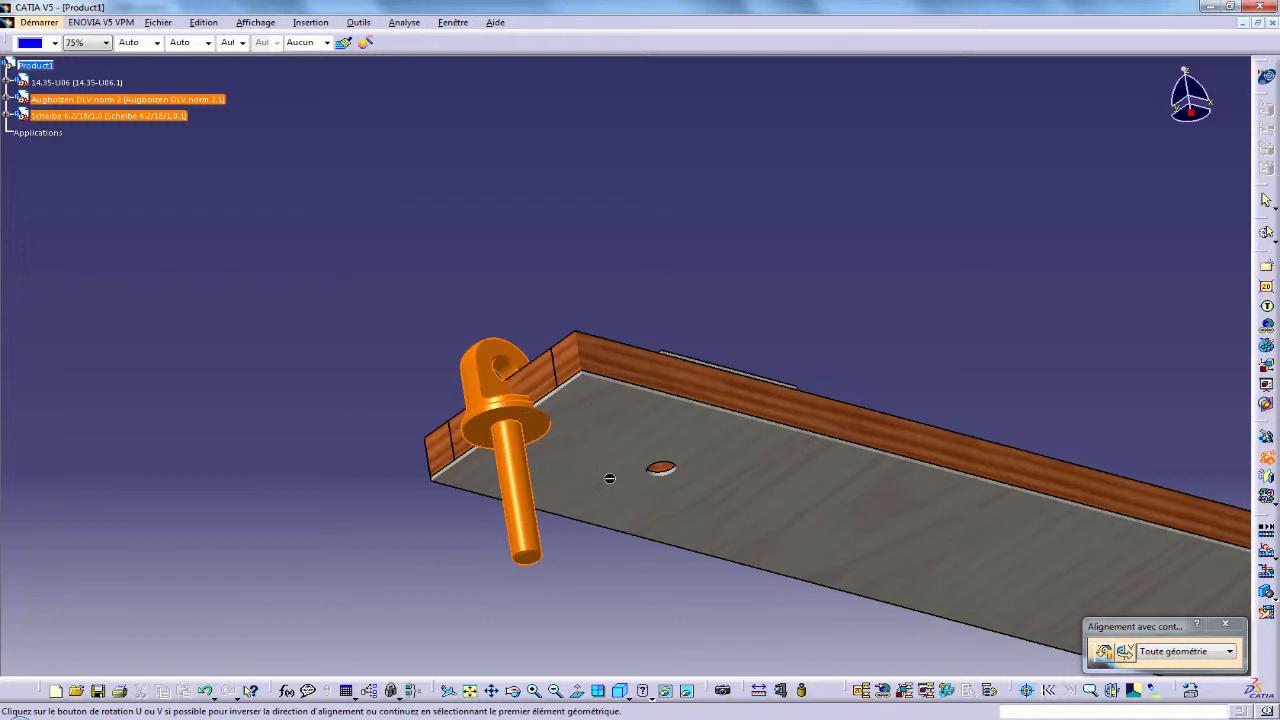
# Align the eye bolt's shank axis with the spar hole and reverse the direction so the shank passes through the spar.
pyautogui.click(515, 519)
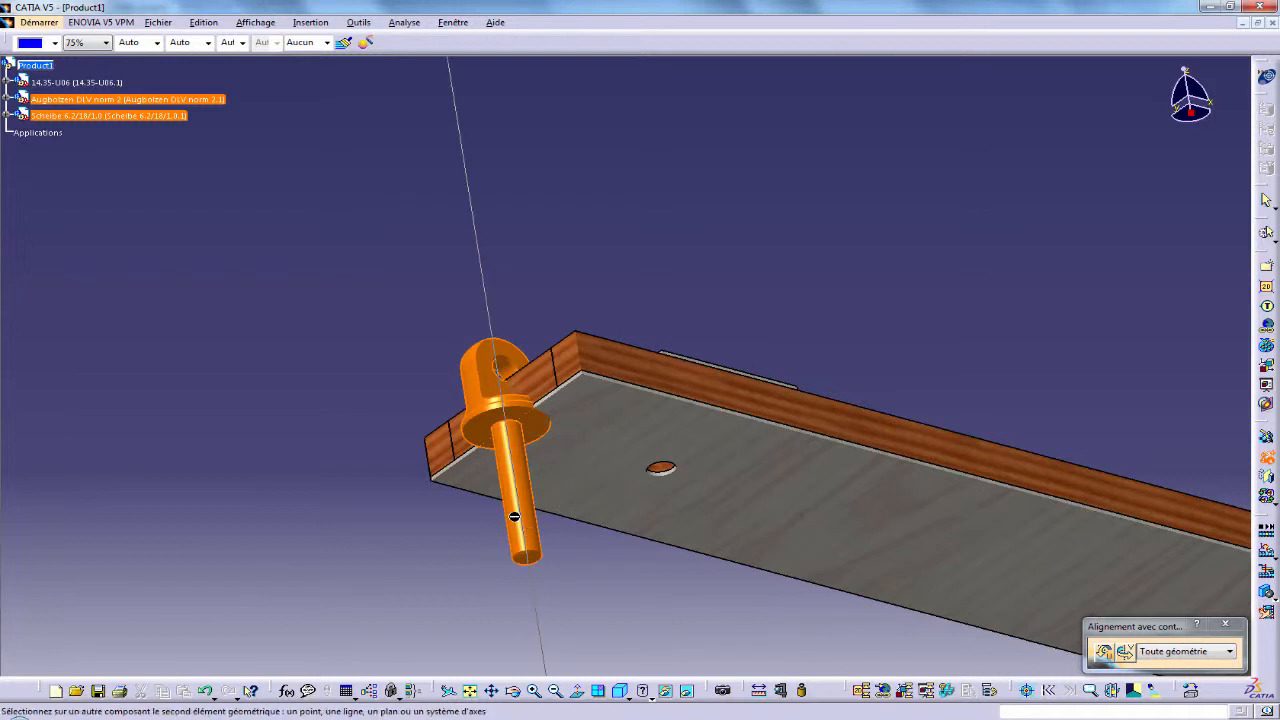
pyautogui.click(661, 470)
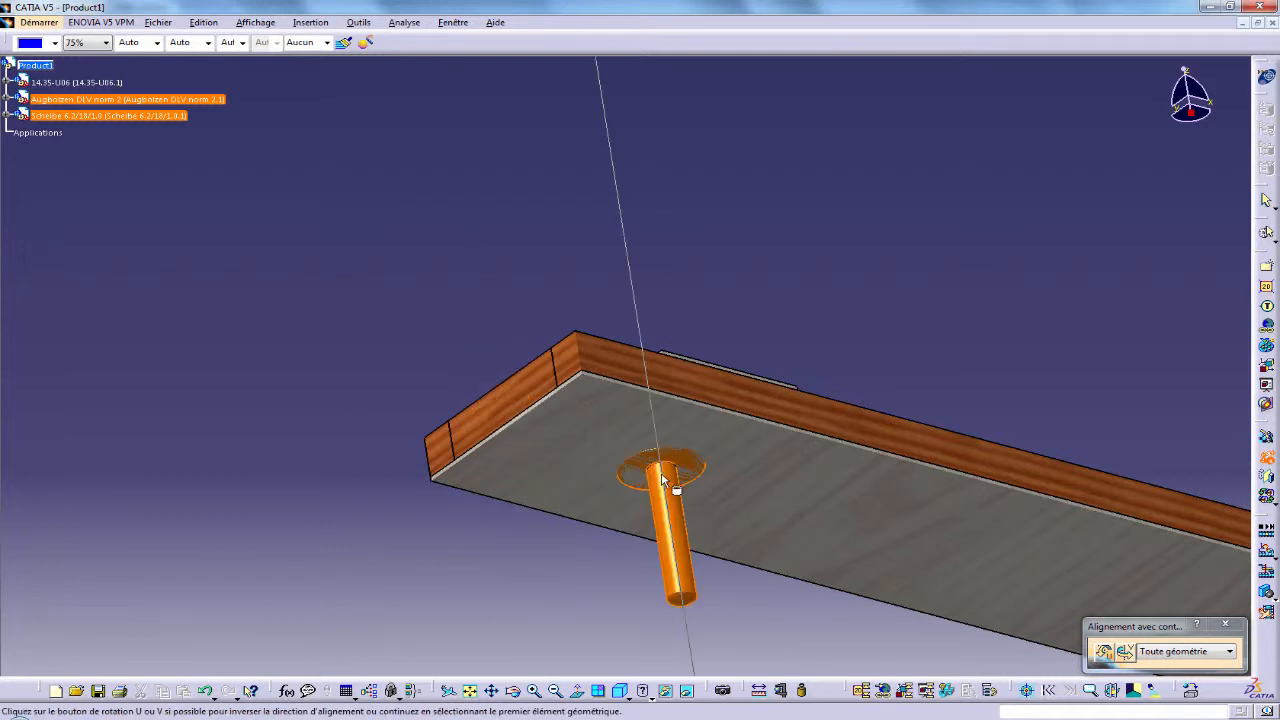
pyautogui.click(1126, 653)
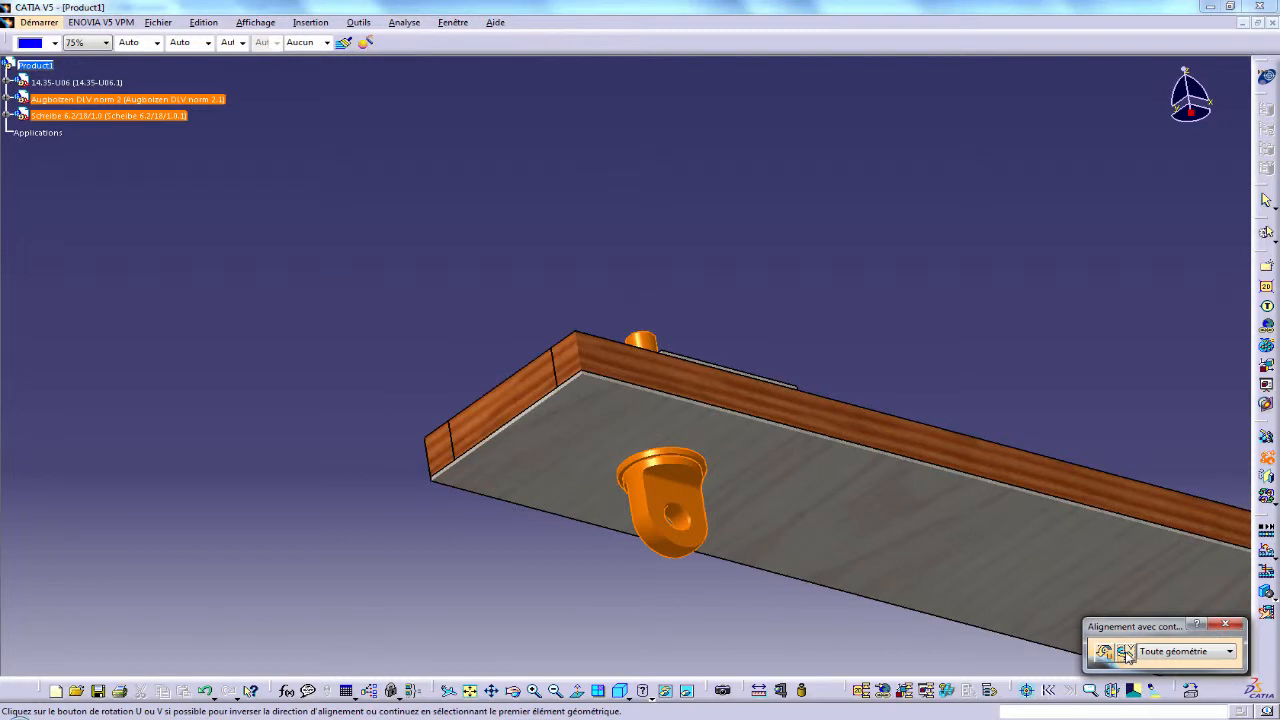
pyautogui.moveTo(652, 467); pyautogui.dragTo(867, 516, button='middle')
pyautogui.click(1266, 438)
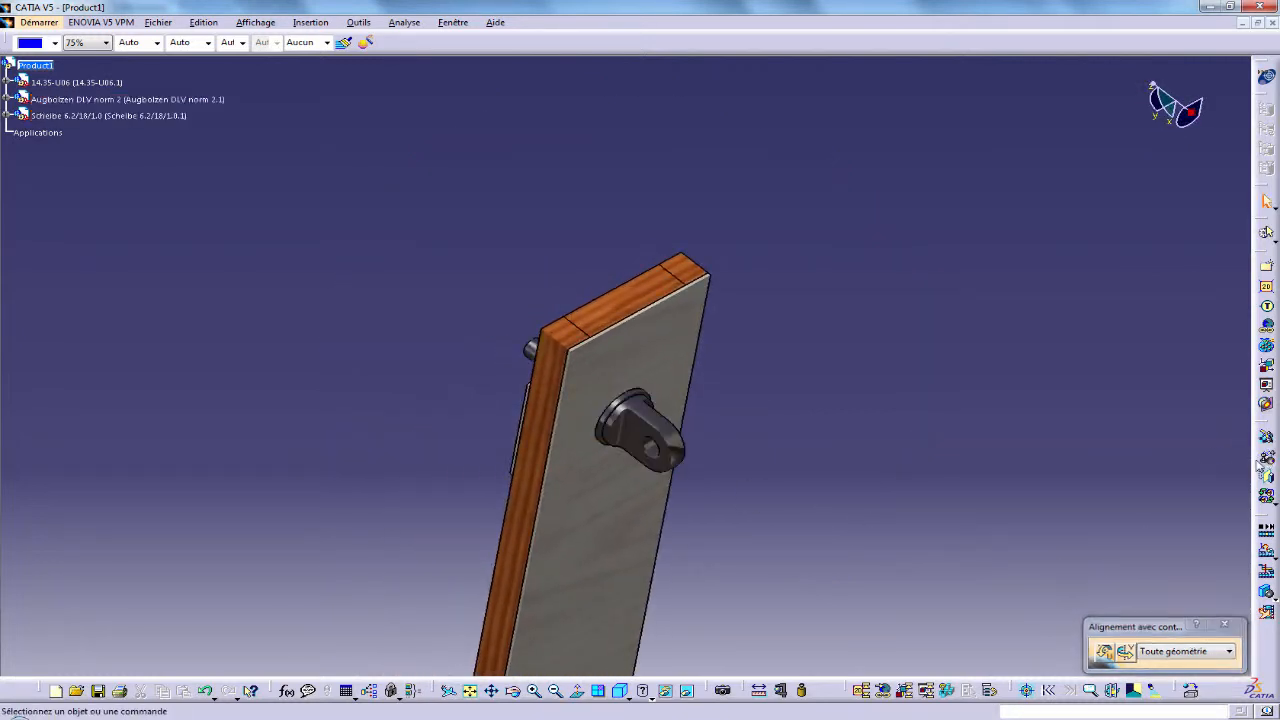
# Start a rotation of the eye bolt and washer together, with the bolt's shank as the rotation axis.
pyautogui.click(100, 99)
pyautogui.keyDown('ctrl'); pyautogui.click(100, 116); pyautogui.keyUp('ctrl')
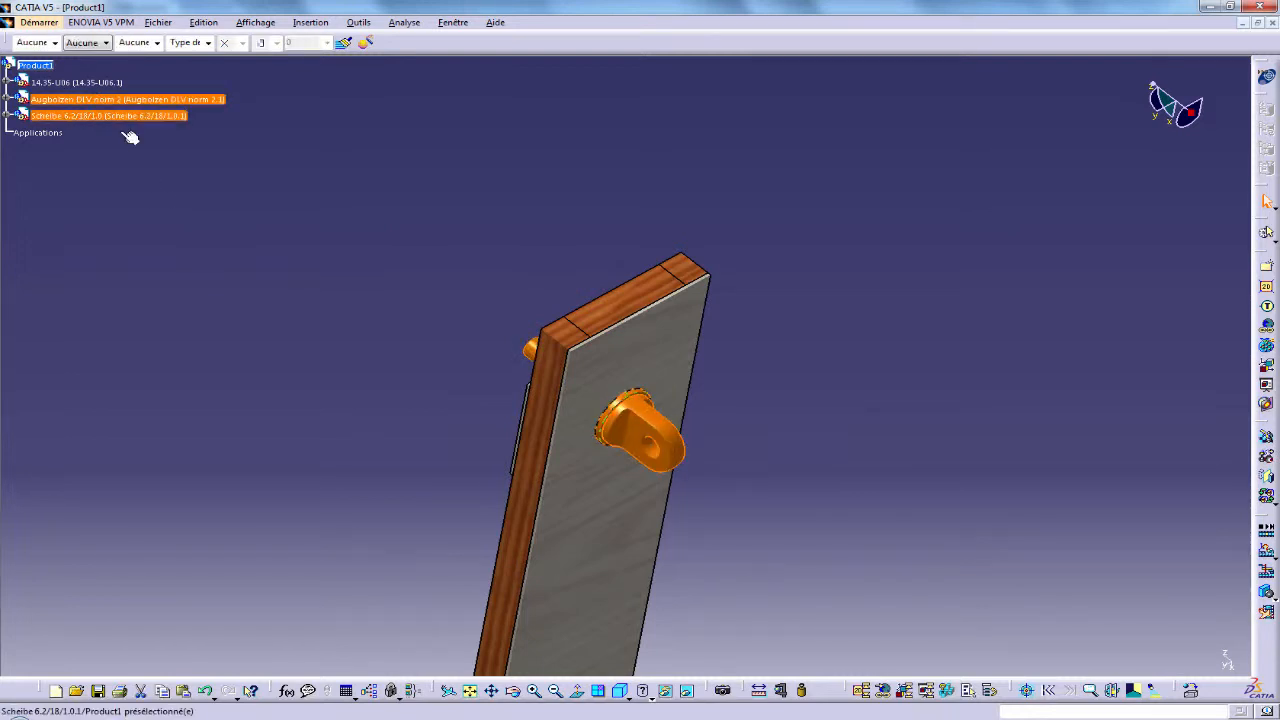
pyautogui.click(1266, 438)
pyautogui.moveTo(771, 491); pyautogui.dragTo(852, 476, button='middle')
pyautogui.click(1091, 491)
pyautogui.moveTo(815, 520); pyautogui.dragTo(905, 420, button='middle')
pyautogui.click(1238, 524)
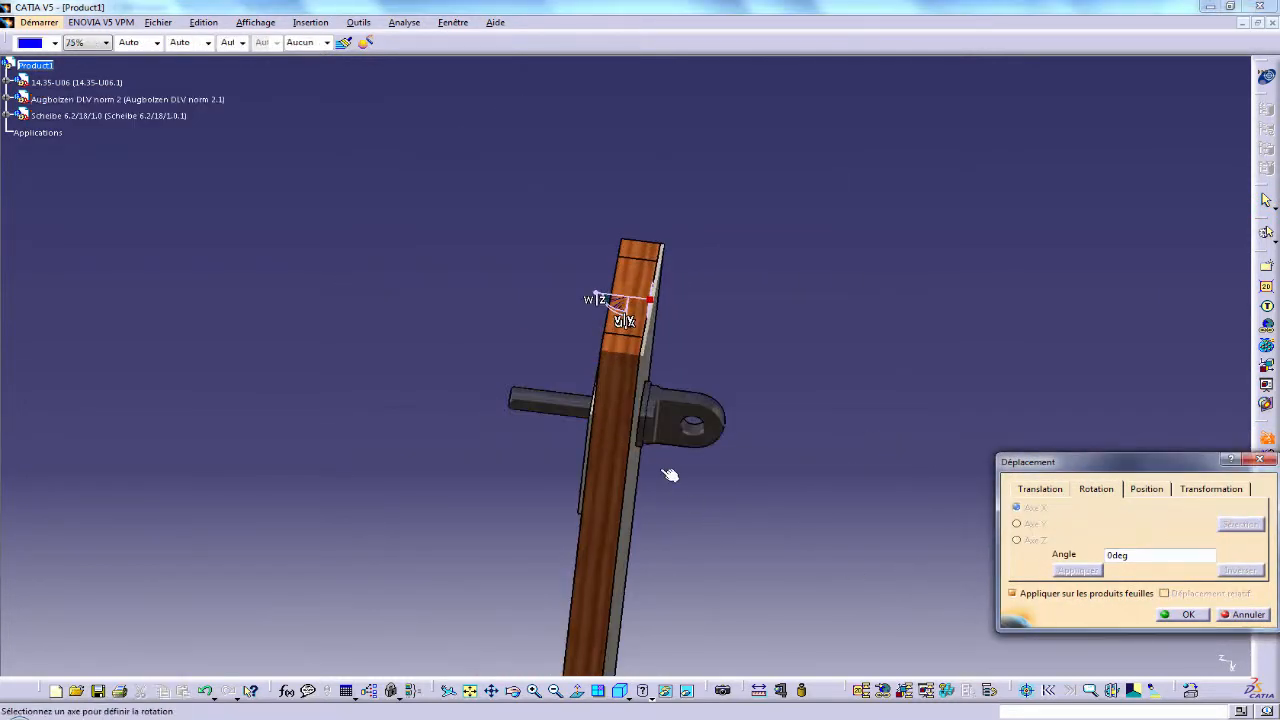
pyautogui.click(545, 406)
# Rotate the eye bolt and washer by 90 degrees about the shank axis.
pyautogui.moveTo(760, 503); pyautogui.dragTo(966, 527, button='middle')
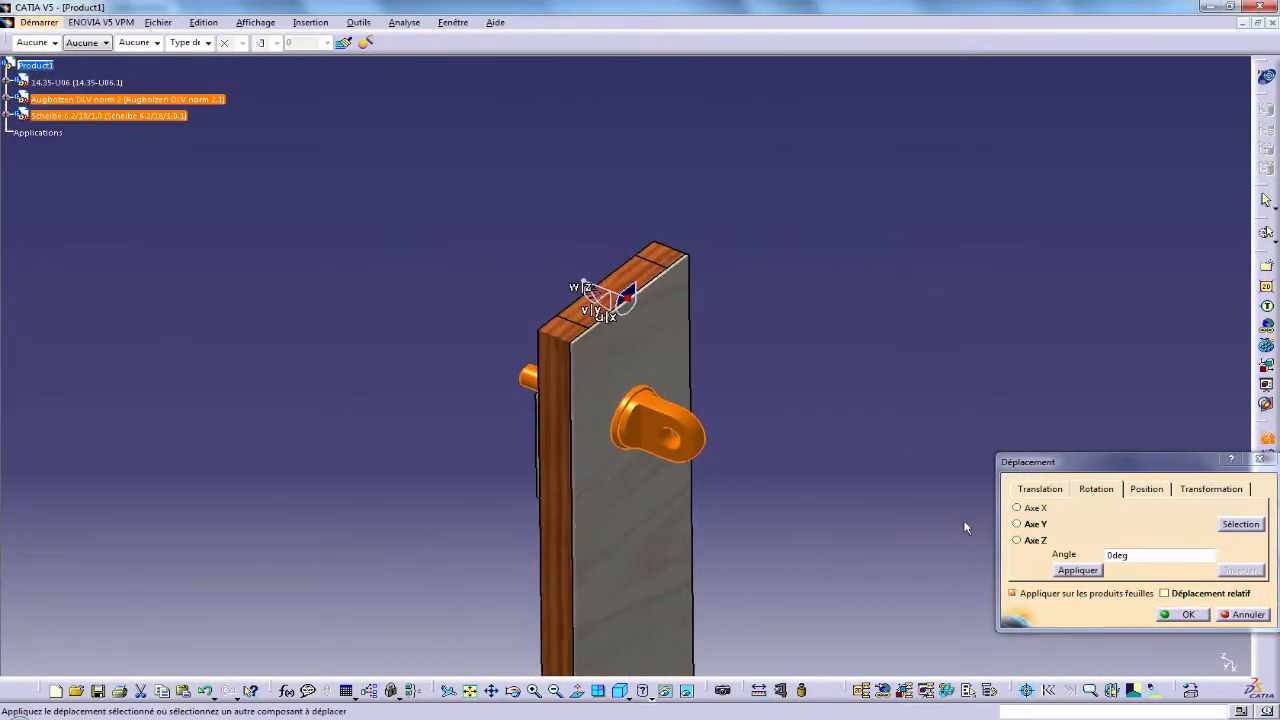
pyautogui.moveTo(815, 510); pyautogui.dragTo(805, 467, button='middle')
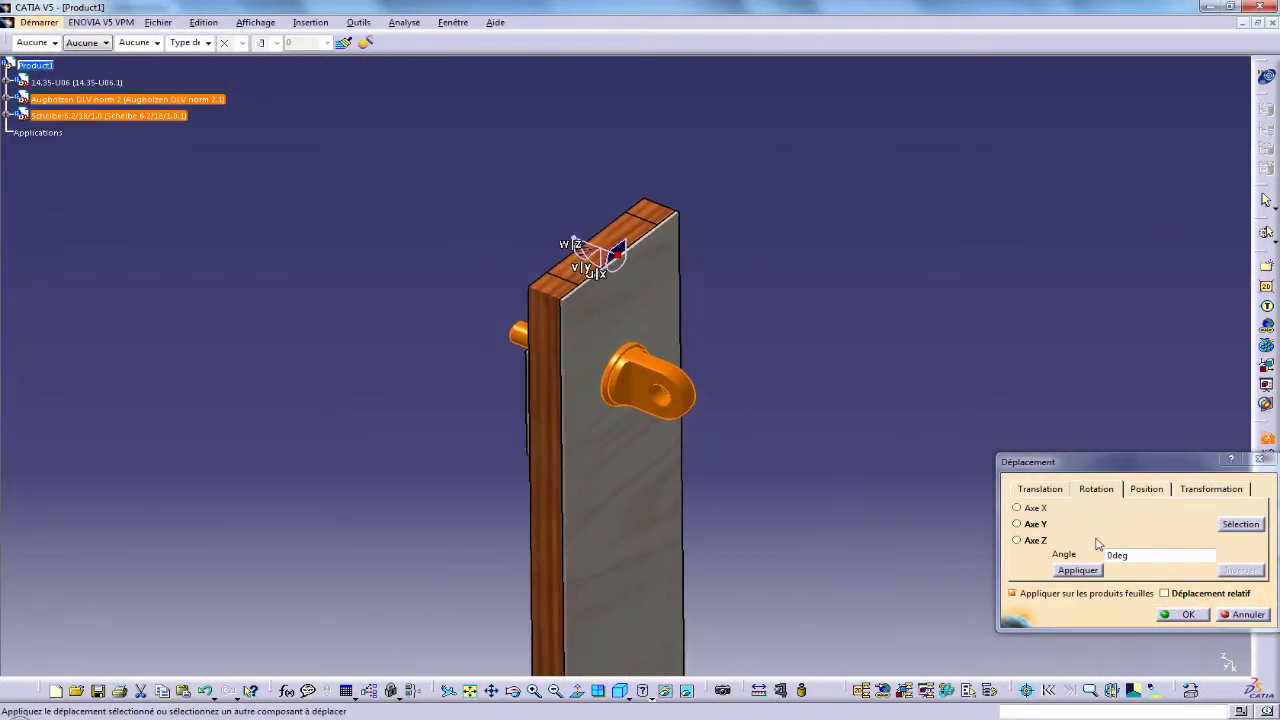
pyautogui.moveTo(1146, 555); pyautogui.dragTo(1084, 561)
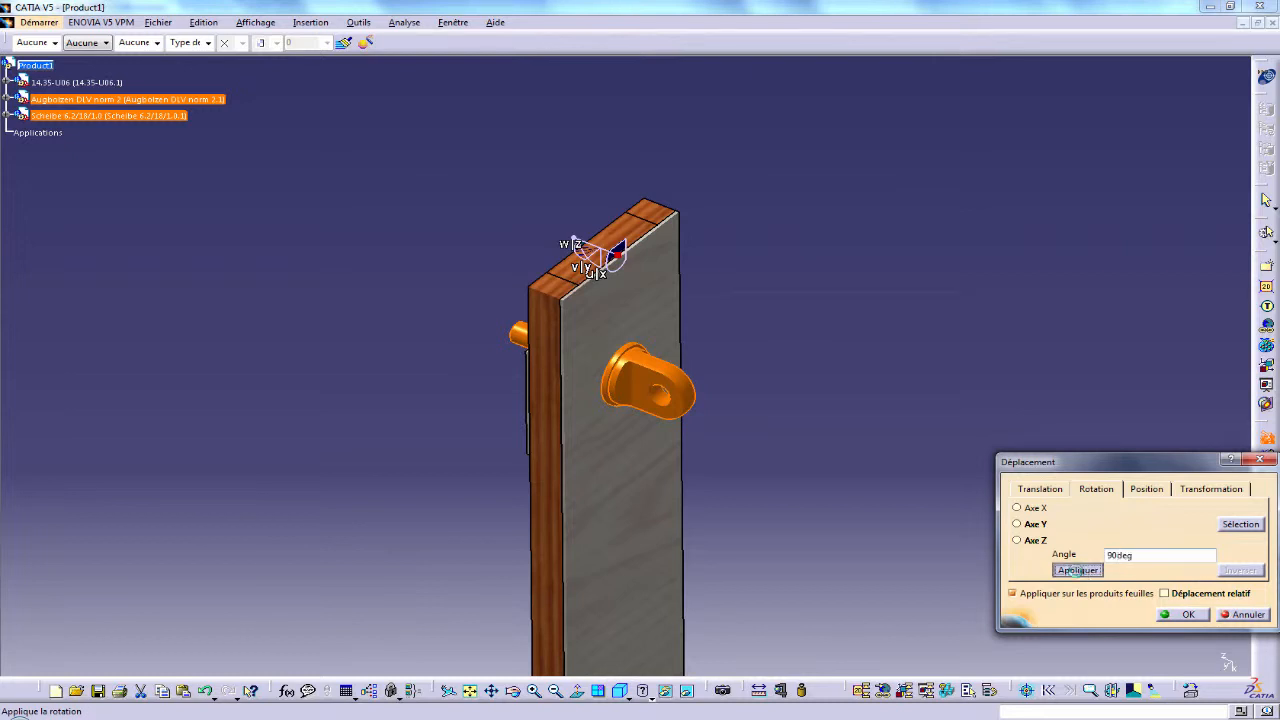
pyautogui.click(1077, 570)
pyautogui.click(1187, 614)
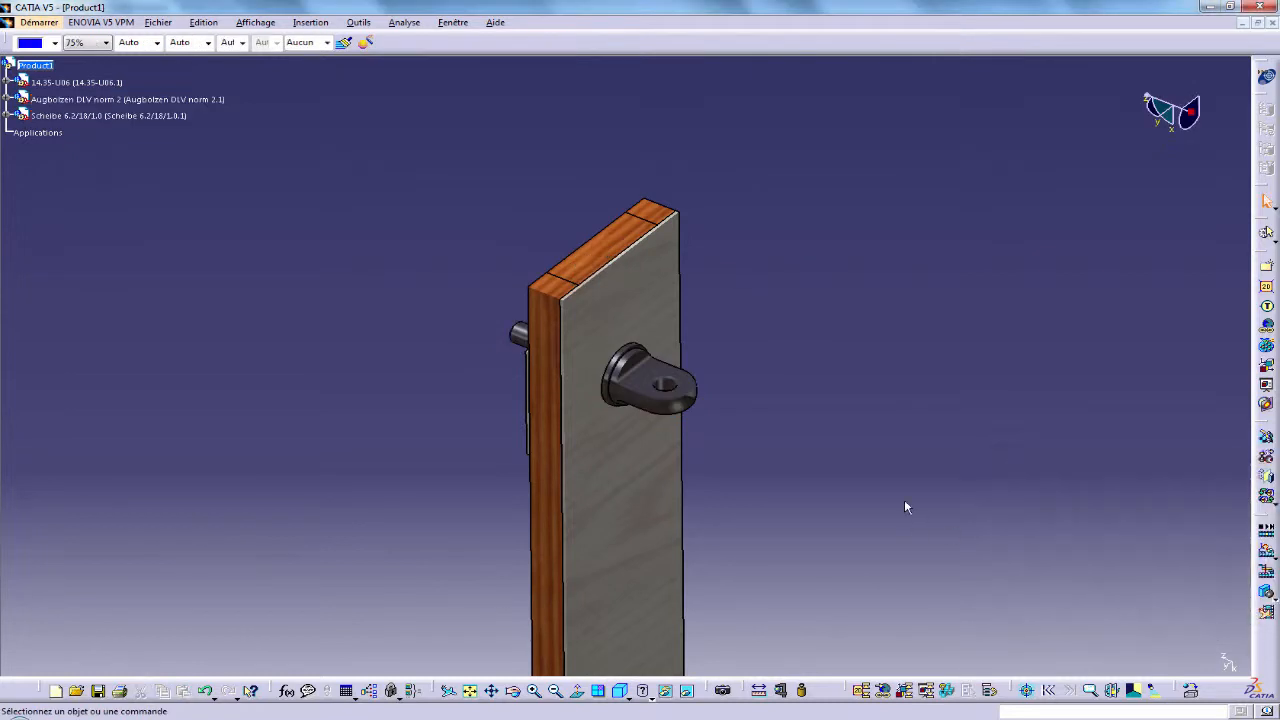
# Copy the washer Scheibe 6.2/18/1.0 and paste a second instance into Product1.
pyautogui.moveTo(786, 496); pyautogui.dragTo(636, 441, button='middle')
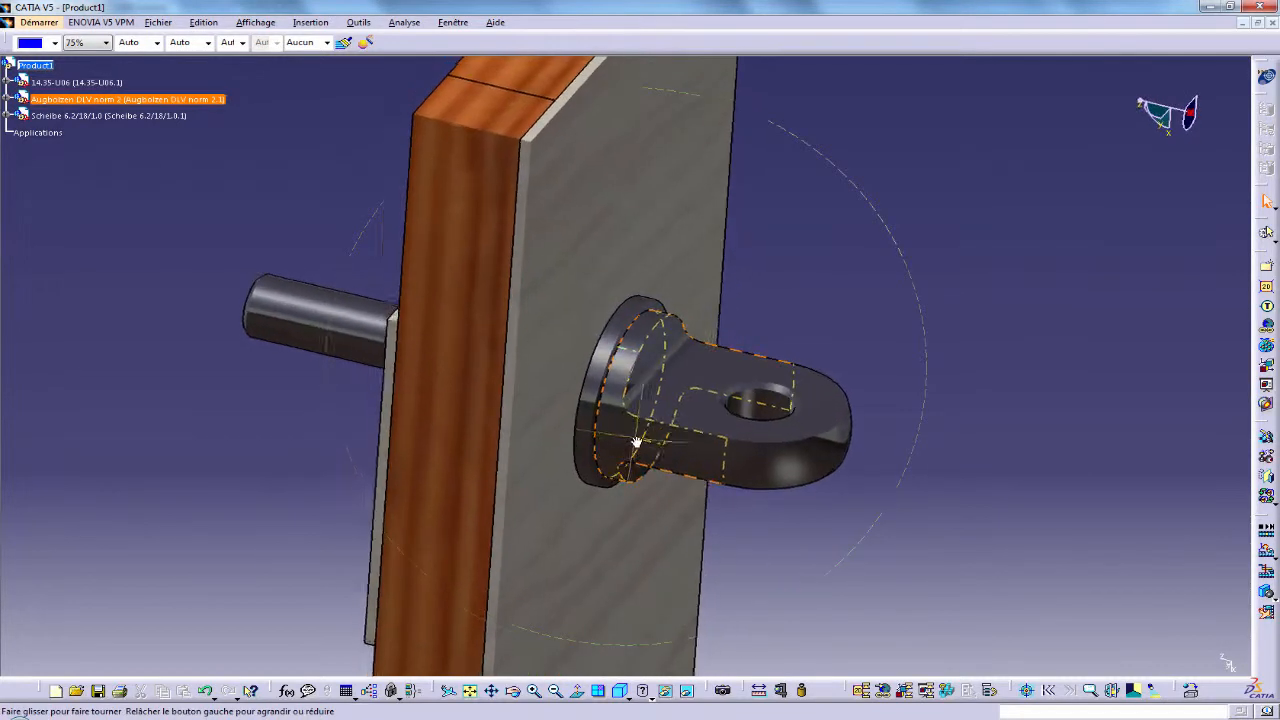
pyautogui.click(600, 342)
pyautogui.click(82, 120)
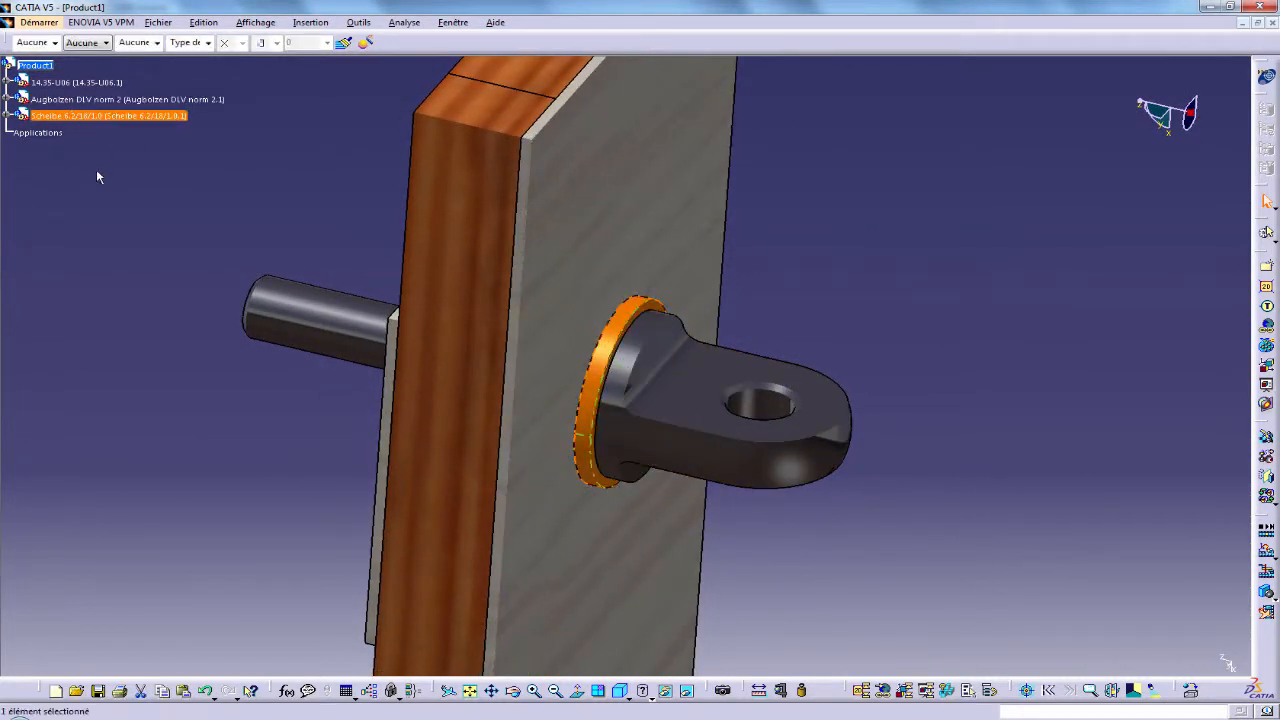
pyautogui.rightClick(112, 120)
pyautogui.click(152, 229)
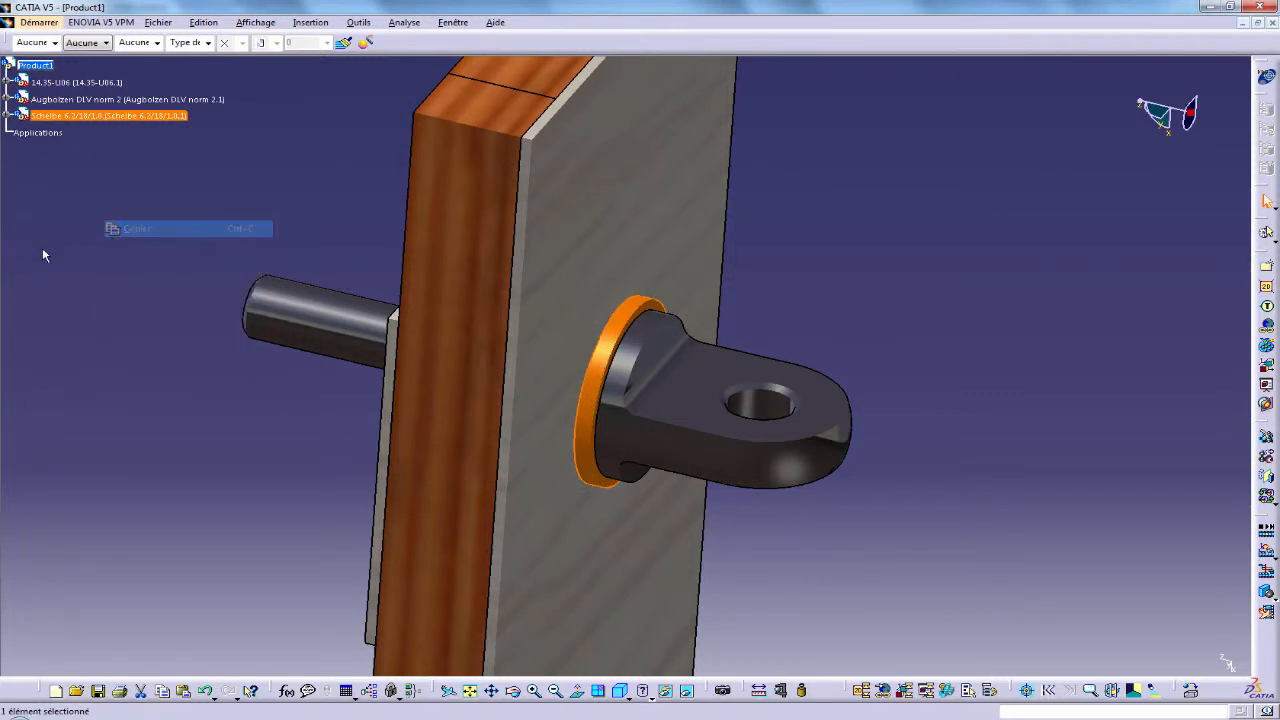
pyautogui.click(42, 65)
pyautogui.rightClick(42, 65)
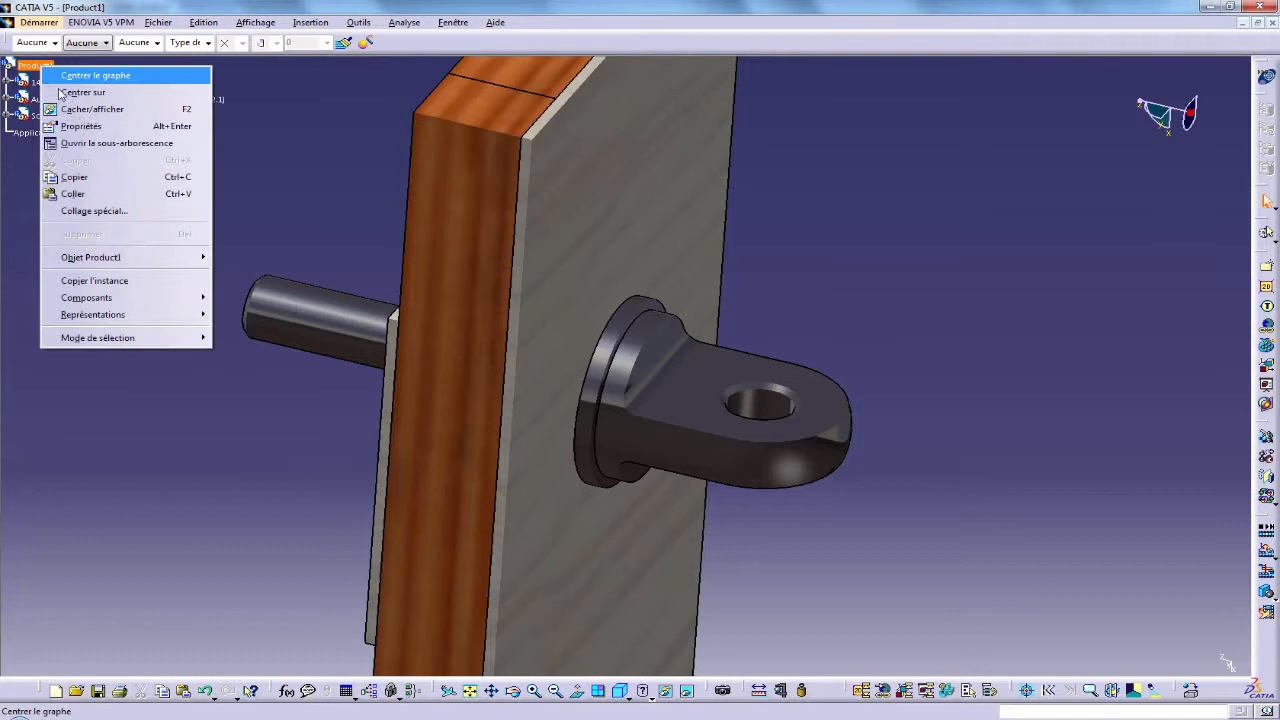
pyautogui.click(74, 194)
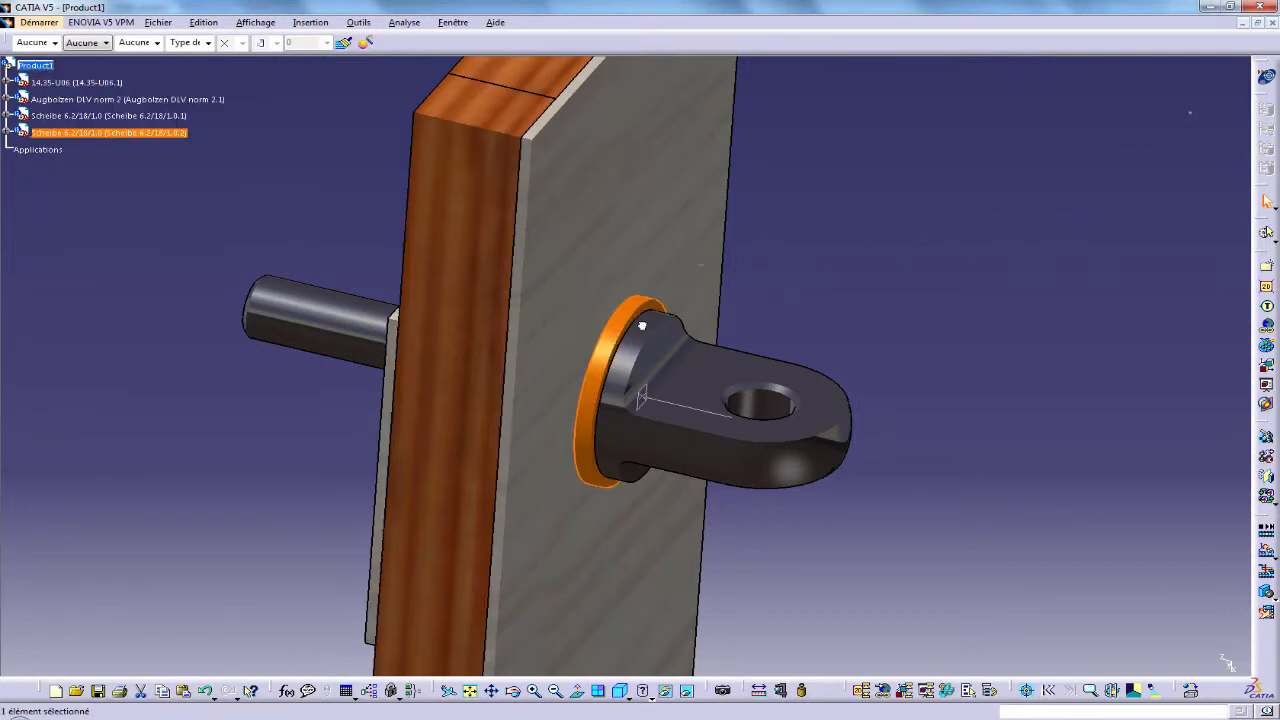
# Move the second washer along the bolt axis to the free end of the shank, on the spar's opposite side.
pyautogui.click(637, 327)
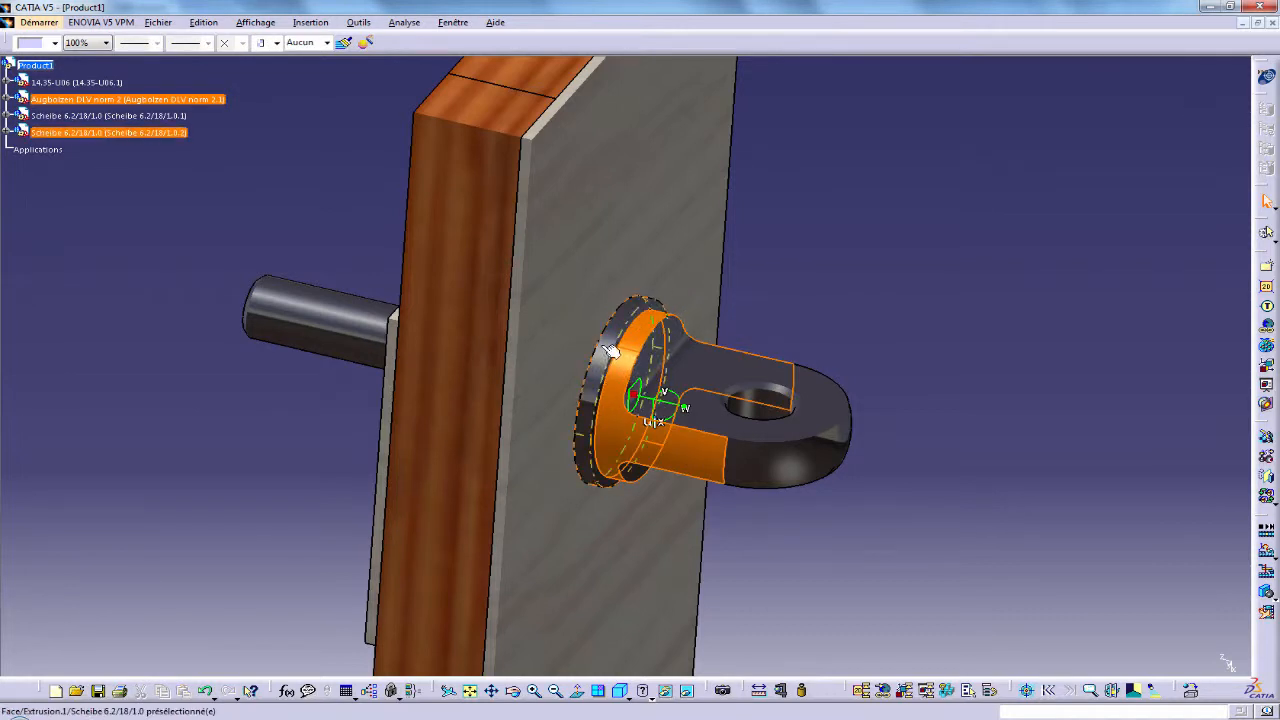
pyautogui.click(609, 349)
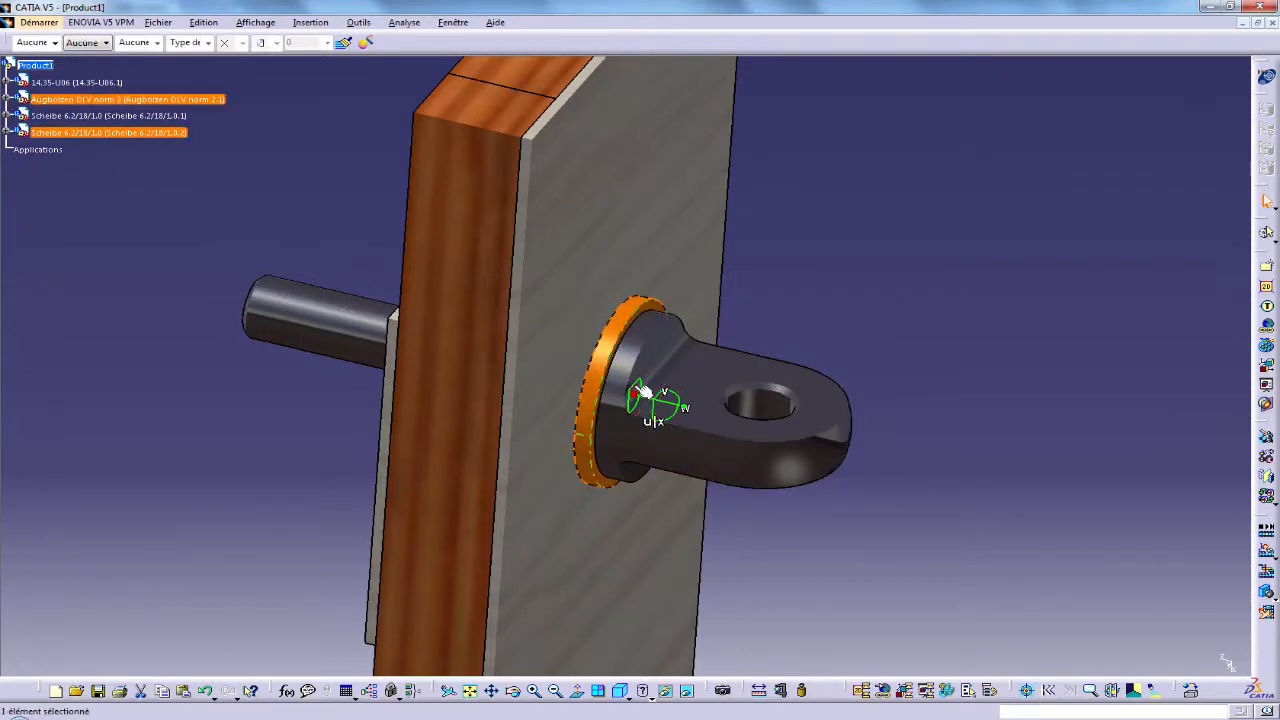
pyautogui.moveTo(670, 410); pyautogui.dragTo(372, 338)
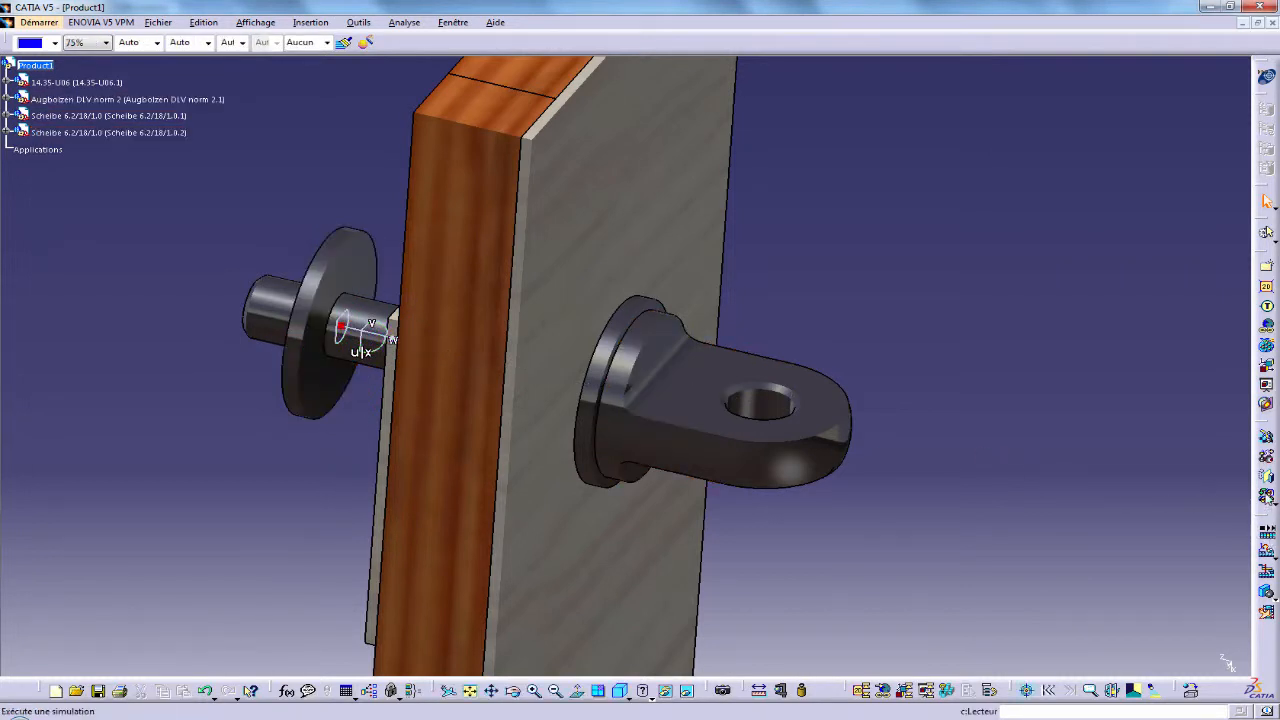
# Align the second washer's inner face with the outer face of the spar's reinforcement plate using multi-constraint alignment.
pyautogui.click(1268, 458)
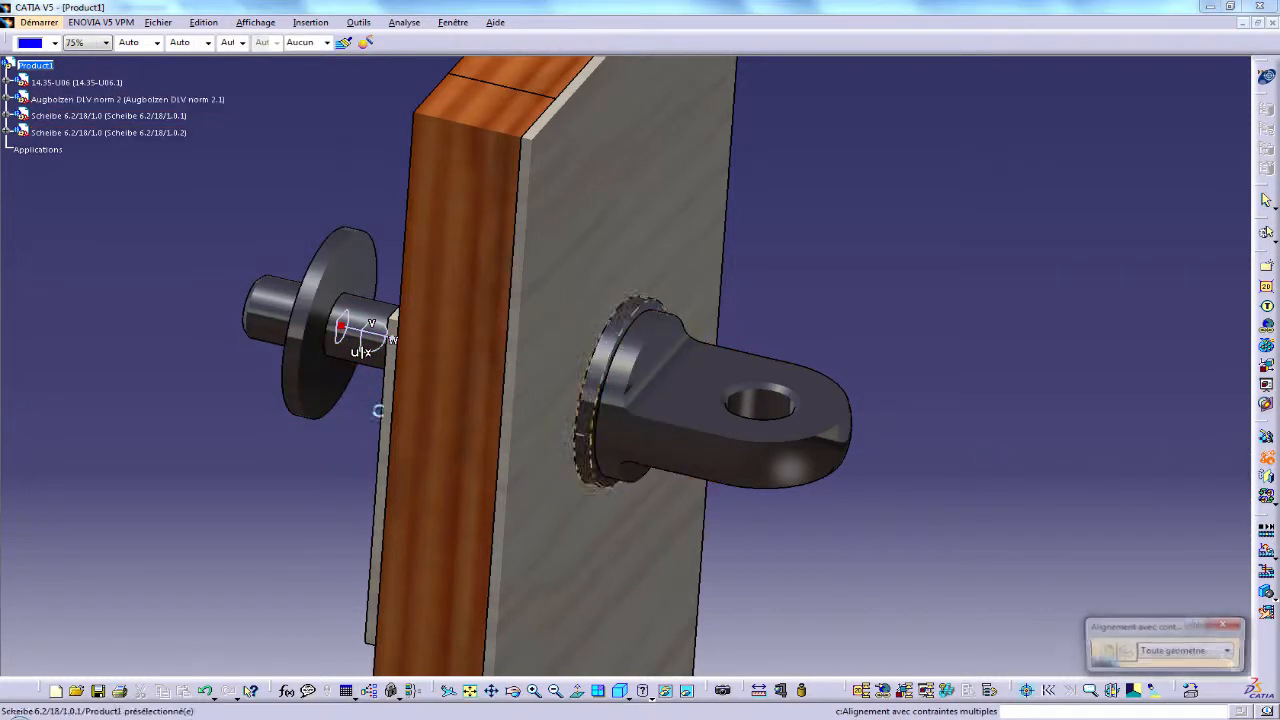
pyautogui.click(366, 272)
pyautogui.moveTo(337, 382); pyautogui.dragTo(468, 370, button='middle')
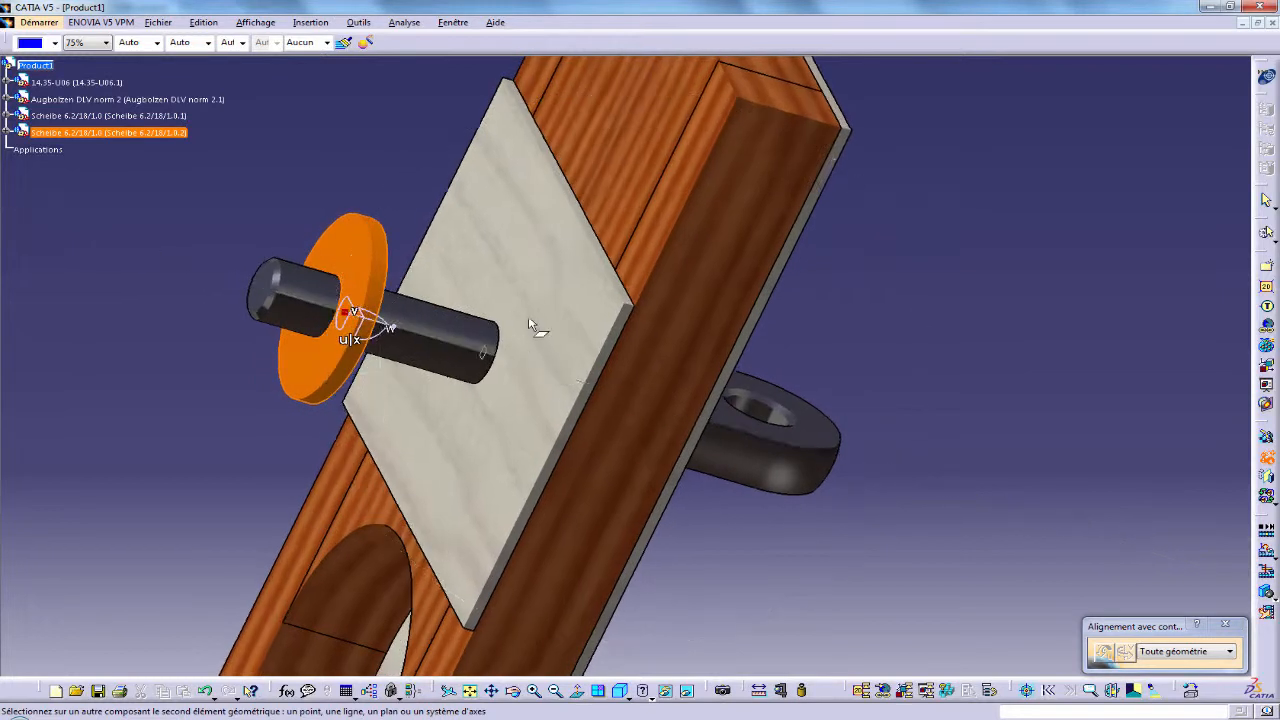
pyautogui.click(528, 315)
pyautogui.moveTo(528, 315); pyautogui.dragTo(715, 540, button='middle')
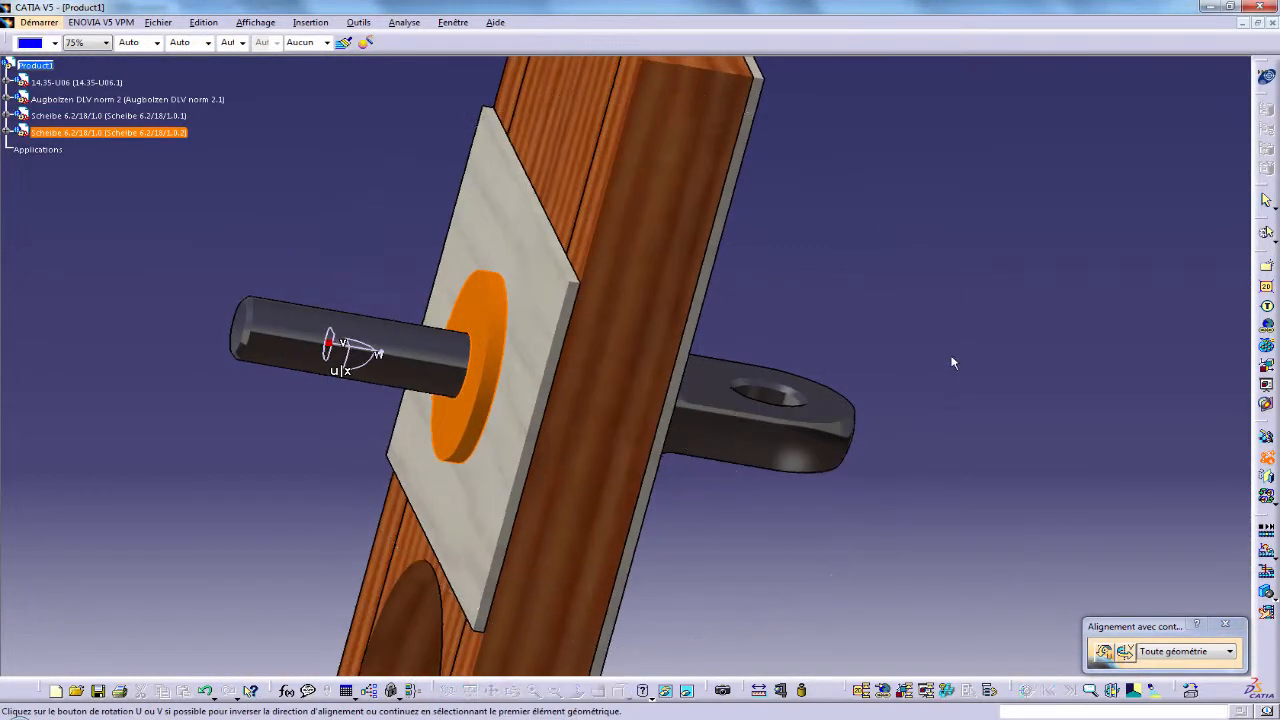
pyautogui.click(1266, 457)
# Tile the open document windows horizontally, then close the washer part with its changes saved and the eye bolt part.
pyautogui.click(452, 22)
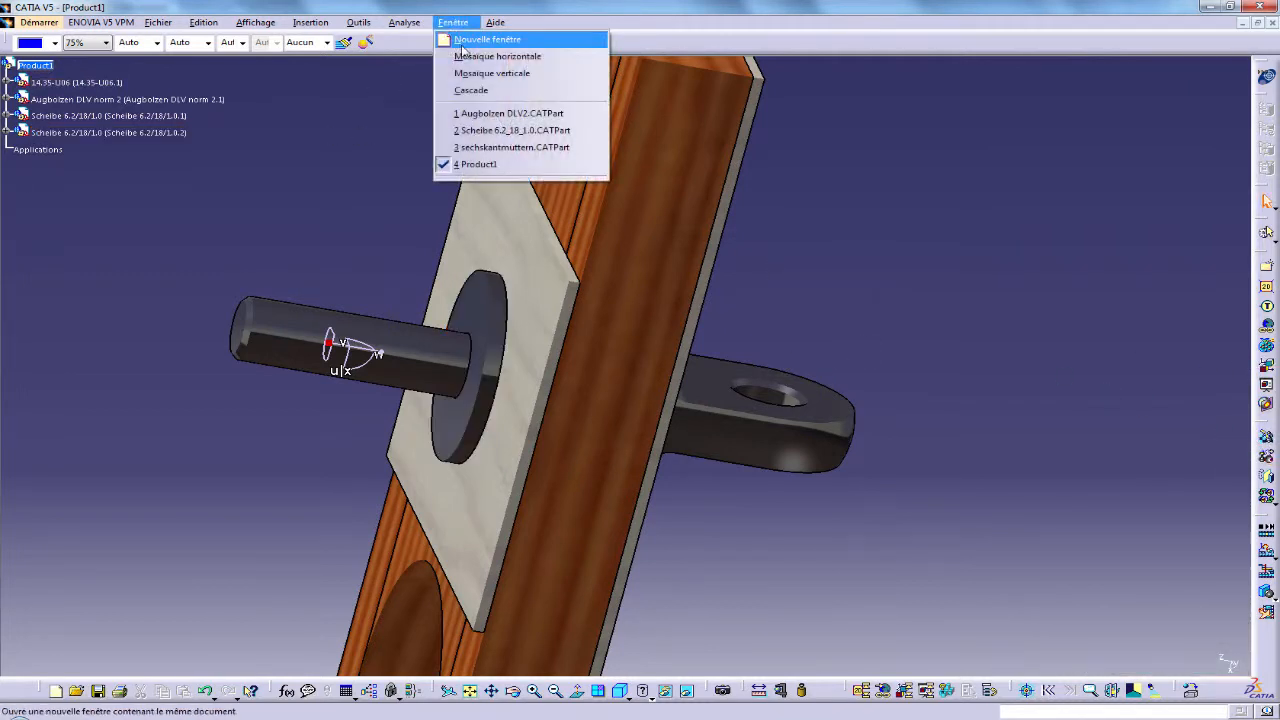
pyautogui.click(470, 55)
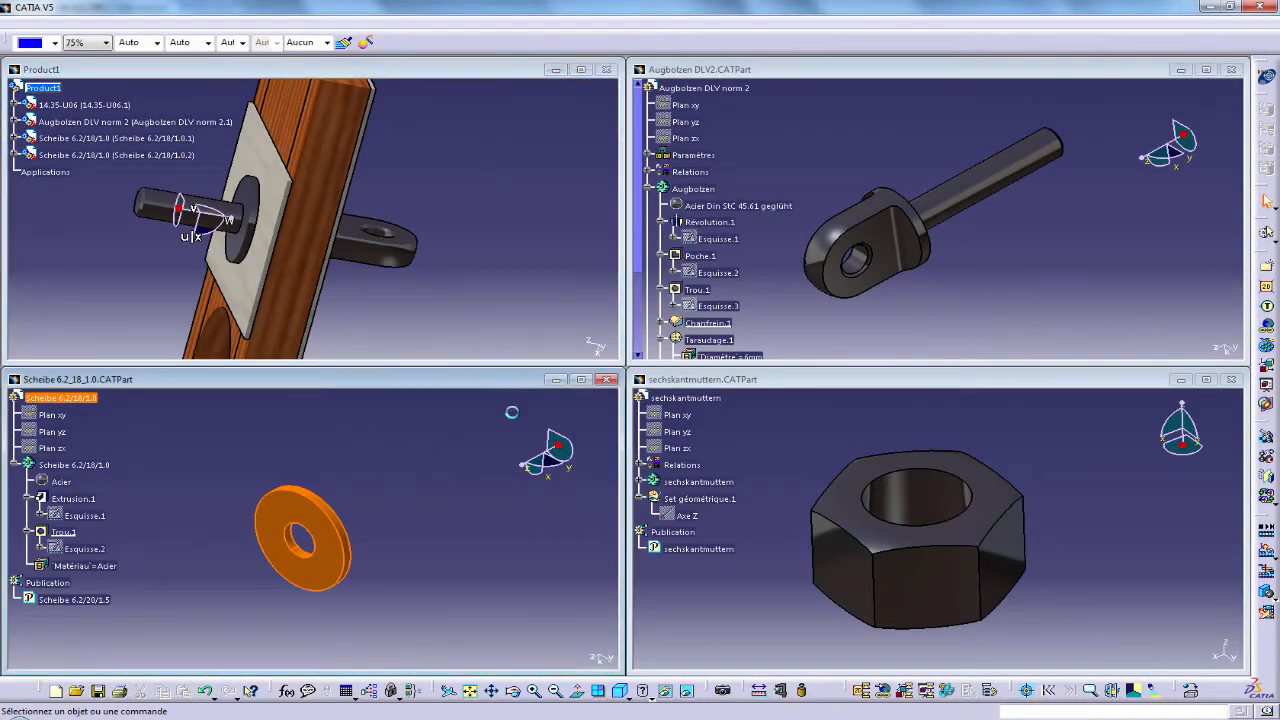
pyautogui.click(606, 379)
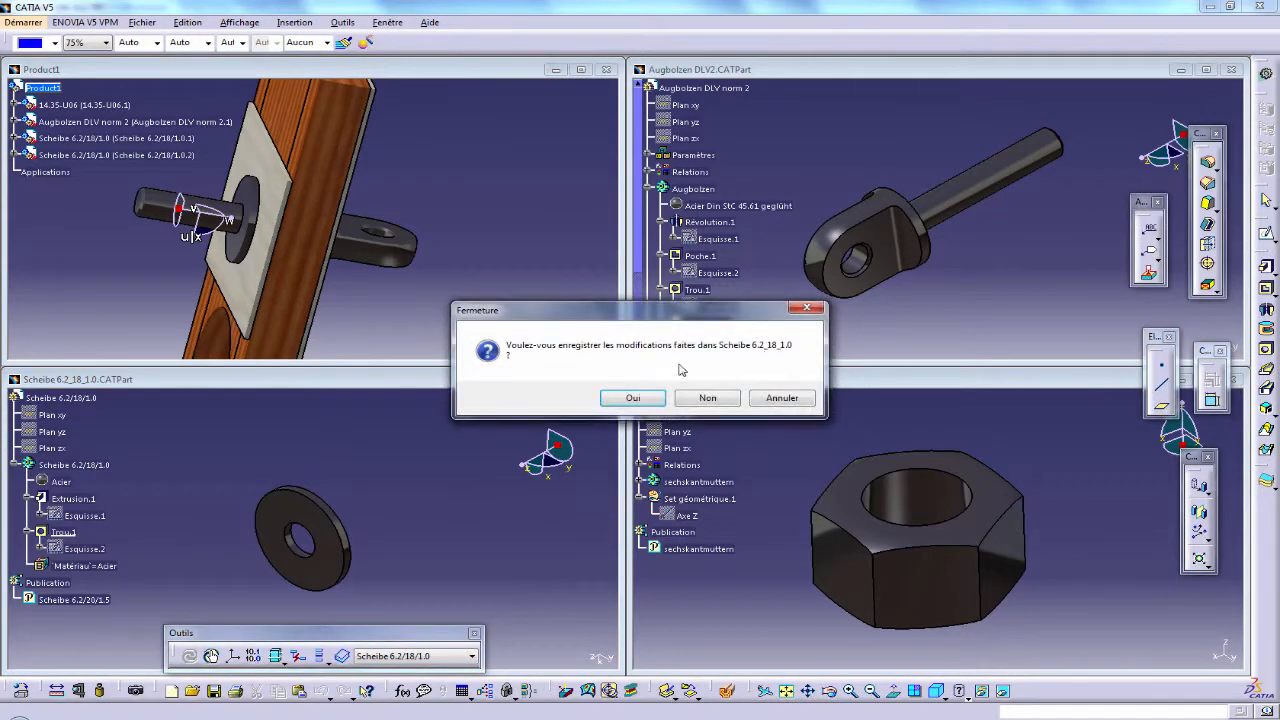
pyautogui.click(634, 398)
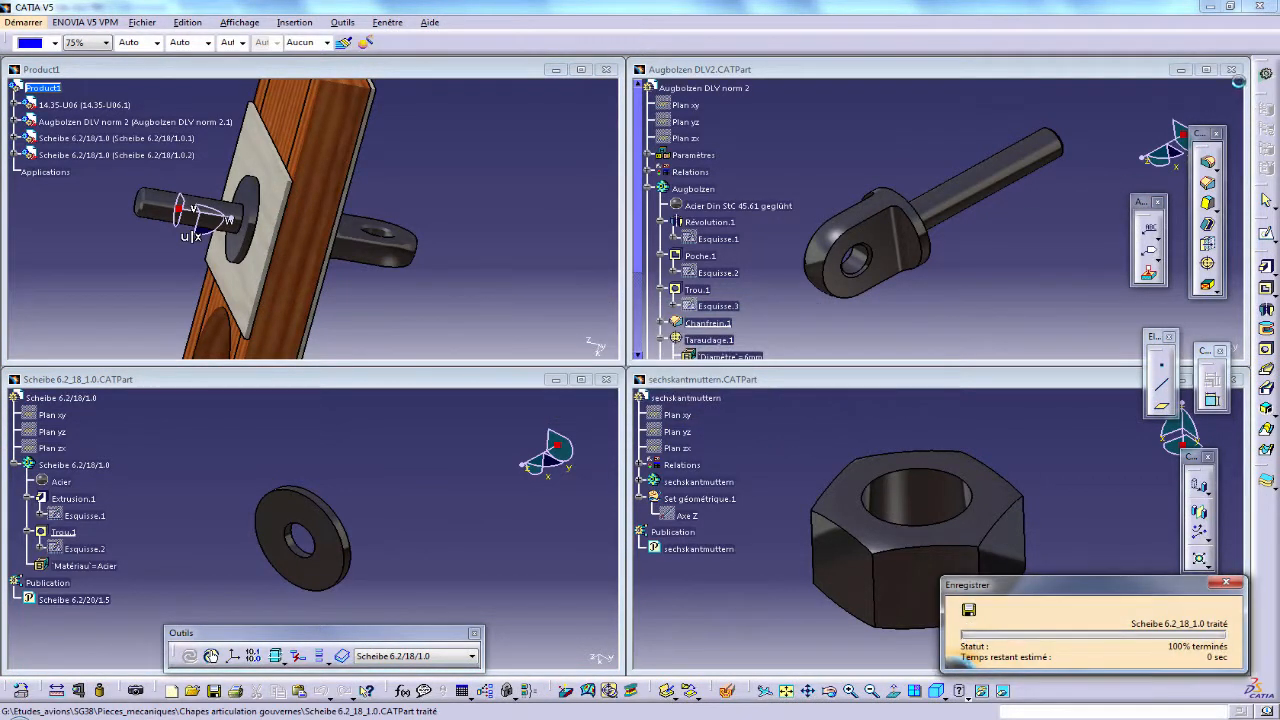
pyautogui.click(1231, 69)
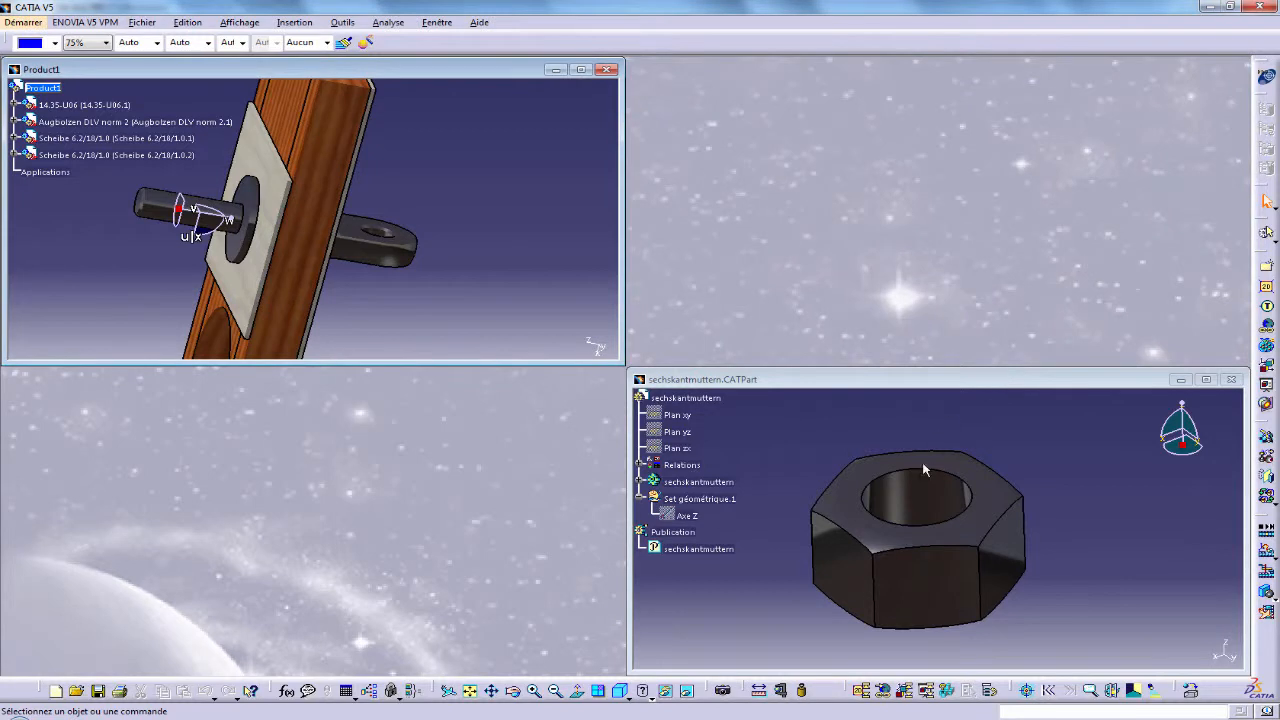
# Insert the hex nut sechskantmuttern from its part window into Product1 and maximize the assembly window.
pyautogui.click(689, 402)
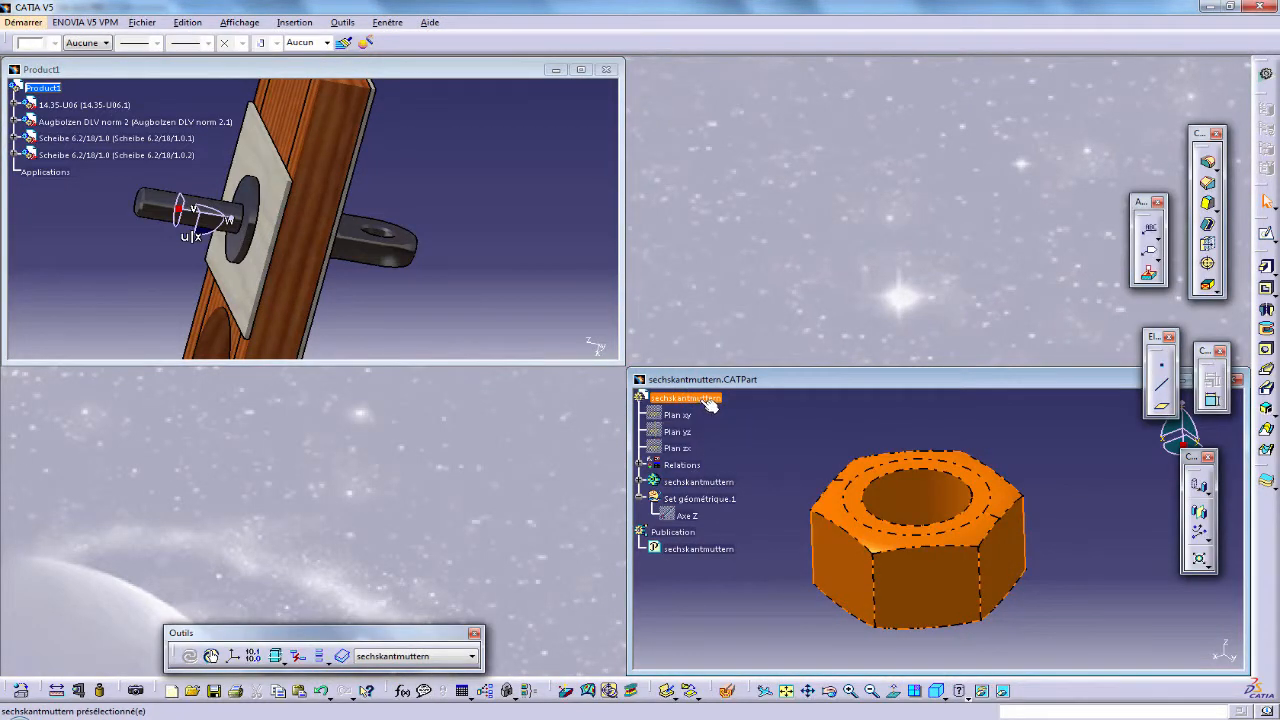
pyautogui.moveTo(708, 401); pyautogui.dragTo(57, 89)
pyautogui.doubleClick(345, 76)
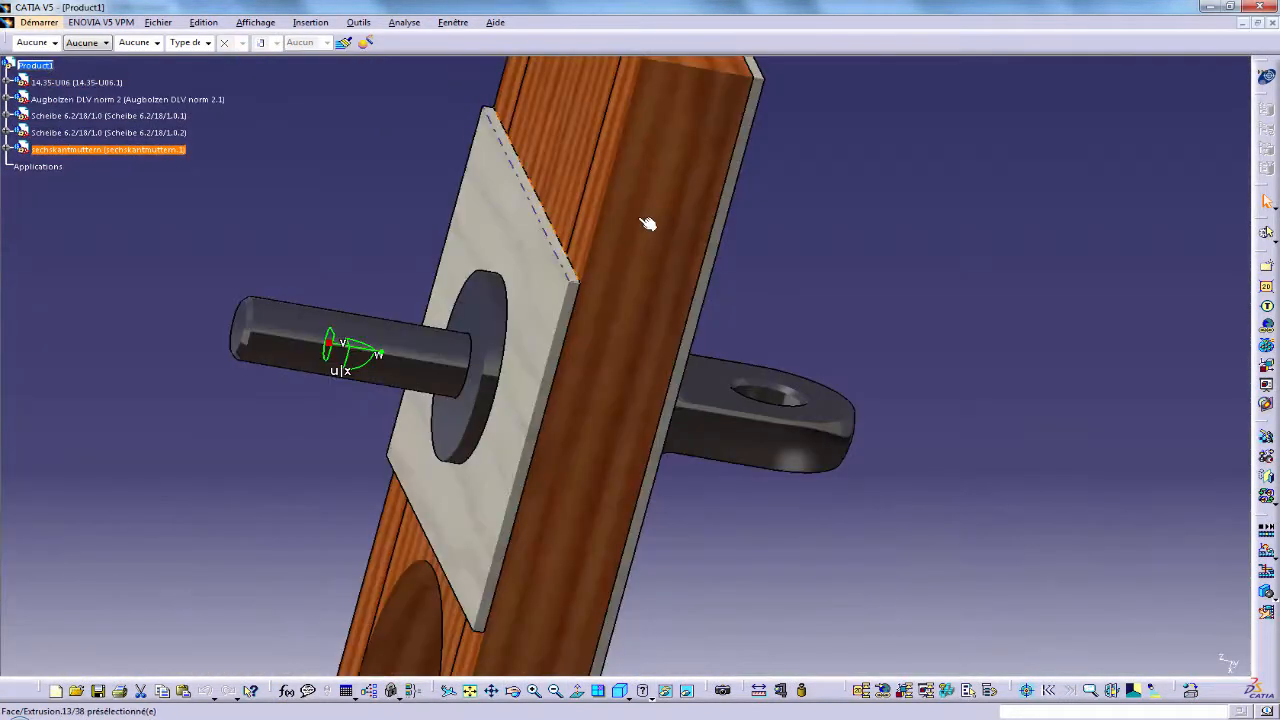
pyautogui.moveTo(657, 217); pyautogui.dragTo(560, 362, button='middle')
pyautogui.click(831, 353)
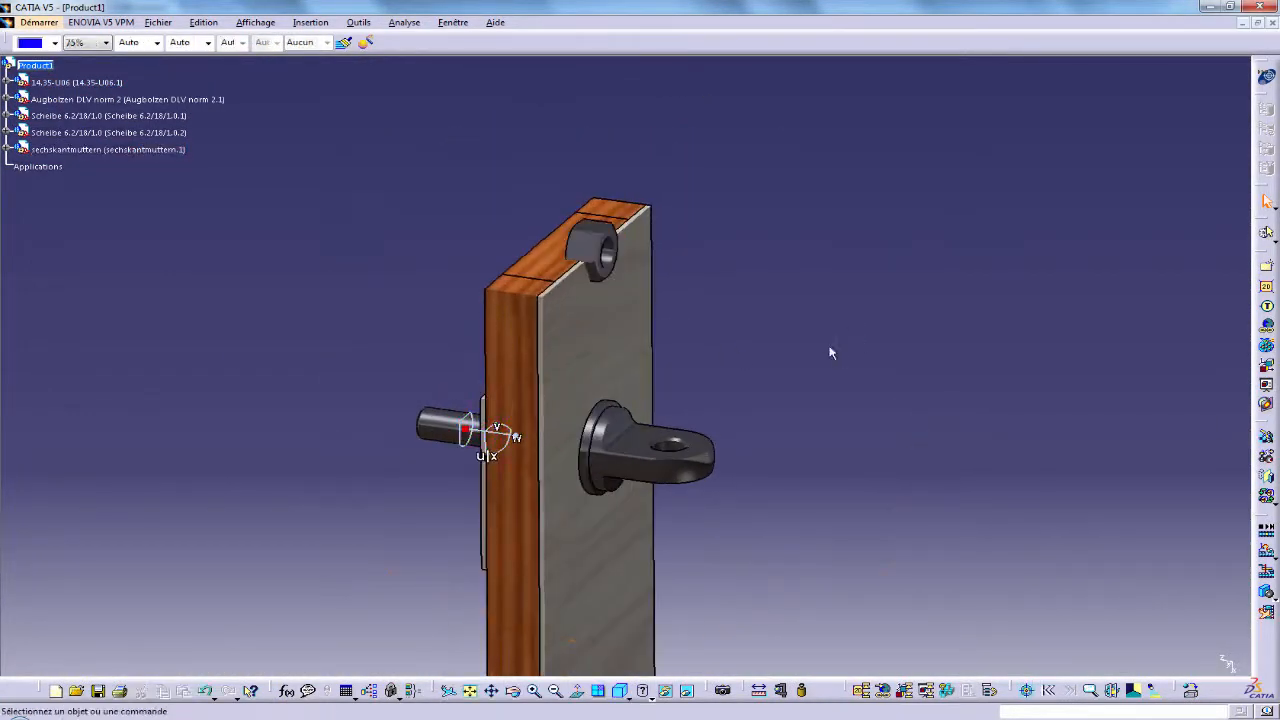
# Align the nut's flat face with the outer face of the second washer using multi-constraint alignment.
pyautogui.click(1264, 459)
pyautogui.moveTo(775, 362); pyautogui.dragTo(690, 180, button='middle')
pyautogui.click(640, 105)
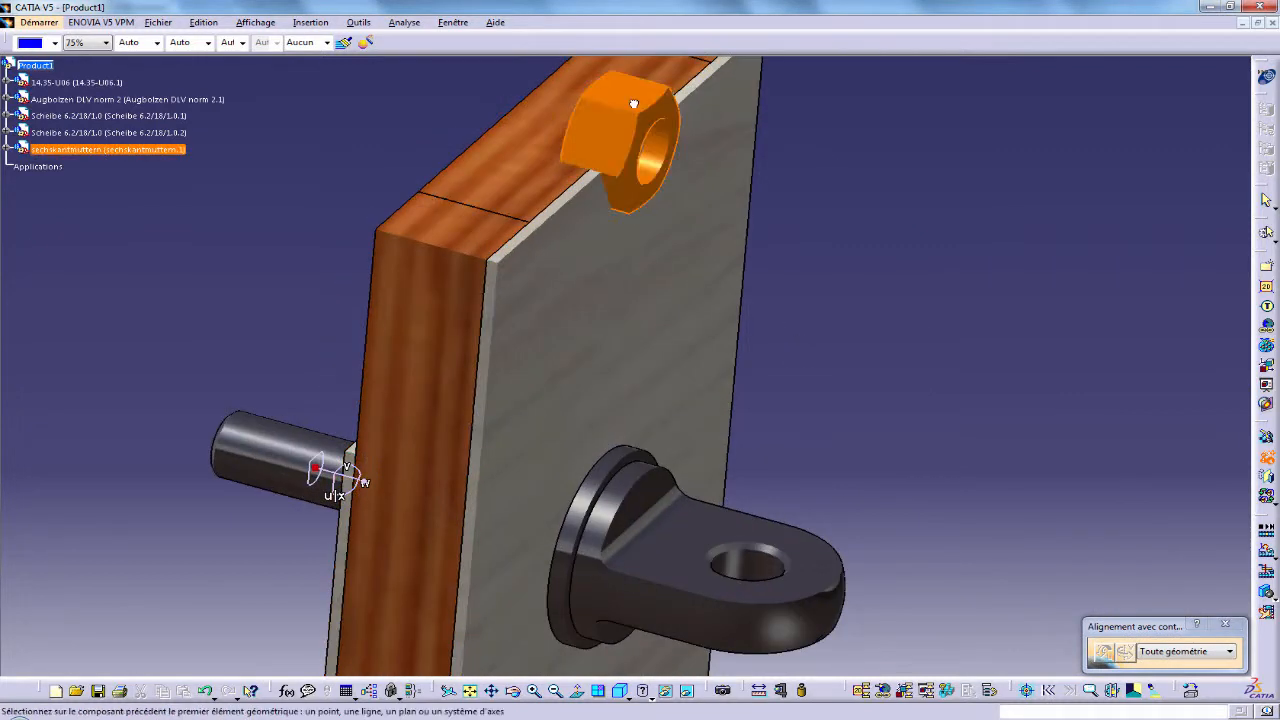
pyautogui.moveTo(625, 320); pyautogui.dragTo(610, 230, button='middle')
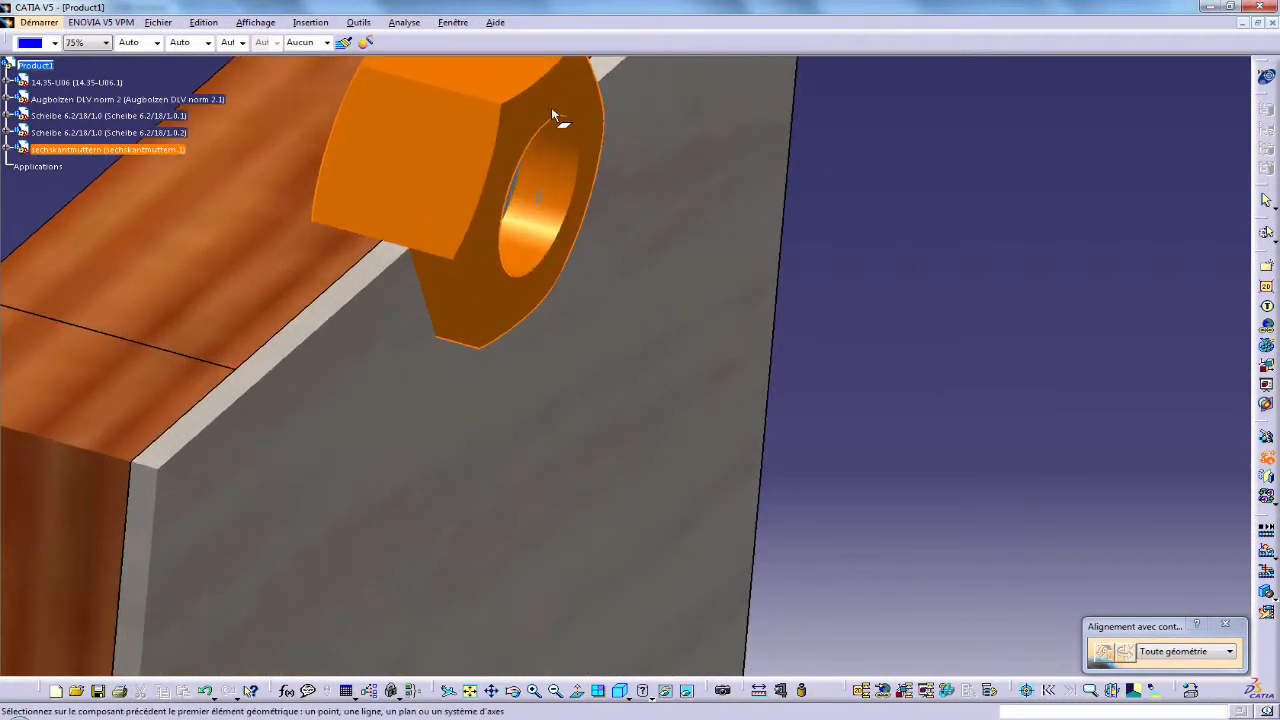
pyautogui.click(545, 121)
pyautogui.moveTo(502, 168); pyautogui.dragTo(598, 320, button='middle')
pyautogui.click(539, 481)
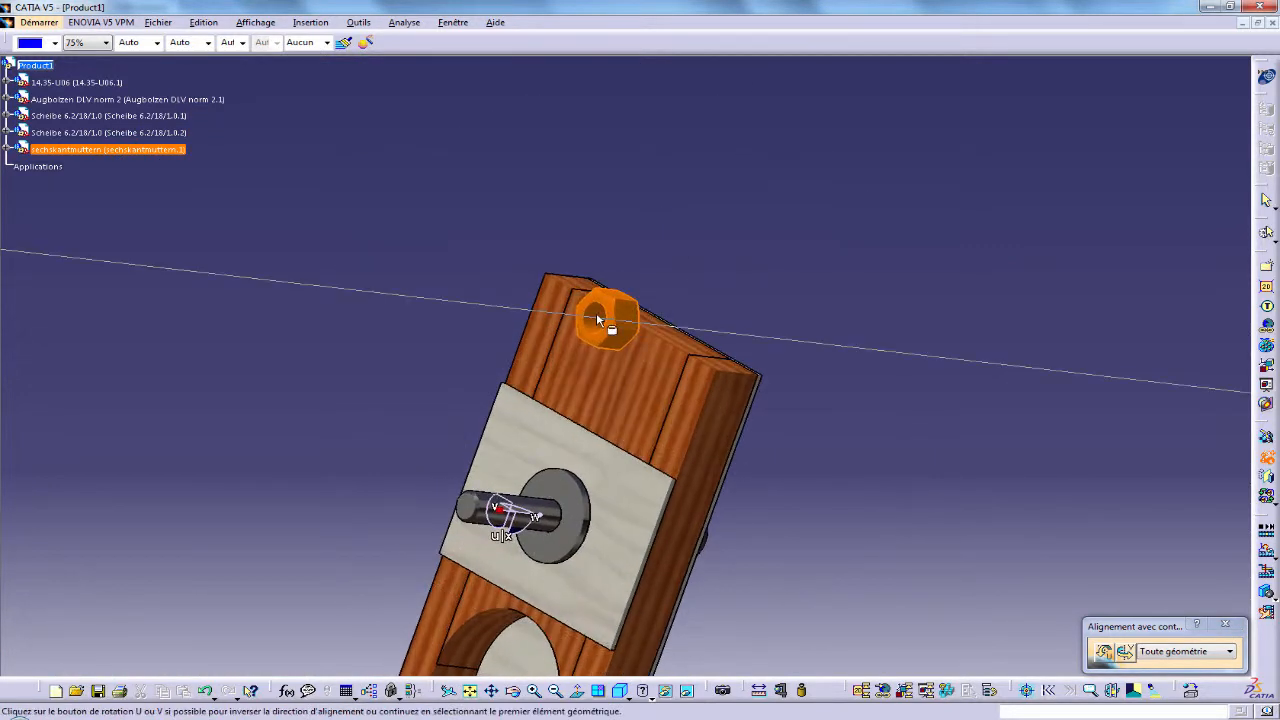
# Align the nut's bore axis with the eye bolt's shank axis and finish the alignment.
pyautogui.click(598, 320)
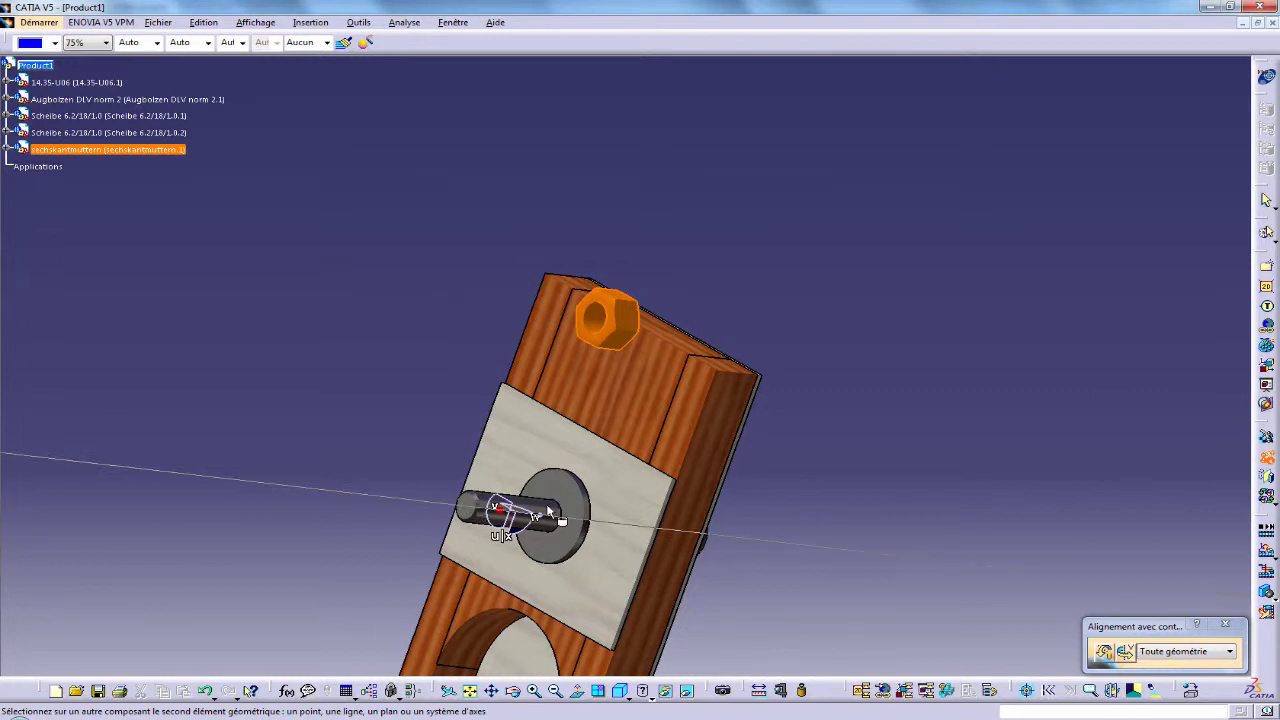
pyautogui.click(549, 512)
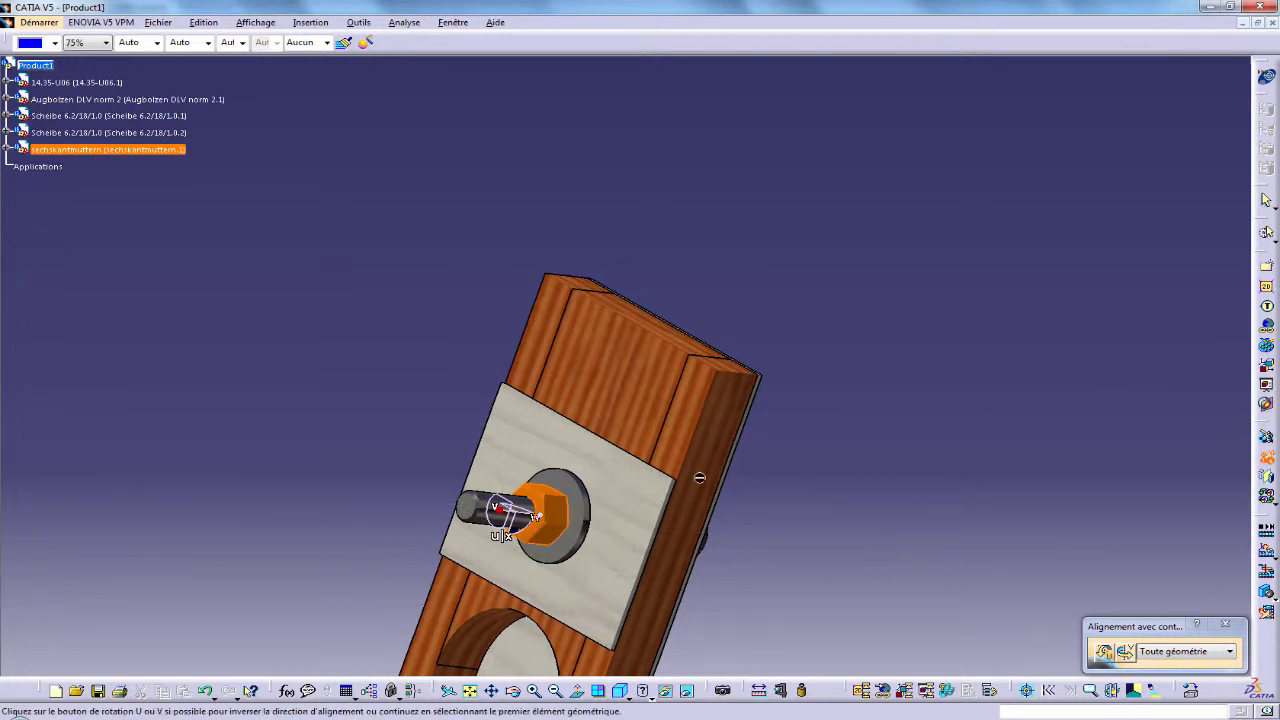
pyautogui.click(1266, 457)
# Copy the eye bolt, both washers and the nut together and paste them into Product1.
pyautogui.moveTo(746, 441); pyautogui.dragTo(500, 463, button='middle')
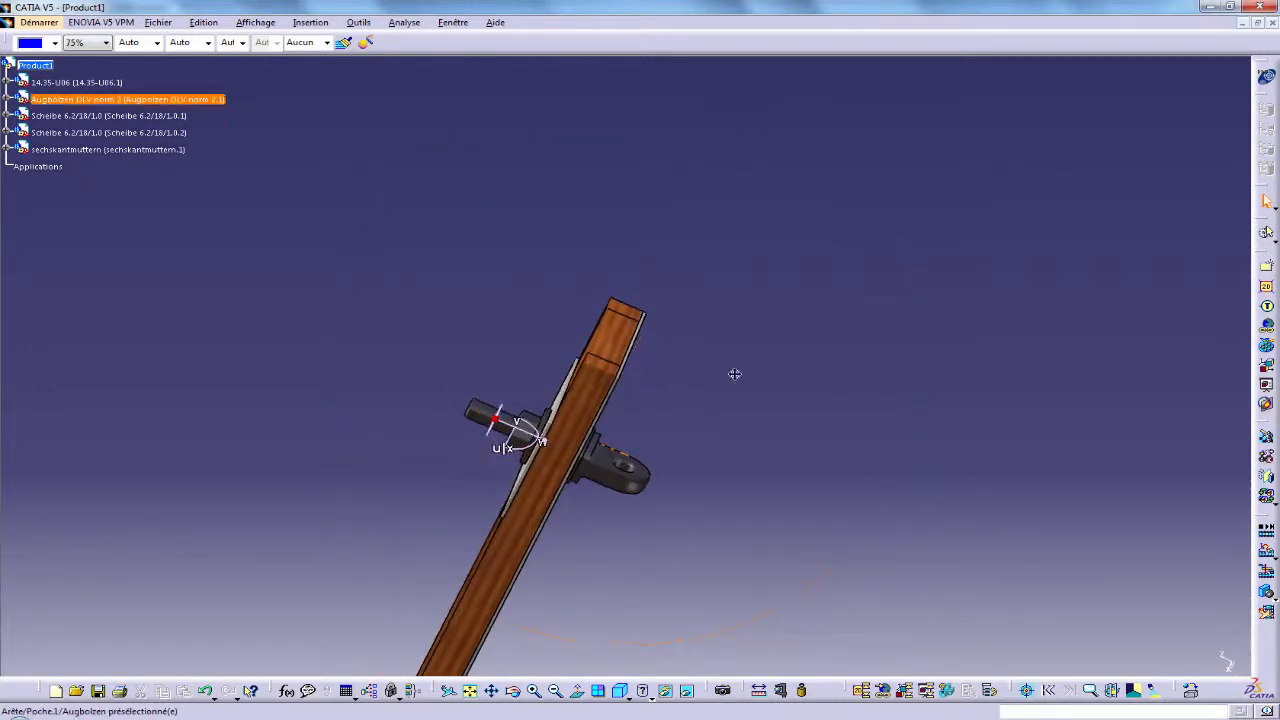
pyautogui.moveTo(734, 374); pyautogui.dragTo(331, 294, button='middle')
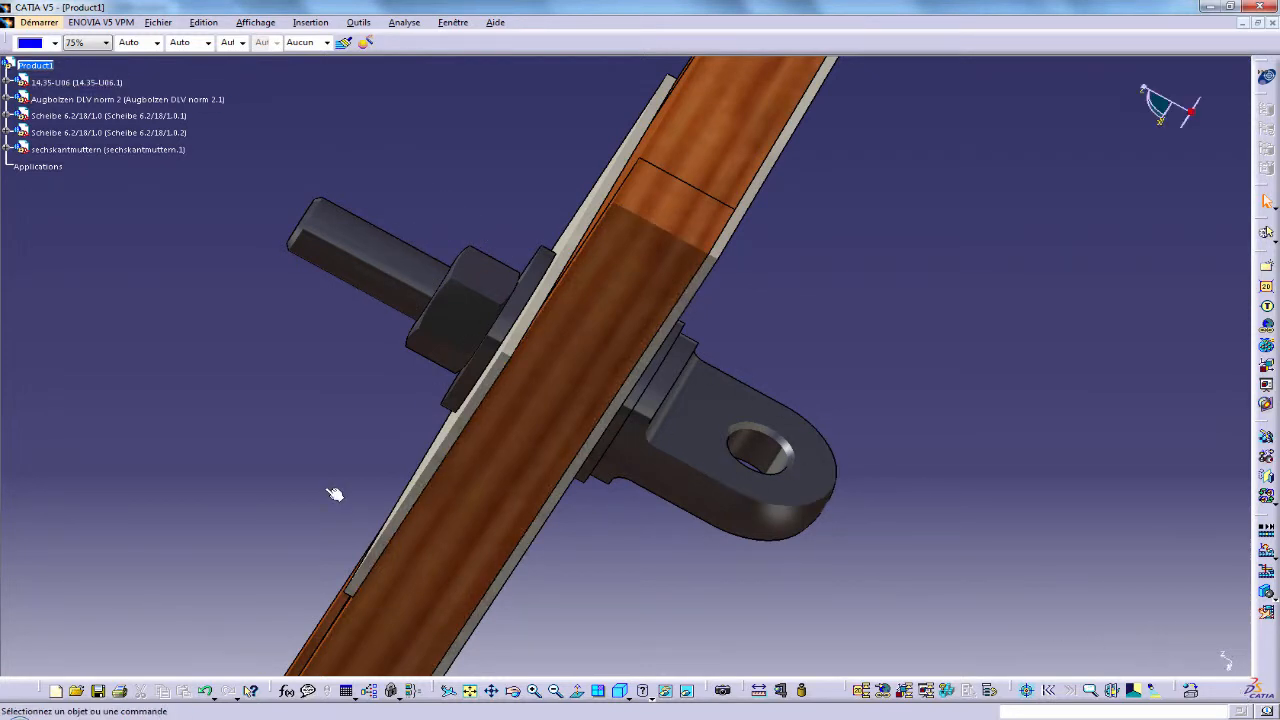
pyautogui.click(84, 150)
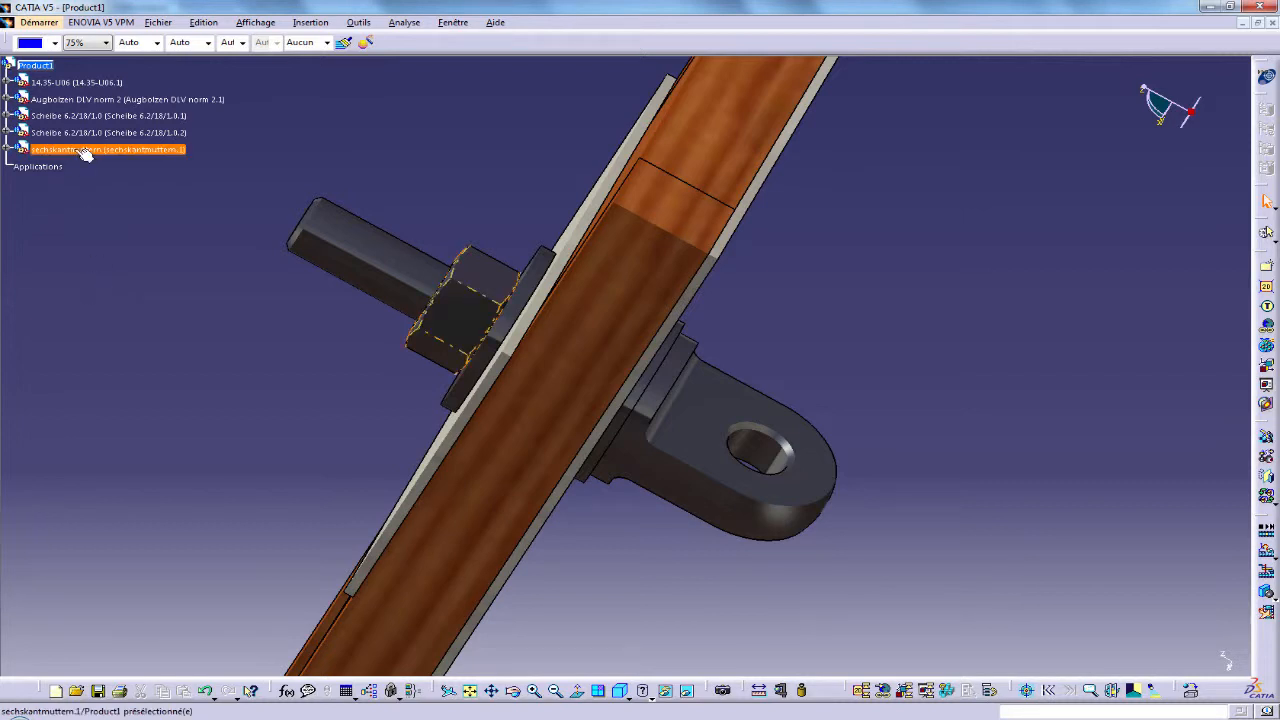
pyautogui.keyDown('shift'); pyautogui.click(56, 100); pyautogui.keyUp('shift')
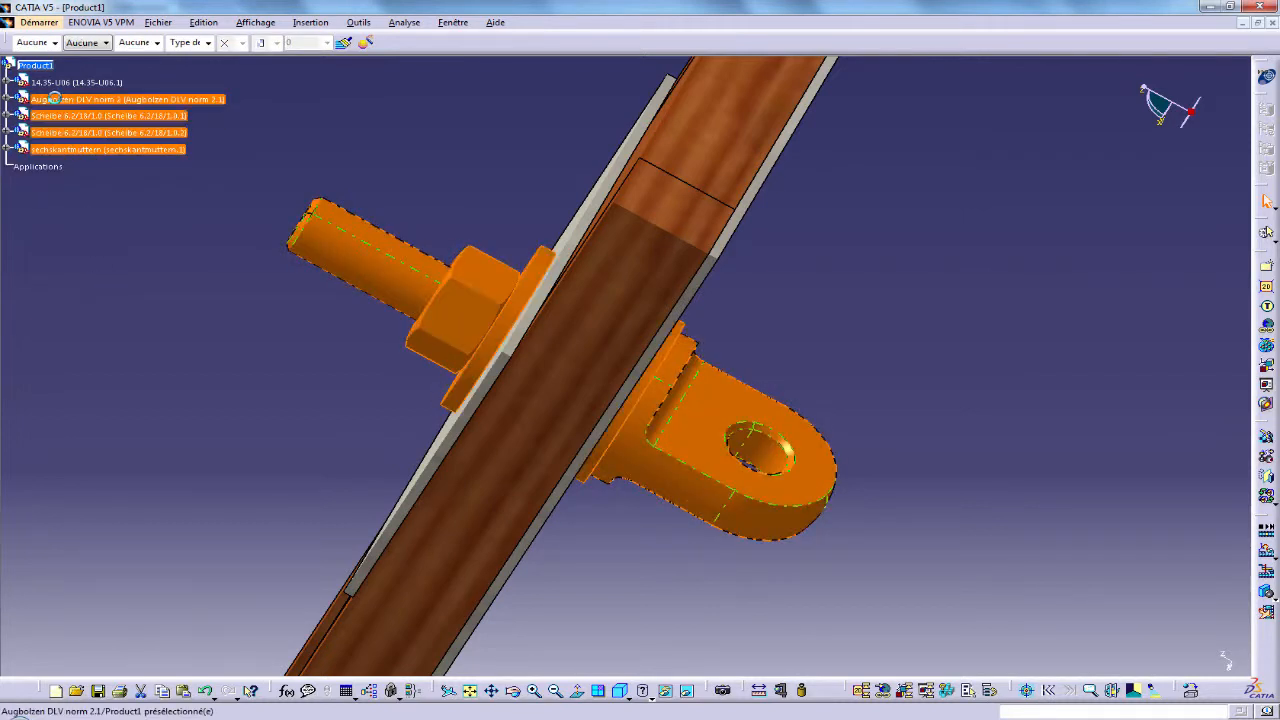
pyautogui.click(128, 355)
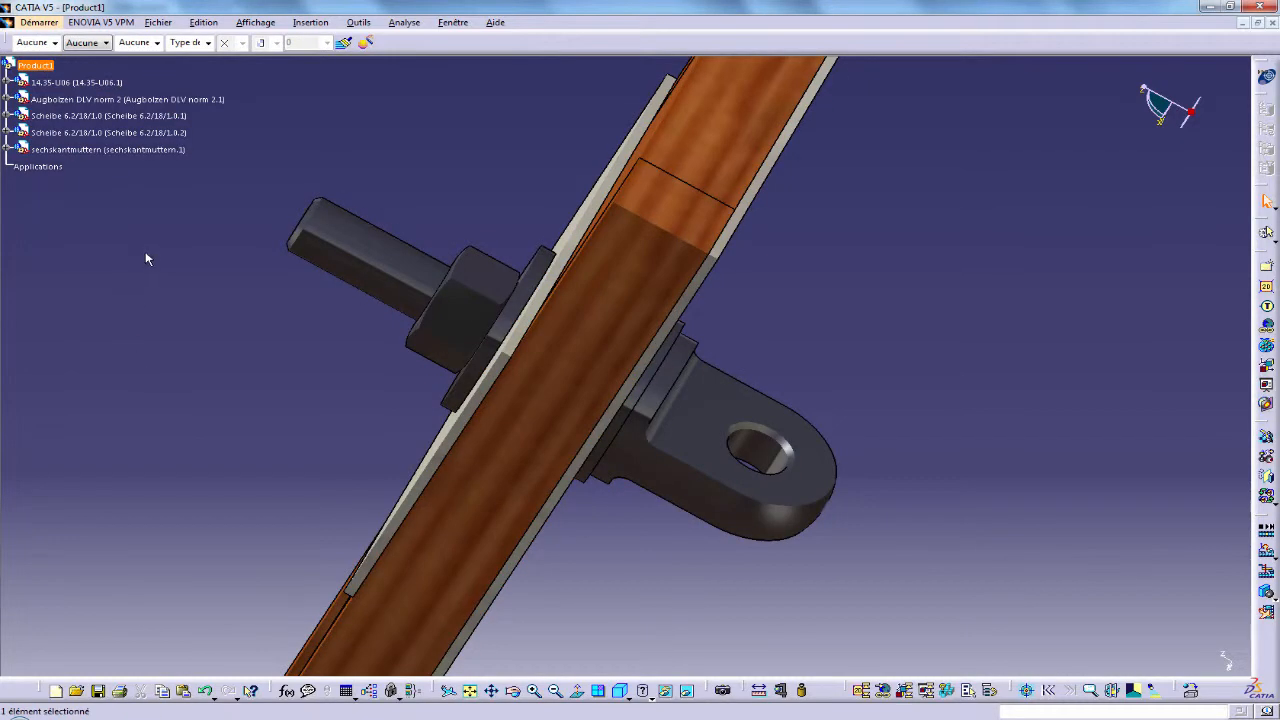
pyautogui.hotkey('ctrl', 'v')
# Align the copied hardware set's bolt axis with the spar's second hinge hole, through the middle reinforcement plate.
pyautogui.keyDown('ctrl'); pyautogui.moveTo(888, 436); pyautogui.dragTo(935, 461, button='middle'); pyautogui.keyUp('ctrl')
pyautogui.click(1265, 200)
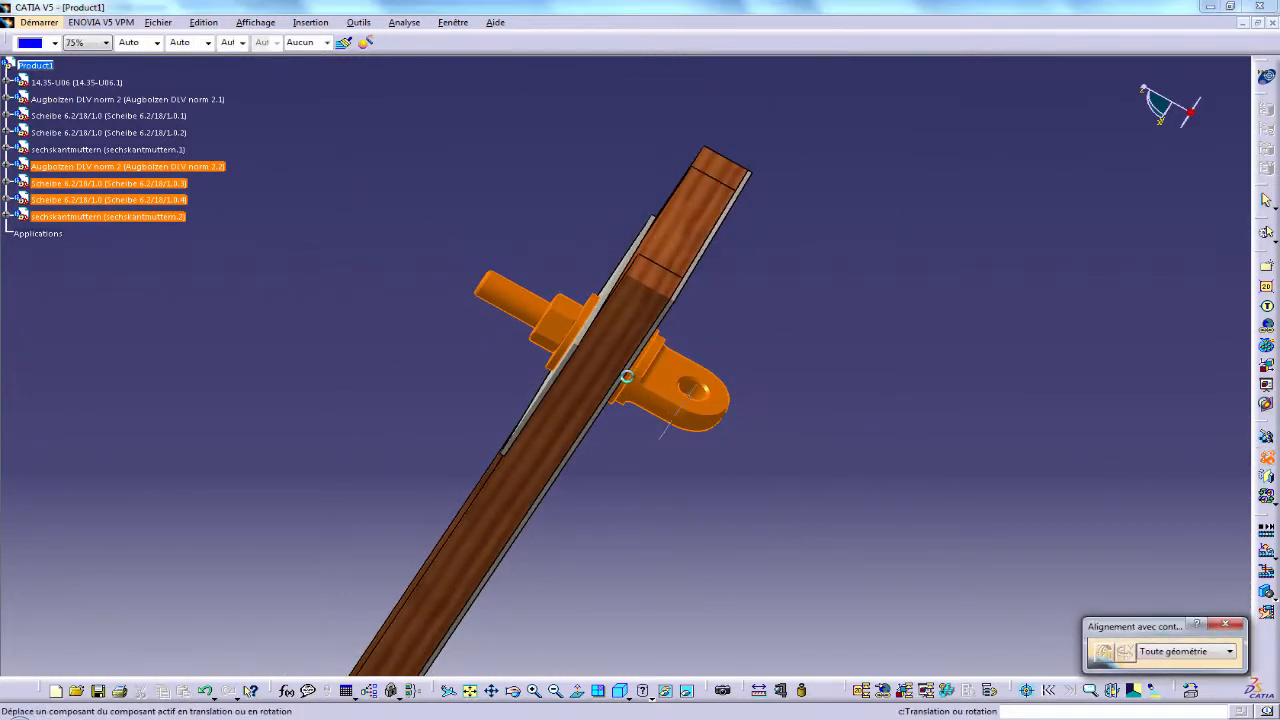
pyautogui.click(533, 299)
pyautogui.moveTo(792, 384)
pyautogui.mouseDown(button='middle')
pyautogui.moveTo(855, 329)
pyautogui.moveTo(771, 441)
pyautogui.moveTo(735, 432)
pyautogui.moveTo(748, 476)
pyautogui.moveTo(826, 454)
pyautogui.moveTo(746, 537)
pyautogui.moveTo(749, 579)
pyautogui.moveTo(757, 549)
pyautogui.mouseUp(button='middle')
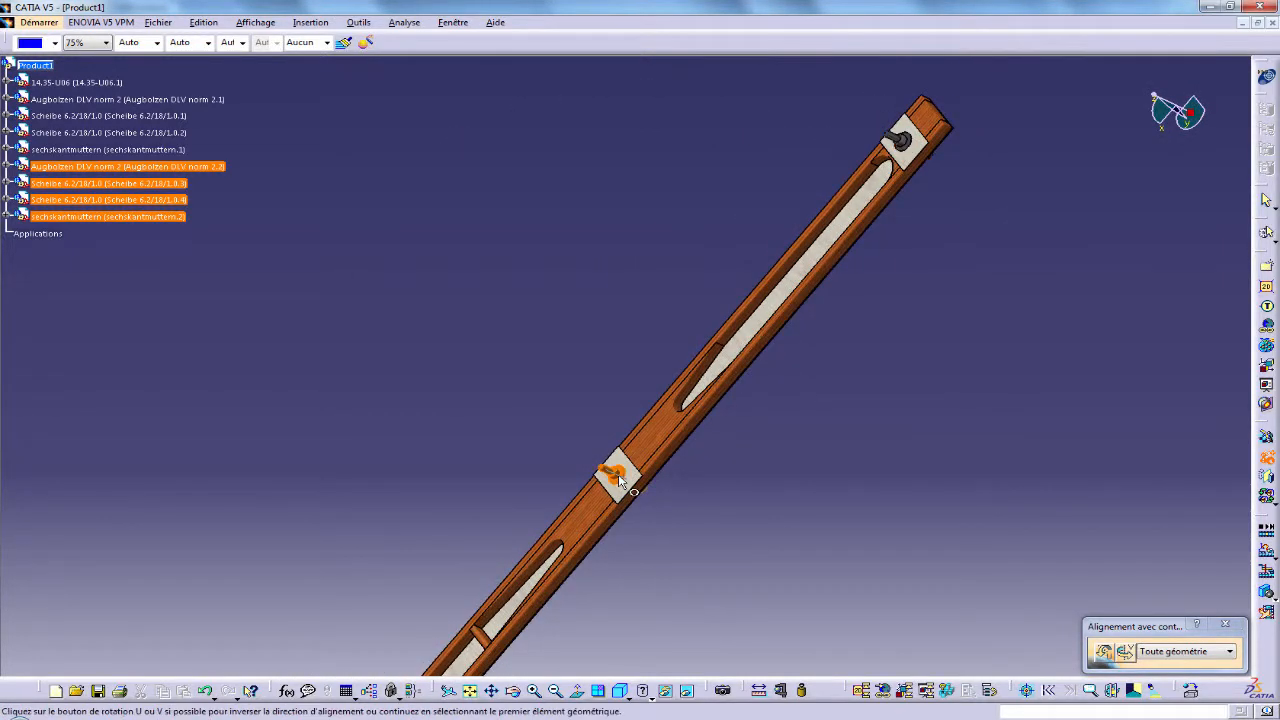
pyautogui.click(1265, 461)
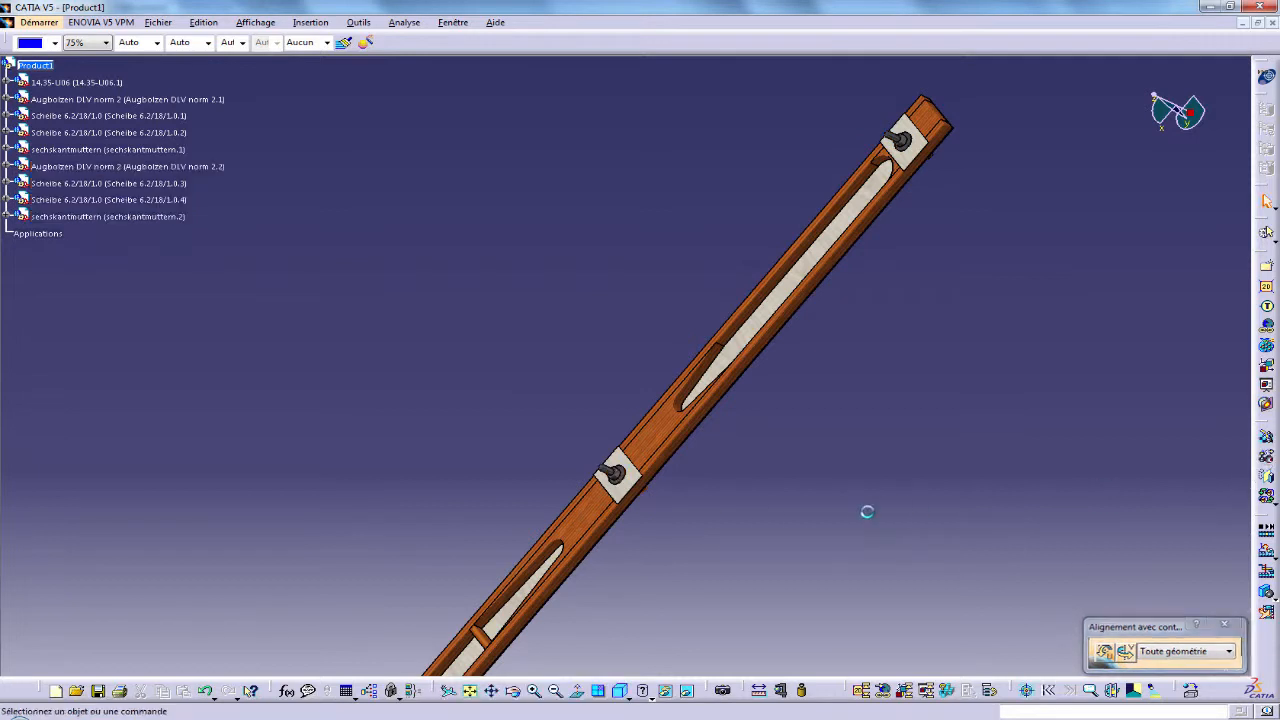
pyautogui.moveTo(864, 512); pyautogui.dragTo(437, 365, button='middle')
pyautogui.moveTo(809, 407); pyautogui.dragTo(696, 461, button='middle')
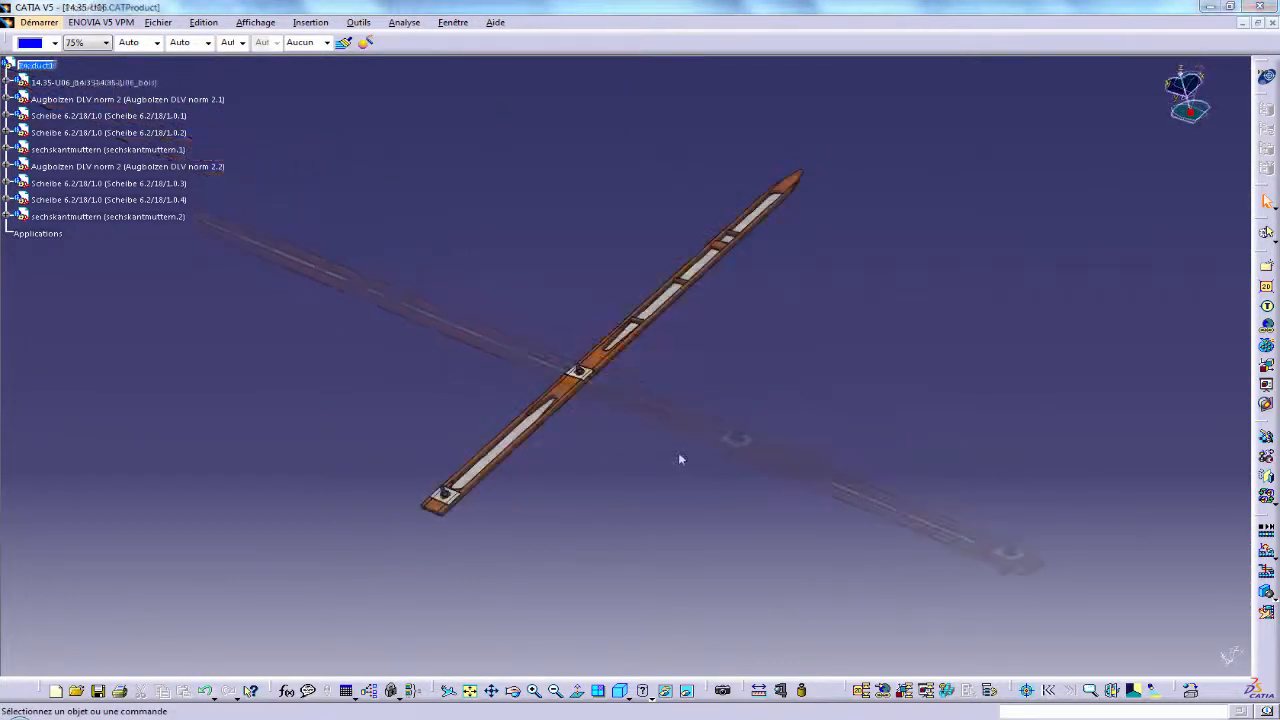
pyautogui.moveTo(680, 457); pyautogui.dragTo(972, 142, button='middle')
pyautogui.moveTo(487, 424); pyautogui.dragTo(531, 160, button='middle')
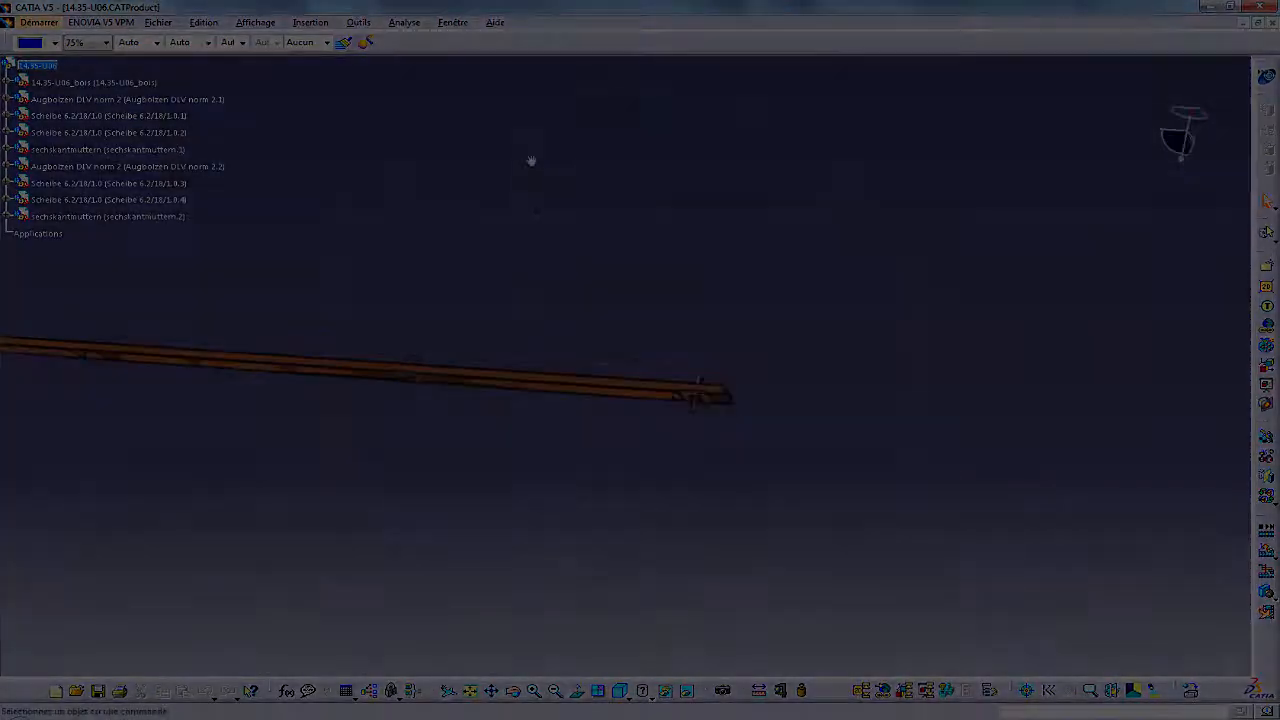